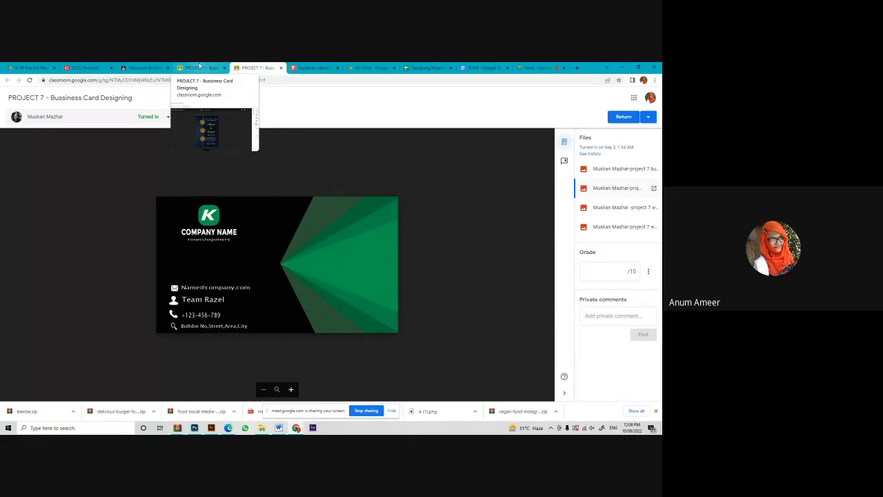
Examine the front and back of the business card and wedding card designs in the open ungraded Project 7 submission.
click(200, 67)
click(269, 66)
click(199, 67)
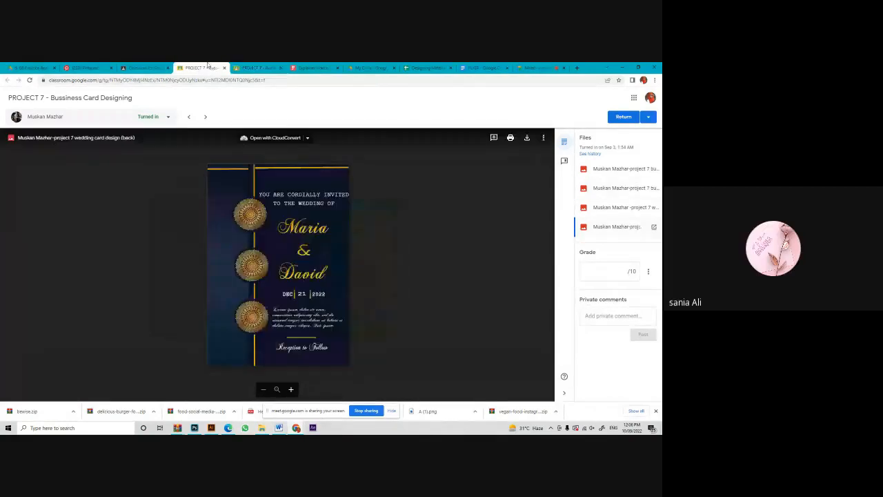
click(614, 169)
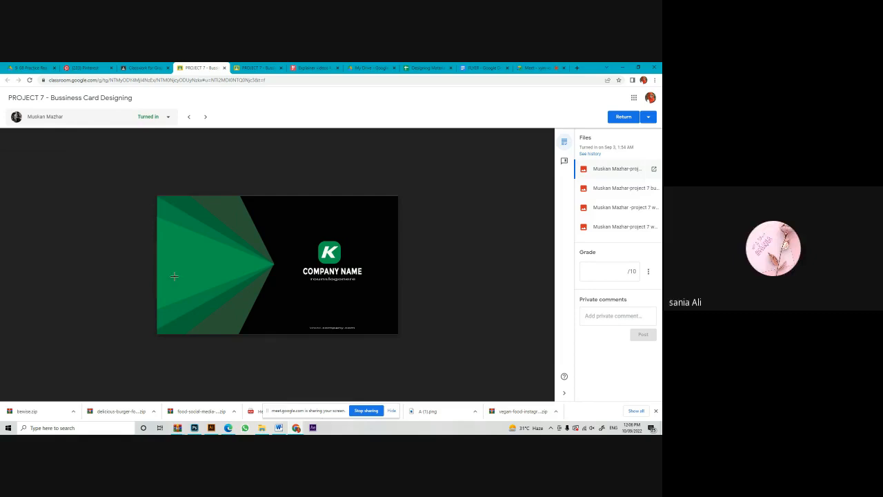
click(601, 190)
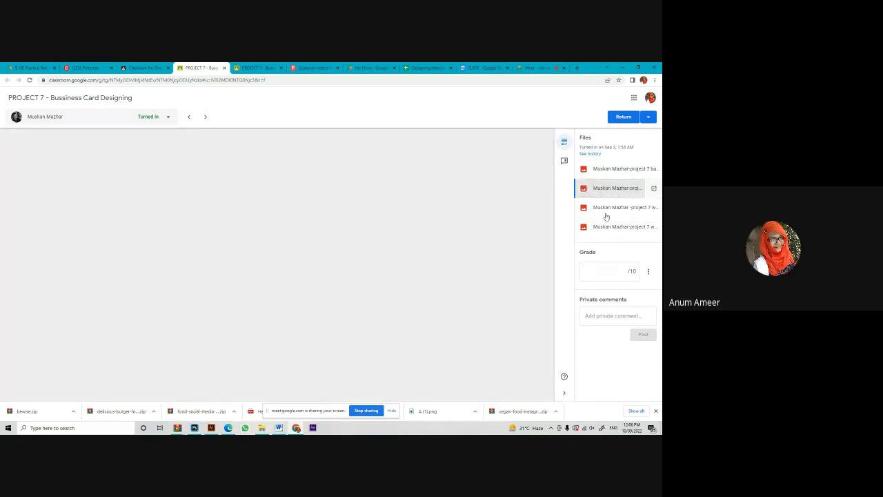
click(598, 207)
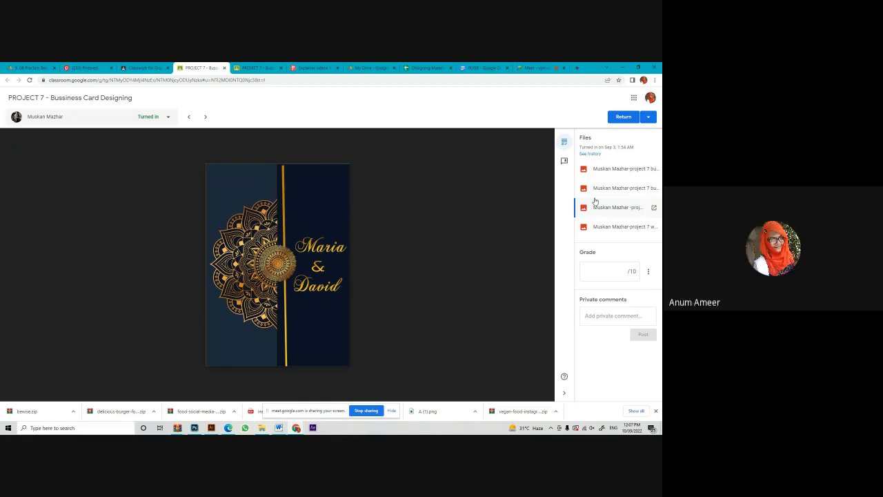
click(620, 230)
click(611, 216)
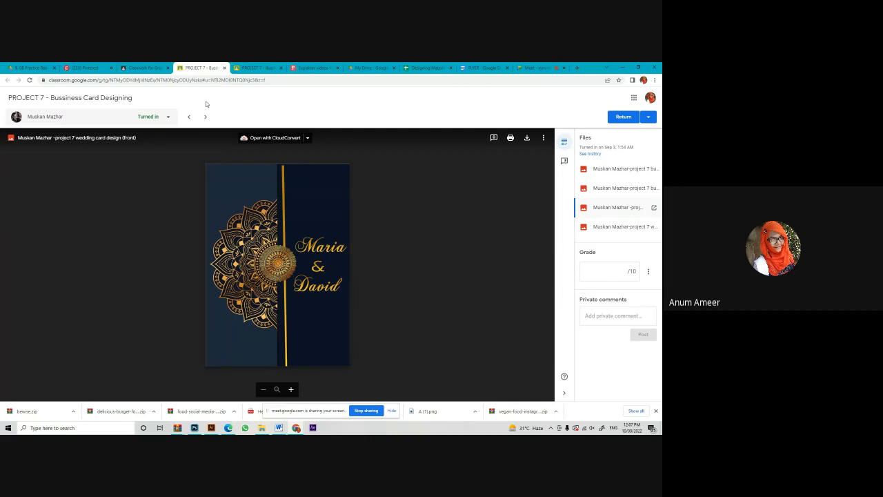
click(238, 67)
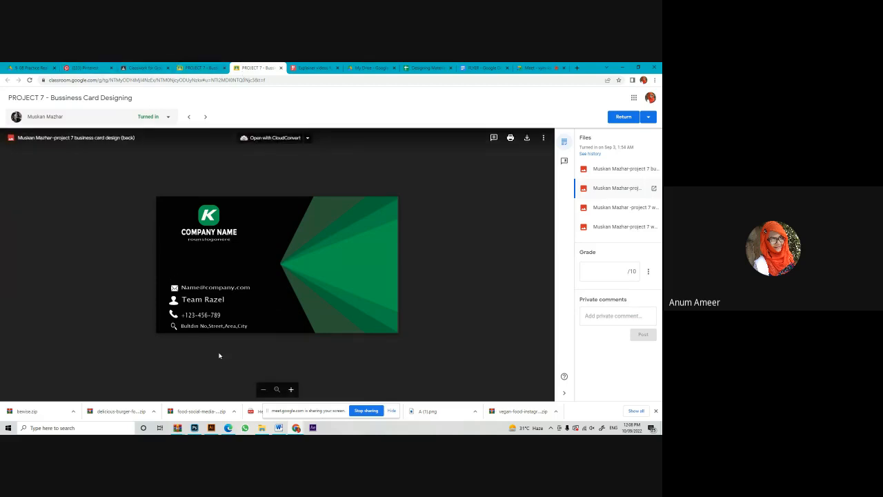
Switch to Photoshop to view the quote.psd design with no layer selected, and return to the Project 7 submission in Chrome.
mouse_move(194, 430)
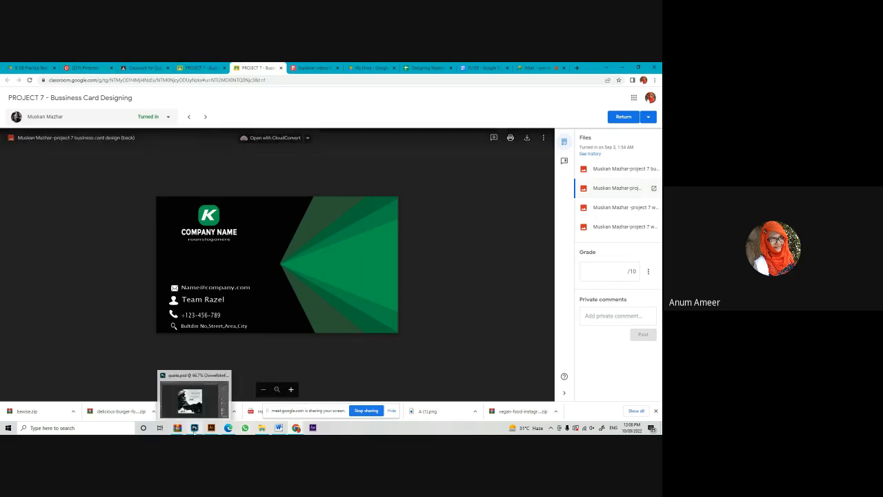
click(195, 430)
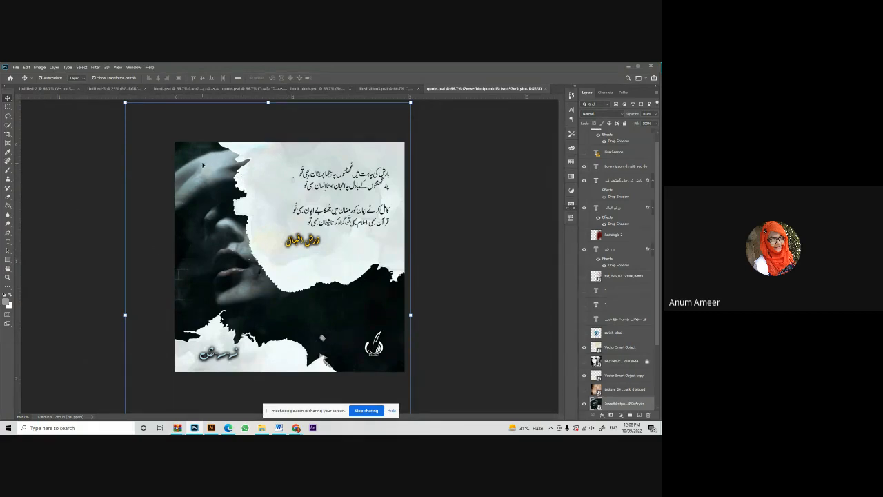
click(94, 303)
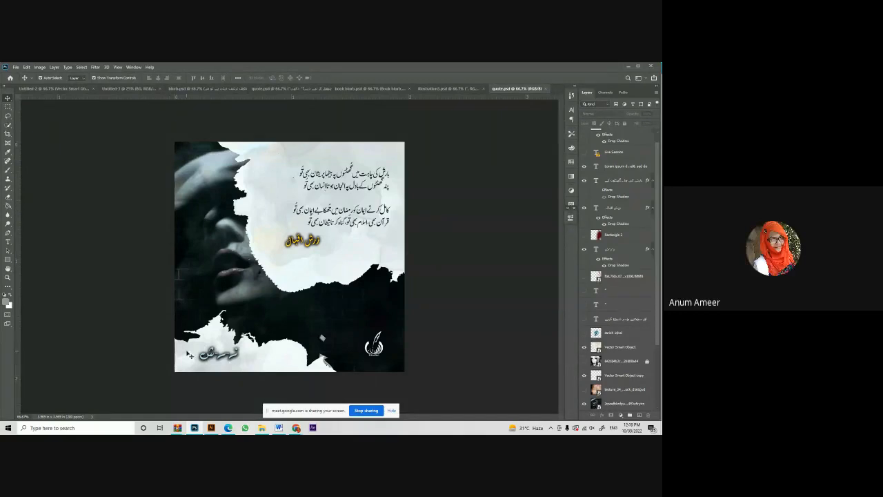
mouse_move(186, 430)
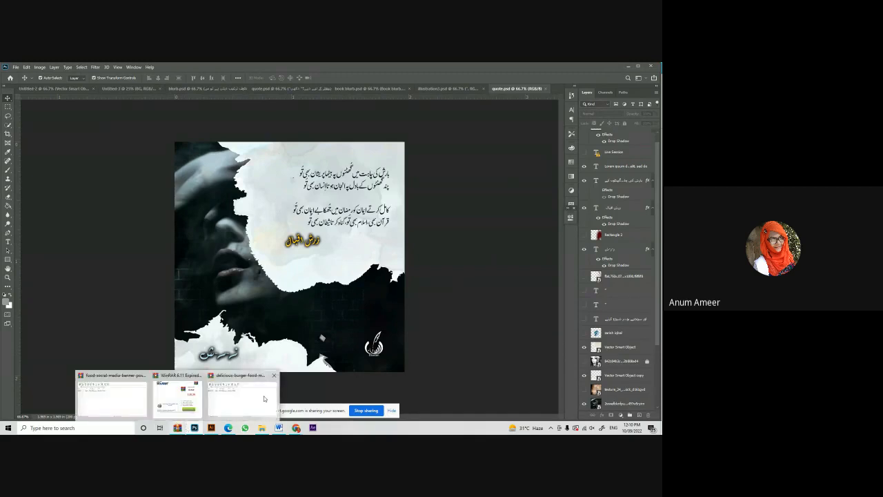
click(286, 407)
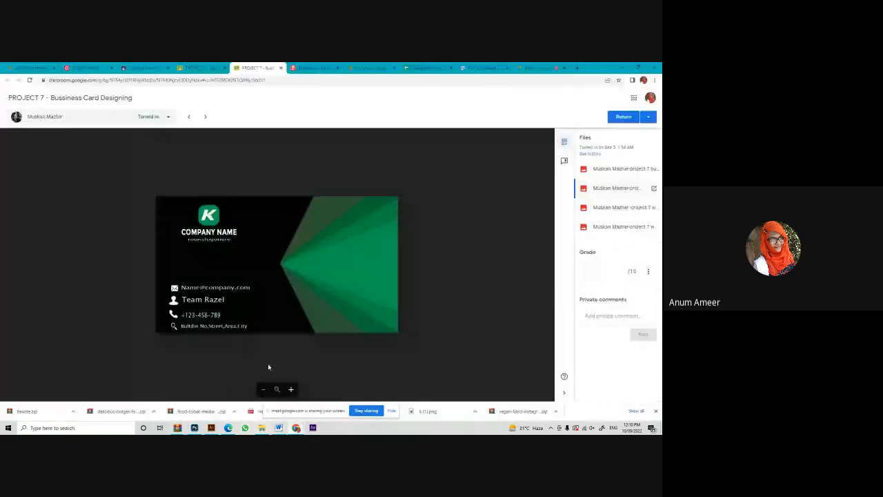
Open the student submission graded 8/10 and examine its four business card images.
click(166, 118)
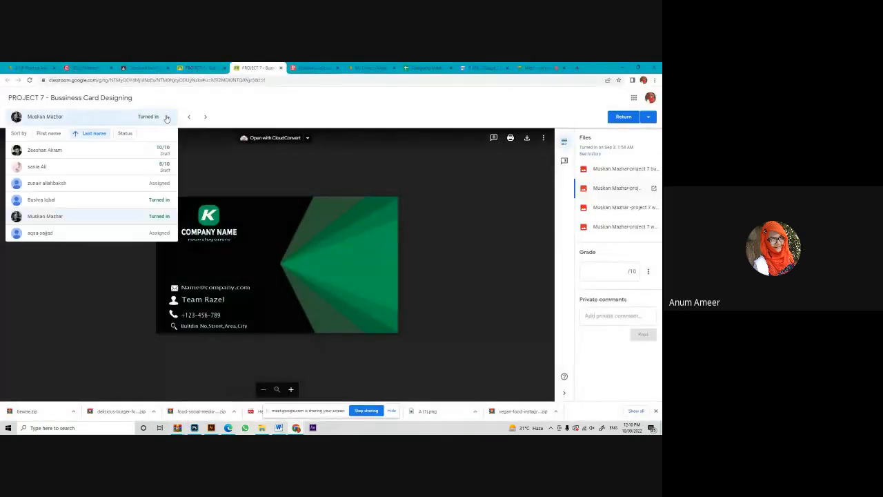
click(153, 168)
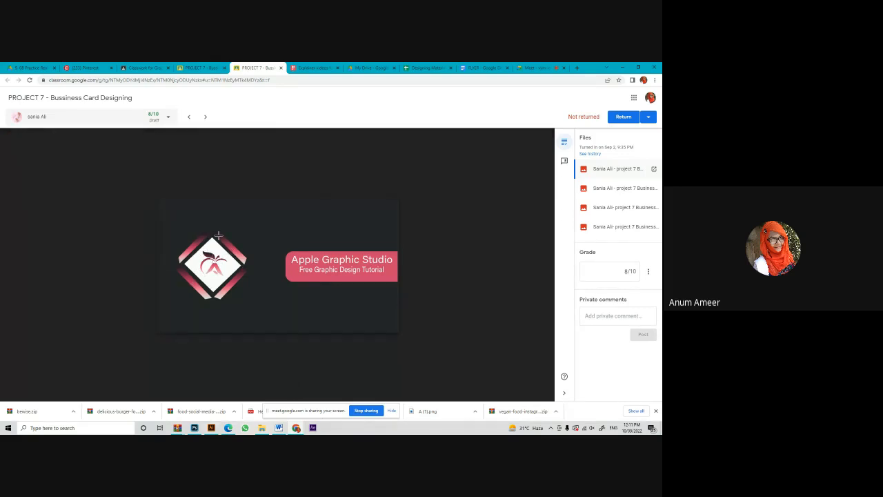
click(619, 189)
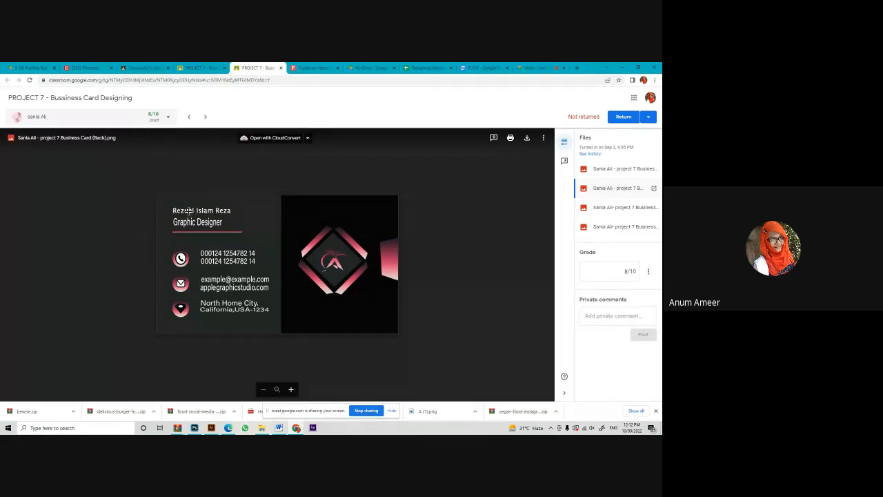
click(632, 207)
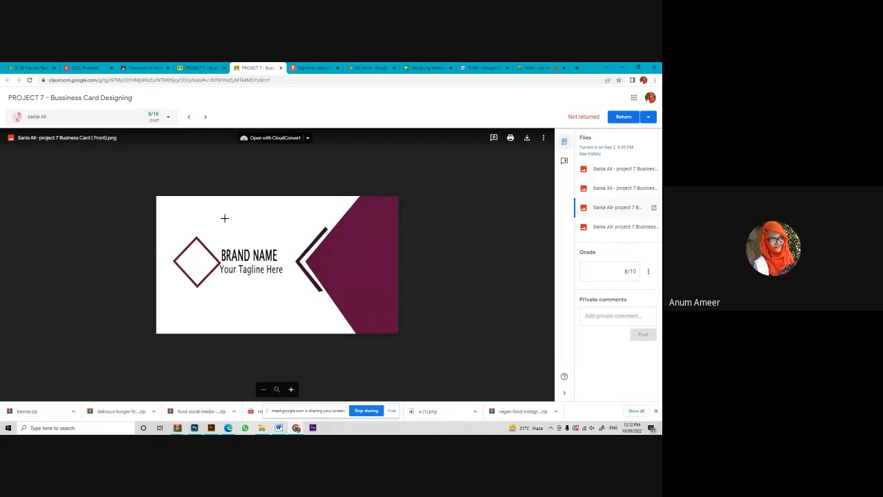
click(616, 228)
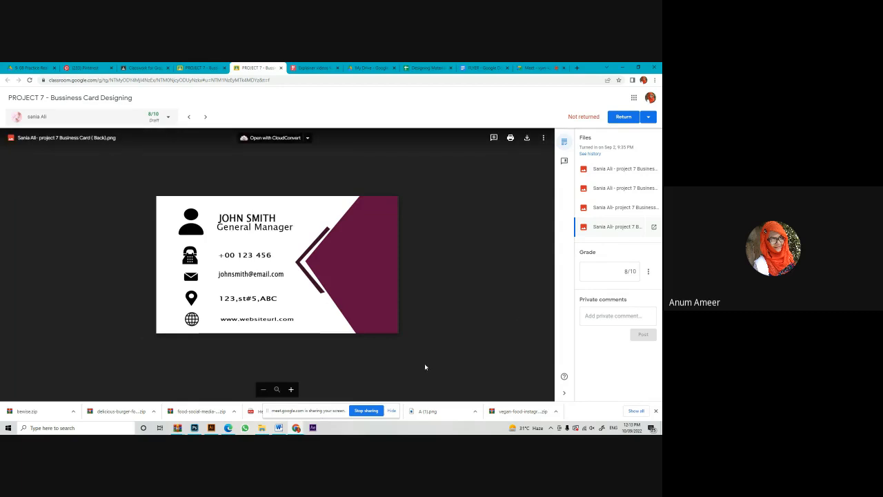
Open the student submission graded 10/10 and examine its four business card files, including the mockup.
click(166, 118)
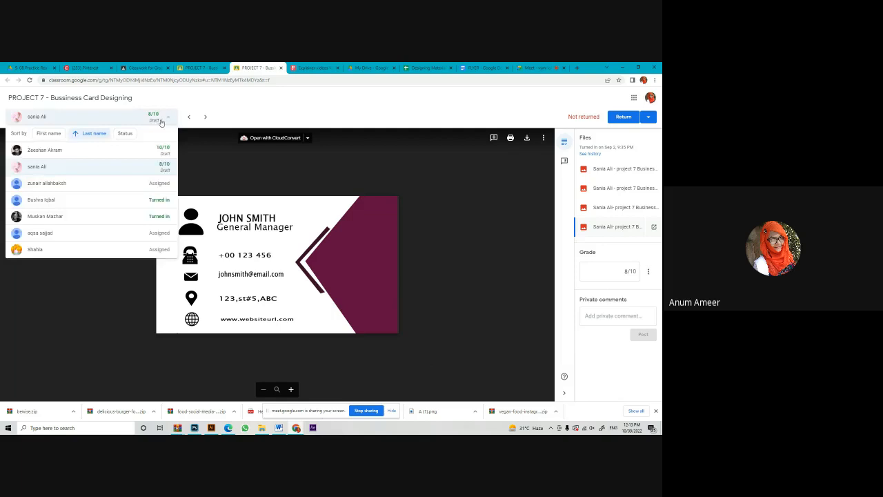
click(138, 159)
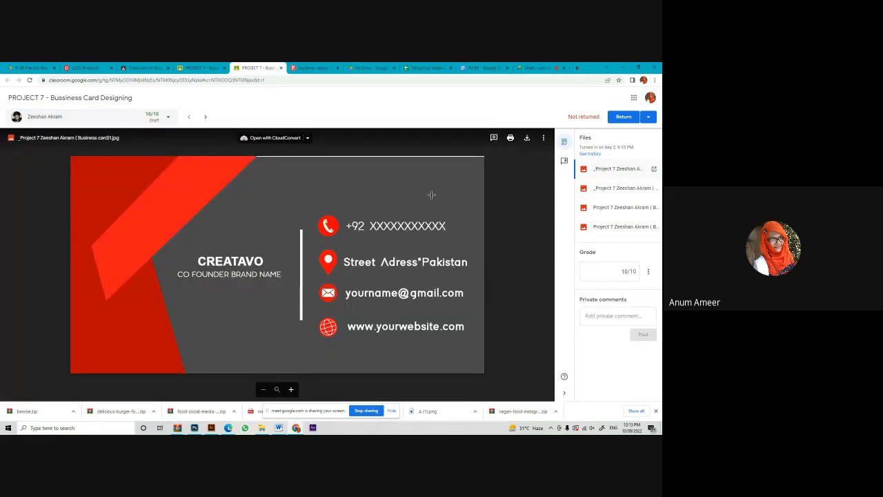
click(612, 190)
click(615, 193)
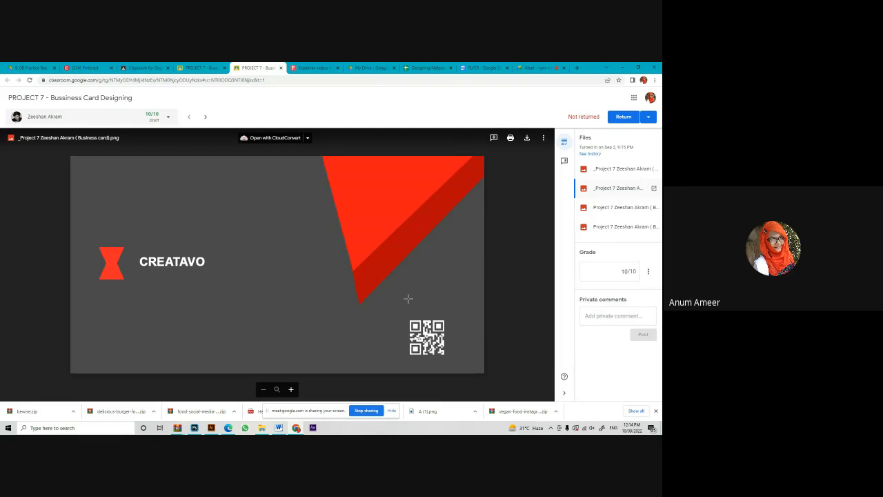
click(622, 207)
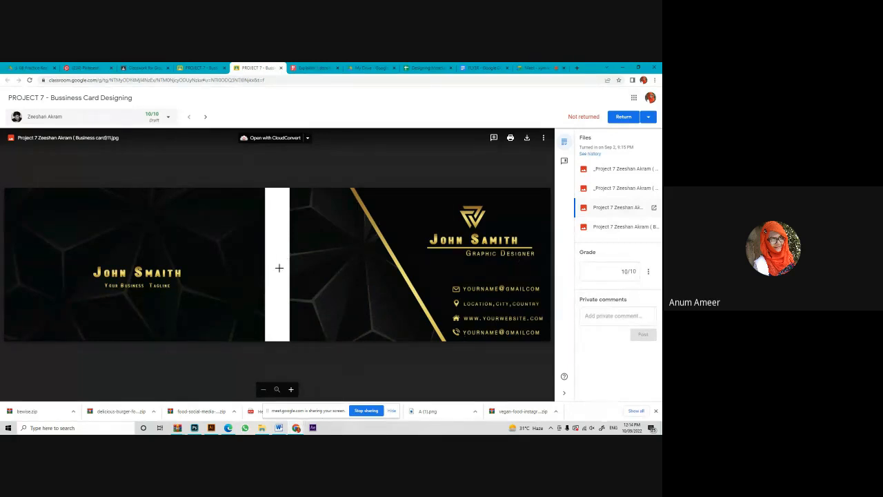
click(610, 226)
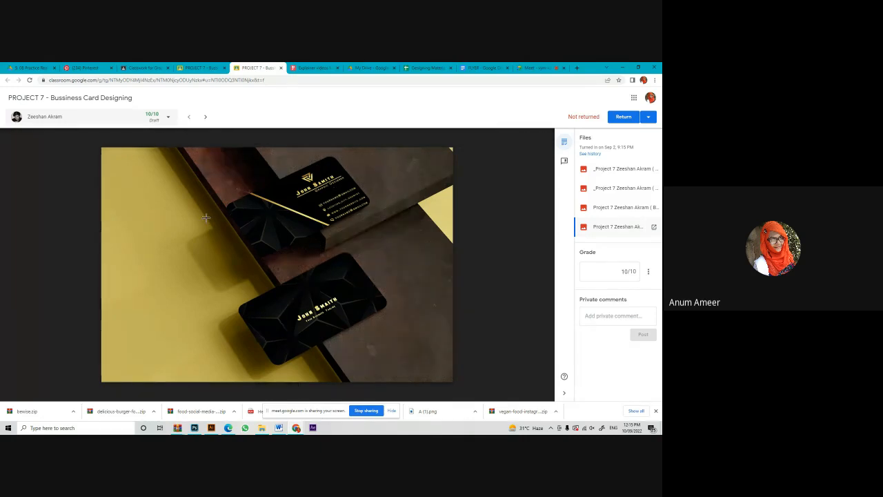
Close both Project 7 submission pages and bring up the Google Meet call.
click(207, 67)
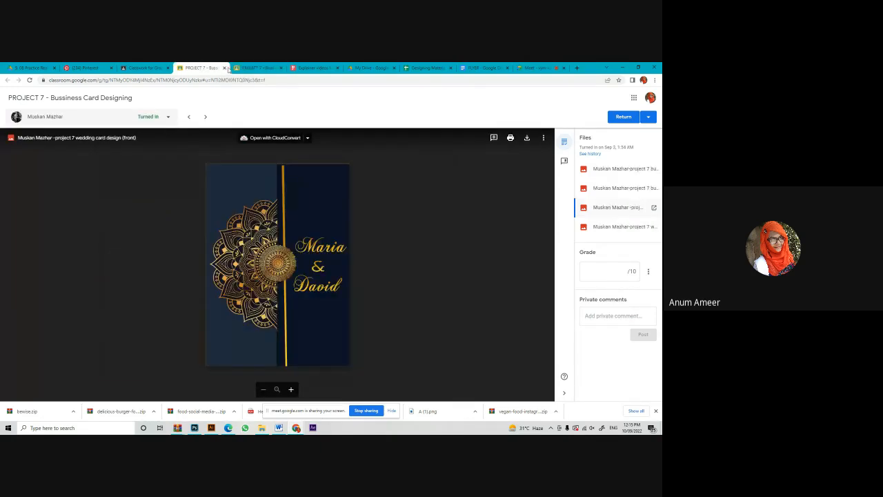
click(224, 68)
click(224, 68)
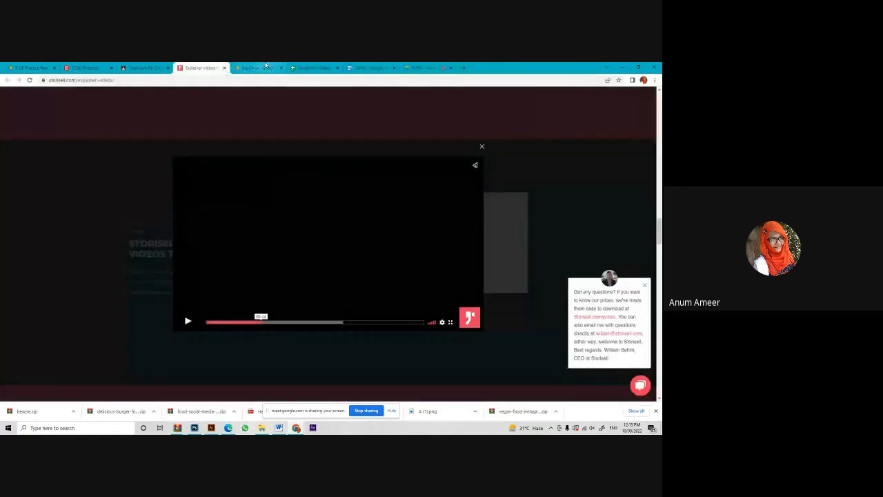
click(255, 68)
click(314, 68)
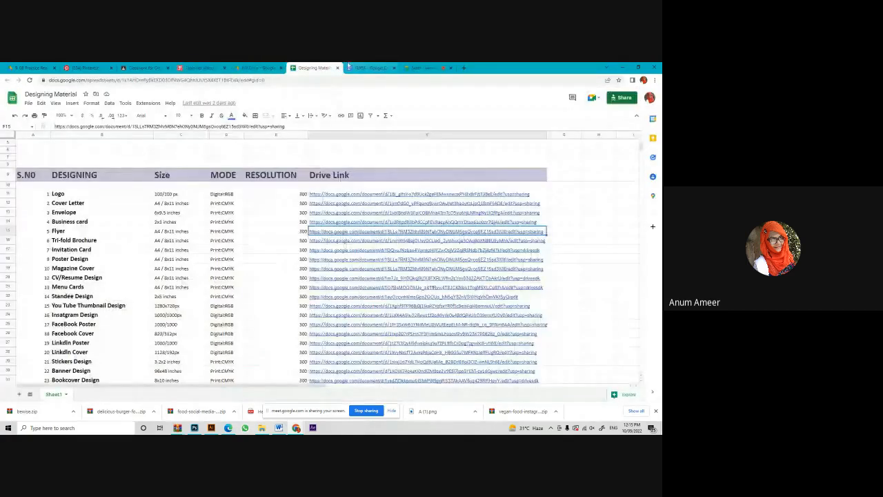
click(373, 67)
click(418, 68)
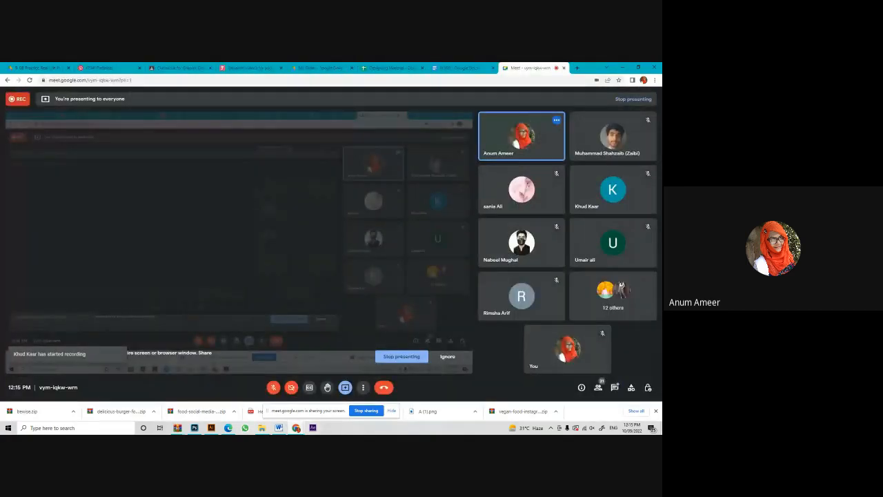
Switch to Photoshop and add a vertical guide along the right edge of the Urdu verses in quote.psd.
click(196, 428)
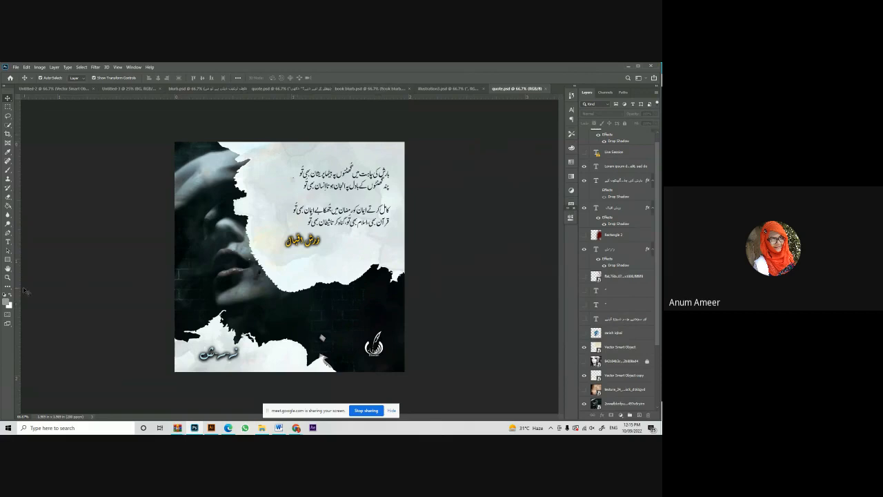
drag(18, 288, 390, 273)
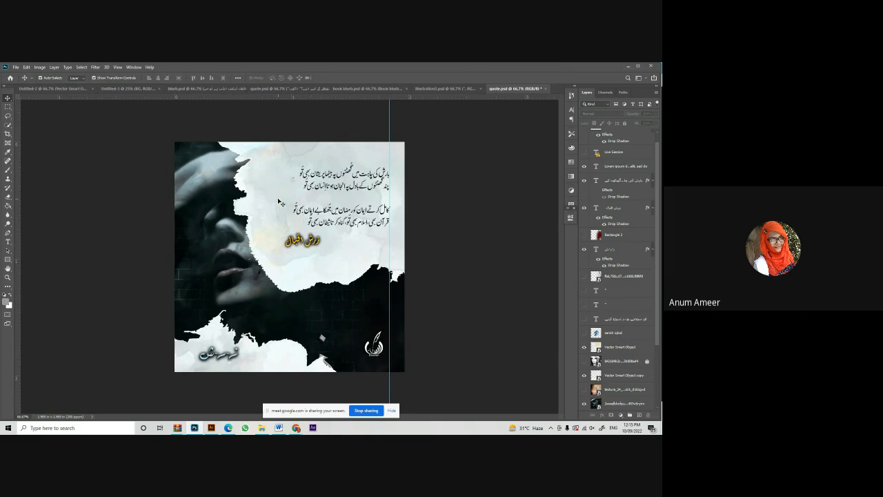
Reposition the upper torn white paper layer beside the face, slightly lower and further left, and deselect it.
drag(282, 203, 262, 203)
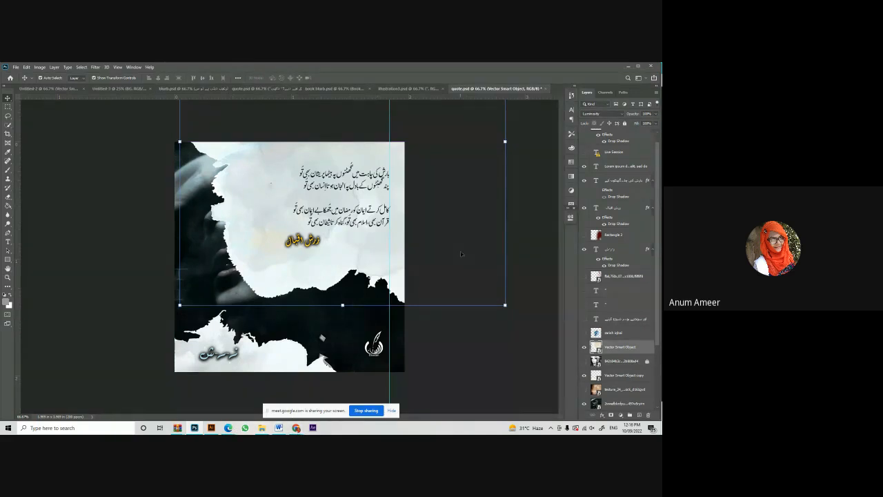
drag(357, 264, 347, 272)
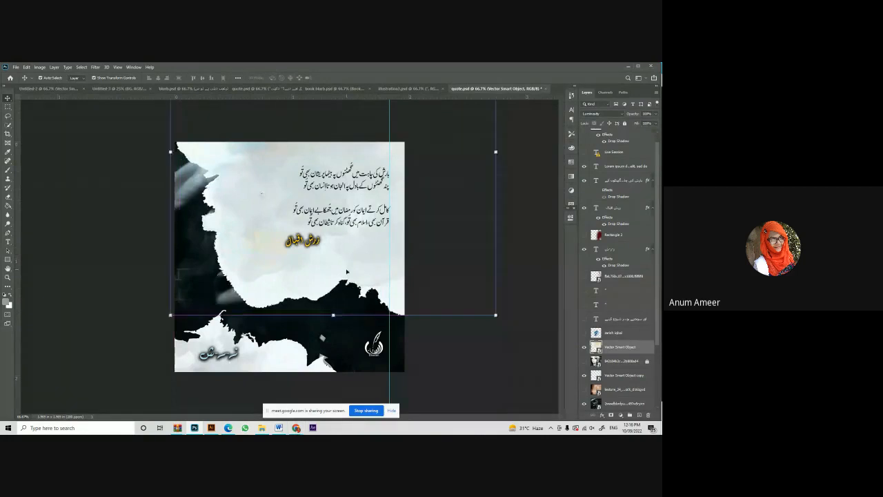
drag(226, 174, 249, 140)
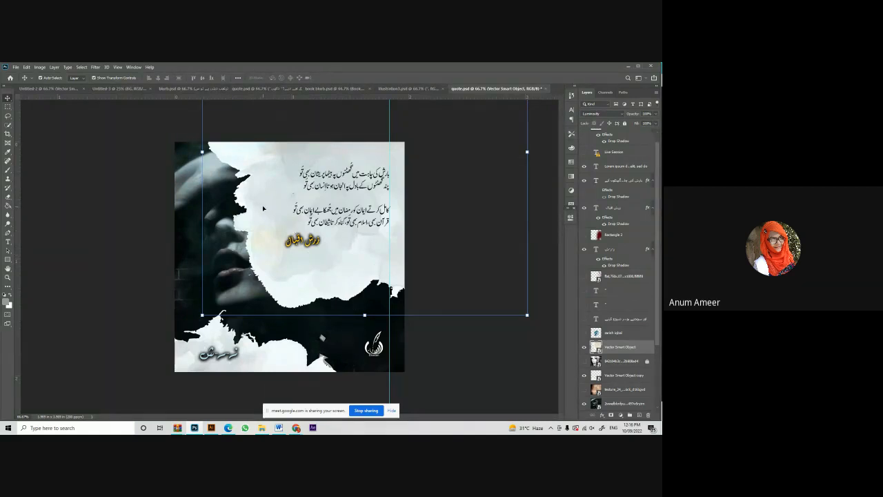
click(167, 165)
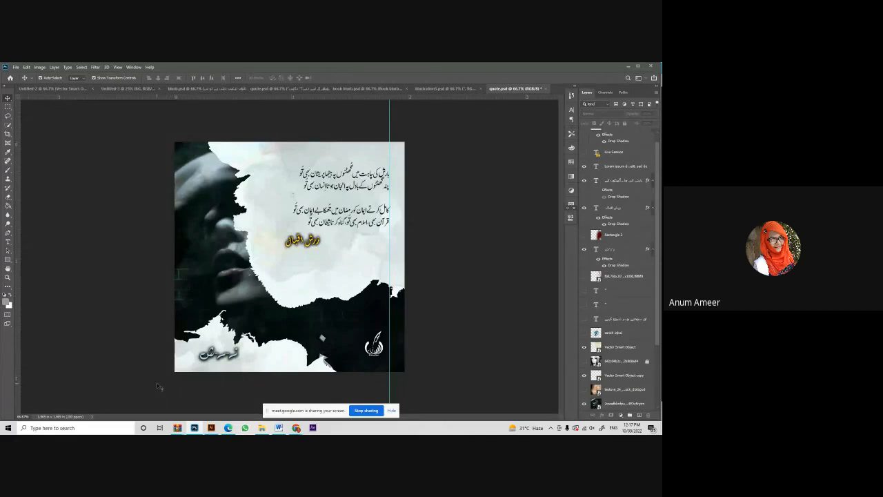
In illustration3.psd, try moving the "Humankind" paragraph down onto the Markhor paragraph, and undo the move.
click(433, 89)
click(470, 272)
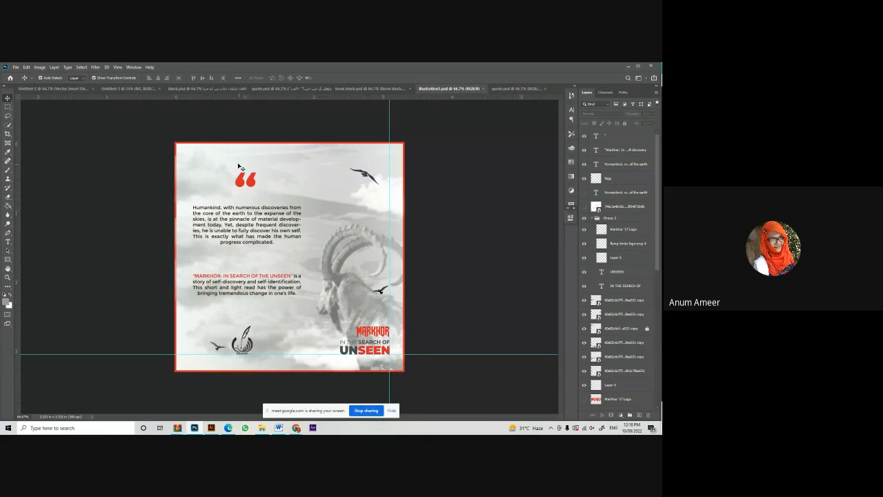
drag(243, 218, 249, 271)
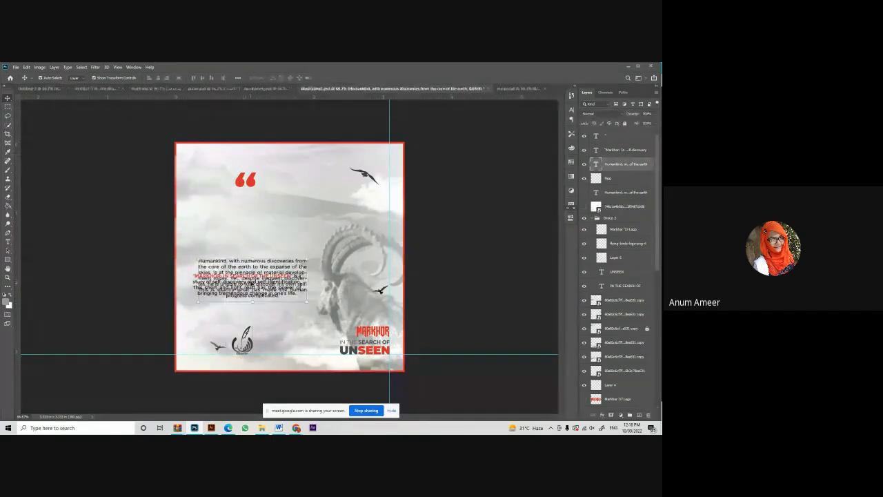
key(ctrl+z)
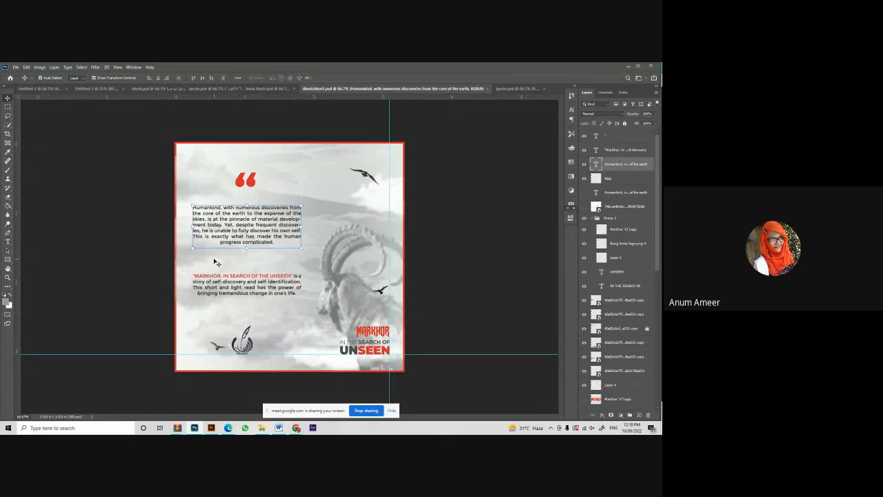
Close the illustration3.psd document.
click(487, 89)
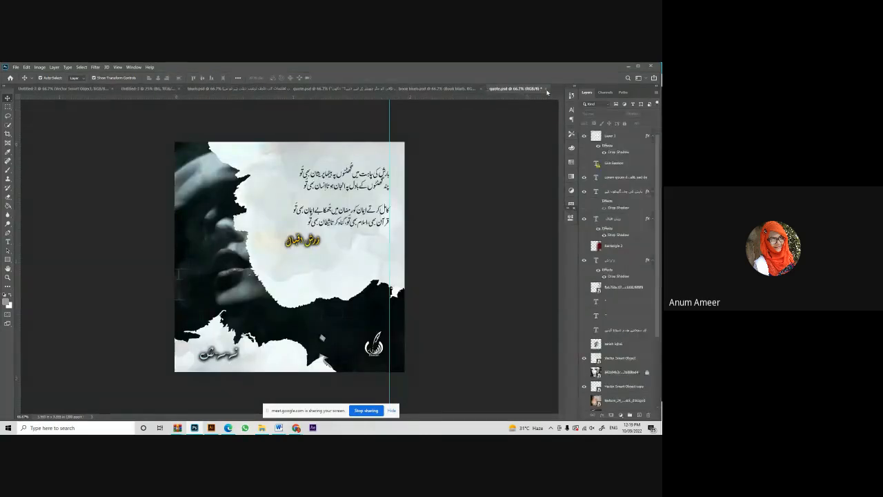
Close the torn-paper quote.psd document without saving its changes.
click(546, 89)
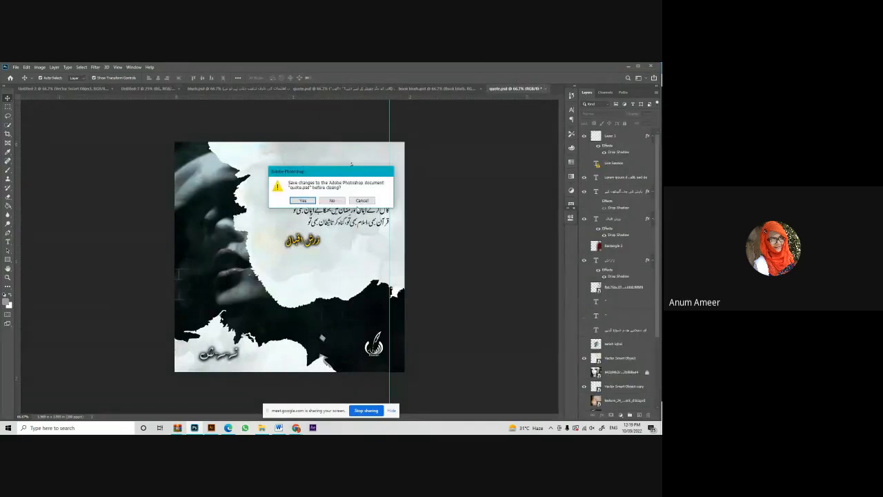
click(338, 201)
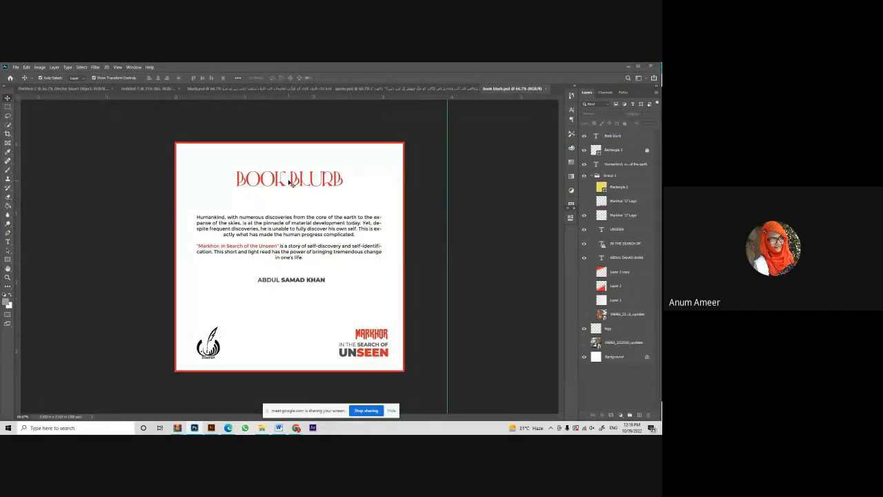
On a new layer in book blurb.psd, brush a line from the title down to the author's name, branching to the logo and the Markhor title.
click(7, 169)
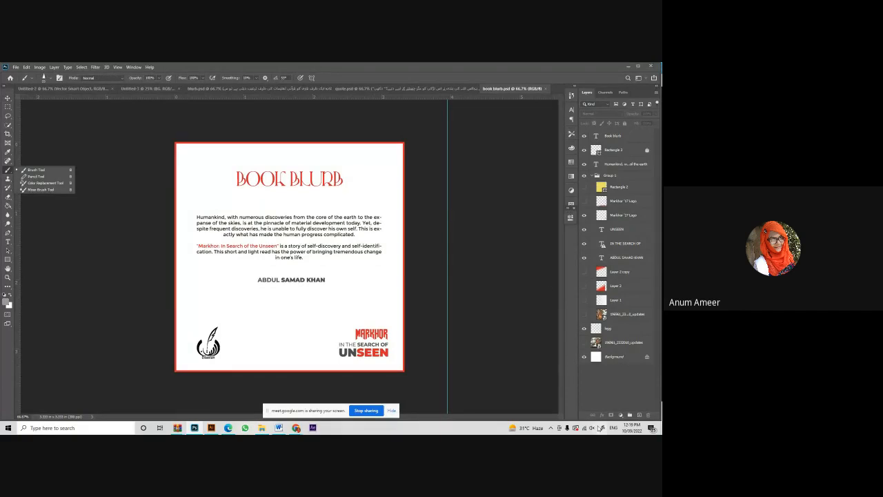
click(639, 415)
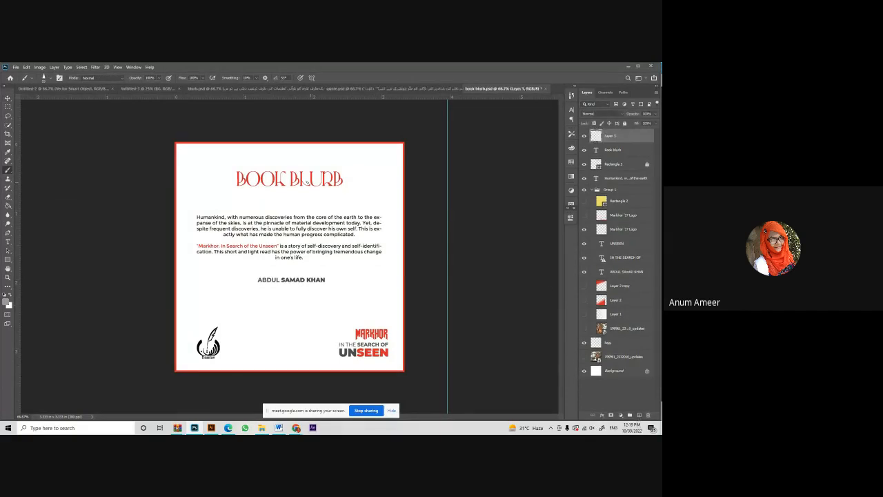
mouse_move(297, 177)
mouse_down()
mouse_move(294, 188)
mouse_move(275, 181)
mouse_move(301, 173)
mouse_move(283, 196)
mouse_move(294, 282)
mouse_move(201, 347)
mouse_up()
mouse_move(296, 285)
mouse_down()
mouse_move(308, 317)
mouse_move(339, 345)
mouse_move(385, 357)
mouse_up()
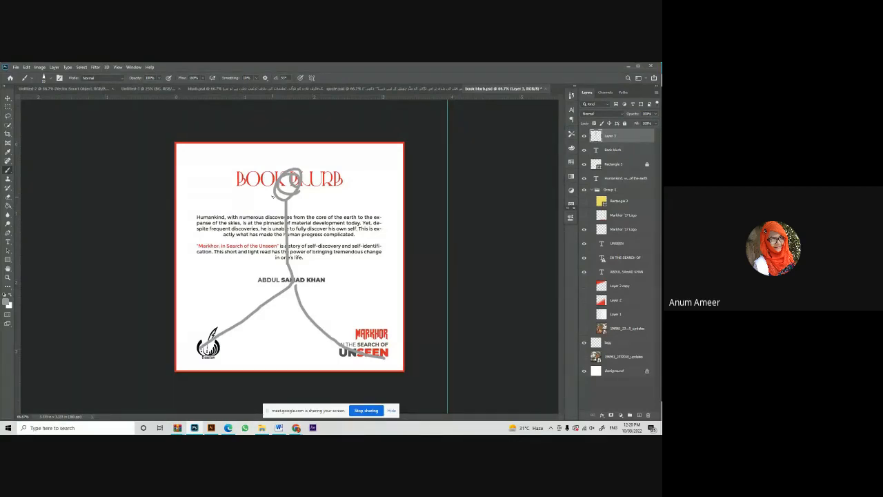
Undo the brushed layout lines and close book blurb.psd without saving.
key(ctrl+z)
key(ctrl+z)
key(ctrl+z)
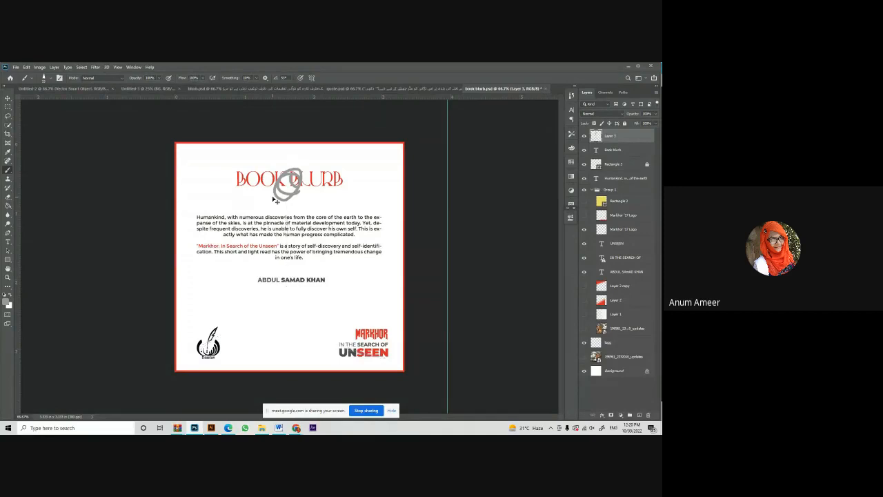
click(548, 89)
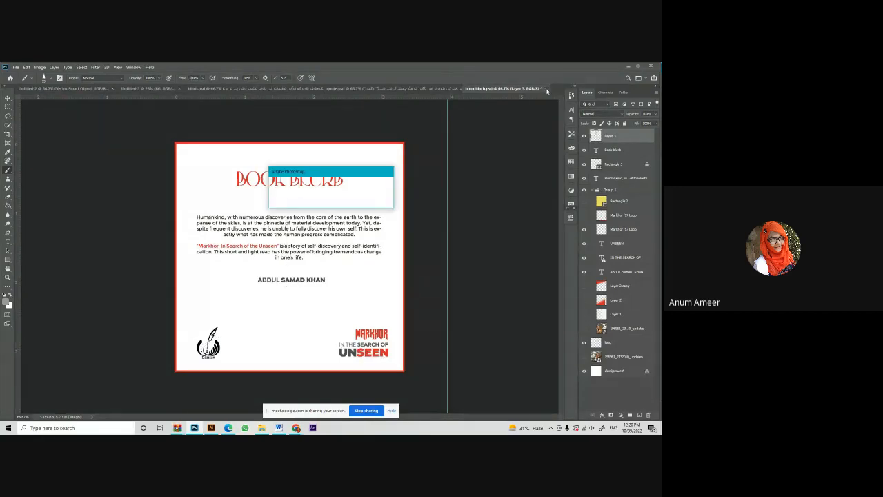
click(333, 201)
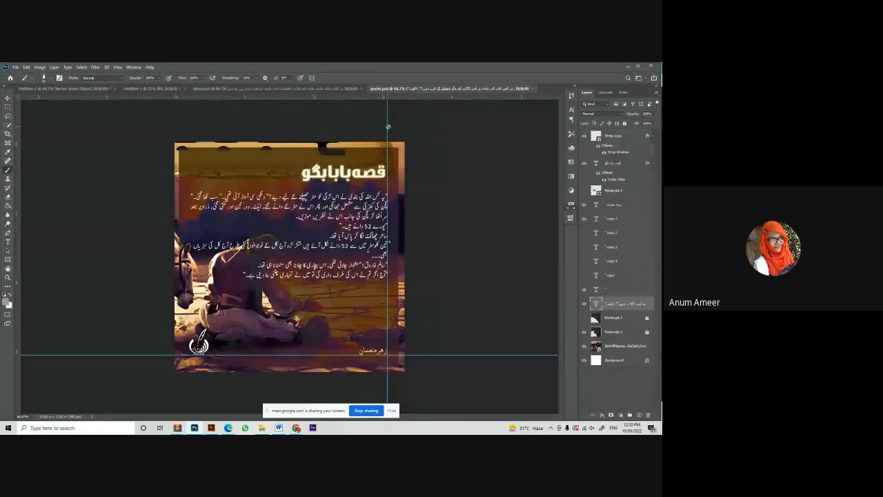
Clear the layer selection in the remaining quote.psd, and close it along with the Urdu blurb document.
click(7, 98)
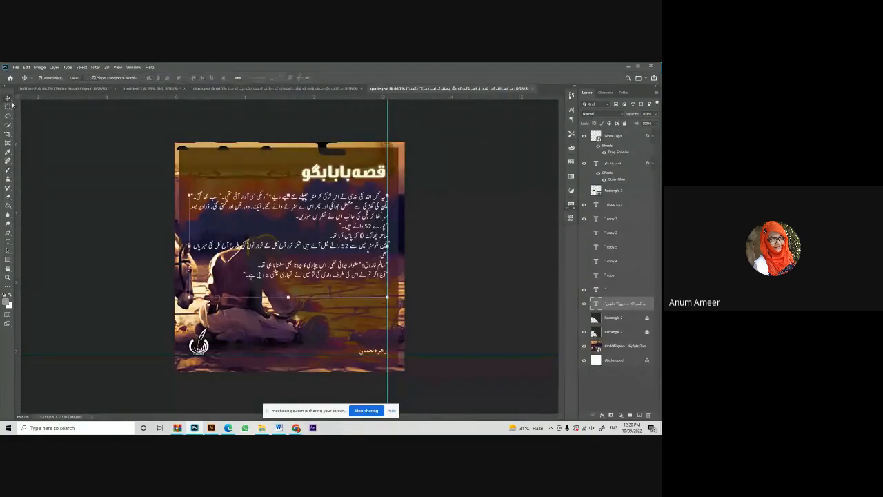
click(465, 336)
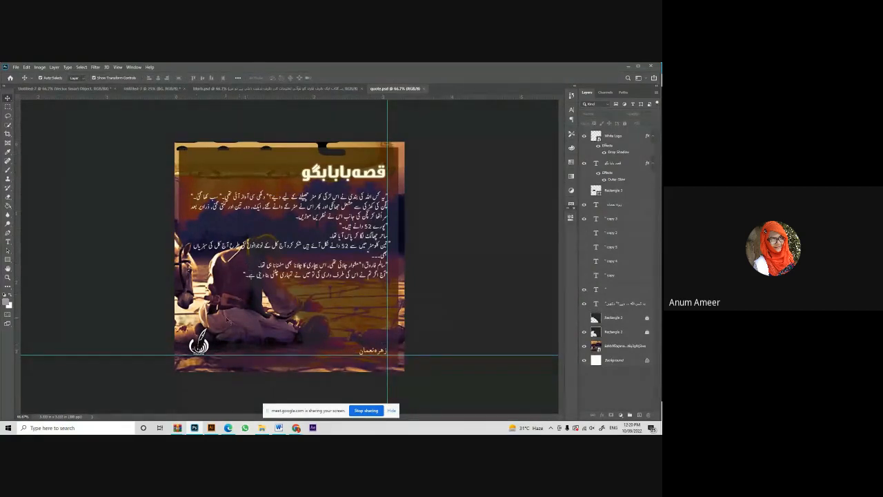
click(189, 169)
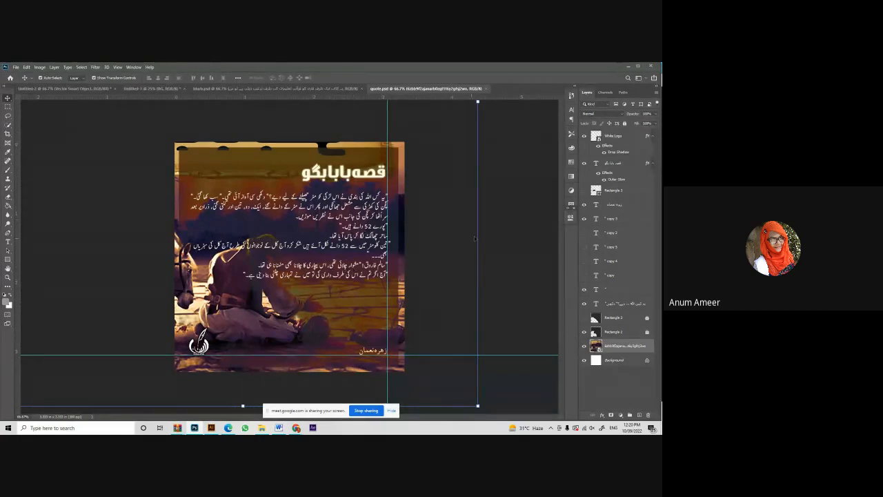
click(495, 215)
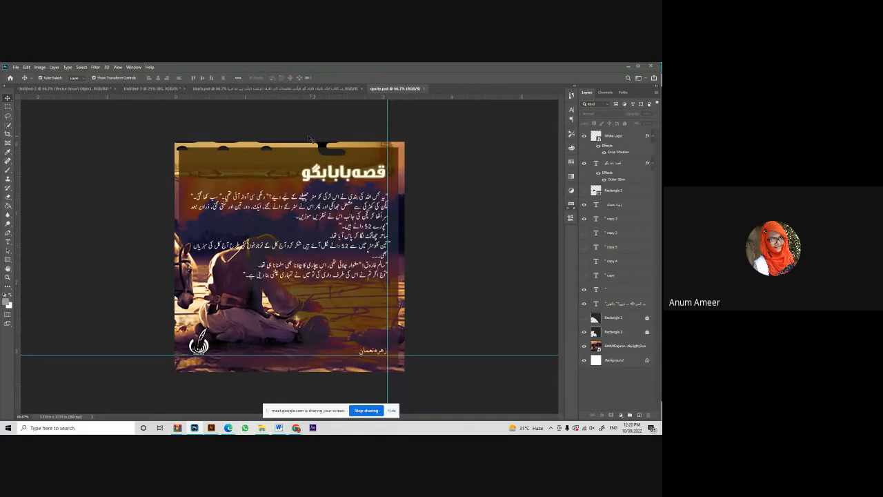
click(424, 89)
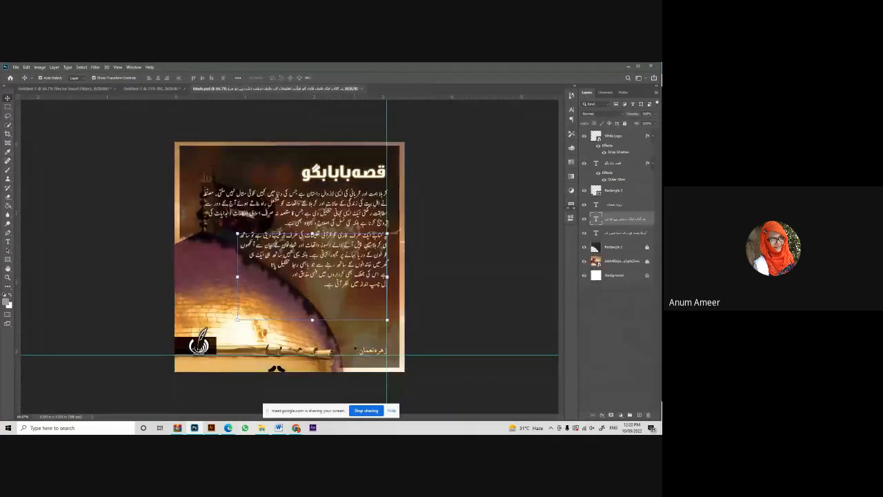
click(361, 89)
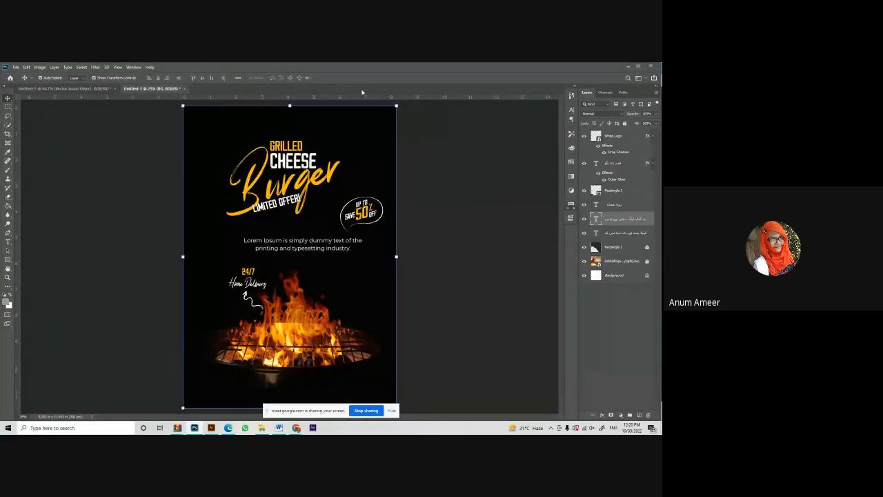
Deselect the black background of the burger flyer and select its fire image layer.
click(474, 231)
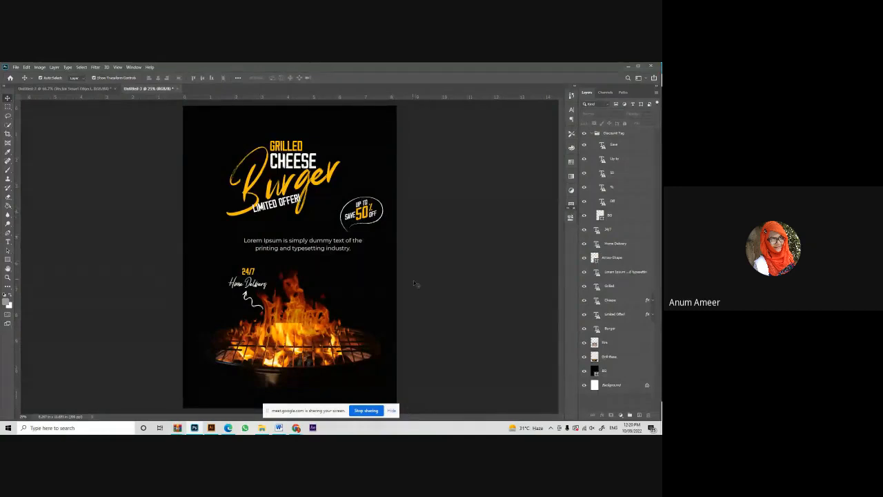
click(289, 335)
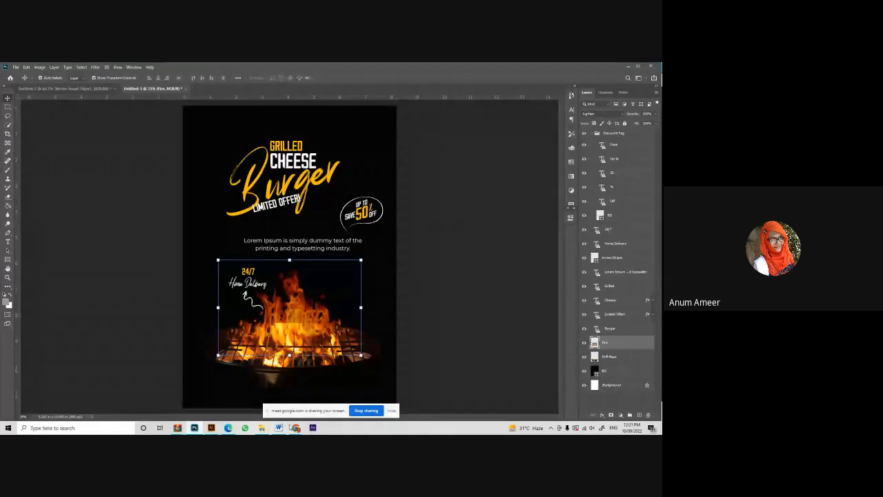
Switch to Chrome and show the beginning of the FLYER document in Google Docs.
mouse_move(295, 428)
click(289, 395)
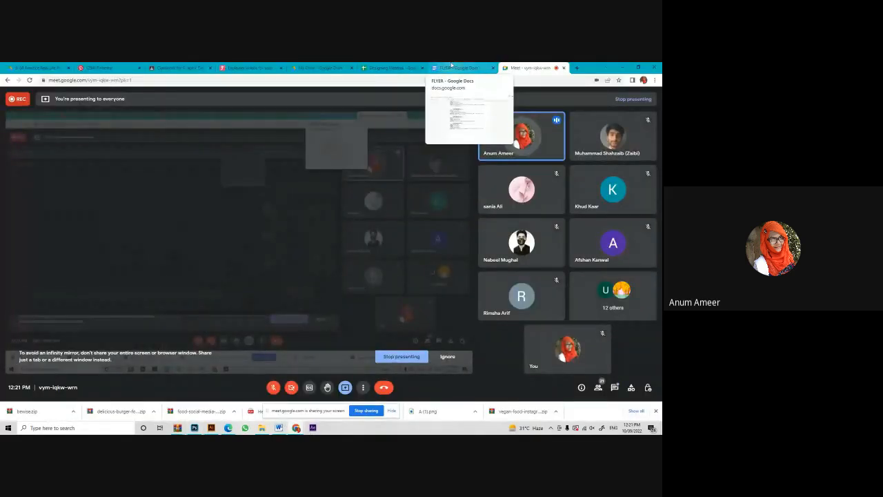
click(451, 66)
scroll(371, 324, up, 10)
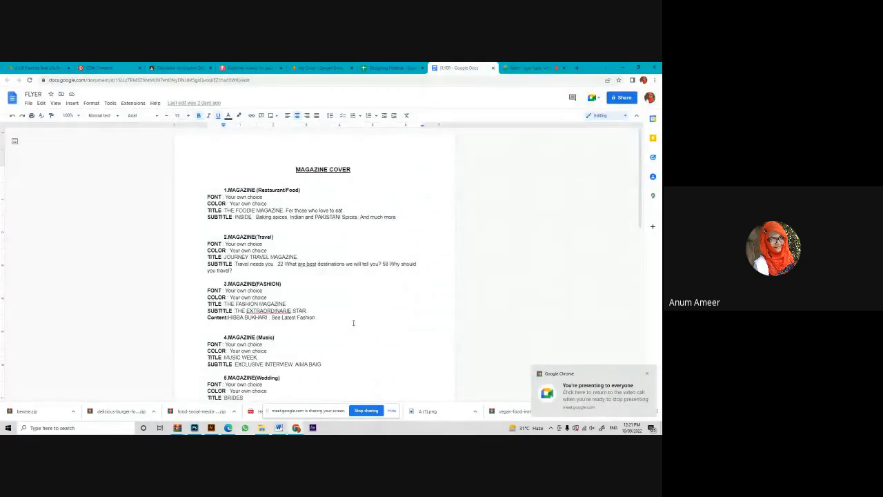
Look through the design types, sizes and drive links in the Designing Material spreadsheet.
click(419, 66)
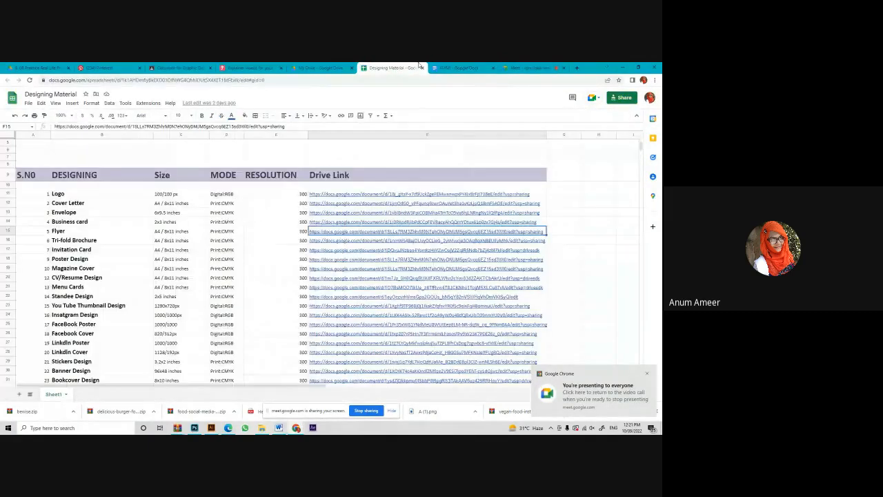
scroll(109, 328, down, 2)
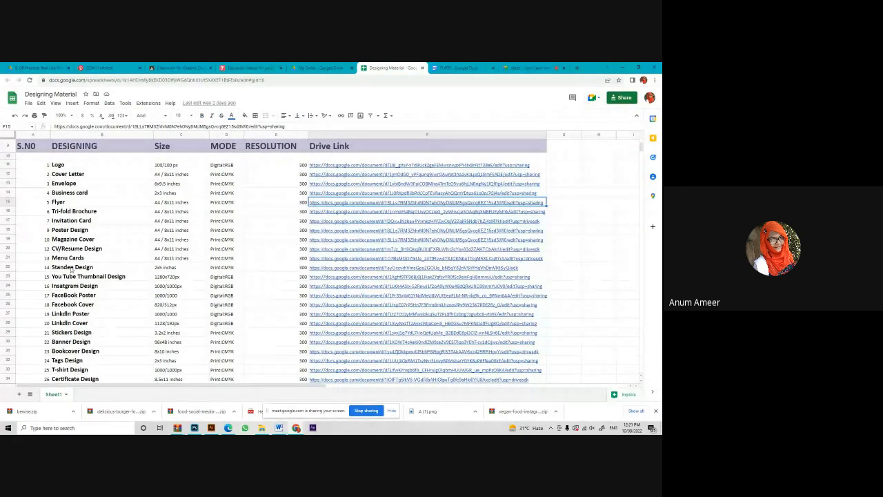
scroll(80, 304, down, 1)
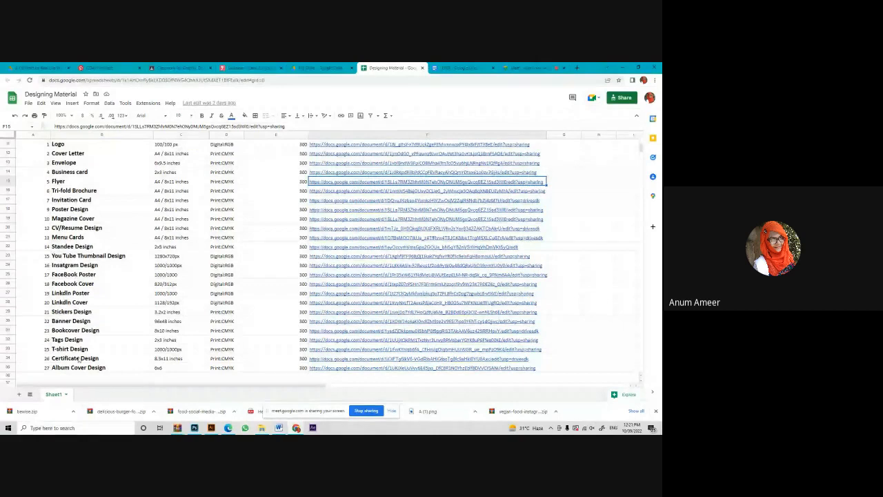
scroll(132, 226, up, 1)
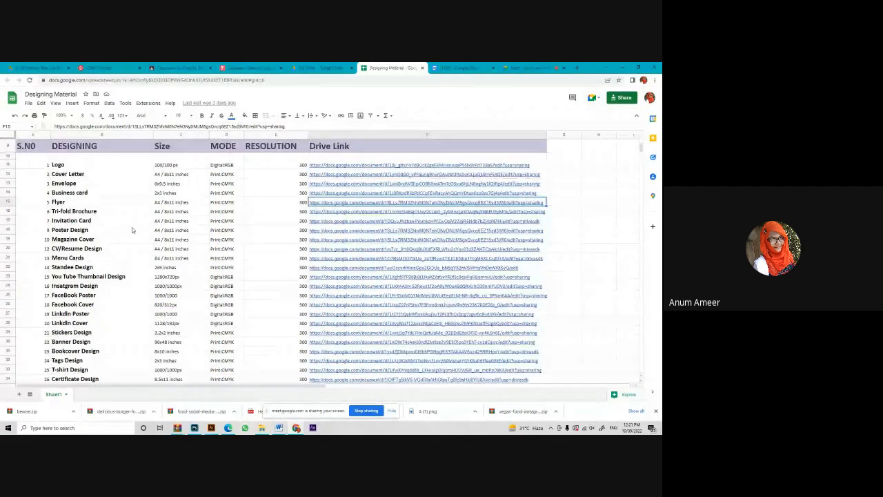
Read through the ten magazine cover briefs in the FLYER document, from Restaurant/Food to Bakery, and return to the beginning.
click(459, 68)
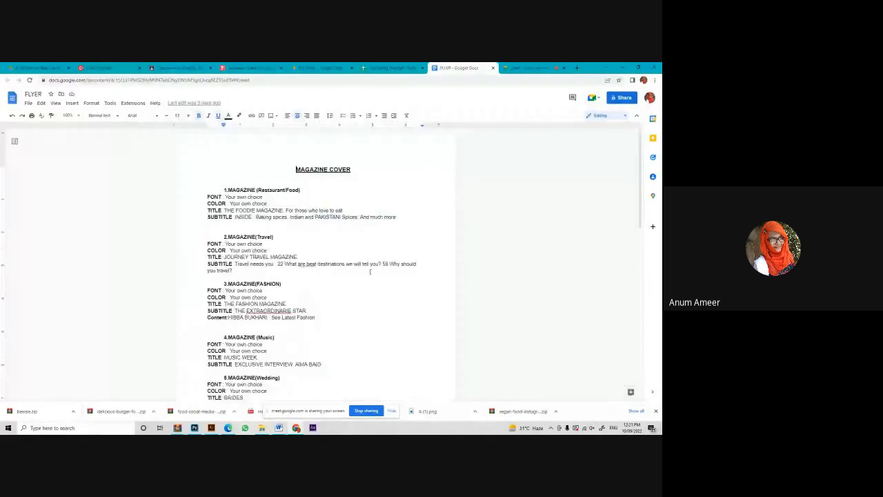
scroll(358, 285, down, 1)
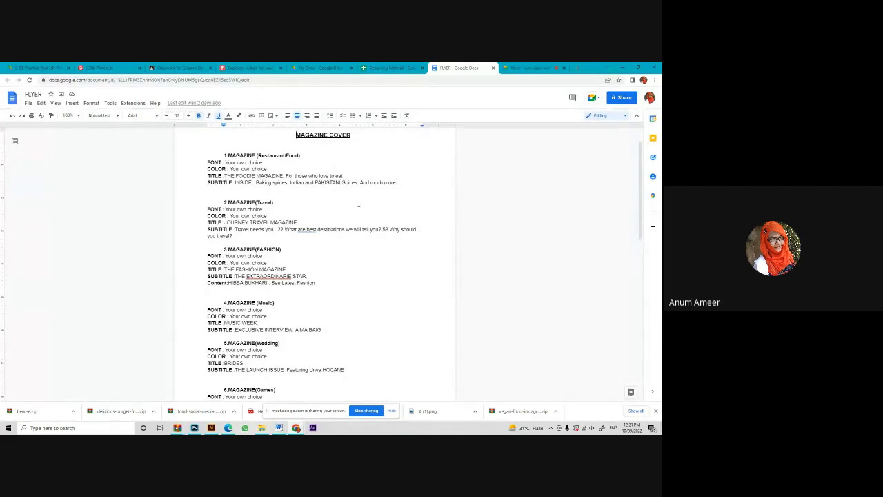
scroll(359, 204, down, 3)
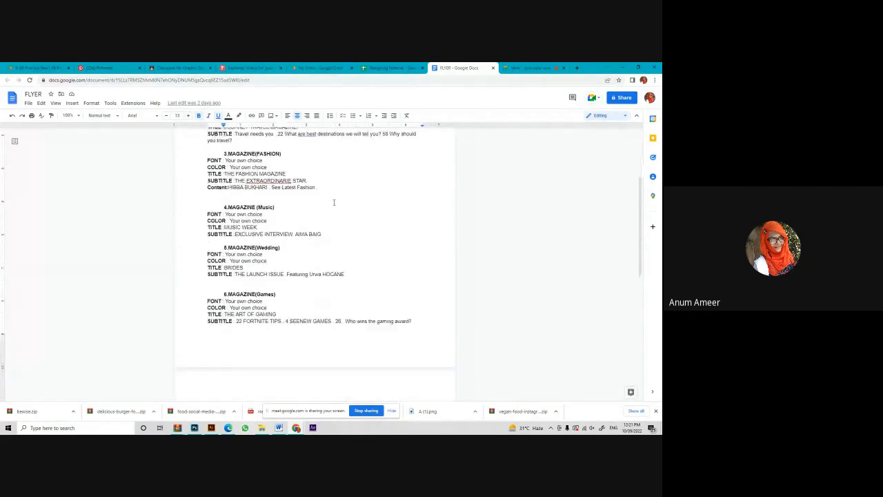
scroll(327, 201, down, 6)
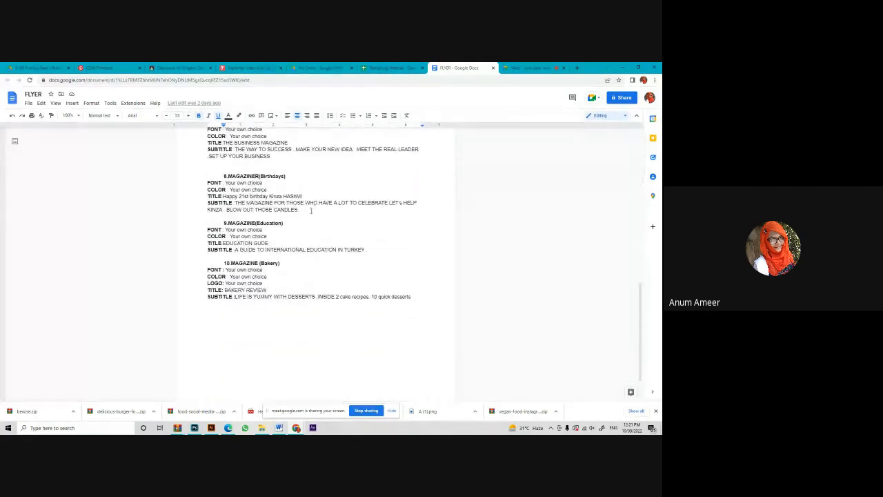
scroll(294, 223, up, 4)
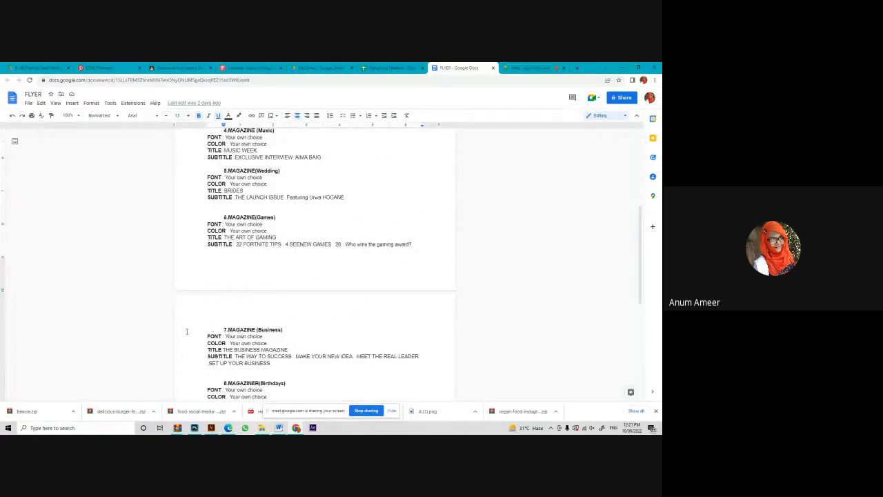
scroll(165, 341, up, 3)
scroll(45, 347, up, 2)
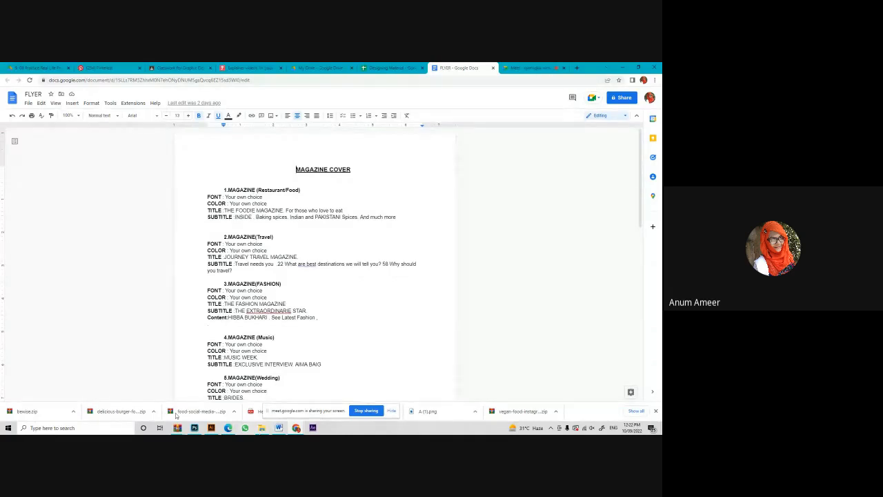
click(195, 427)
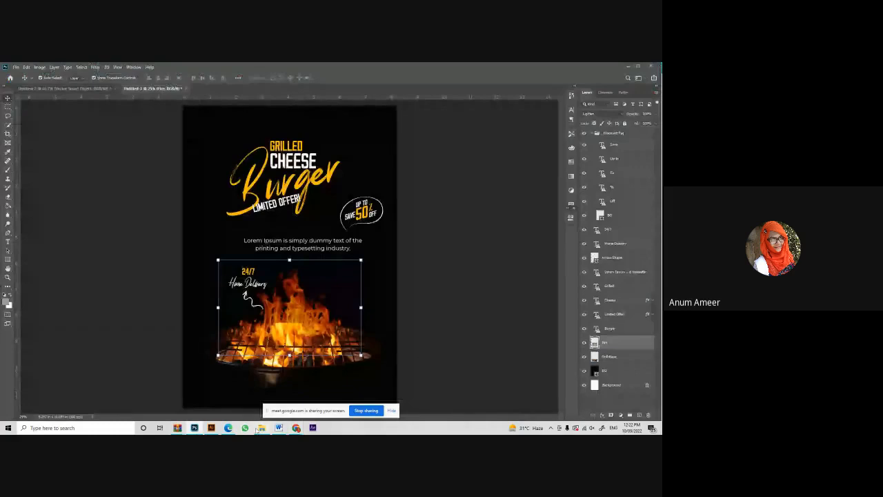
mouse_move(229, 430)
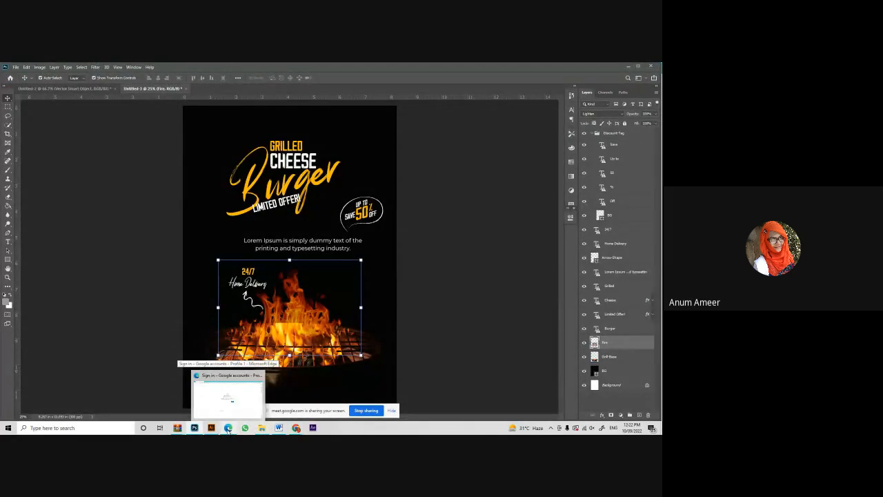
click(296, 428)
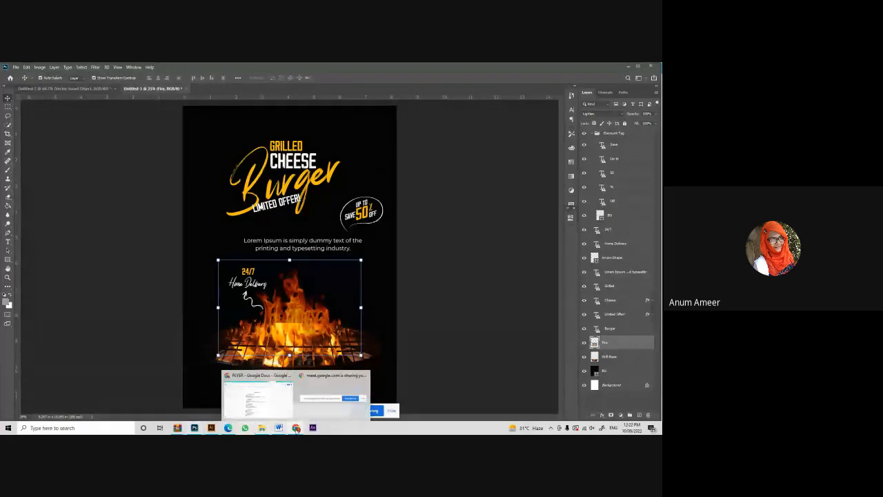
click(267, 396)
click(381, 67)
click(461, 67)
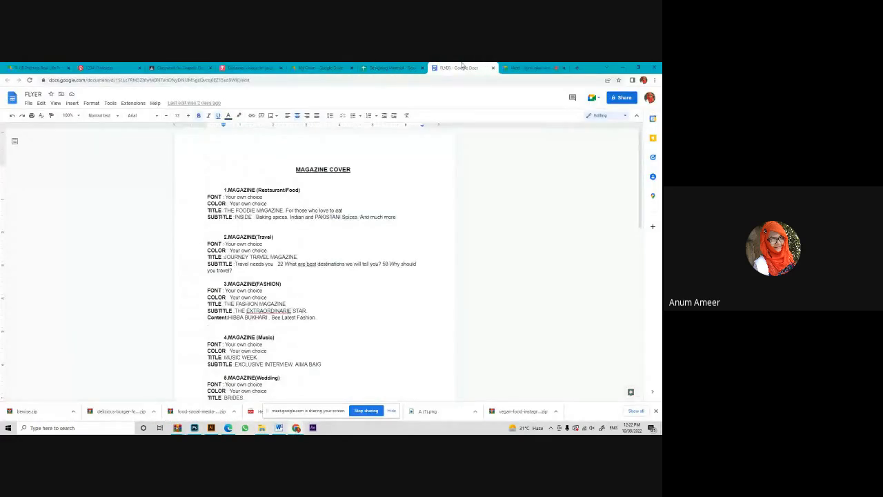
Search Pinterest for "food flyers" and open the Free Vector American food flyer vertical pin.
click(574, 70)
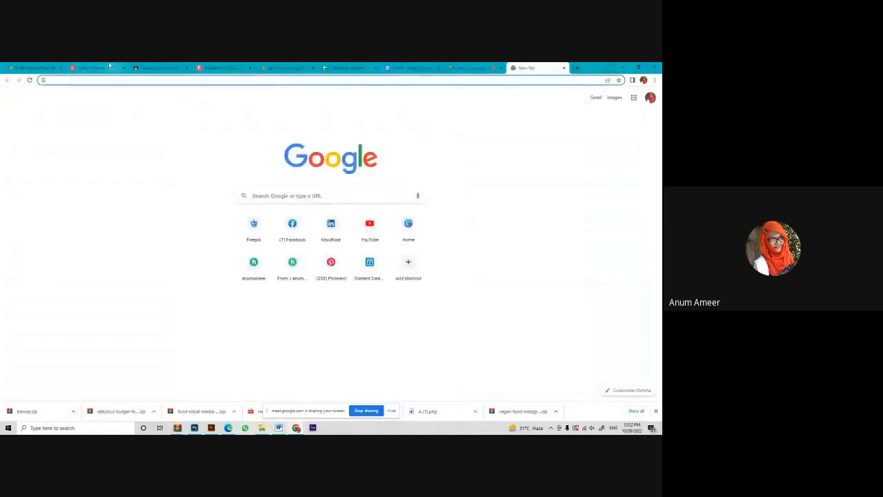
click(93, 68)
click(122, 124)
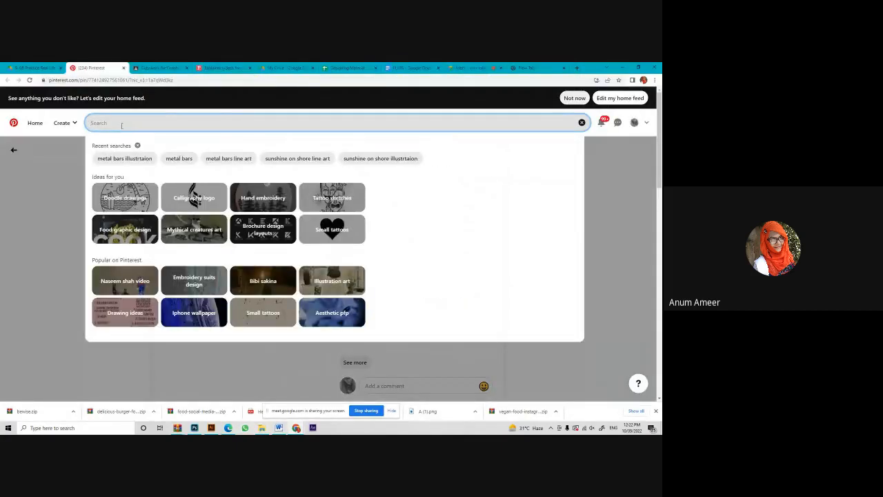
text(food)
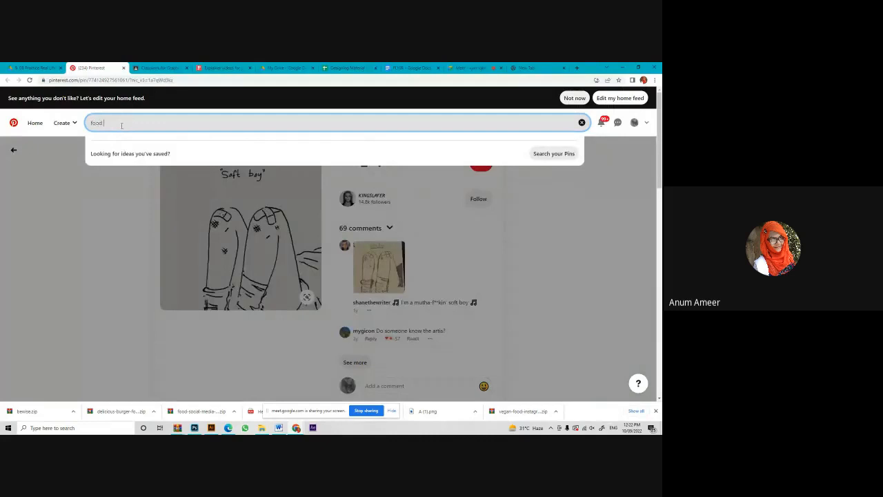
text( flyers)
key(Return)
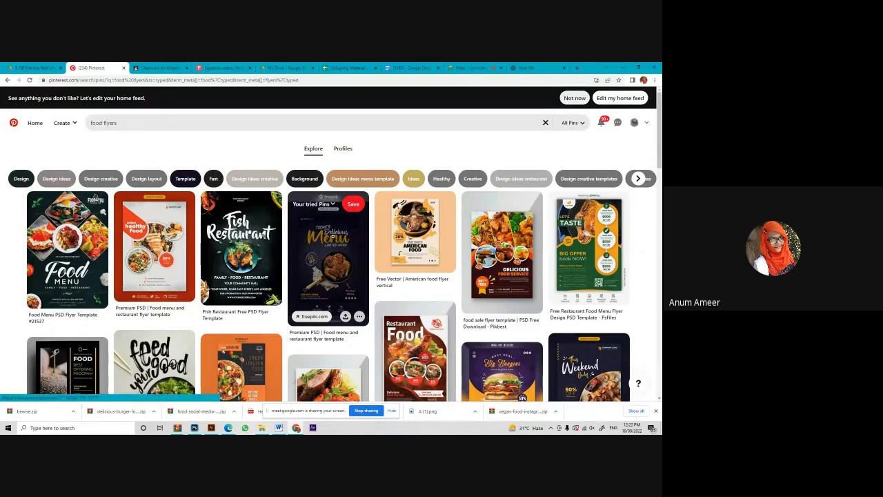
click(431, 247)
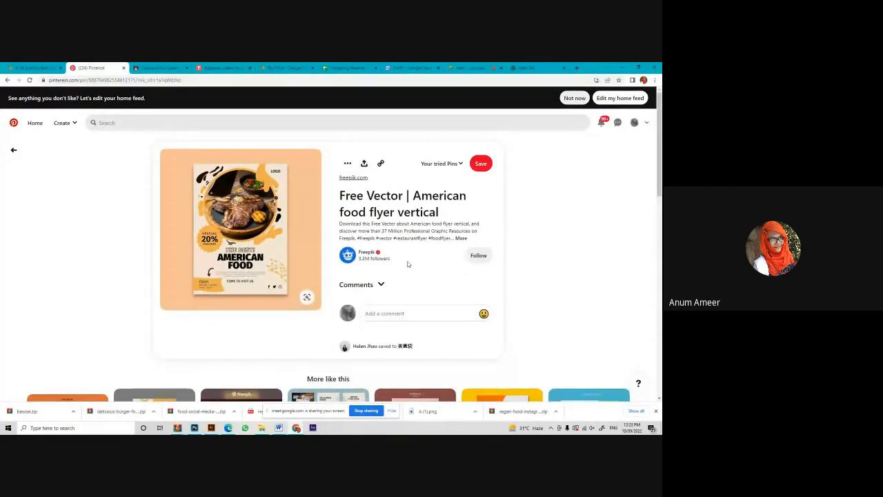
Revisit the Restaurant/Food brief in the FLYER document, return to the American food flyer pin and browse its similar designs.
click(393, 67)
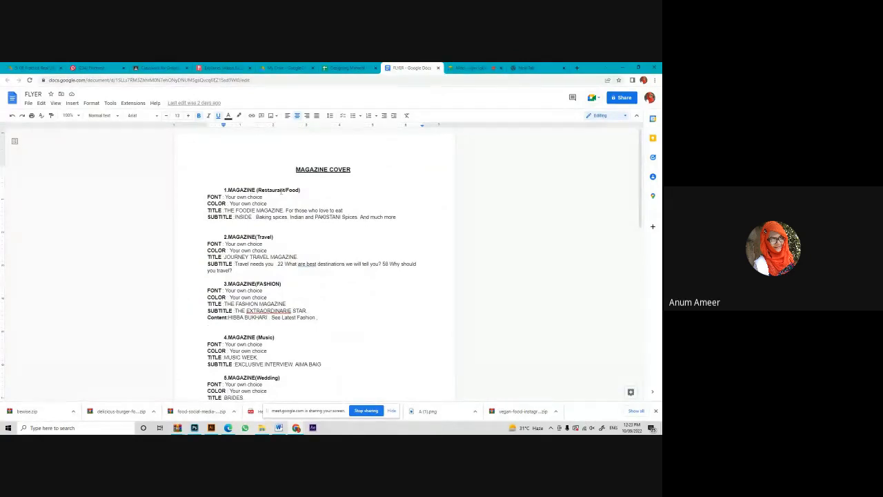
click(468, 67)
click(530, 67)
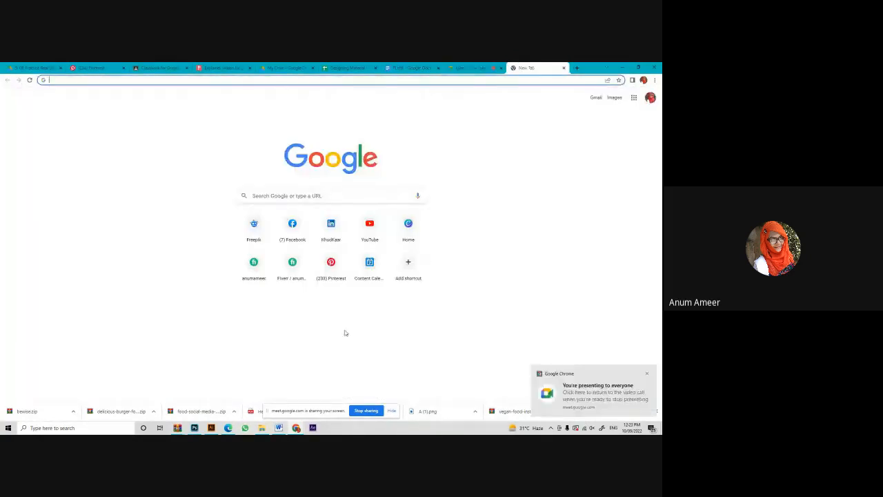
click(95, 68)
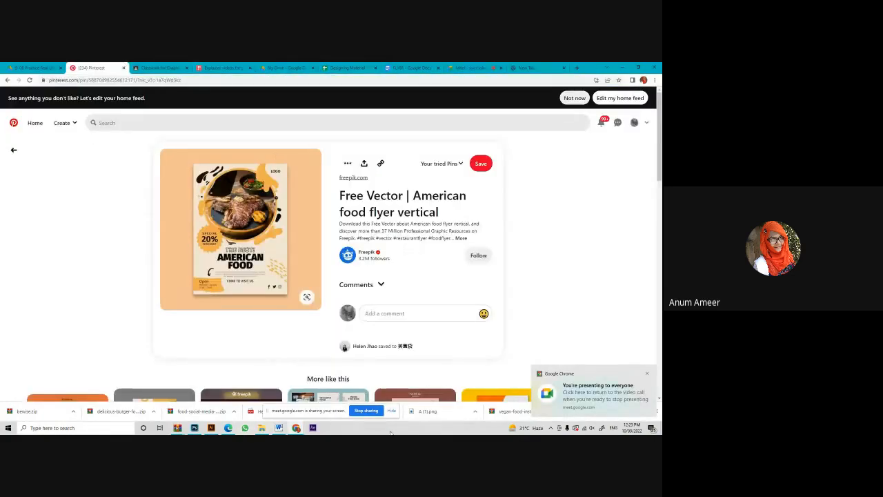
scroll(431, 228, down, 1)
scroll(435, 234, down, 5)
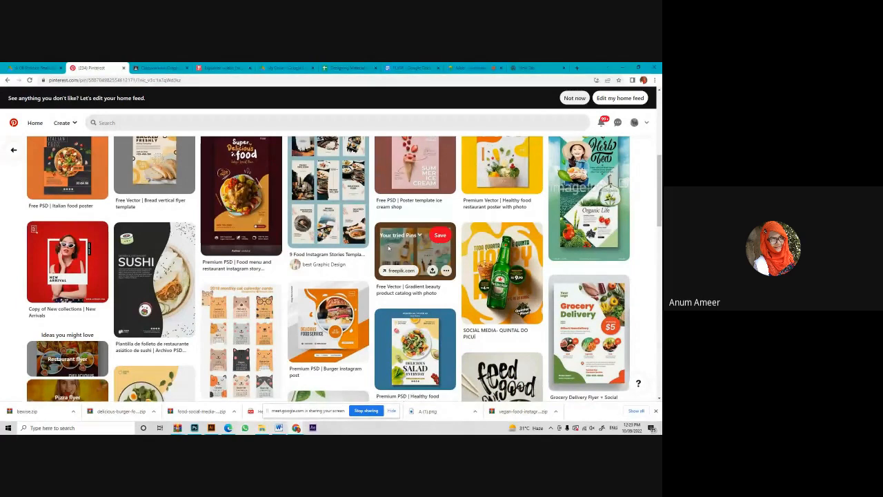
scroll(301, 263, up, 2)
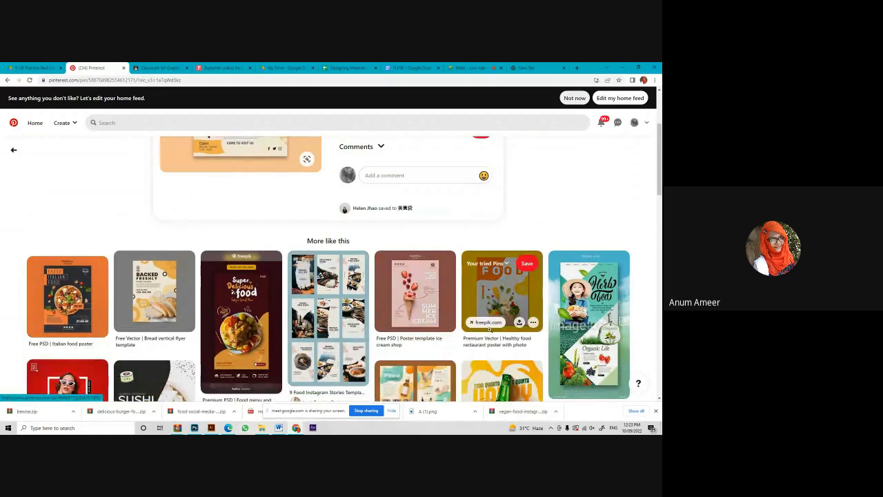
Search Google Images for "free logo maker" in the empty browser tab.
click(526, 67)
click(484, 80)
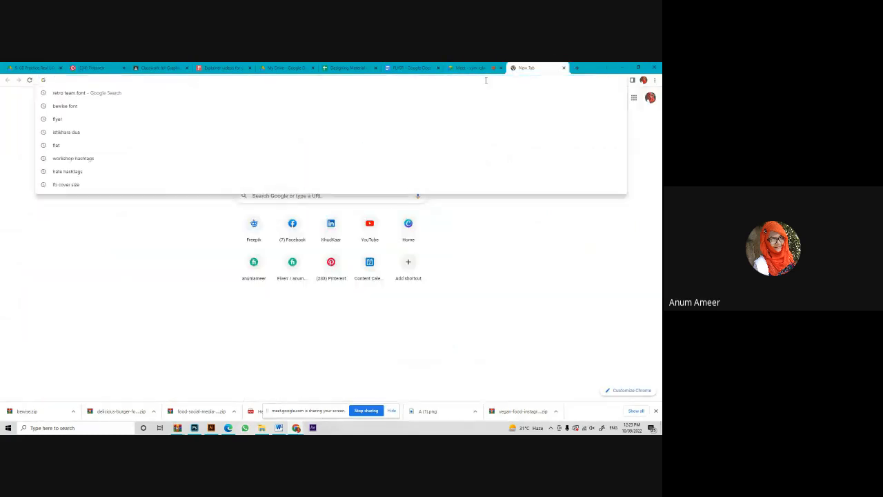
text(free i)
text(ogo maker)
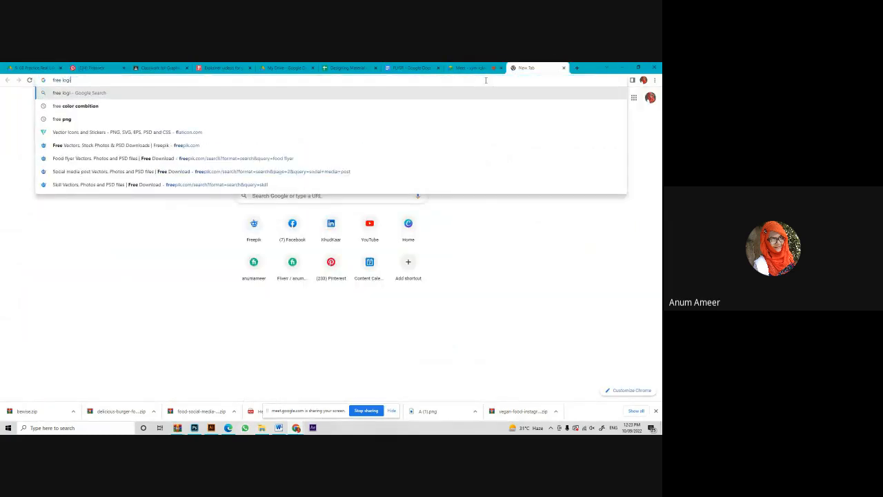
key(Return)
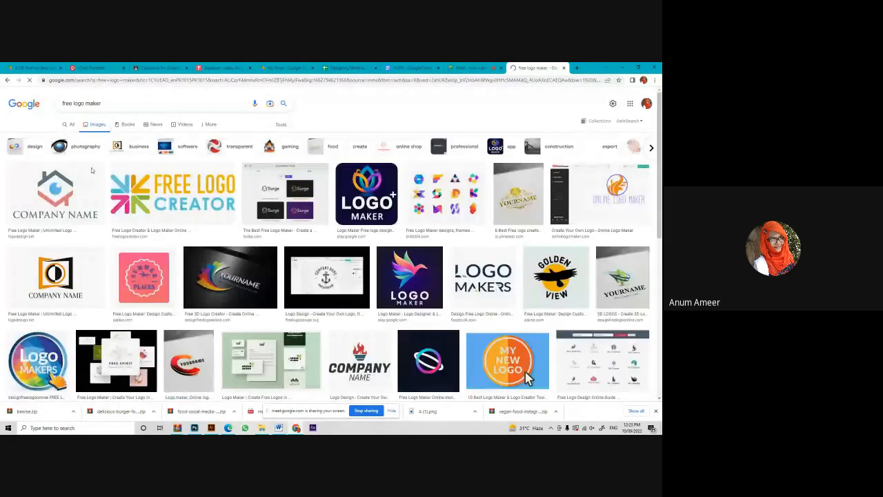
Refine the image search to "free food logo maker" and preview the BrandCrowd burger logo and the green Dribbble fork-and-spoon logo.
click(72, 104)
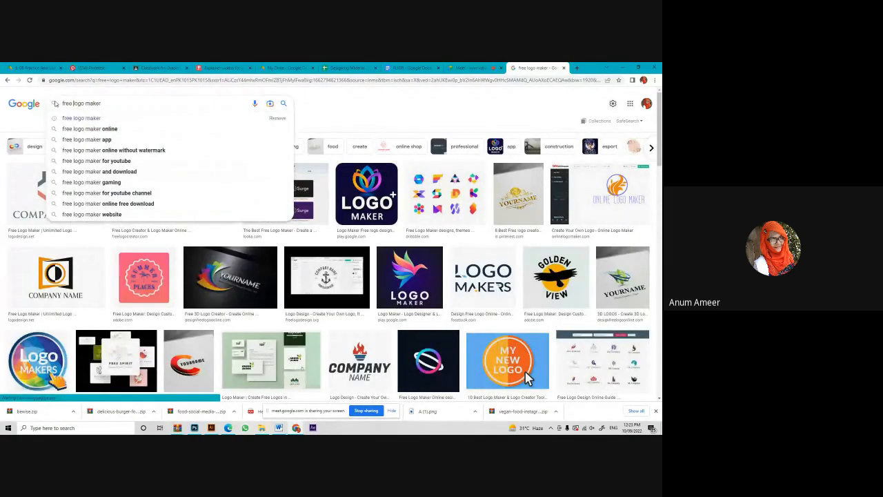
text(food)
key(Return)
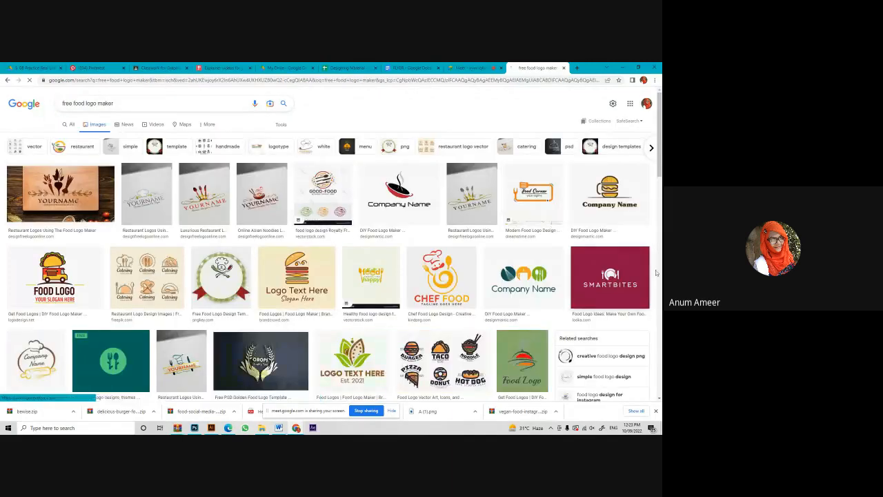
click(291, 283)
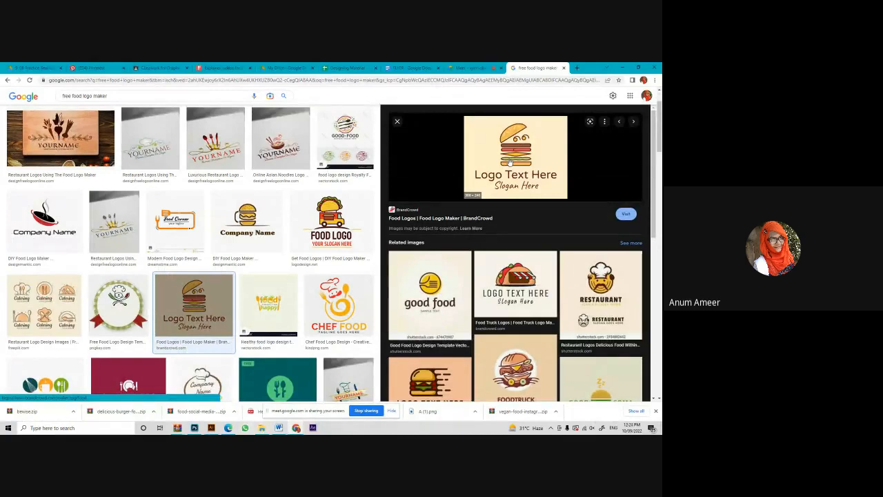
scroll(510, 164, down, 3)
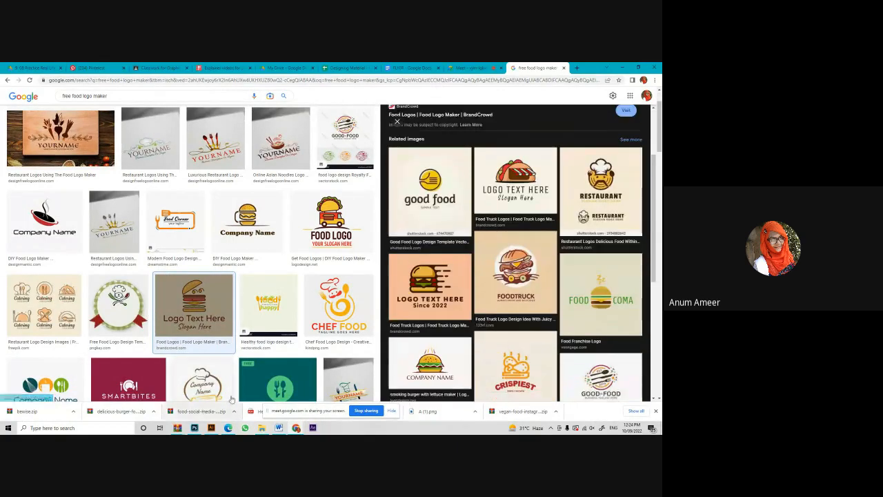
click(256, 384)
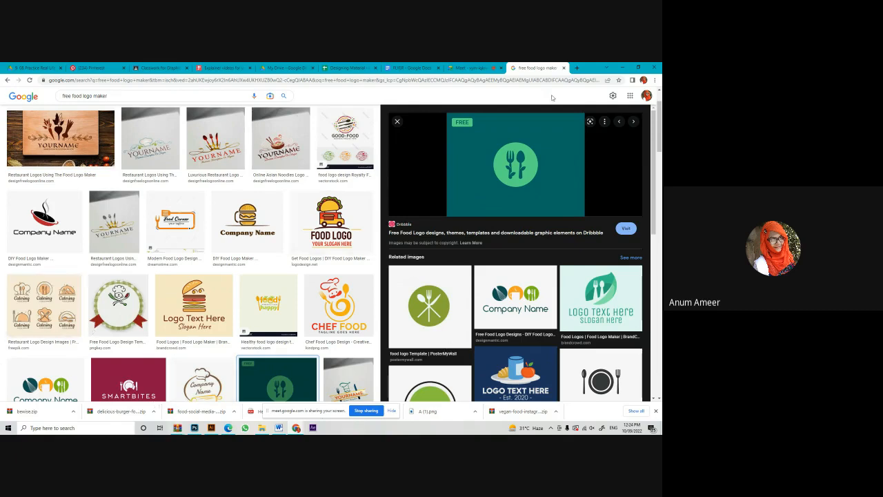
Recheck the magazine briefs in the FLYER document and the burger flyer in Photoshop, and return to the logo results in Chrome.
click(414, 68)
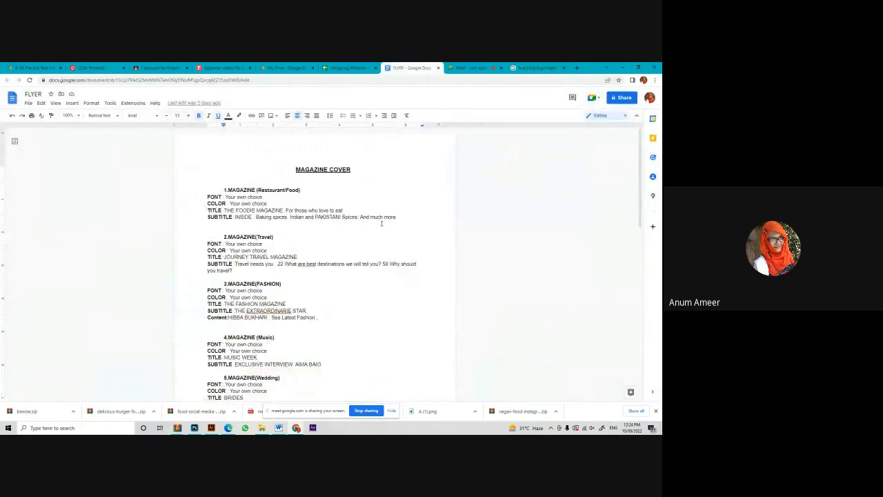
click(536, 68)
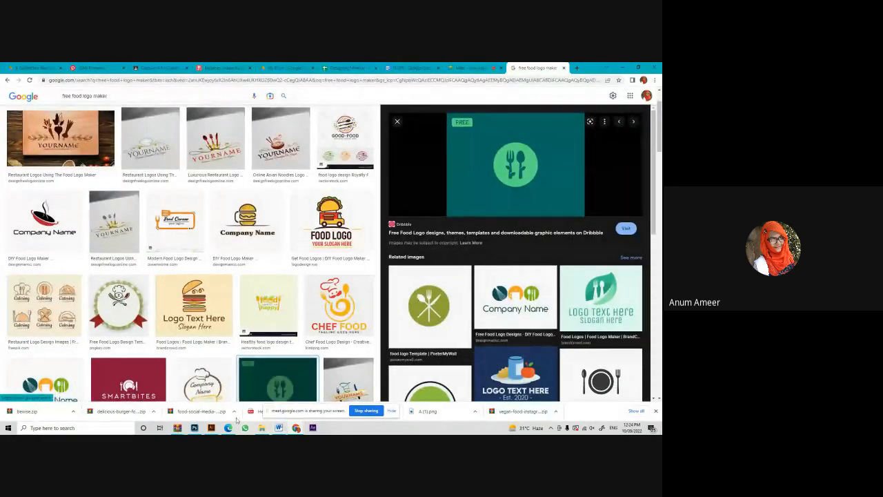
click(194, 428)
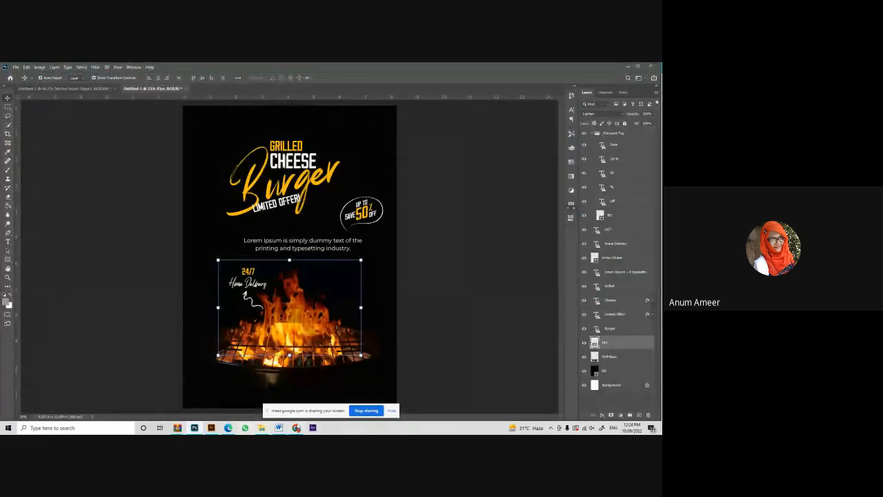
click(296, 428)
click(274, 397)
Search Google Images for "burger png" and open the pngimg.com page of the hamburger, burger PNG image.
drag(113, 96, 2, 90)
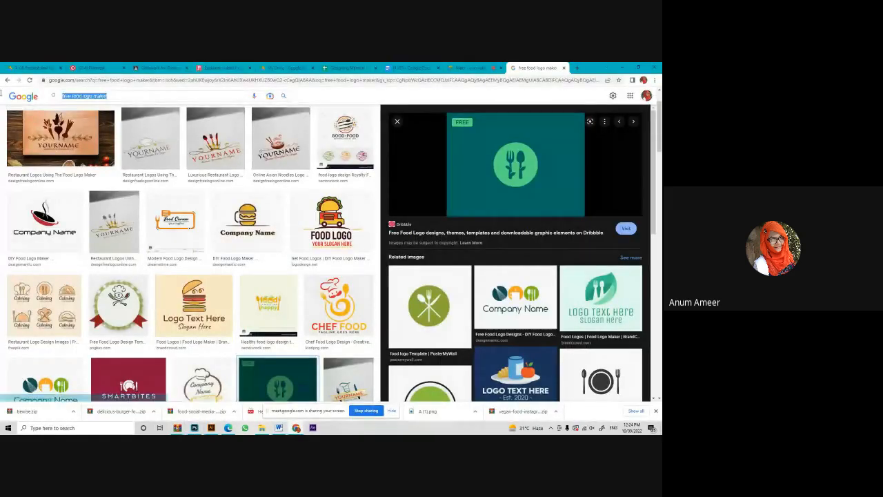
key(BackSpace)
text(burger png)
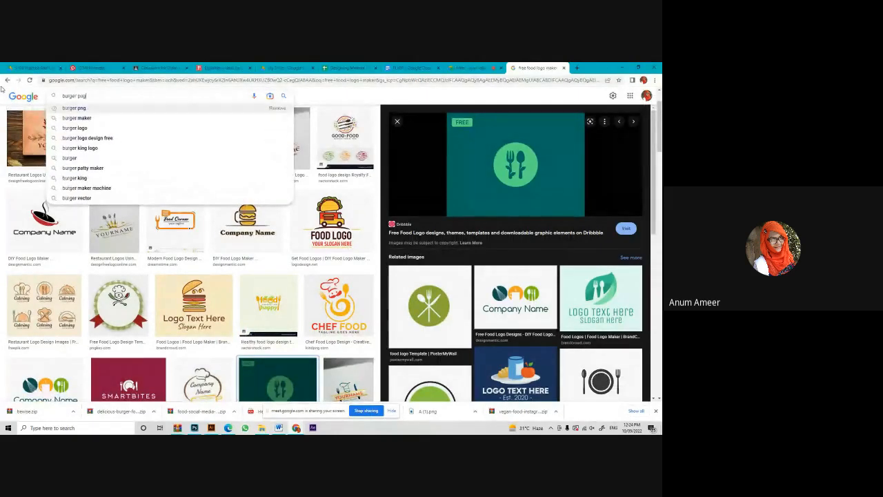
key(Return)
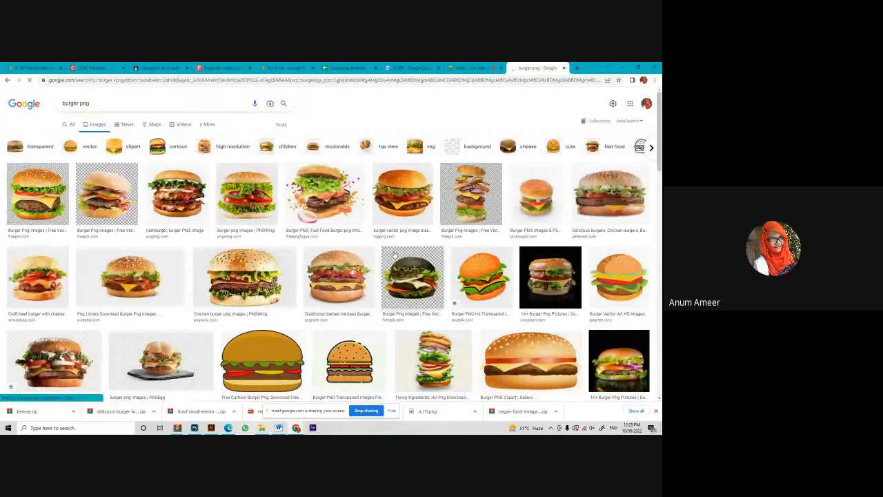
click(178, 206)
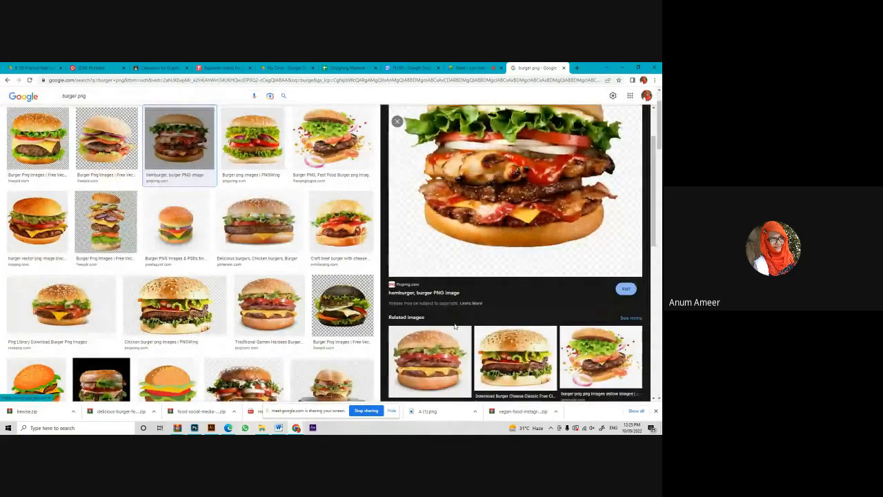
click(455, 239)
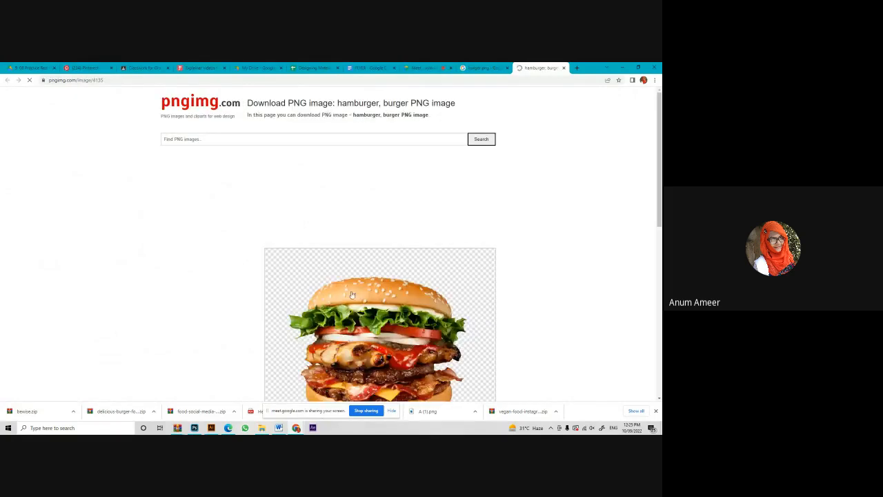
Review the hamburger image's download details, open it at full size and save it to Downloads as burger_sandwich_PNG4135.
scroll(356, 276, down, 4)
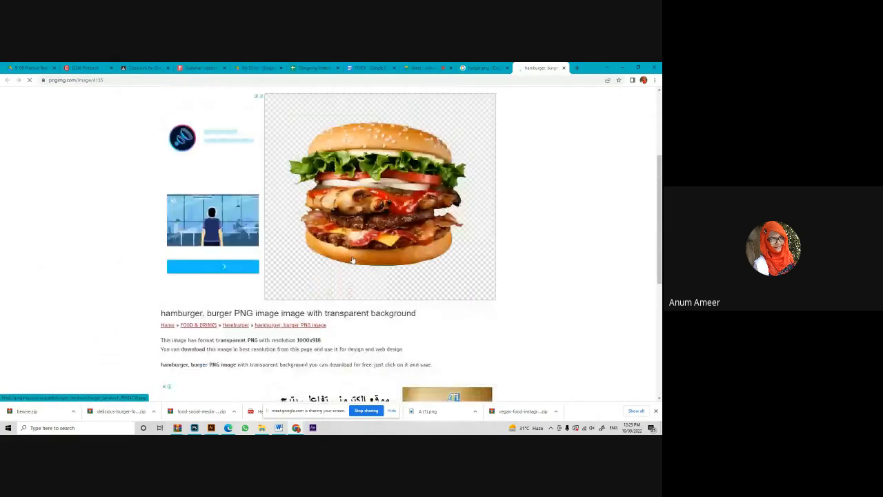
scroll(348, 261, down, 4)
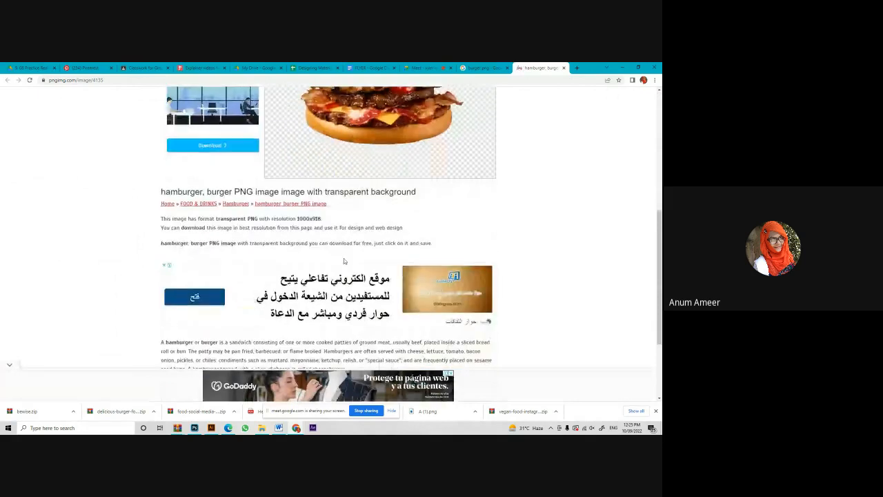
scroll(341, 261, down, 2)
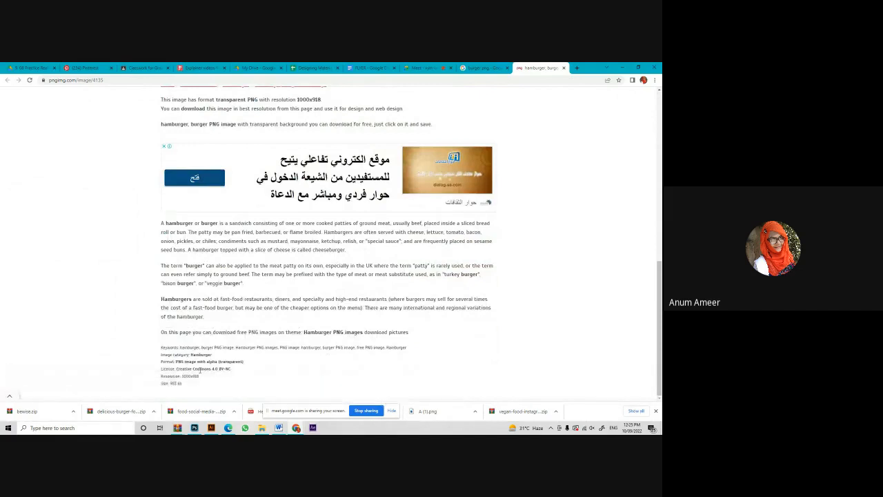
scroll(228, 362, up, 3)
scroll(228, 362, up, 1)
click(365, 207)
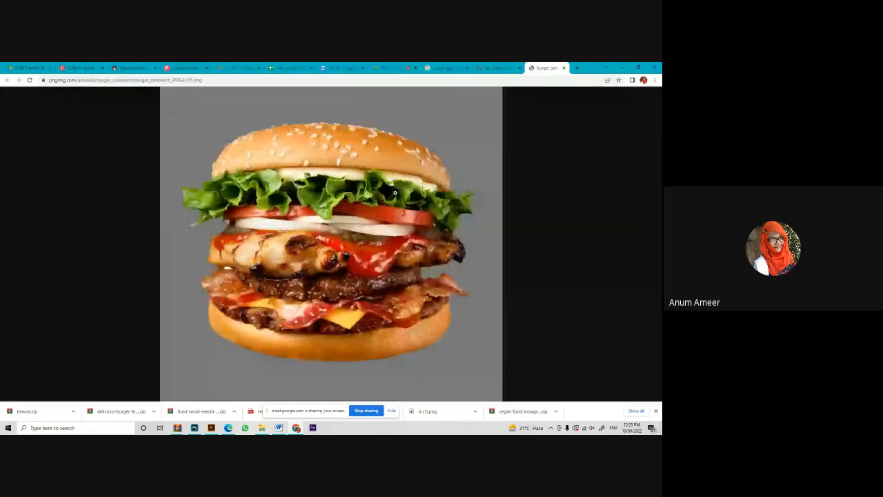
right_click(364, 213)
click(381, 223)
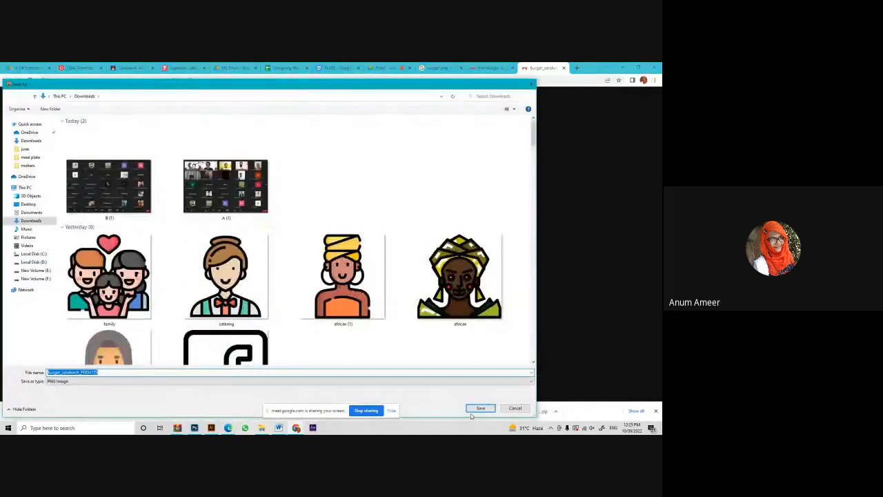
click(478, 409)
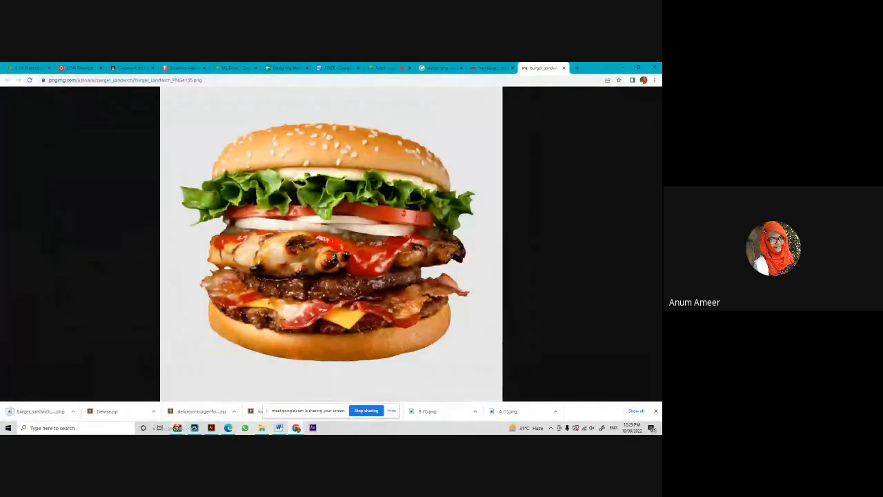
Place the burger_sandwich_PNG4135 image above the fire layer of the burger flyer in Photoshop and switch back to Chrome.
click(194, 428)
drag(271, 300, 270, 298)
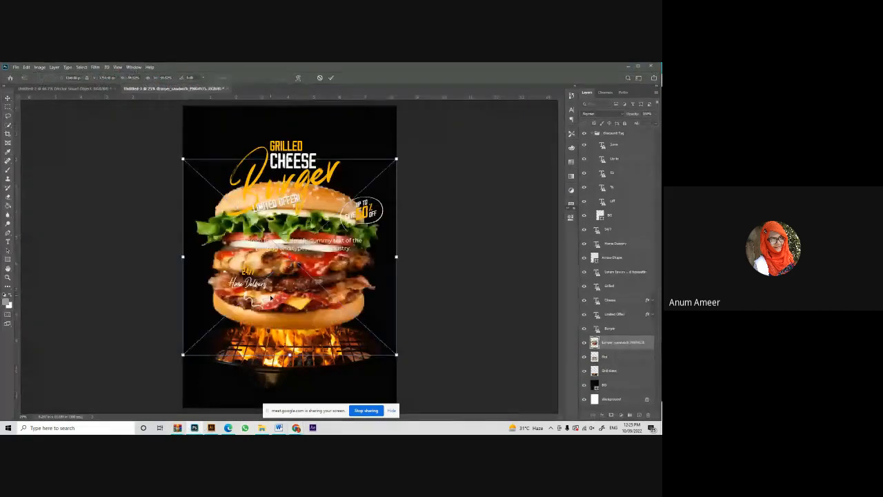
click(331, 78)
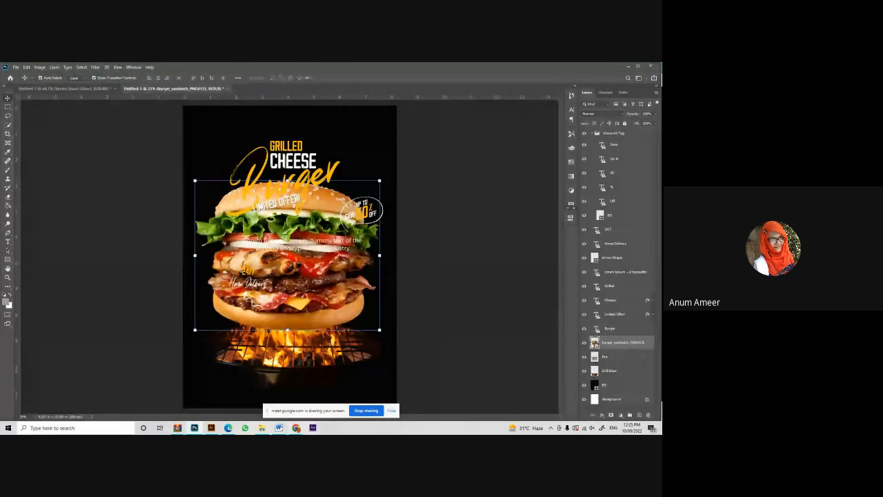
click(282, 404)
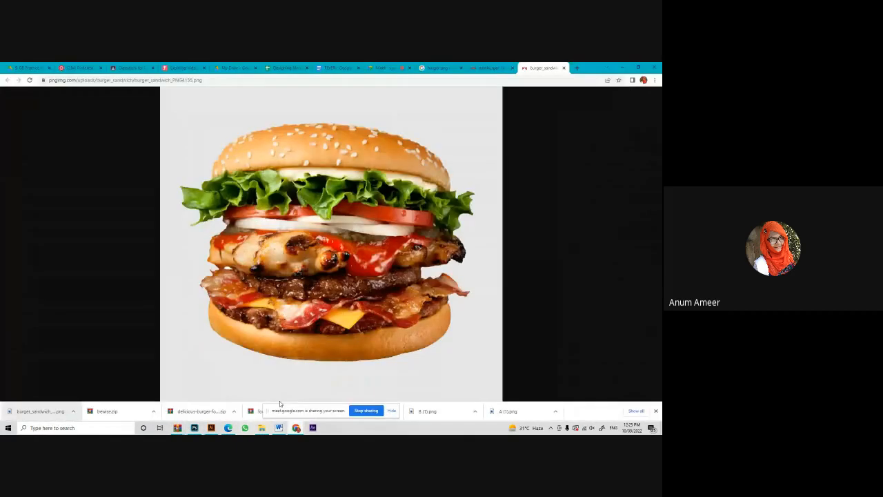
Close the full-size burger image, return to Photoshop, hide the burger_sandwich_PNG4135 layer and check the Burger and Limited Offer texts.
click(564, 68)
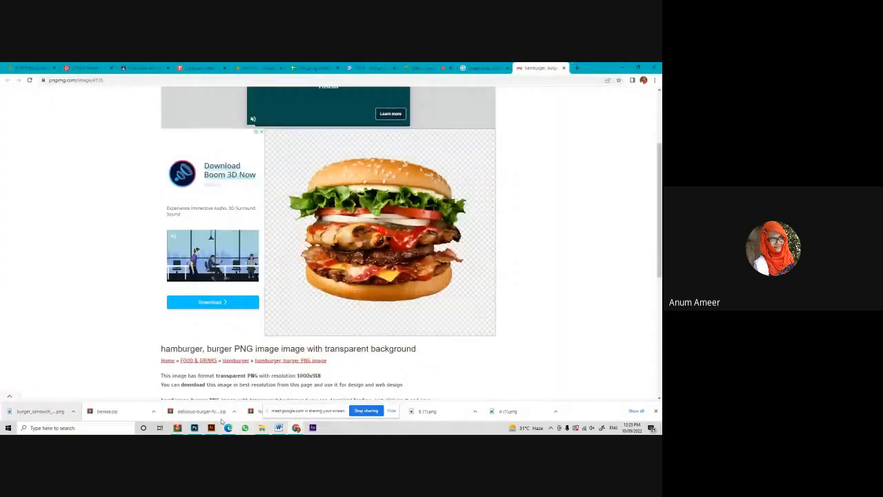
click(202, 428)
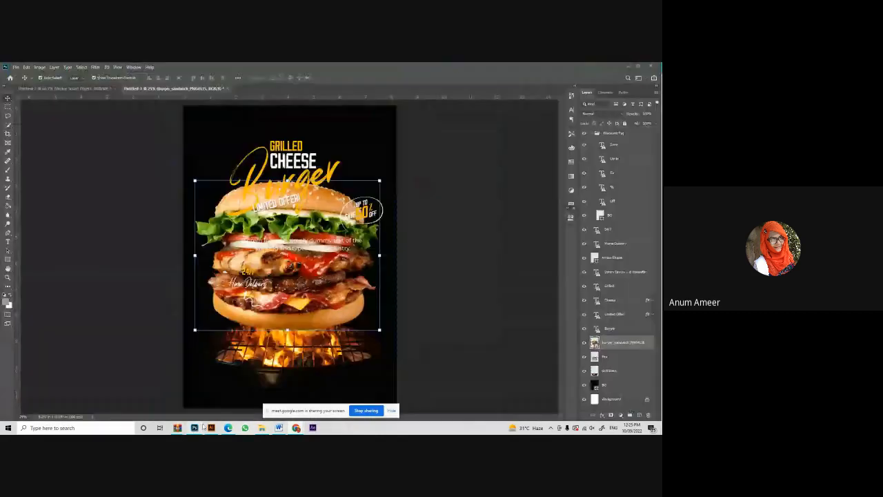
click(584, 343)
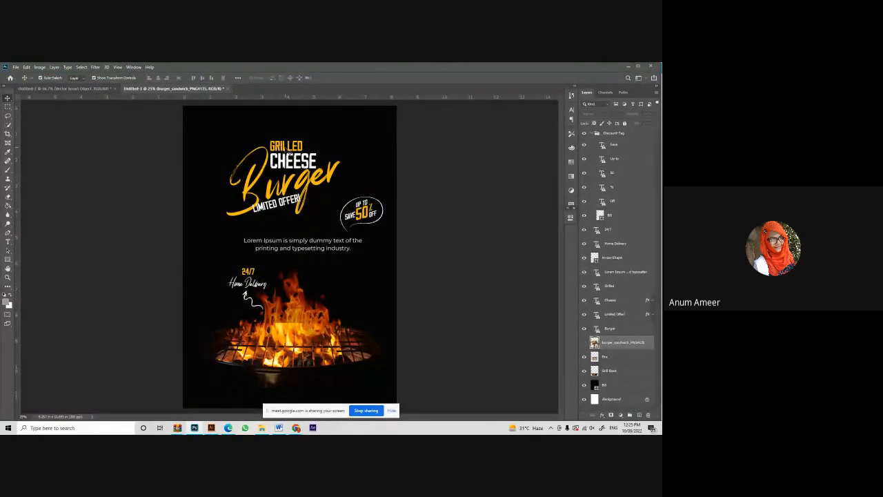
click(256, 193)
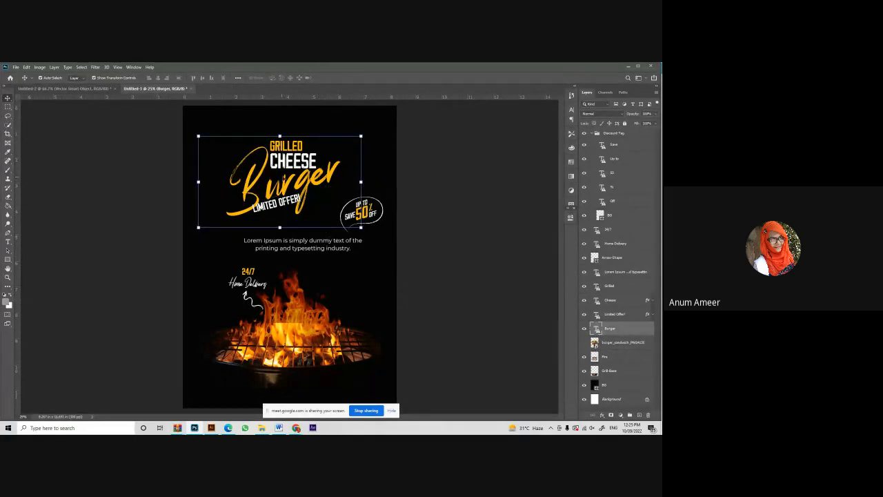
click(461, 197)
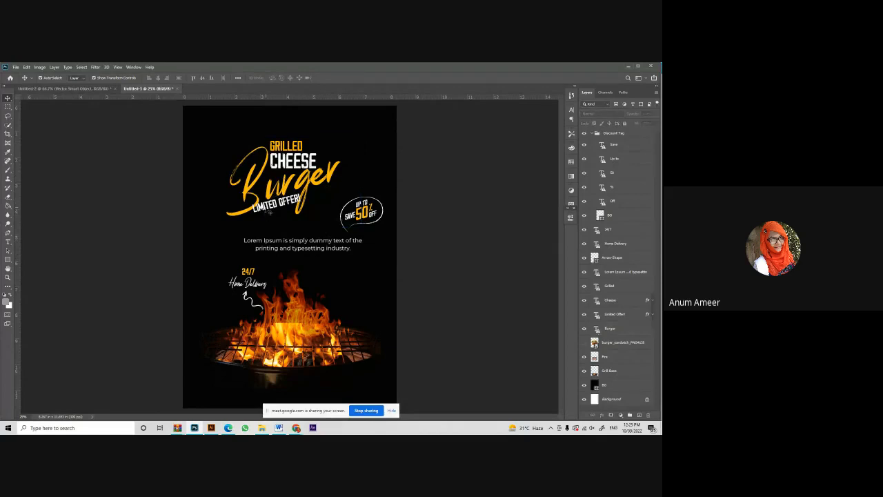
click(266, 208)
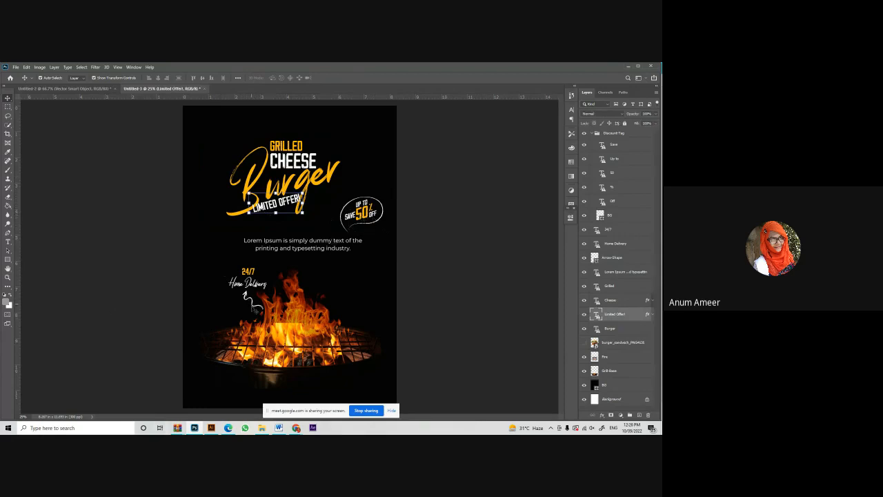
Switch to Chrome and search Google Images for "doodles".
mouse_move(292, 429)
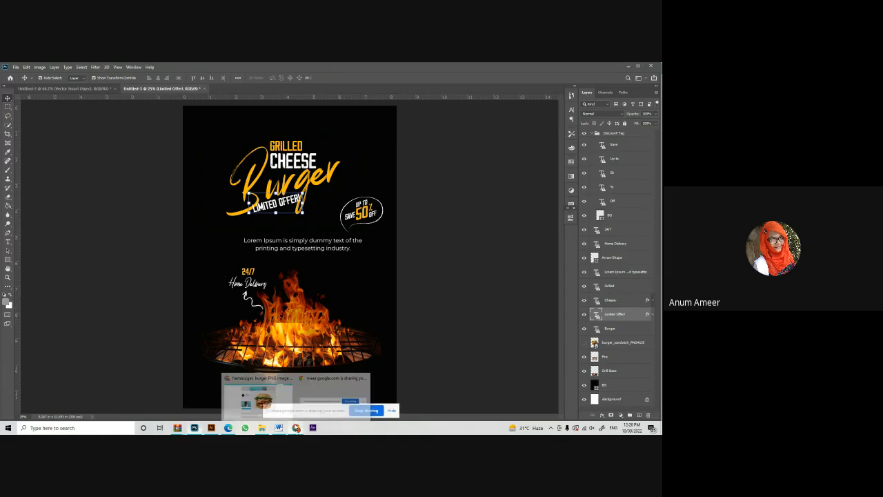
click(275, 402)
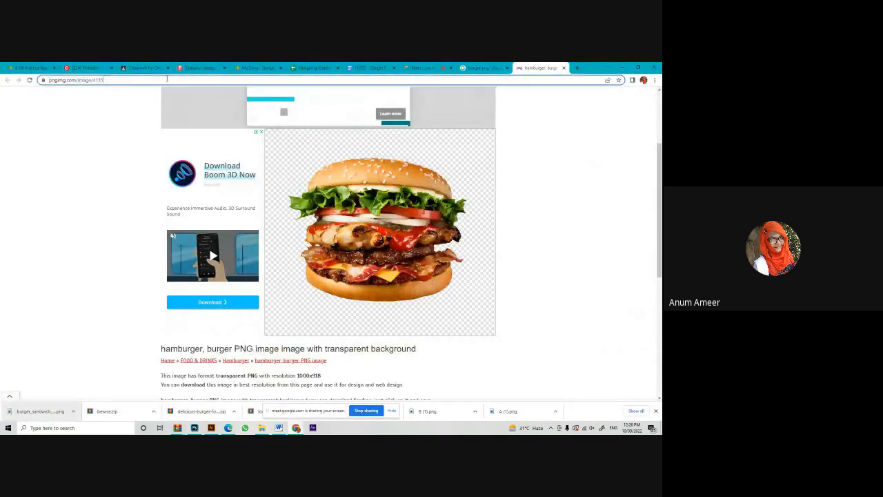
click(132, 79)
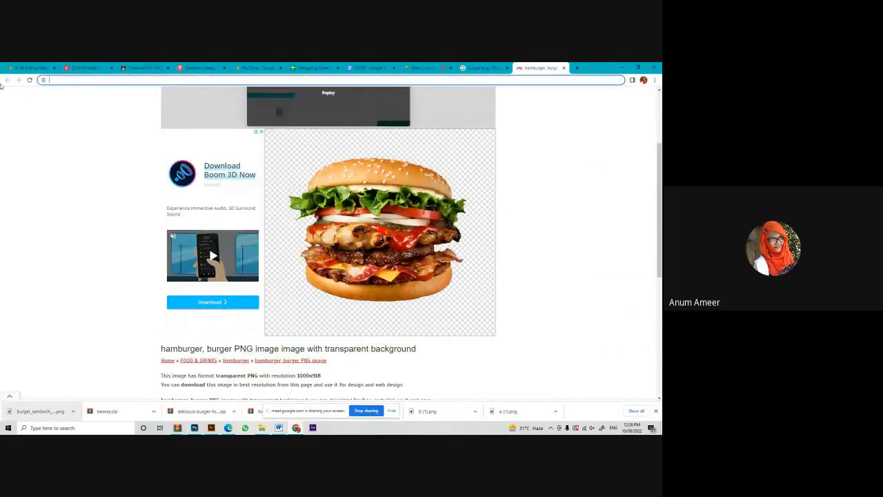
text(doodles)
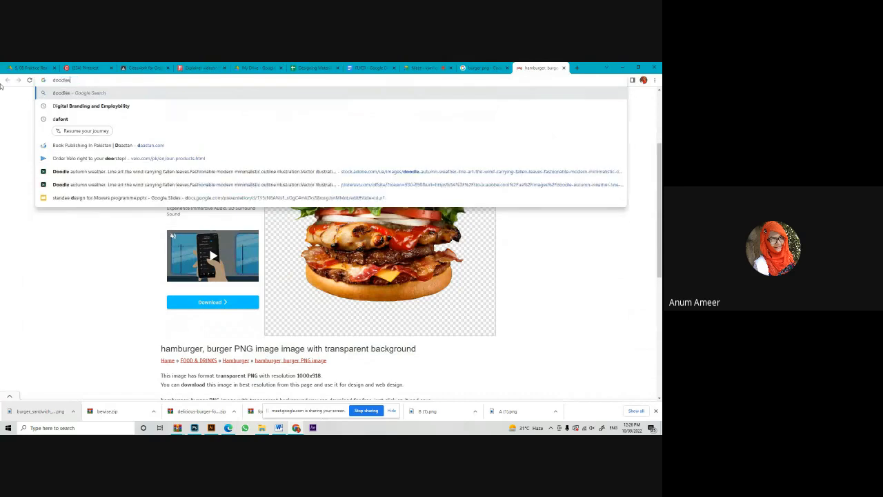
key(Return)
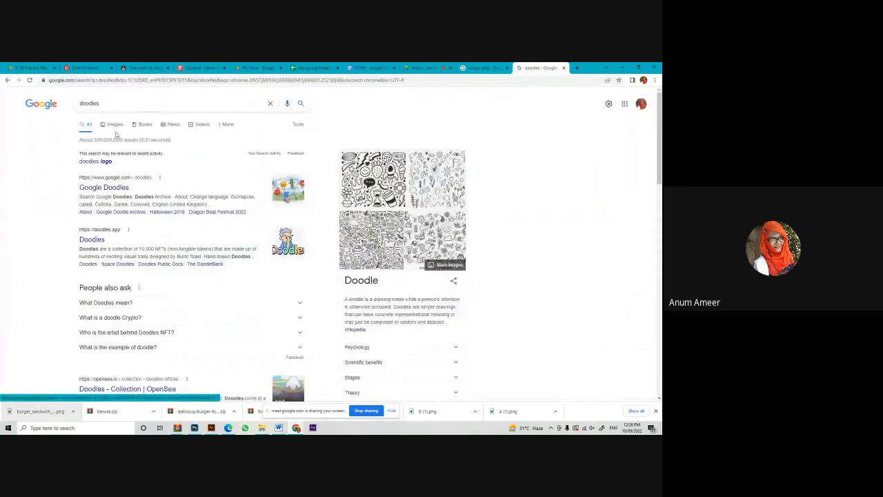
click(114, 125)
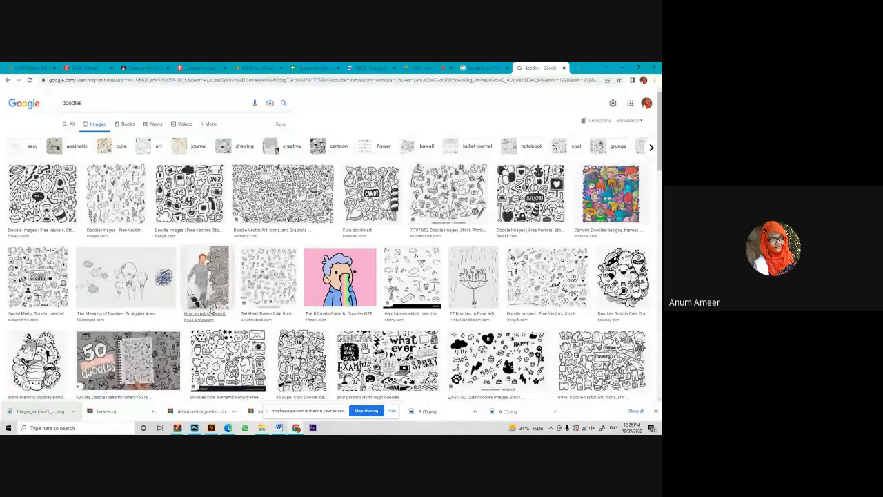
scroll(202, 304, down, 1)
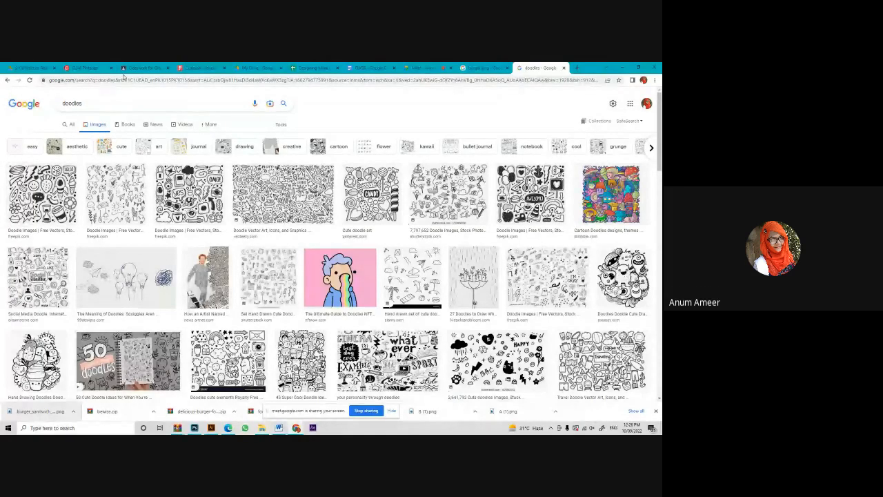
Narrow the image search to "doodles arrow" and then to "doodles arrow png".
click(94, 103)
text(arrow)
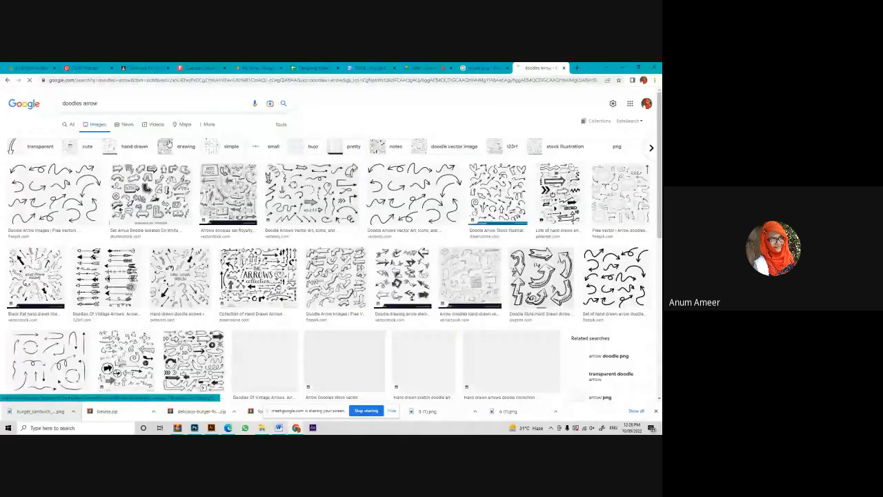
scroll(168, 143, down, 1)
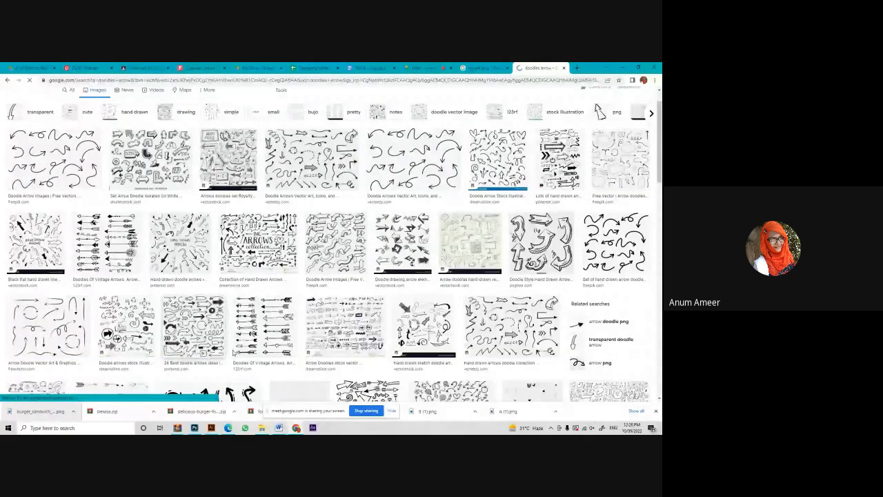
scroll(98, 105, up, 1)
click(98, 104)
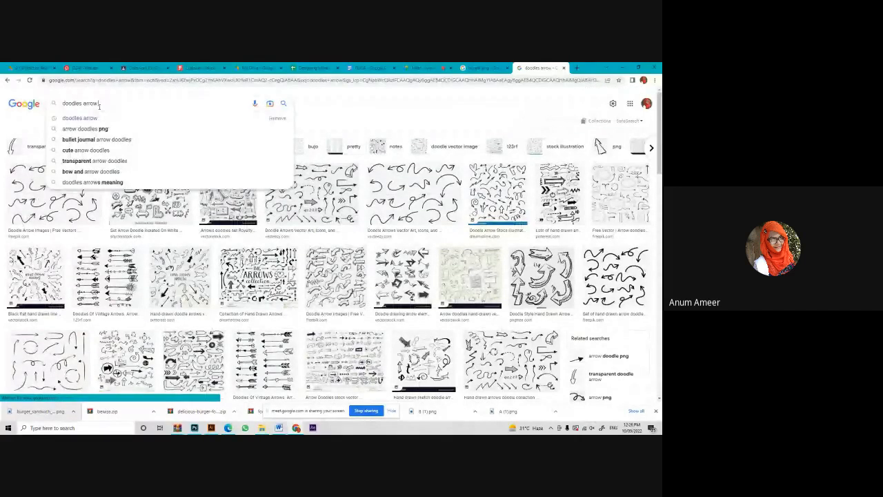
text(png)
key(Return)
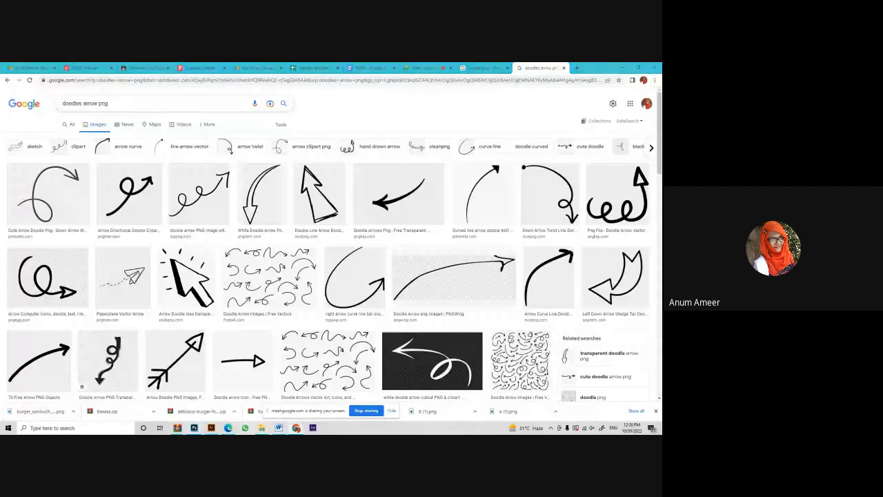
Switch to Photoshop and move the Grilled, Cheese, Burger and Limited Offer title texts together slightly upward on the flyer.
key(alt+Tab)
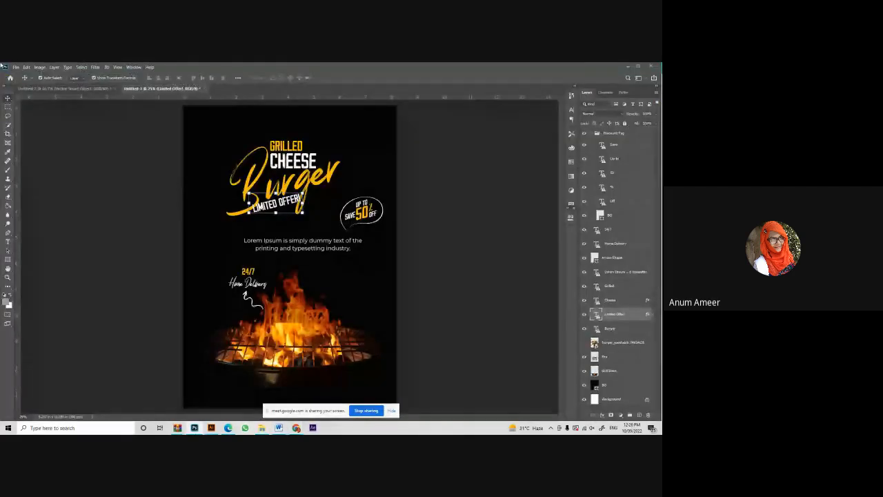
click(16, 67)
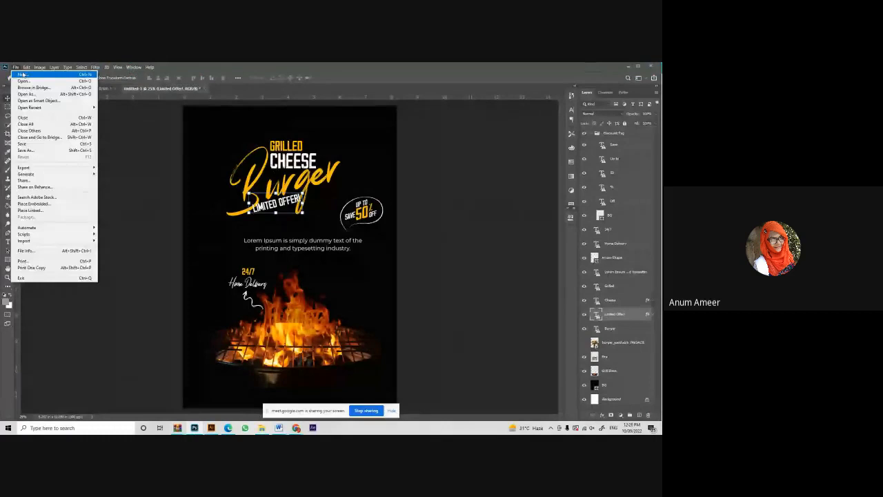
click(438, 218)
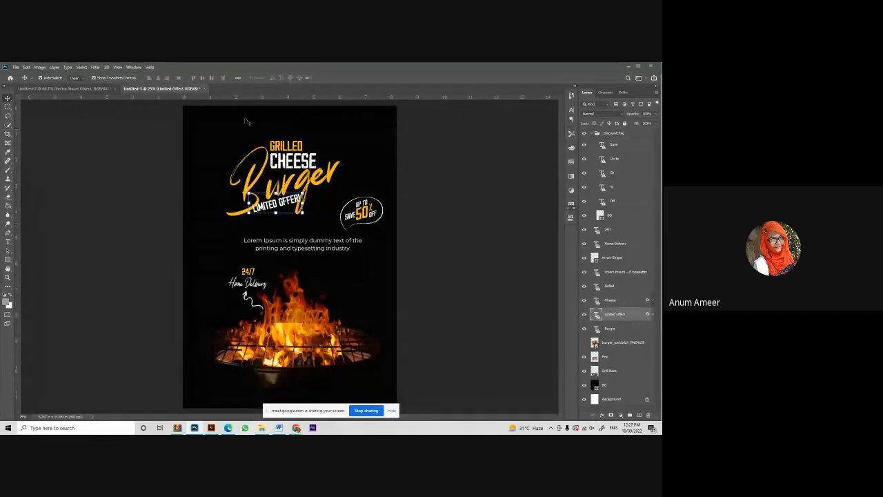
click(284, 147)
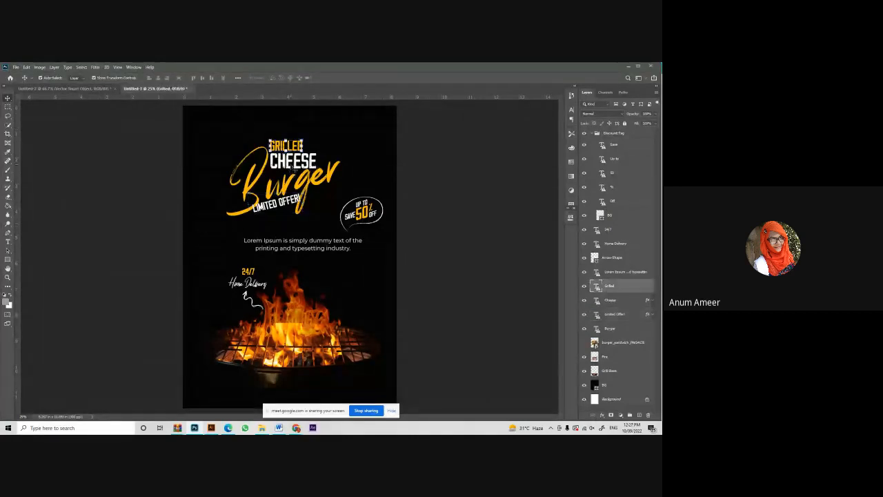
shift+click(293, 167)
shift+click(295, 181)
shift+click(292, 200)
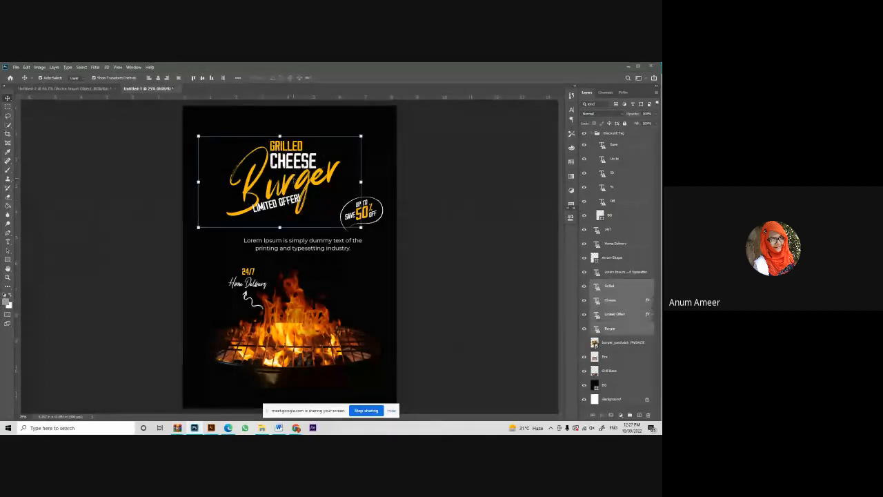
drag(294, 222, 294, 212)
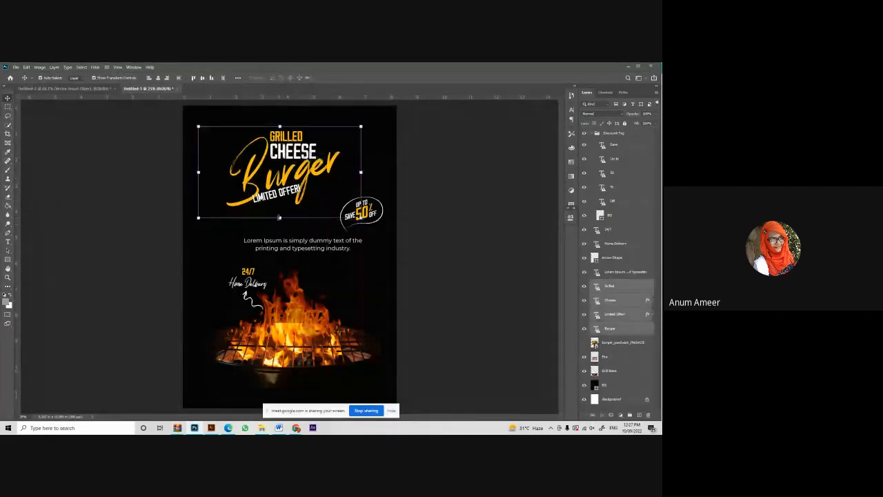
Enlarge the four title texts slightly as one block, accepting the use of existing pixel data for all text layers.
click(280, 218)
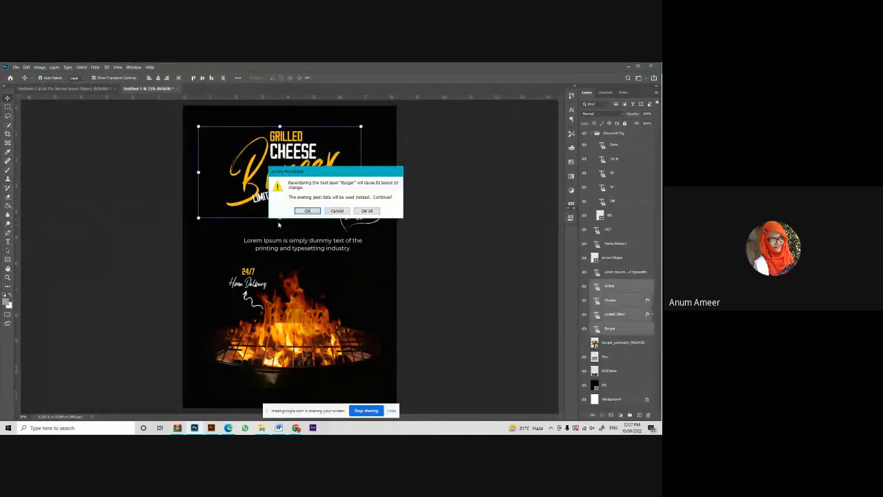
click(366, 211)
drag(330, 217, 311, 226)
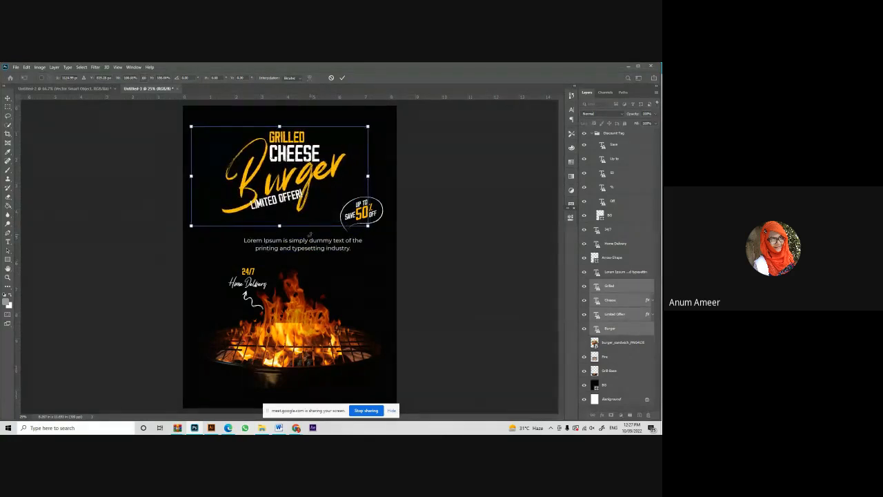
key(Return)
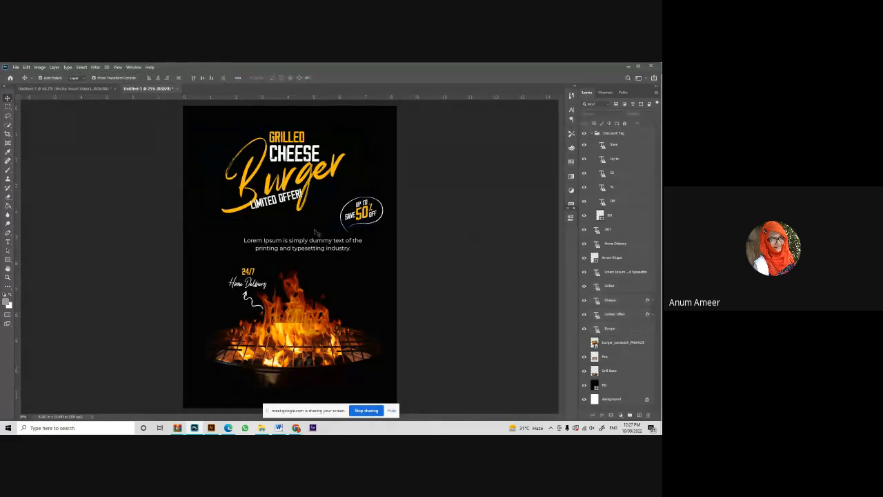
Undo a trial move of the Grilled text and nudge all four title texts together slightly to the right.
drag(294, 140, 290, 152)
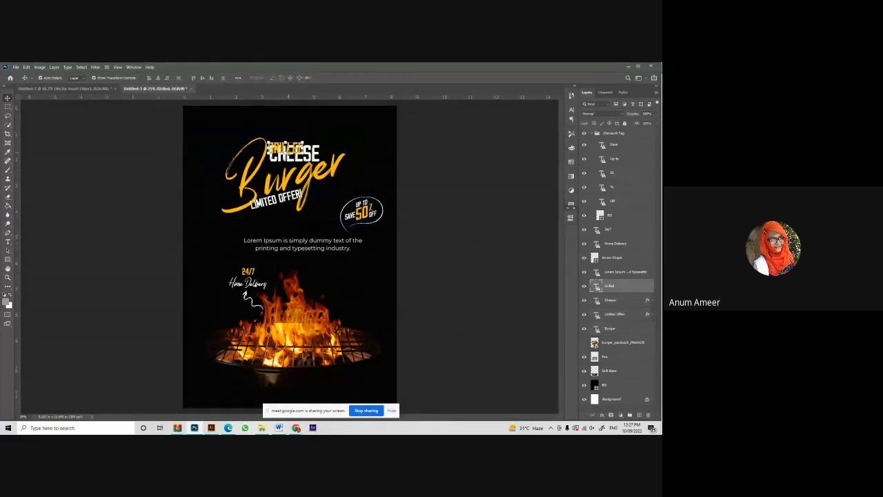
key(ctrl+z)
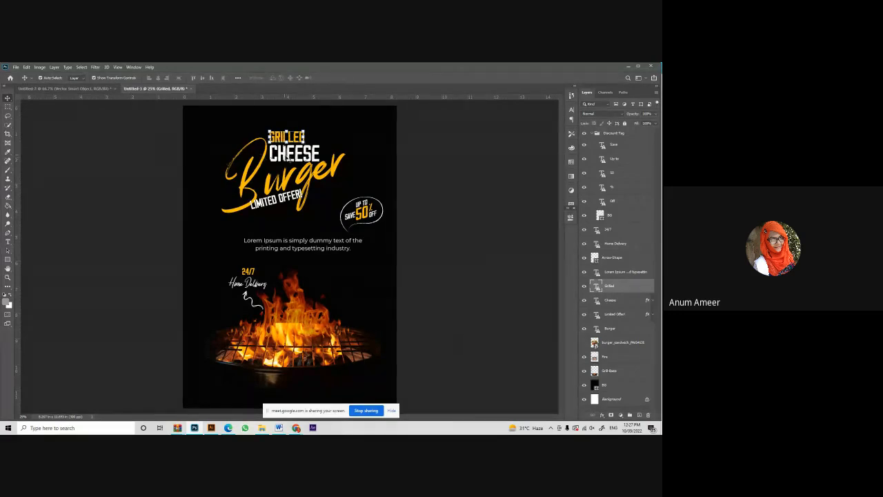
shift+click(286, 157)
shift+click(286, 184)
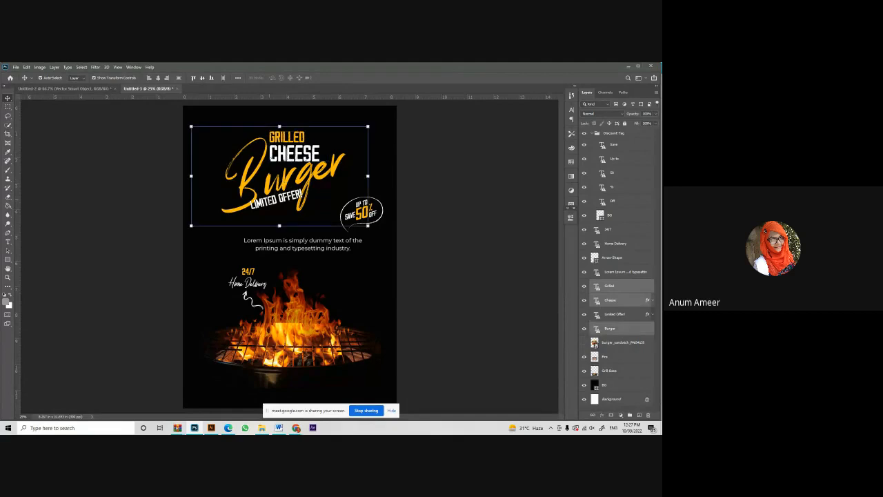
shift+click(269, 200)
key(shift+Right)
key(shift+Right)
key(shift+Right)
key(shift+Right)
key(shift+Right)
key(shift+Right)
key(shift+Right)
key(shift+Right)
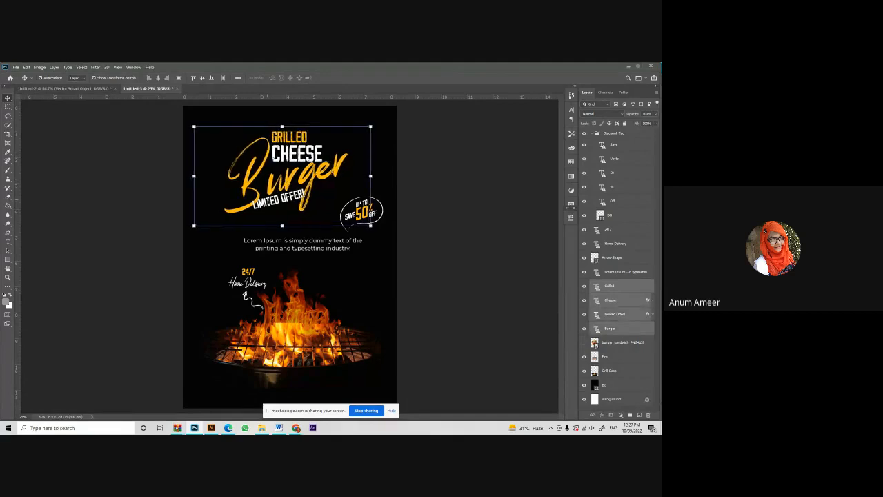
click(442, 236)
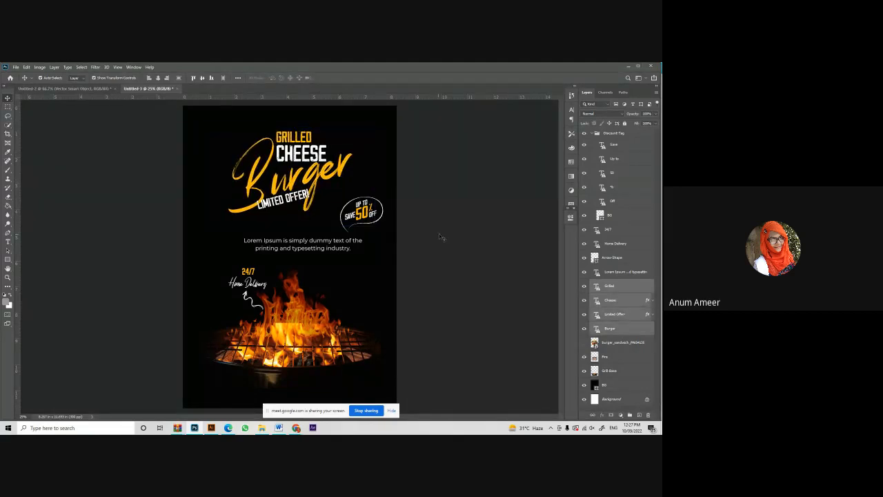
Check the Lorem Ipsum paragraph and lock the black BG layer of the flyer.
click(323, 254)
click(322, 249)
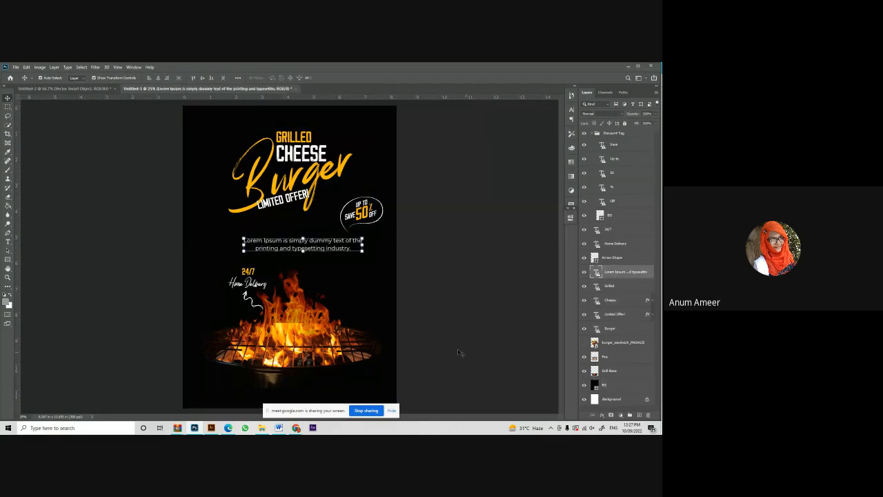
click(616, 387)
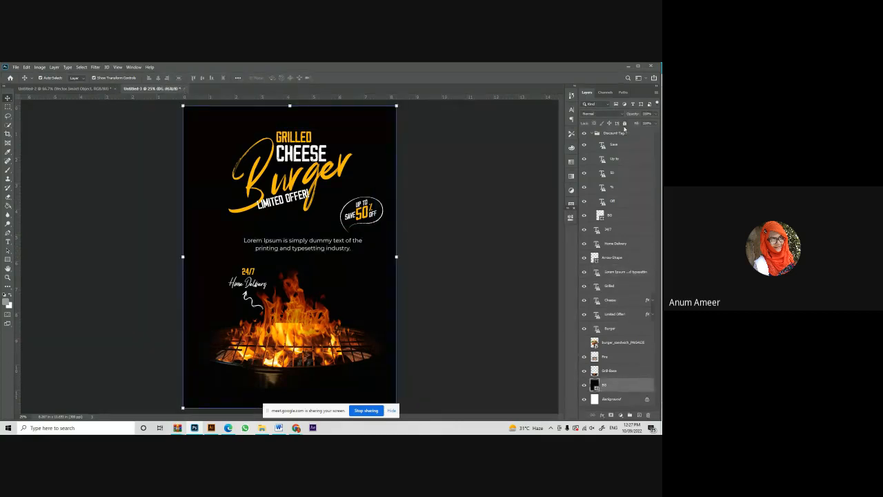
click(624, 124)
Move the Grill Base layer slightly down and to the left, and shift the Fire layer to sit on it.
drag(328, 362, 322, 382)
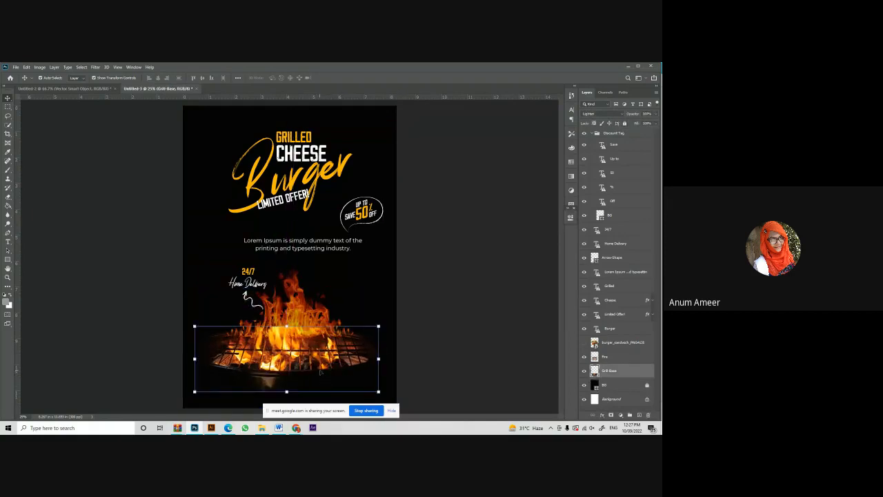
mouse_move(298, 322)
mouse_down()
mouse_move(282, 326)
mouse_move(293, 325)
mouse_up()
click(425, 276)
click(311, 333)
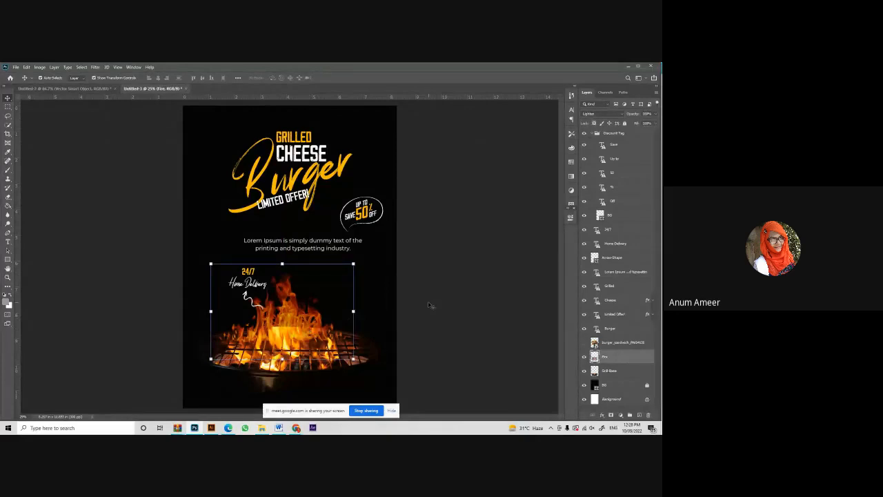
Nudge the Fire layer to the right so it is centred on the grill, and lock it.
key(shift+Right)
key(shift+Right)
key(shift+Right)
key(shift+Right)
key(shift+Right)
key(shift+Right)
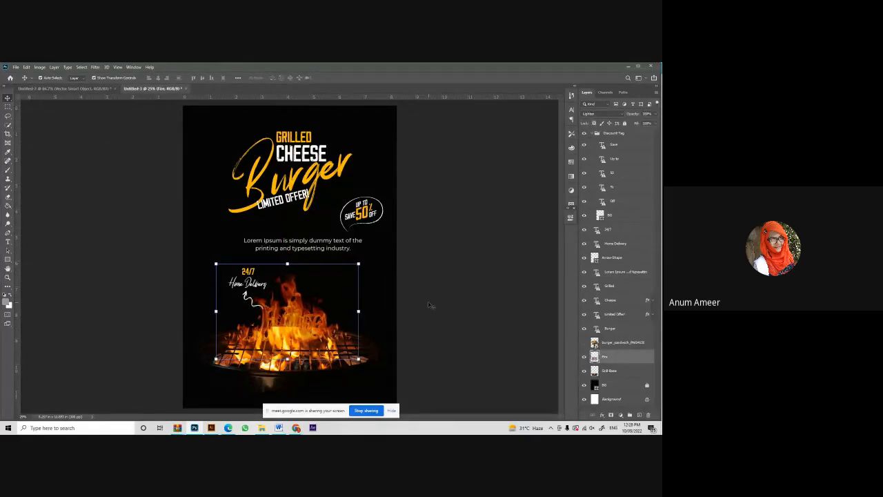
click(478, 244)
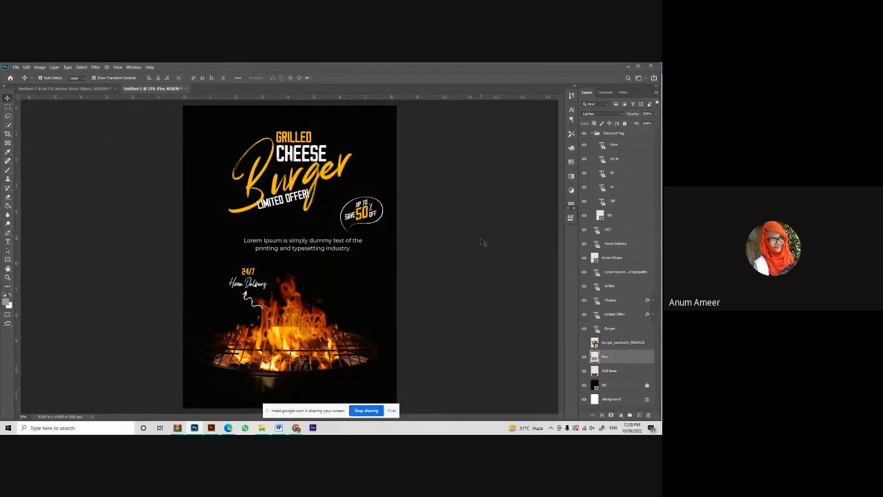
click(252, 303)
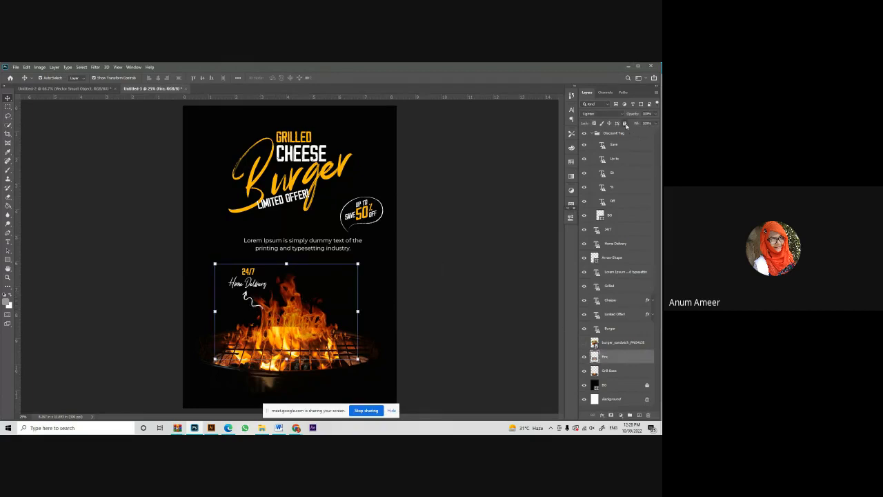
click(625, 124)
Move the 24/7 and Home Delivery texts with their arrow up and left, beside the Lorem Ipsum paragraph.
mouse_move(233, 268)
mouse_down()
mouse_move(260, 306)
mouse_move(213, 282)
mouse_move(219, 267)
mouse_up()
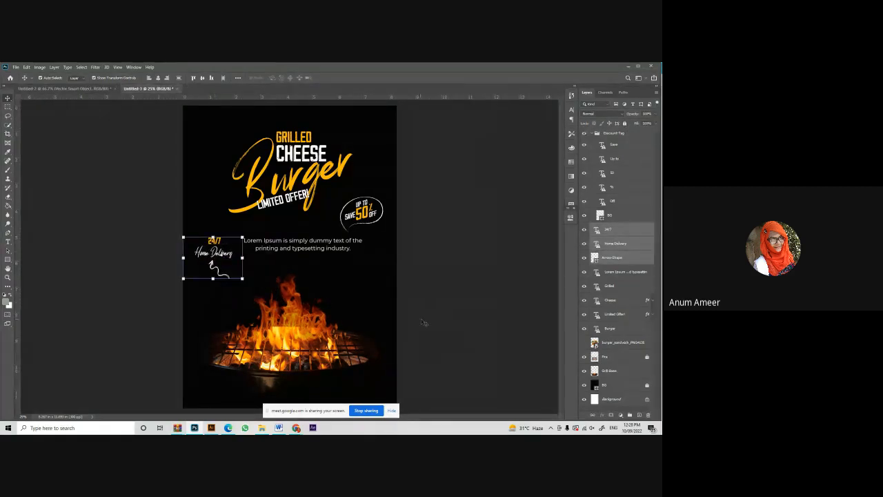
click(478, 293)
Widen the Lorem Ipsum text box to the full page width and break the line after "printing".
click(321, 242)
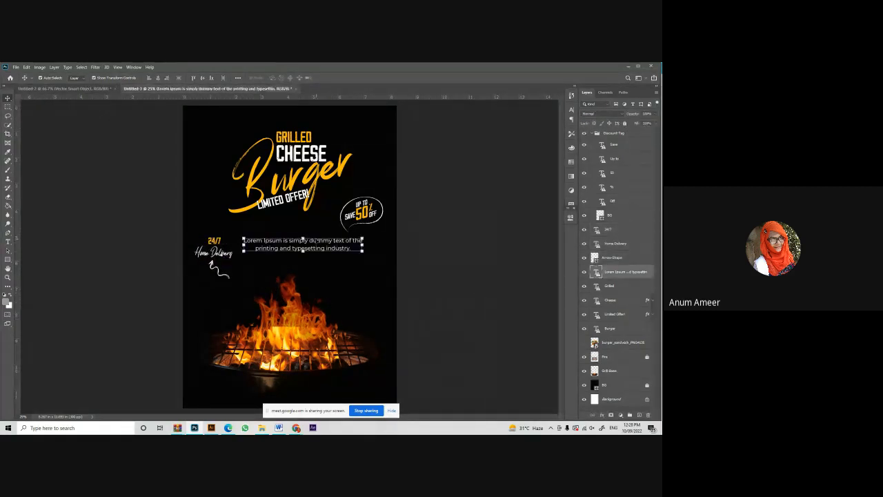
double_click(314, 241)
click(344, 210)
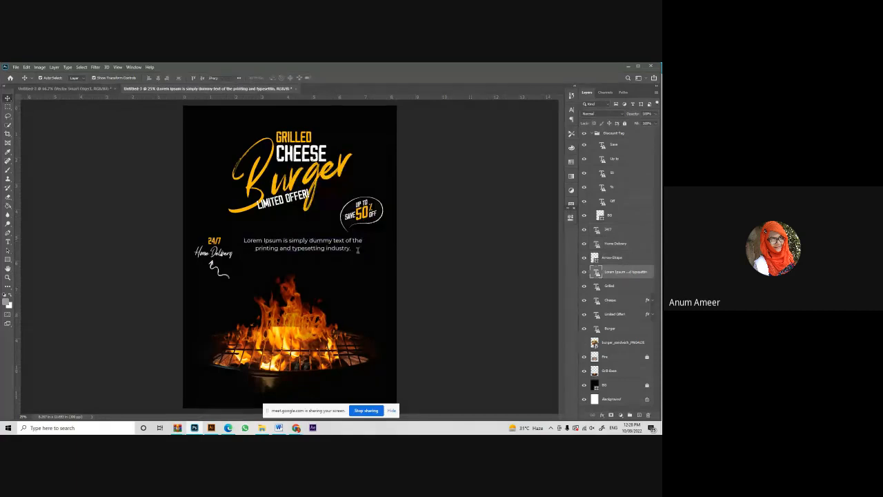
drag(363, 245, 398, 246)
drag(243, 246, 183, 246)
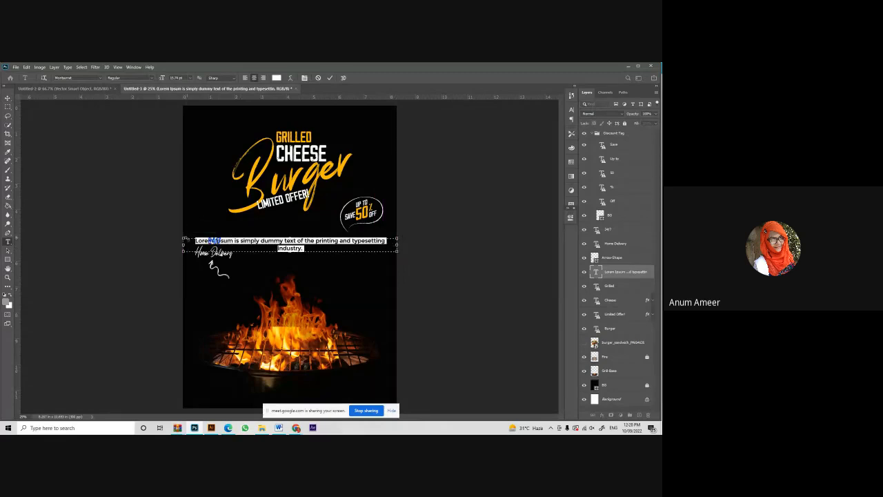
click(339, 242)
key(Return)
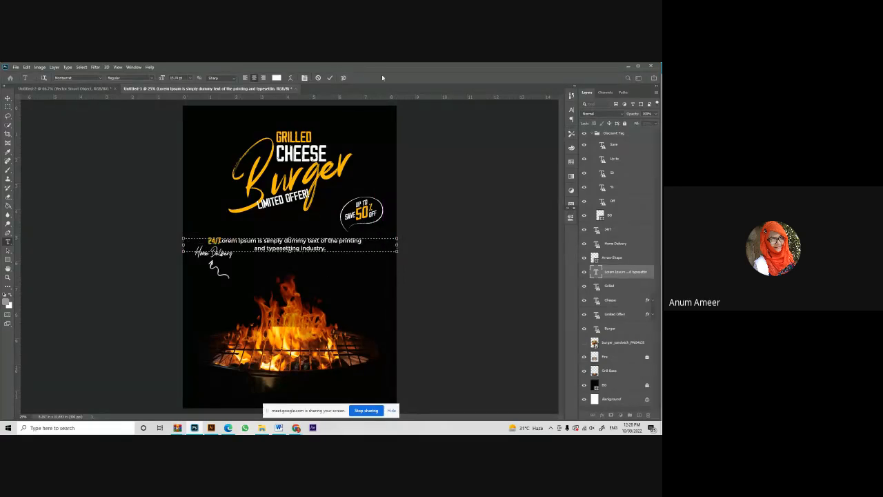
click(331, 77)
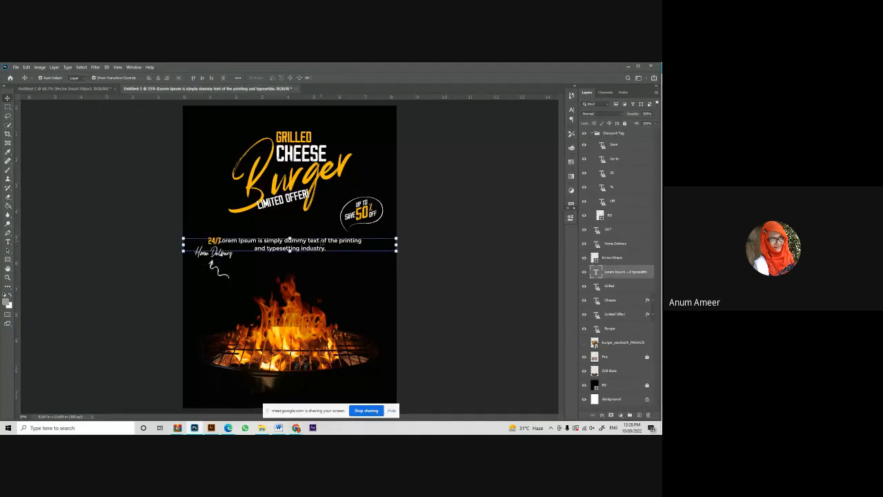
click(457, 230)
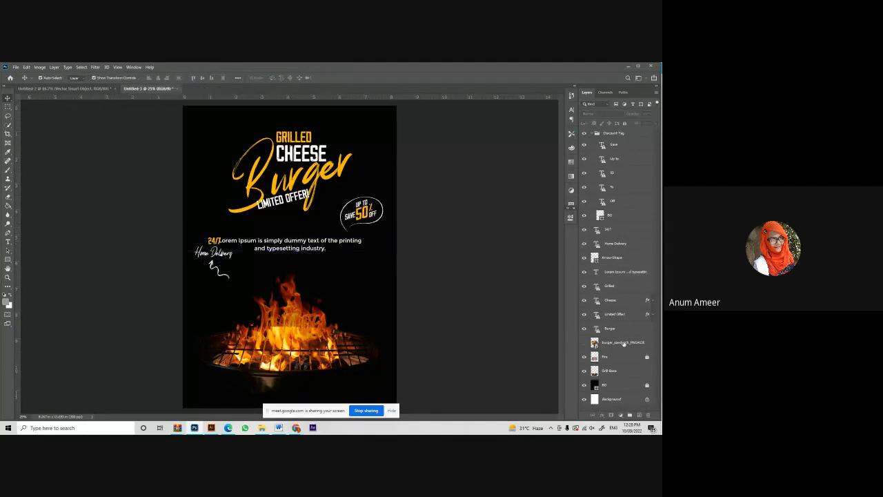
Show the burger layer, scale it down slightly and place it on the grill.
click(584, 343)
click(592, 343)
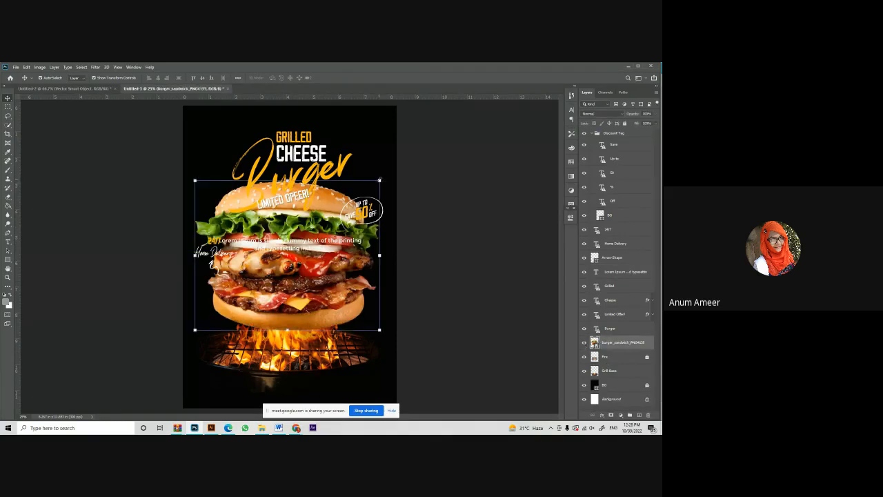
drag(380, 180, 352, 203)
drag(244, 312, 277, 300)
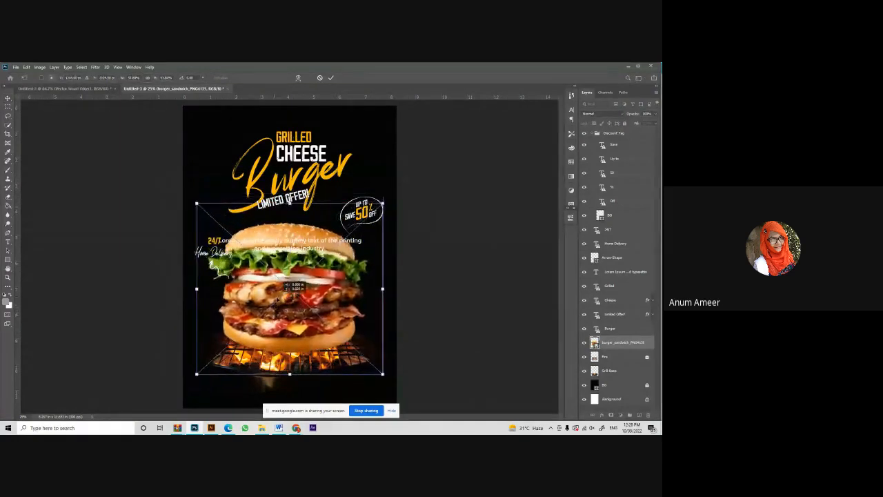
key(Return)
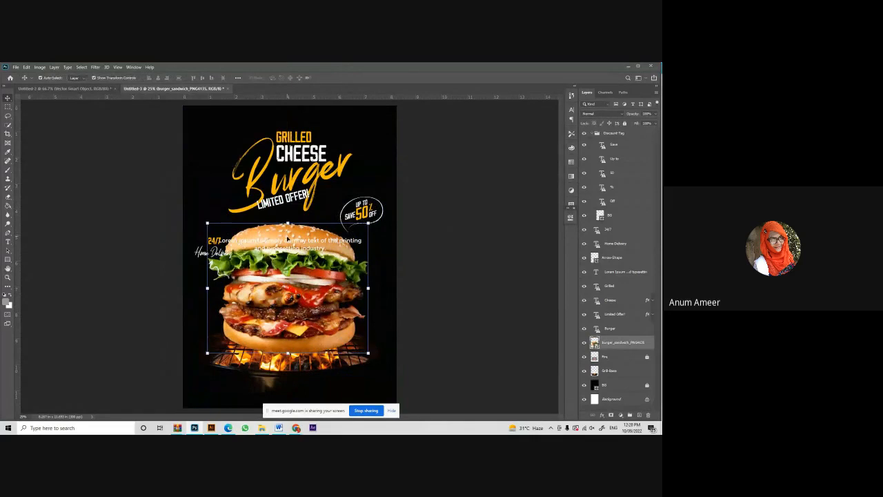
Hide the Lorem Ipsum text layer that overlaps the burger.
click(288, 239)
click(584, 272)
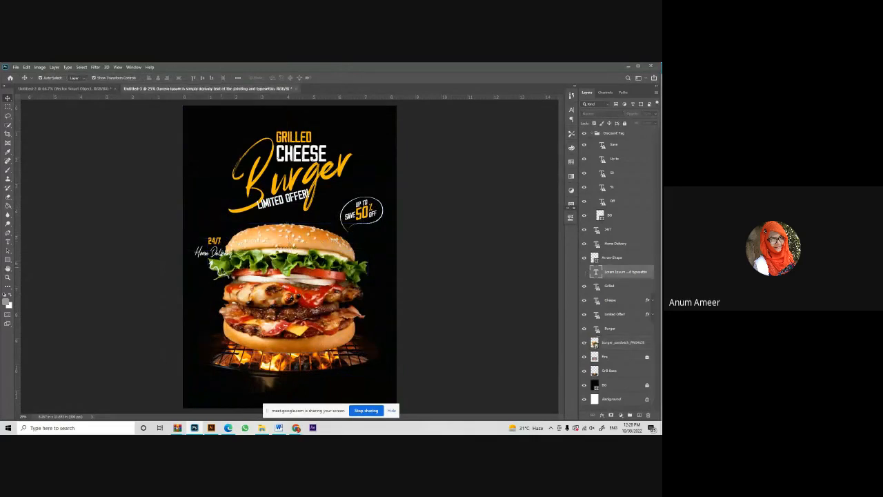
Group the 24/7, Home Delivery and Arrow Shape layers.
click(213, 240)
shift+click(213, 256)
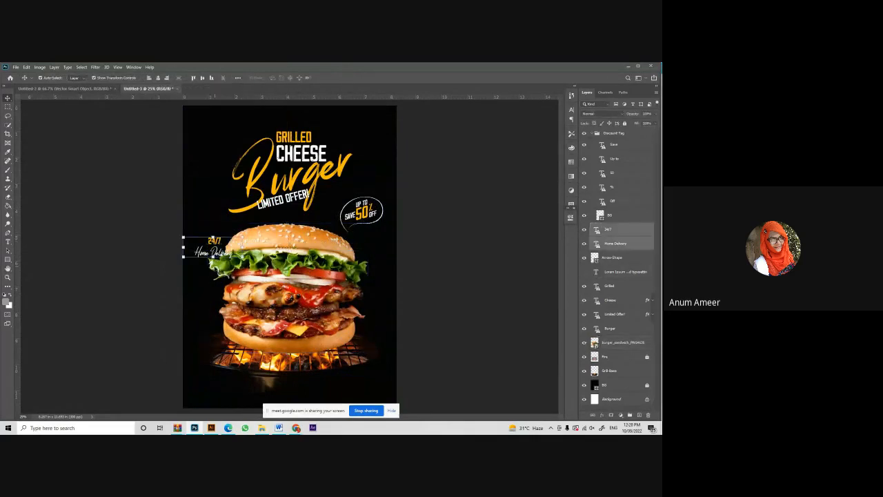
shift+click(234, 290)
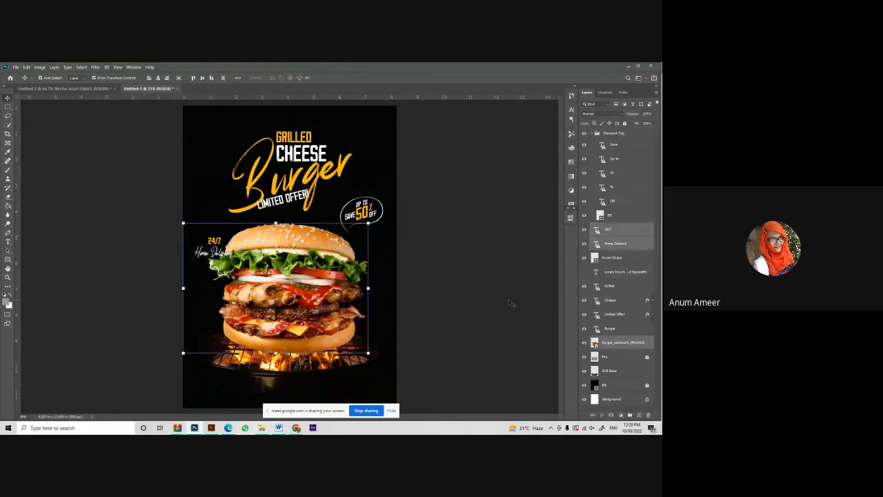
click(614, 344)
click(627, 258)
shift+click(624, 231)
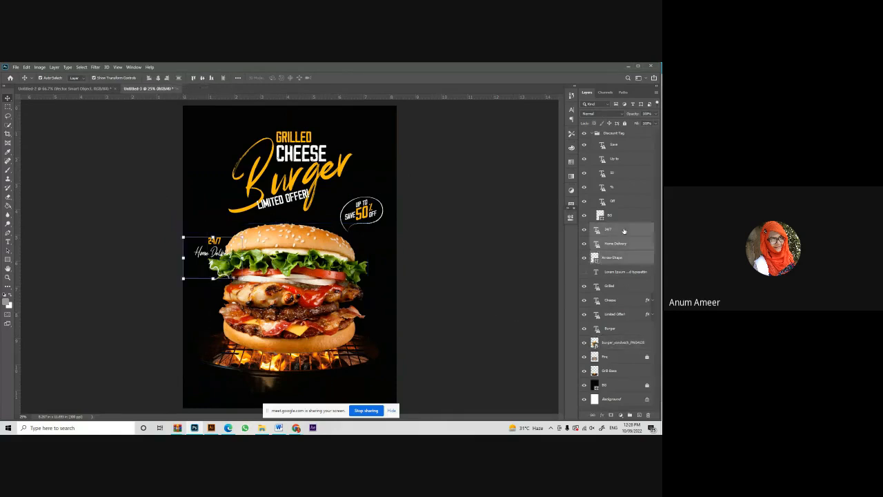
key(ctrl+g)
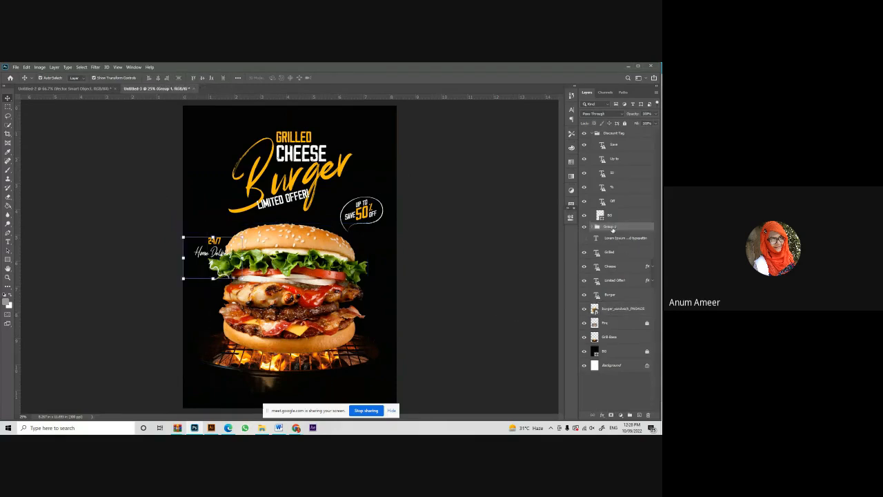
Rename the new layer group as "home del" and hide it.
double_click(612, 228)
key(BackSpace)
text(Home Del)
key(Return)
click(585, 226)
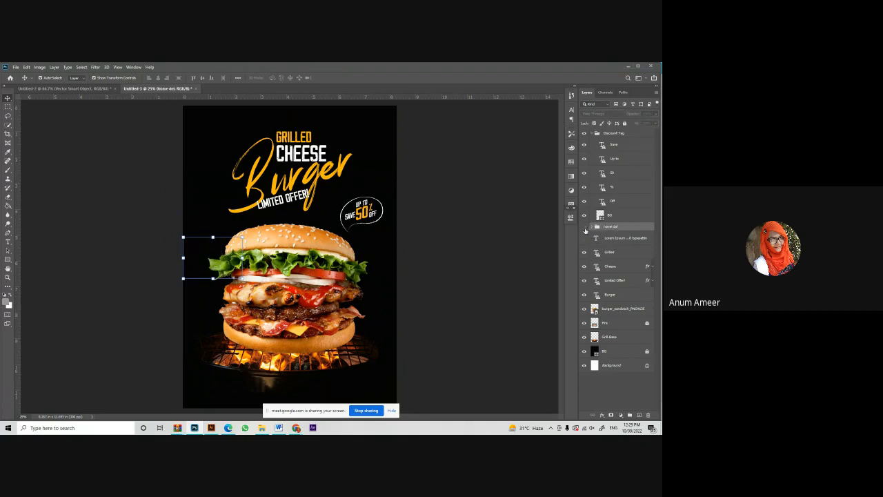
Unlock the Fire layer and move it above the burger layer in the stacking order.
click(327, 284)
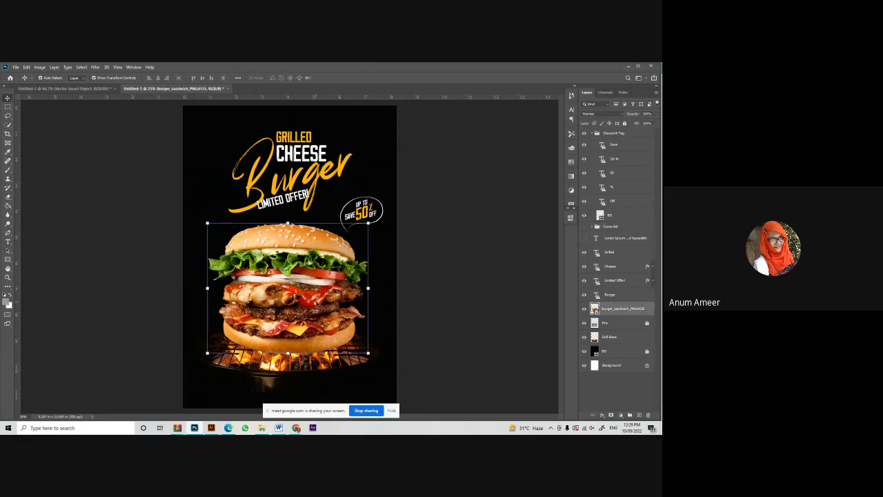
click(300, 373)
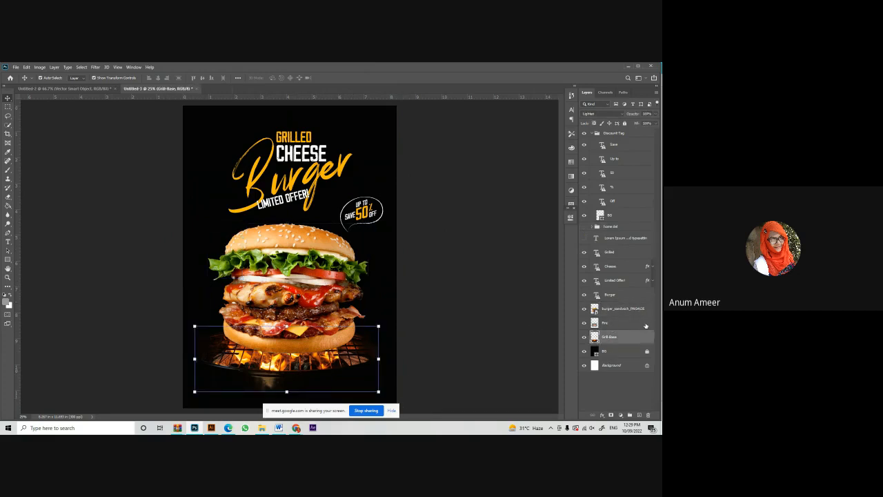
drag(646, 324, 637, 309)
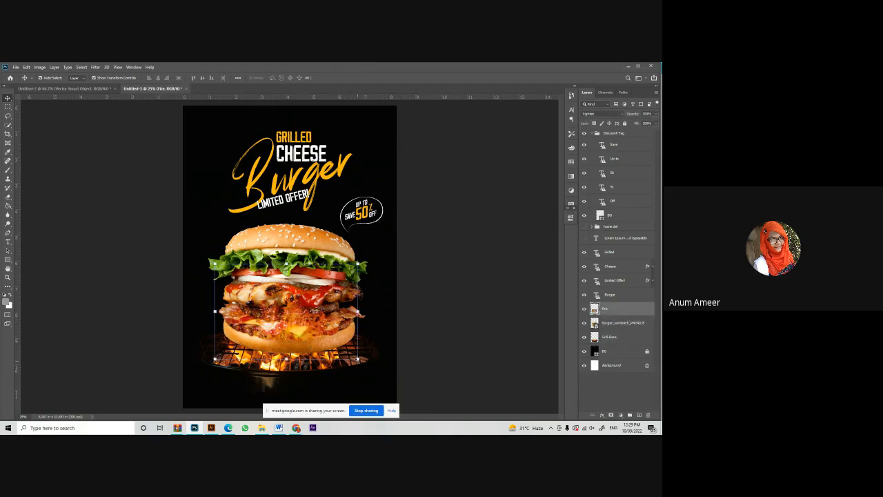
Enlarge the Fire layer and position it over the lower half of the burger and the grill.
drag(359, 359, 391, 381)
drag(336, 347, 319, 342)
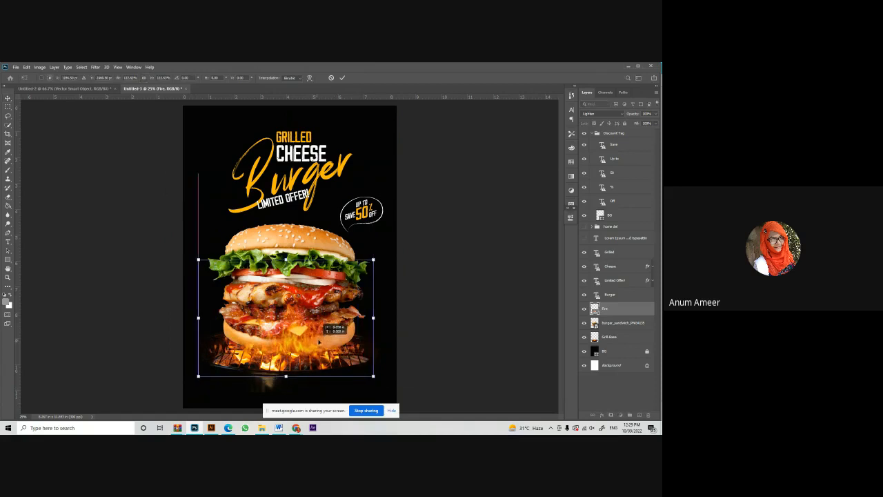
key(Return)
Preview the blend modes on the burger layer and set it to Pin Light.
click(299, 236)
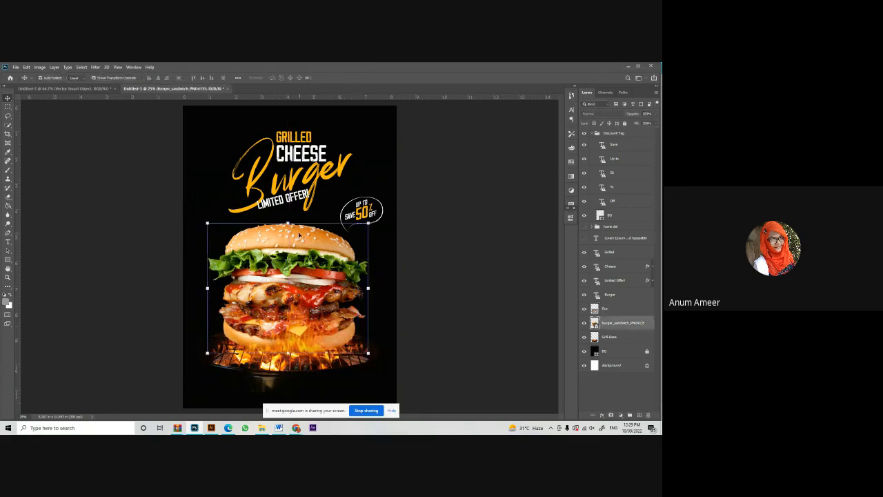
click(604, 114)
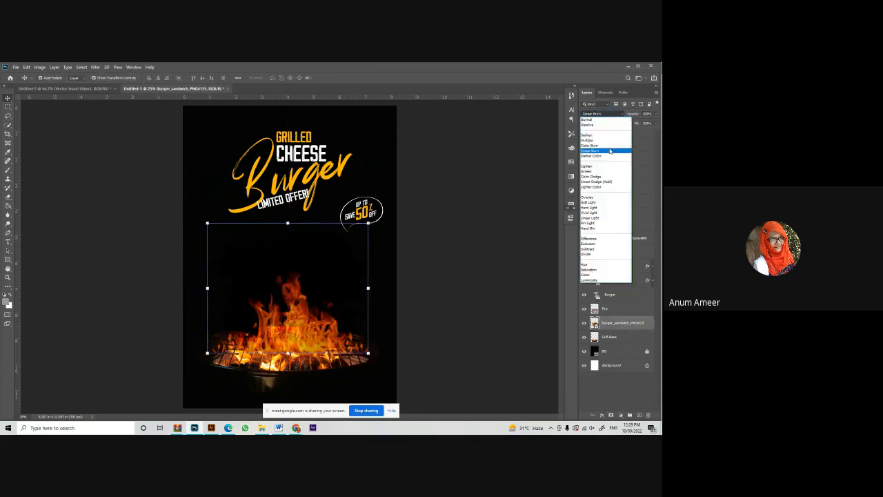
key(Down)
key(Down)
key(Down)
key(Down)
key(Down)
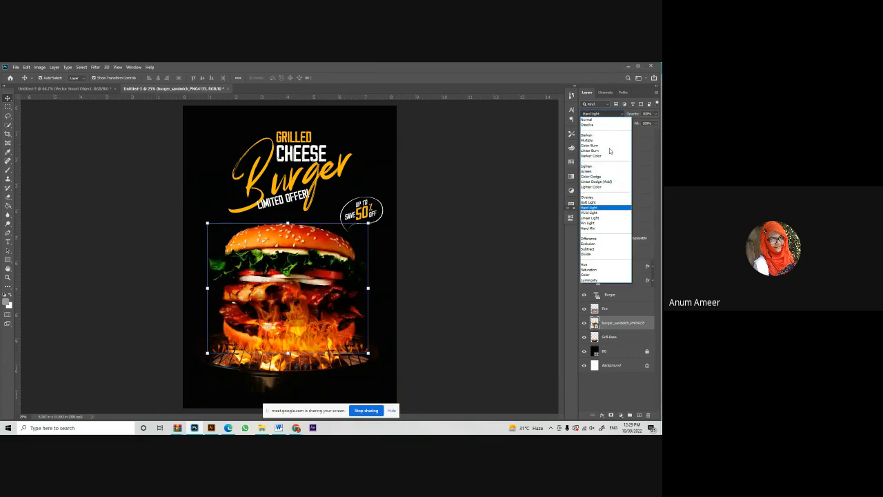
key(Down)
key(Down)
key(Down)
key(Down)
key(Down)
key(Down)
key(Down)
key(Down)
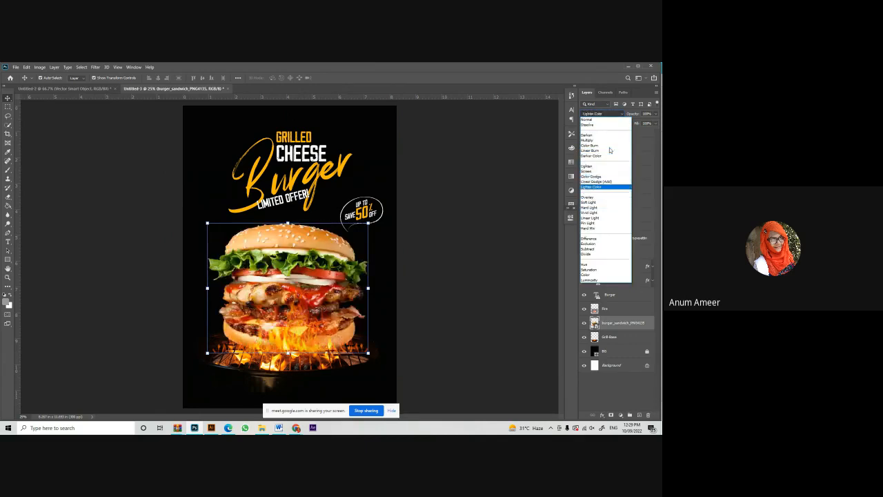
key(Down)
key(Down)
key(Down)
key(Down)
key(Down)
key(Down)
key(Down)
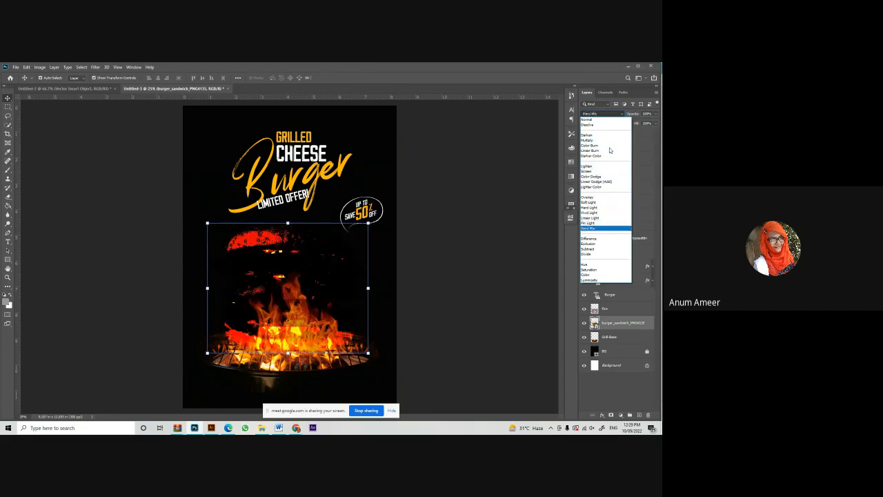
key(Down)
key(Down)
key(Down)
key(Down)
key(Down)
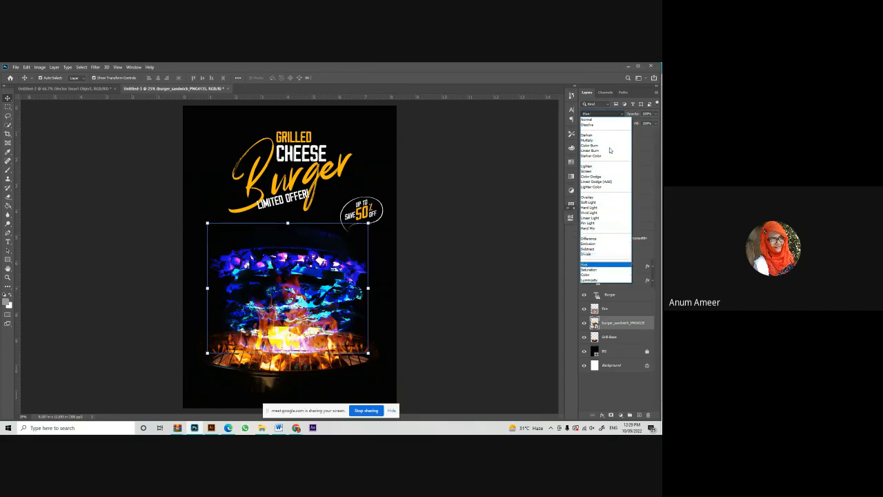
key(Down)
key(Down)
key(Down)
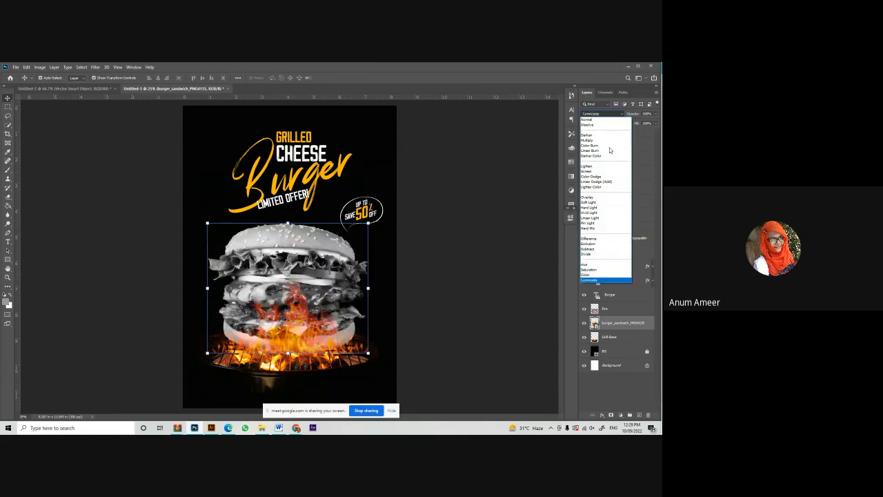
key(Up)
key(Up)
key(Up)
key(Up)
key(Up)
key(Up)
key(Up)
key(Up)
key(Up)
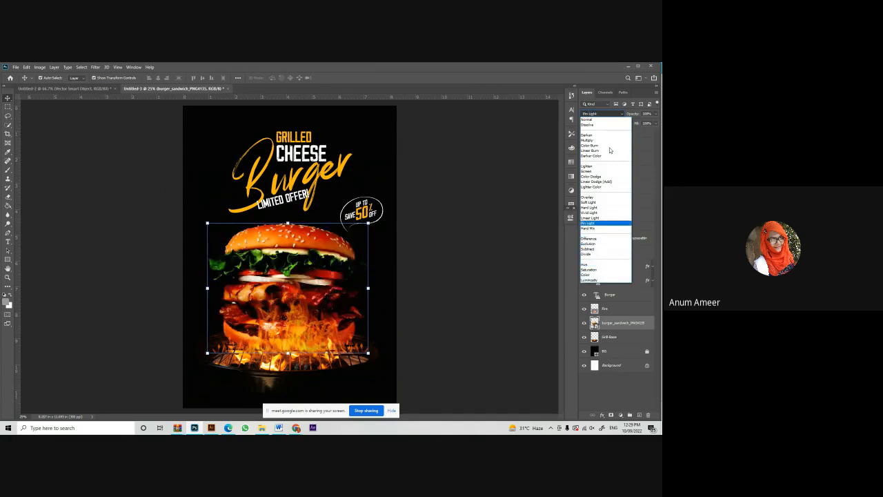
key(Return)
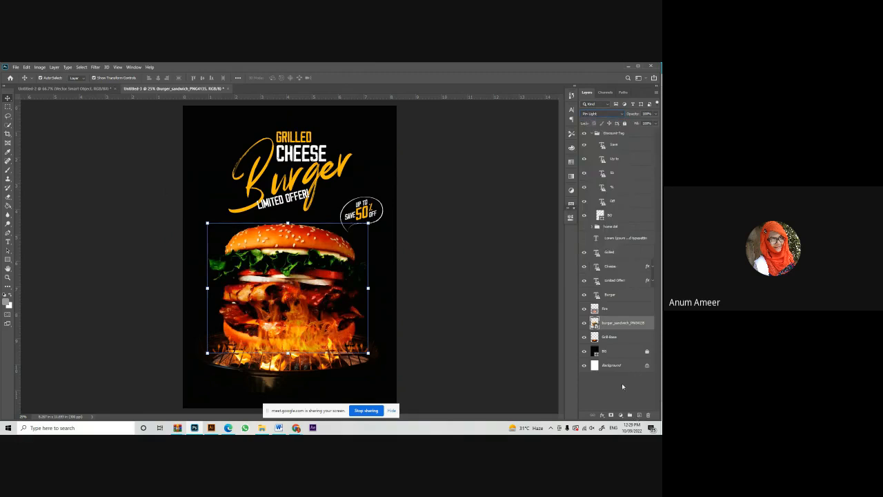
Duplicate the burger layer, preview blend modes on the copy and set it to Color.
key(ctrl+j)
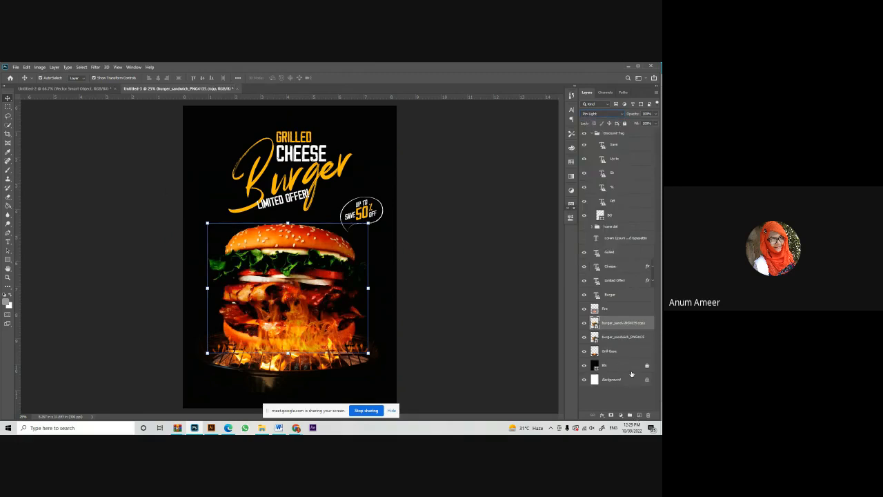
click(593, 113)
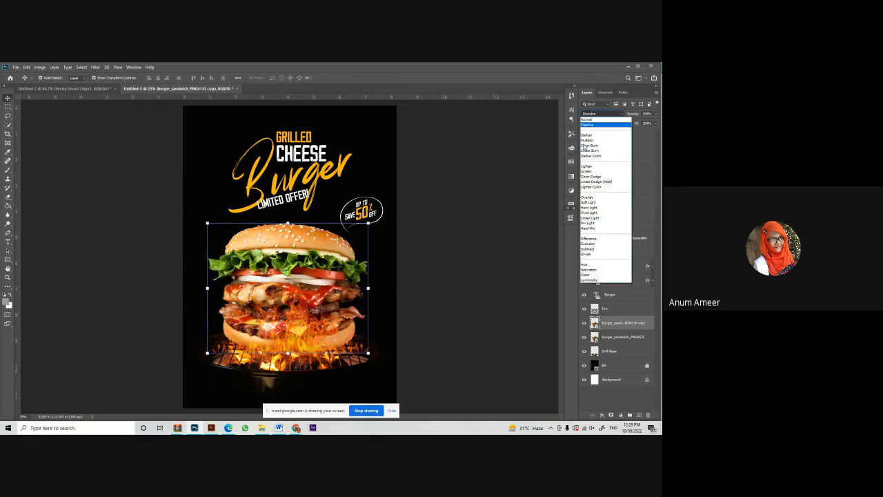
key(Down)
key(Down)
key(Down)
key(Down)
key(Down)
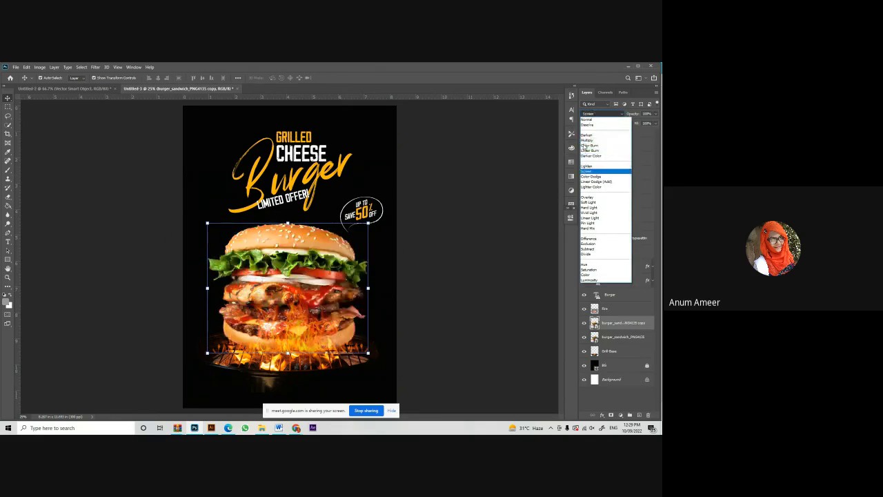
key(Up)
key(Up)
key(Down)
key(Down)
key(Down)
key(Down)
key(Down)
key(Down)
key(Down)
key(Down)
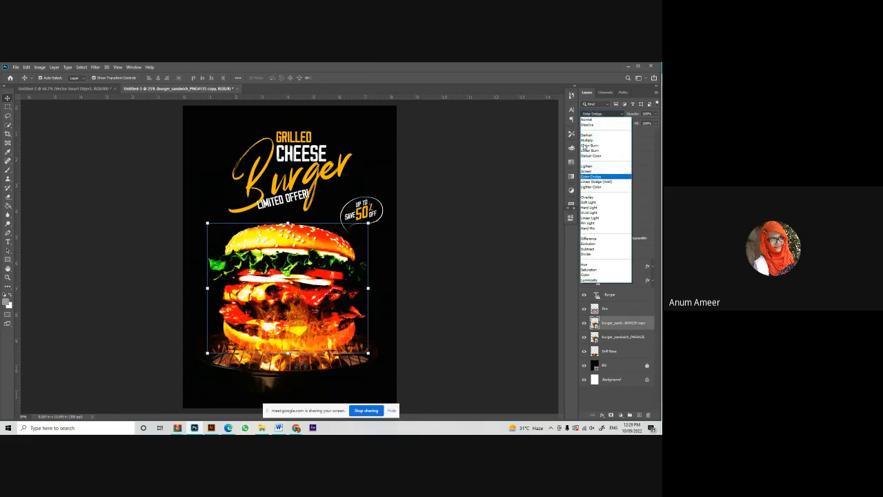
key(Up)
key(Up)
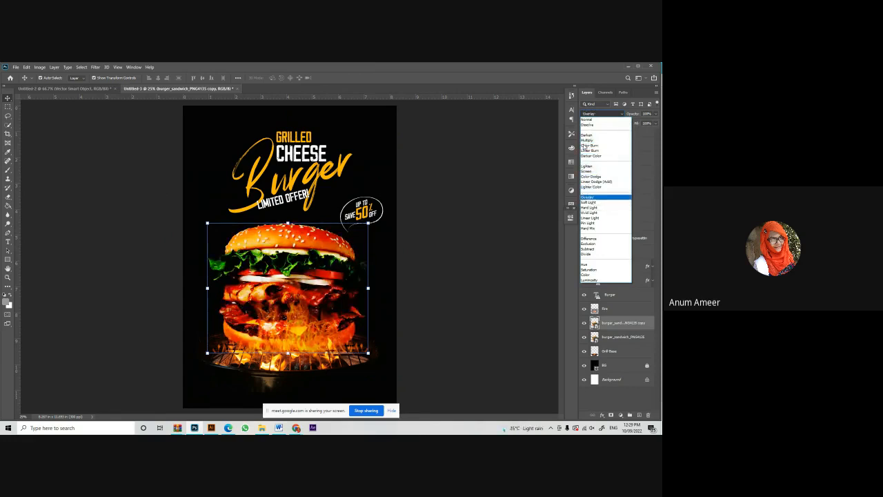
key(Up)
key(Down)
key(Down)
key(Down)
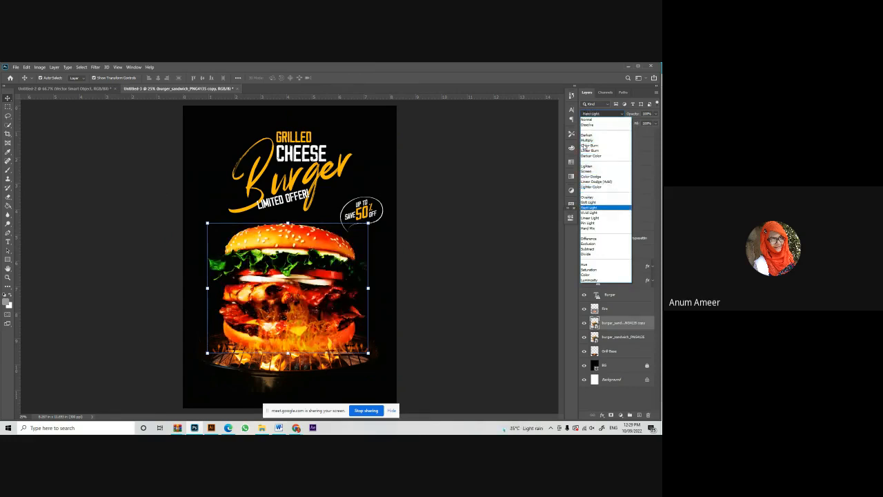
key(Down)
key(Down)
key(Down)
key(Down)
key(Down)
key(Down)
key(Down)
key(Down)
key(Down)
key(Down)
key(Down)
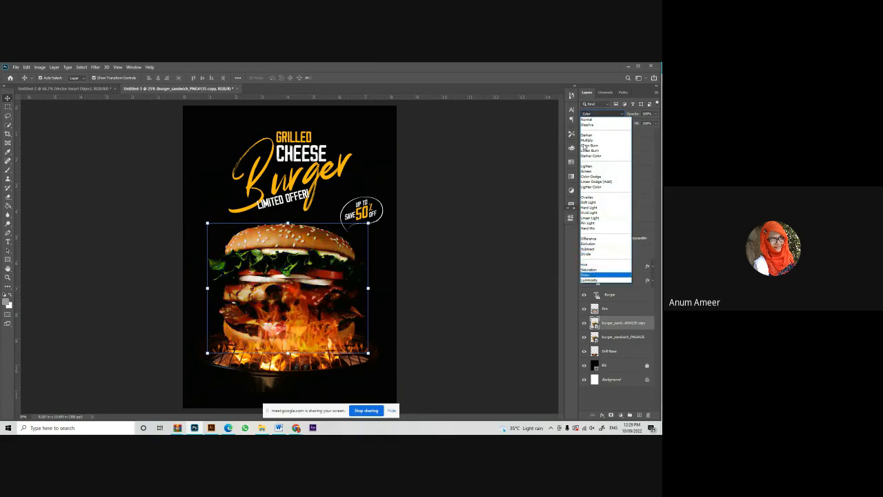
key(Return)
click(506, 296)
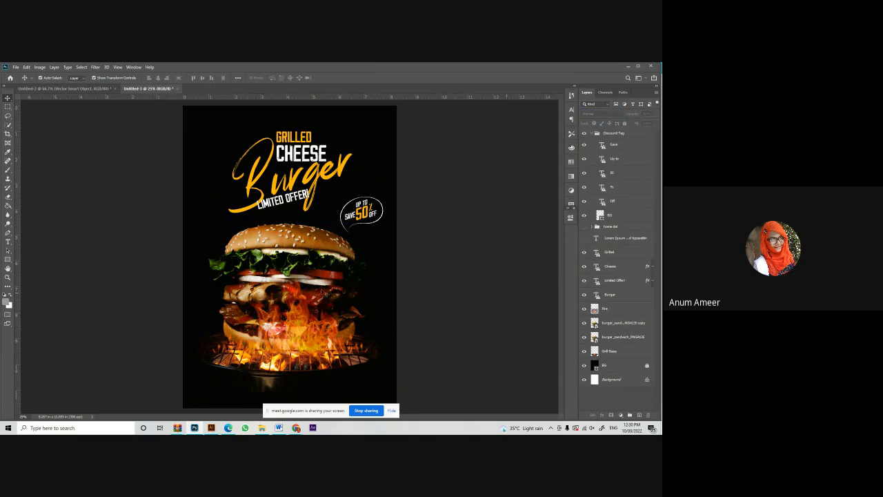
Select the Fire layer over the burger and lock it.
click(326, 296)
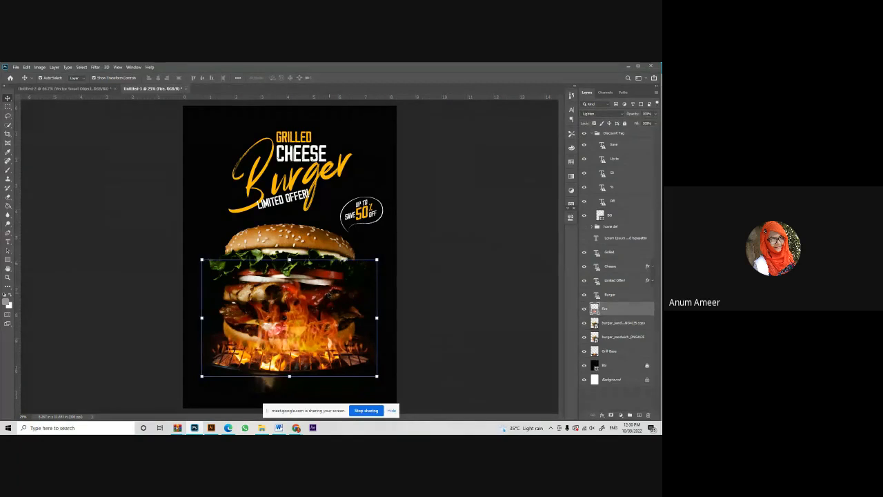
click(625, 125)
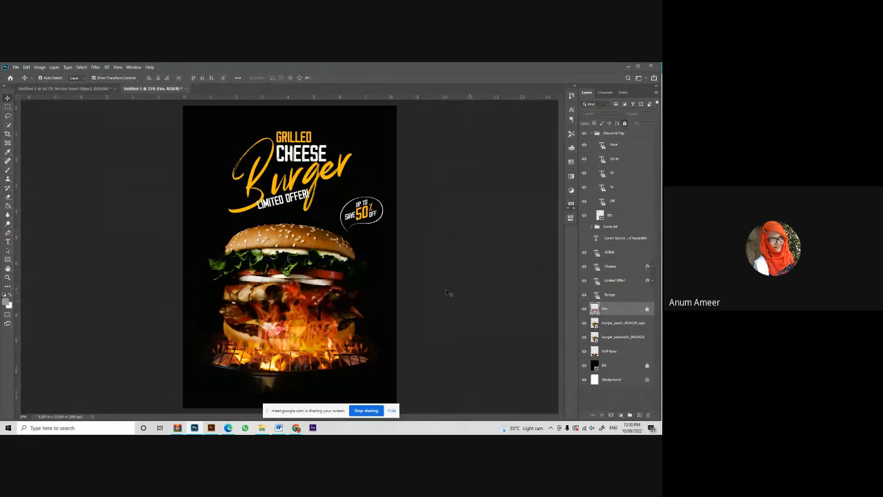
click(450, 293)
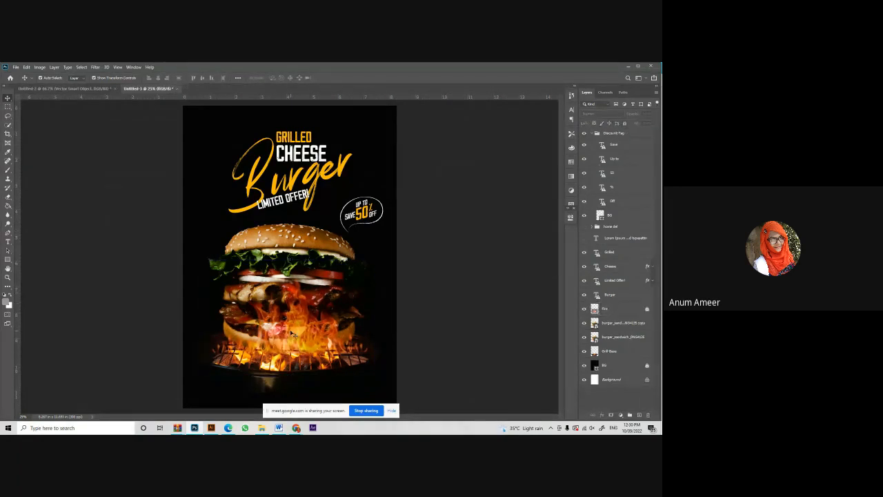
Try enlarging the duplicate burger layer around the burger and undo the transform.
click(305, 342)
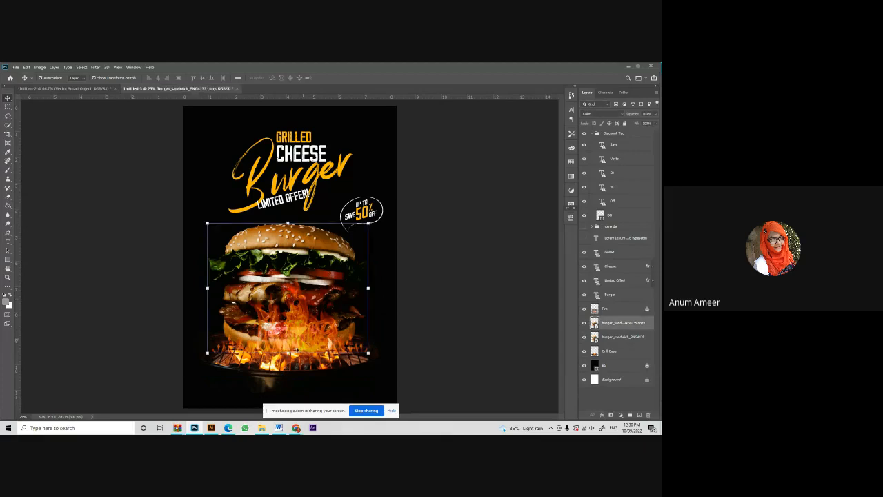
click(208, 353)
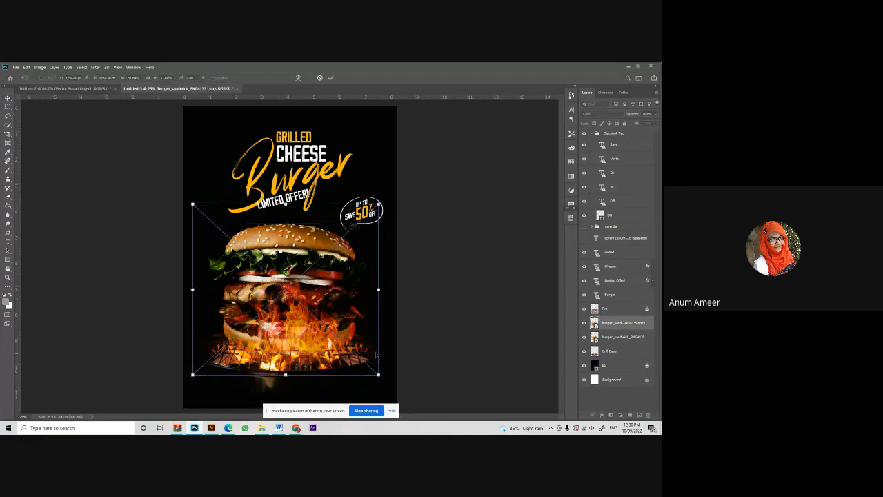
mouse_move(380, 290)
mouse_down()
mouse_move(410, 280)
mouse_move(397, 290)
mouse_up()
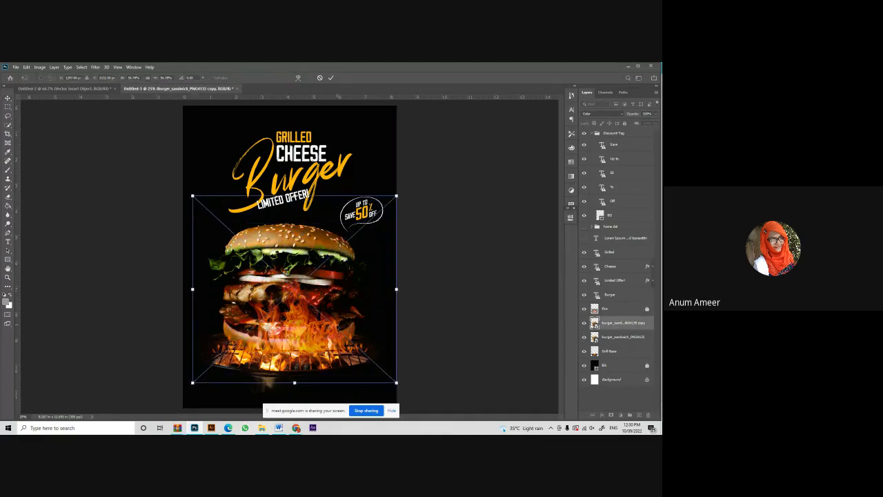
key(ctrl+z)
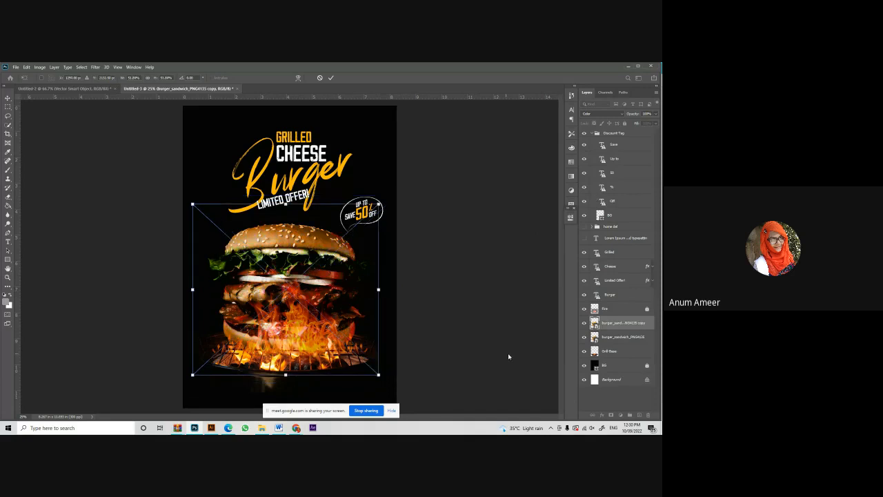
key(Return)
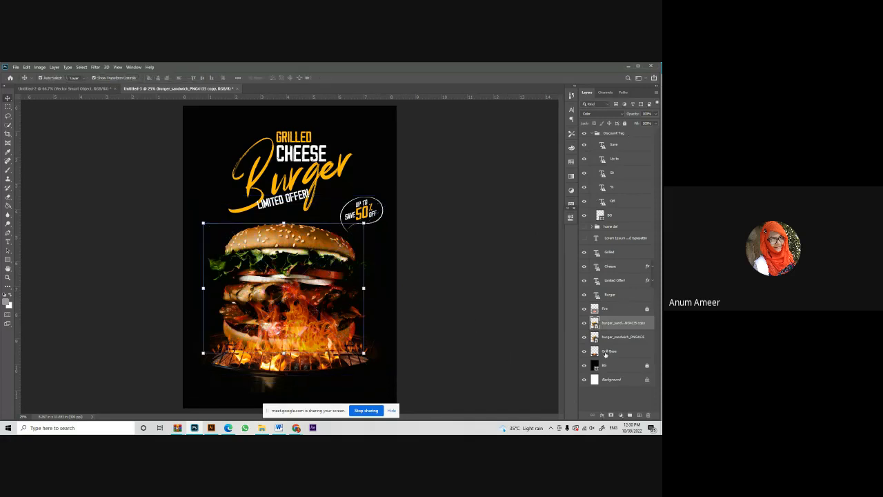
key(ctrl+z)
click(493, 337)
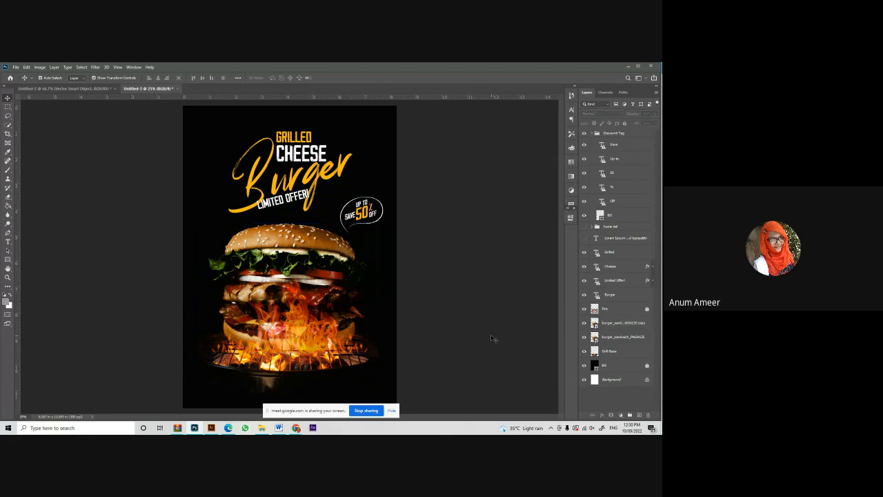
Select the burger layer together with its copy and lock both layers.
click(639, 329)
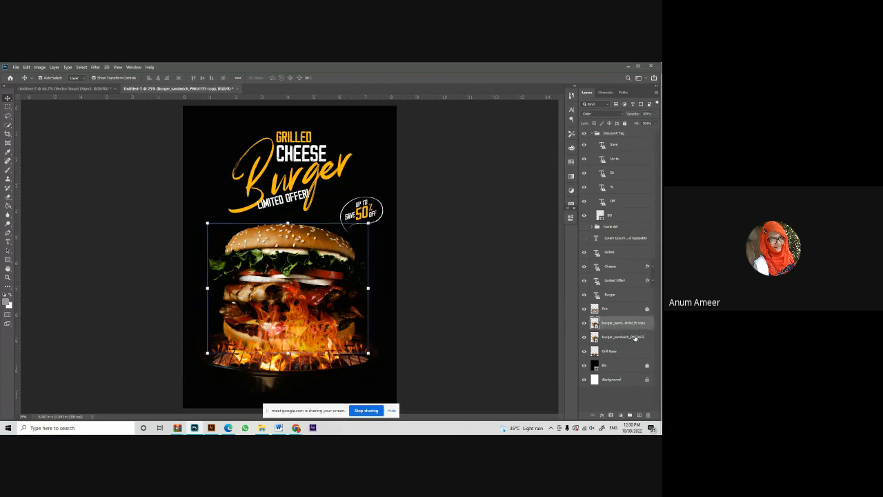
ctrl+click(635, 338)
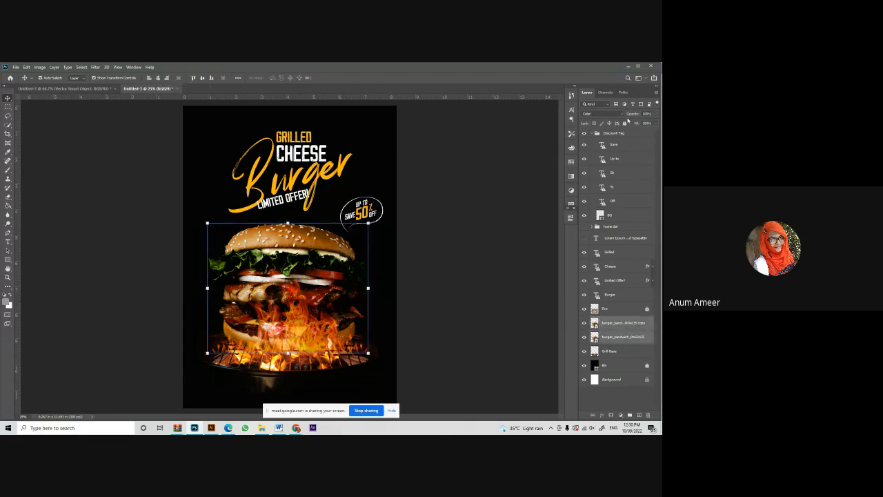
click(625, 124)
click(487, 234)
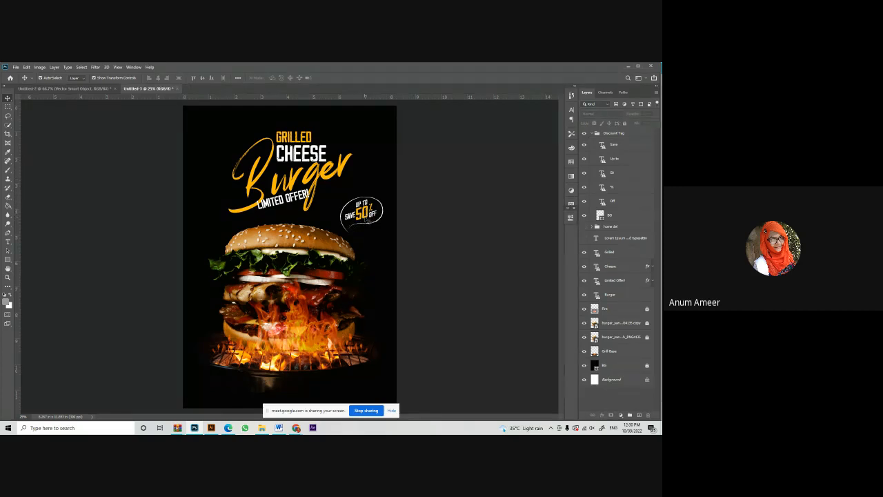
Try a beige and a dark red sampled from the tomato as the Burger title's text colour, and discard the change.
click(328, 174)
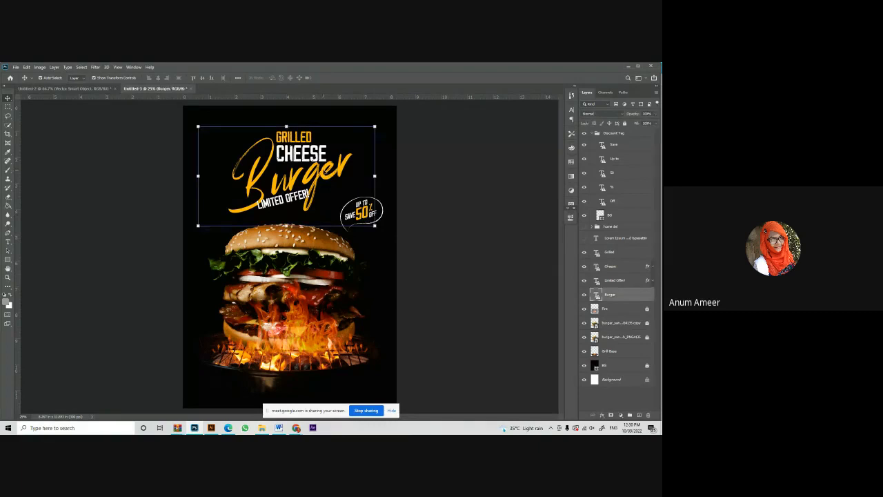
click(571, 218)
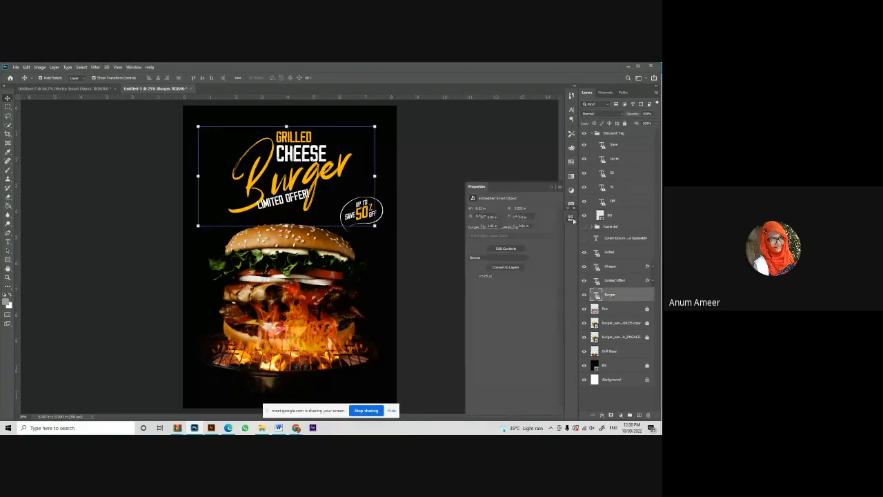
click(531, 293)
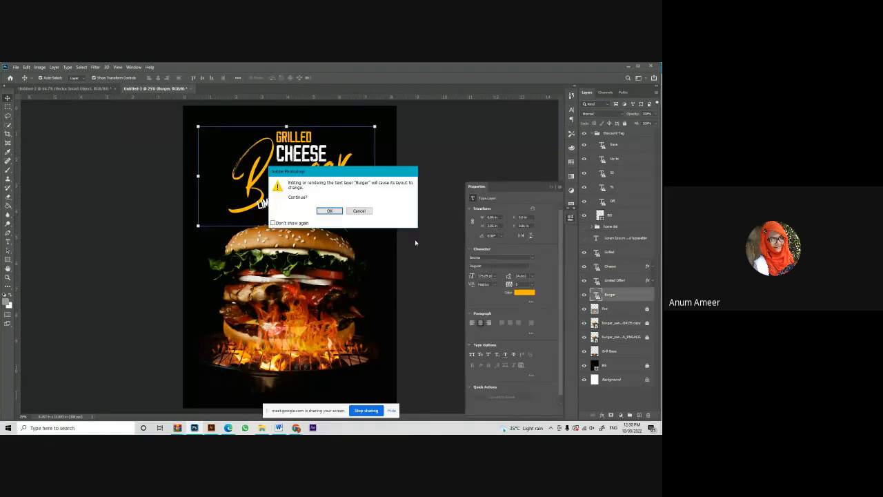
click(329, 211)
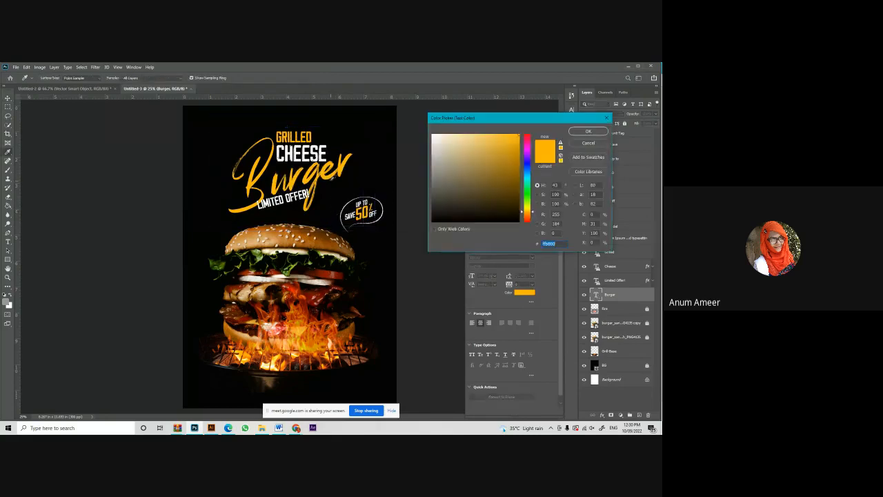
click(454, 154)
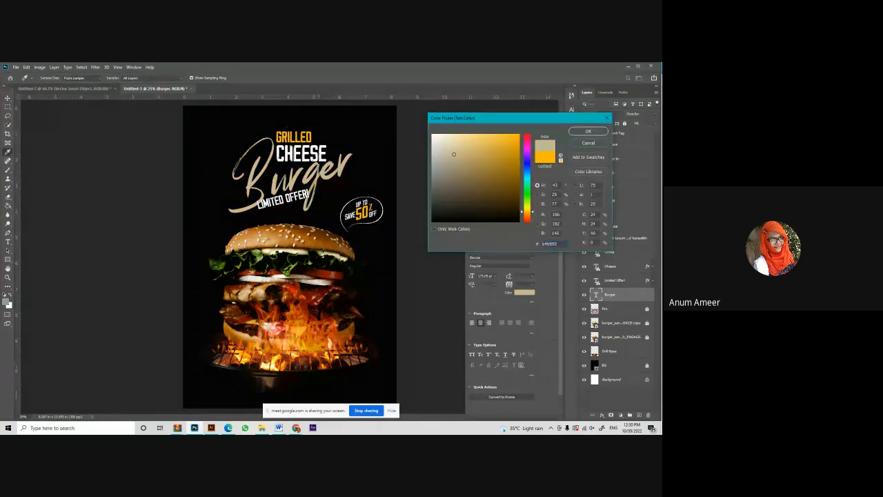
click(330, 274)
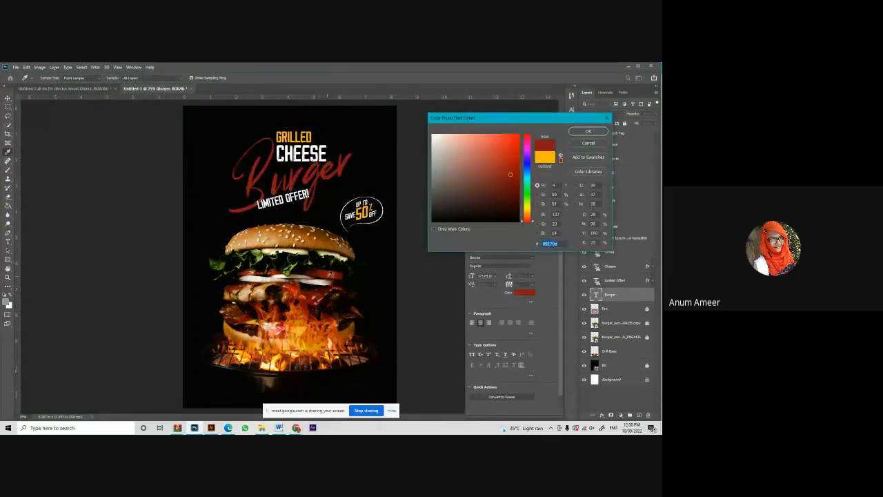
click(588, 143)
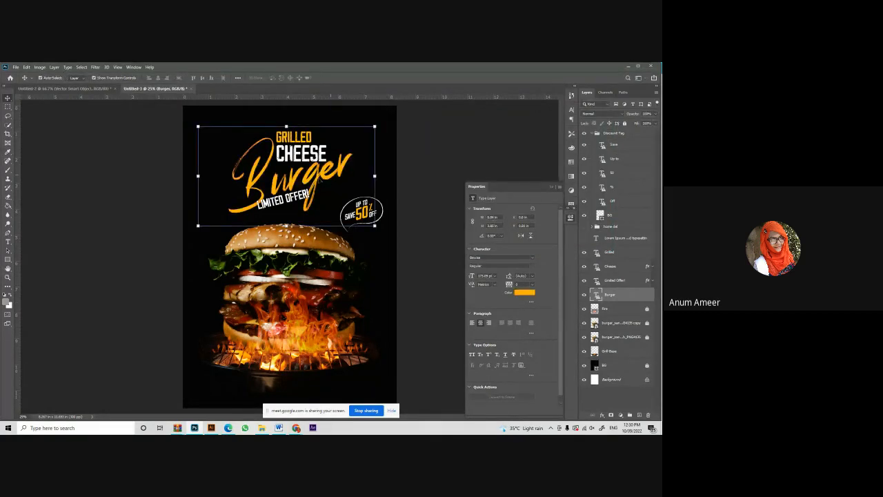
click(400, 158)
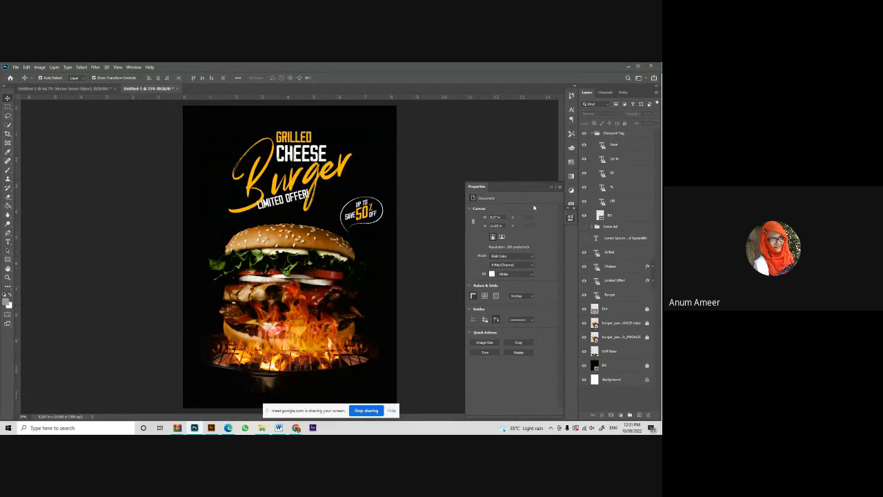
click(552, 187)
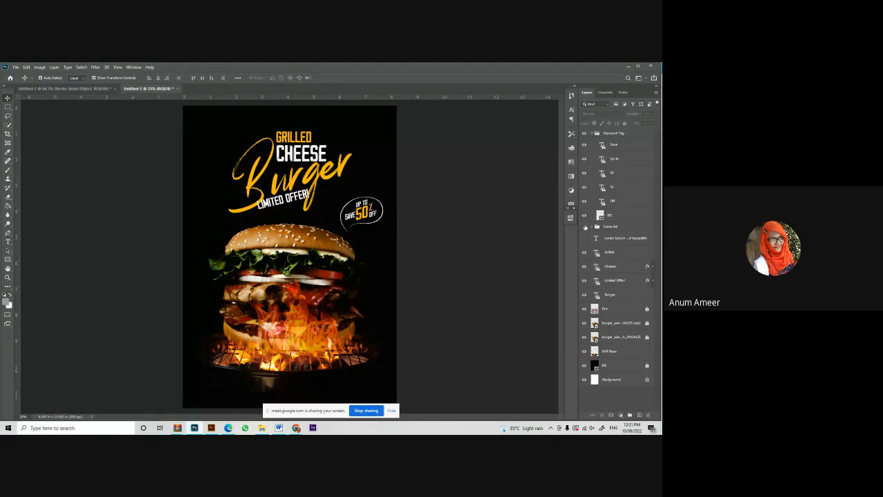
Show the hidden "home del" layer group and select the whole group.
click(584, 227)
click(211, 241)
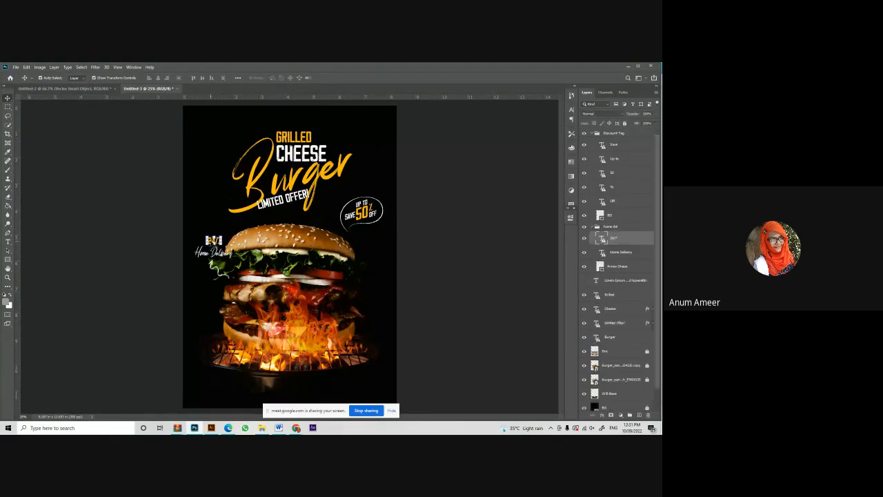
shift+click(217, 254)
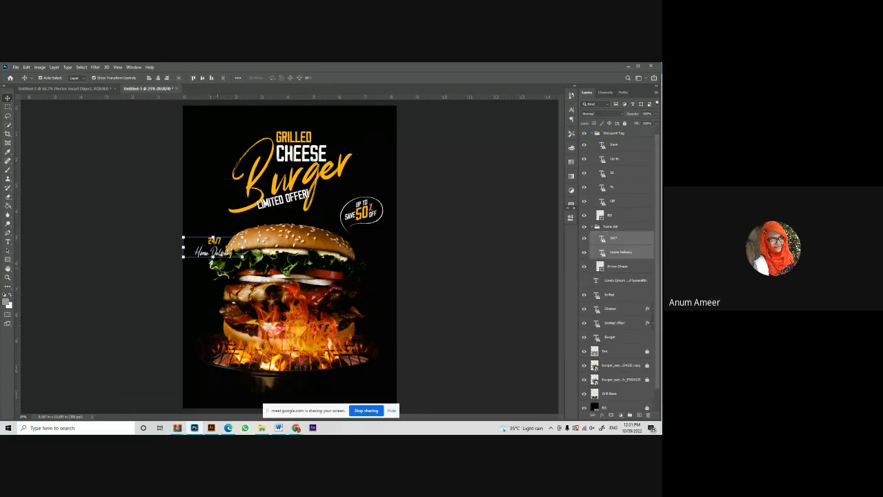
click(212, 264)
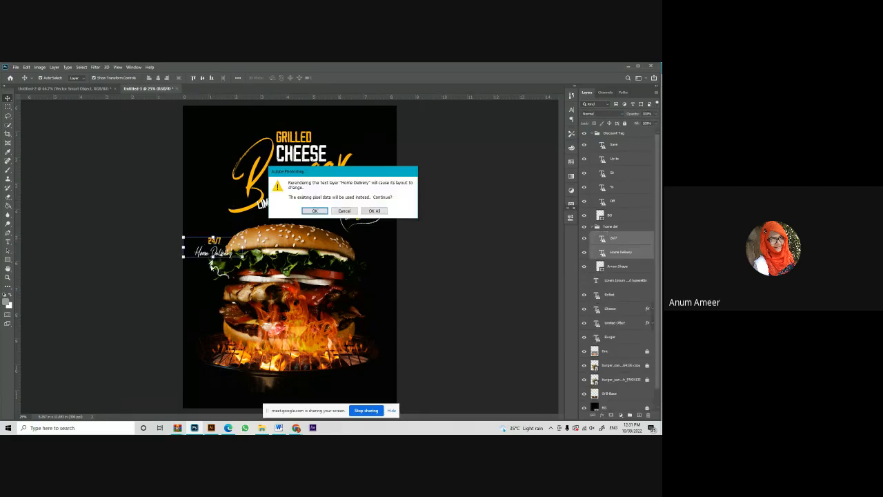
click(374, 211)
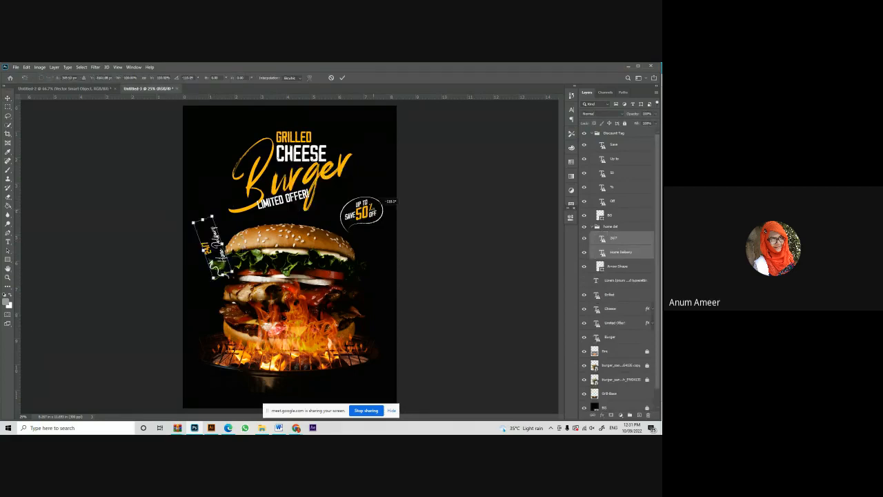
click(331, 78)
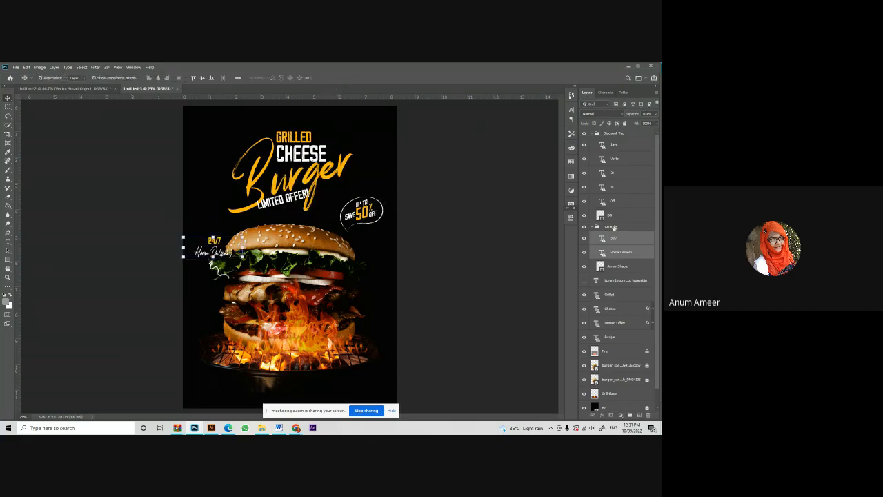
click(614, 228)
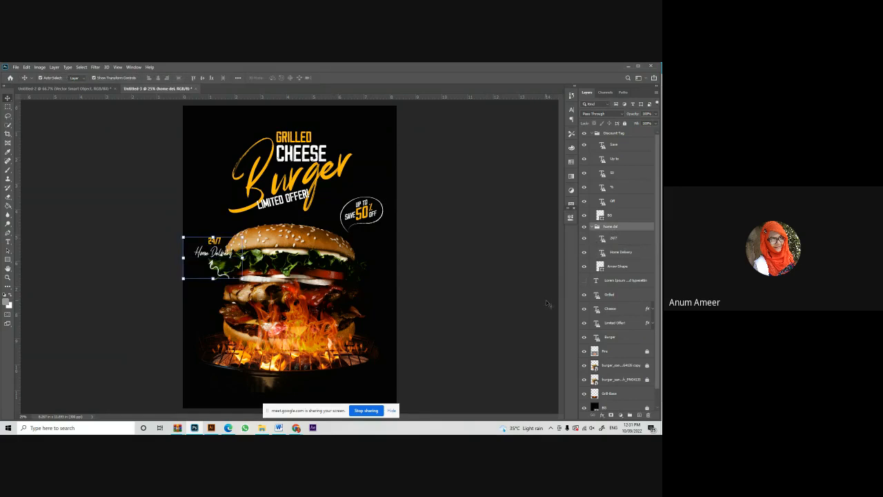
Move the home delivery group up until it sits just above the left edge of the bun.
key(ctrl+t)
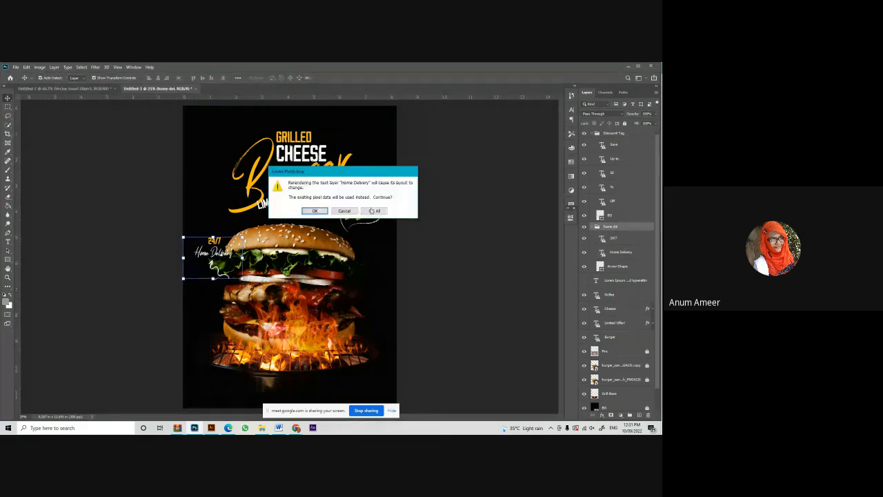
click(374, 211)
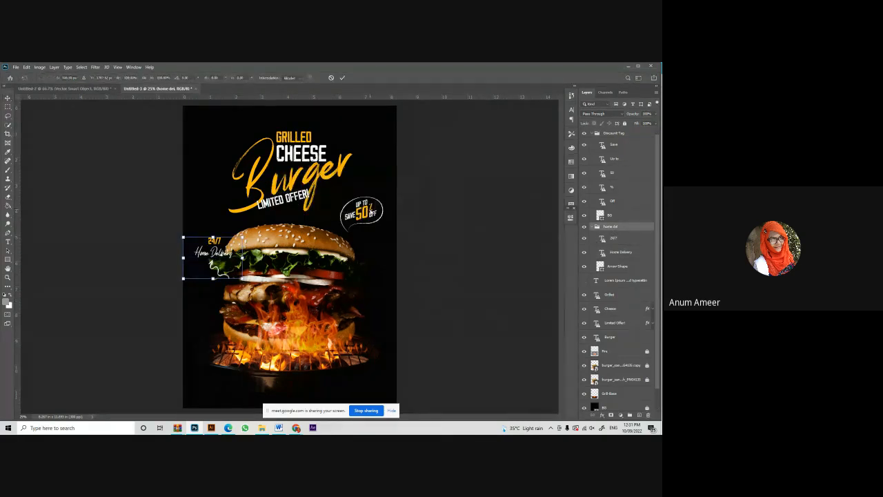
mouse_move(212, 238)
mouse_down()
mouse_move(215, 253)
mouse_move(215, 220)
mouse_move(217, 235)
mouse_up()
key(Return)
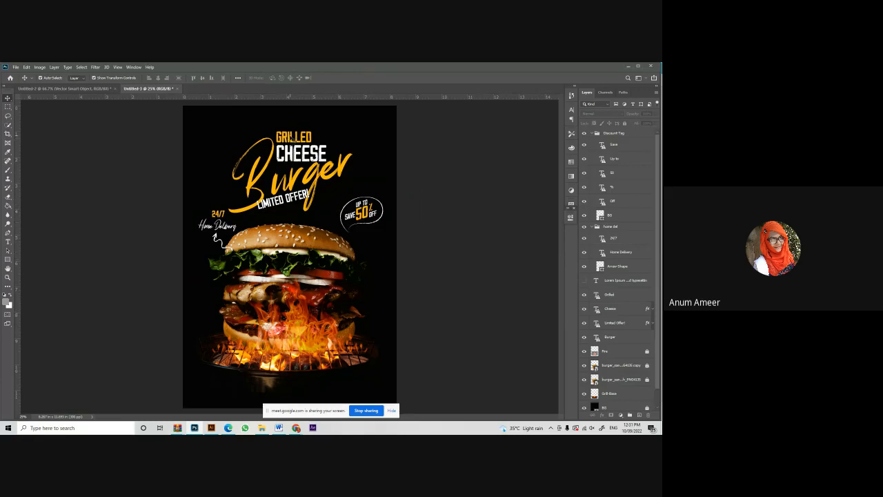
Group the Grilled, Cheese, Limited Offer and Burger text layers and nudge the group slightly upward.
click(292, 138)
shift+click(302, 153)
shift+click(295, 200)
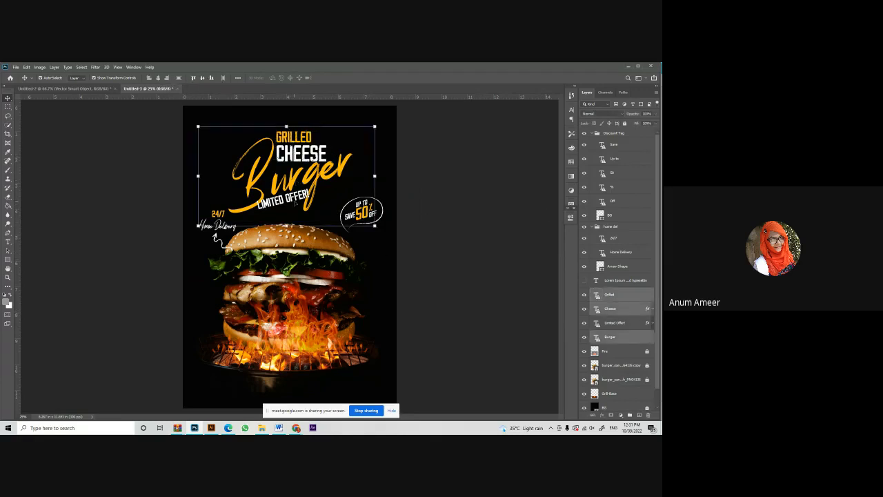
key(ctrl+g)
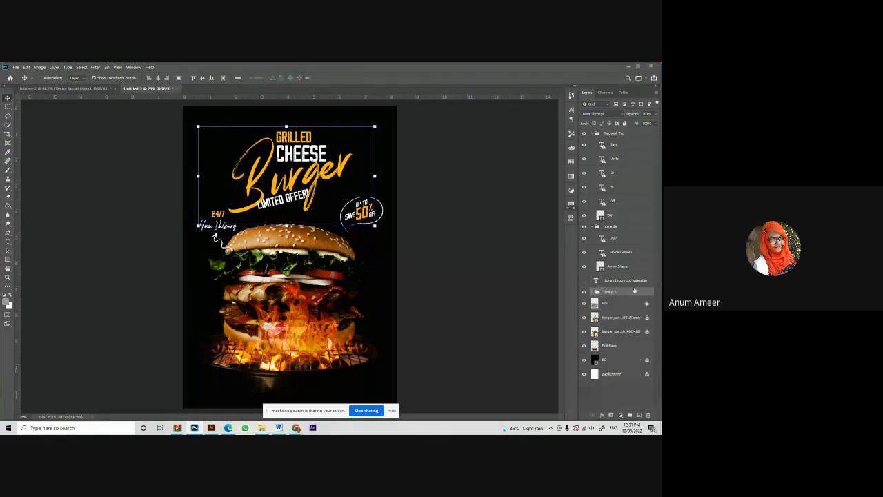
key(shift+Up)
key(shift+Up)
key(shift+Up)
key(shift+Up)
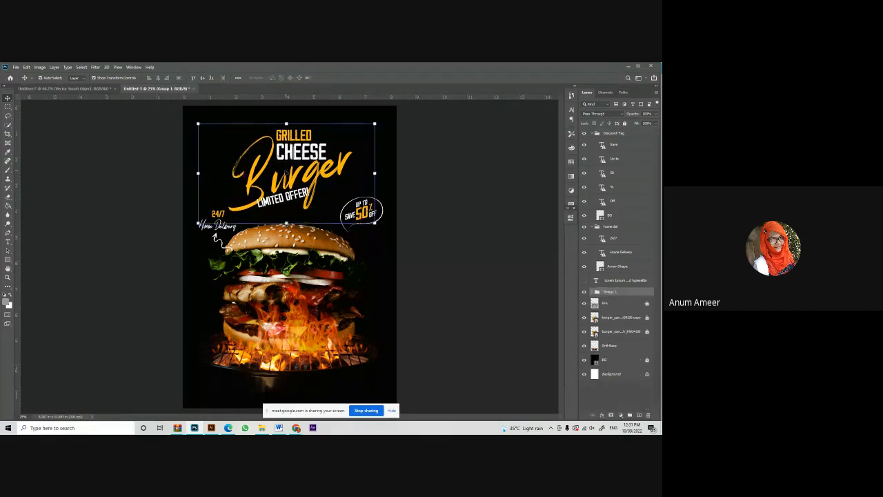
Scale the grouped title down a little, keeping it centred above the burger.
click(286, 221)
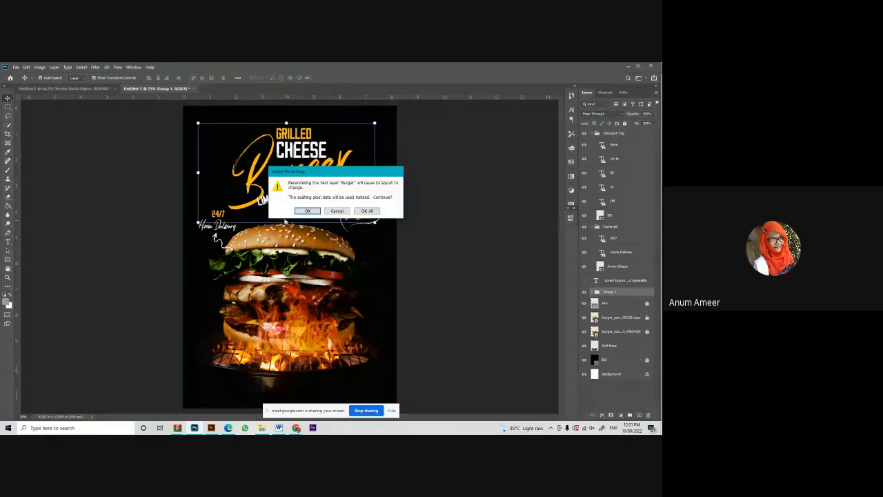
click(304, 212)
click(312, 211)
click(312, 210)
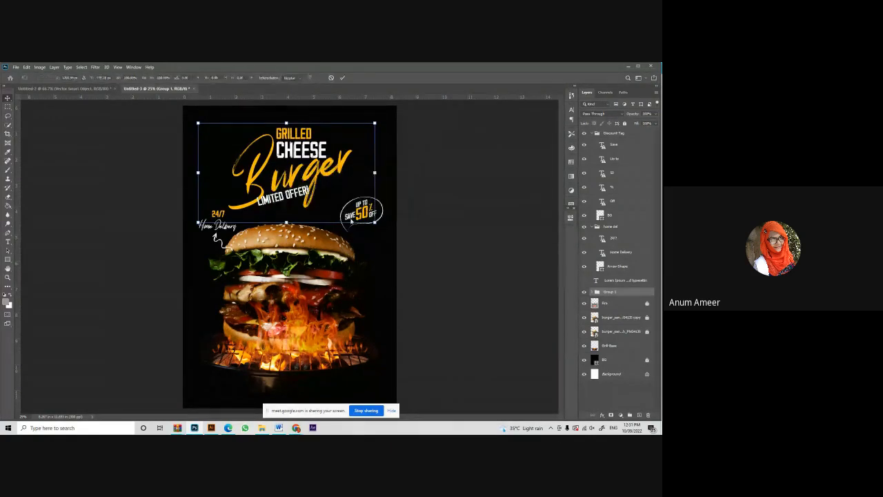
drag(276, 223, 263, 209)
click(536, 172)
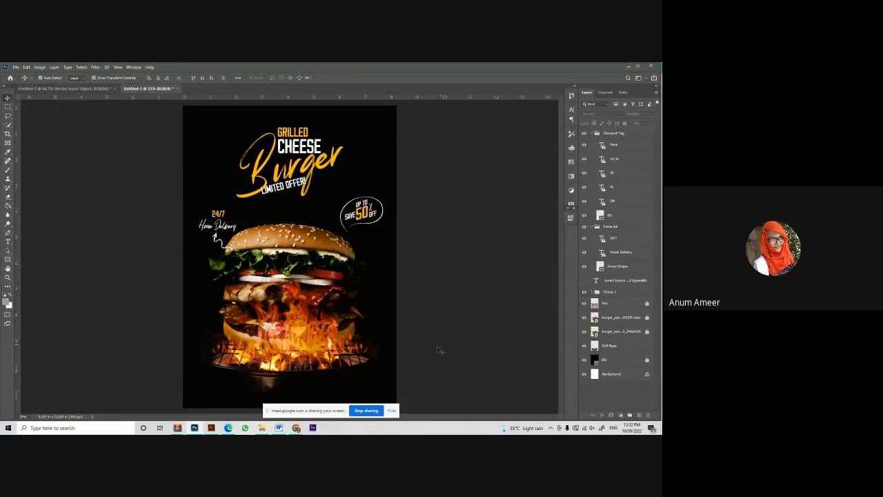
Duplicate the Burger title text and enlarge the copy about 2.5 times so it spans the full flyer width across the burger.
click(317, 175)
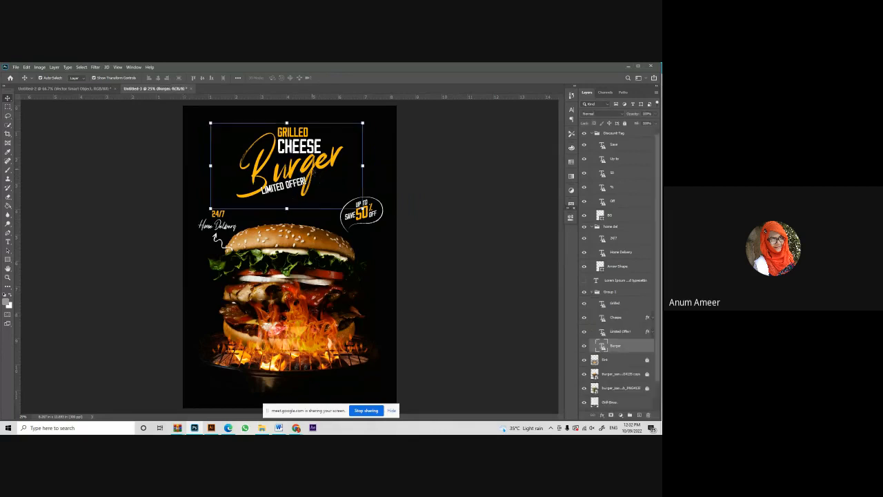
key(ctrl+j)
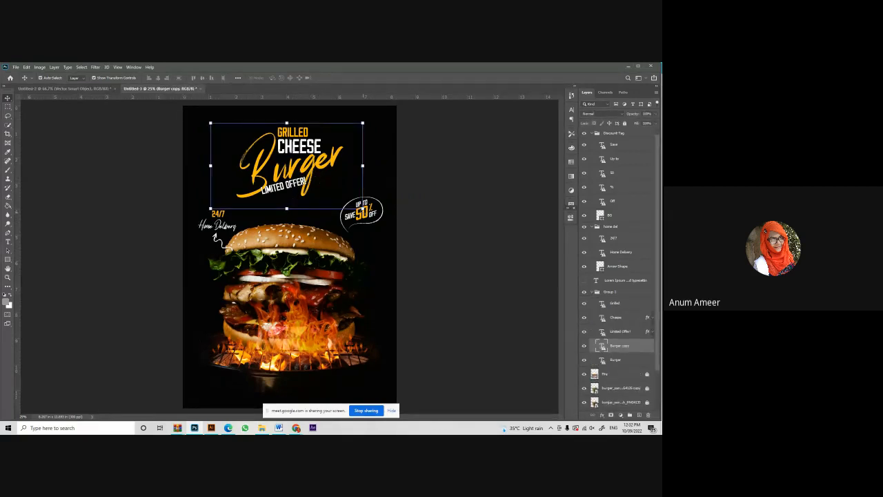
click(363, 209)
click(366, 214)
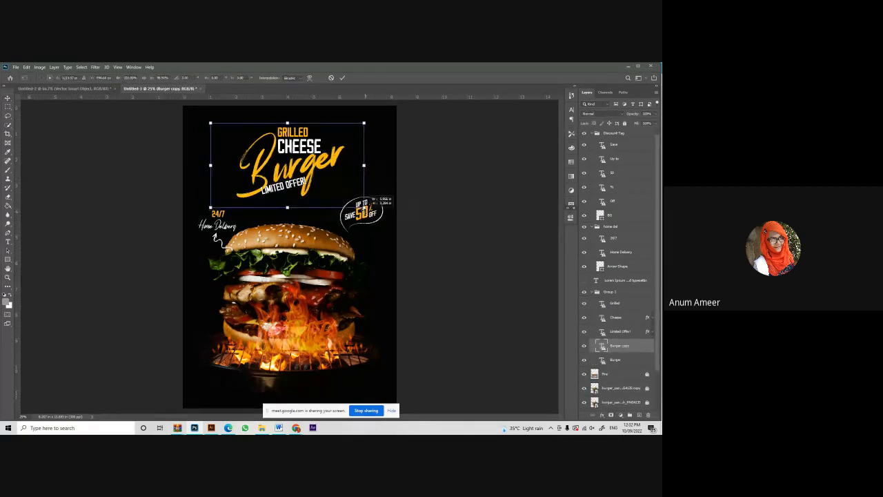
drag(366, 209, 477, 335)
drag(346, 239, 212, 244)
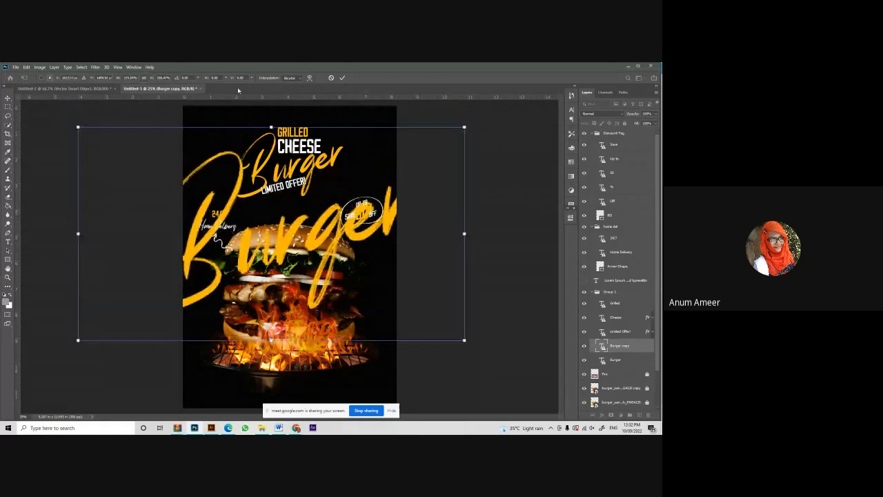
click(342, 77)
Place the enlarged Burger text between the two burger image layers, blend it with Exclusion and lower its opacity to a faint tint.
scroll(621, 311, down, 3)
drag(621, 309, 621, 350)
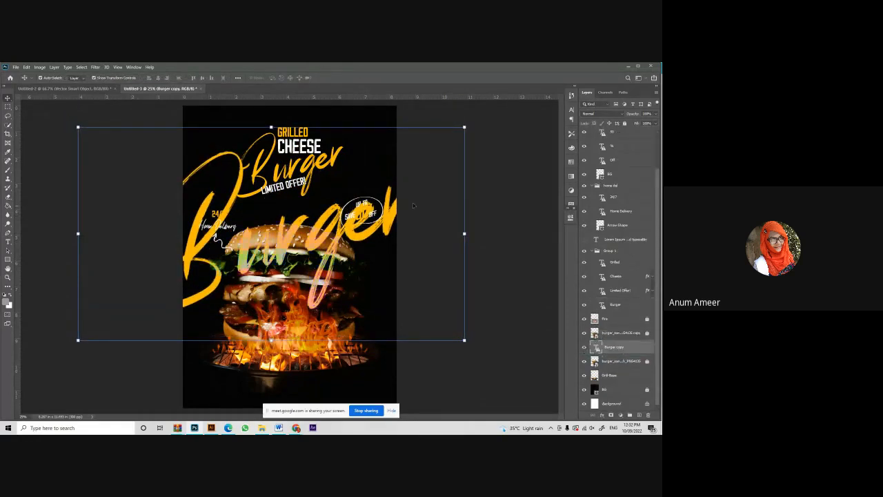
click(602, 114)
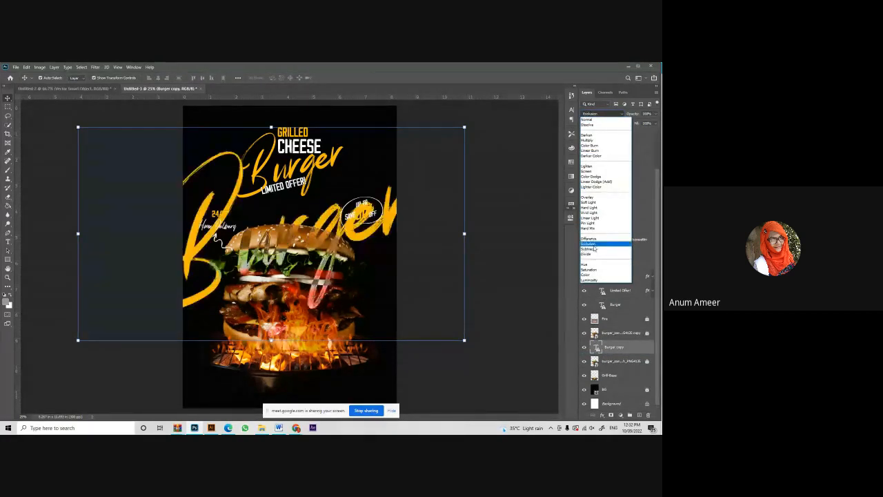
click(592, 244)
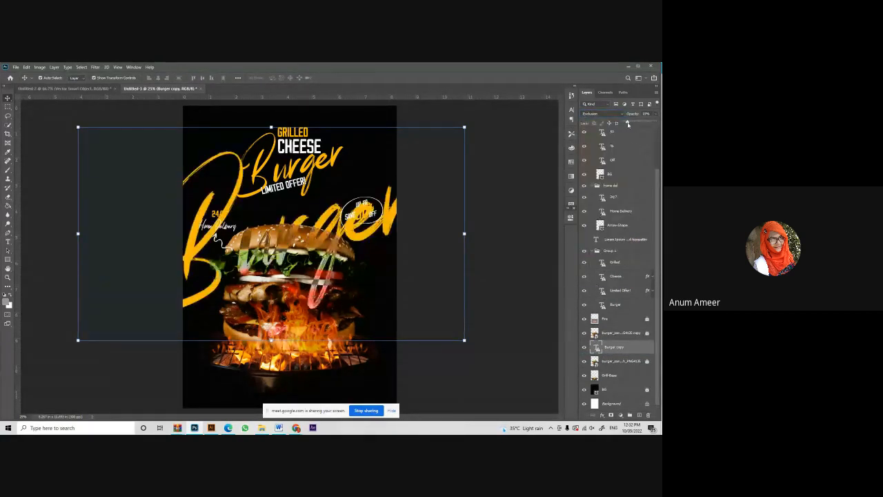
drag(627, 123, 628, 122)
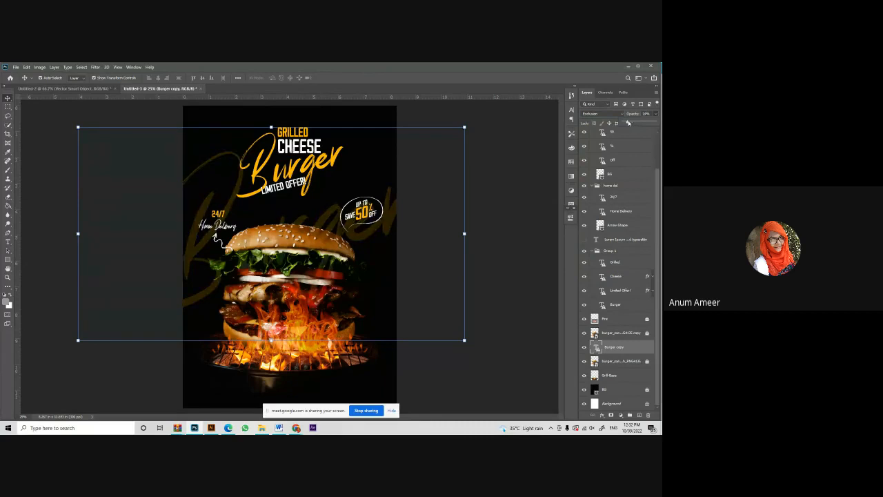
Reorder the layers so the burger image copy lies under the original burger and the enlarged Burger text lies beneath both.
drag(613, 333, 632, 371)
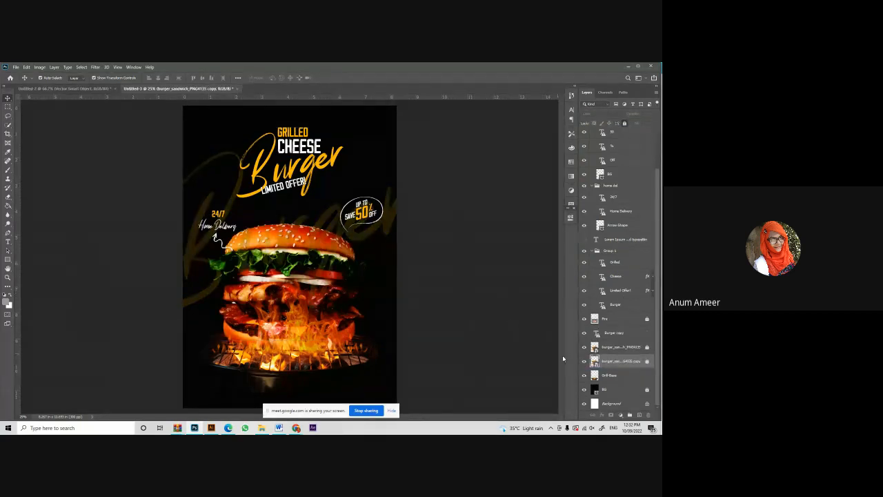
click(616, 334)
drag(615, 335, 620, 365)
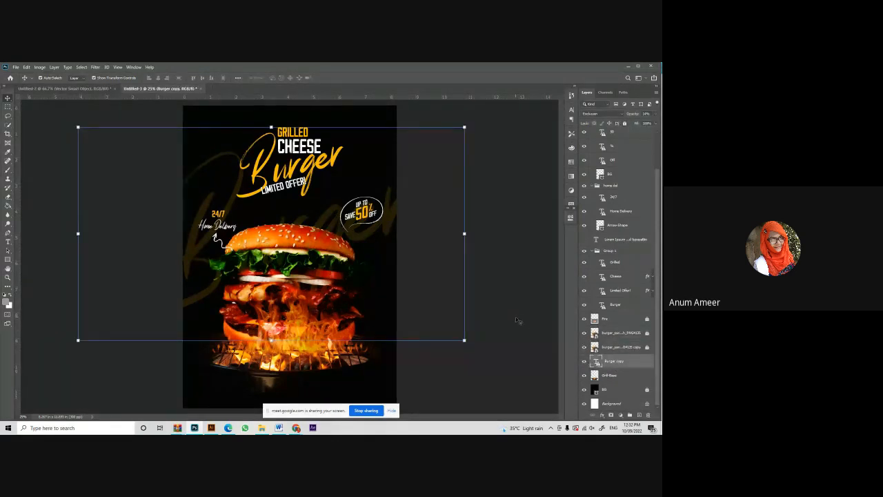
Duplicate the faint Burger text twice, placing one copy near the flyer's top and one near its bottom.
key(ctrl+j)
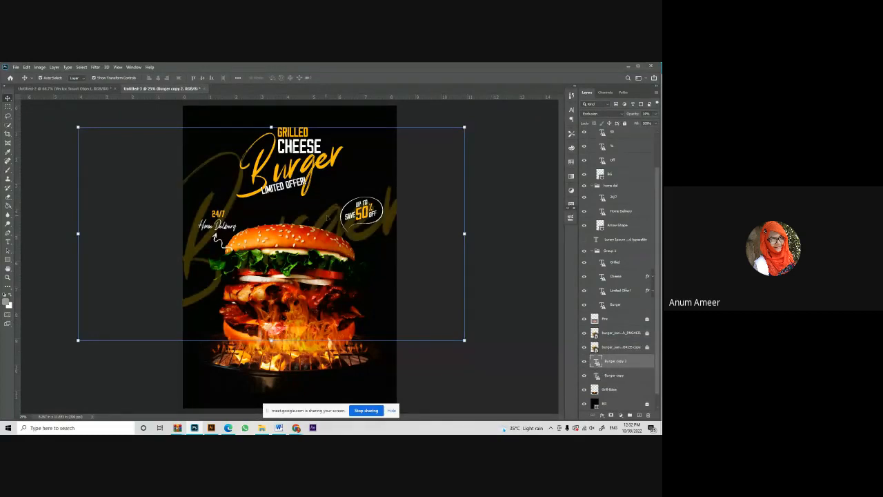
drag(329, 218, 353, 329)
key(ctrl+j)
click(526, 221)
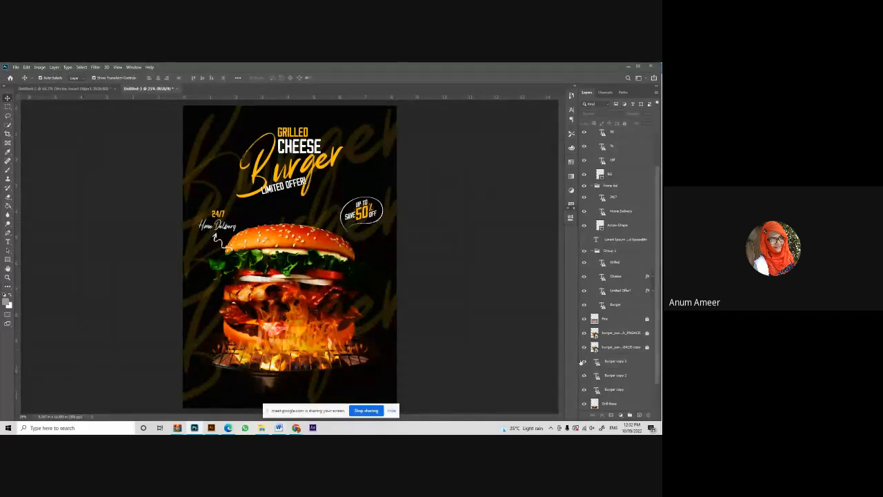
Compare the background text copies by toggling their visibility, leaving Burger copy 2 and Burger copy 3 hidden.
click(585, 361)
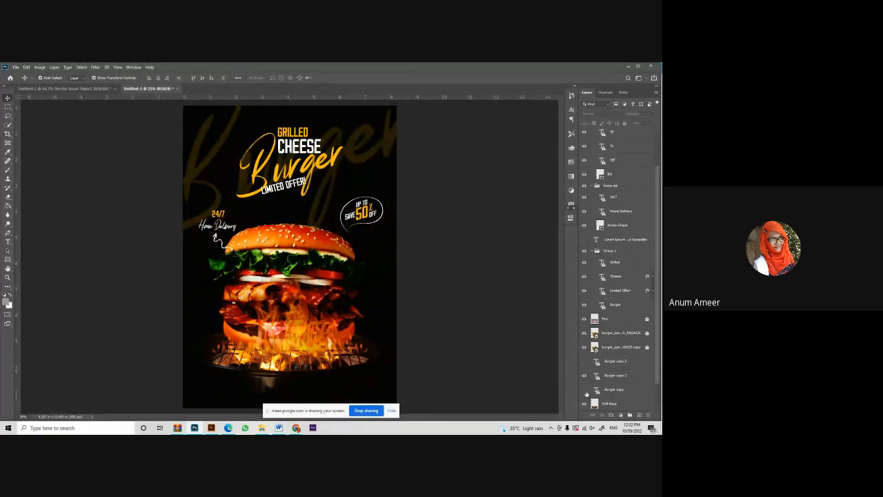
click(585, 391)
click(584, 362)
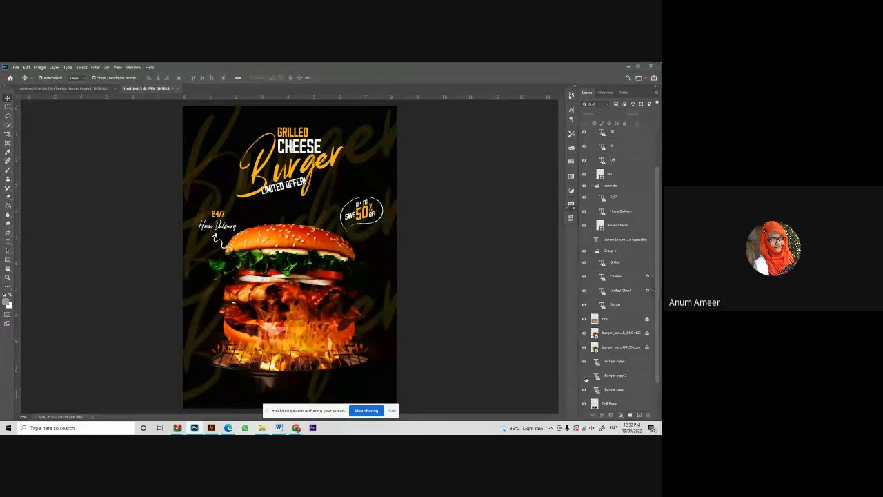
click(584, 376)
click(585, 362)
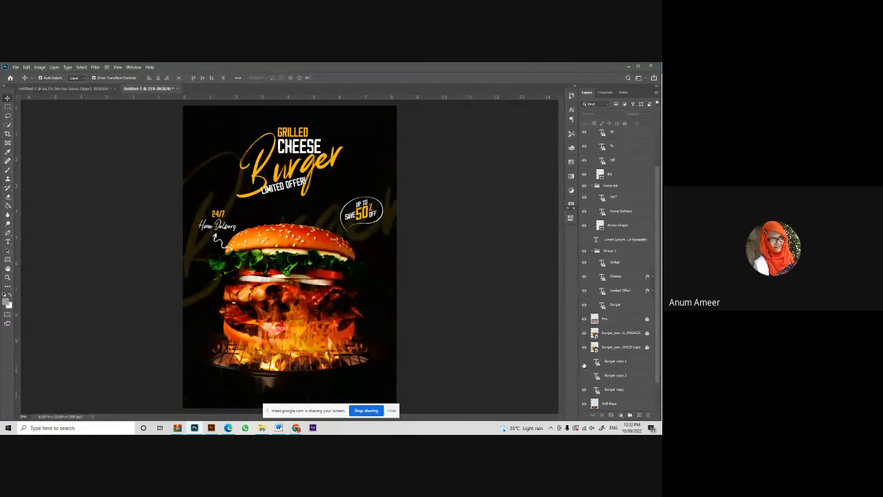
Nudge the remaining faint Burger text slightly down behind the burger and deselect it.
click(613, 389)
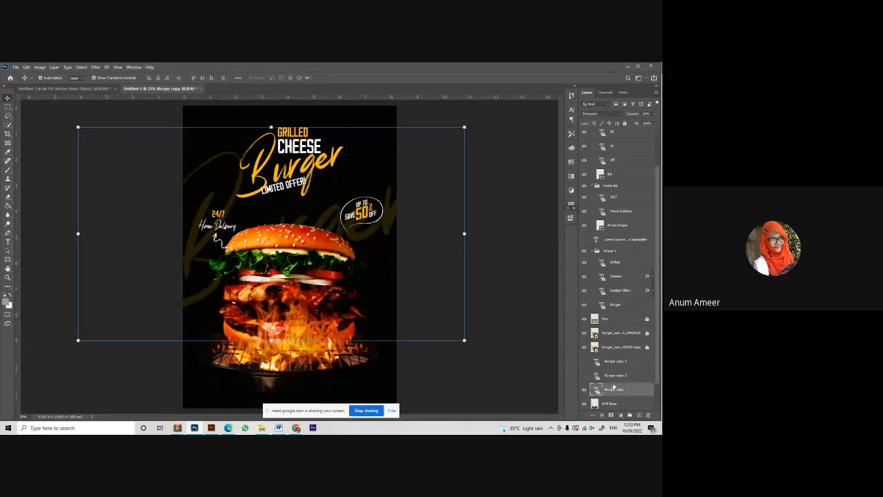
key(shift+Down)
key(shift+Down)
key(shift+Down)
key(shift+Down)
key(shift+Down)
key(shift+Down)
key(shift+Down)
key(shift+Down)
key(shift+Down)
key(shift+Down)
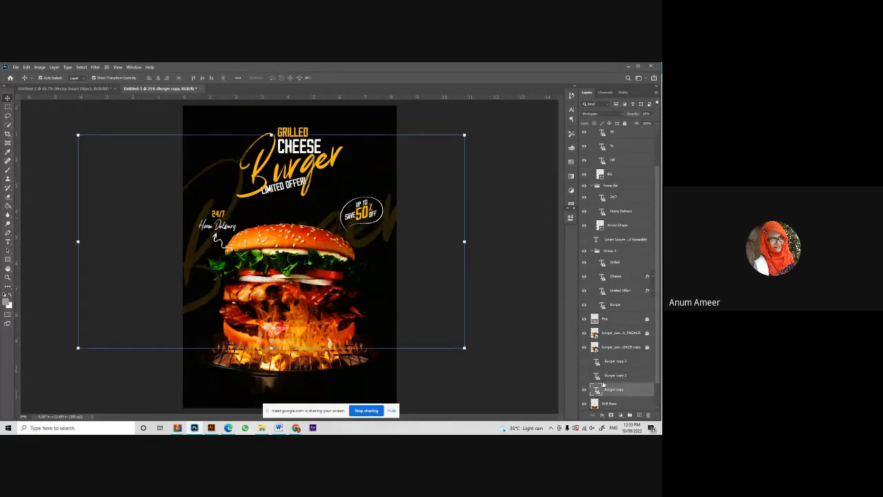
click(486, 272)
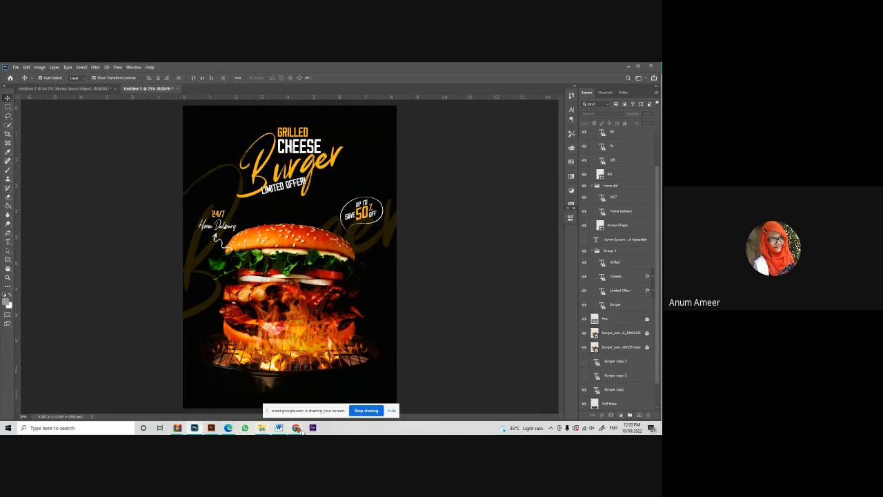
Switch to Chrome and open flaticon.com.
mouse_move(297, 428)
click(257, 394)
click(280, 80)
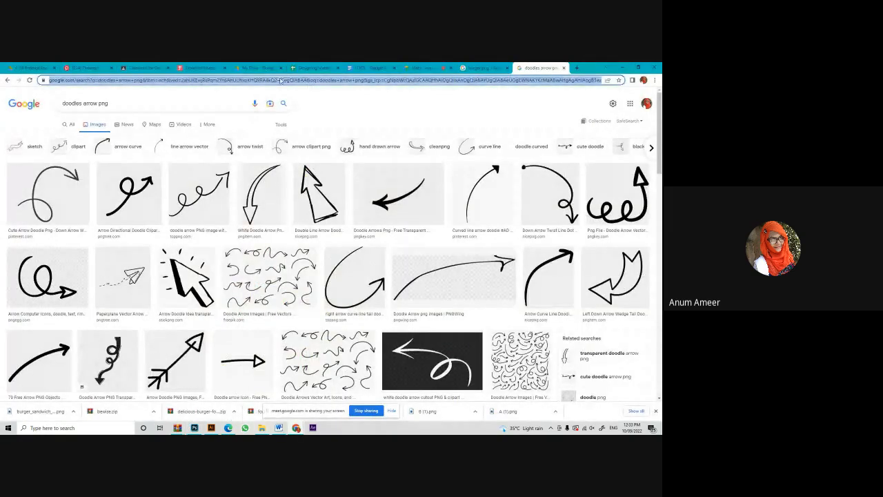
text(flaticon.com)
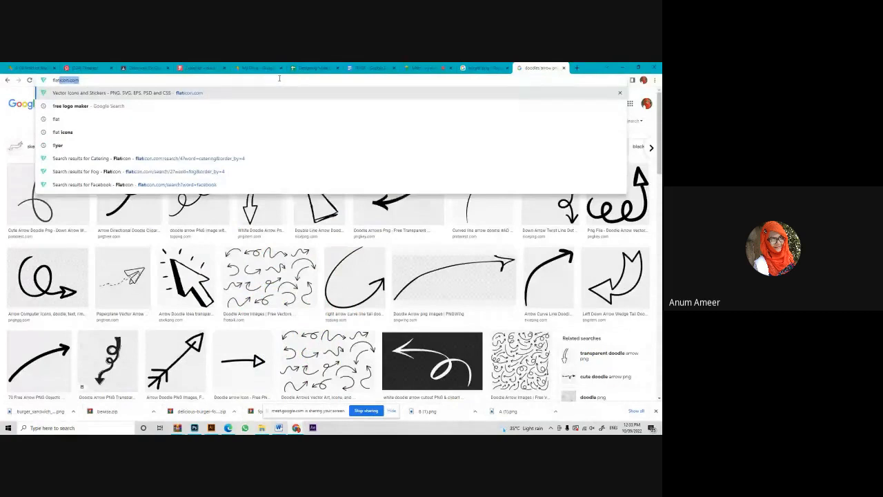
key(Return)
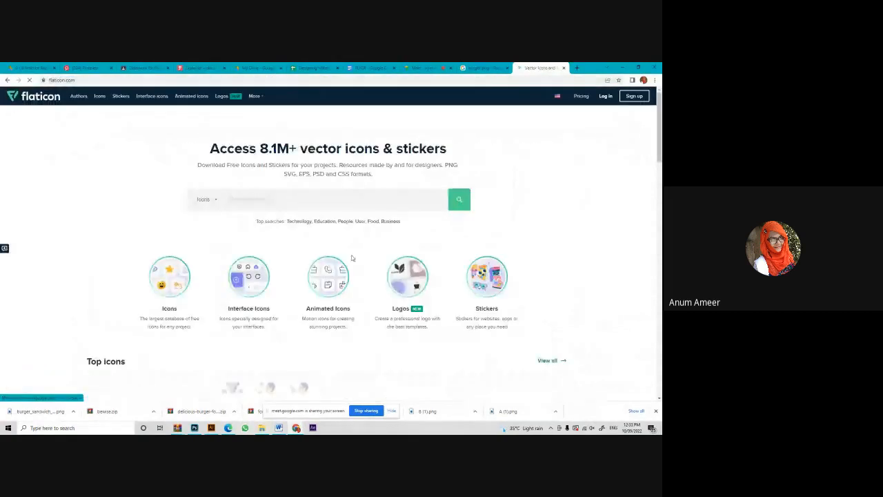
Search Flaticon for facebook icons and look through the results.
click(254, 202)
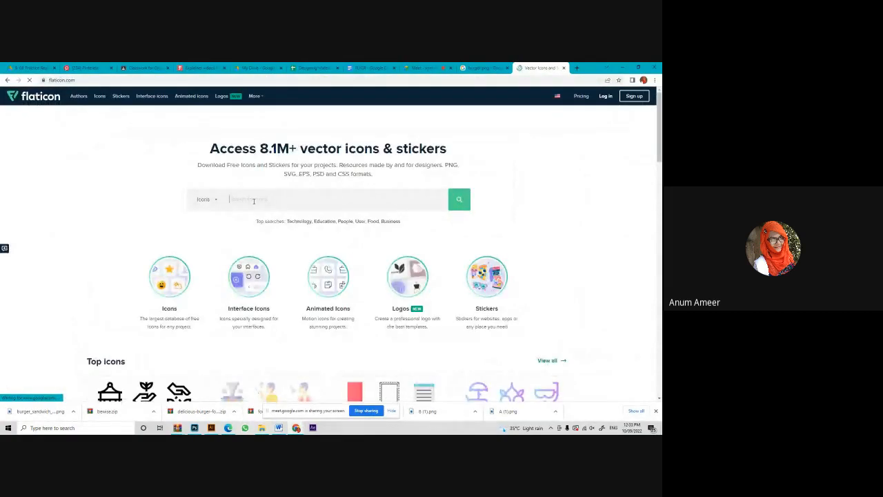
text(food)
key(BackSpace)
key(BackSpace)
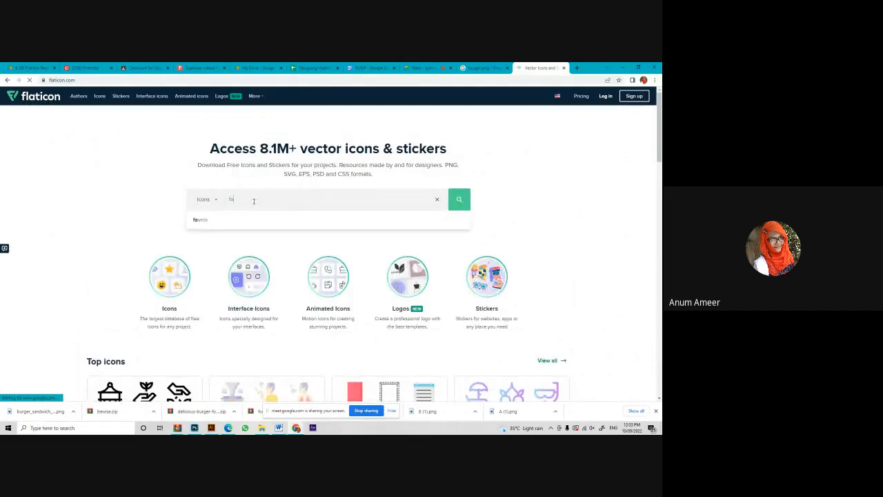
text(ce)
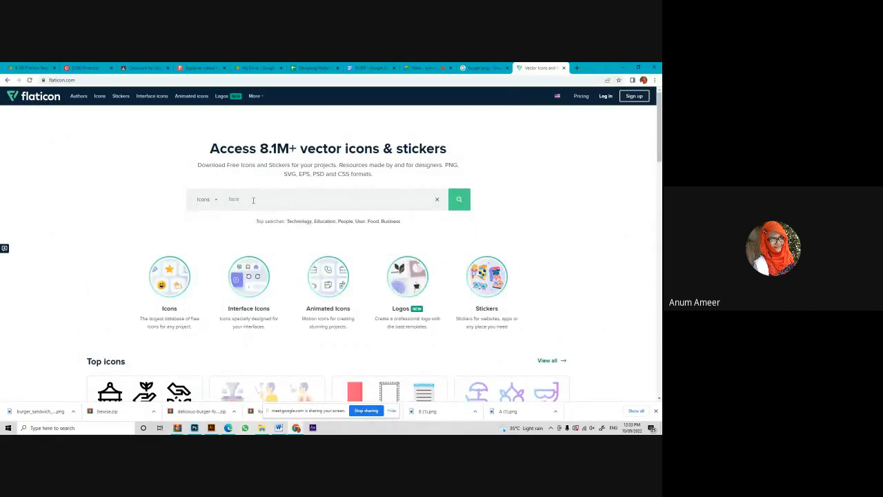
text(book)
key(Return)
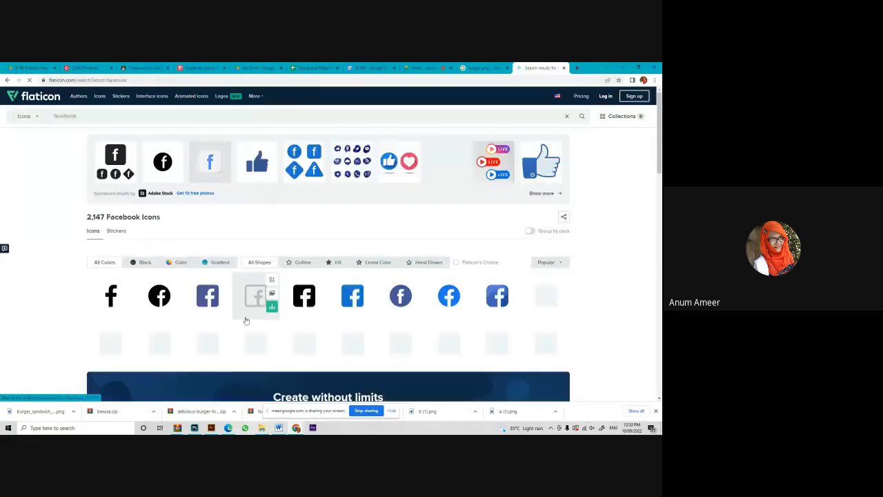
scroll(245, 314, down, 3)
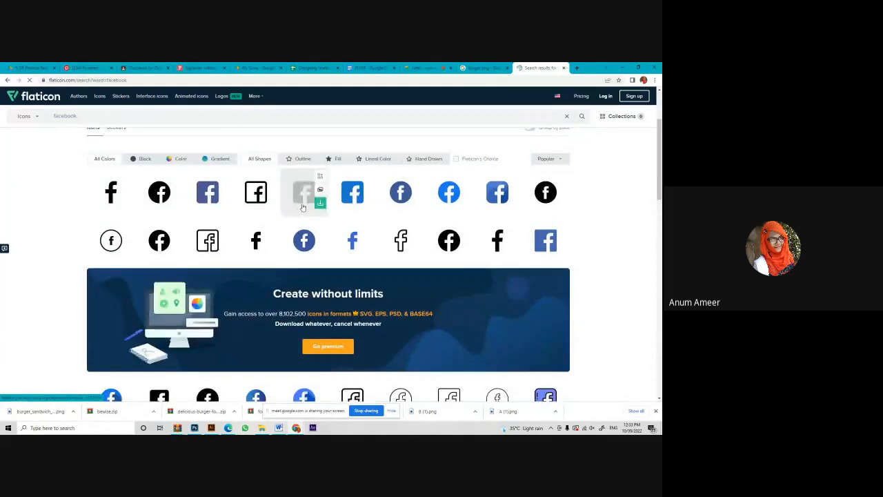
Download the solid square Facebook icon from the Flaticon search results.
scroll(297, 217, down, 2)
scroll(331, 217, up, 2)
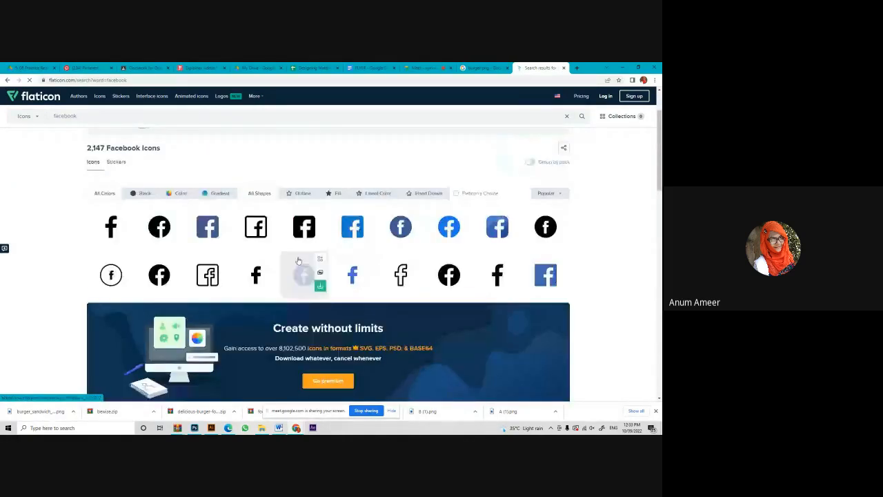
click(321, 239)
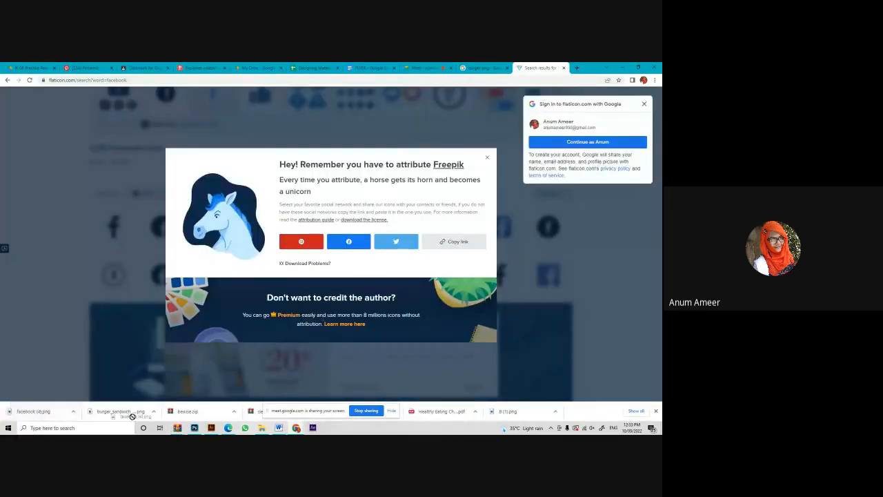
Switch to Photoshop, place the downloaded Facebook icon in the burger flyer and shrink it to a small square above the 24/7 text.
click(194, 428)
drag(218, 395, 220, 391)
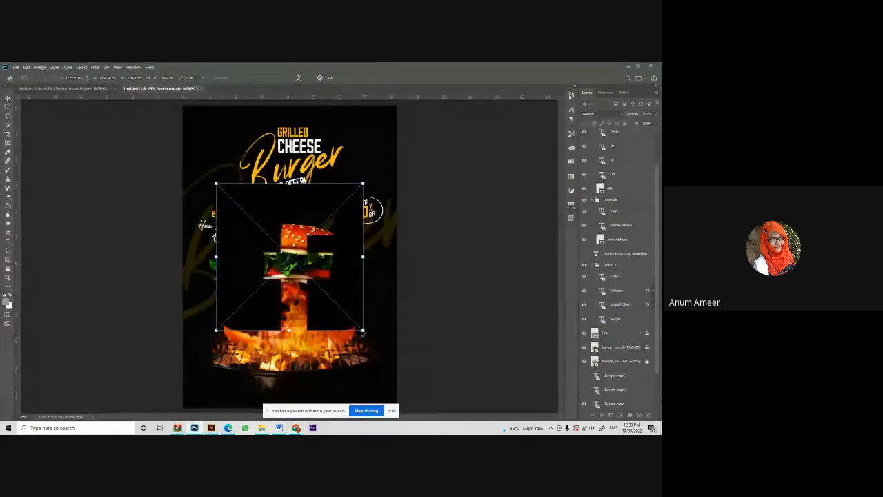
drag(363, 331, 230, 198)
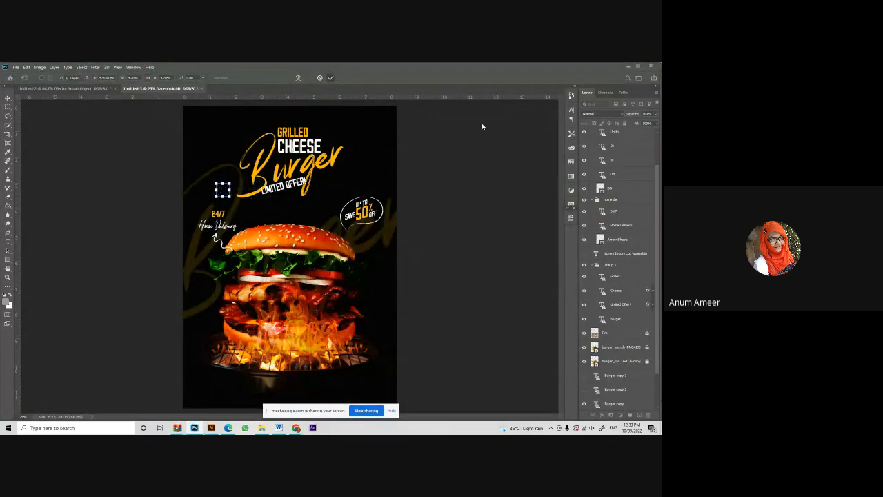
key(Return)
Add a Color Overlay to the Facebook icon using the yellow-orange sampled from the Burger title.
click(602, 415)
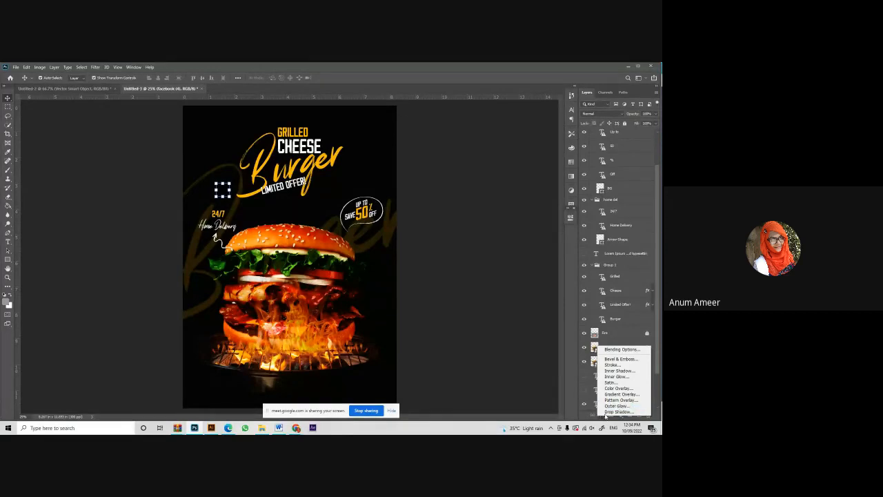
click(556, 391)
click(601, 417)
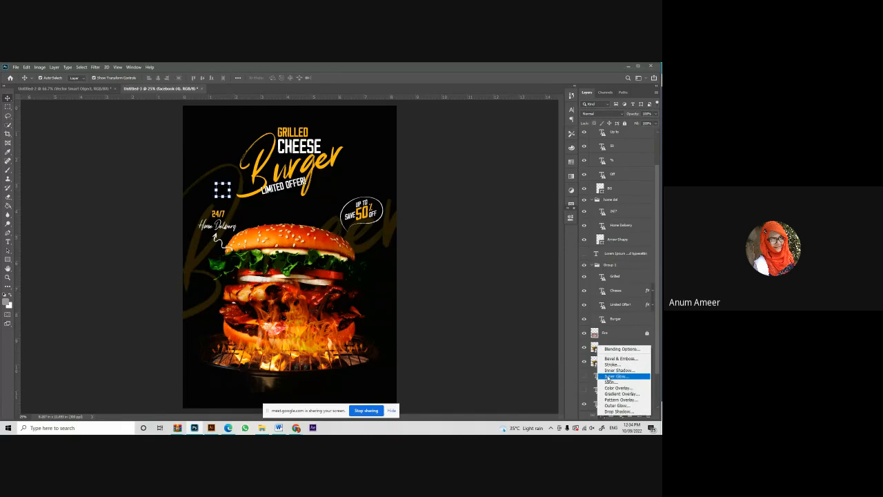
click(608, 388)
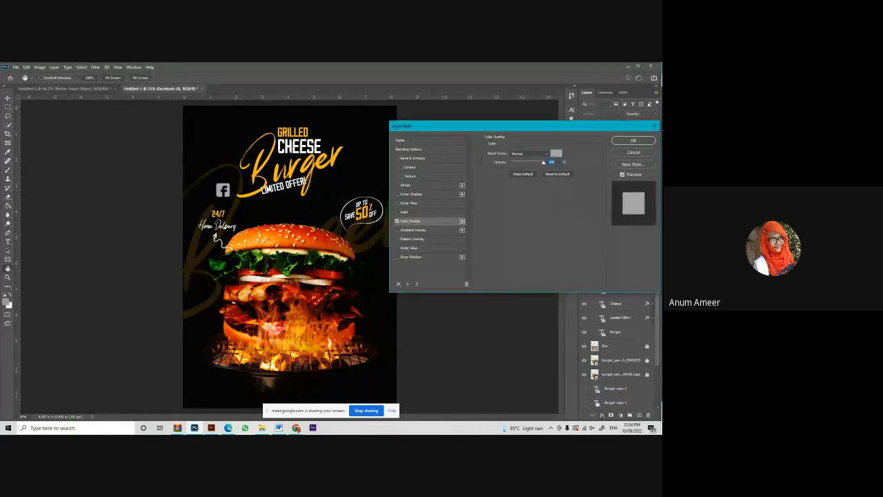
click(556, 155)
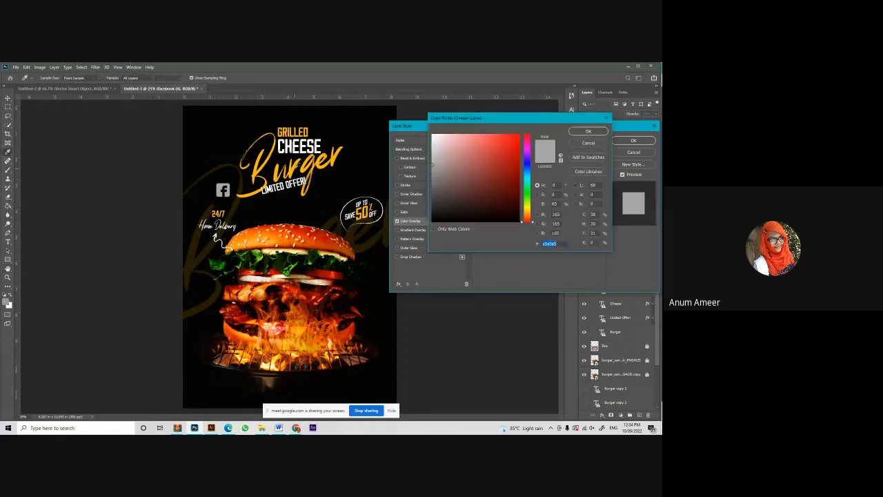
click(295, 165)
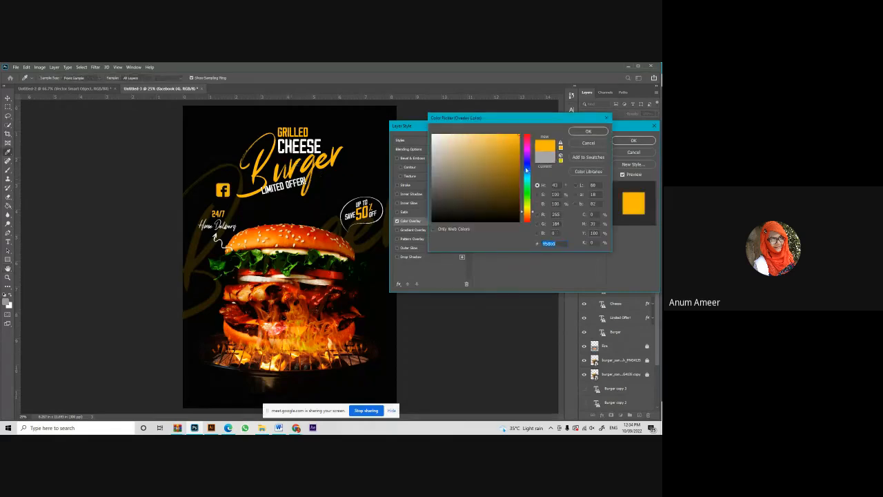
click(589, 131)
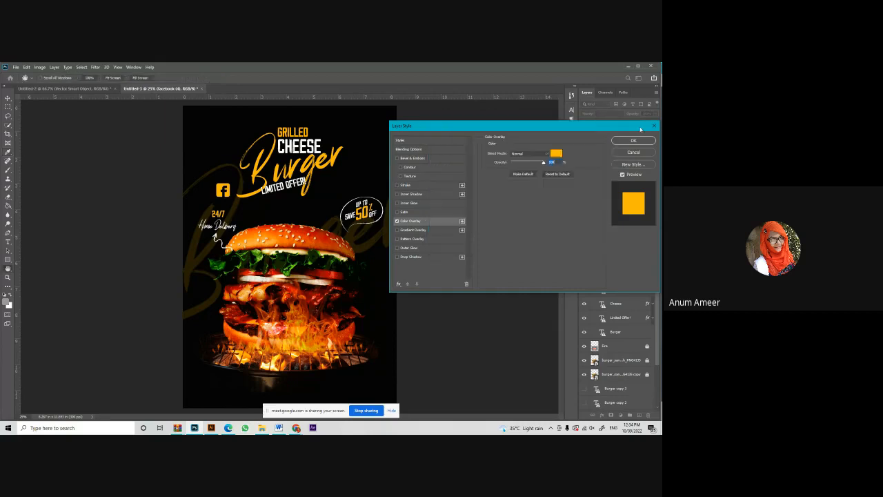
click(635, 142)
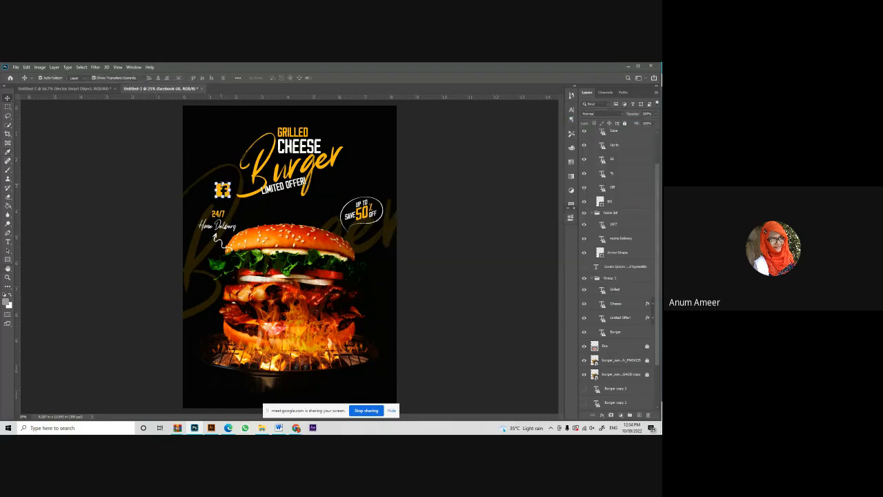
Move the Facebook icon to the lower-left corner of the flyer and deselect it.
click(460, 207)
drag(224, 192, 210, 392)
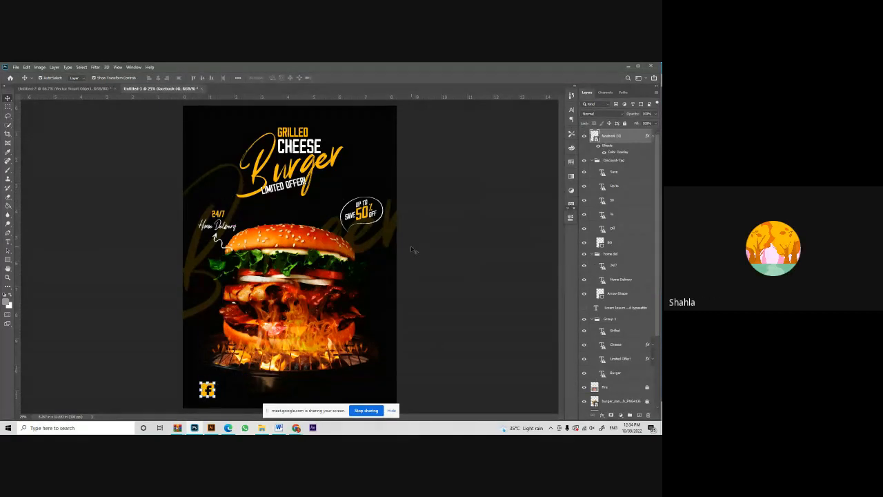
key(ctrl+plus)
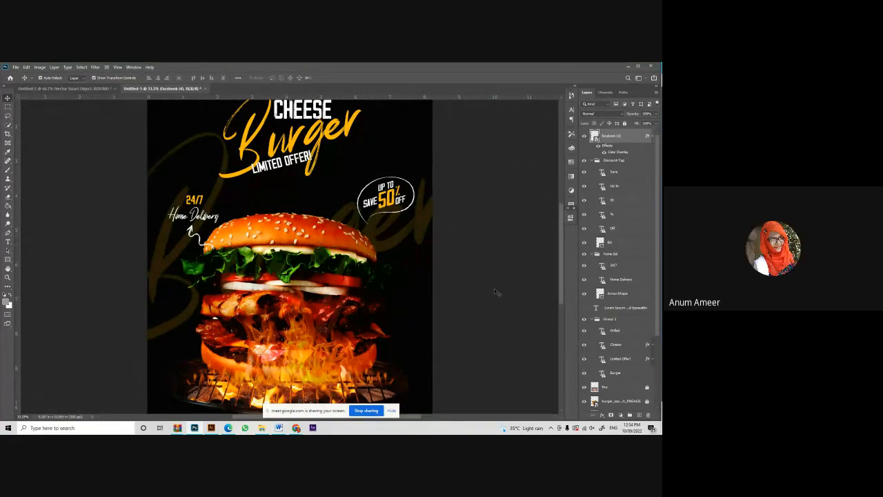
key(ctrl+minus)
key(ctrl+minus)
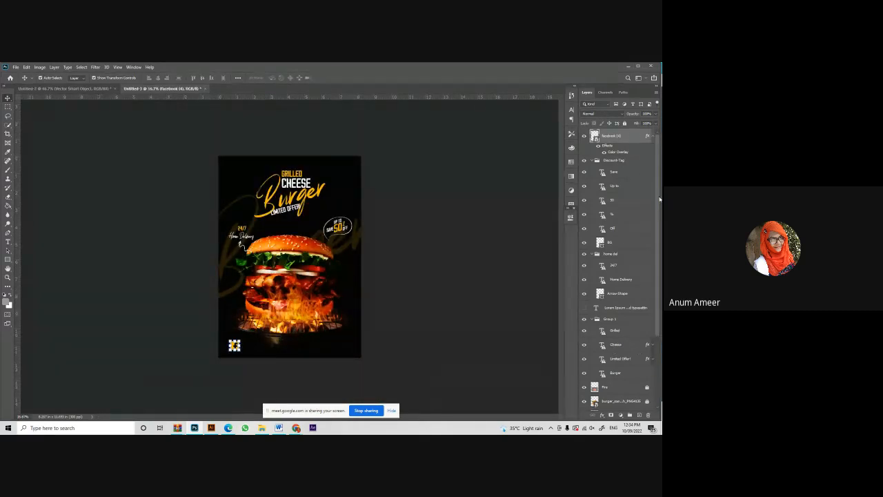
key(ctrl+plus)
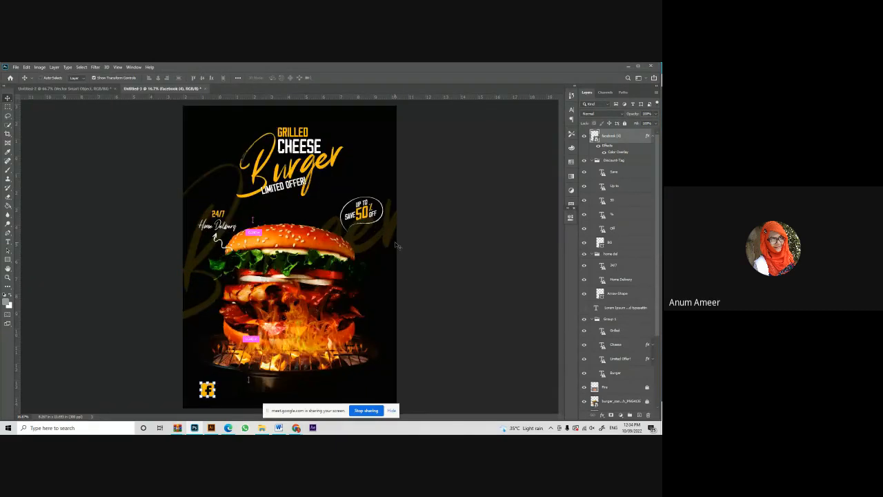
click(436, 201)
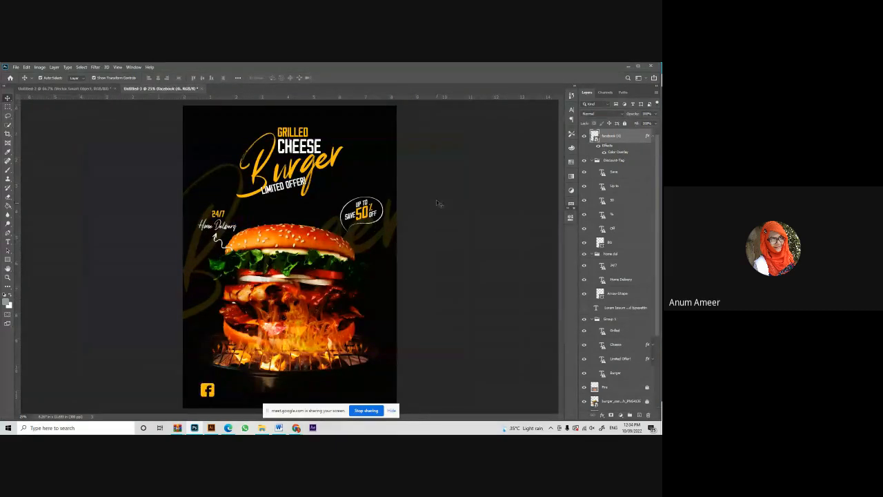
Move the Burger copy text layer above the Fire layer and raise its opacity to 100%.
click(367, 244)
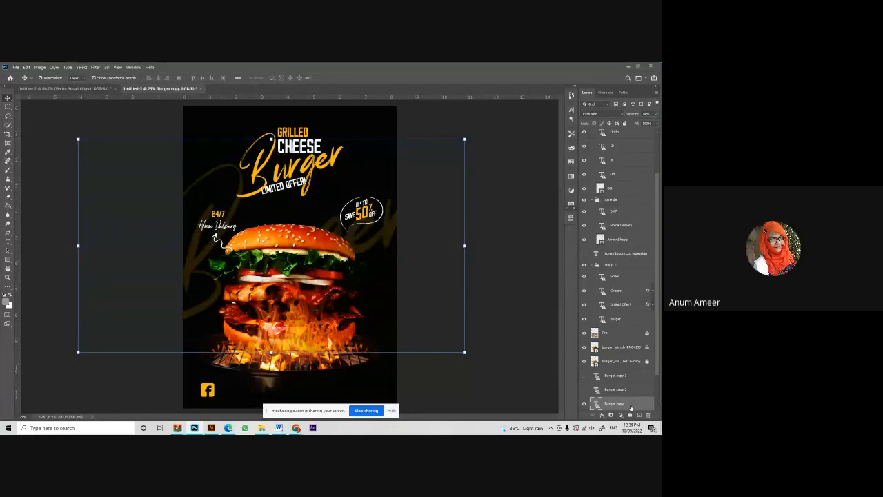
scroll(630, 406, down, 1)
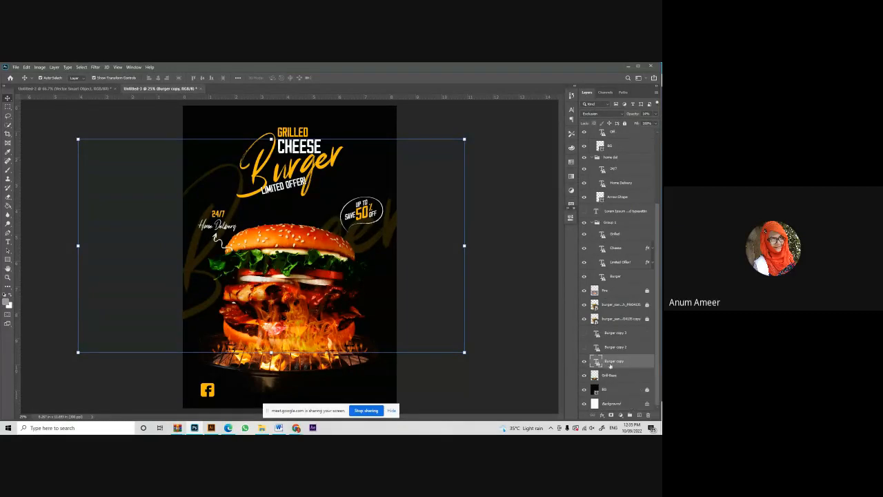
drag(611, 366, 610, 290)
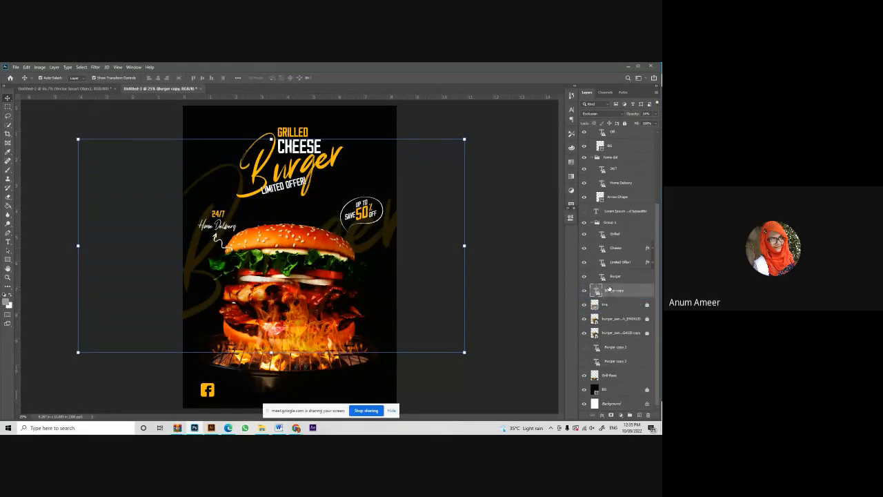
click(656, 114)
click(656, 123)
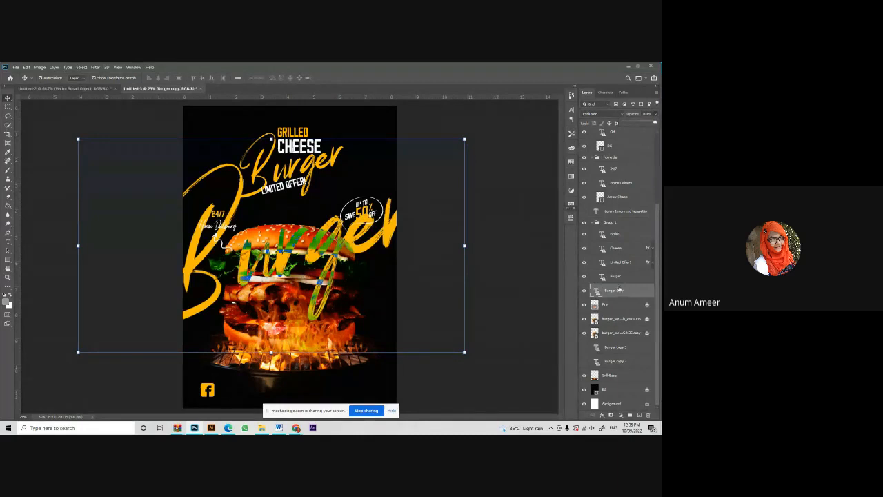
Change the blend mode of the Burger copy layer to Normal.
click(619, 291)
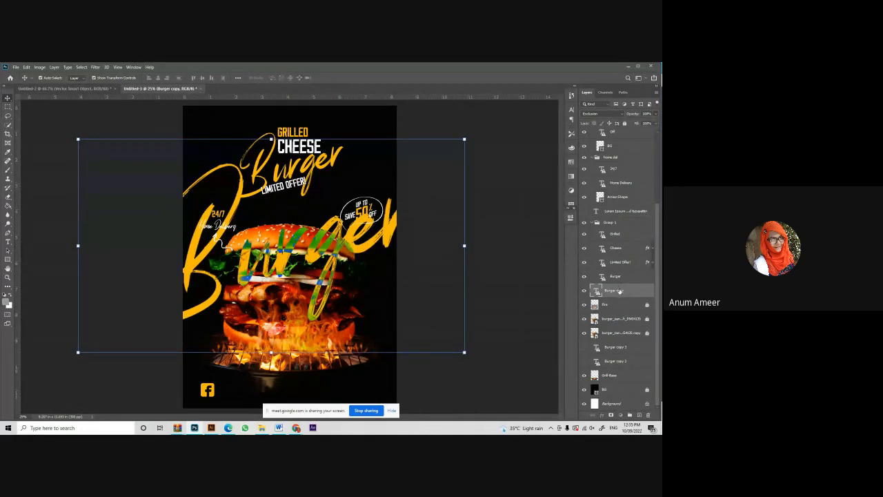
click(612, 113)
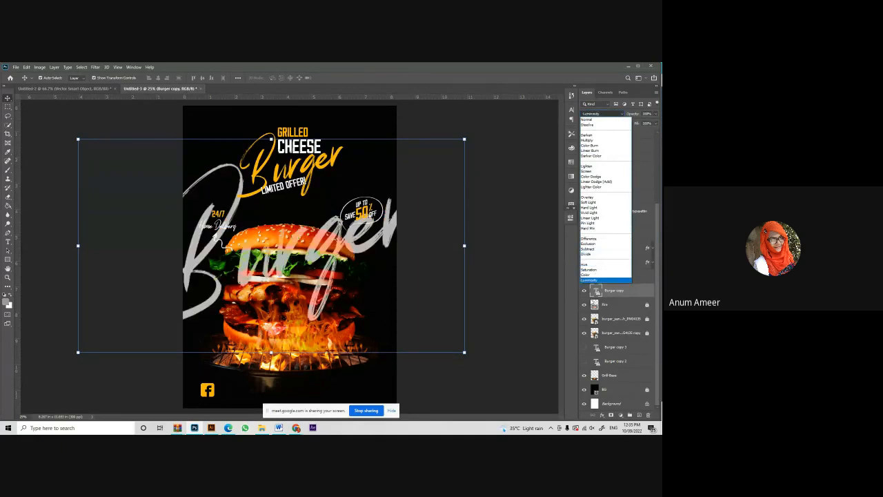
click(582, 123)
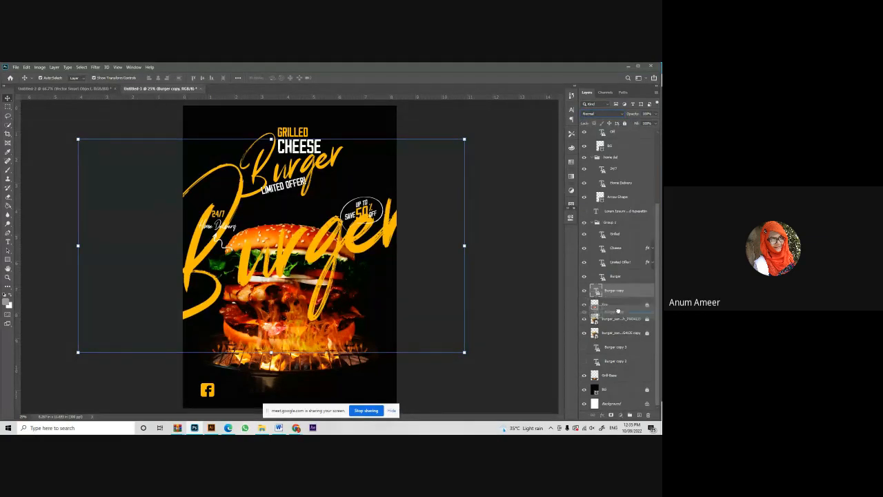
Move the Burger copy layer back beneath the burger images, directly above Grill Base, and check the settings of both burger image layers.
drag(623, 322, 624, 323)
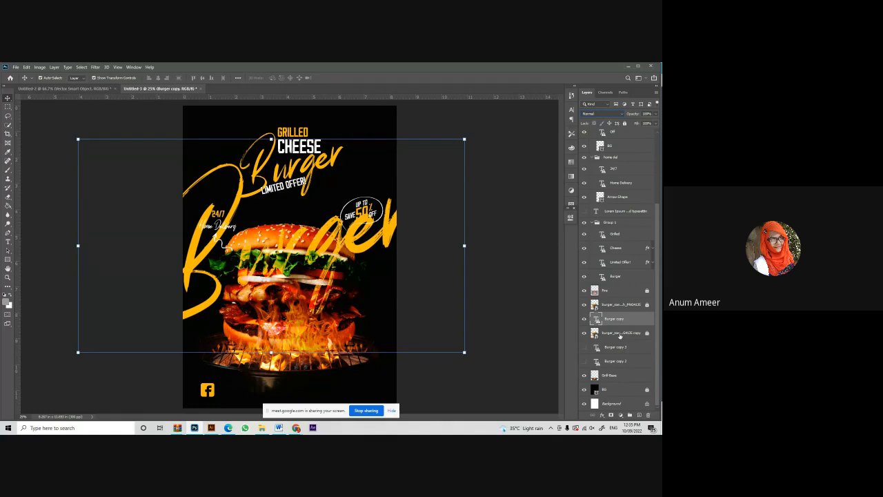
drag(624, 326, 629, 368)
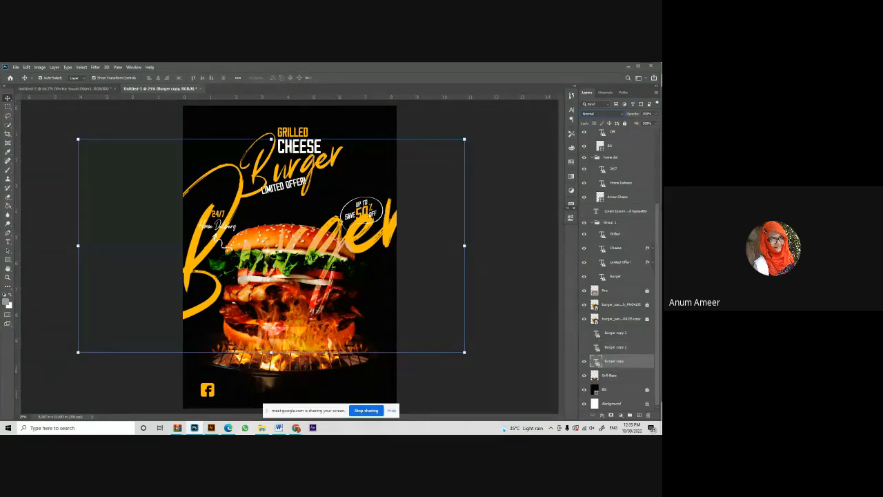
click(614, 319)
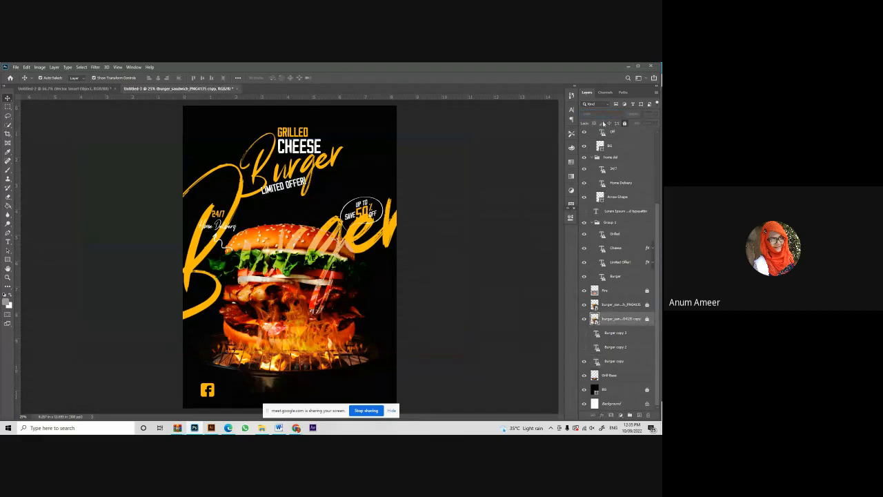
click(608, 305)
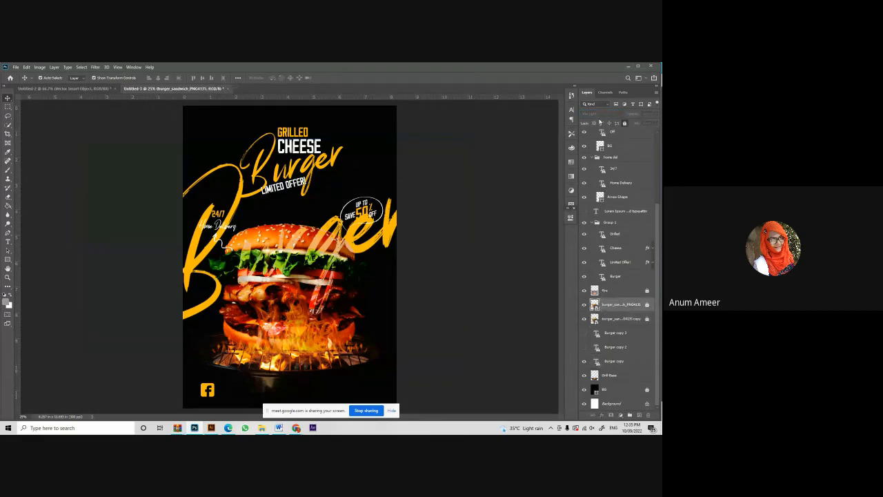
click(621, 360)
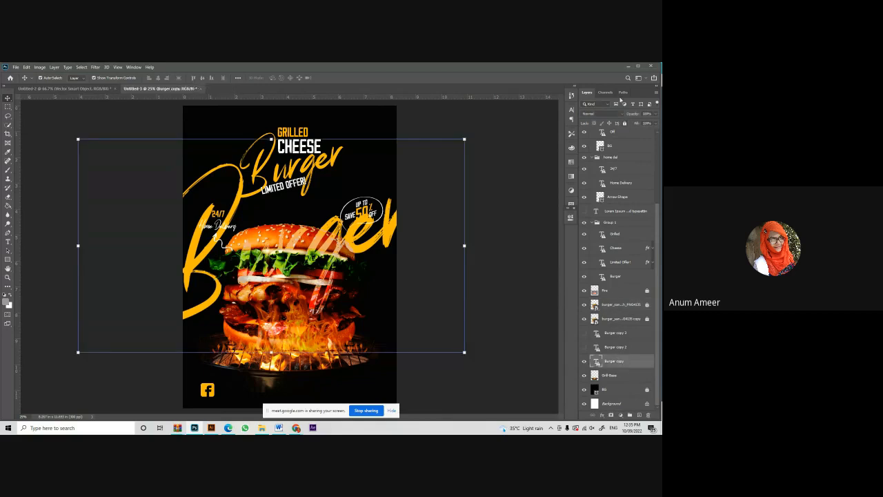
Lower the opacity of the Burger copy layer to about 49%.
click(659, 116)
drag(653, 124, 631, 123)
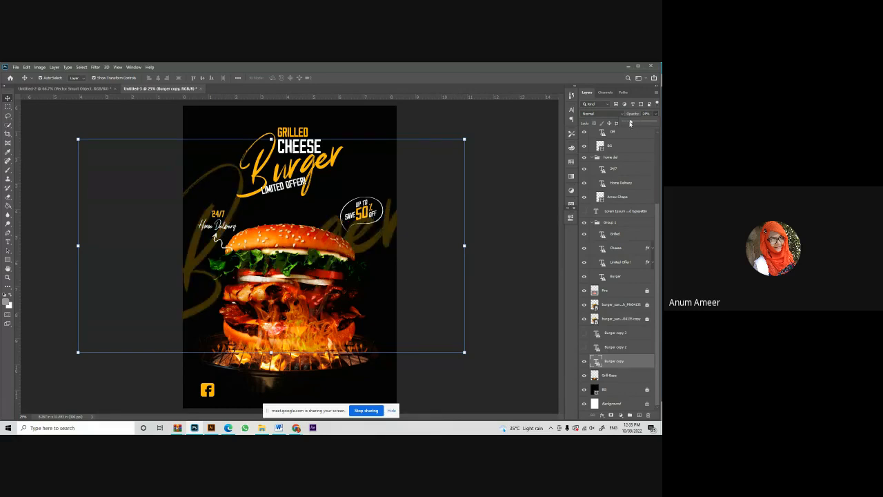
drag(630, 123, 640, 124)
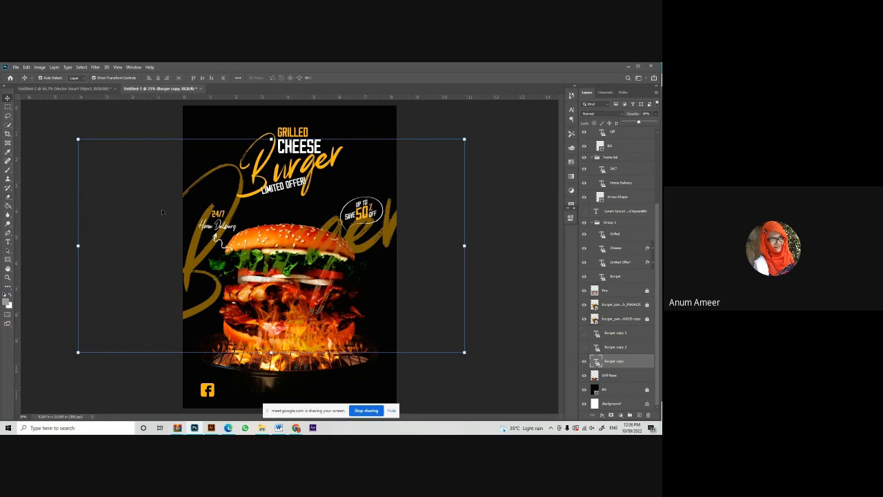
Try rasterizing the Burger copy text layer and erasing the lettering that shows through the burger with an enlarged Soft Round eraser.
click(7, 198)
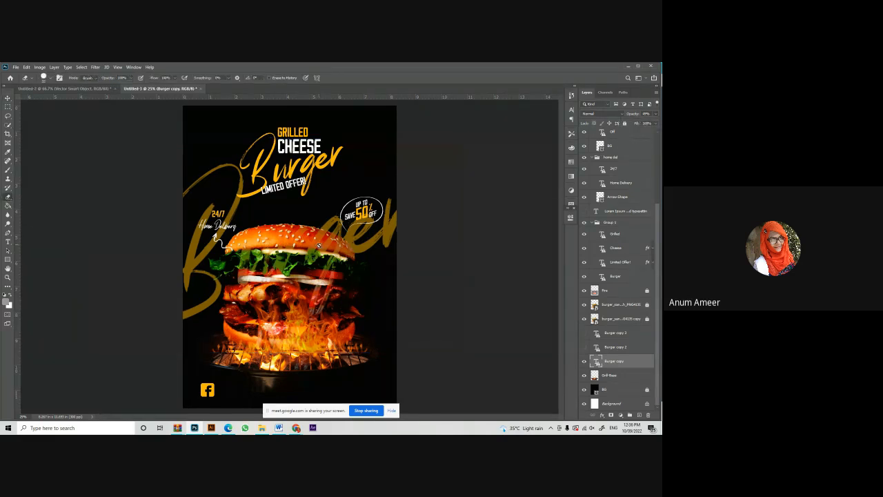
click(329, 247)
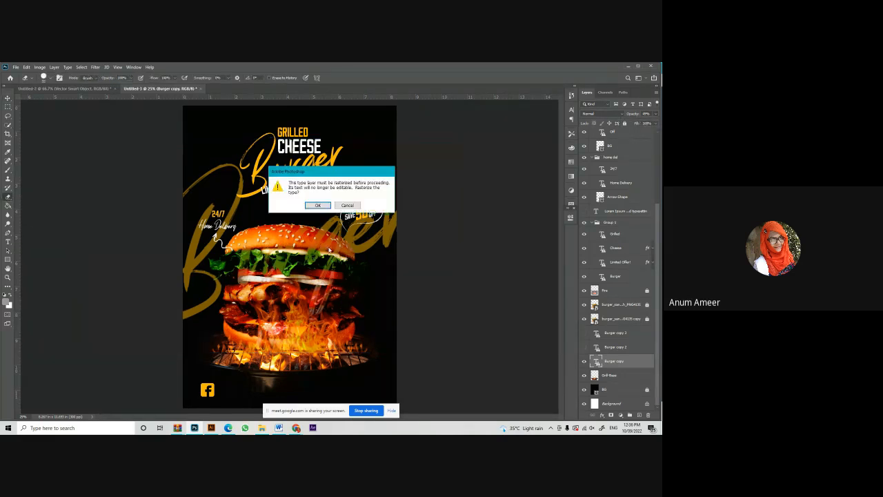
click(326, 205)
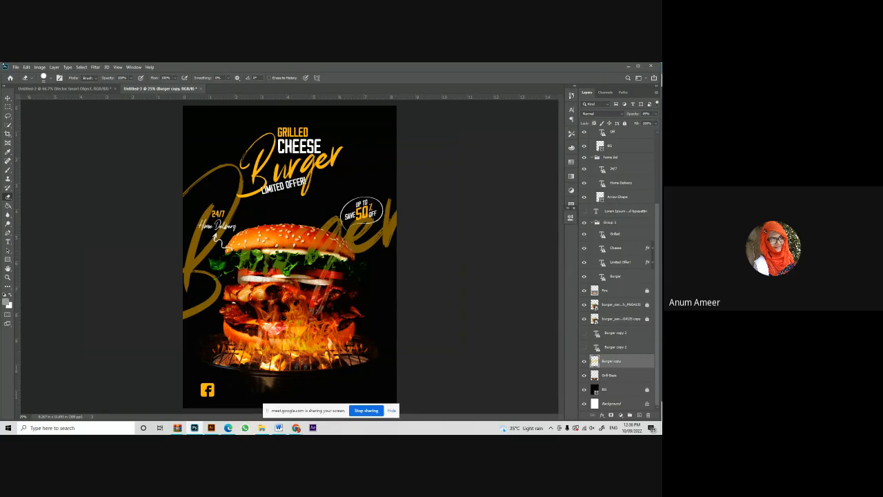
click(46, 77)
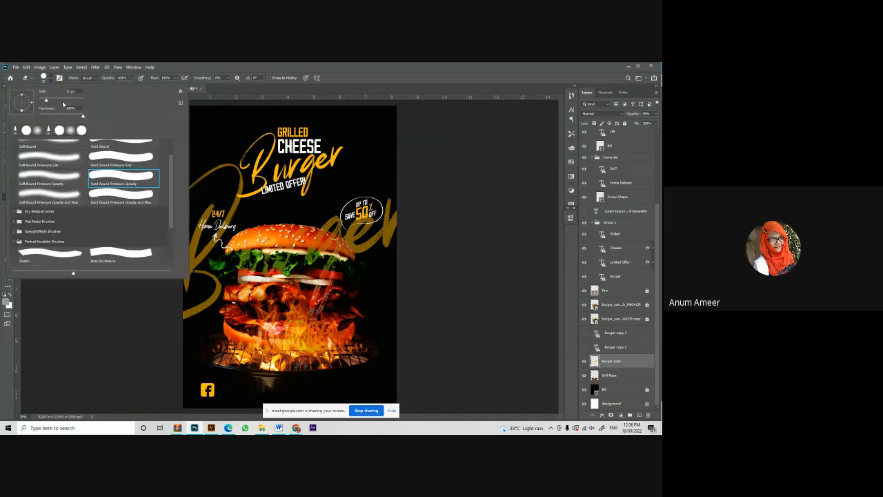
click(38, 141)
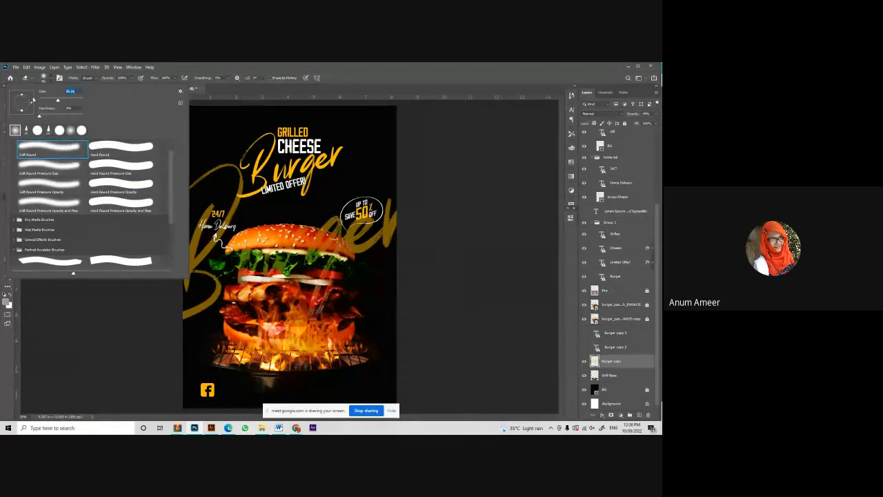
click(70, 101)
click(74, 101)
click(249, 258)
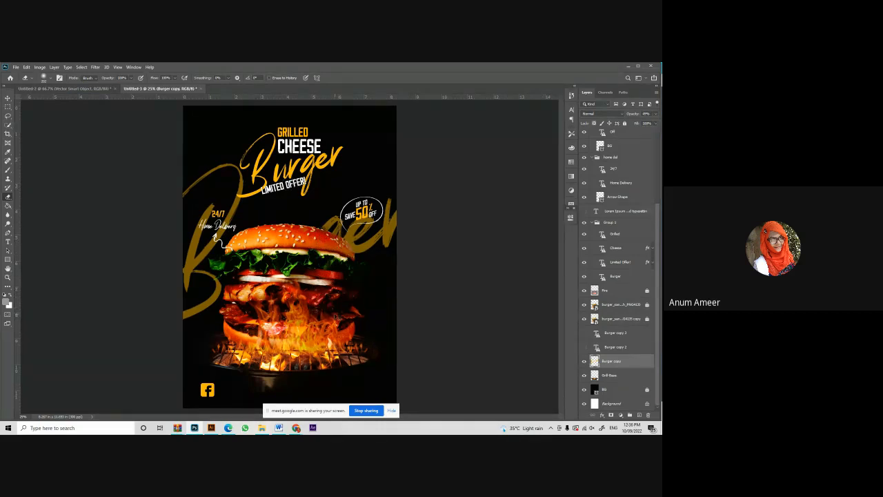
Undo the erasing and rasterizing of the Burger copy layer, along with its preceding opacity and layer order changes.
key(ctrl+z)
key(ctrl+z)
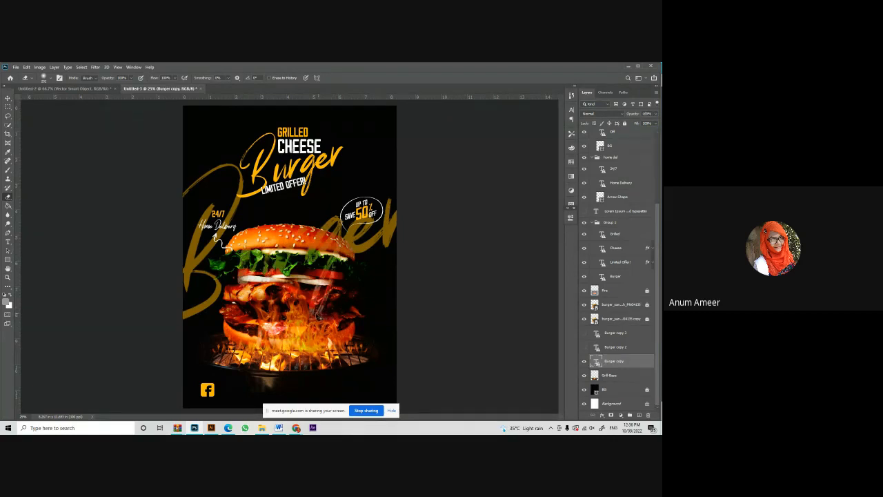
key(ctrl+z)
key(ctrl+z)
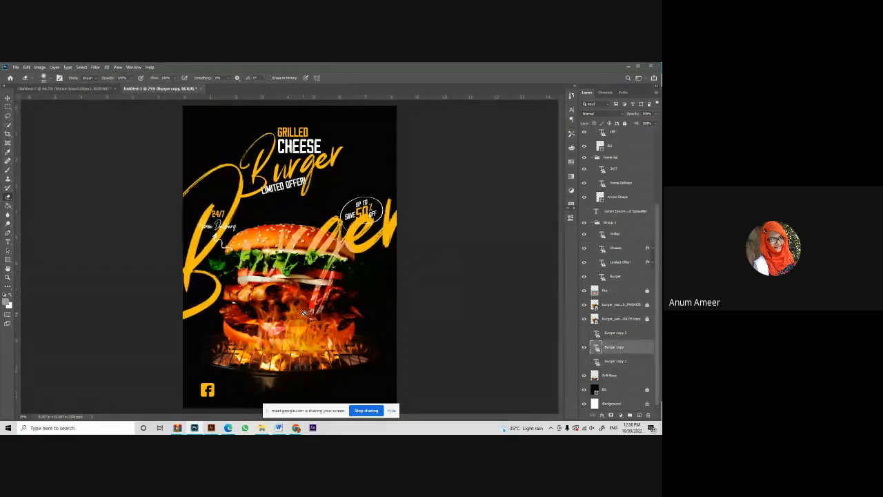
Lower the opacity of the Burger copy text layer to about 17% and deselect it.
key(v)
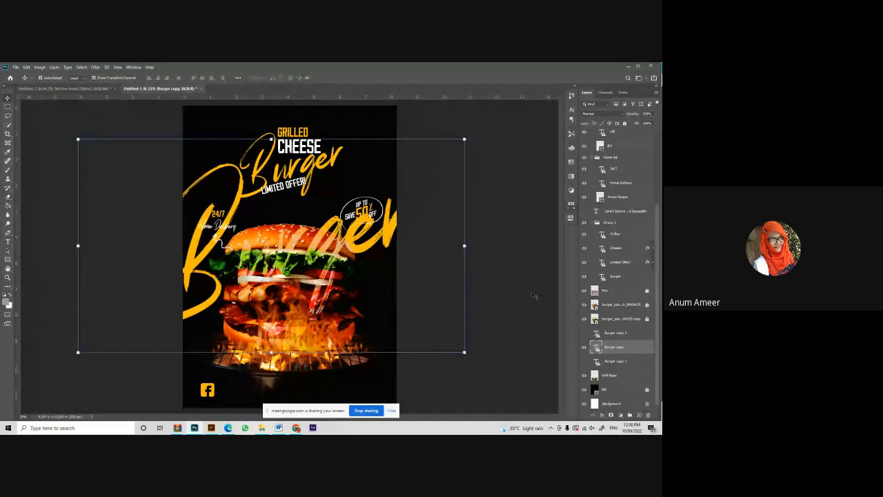
click(655, 120)
drag(642, 122, 629, 123)
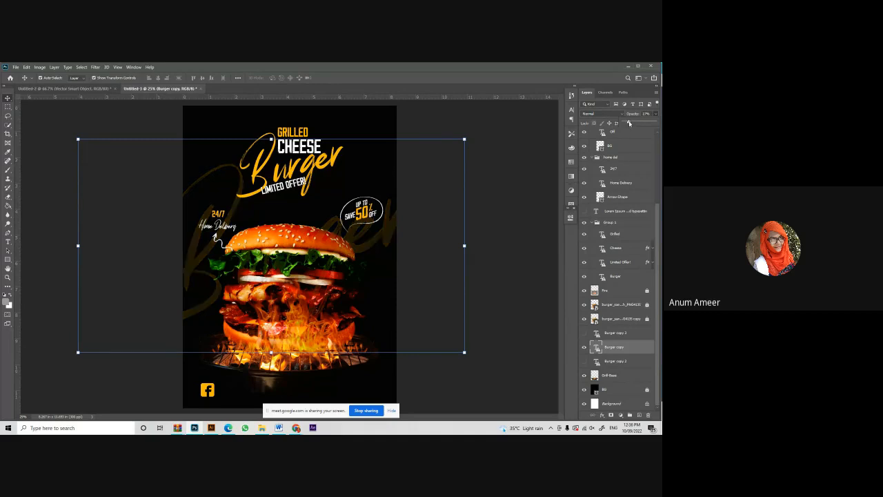
click(543, 169)
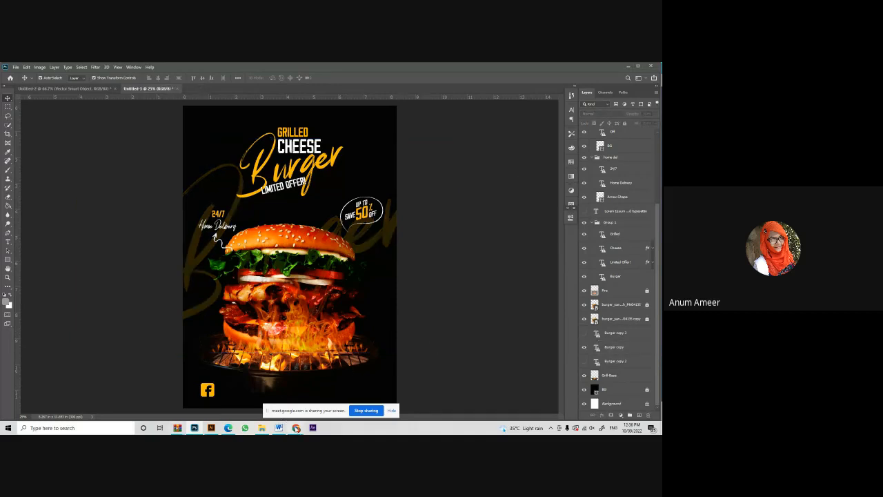
Switch to Flaticon in the browser, dismiss the attribution pop-up, search for instagram icons, and check the Facebook icon on the Photoshop flyer.
click(296, 428)
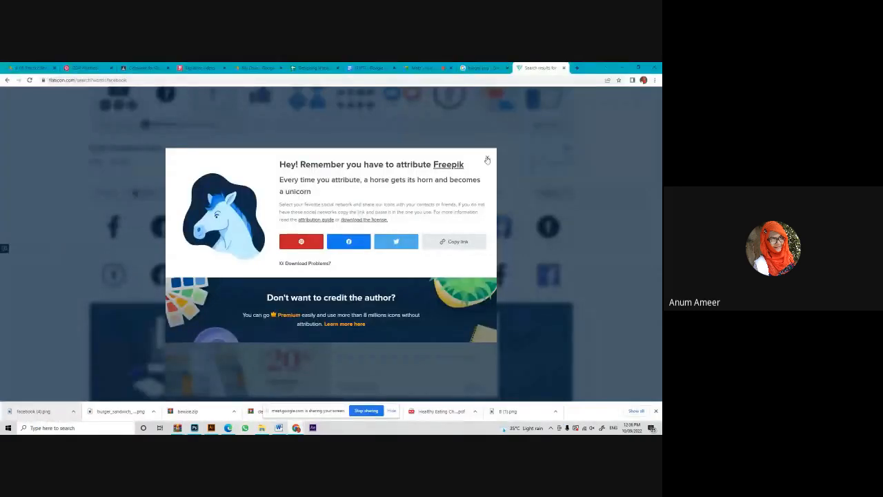
click(487, 157)
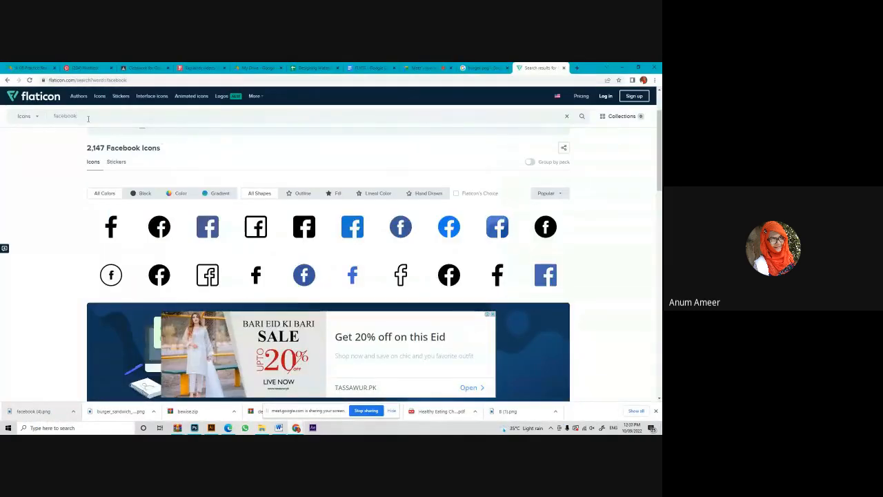
drag(87, 118, 2, 126)
key(BackSpace)
text(insta)
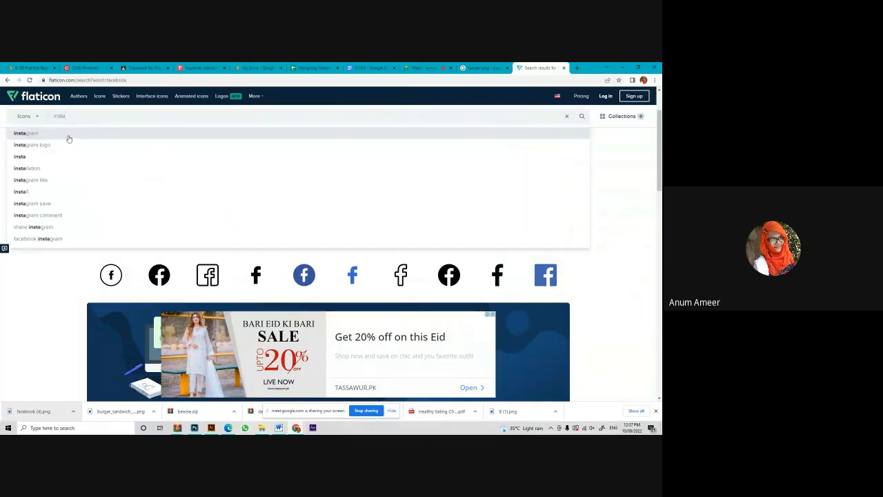
click(66, 136)
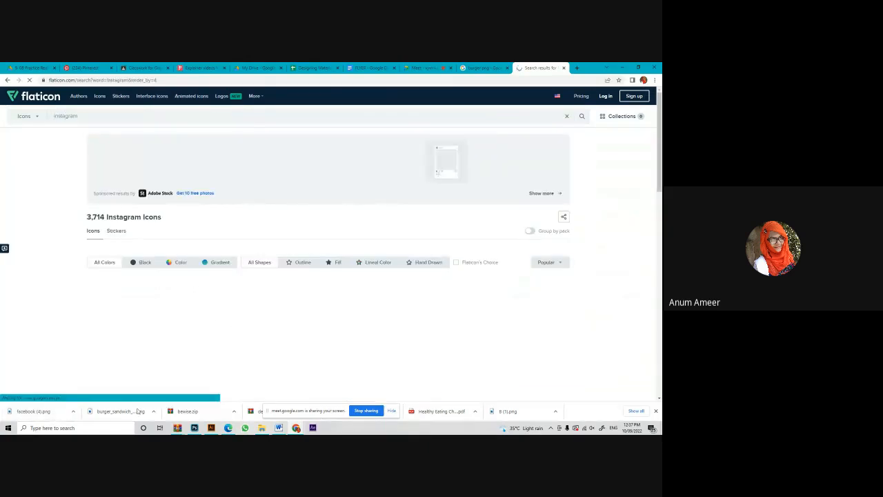
click(194, 428)
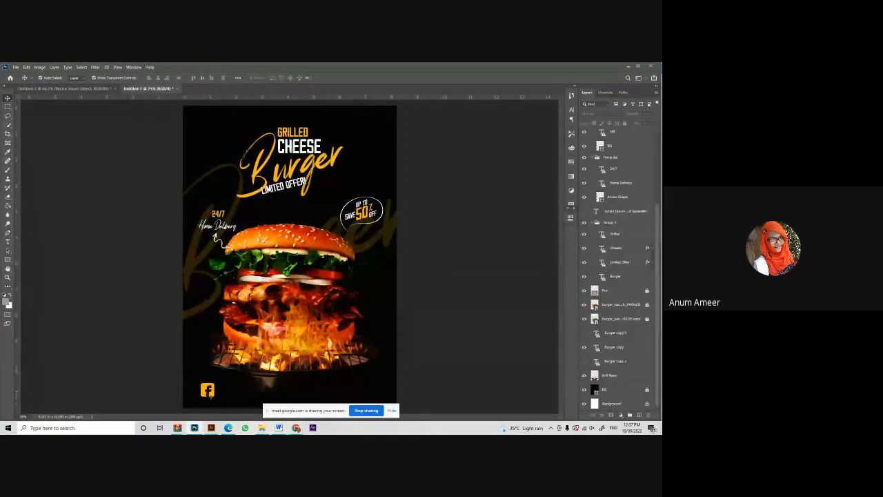
click(298, 428)
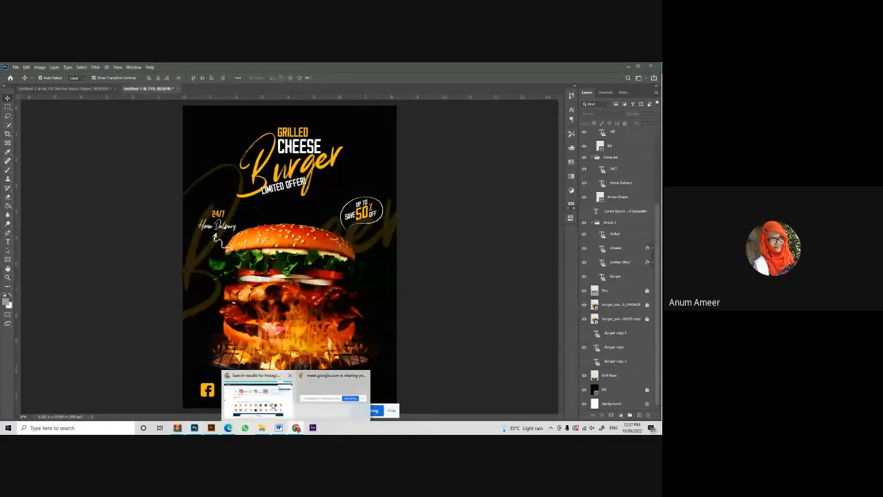
Switch to the browser's Flaticon results and download the solid black rounded-square Instagram icon as a PNG.
click(264, 397)
scroll(366, 294, down, 3)
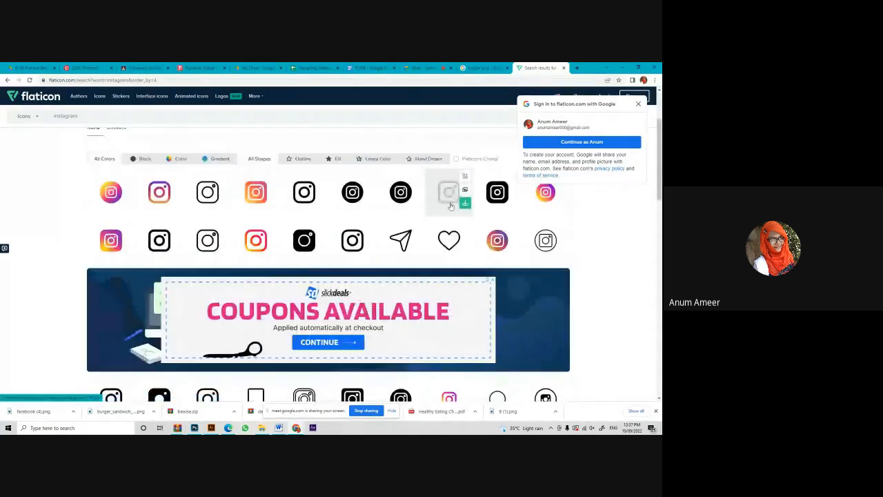
click(492, 199)
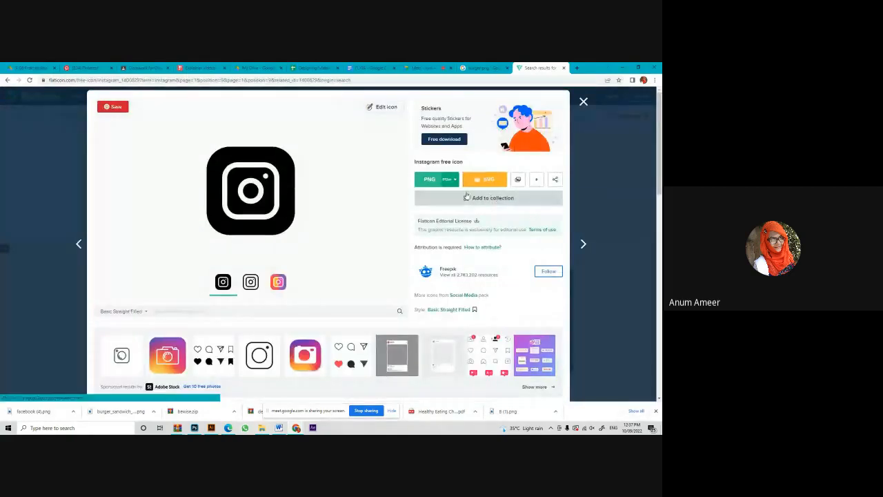
click(429, 181)
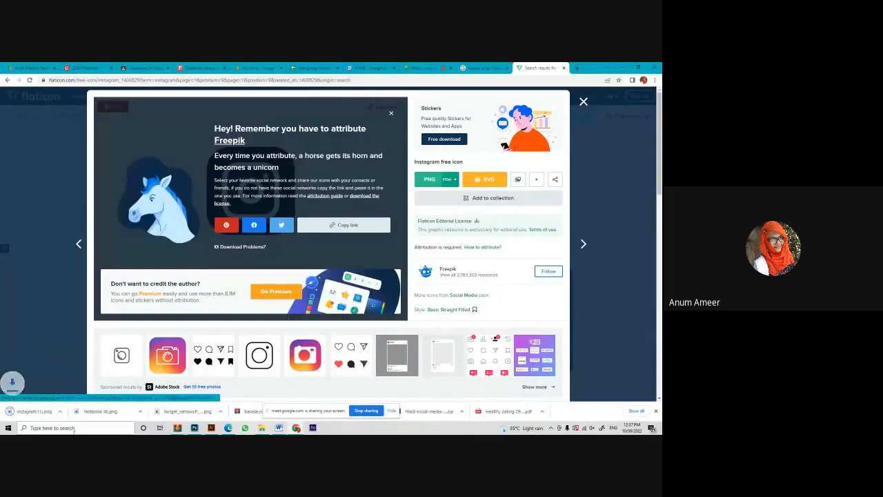
Return to Photoshop and place the downloaded Instagram PNG into the burger poster.
click(196, 428)
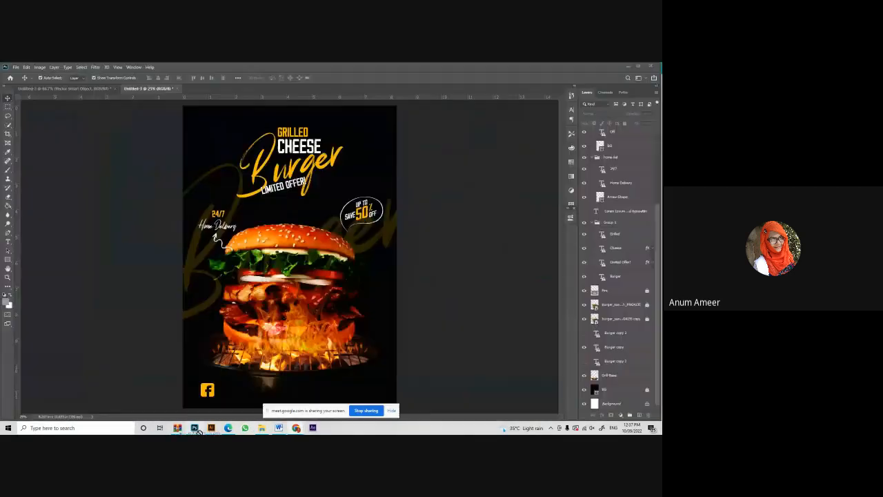
drag(198, 431, 345, 217)
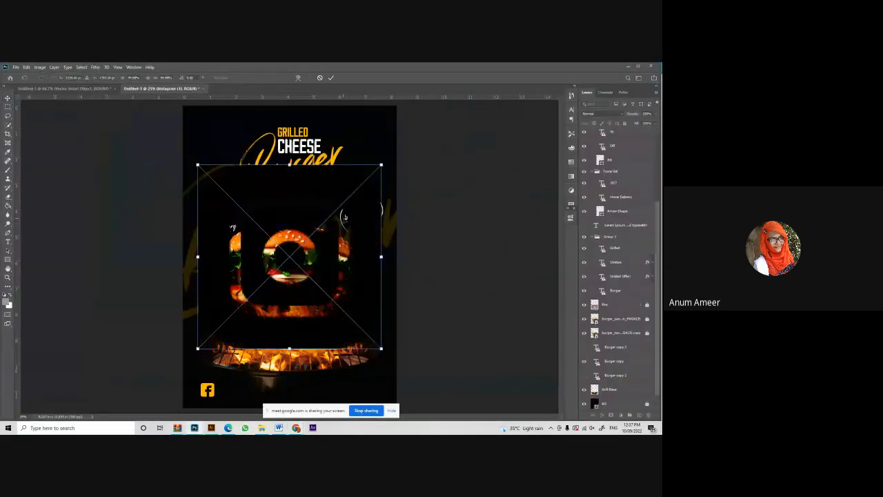
click(333, 79)
Group the Instagram and Facebook layers, name the group Icon, and collapse the Discount Tag group.
scroll(613, 246, up, 5)
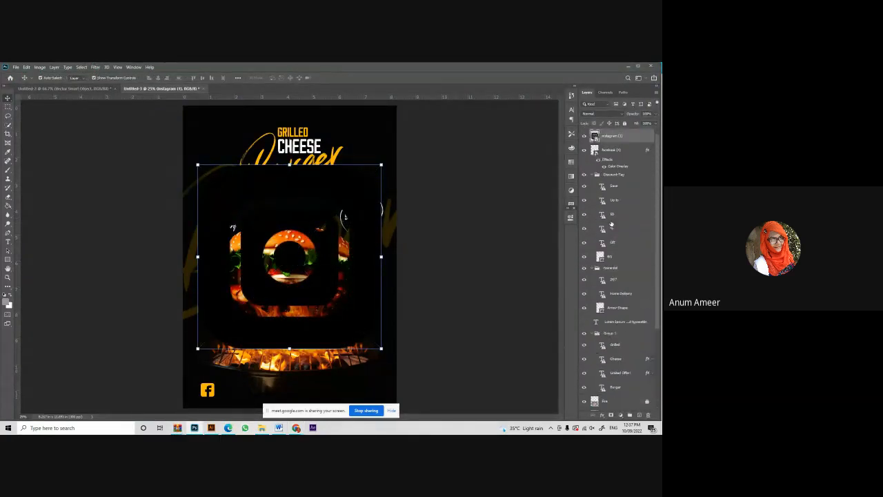
click(616, 151)
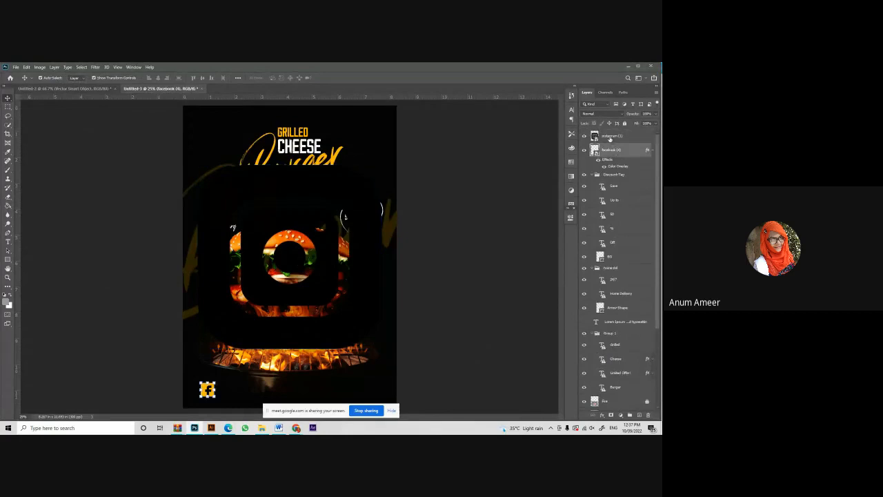
shift+click(610, 137)
key(ctrl)
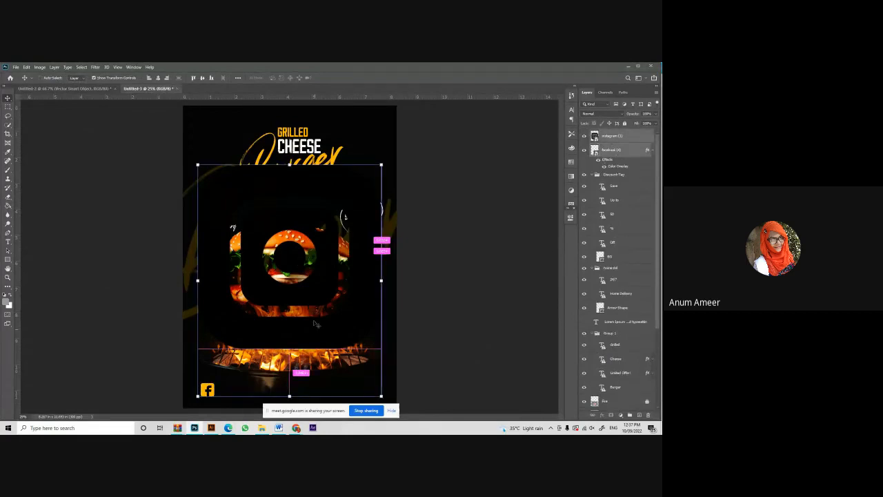
key(ctrl+g)
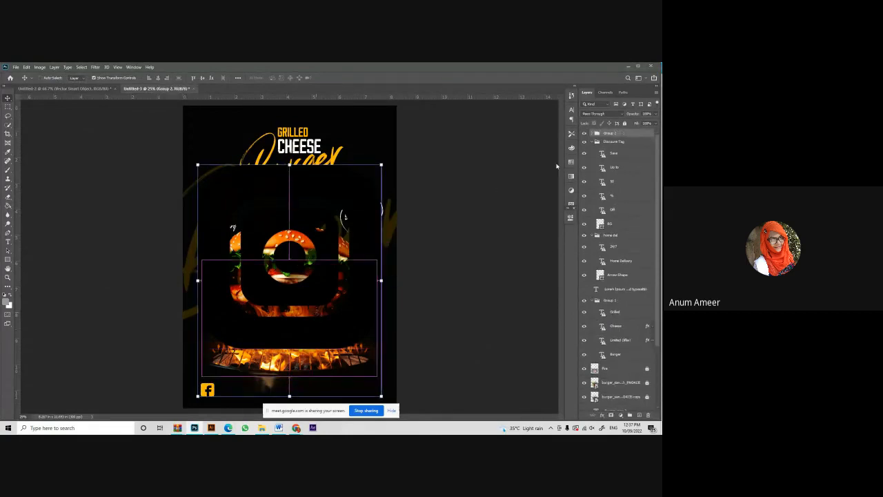
double_click(610, 132)
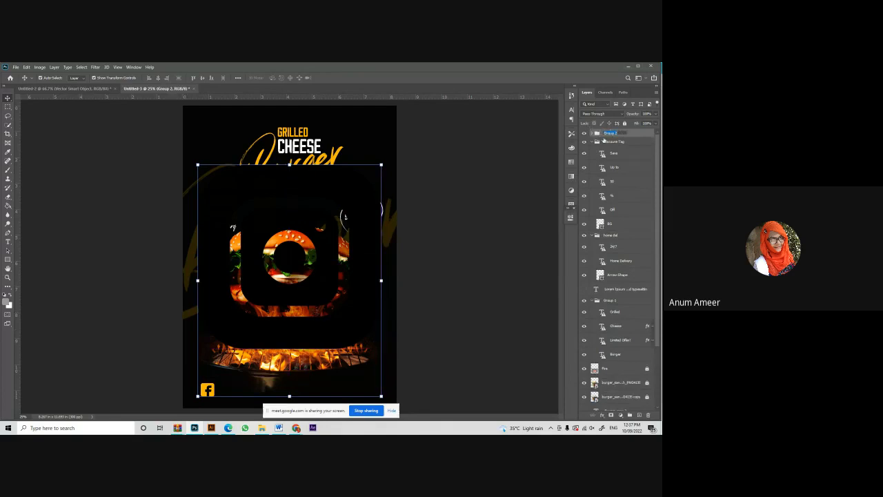
text(s)
key(Return)
click(596, 141)
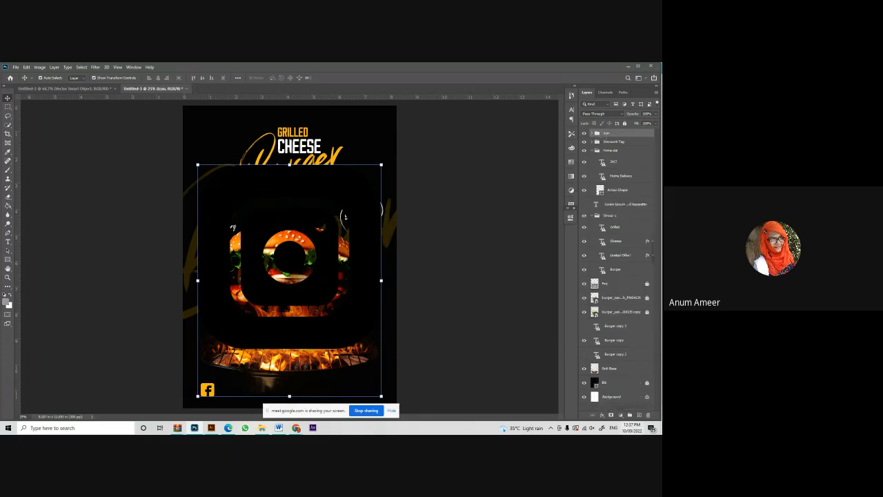
Apply a yellow-orange Color Overlay at 100% opacity to the Icon group.
click(602, 416)
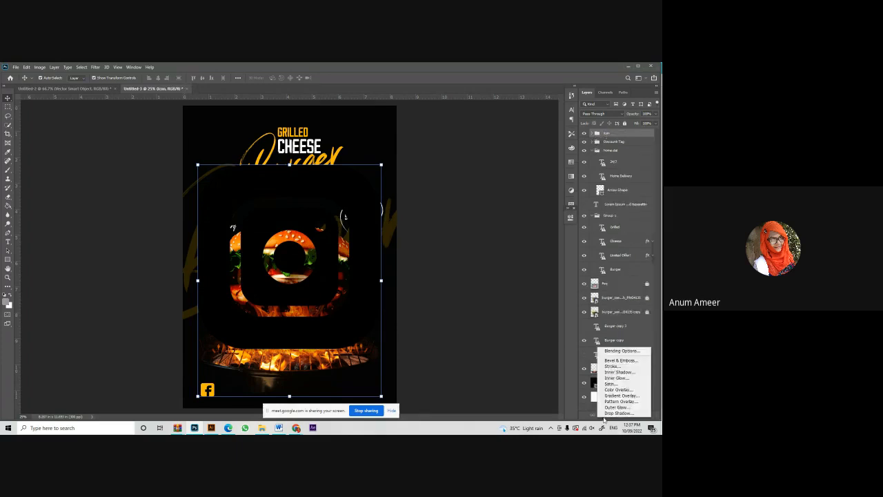
click(617, 389)
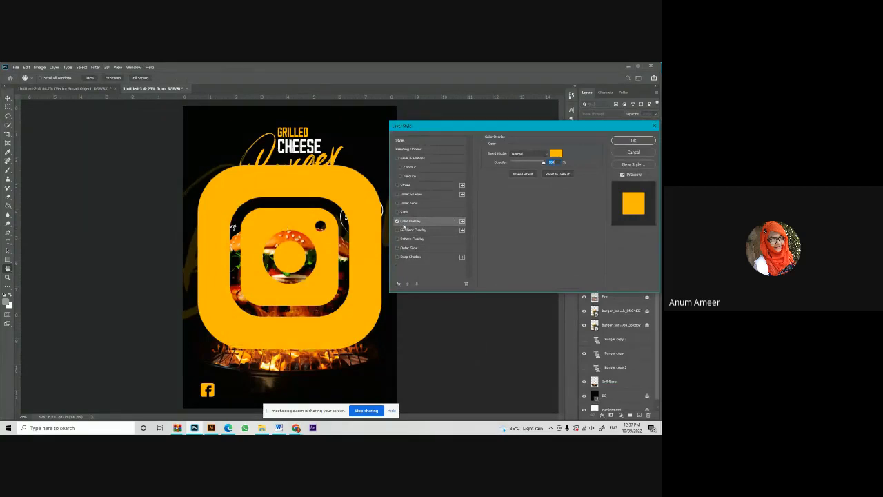
click(634, 140)
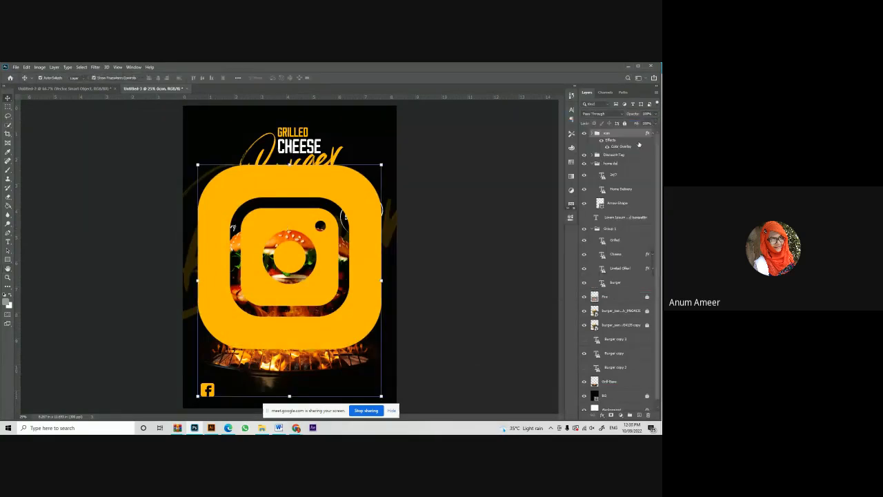
Scale the oversized Instagram icon down to a small square above the Facebook icon.
click(320, 245)
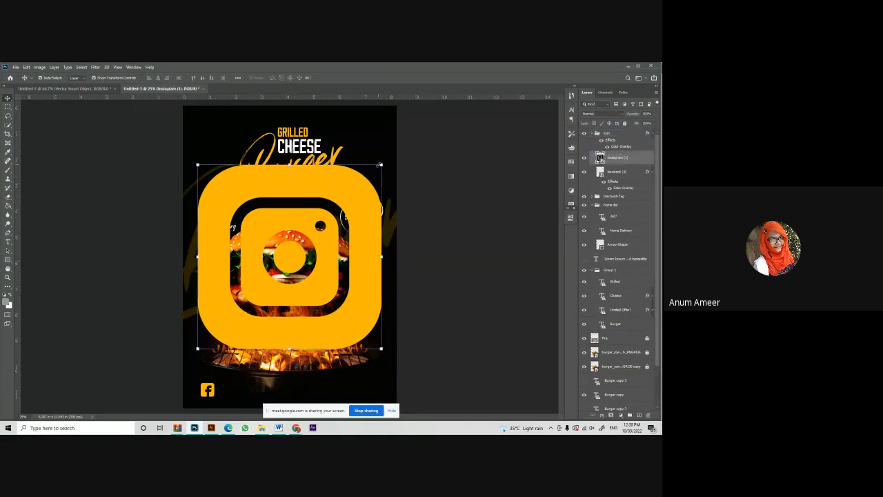
drag(372, 166, 222, 317)
click(332, 78)
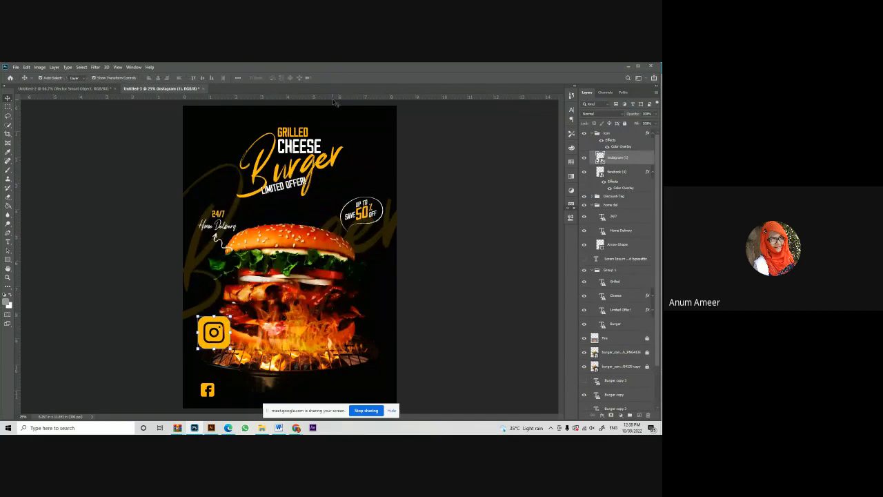
Add horizontal guides along the bottom and top edges of the Facebook icon.
drag(333, 100, 303, 394)
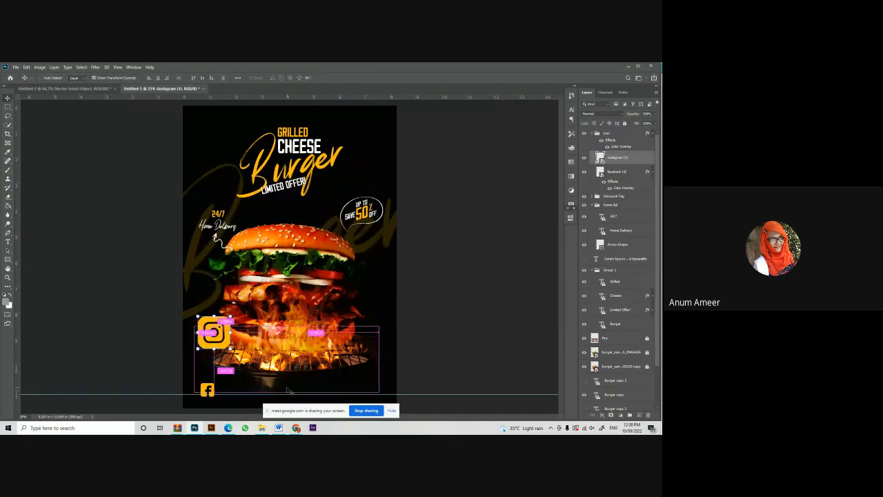
key(ctrl+plus)
key(ctrl+plus)
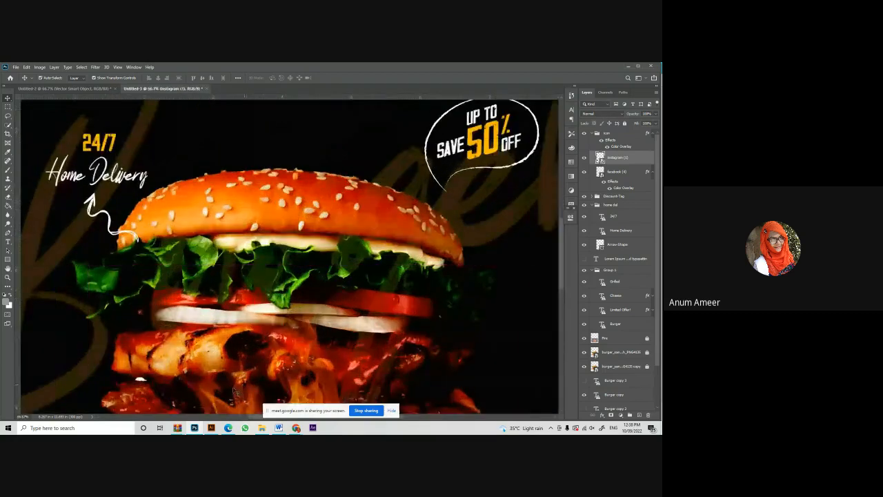
key(ctrl+plus)
scroll(490, 265, down, 5)
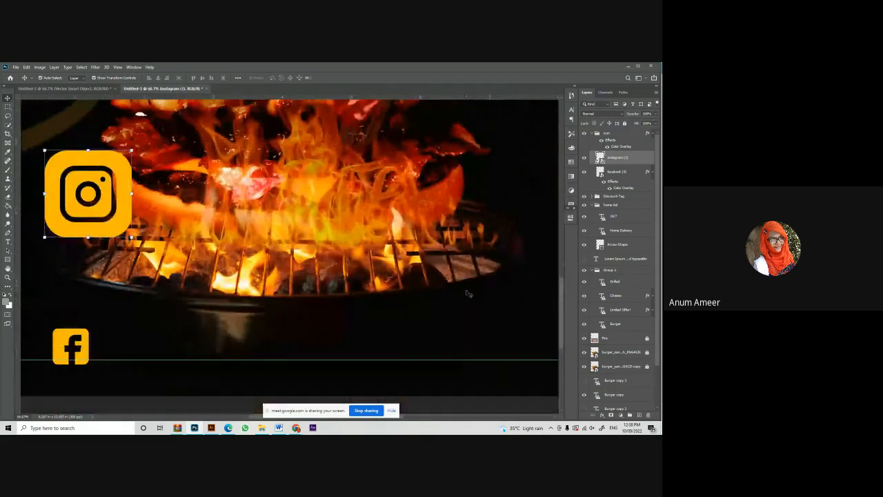
drag(200, 343, 200, 348)
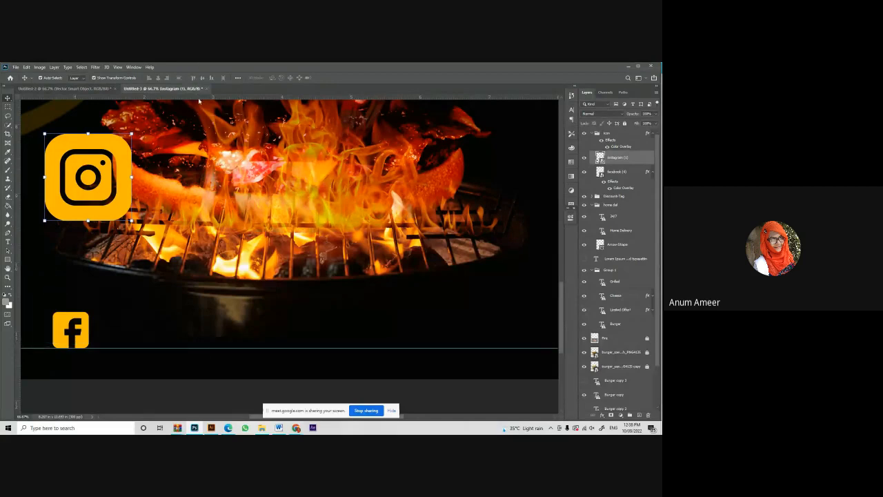
drag(198, 100, 165, 311)
Scale the Facebook icon down to less than half its size, keeping its lower-left corner on the bottom guide.
click(81, 323)
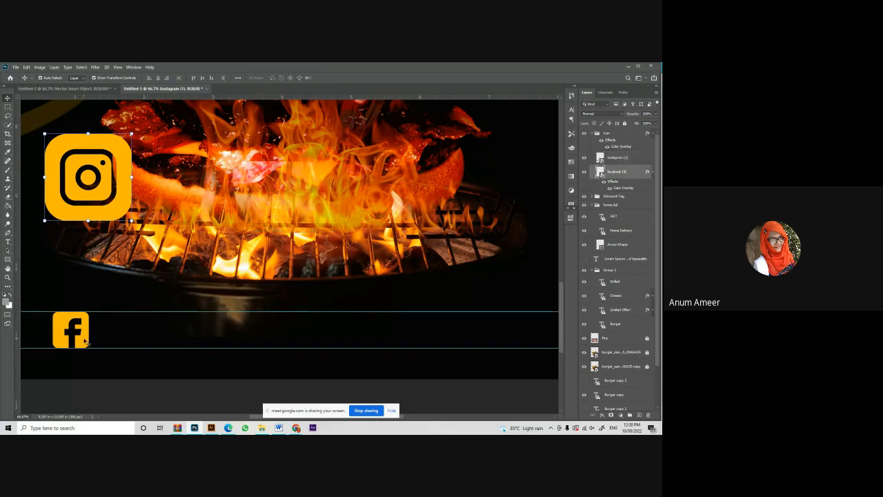
drag(88, 312, 68, 332)
click(330, 78)
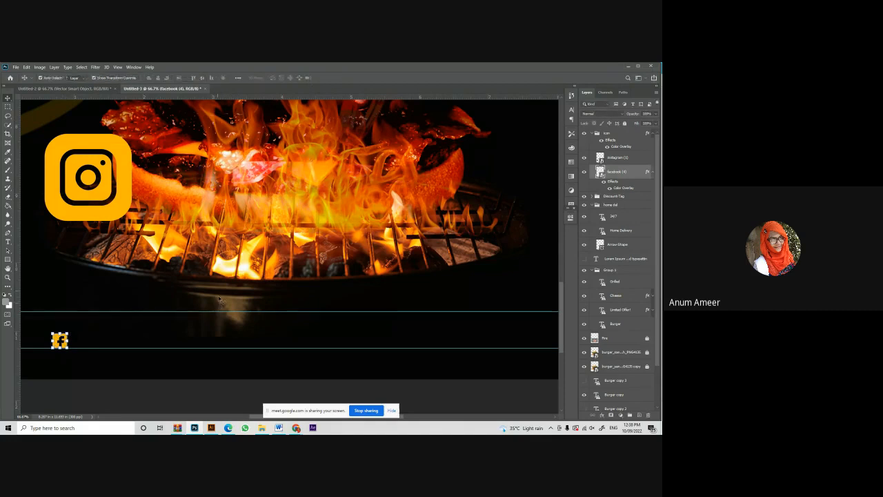
Lower the upper guide to the Facebook icon's top edge and move the Instagram icon beside it onto the lower guide.
click(221, 313)
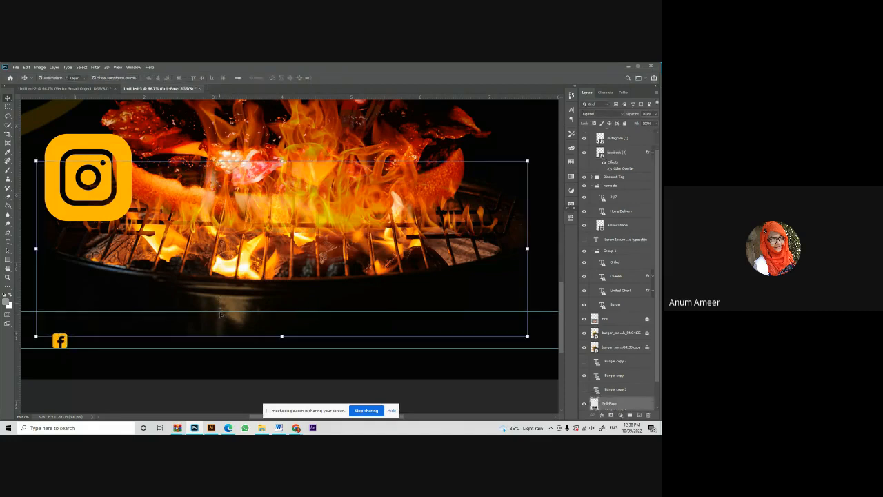
drag(221, 311, 218, 333)
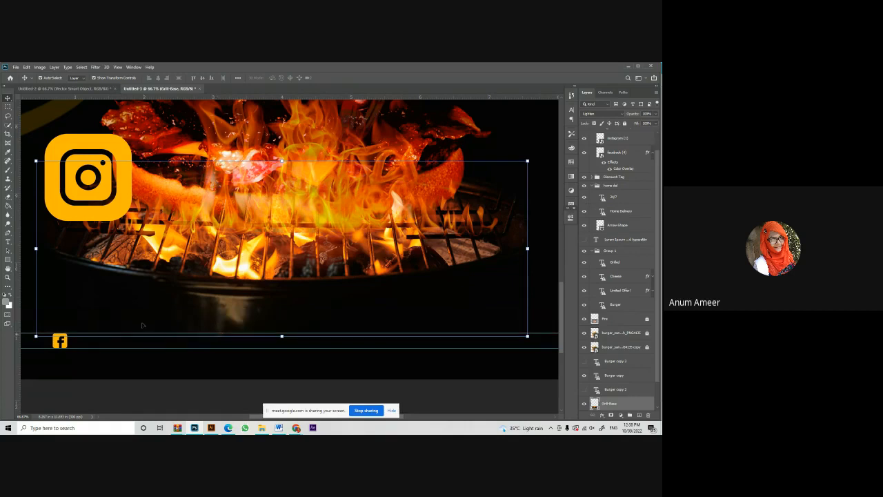
drag(123, 179, 164, 295)
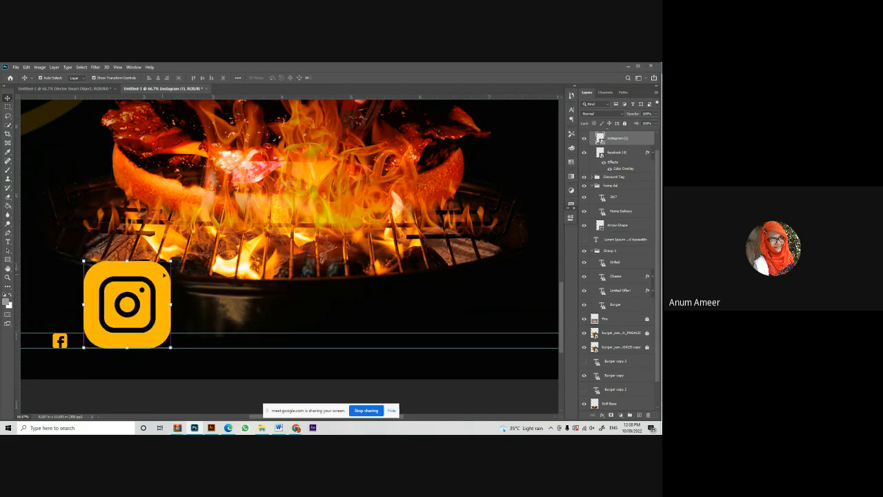
click(117, 67)
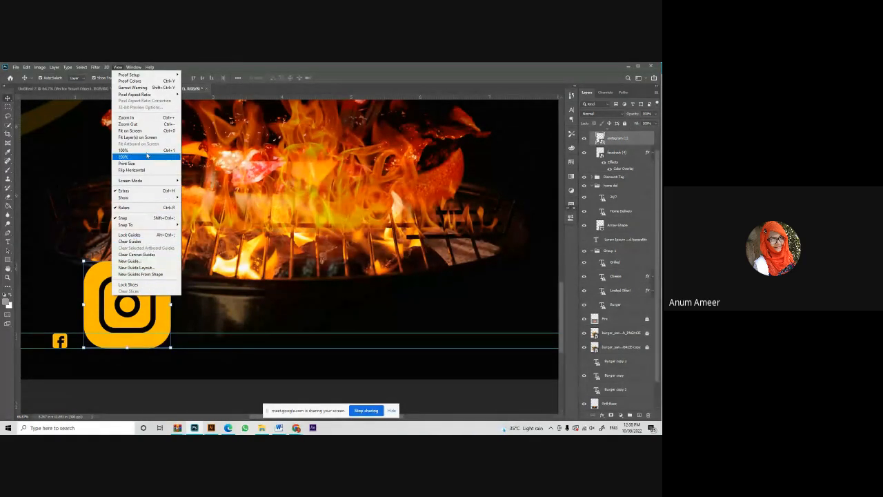
mouse_move(134, 68)
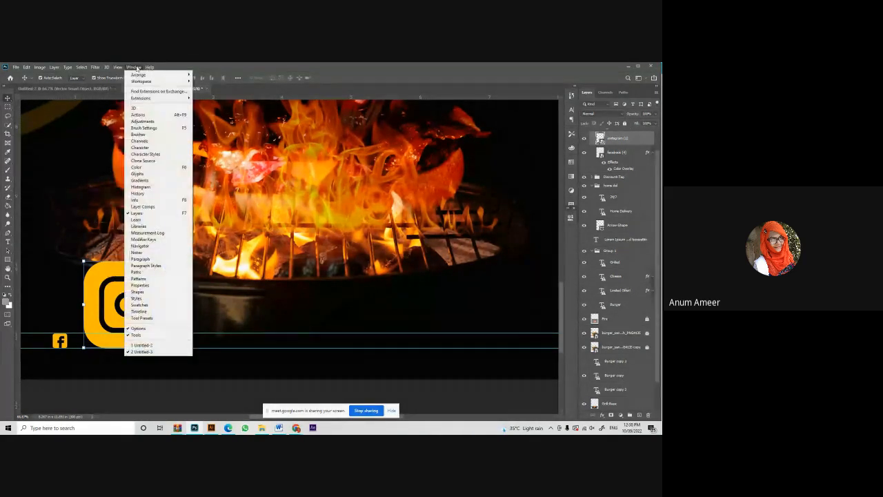
click(252, 368)
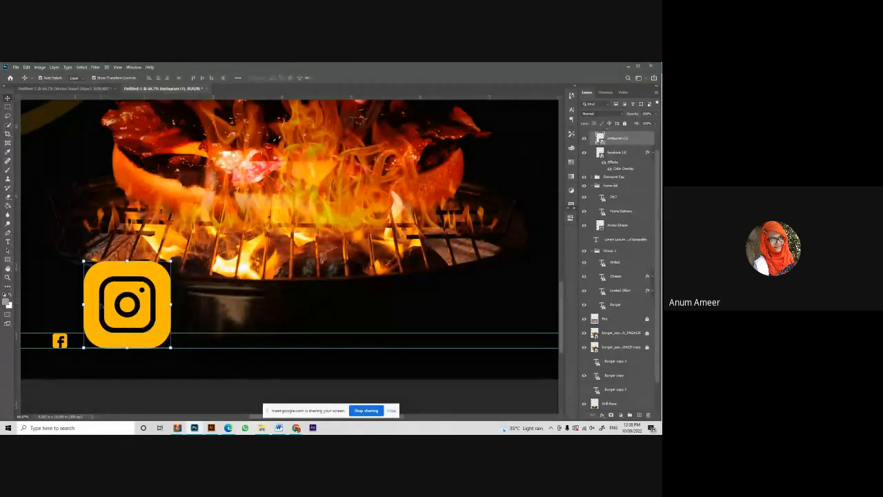
Scale the Instagram icon down to fit between the two guides and move it closer to the Facebook icon.
click(180, 270)
click(158, 342)
drag(171, 262, 109, 342)
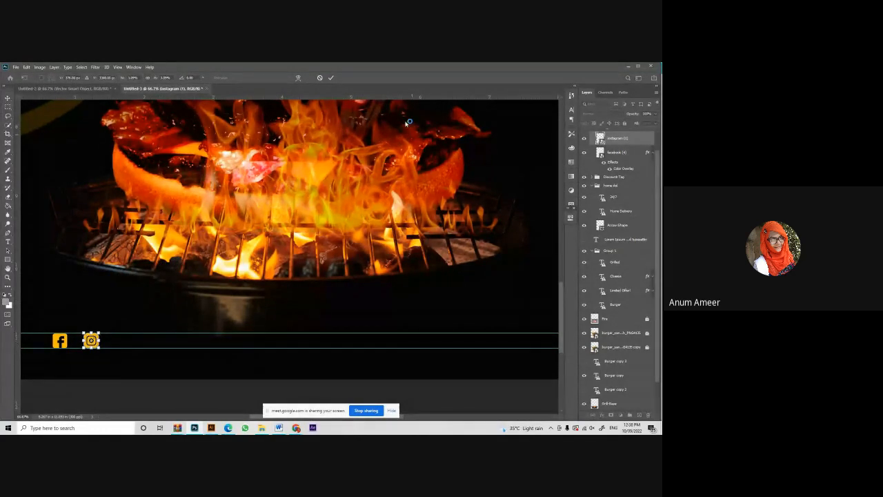
click(330, 78)
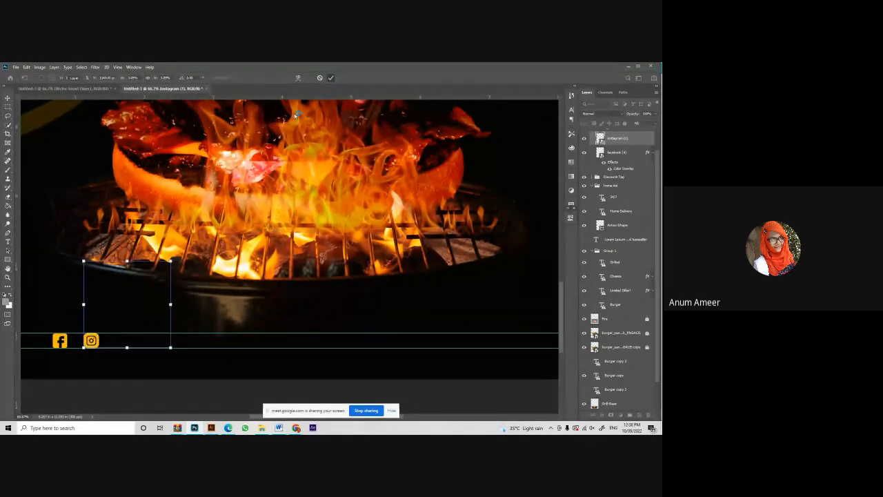
mouse_move(95, 344)
mouse_down()
mouse_move(80, 345)
mouse_move(87, 349)
mouse_up()
click(94, 341)
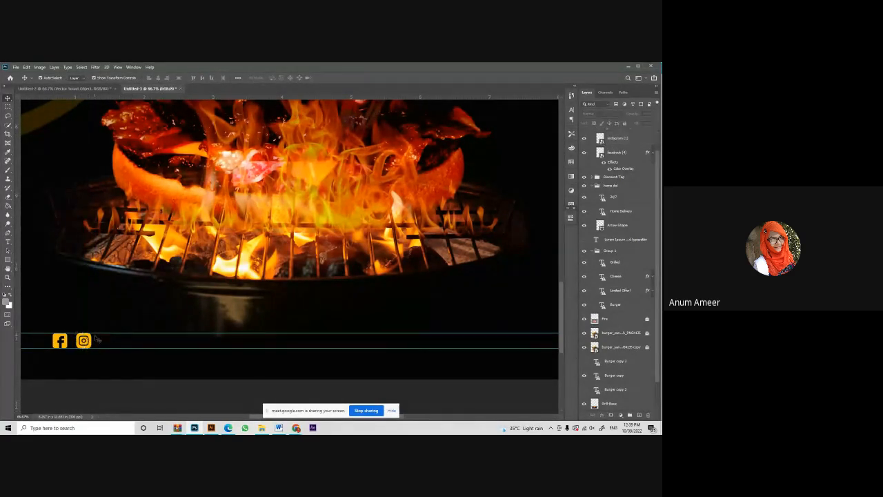
Add a paragraph text box about 2.43 in wide beside the Instagram icon along the guides, keeping the placeholder text.
click(8, 241)
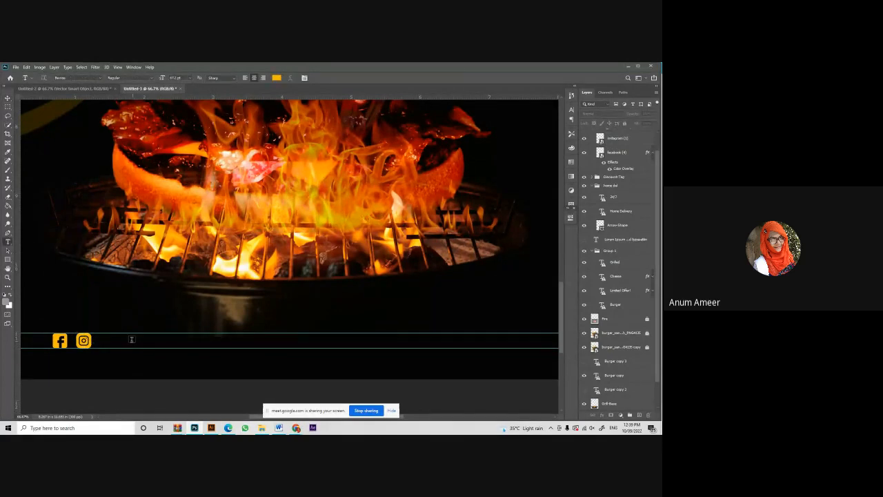
drag(129, 335, 247, 351)
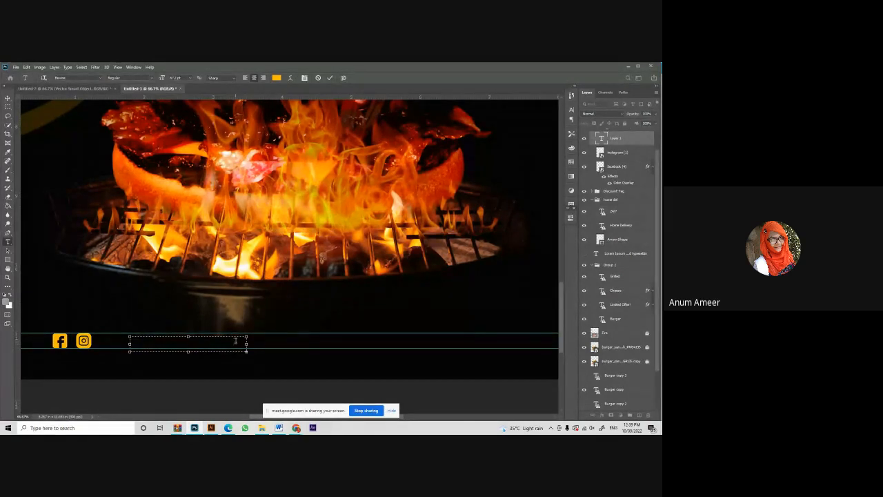
drag(246, 344, 297, 343)
click(570, 218)
click(330, 77)
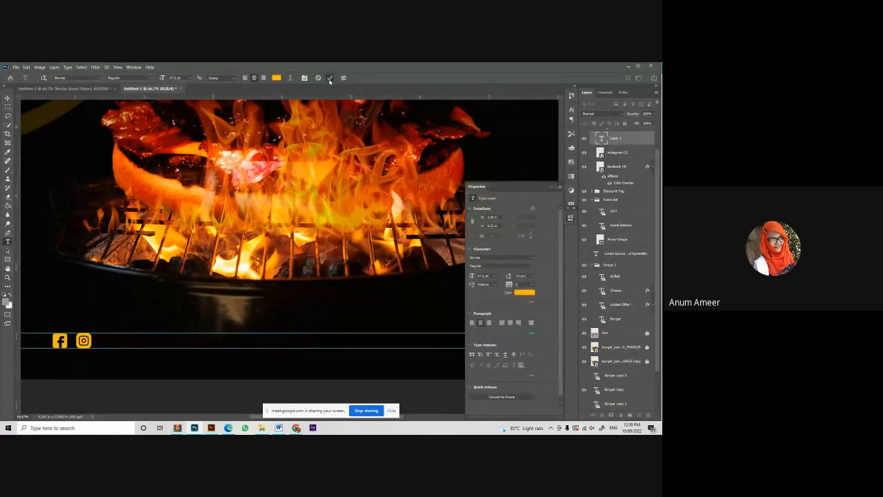
click(8, 97)
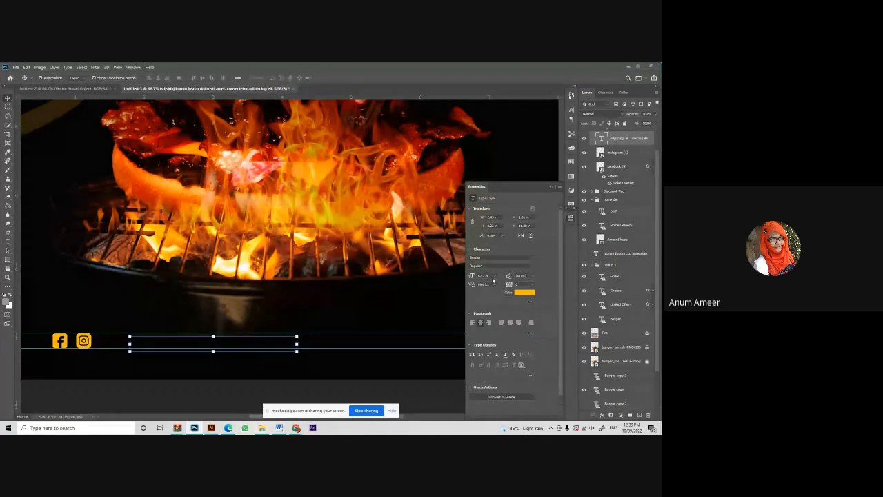
Set the placeholder text beside the Instagram icon to 6 pt Gotham Rounded Medium, extending its text box upward.
click(494, 276)
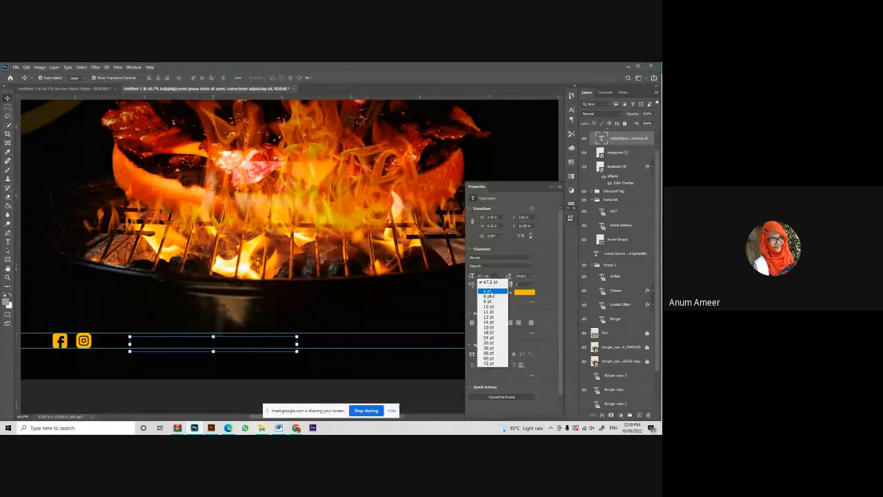
click(490, 292)
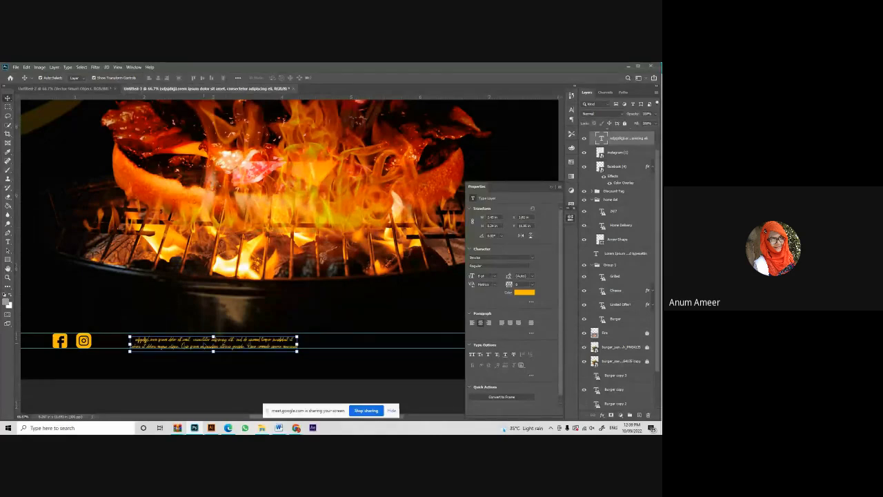
drag(204, 344, 207, 343)
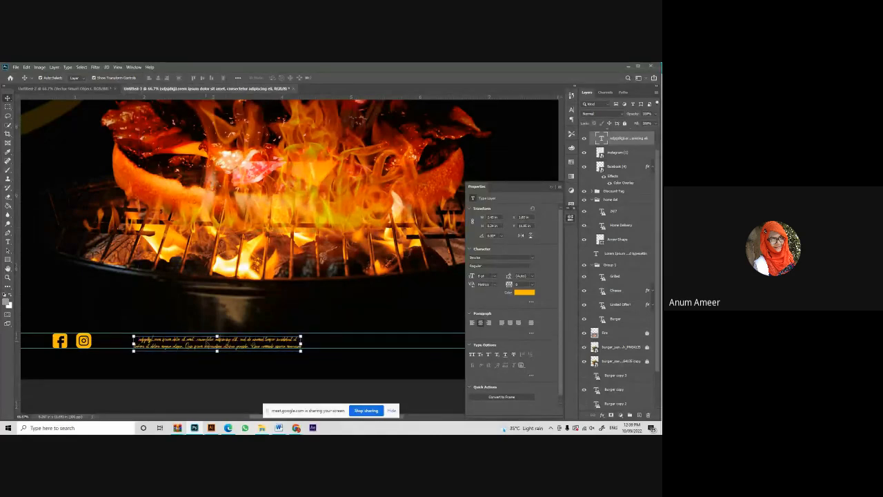
double_click(219, 338)
drag(216, 330, 217, 296)
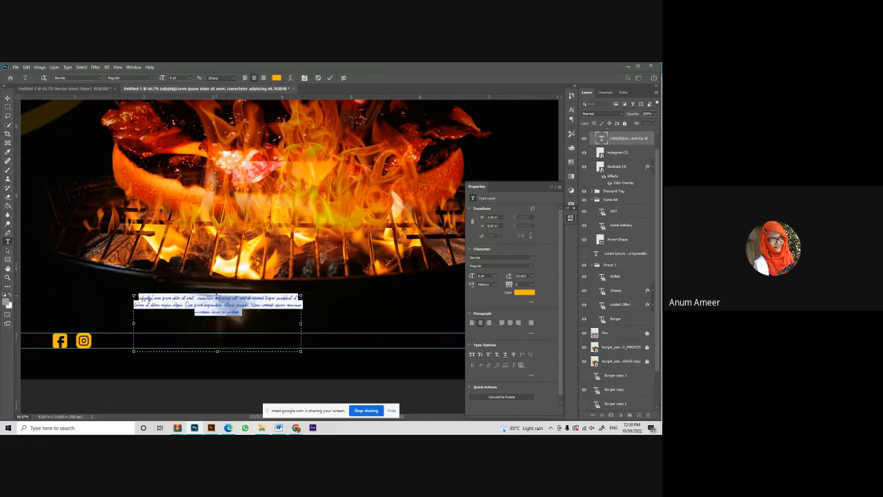
click(529, 258)
text(go)
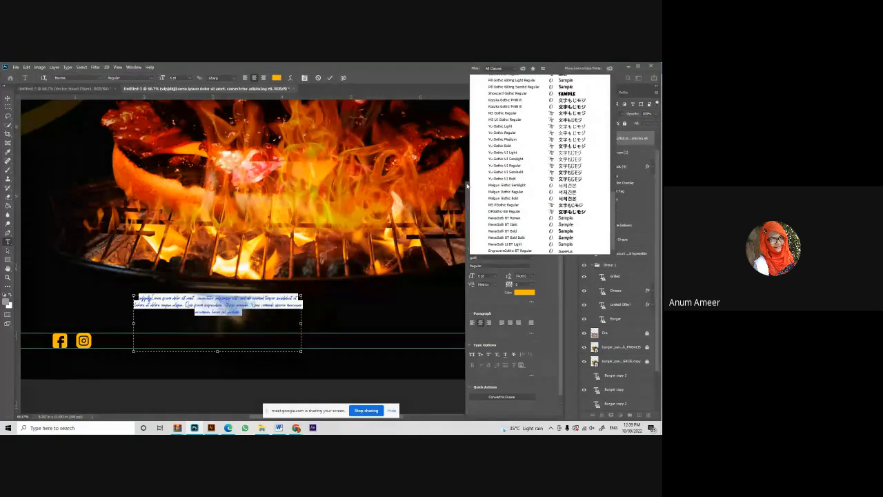
text(tham Rounded)
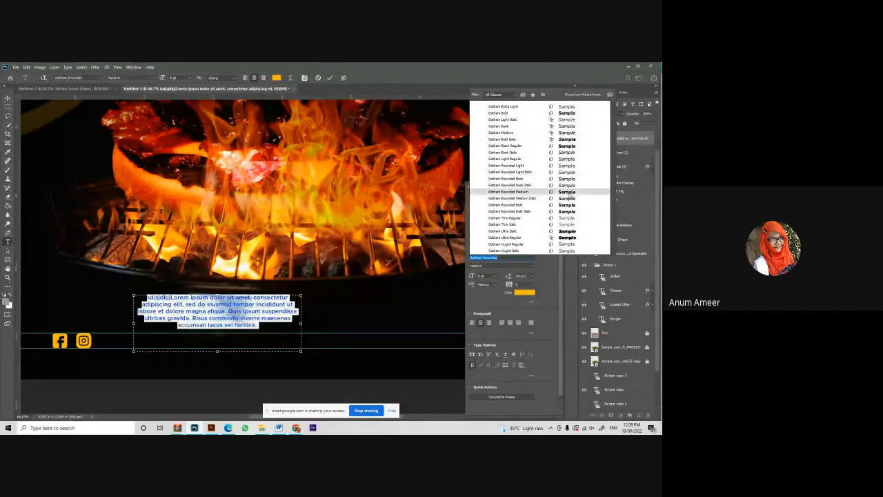
click(570, 192)
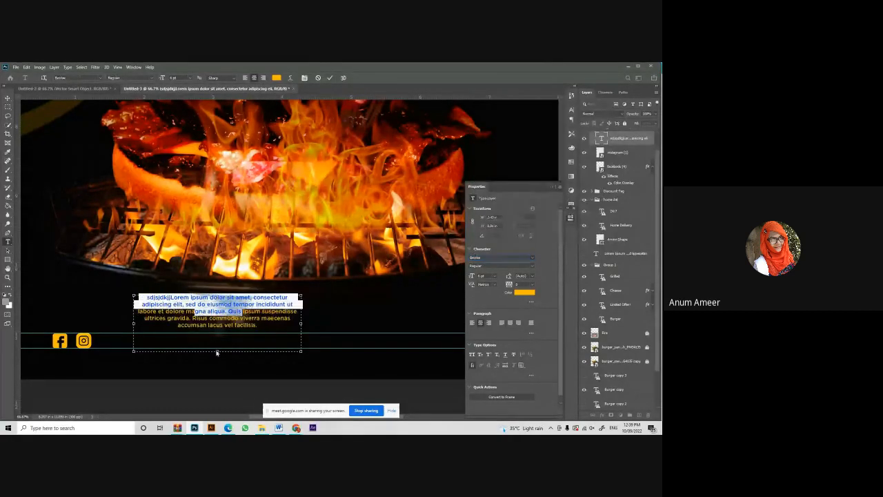
Replace the placeholder text with /cheeseburger.com and shrink the text box back to fit between the two guides.
key(BackSpace)
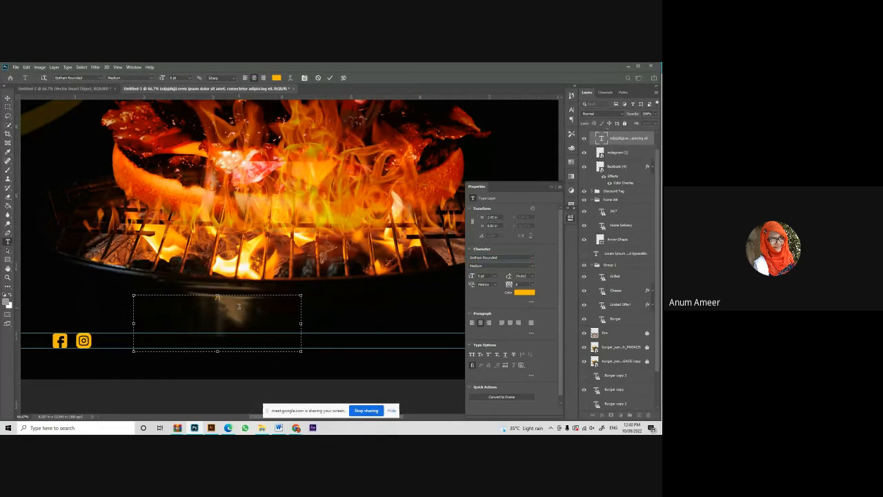
text(Bu)
text(heese)
text(bu)
key(BackSpace)
key(BackSpace)
text(Burger.com)
drag(217, 295, 217, 348)
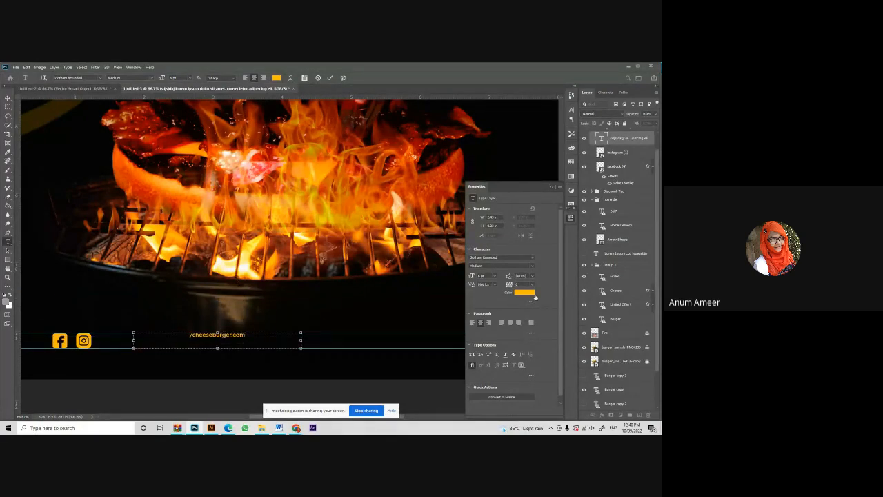
click(330, 78)
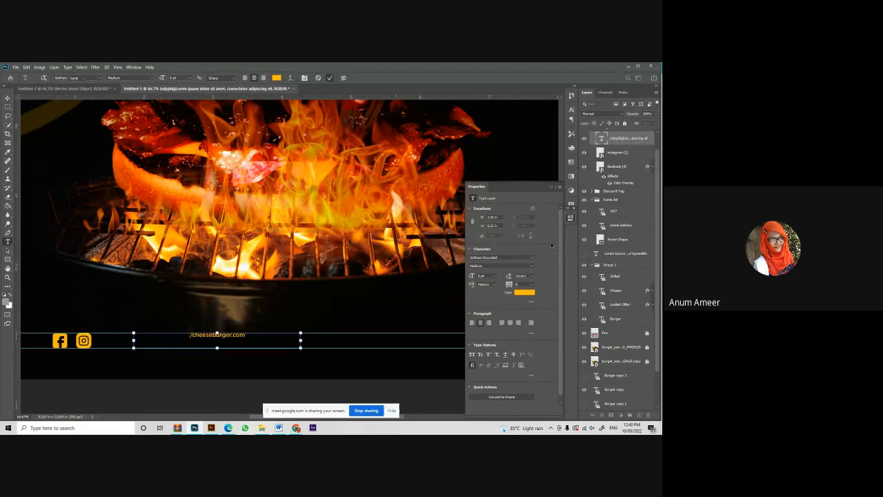
Set the font size of the /cheeseburger.com text to 10 pt.
key(v)
click(497, 277)
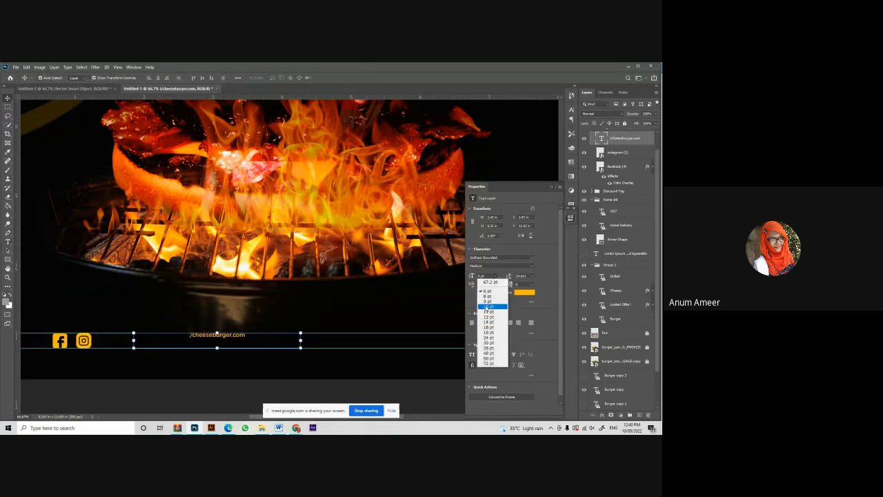
click(488, 310)
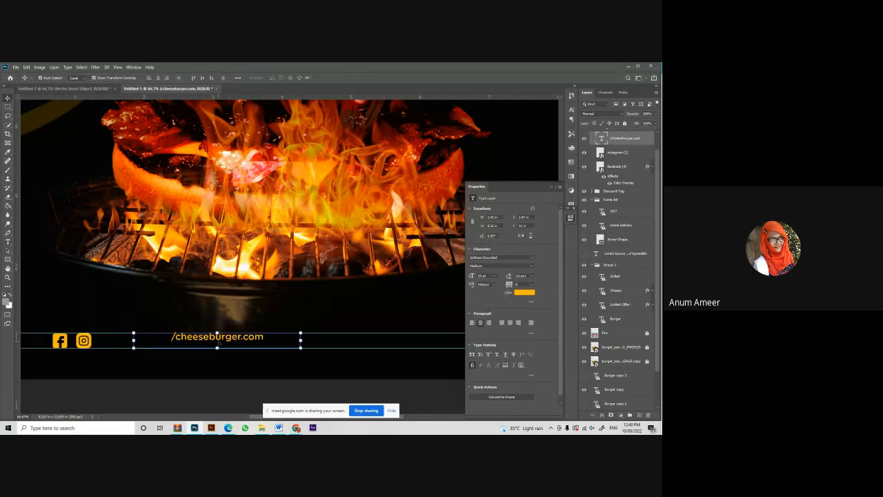
Left-align the /cheeseburger.com text and place it just beside the Instagram icon, vertically centred between the guides.
drag(218, 343, 178, 348)
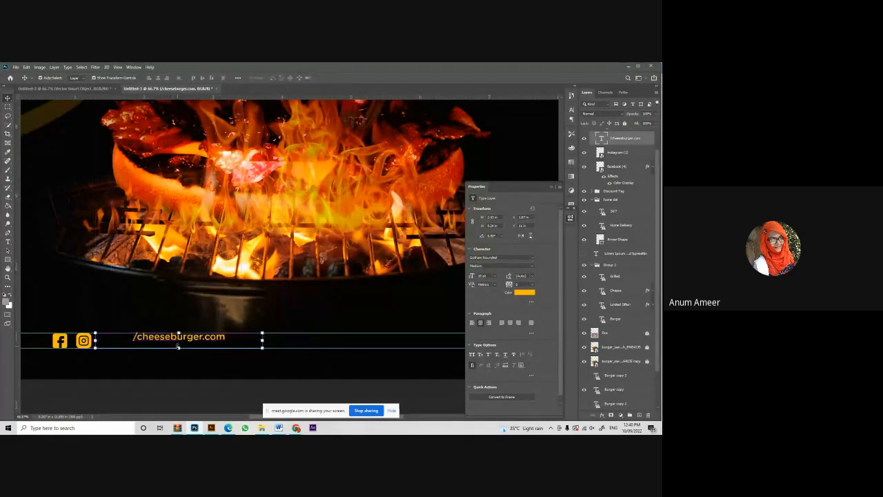
click(472, 322)
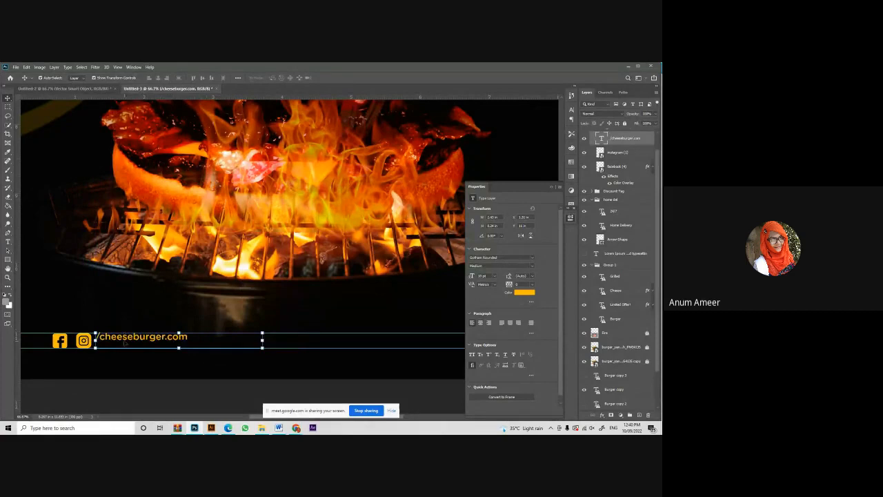
drag(125, 343, 140, 340)
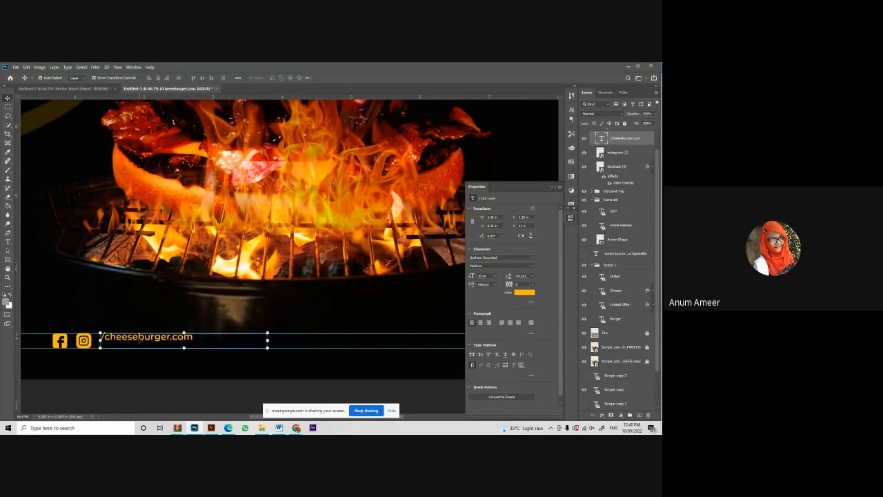
key(shift+Down)
key(shift+Down)
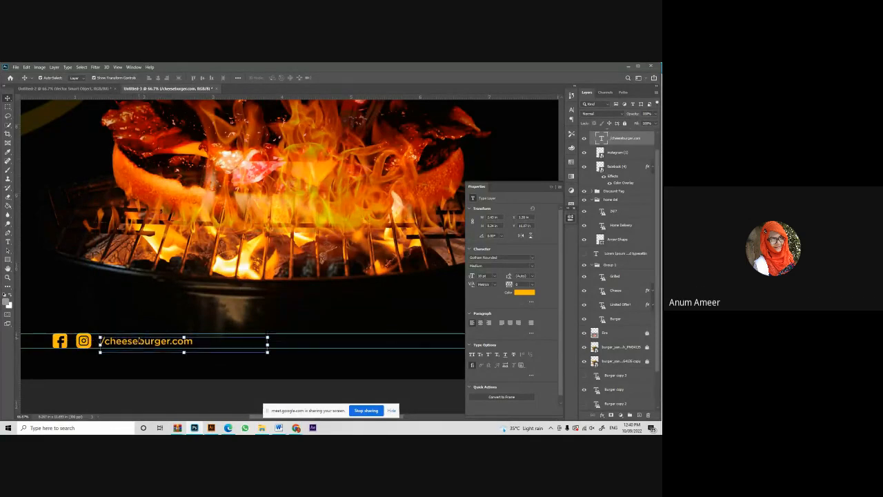
Hide the text properties and review the poster layout with the new contact line at its foot.
key(ctrl+minus)
key(ctrl+minus)
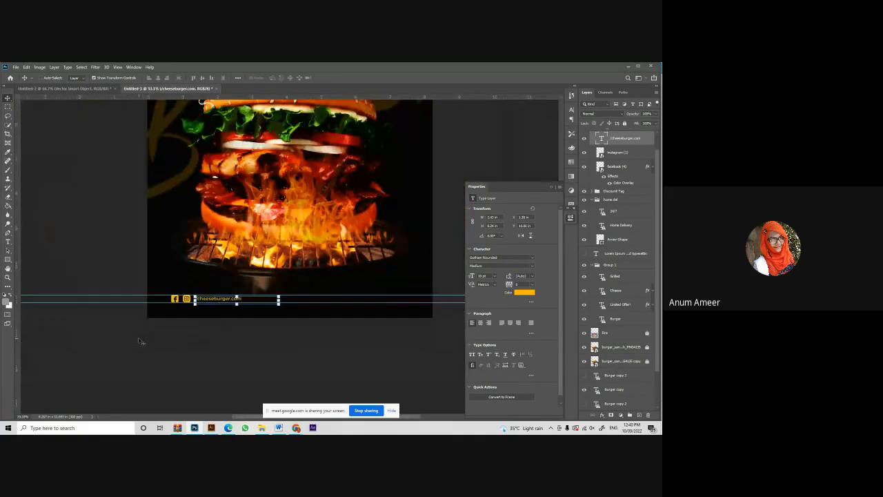
click(551, 188)
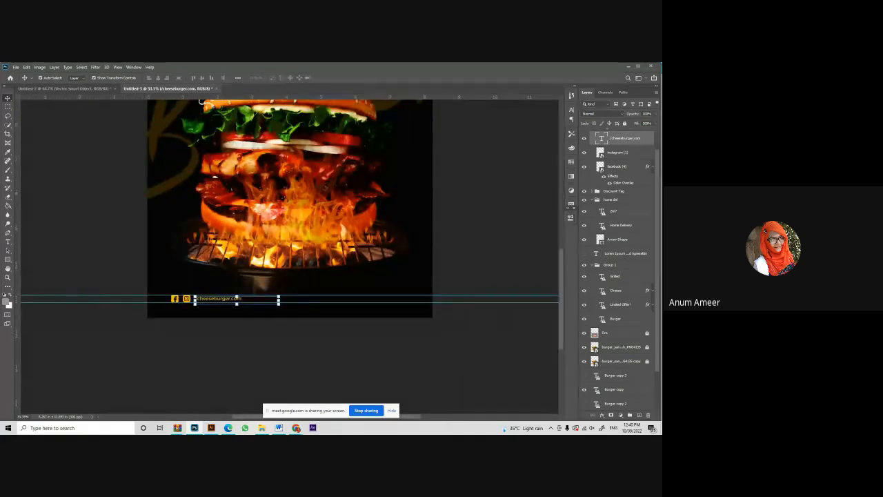
scroll(200, 101, up, 5)
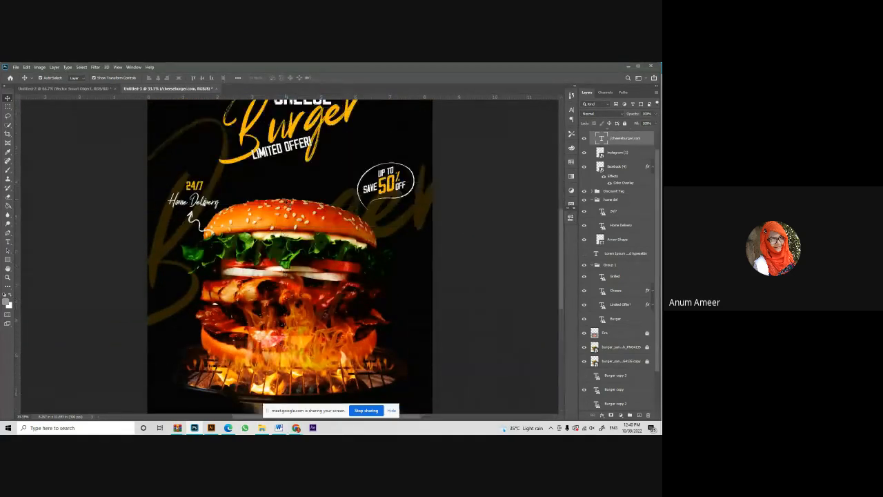
scroll(281, 199, down, 5)
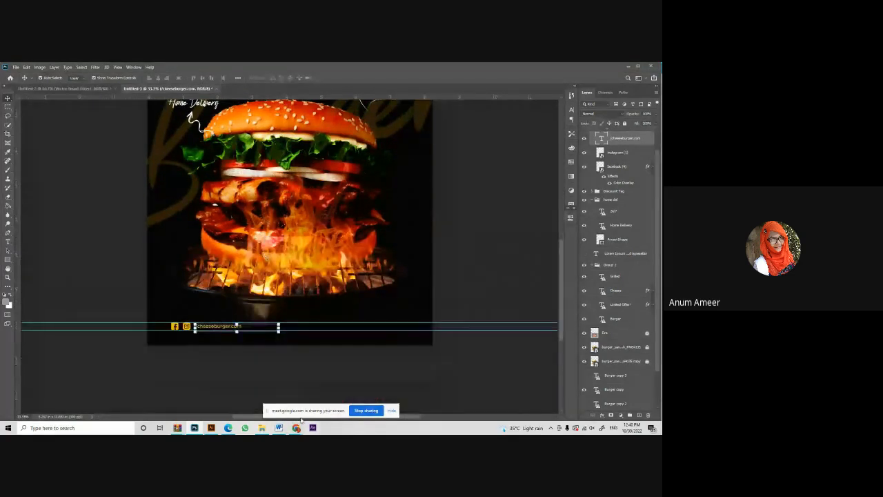
Switch to Flaticon in the browser, close the Instagram icon page and search the icons for burger.
mouse_move(296, 428)
click(256, 397)
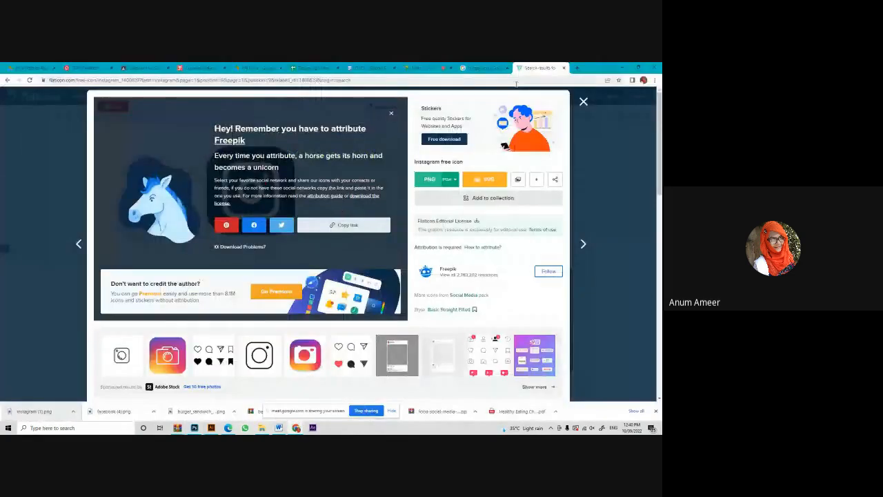
click(584, 103)
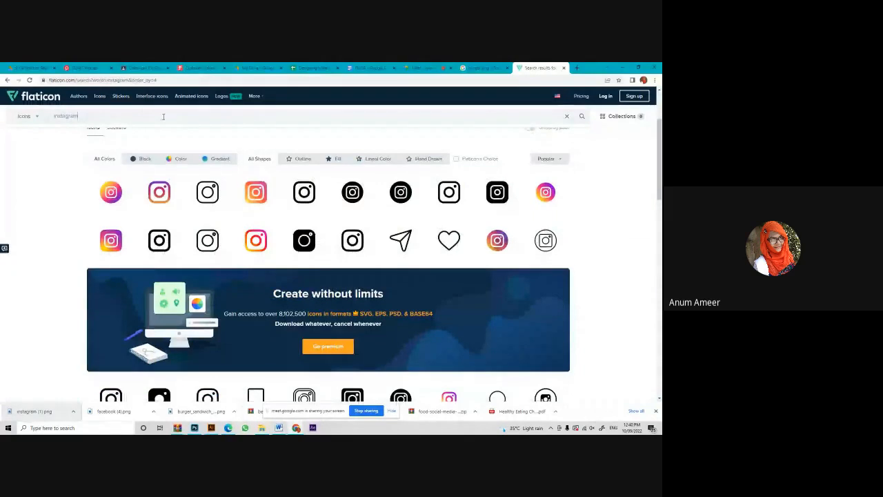
key(BackSpace)
key(BackSpace)
key(BackSpace)
key(BackSpace)
key(BackSpace)
key(BackSpace)
key(BackSpace)
key(BackSpace)
key(BackSpace)
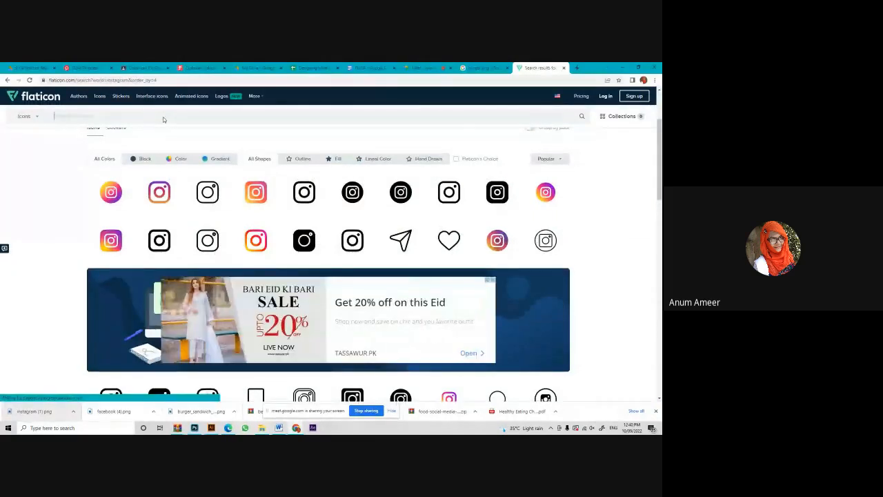
text(twitter)
key(Return)
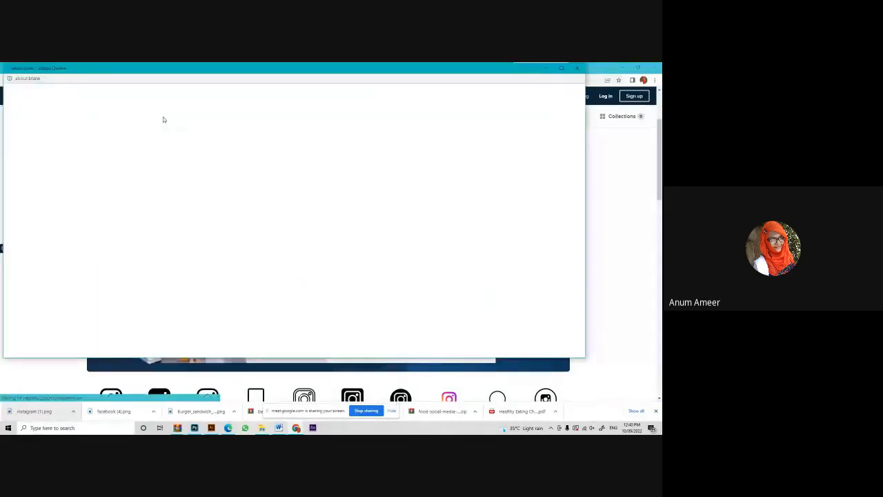
click(576, 68)
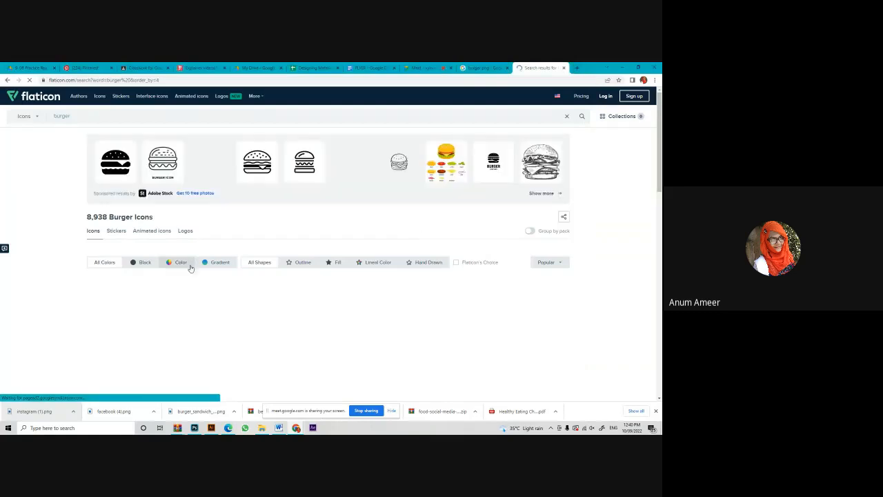
Browse the burger icons through to the second results page and download the outlined vegan burger icon as a free PNG.
scroll(191, 269, down, 6)
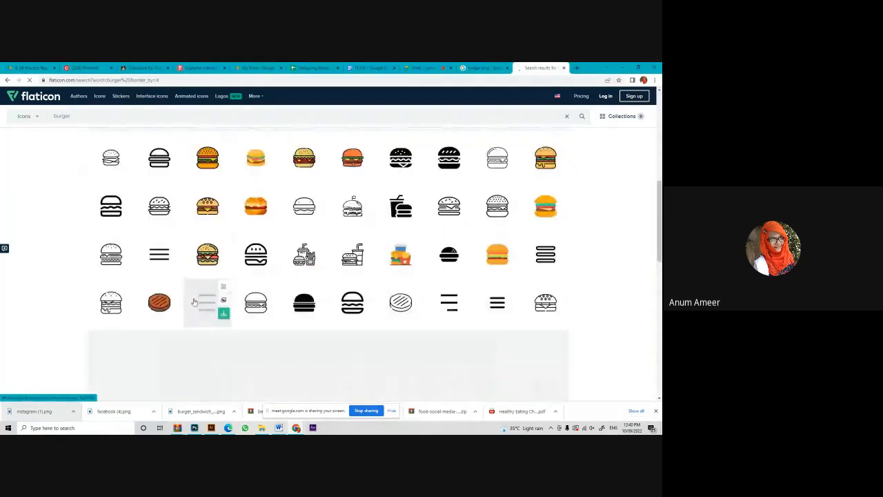
scroll(495, 280, down, 5)
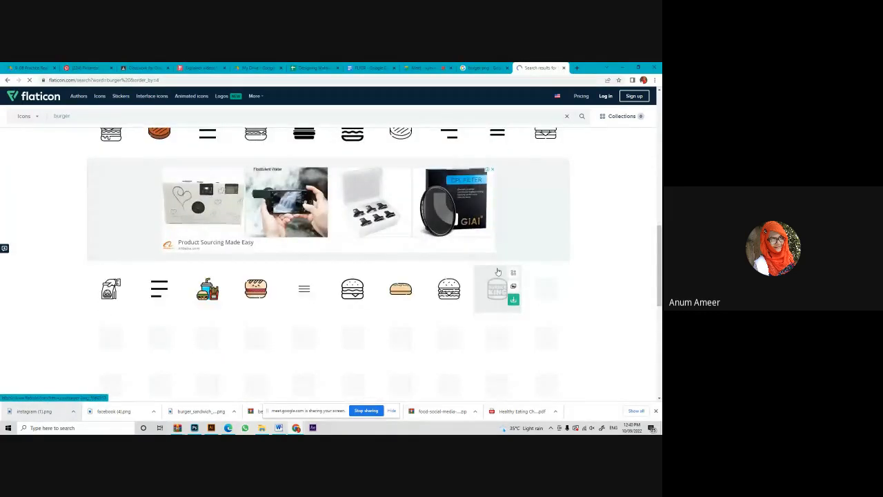
scroll(497, 283, up, 2)
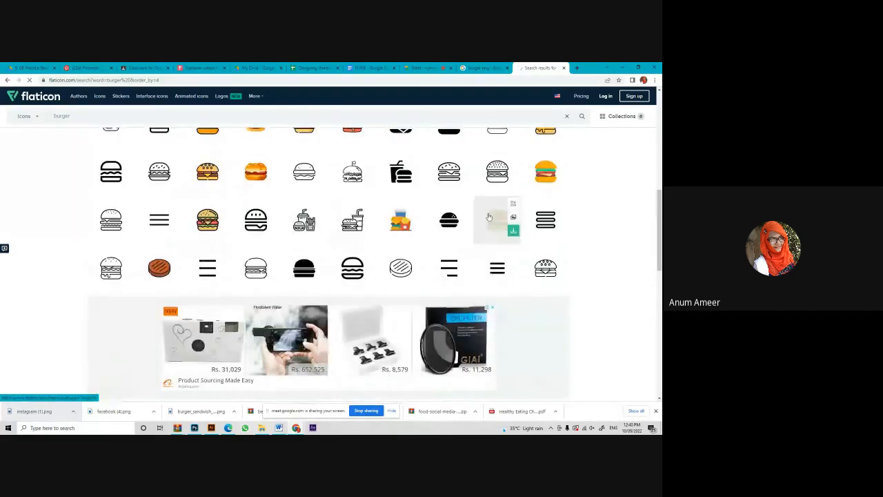
scroll(250, 341, down, 6)
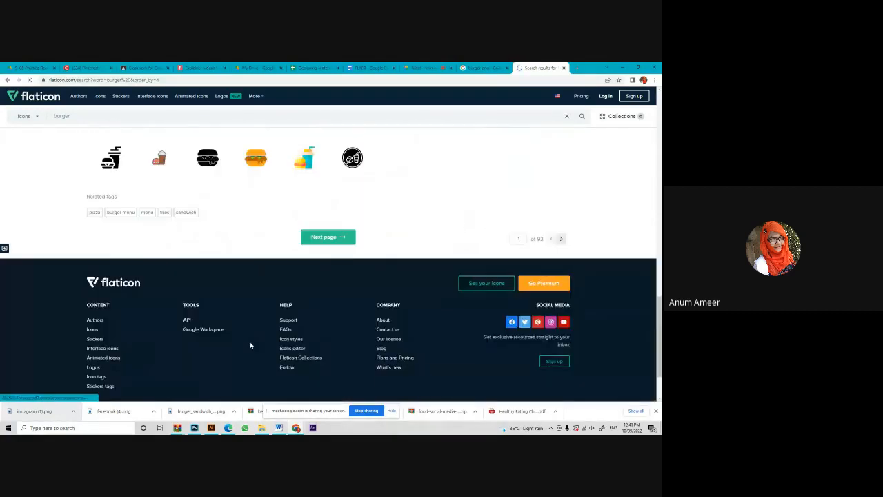
scroll(250, 342, up, 3)
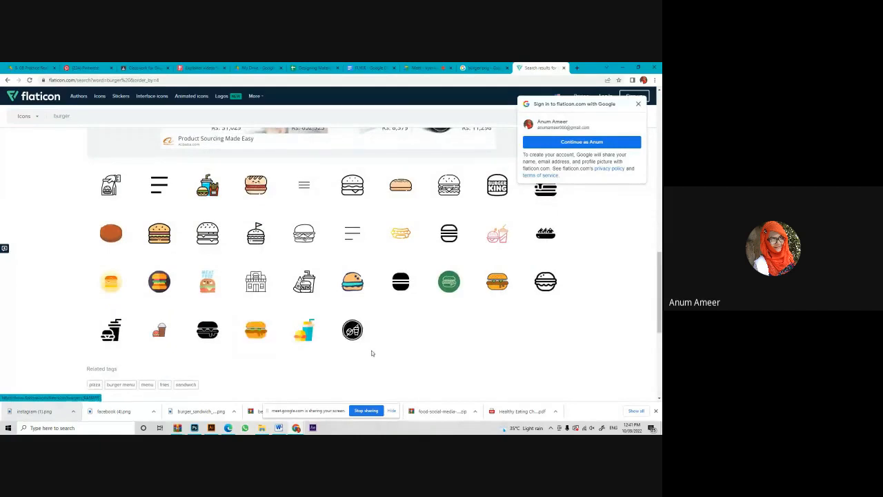
scroll(333, 338, down, 1)
click(336, 338)
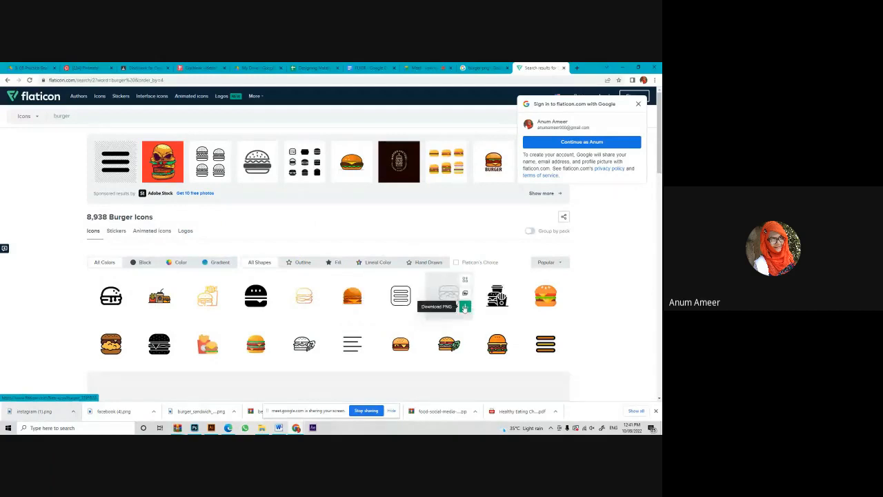
click(320, 355)
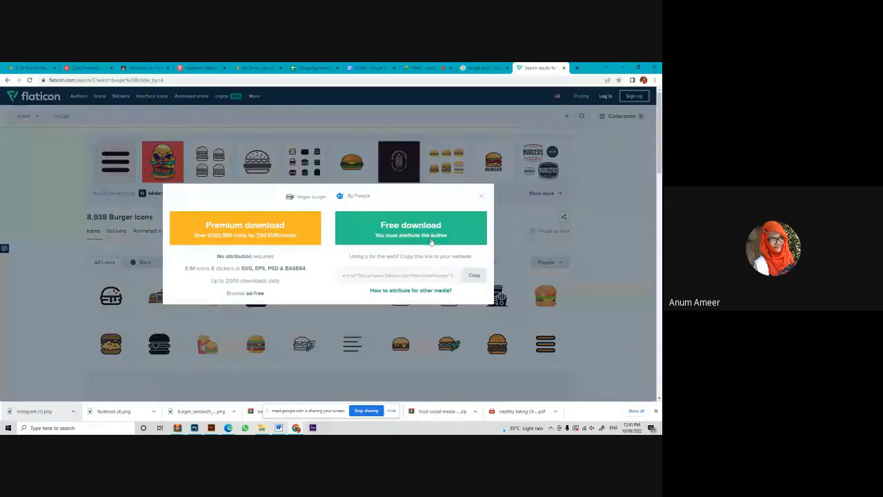
click(428, 240)
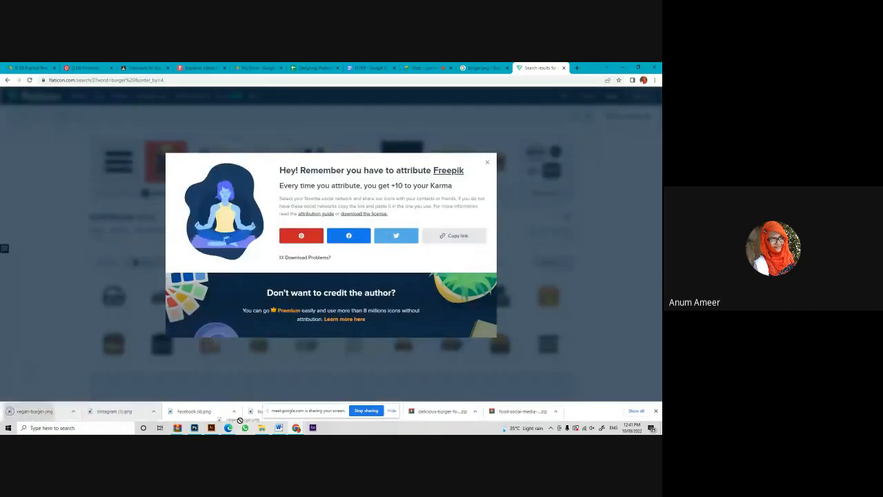
Place the downloaded vegan-burger.png in the poster, shrink it to a small icon and position it in the bottom strip opposite /cheeseburger.com.
drag(199, 429, 407, 207)
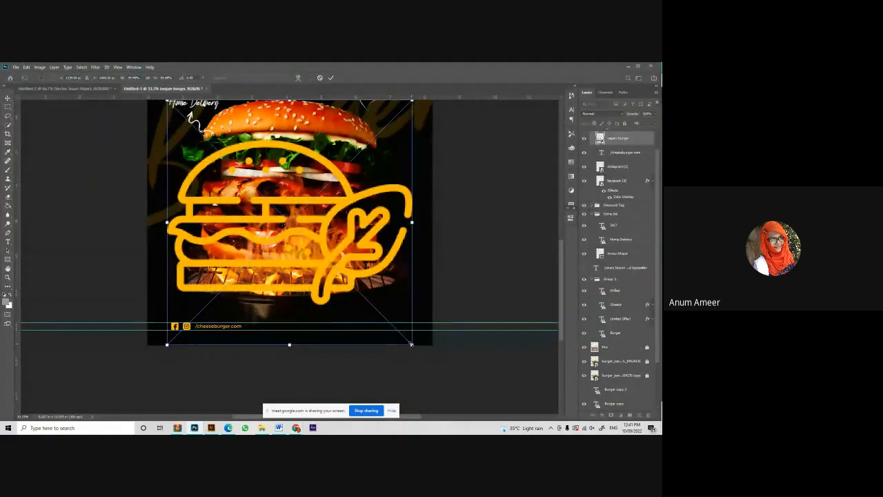
drag(412, 350, 394, 323)
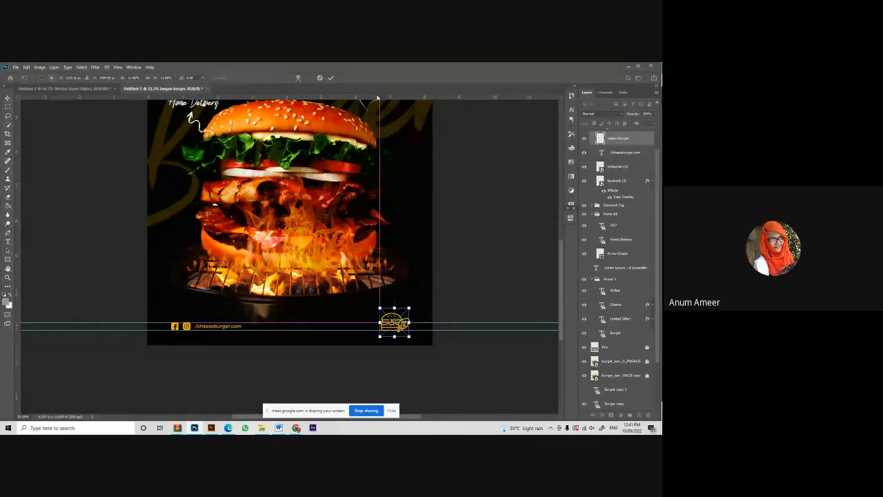
click(331, 77)
scroll(203, 160, up, 1)
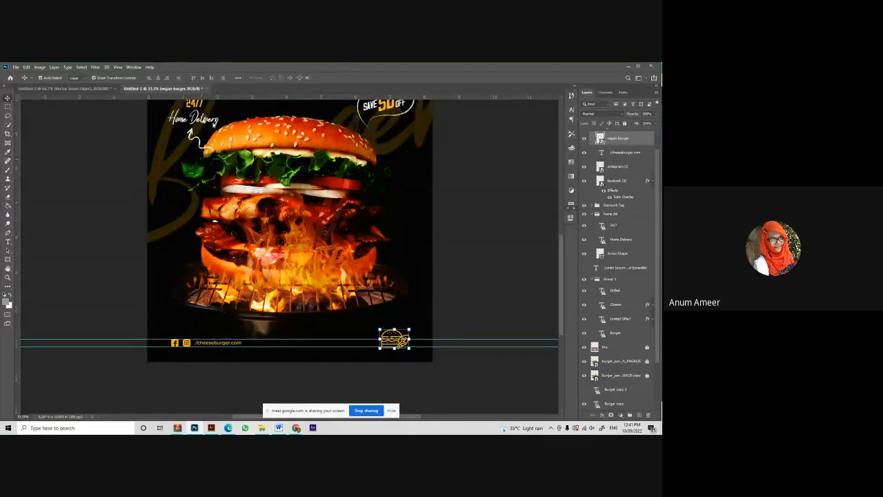
Duplicate the Home Delivery text, move the copy near the small burger icon and change its wording to Burger Valley.
click(214, 123)
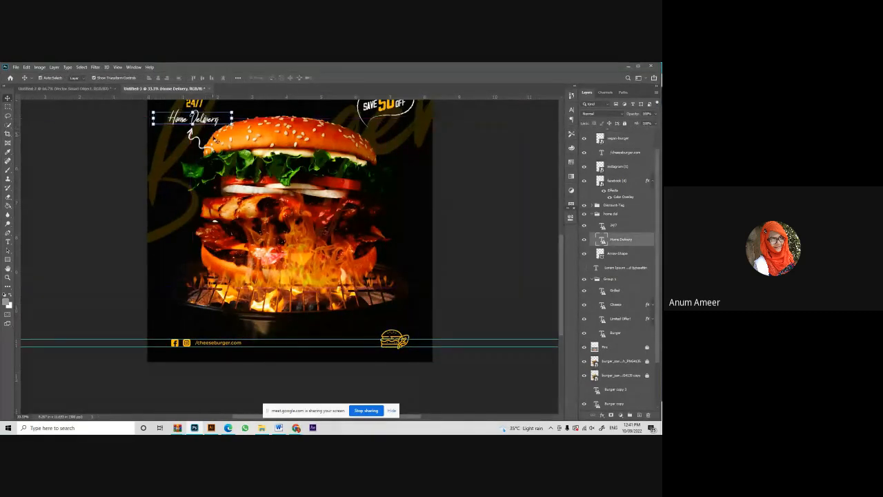
key(ctrl+c)
key(ctrl+v)
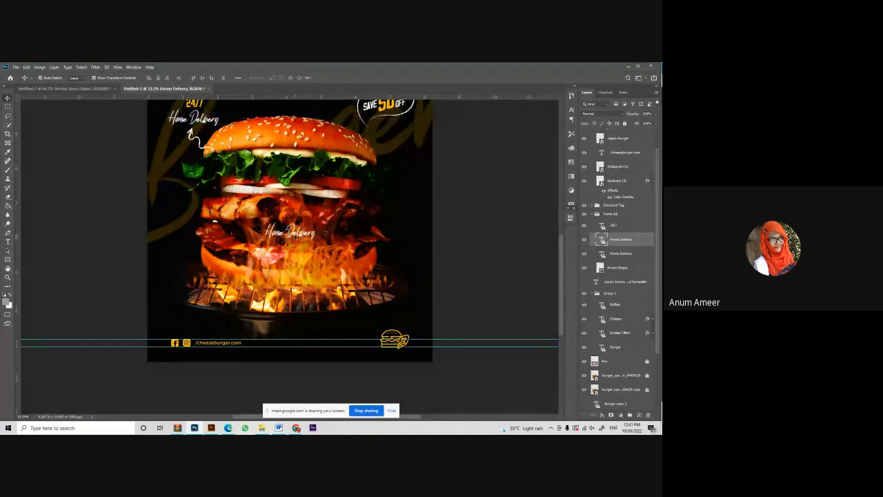
drag(294, 235, 361, 328)
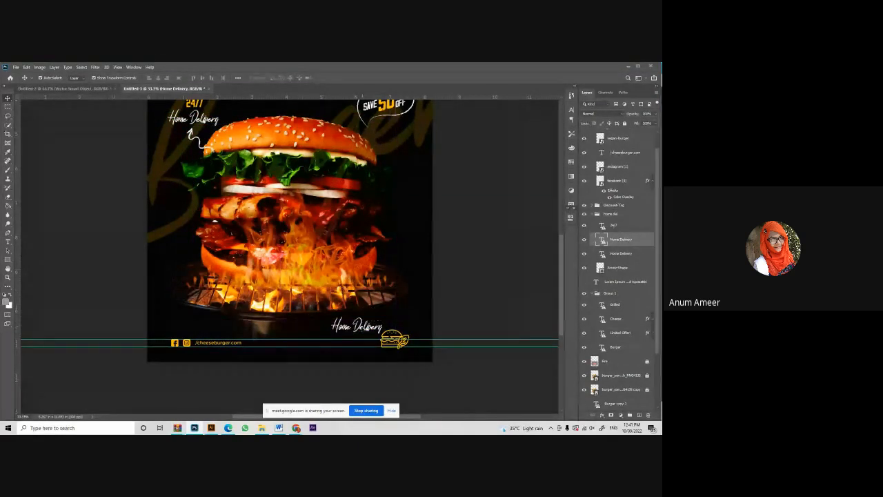
key(ctrl+t)
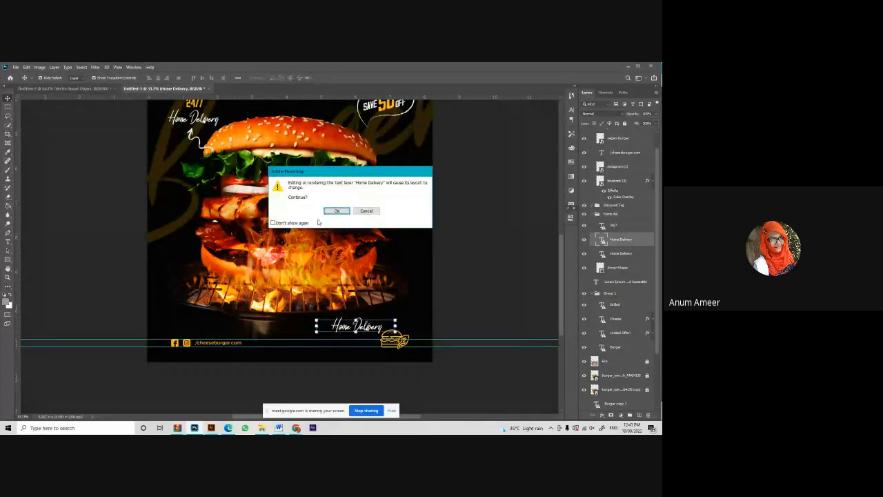
key(Return)
text(Burger Valley)
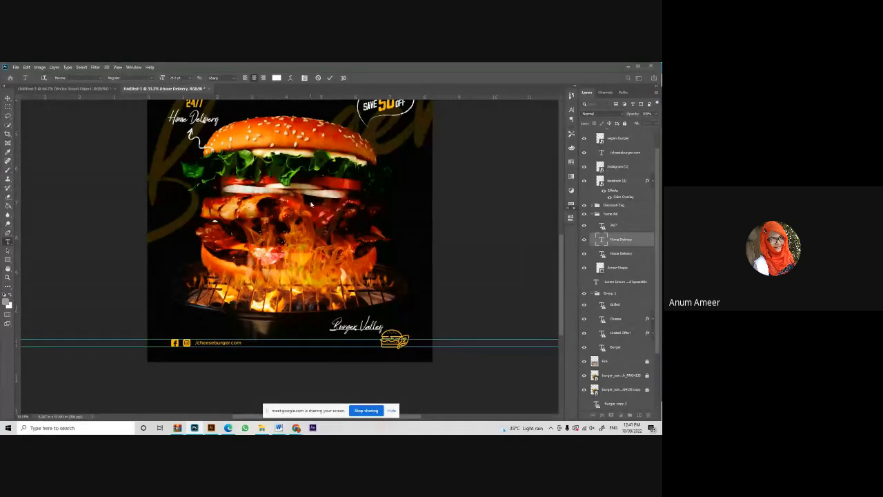
click(329, 77)
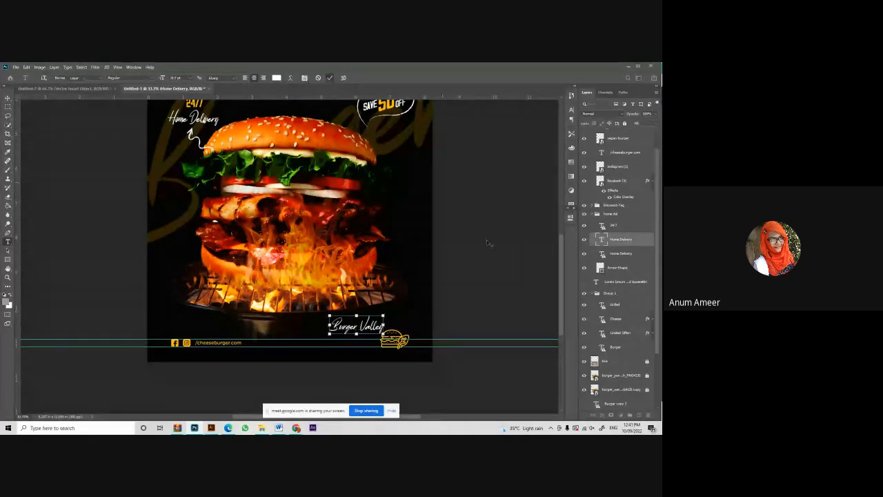
Move the Burger Valley text over the lower edge of the small burger icon and centre it horizontally under the bun.
drag(368, 334, 397, 353)
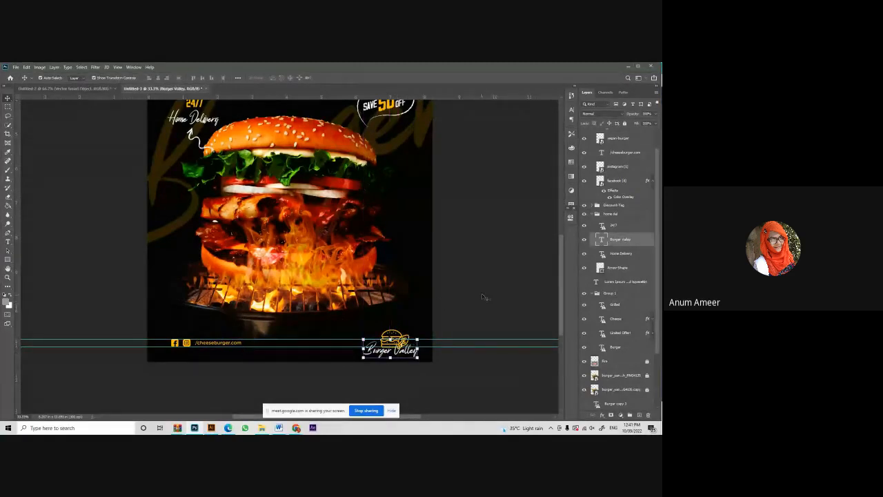
click(509, 318)
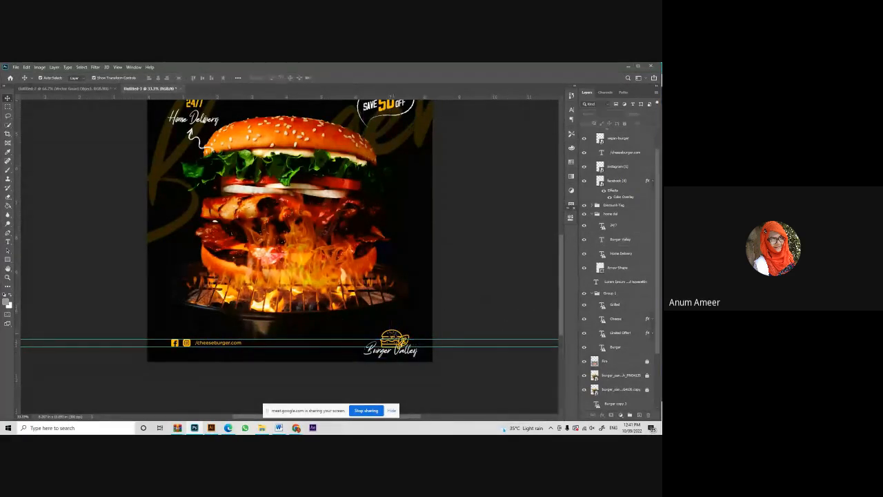
click(396, 339)
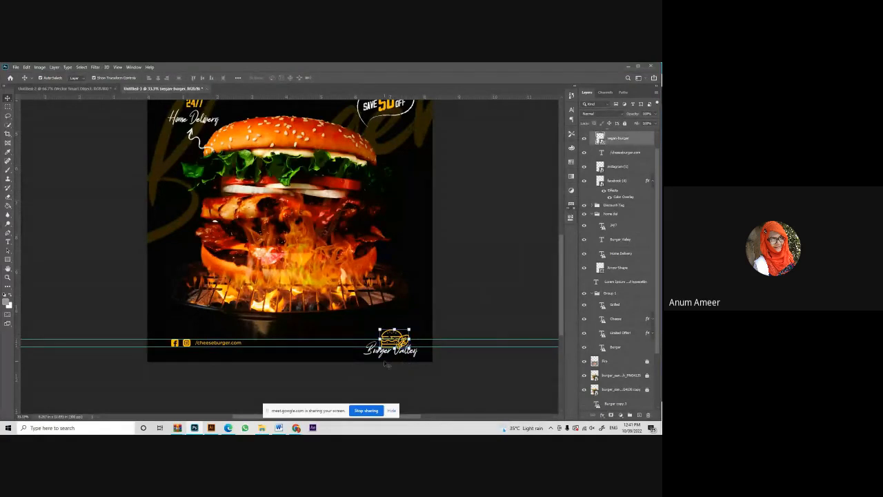
click(389, 365)
click(390, 350)
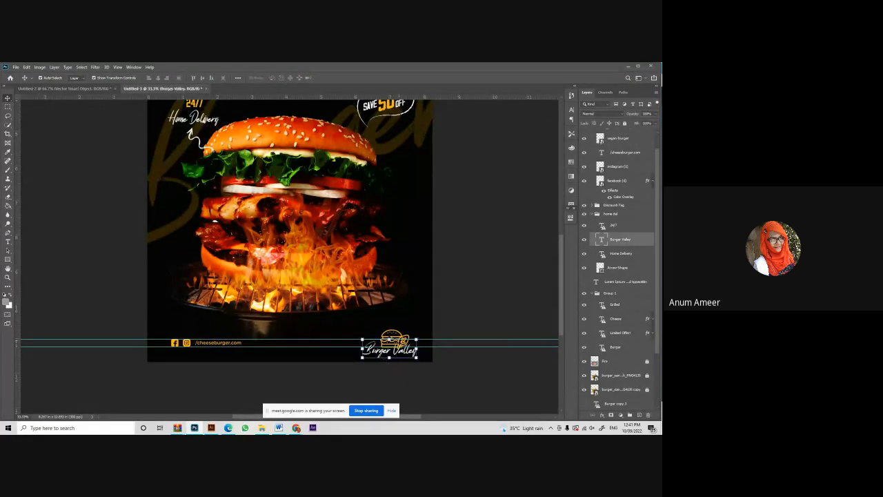
key(ctrl+t)
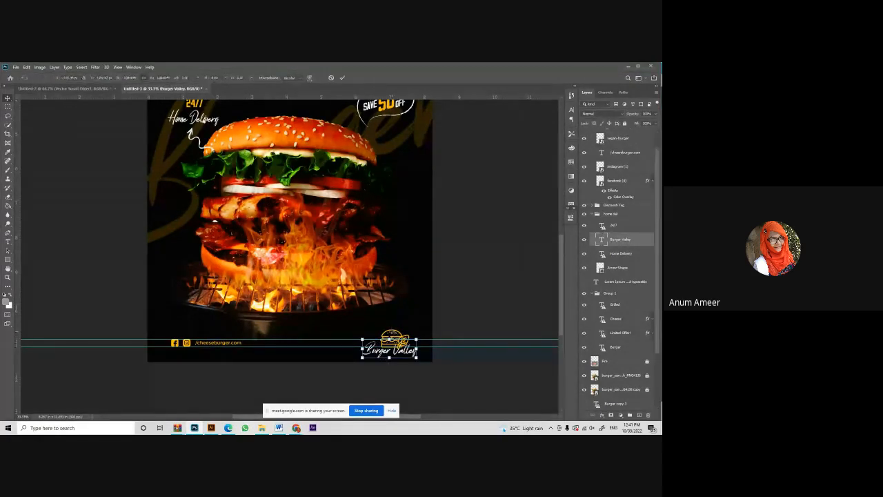
click(513, 272)
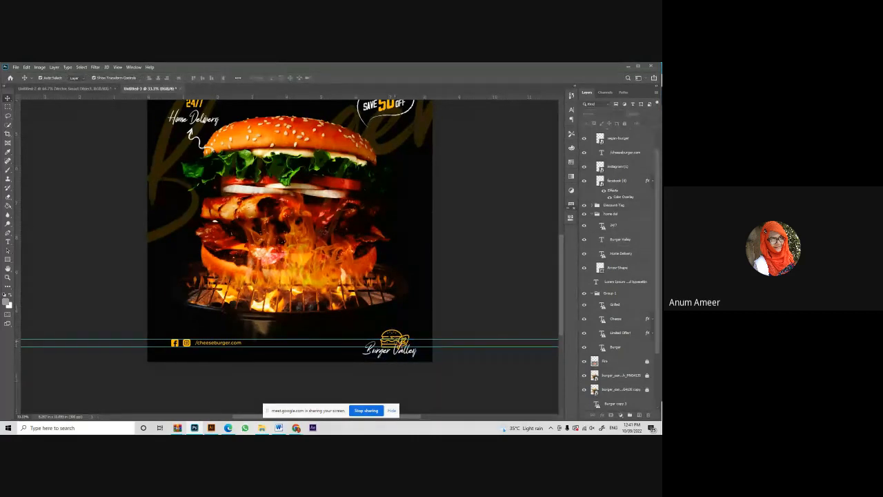
Select the Burger Valley text together with the burger icon and scale both down to about 79%.
key(ctrl+plus)
scroll(616, 303, down, 5)
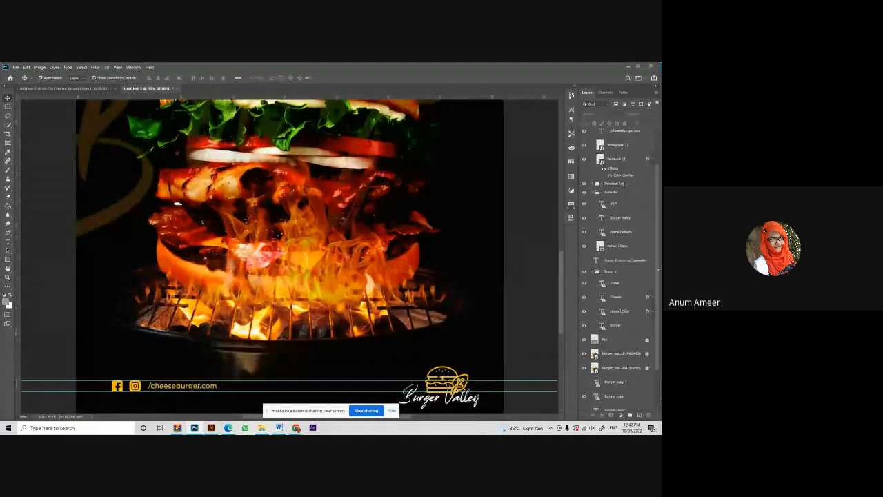
scroll(519, 294, down, 1)
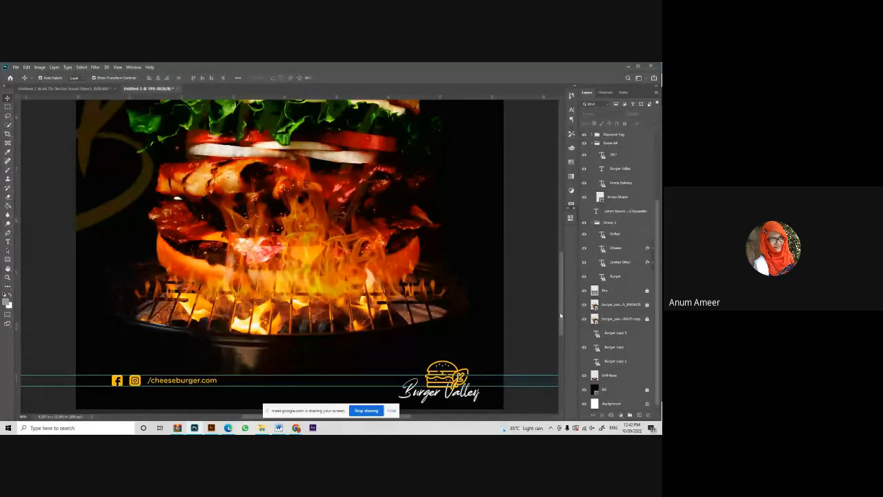
drag(561, 316, 561, 368)
click(461, 200)
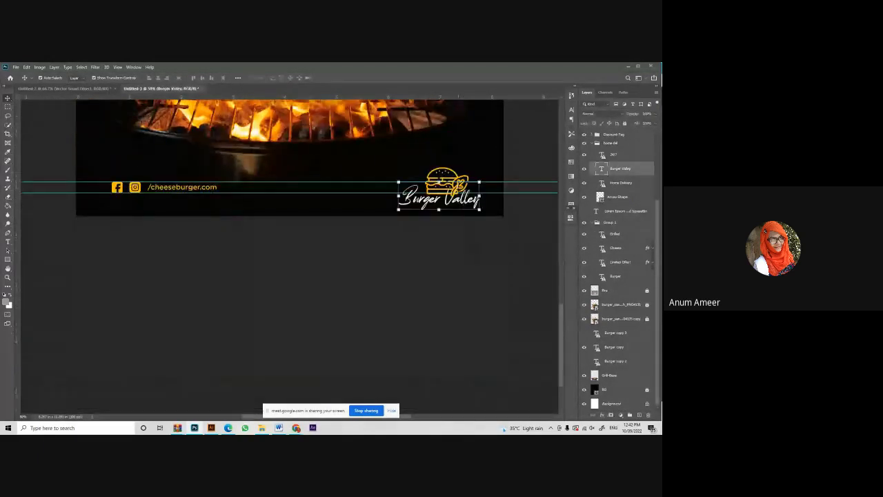
shift+click(447, 170)
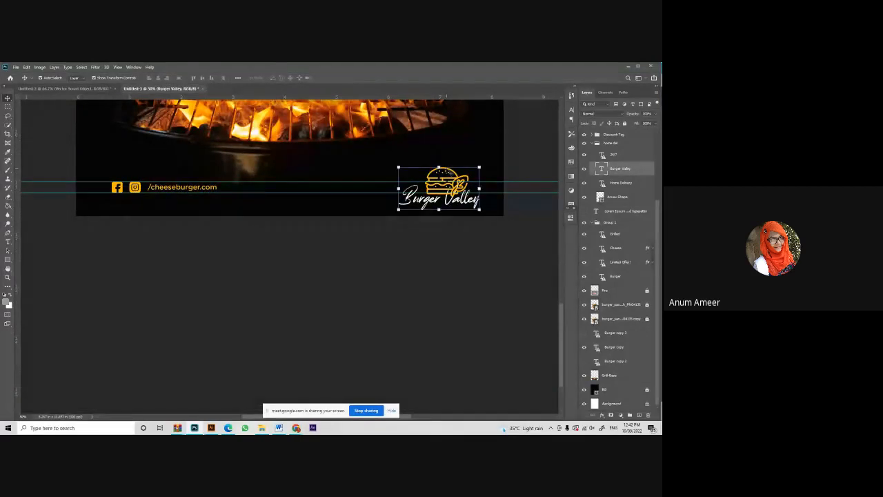
drag(480, 210, 466, 197)
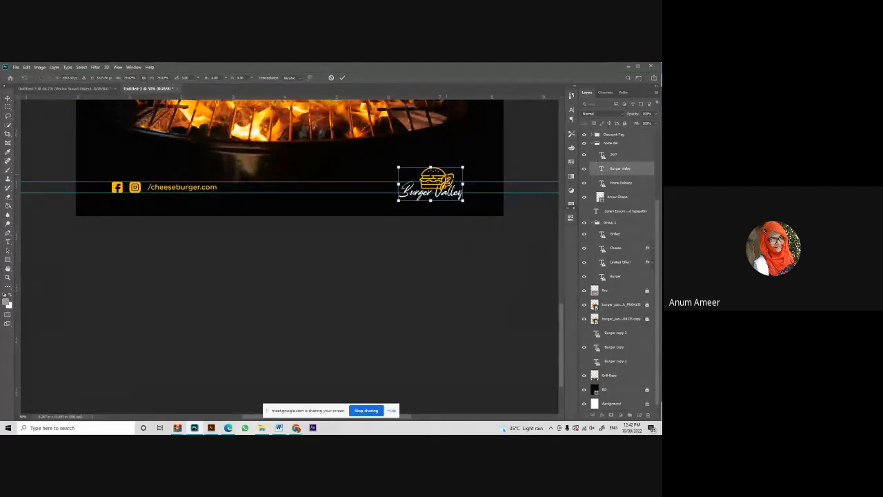
Shift the scaled Burger Valley logo outward and slightly up to align with the contact line, and commit the transform.
drag(438, 172, 454, 166)
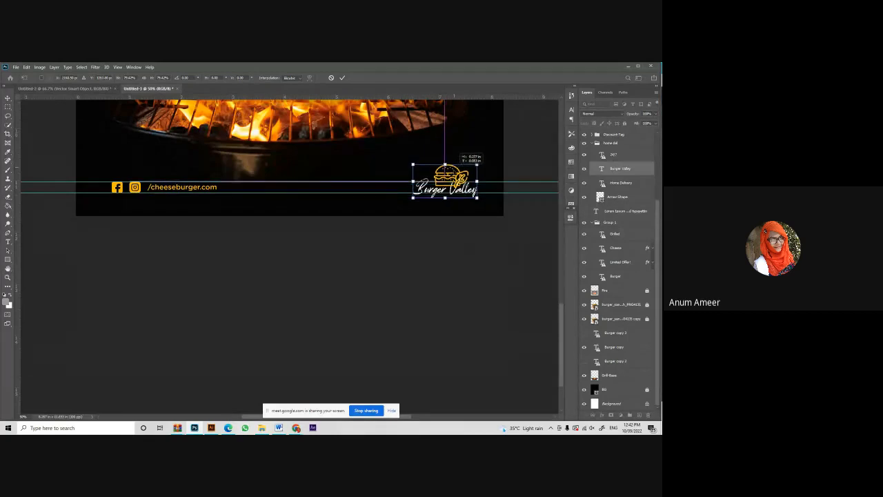
key(ctrl+minus)
key(ctrl+plus)
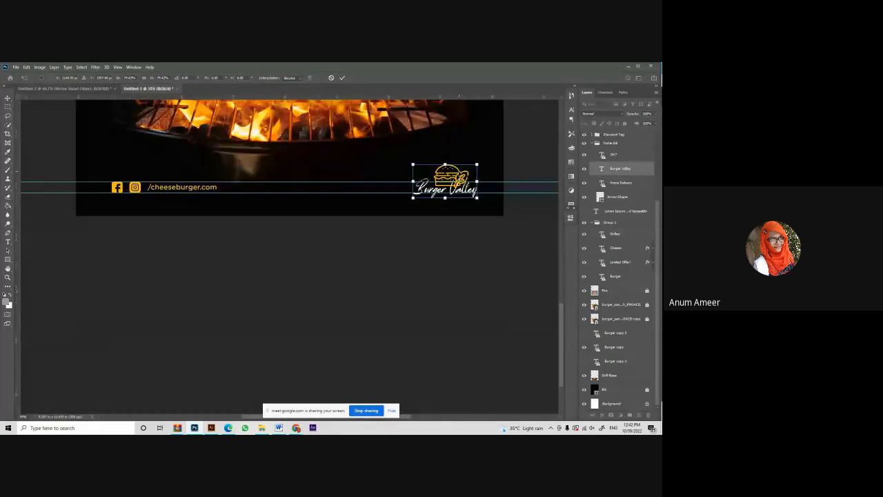
drag(202, 174, 211, 310)
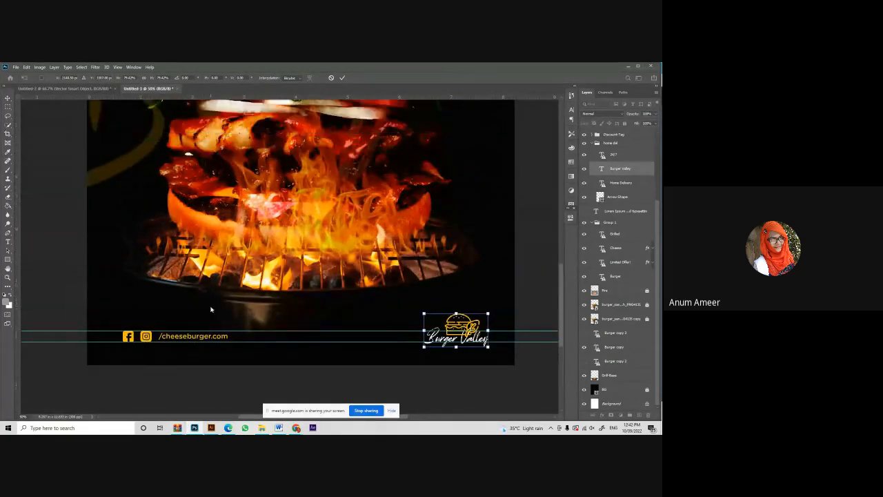
key(ctrl+minus)
key(ctrl+minus)
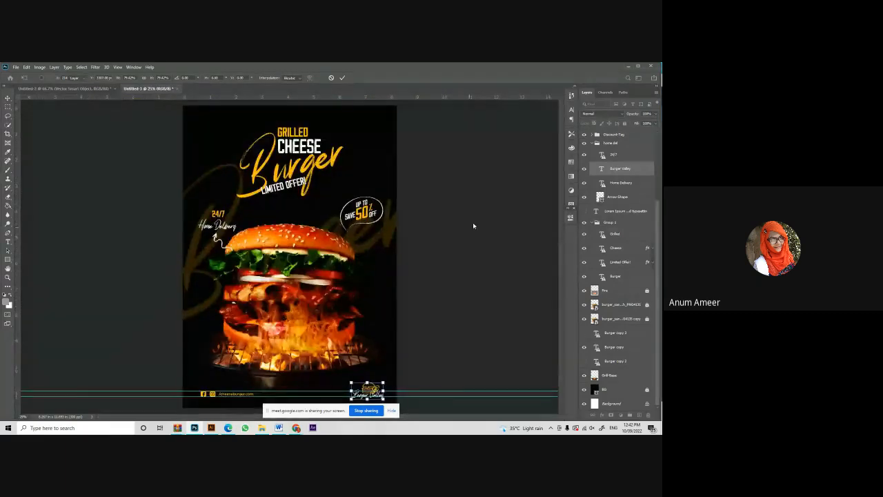
key(Return)
Remove both horizontal guides from the poster's foot and set the grill base layer's blend mode to Normal.
drag(476, 395, 478, 396)
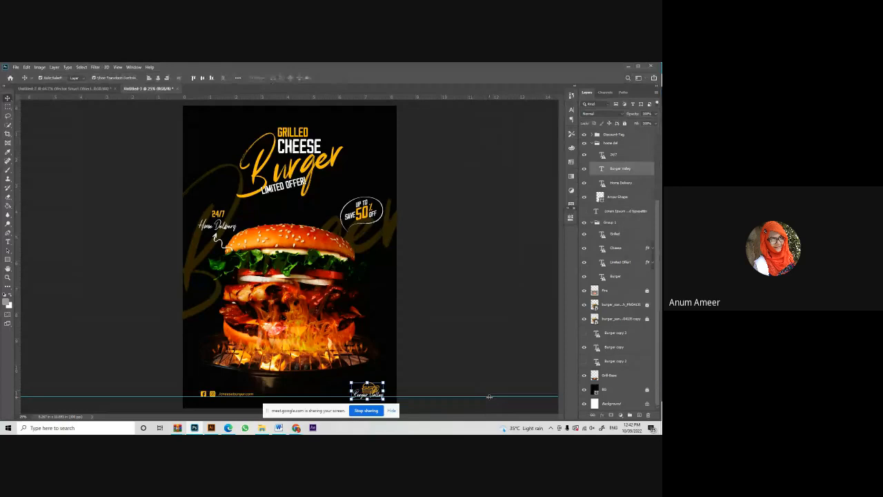
drag(489, 396, 488, 413)
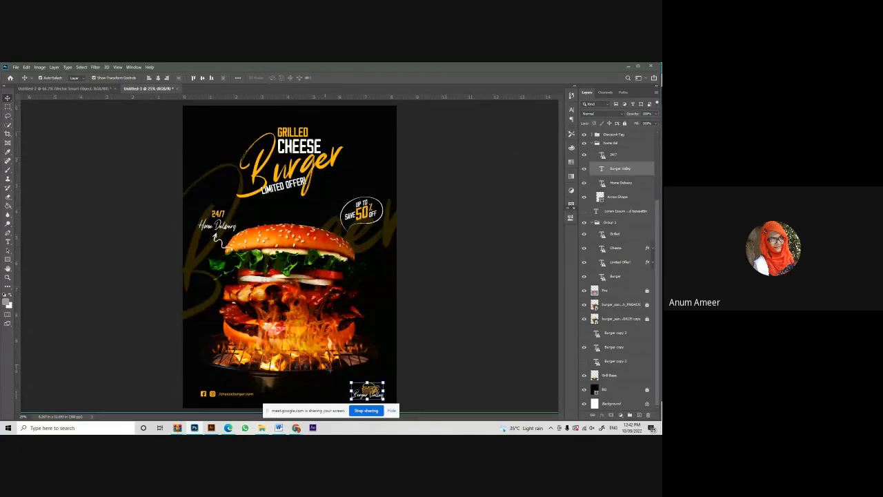
click(328, 343)
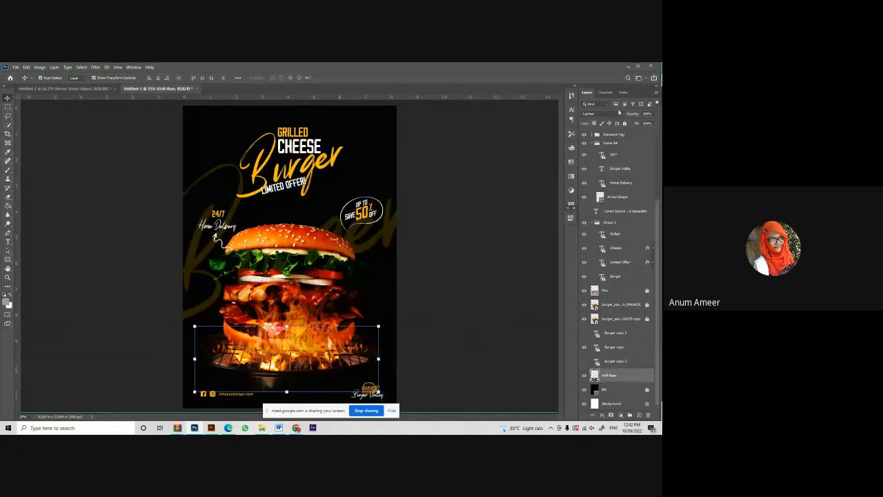
click(608, 114)
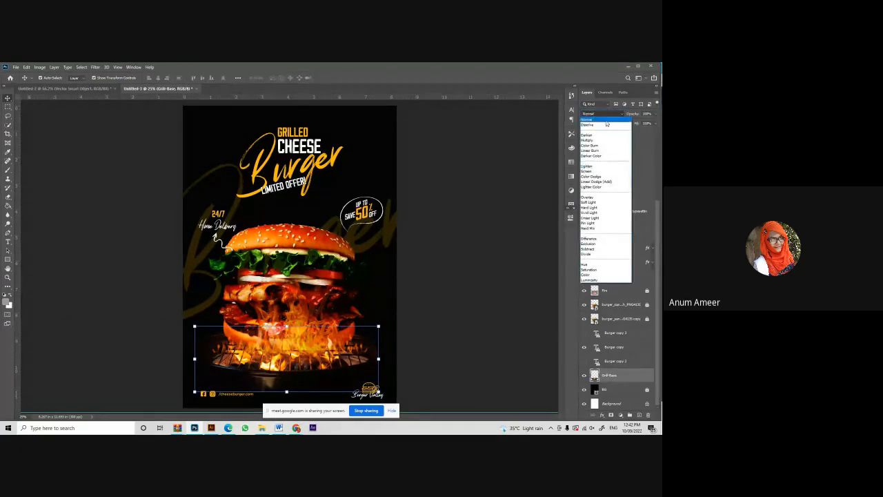
click(606, 121)
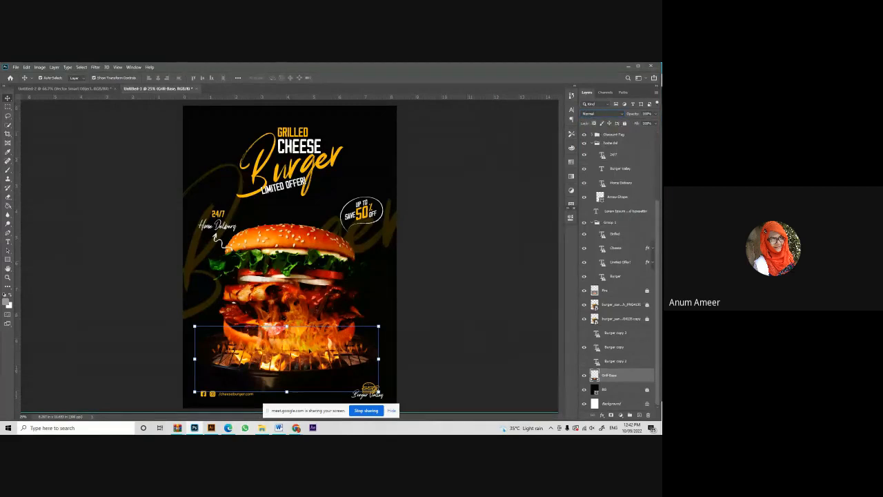
click(433, 369)
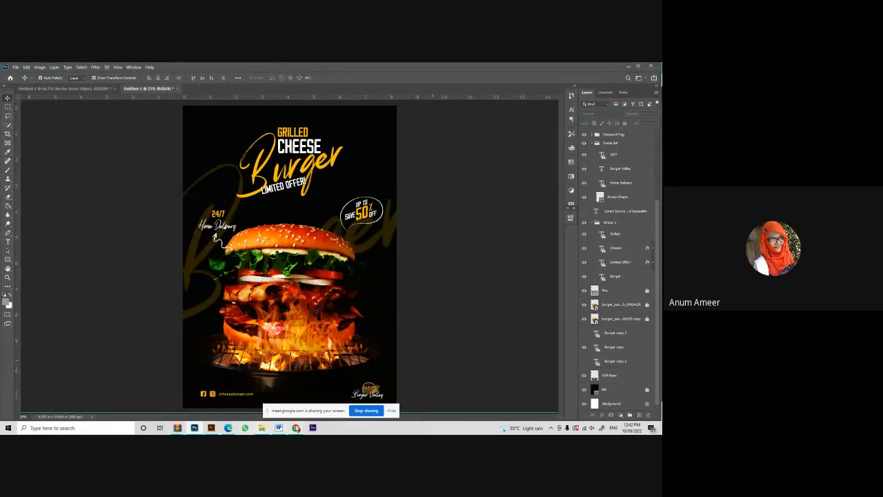
Switch to the browser and open pexels.com in place of the burger png image search.
click(296, 428)
click(260, 397)
click(501, 67)
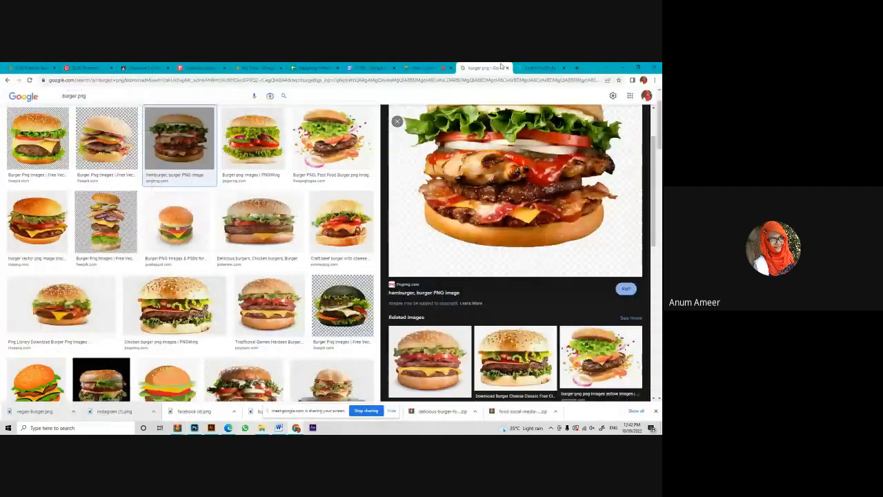
click(542, 67)
click(480, 68)
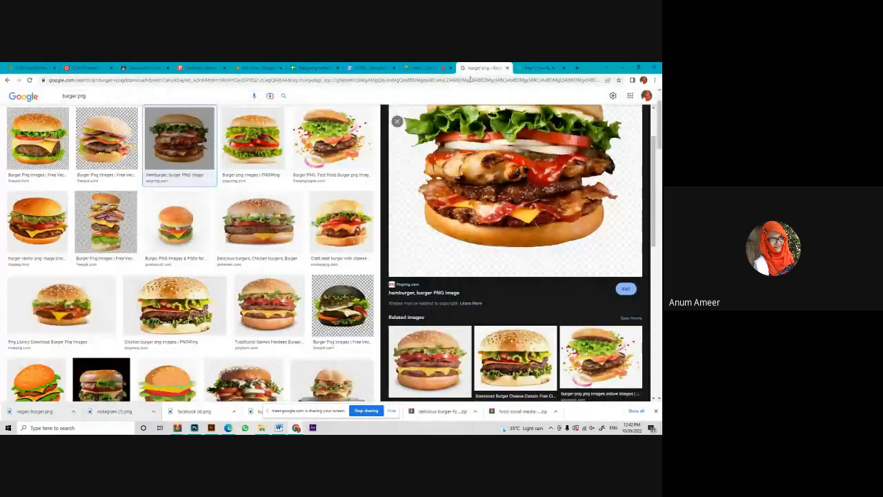
click(470, 80)
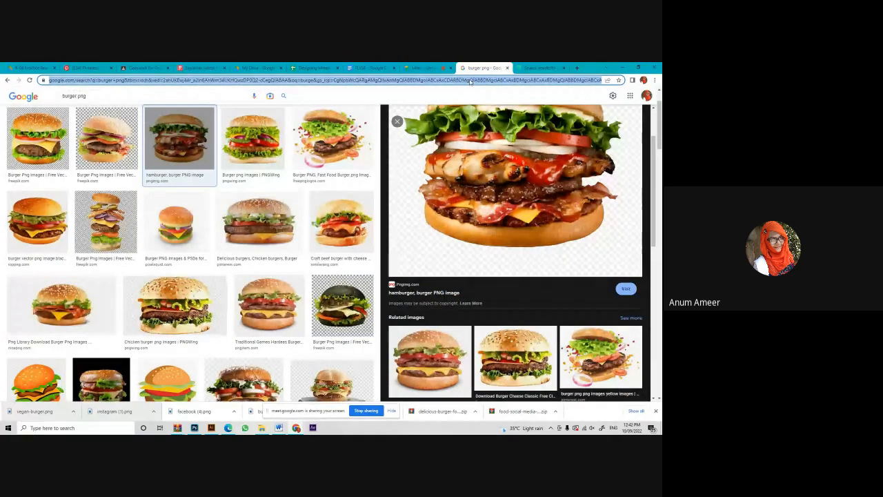
text(pexels.com)
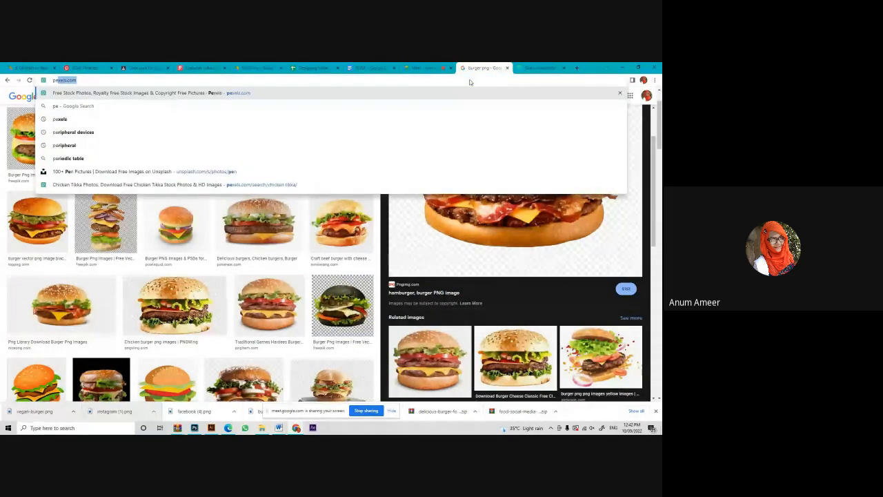
key(Return)
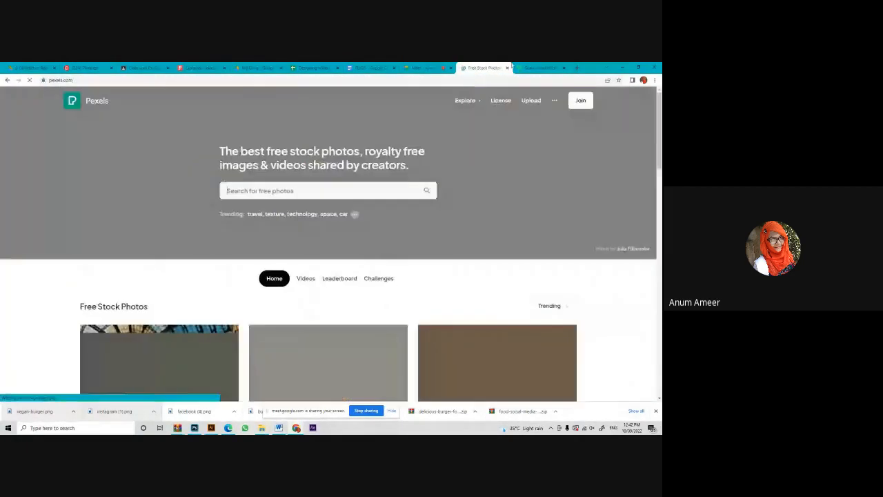
Browse the trending free stock photos on the Pexels home page.
scroll(382, 118, down, 6)
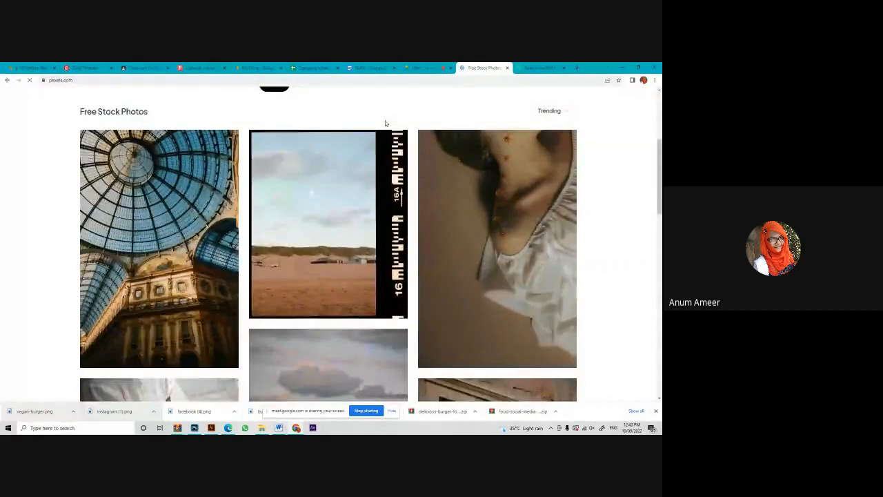
scroll(380, 156, down, 3)
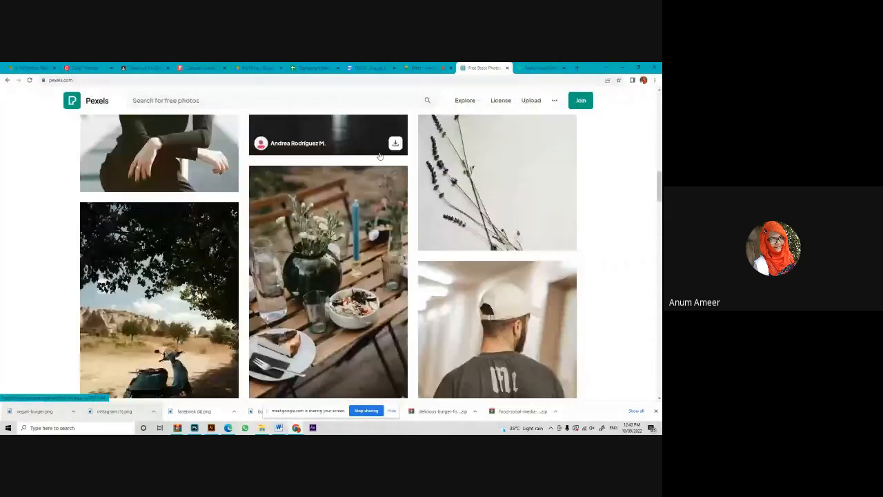
scroll(366, 172, down, 3)
scroll(362, 166, down, 5)
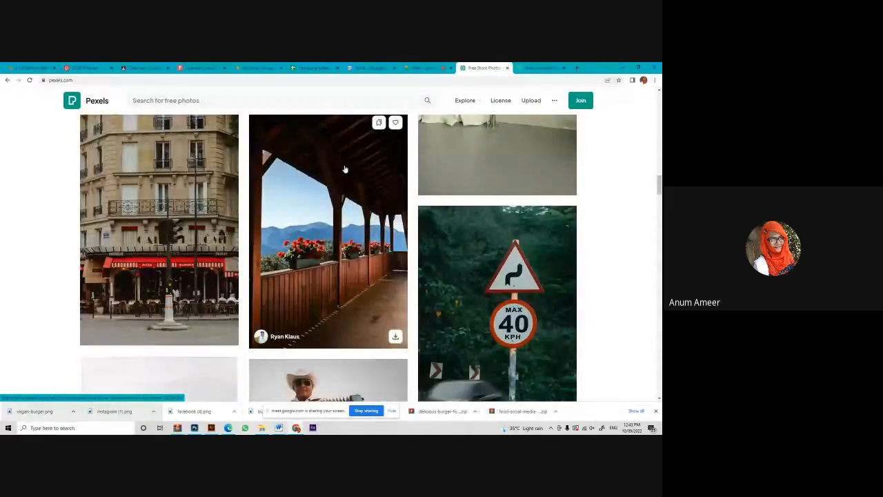
scroll(336, 172, down, 3)
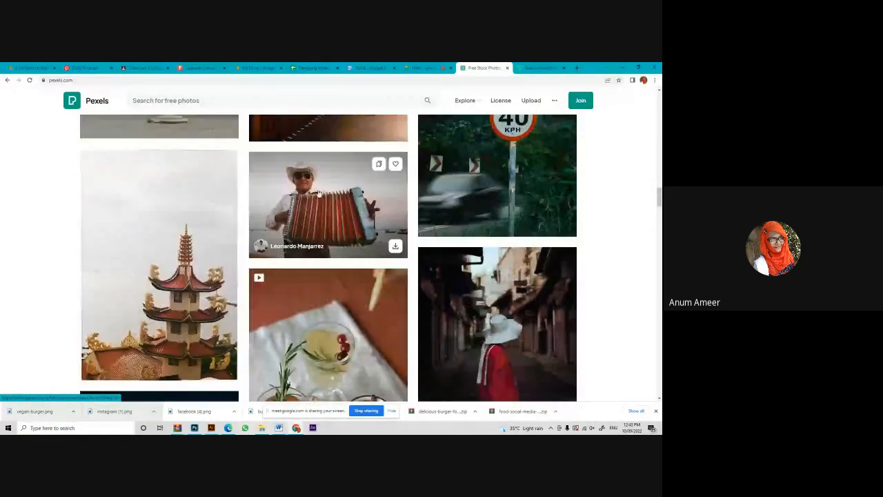
scroll(319, 194, down, 6)
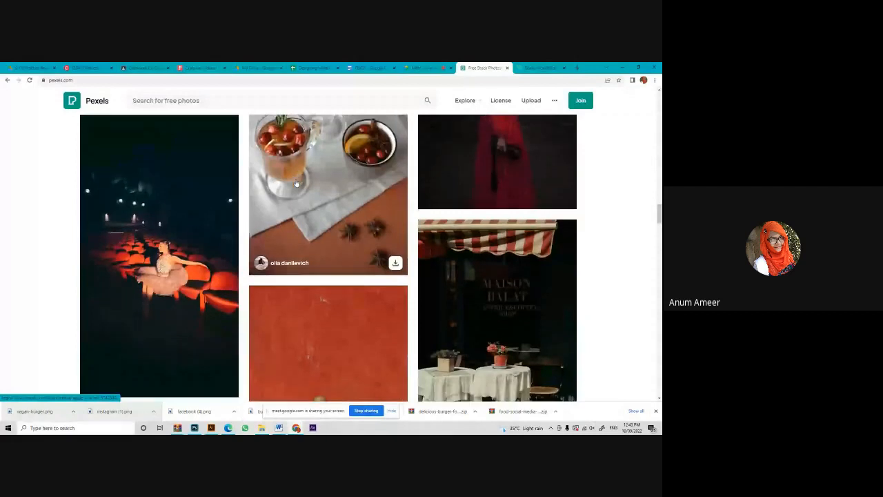
scroll(297, 183, down, 6)
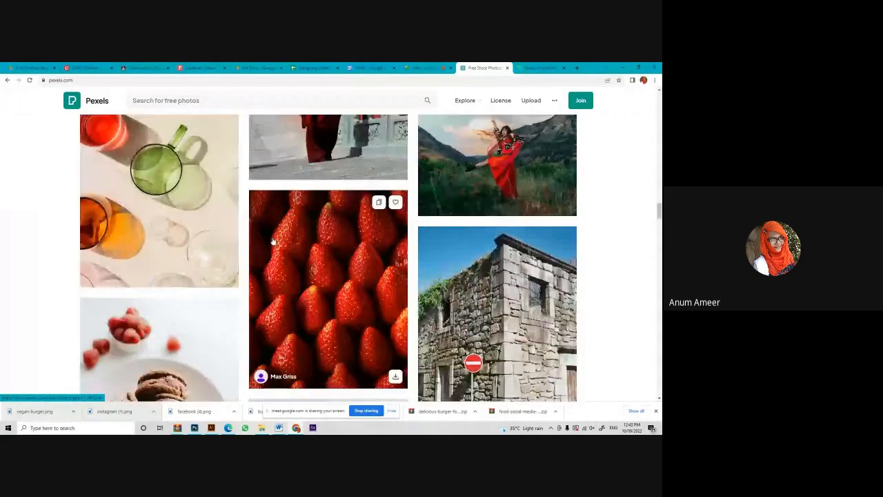
Search Pexels for music photos.
scroll(273, 242, up, 3)
click(191, 102)
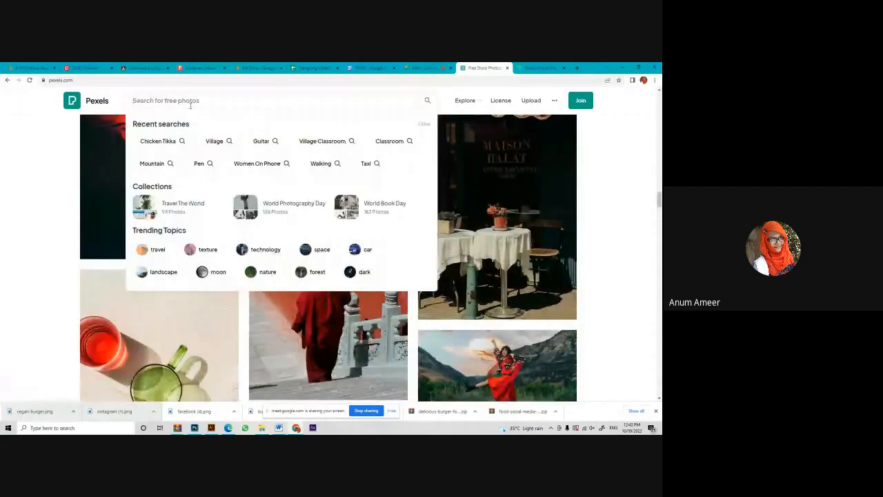
text(music)
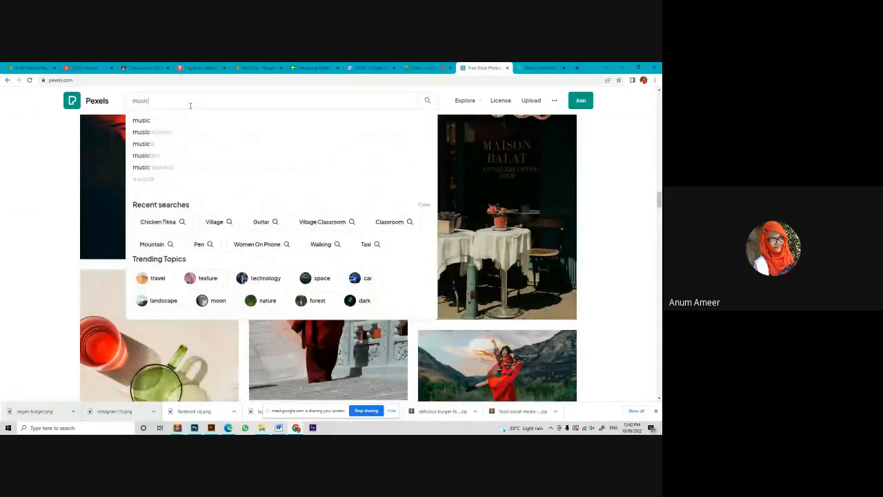
key(Return)
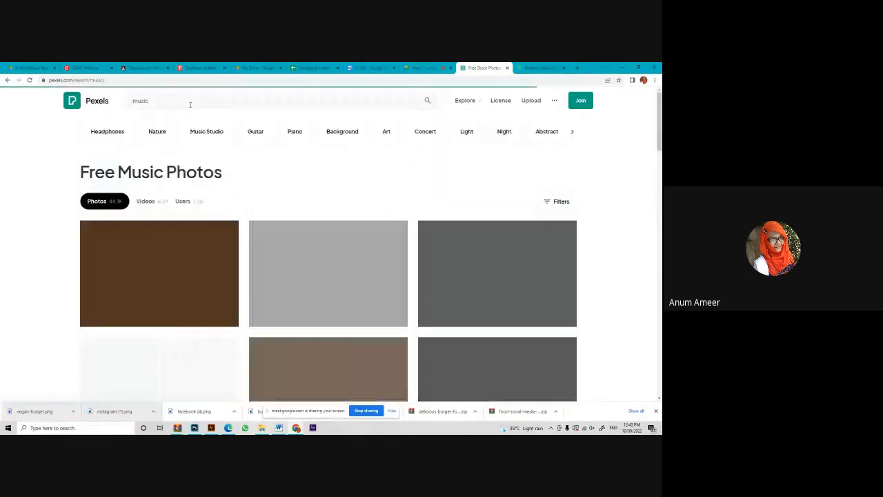
Look through the Pexels music photos for instruments, concerts, microphones and records usable in a music design.
scroll(319, 291, down, 4)
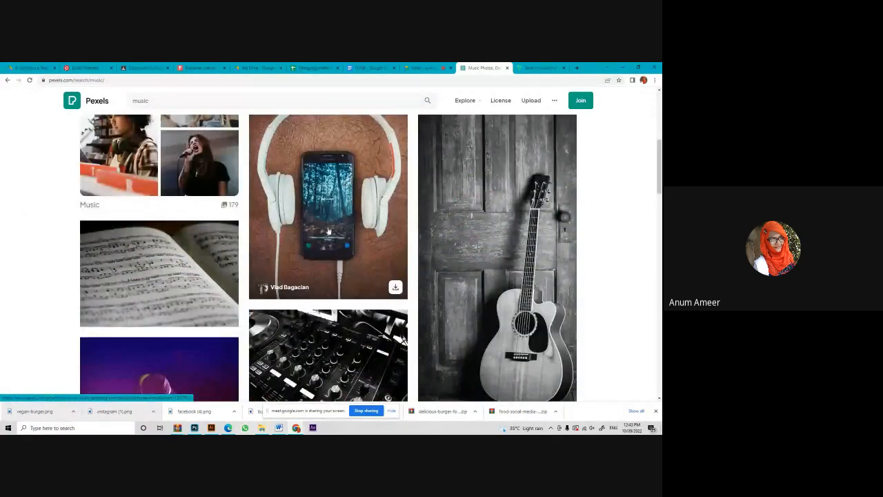
scroll(328, 232, down, 4)
scroll(519, 258, up, 4)
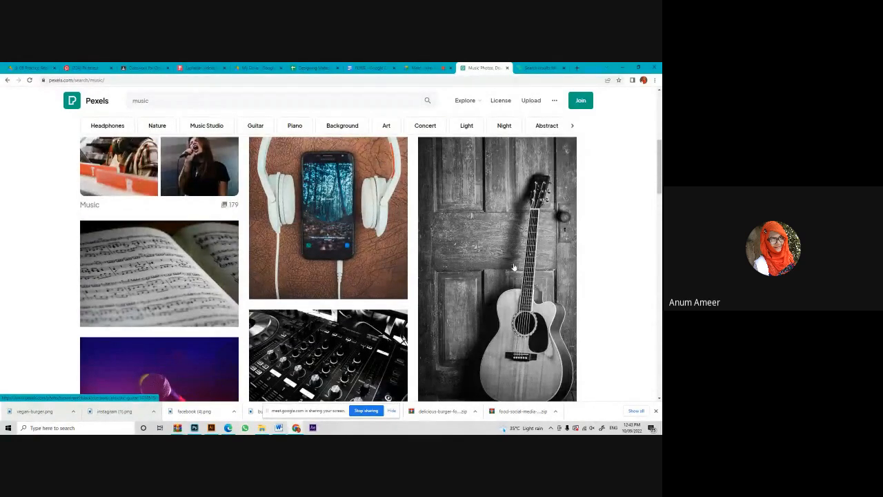
scroll(188, 304, down, 10)
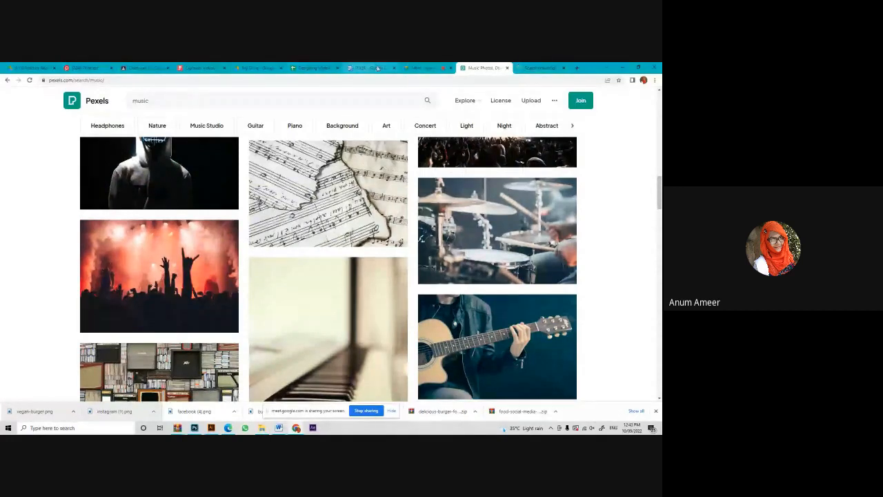
scroll(260, 336, down, 3)
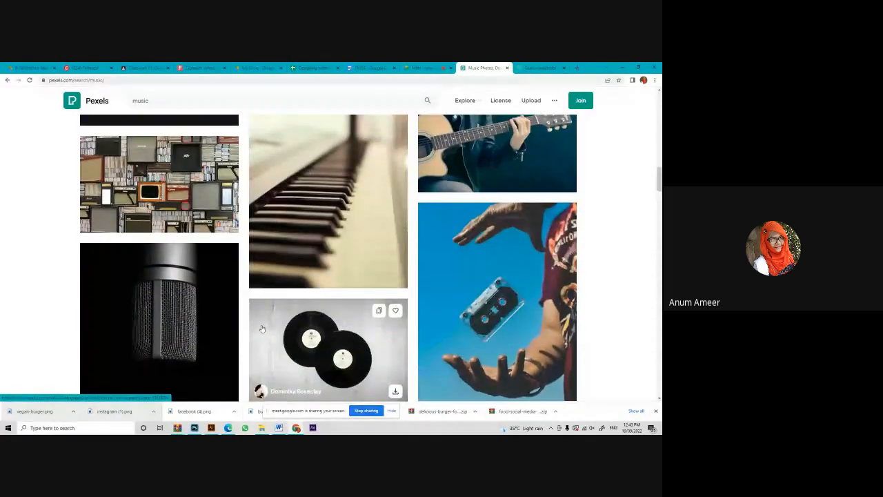
scroll(261, 330, down, 1)
mouse_move(263, 322)
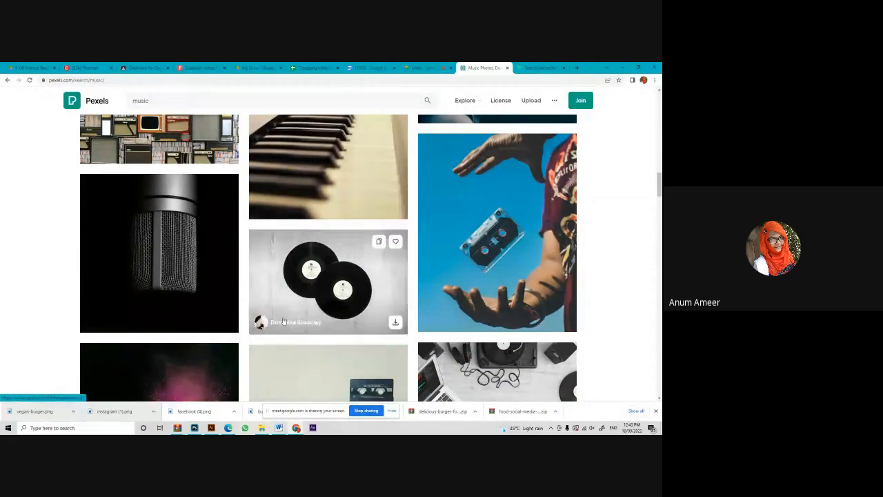
Switch to the FLYER document and review the magazine cover briefs, including the Music, Wedding and Games entries.
click(370, 68)
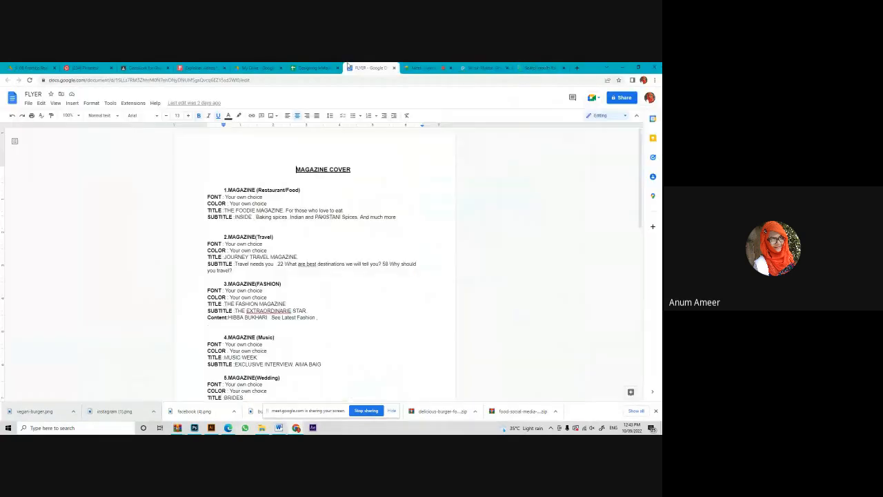
scroll(368, 217, down, 6)
scroll(368, 217, up, 3)
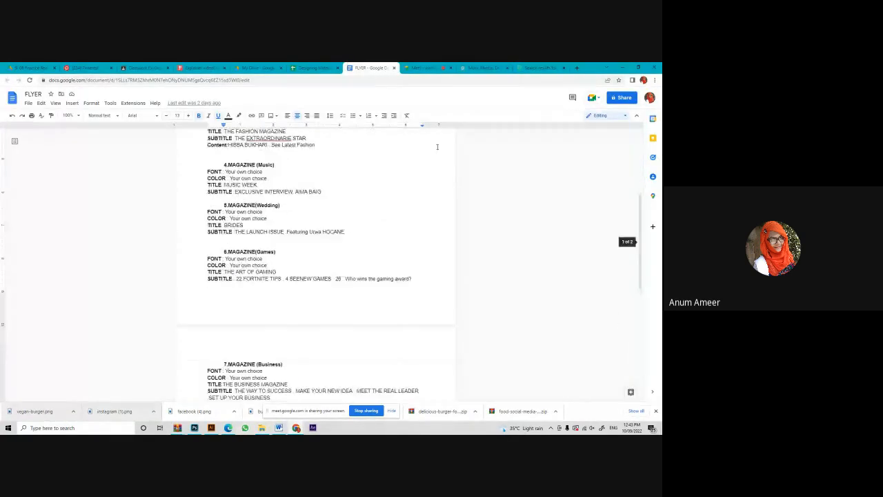
Switch to Pinterest and open the suggested search "Food graphic design".
click(539, 68)
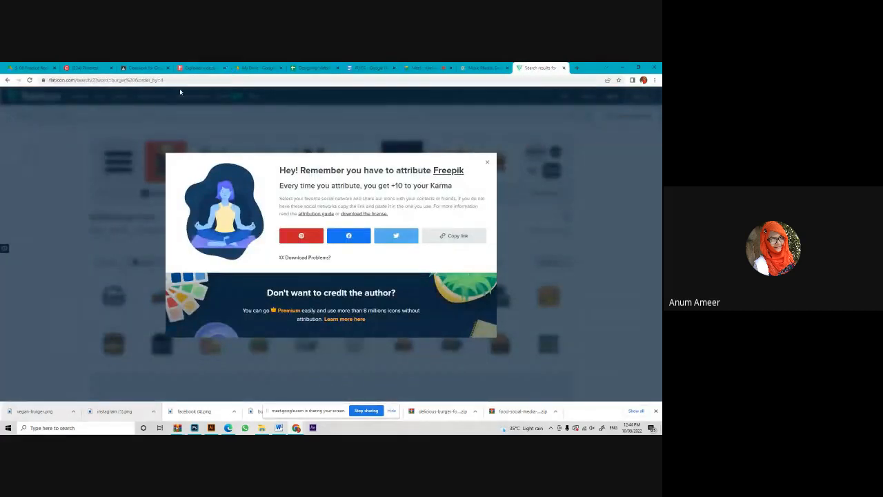
click(83, 67)
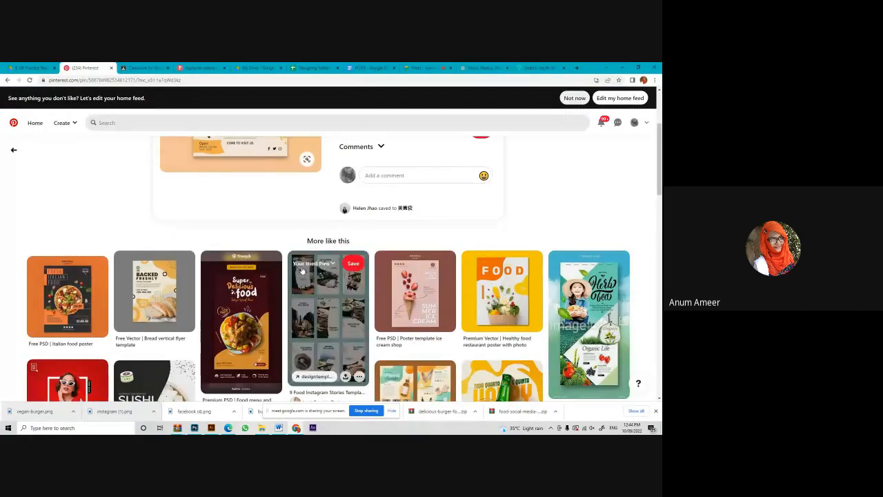
click(147, 124)
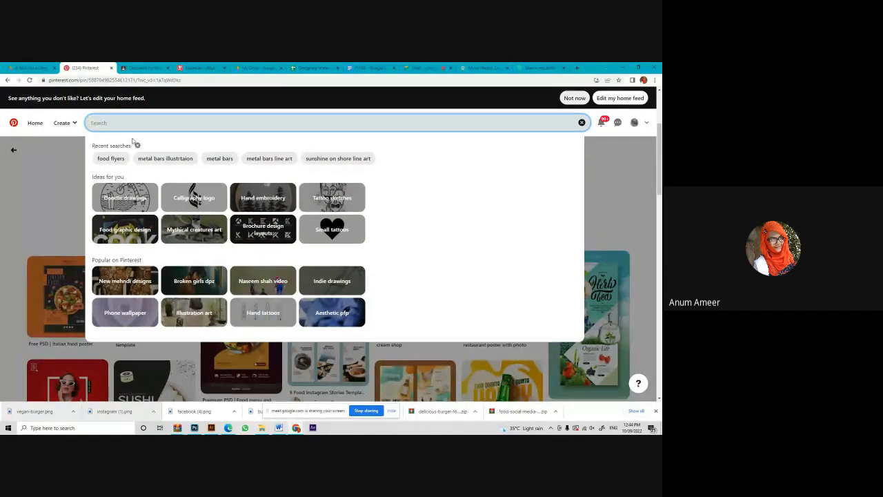
click(106, 238)
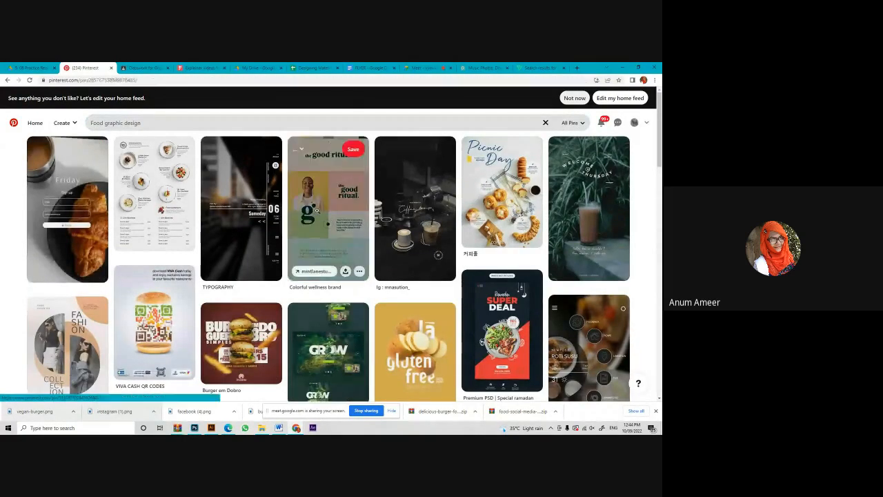
Open the "Colorful wellness brand" pin and browse the similar branding and color designs beneath it.
click(316, 216)
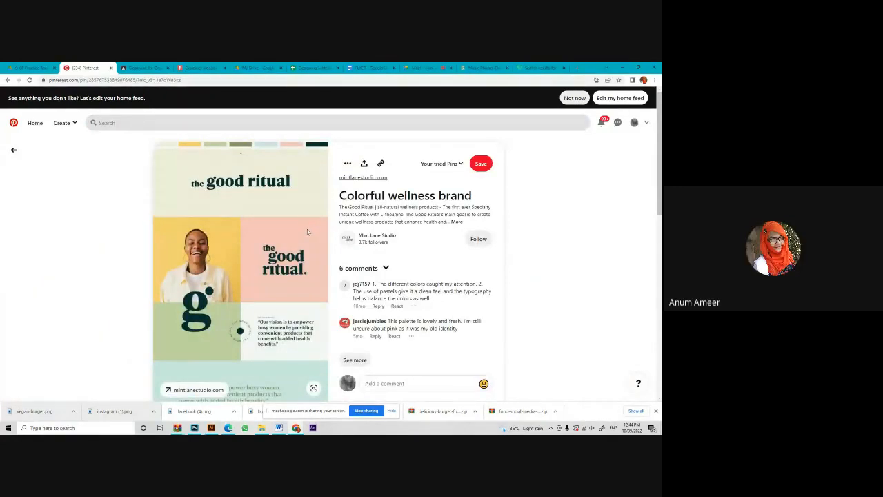
scroll(307, 229, down, 8)
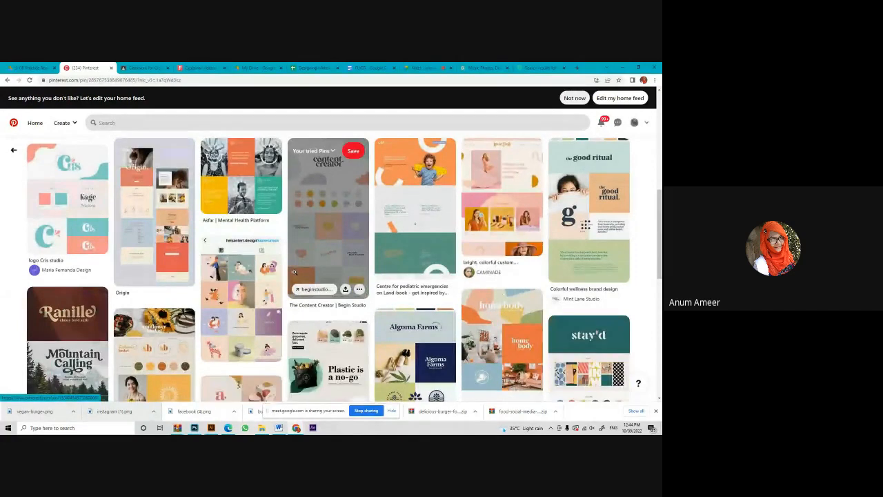
scroll(294, 272, down, 10)
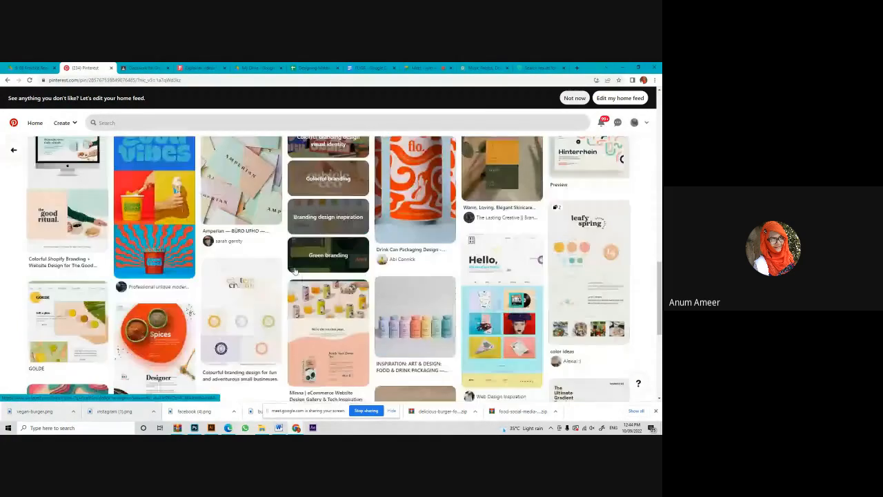
scroll(294, 271, down, 3)
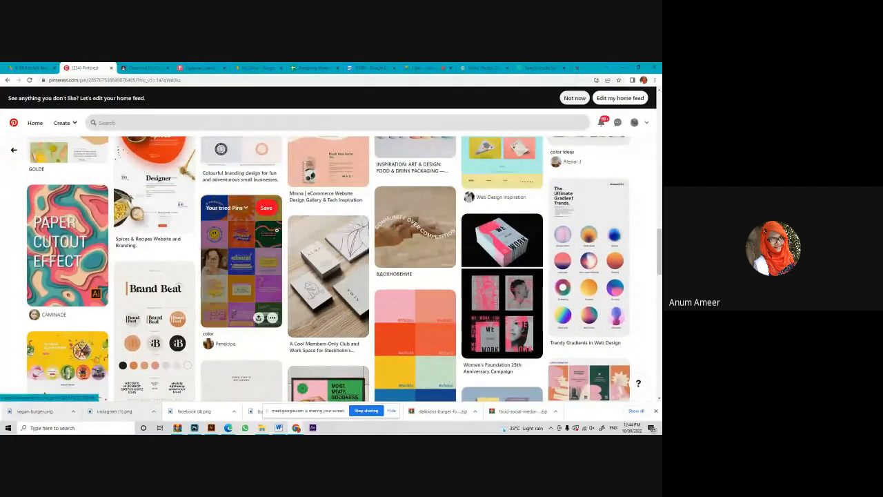
scroll(236, 308, down, 5)
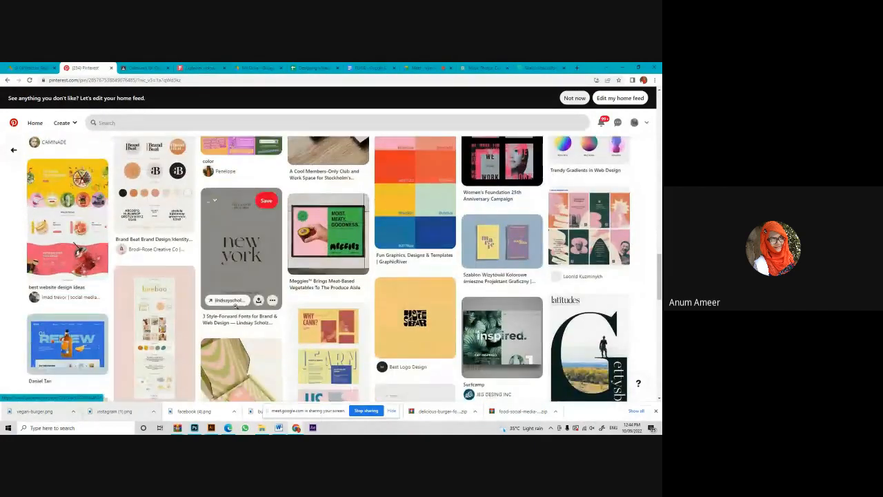
Open the "best website design ideas" pin and view its related food website designs.
click(88, 200)
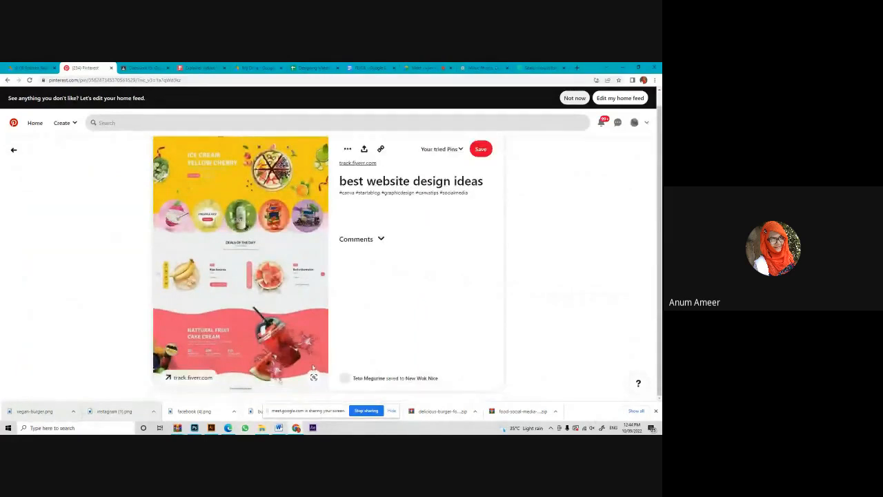
scroll(290, 353, down, 3)
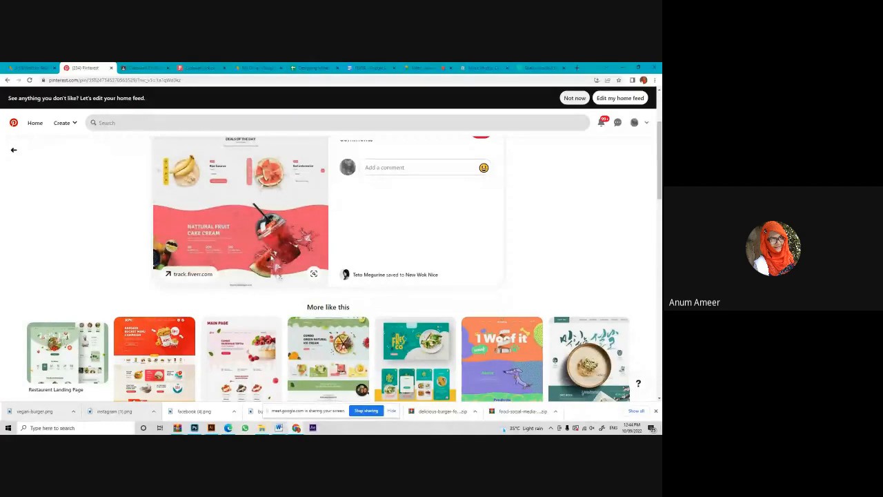
scroll(279, 275, down, 3)
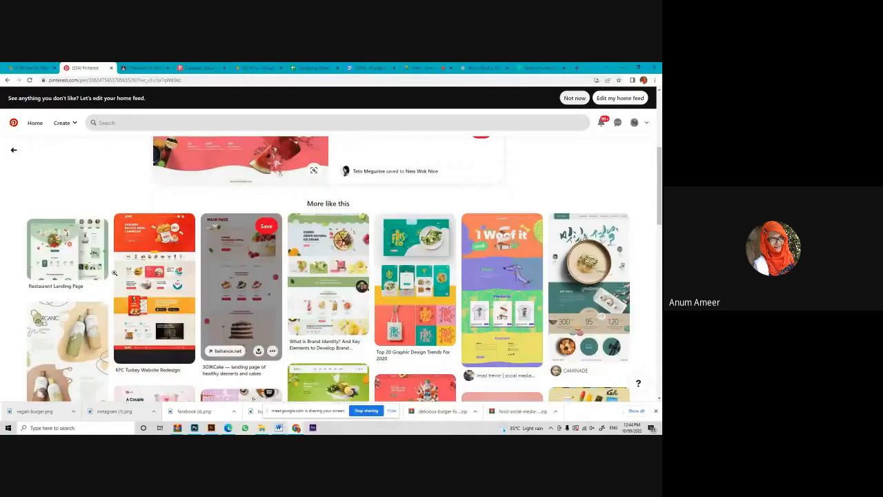
Open the "Restaurent Landing Page" pin and examine the related restaurant and food page layouts.
click(73, 246)
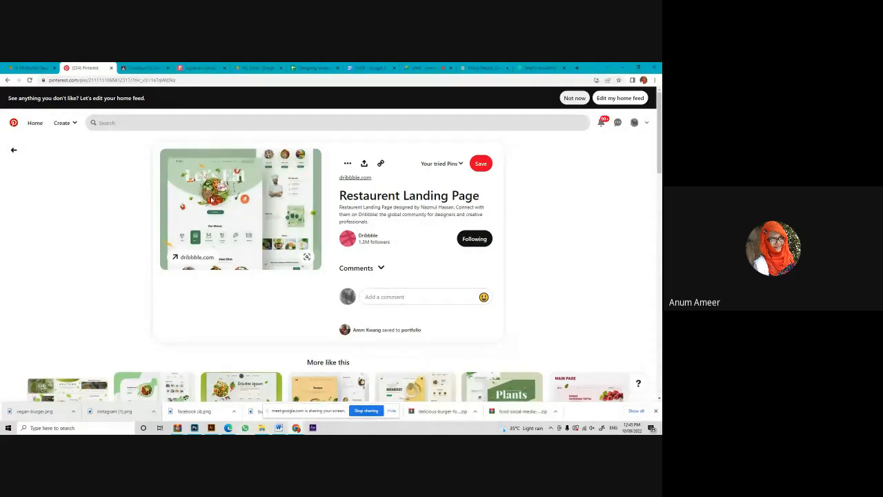
scroll(212, 214, down, 3)
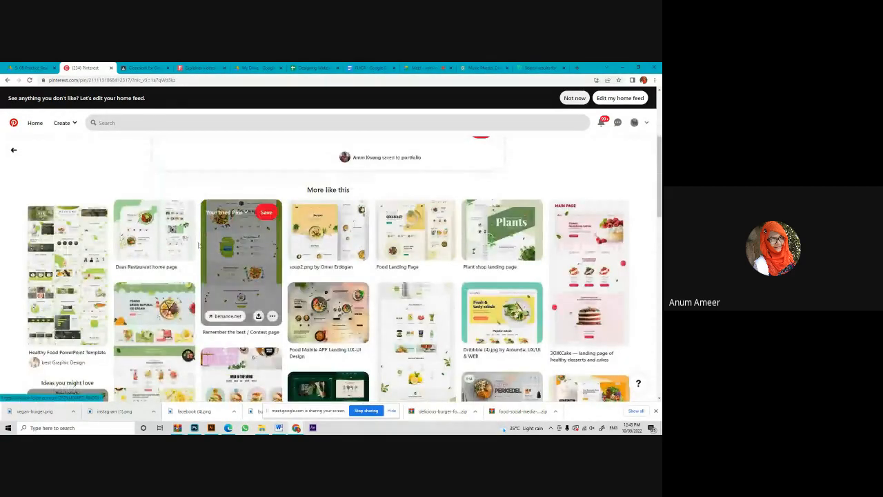
scroll(199, 245, down, 4)
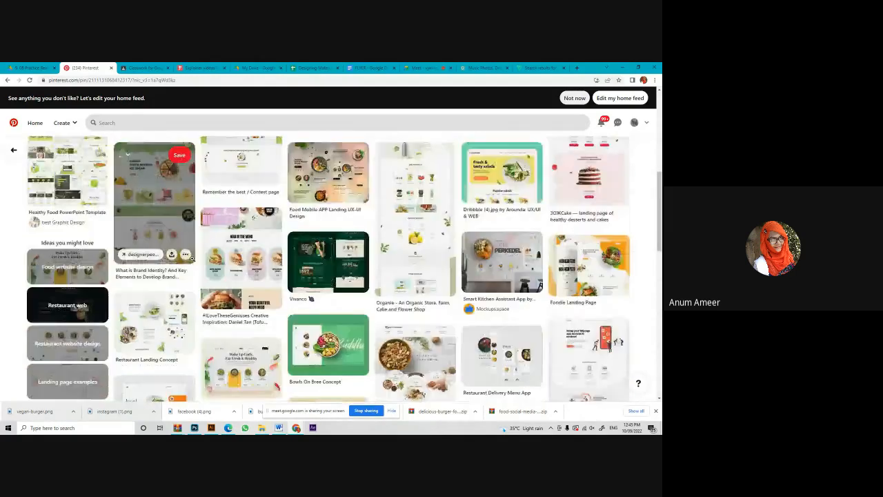
scroll(193, 259, down, 2)
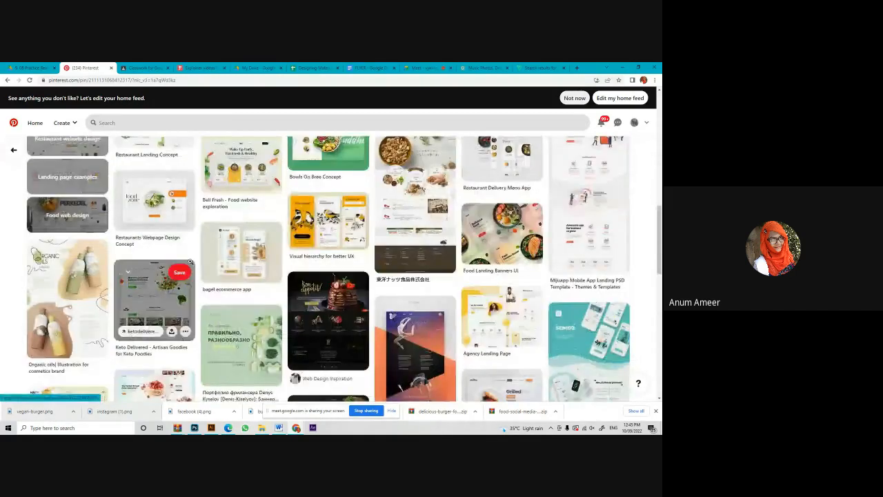
scroll(193, 259, up, 2)
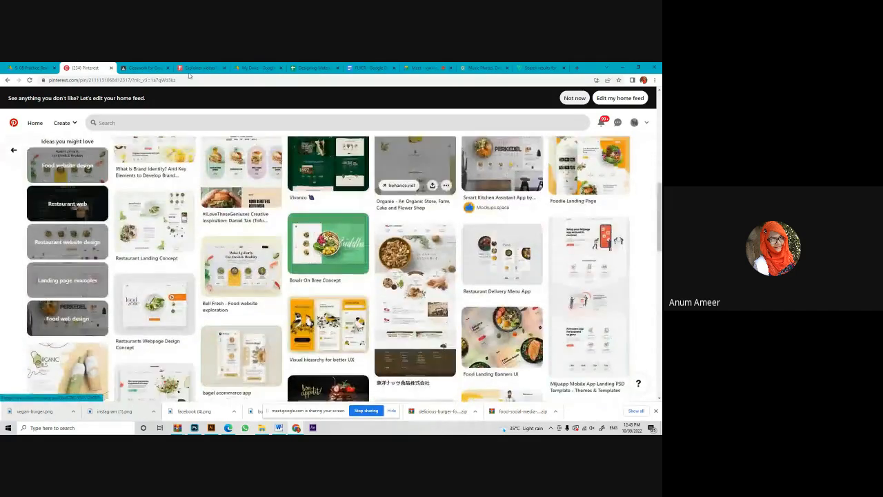
Open the Coolors palette generator site in place of the icon search results and dismiss its welcome message.
click(540, 68)
click(350, 81)
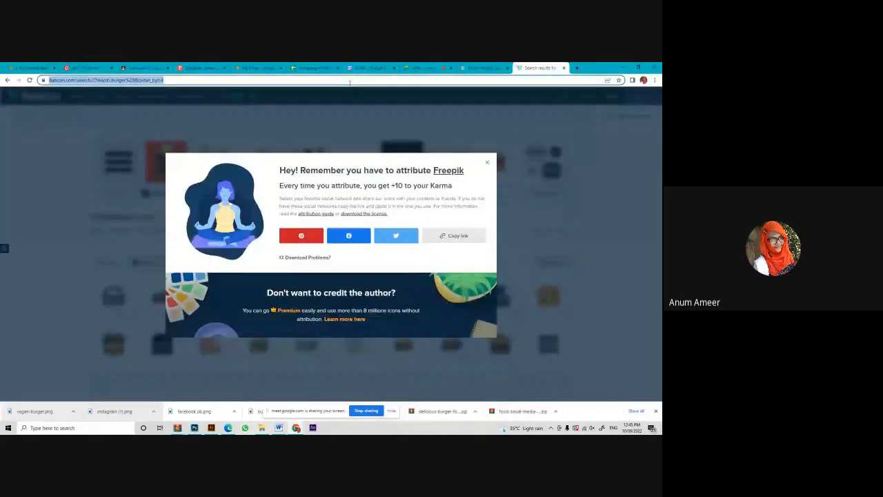
text(colo)
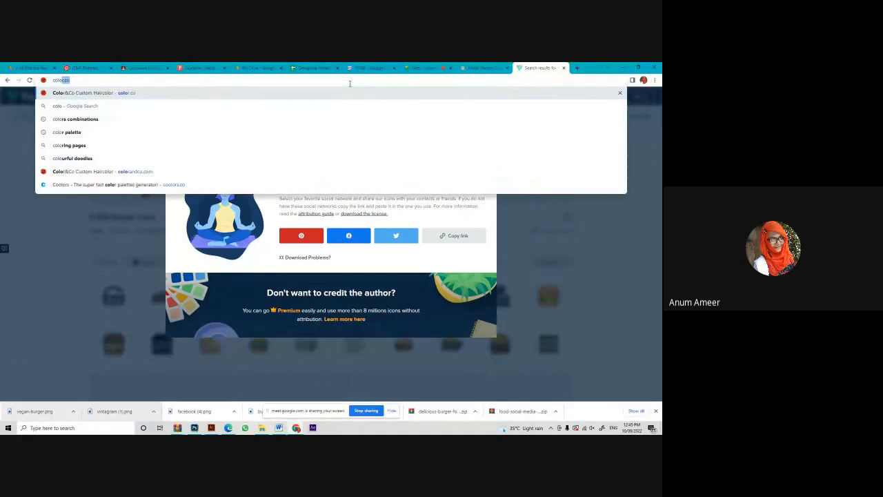
key(Down)
key(Down)
key(Down)
key(Down)
key(Down)
key(Down)
key(Down)
key(Return)
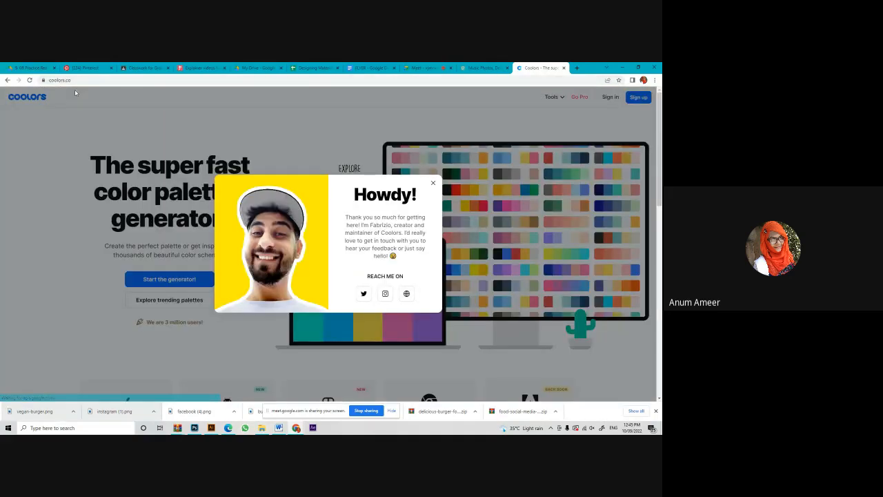
click(432, 184)
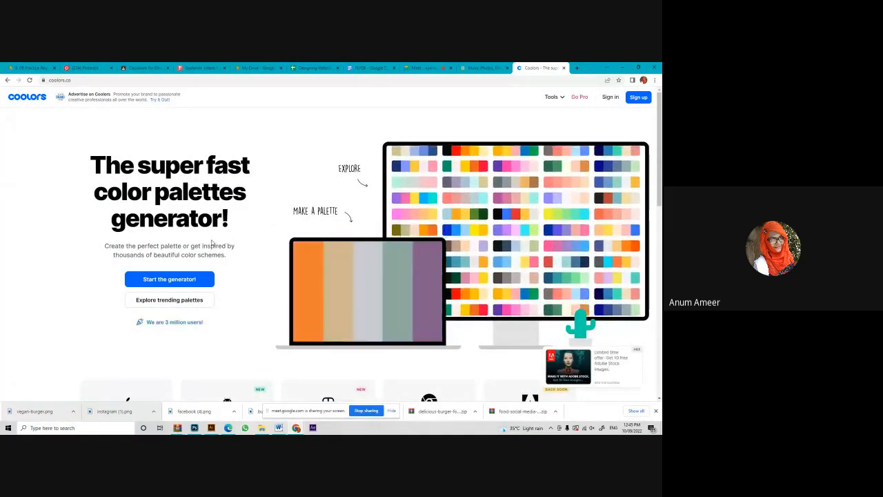
Look over the Coolors home page, then open the trending palettes and browse them.
scroll(193, 263, down, 4)
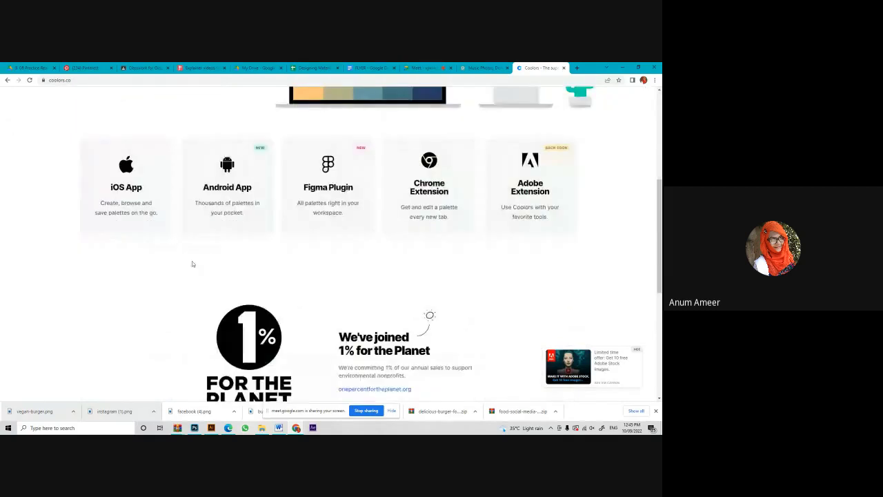
scroll(192, 264, down, 3)
scroll(187, 266, up, 10)
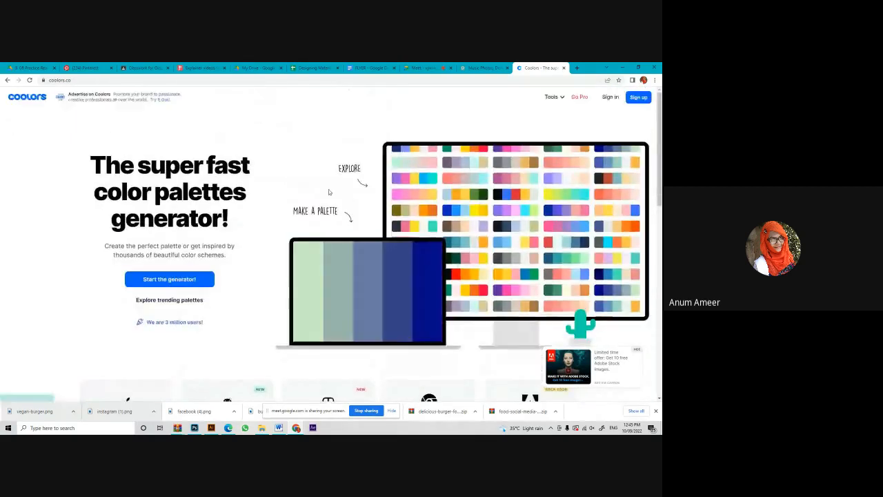
click(448, 179)
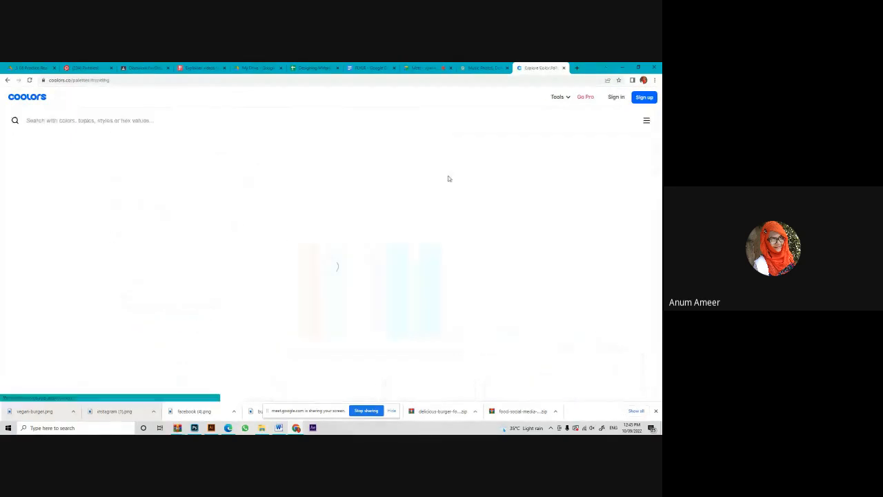
scroll(411, 193, down, 3)
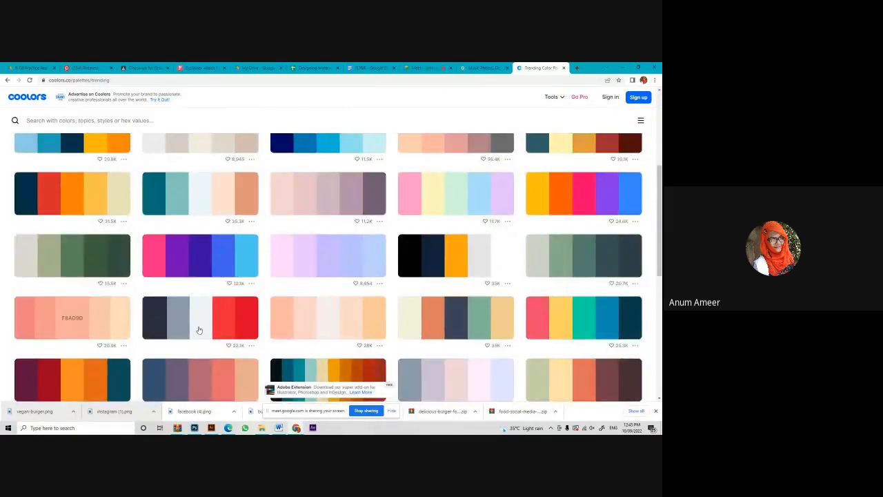
scroll(197, 377, down, 2)
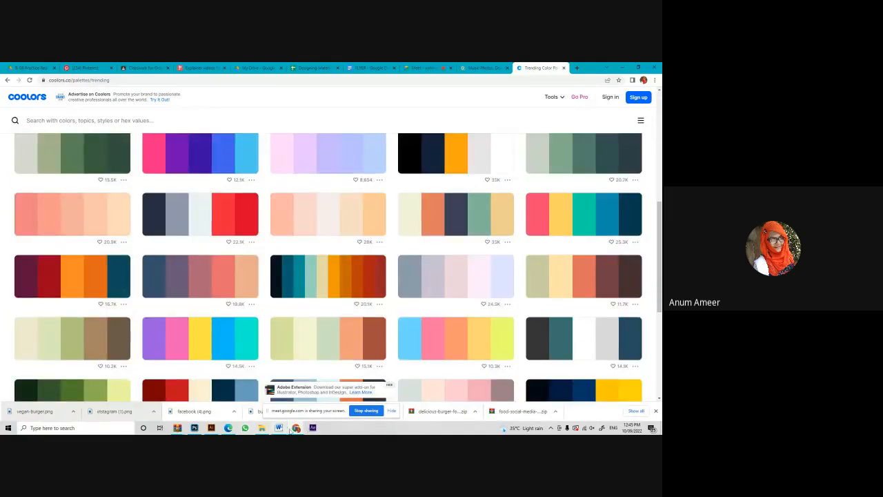
View the burger poster in Photoshop, return to Coolors and copy the dark navy color from the black, navy and orange palette.
click(195, 428)
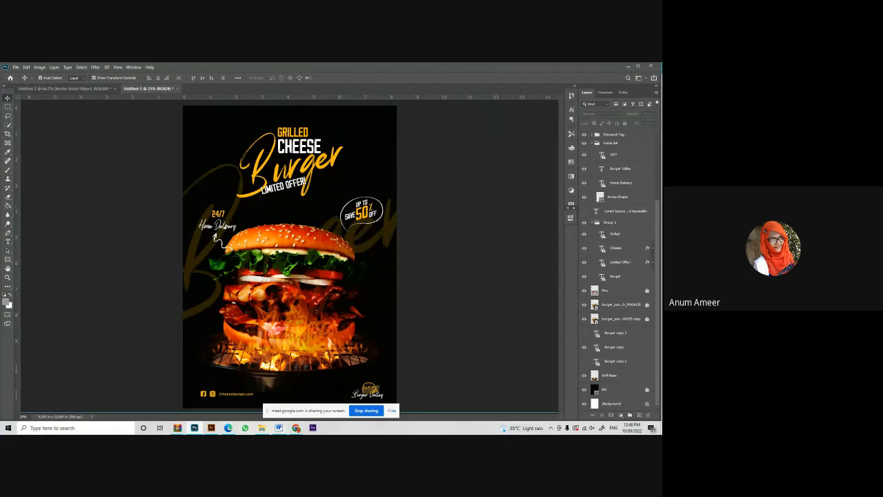
mouse_move(297, 428)
click(261, 390)
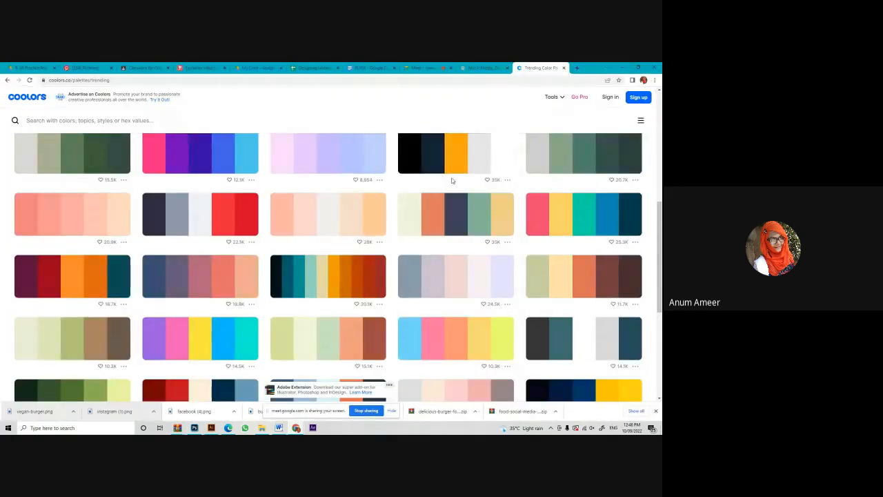
click(421, 163)
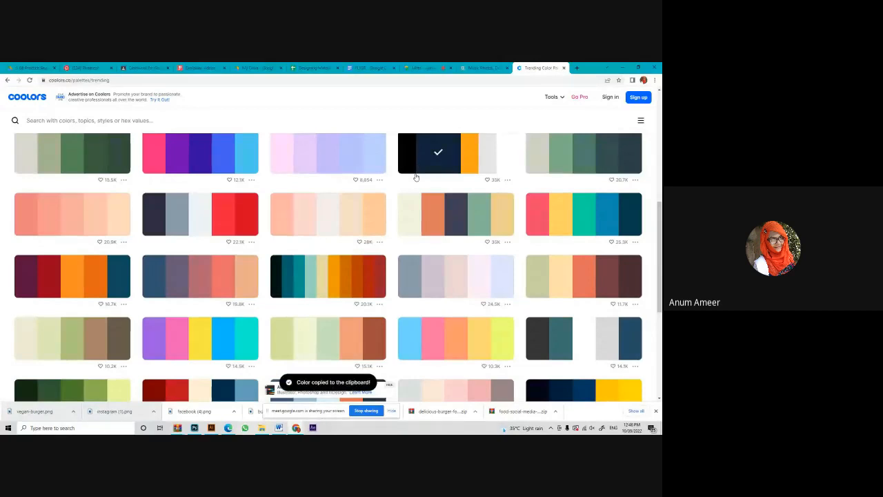
Capture the green, cream, orange and brown palette with Snipping Tool and save it as Capture PNG in Pictures, replacing the existing file.
scroll(583, 269, down, 2)
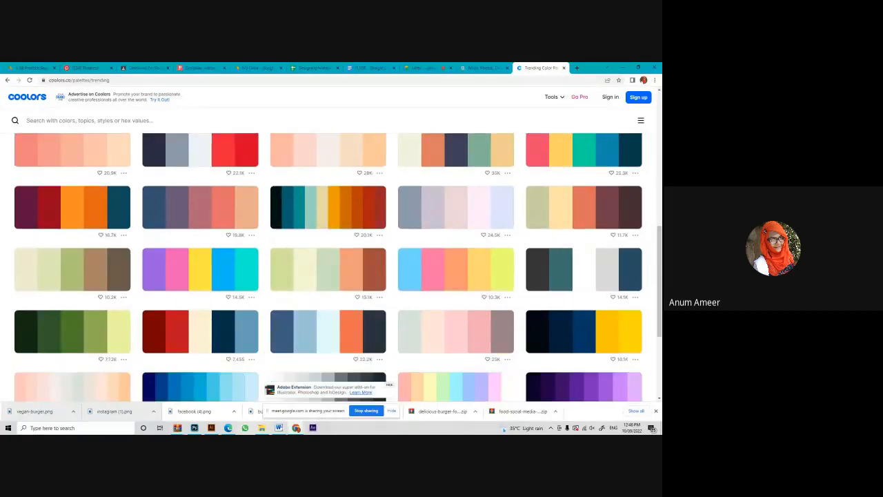
text(ni)
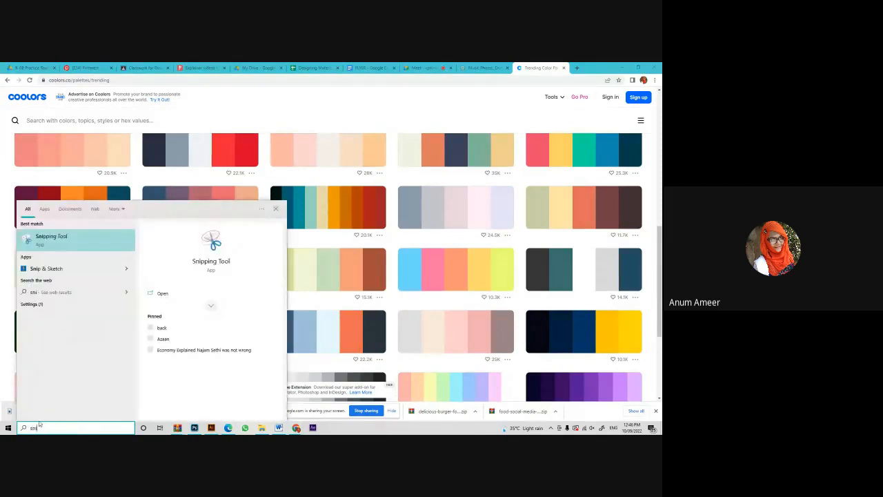
click(81, 240)
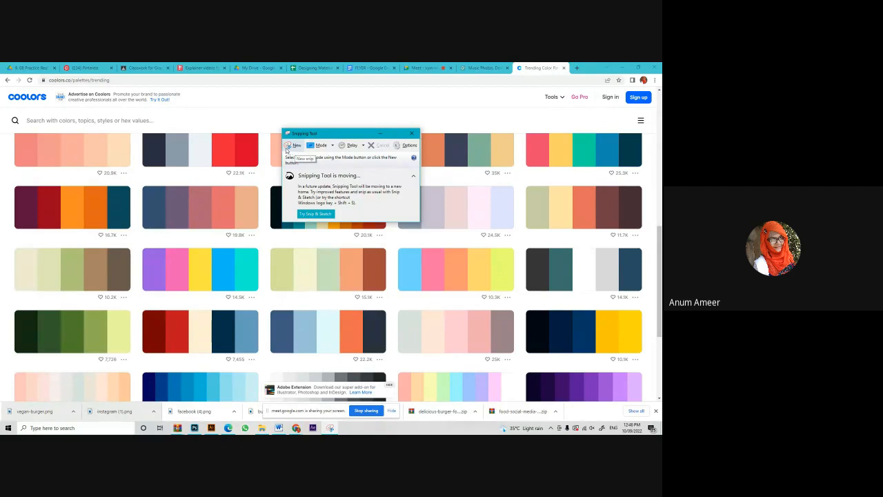
click(291, 146)
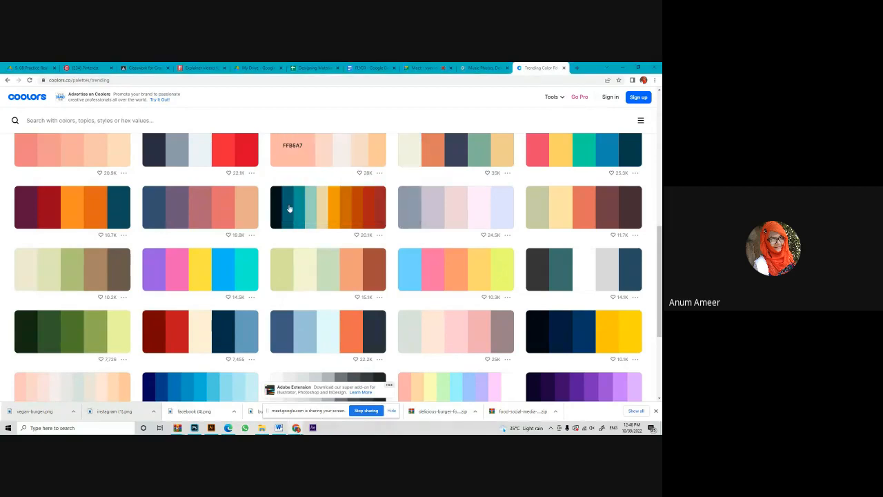
drag(266, 246, 392, 297)
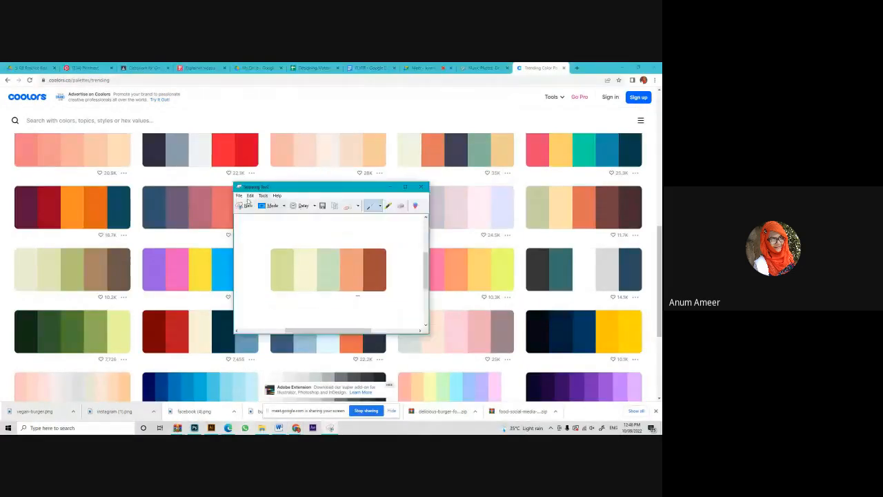
click(324, 207)
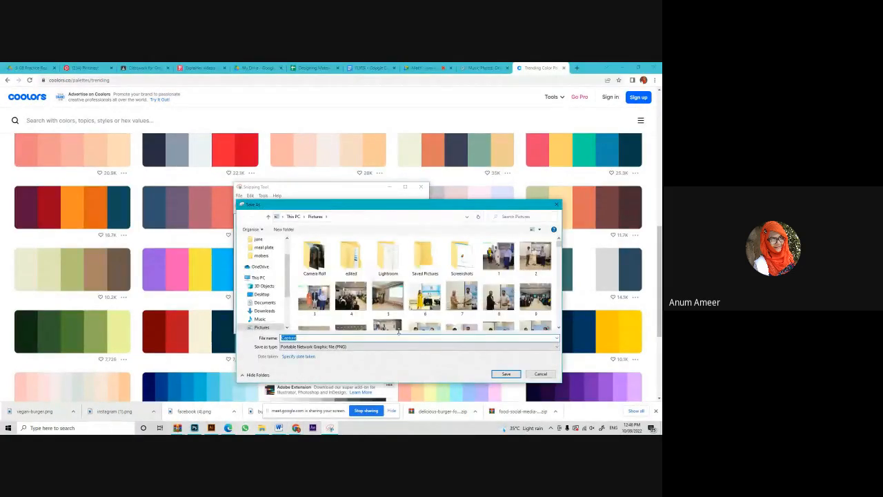
click(507, 374)
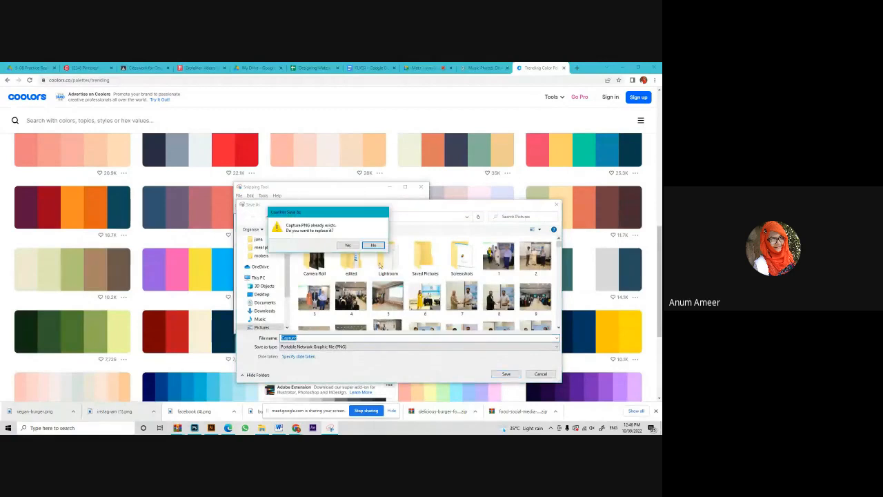
click(351, 245)
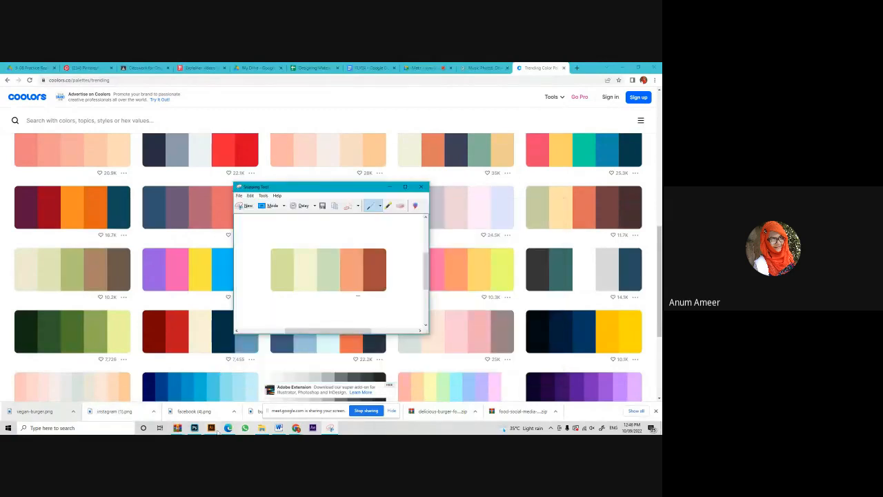
Place the saved Capture palette image from File Explorer onto the burger poster in Photoshop.
click(262, 428)
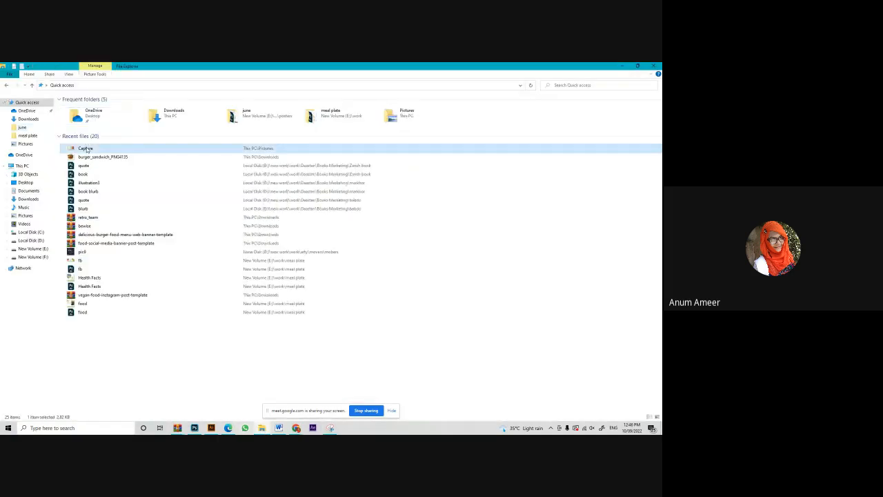
click(194, 428)
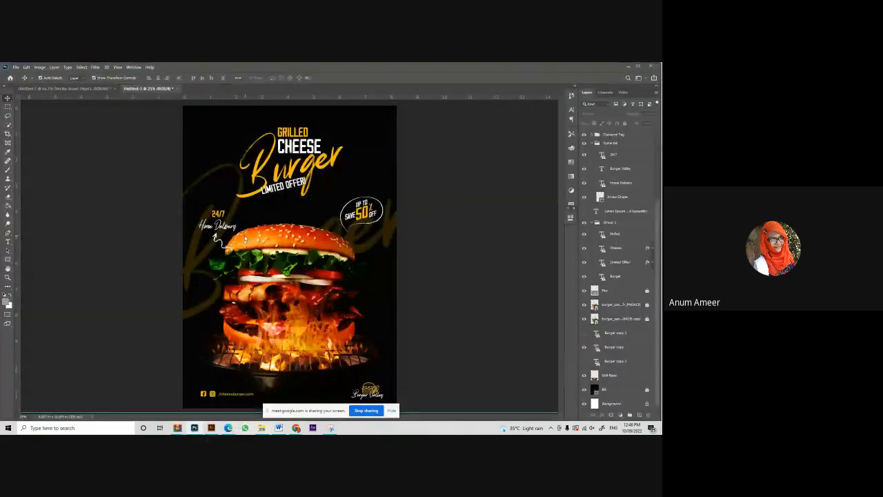
key(ctrl+v)
click(330, 78)
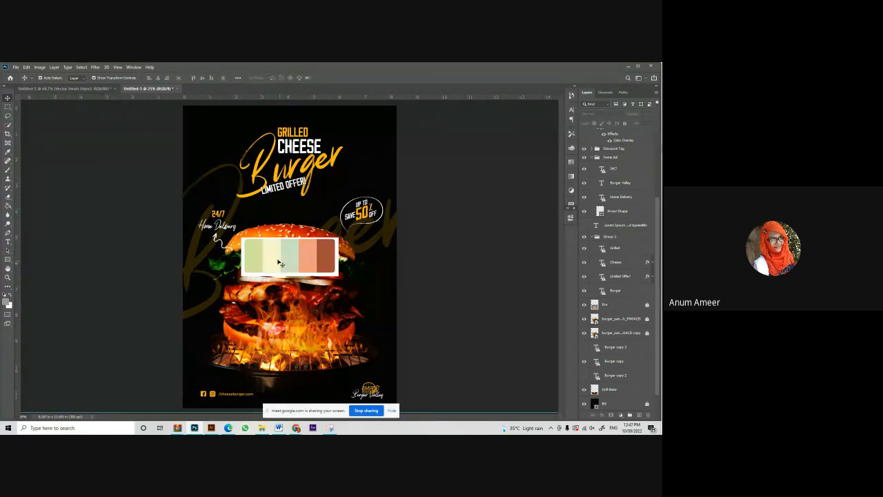
Return to Coolors in the browser and view more trending palettes.
mouse_move(296, 428)
click(269, 386)
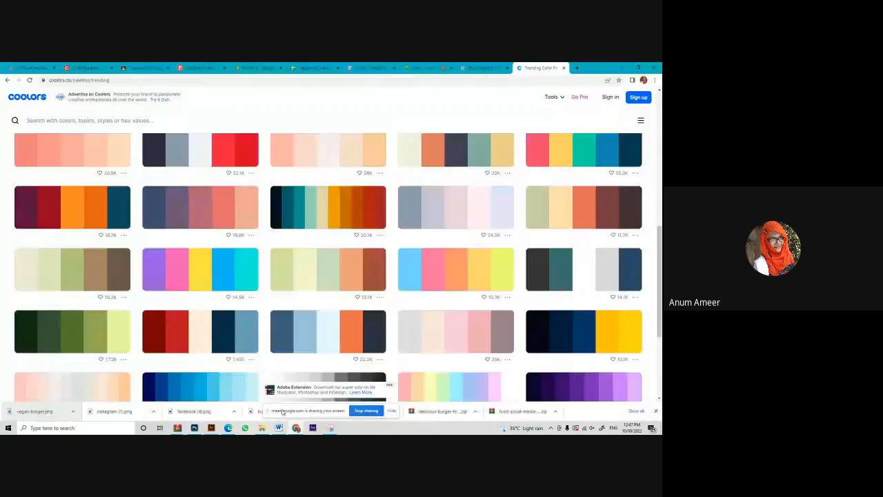
scroll(367, 306, down, 3)
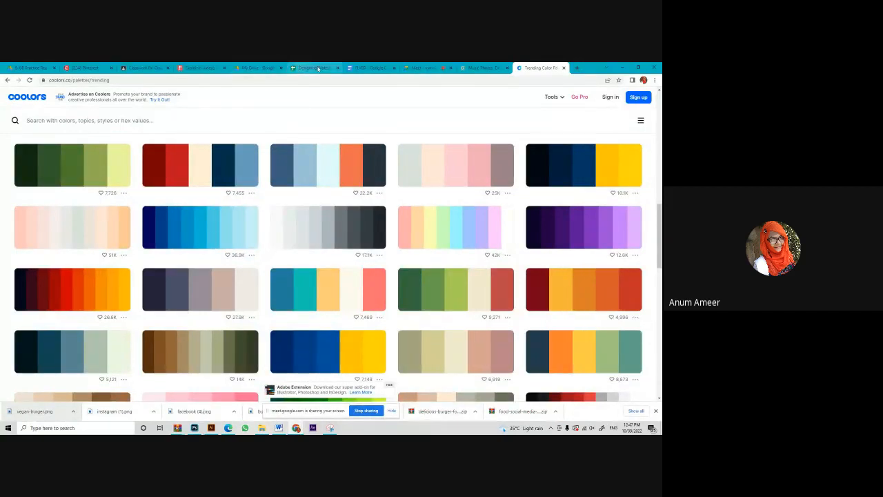
Switch to Pinterest and search for "pizza poster".
click(99, 67)
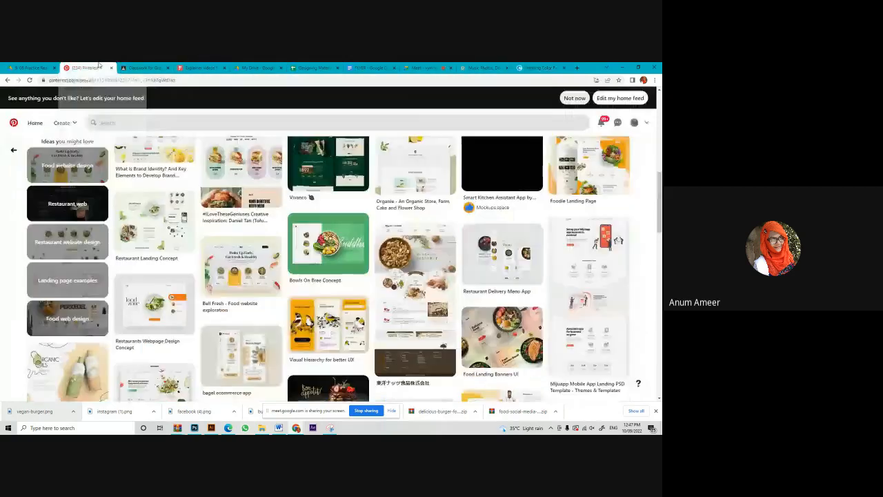
click(131, 129)
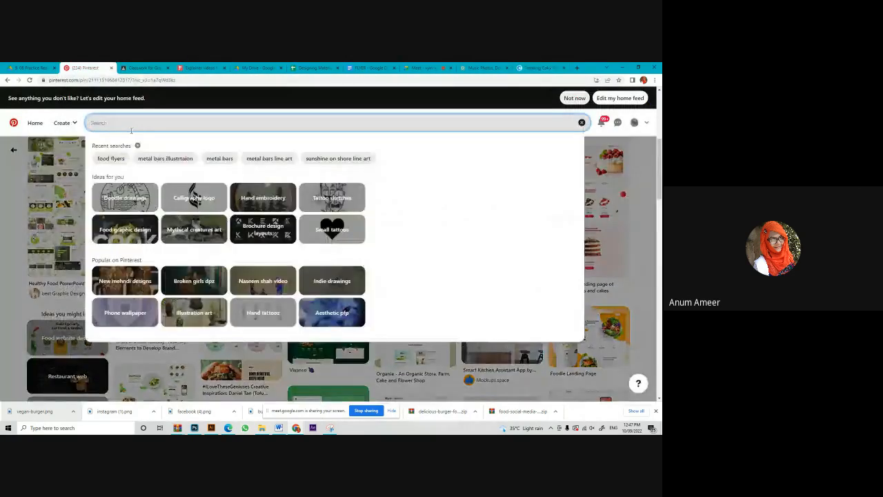
text(pizza)
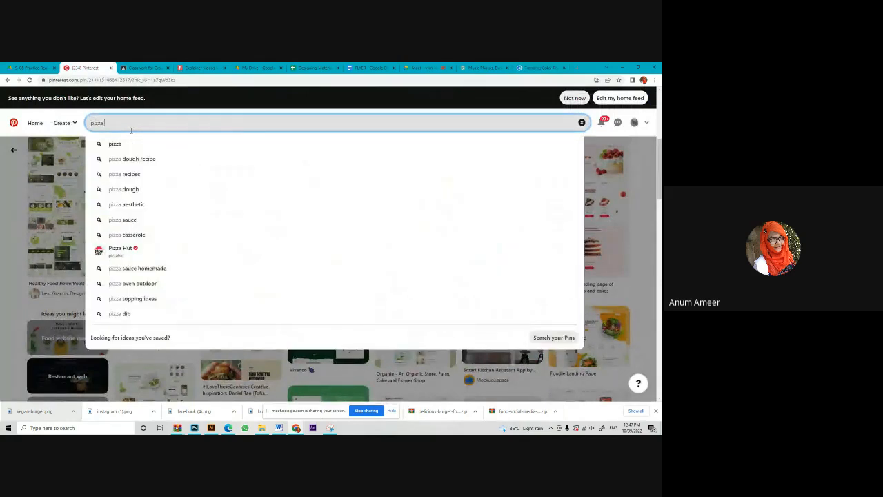
text( poster)
key(Return)
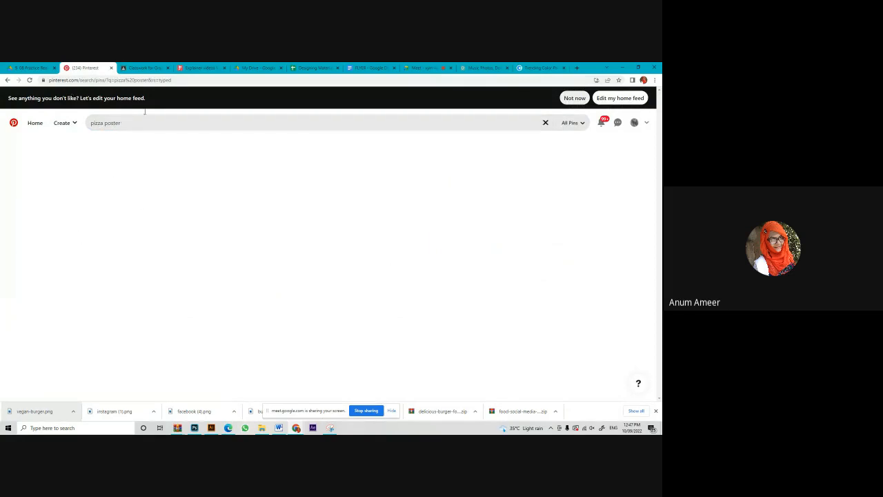
Dismiss the search suggestions and browse the pizza poster pins for design ideas.
click(143, 128)
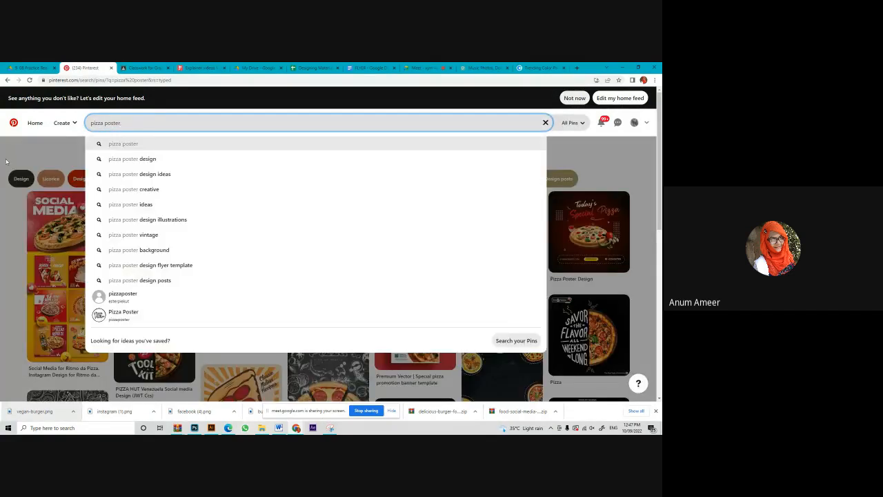
click(2, 240)
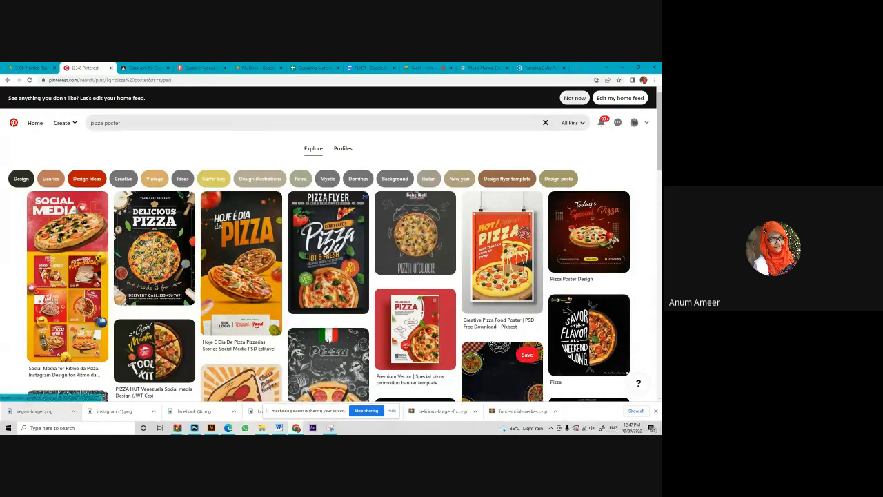
scroll(376, 366, down, 3)
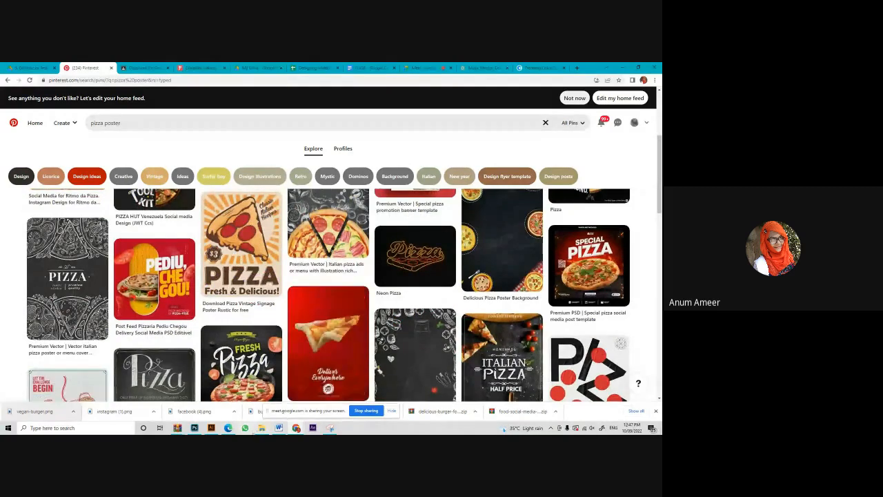
scroll(229, 388, down, 1)
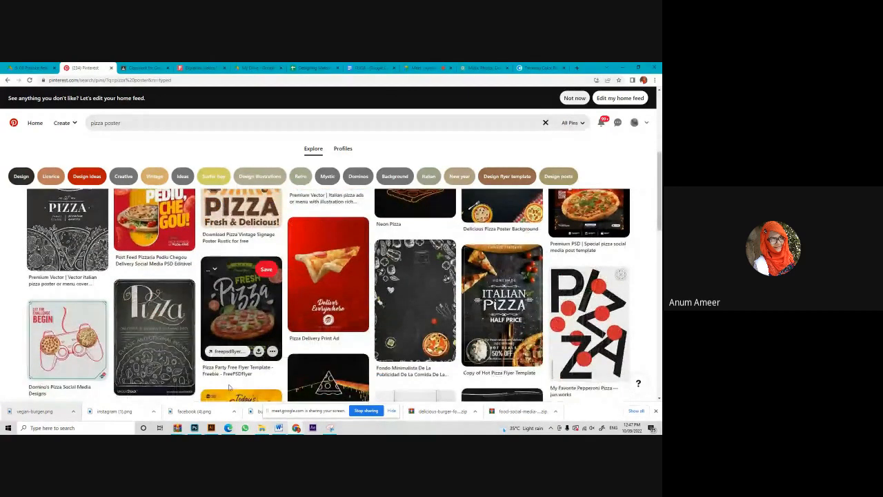
scroll(377, 337, down, 1)
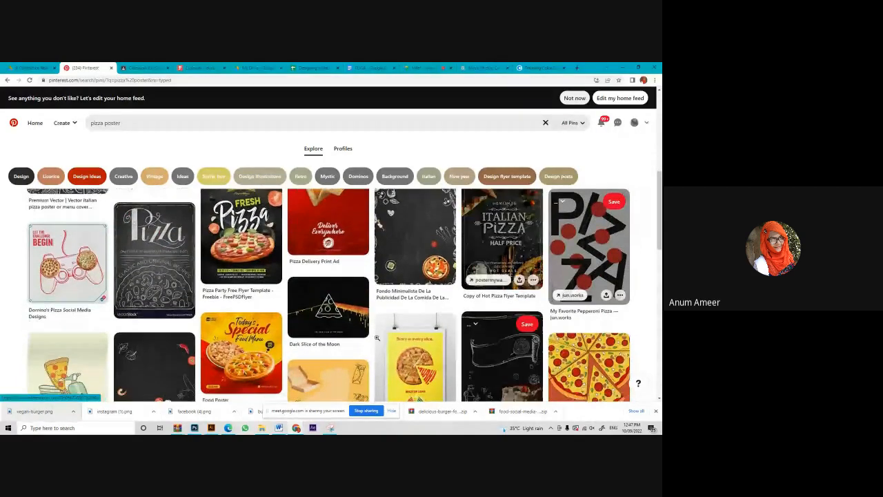
scroll(377, 338, down, 2)
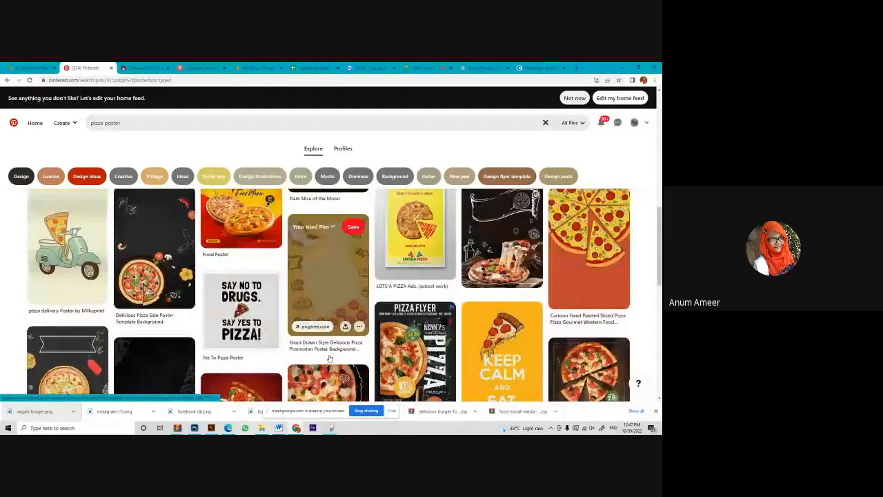
Open the LOTS'A PIZZA ad pin from the pizza poster results and browse its related pins.
scroll(329, 358, down, 1)
scroll(428, 245, up, 1)
click(428, 245)
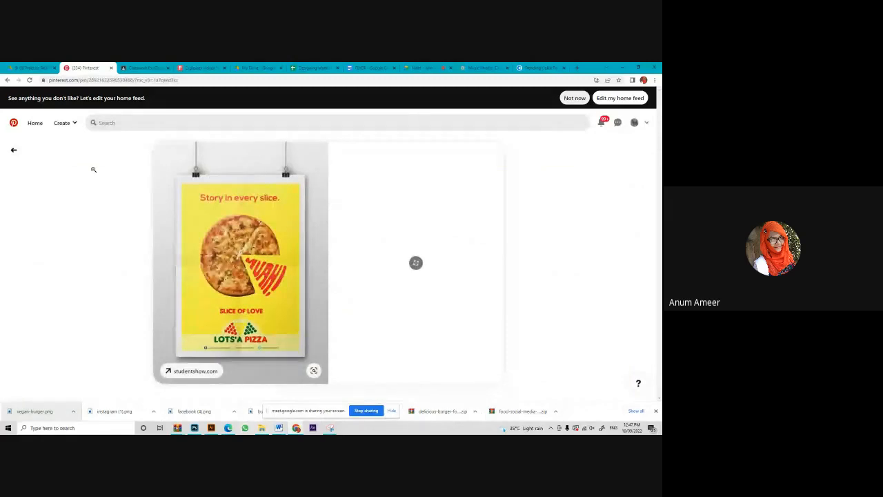
scroll(205, 317, down, 5)
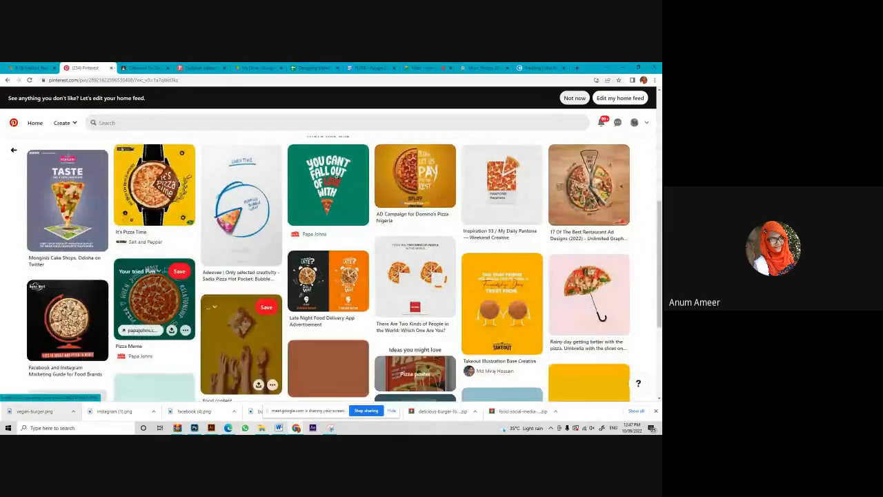
View the Papa Johns "You can't fall out of love with" pin and the Salt and Pepper pizza pin, with their similar pins.
click(331, 176)
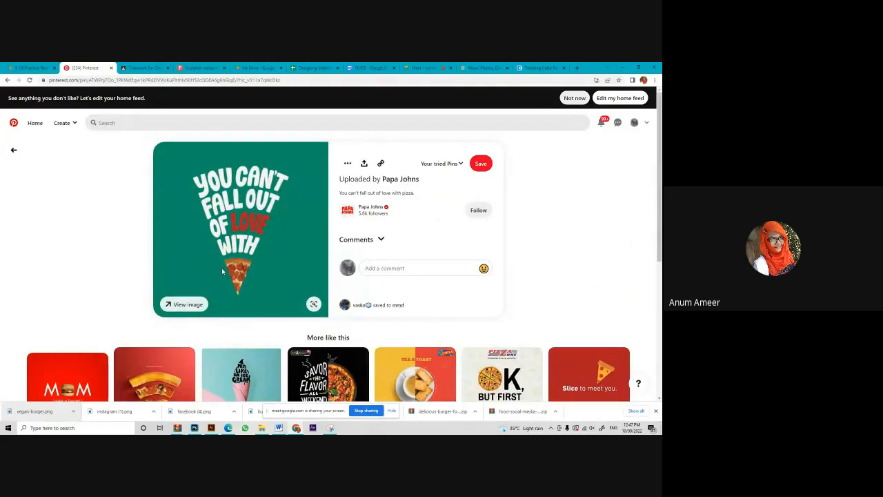
scroll(133, 357, down, 3)
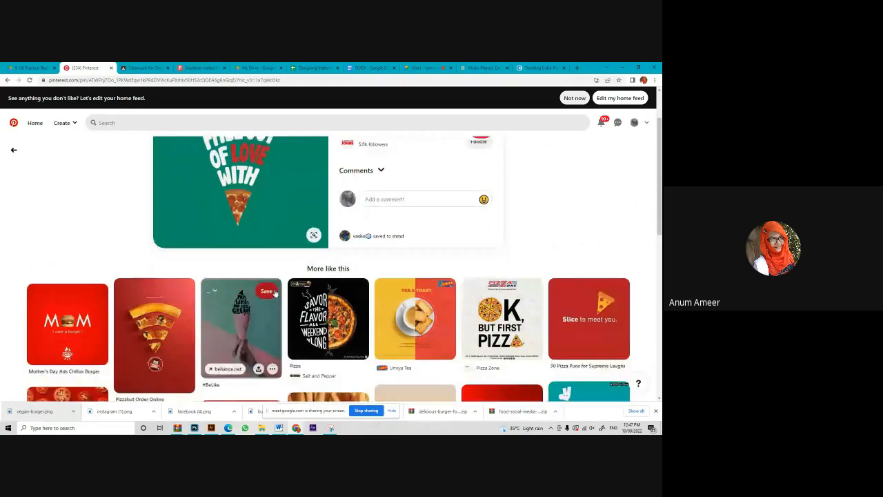
scroll(317, 255, down, 1)
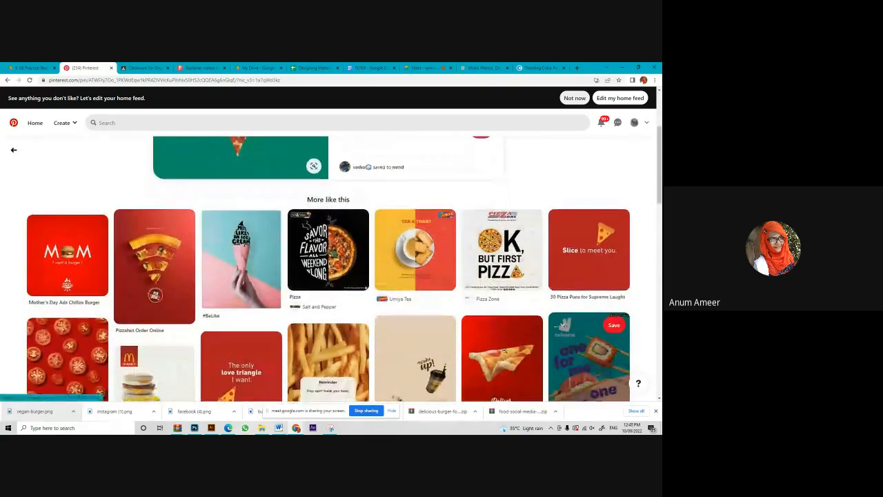
click(328, 252)
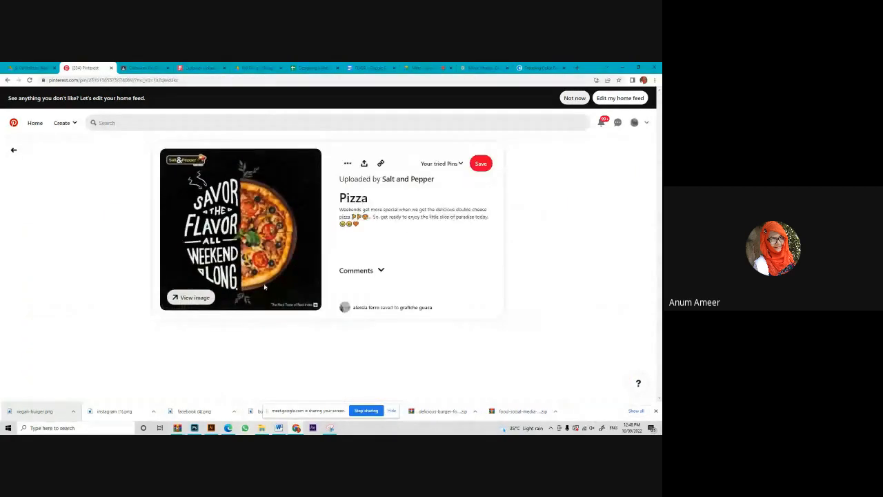
scroll(197, 319, down, 4)
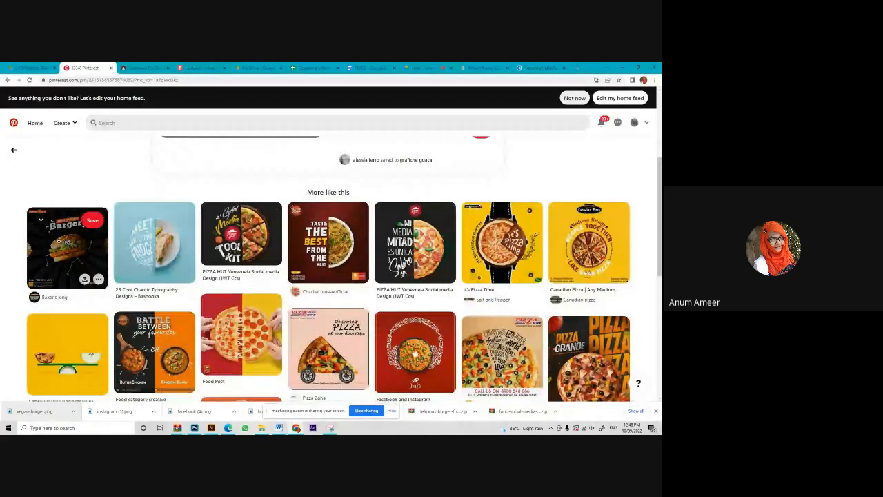
Open the Baker's King "Fresh Delicious Burger" pin and examine its related burger and food poster designs.
click(59, 241)
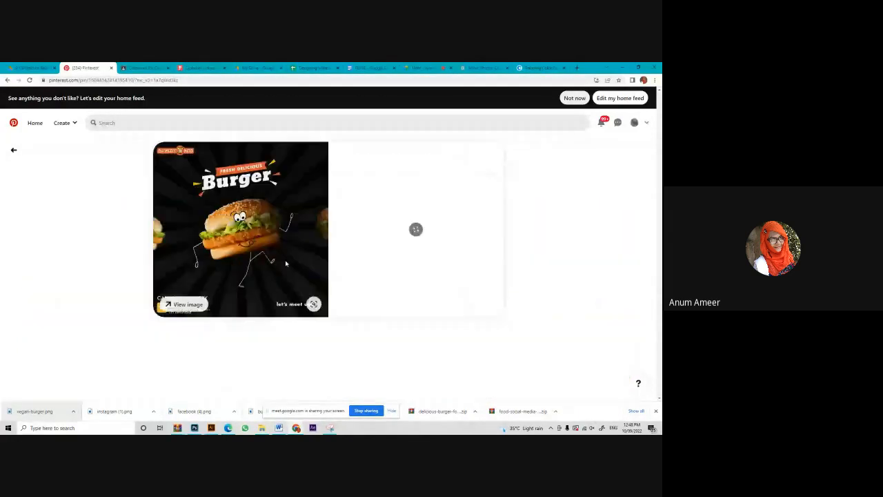
scroll(413, 316, down, 3)
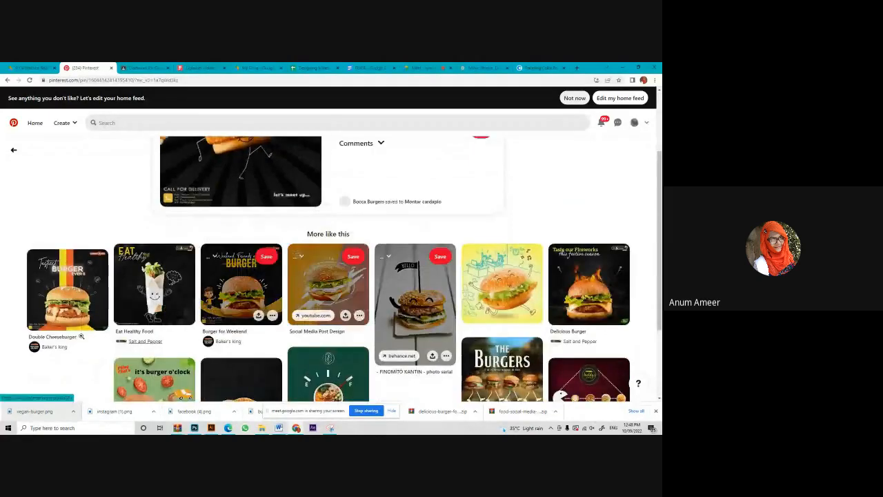
scroll(154, 263, down, 1)
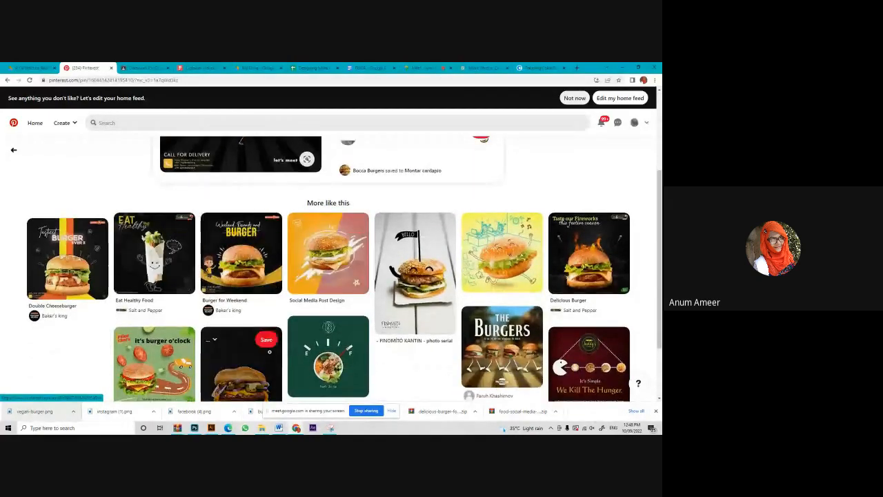
scroll(43, 241, up, 2)
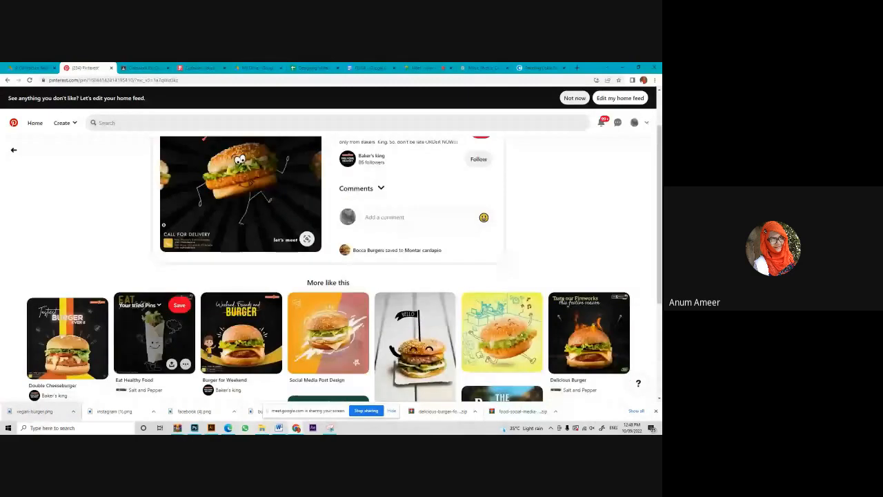
scroll(37, 236, down, 2)
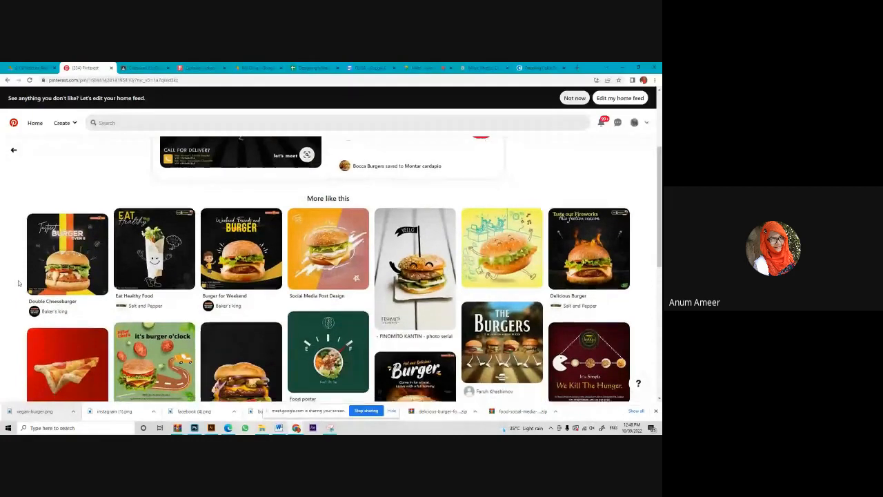
scroll(14, 285, down, 2)
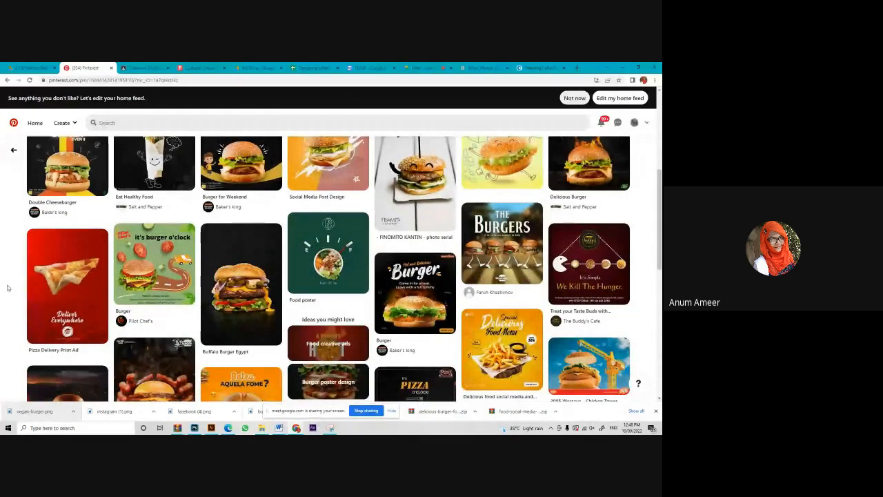
scroll(104, 345, down, 1)
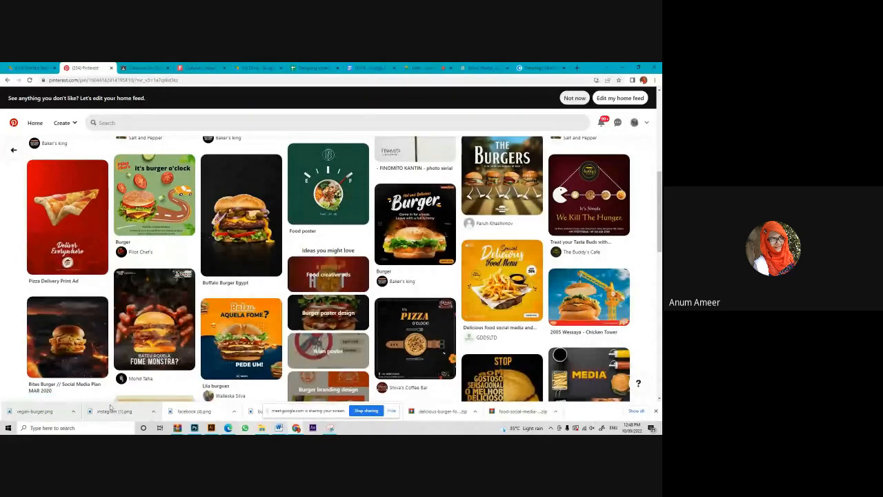
Reload the FLYER document in Google Docs to view the magazine cover briefs, and return to Pinterest.
click(370, 68)
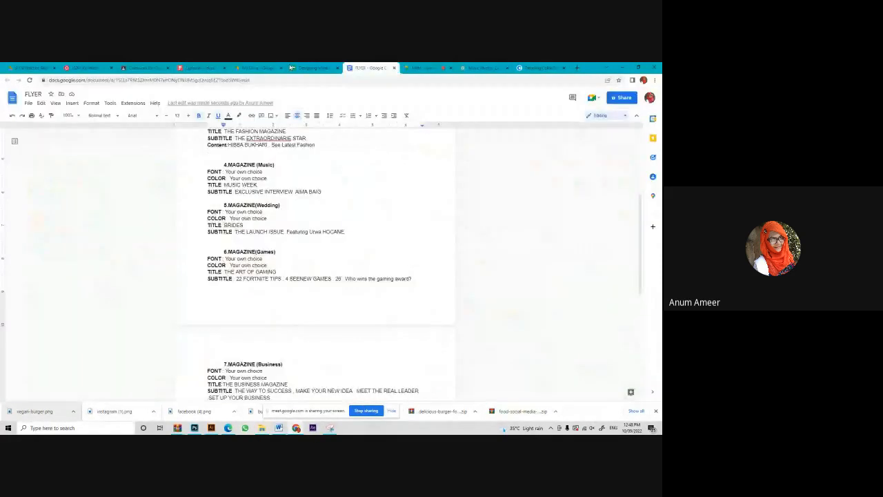
click(29, 80)
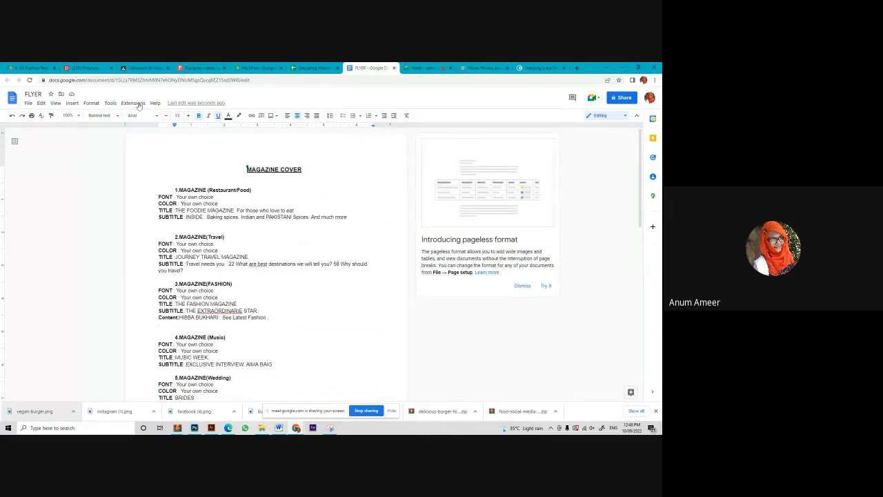
click(69, 67)
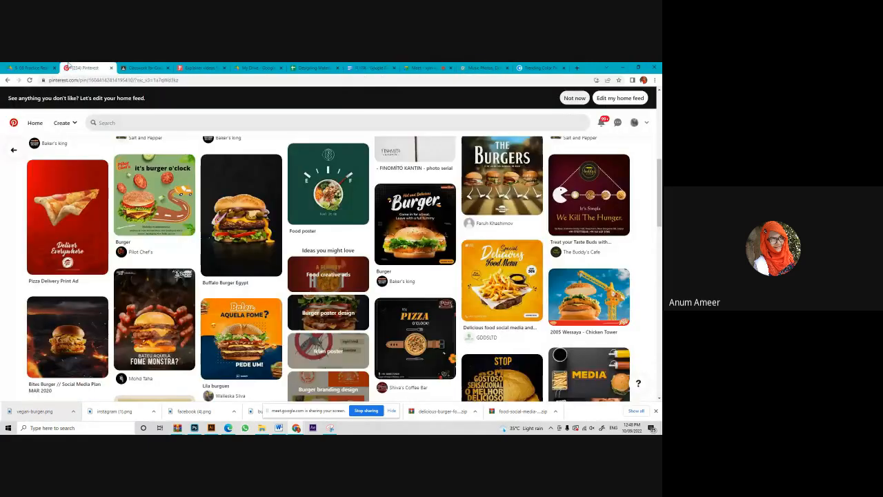
Go to the Coolors trending palettes, select the page address, and switch to the burger poster in Photoshop.
click(540, 67)
click(266, 81)
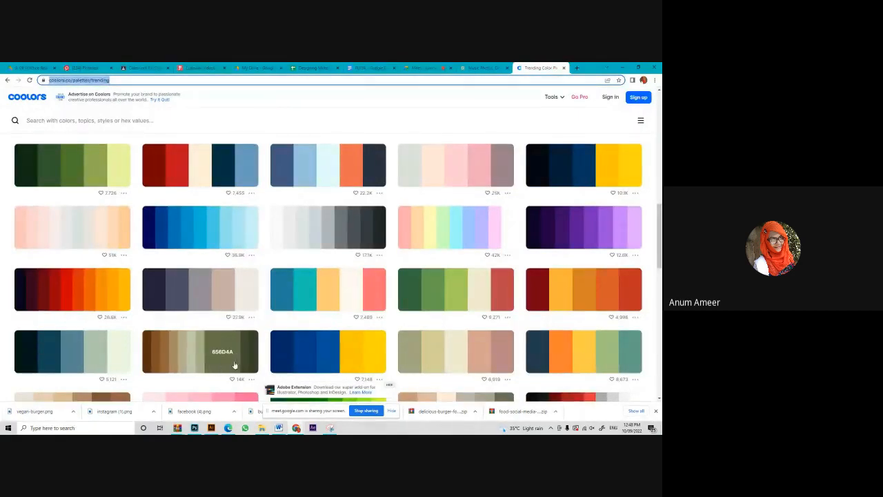
click(194, 428)
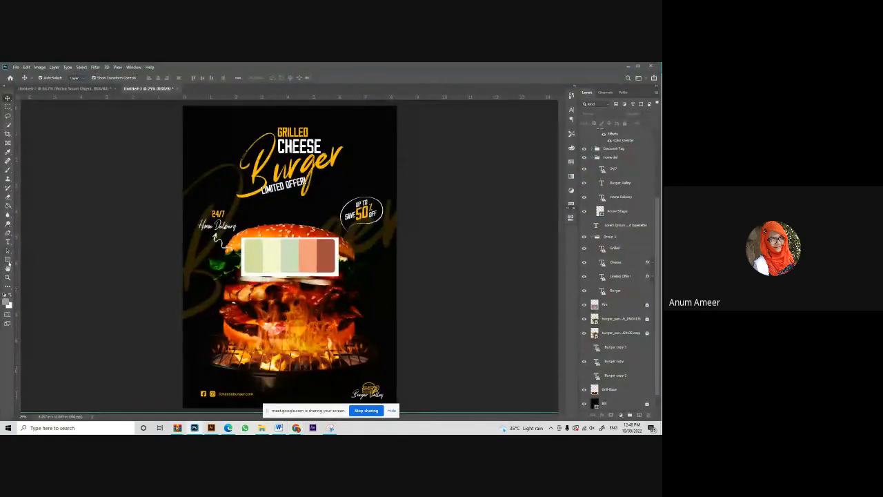
click(7, 259)
drag(212, 137, 269, 197)
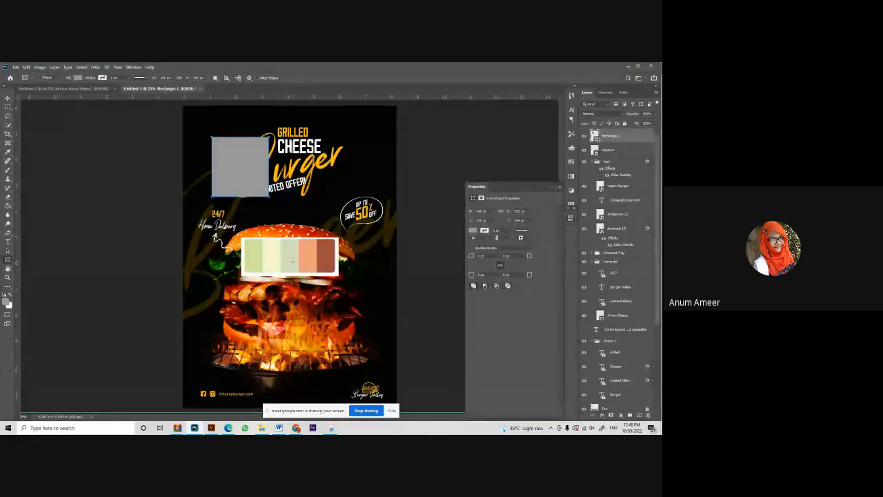
key(ctrl+z)
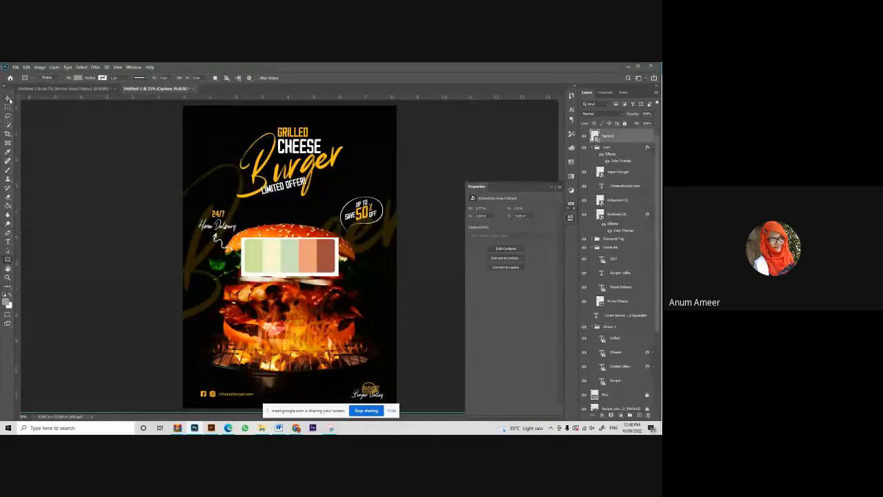
click(8, 99)
Try filling the BG shape with the reddish-brown sampled from the palette image, and undo the recolouring.
scroll(607, 393, down, 3)
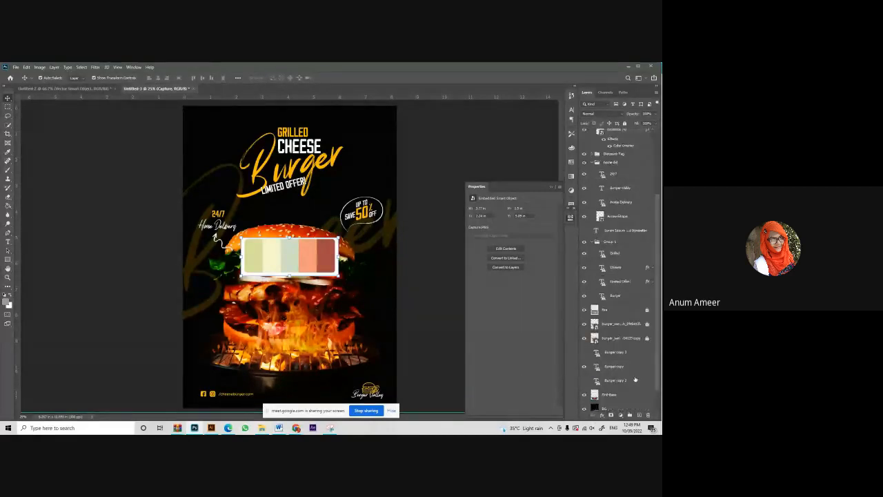
click(594, 389)
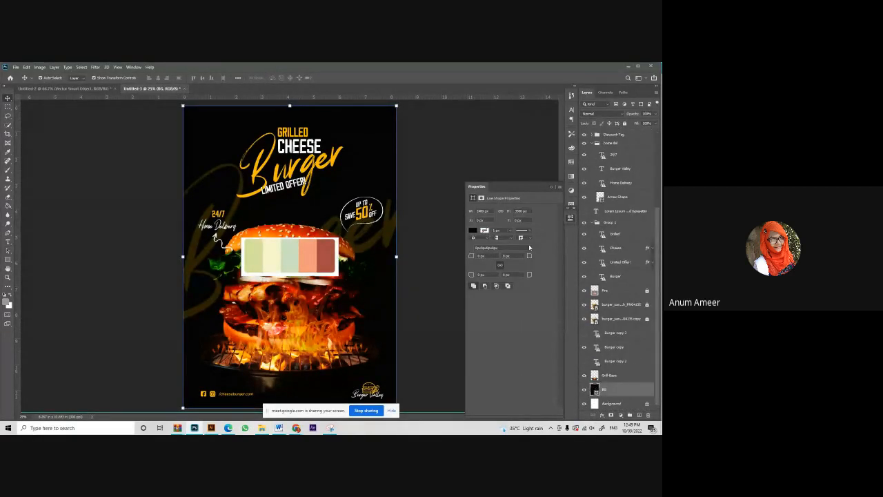
click(473, 231)
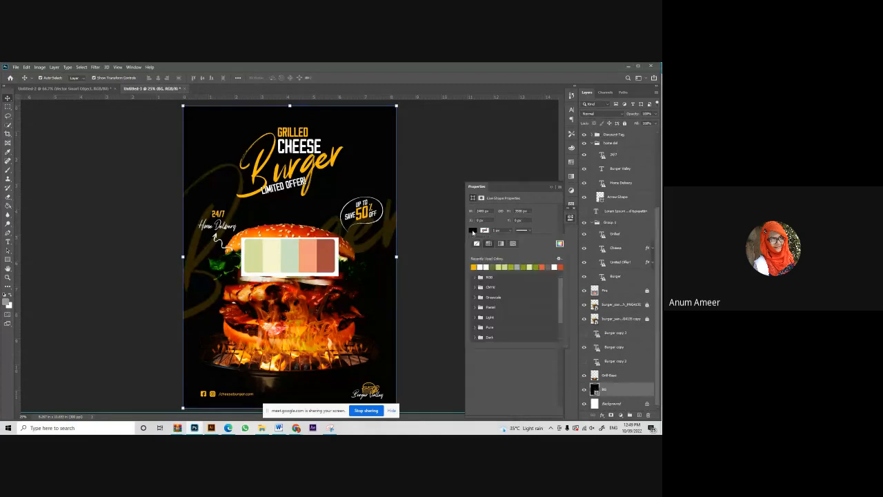
click(560, 243)
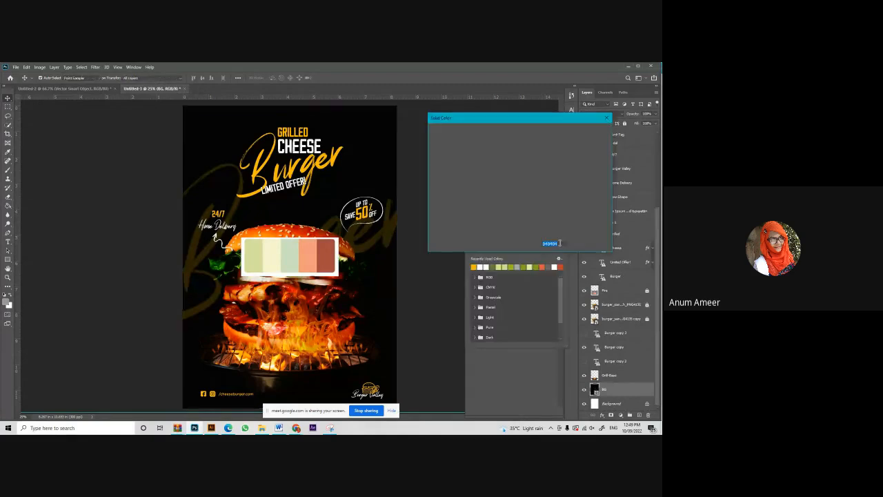
click(330, 254)
click(592, 132)
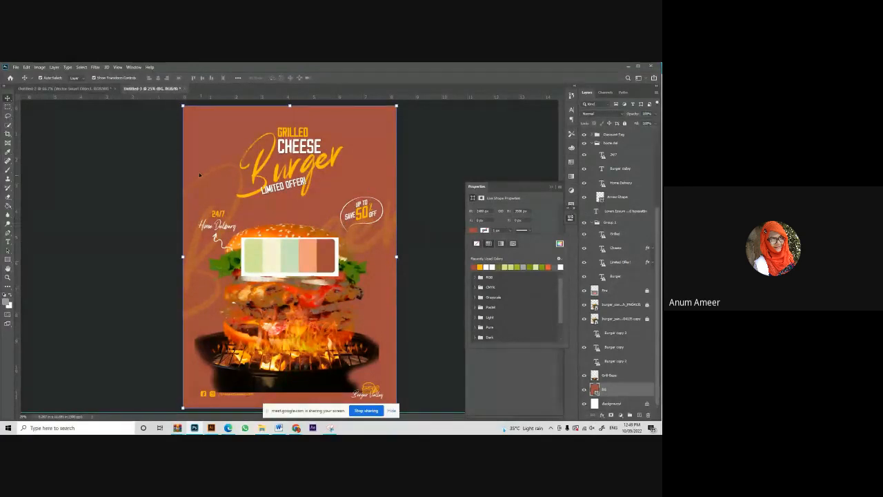
key(ctrl+z)
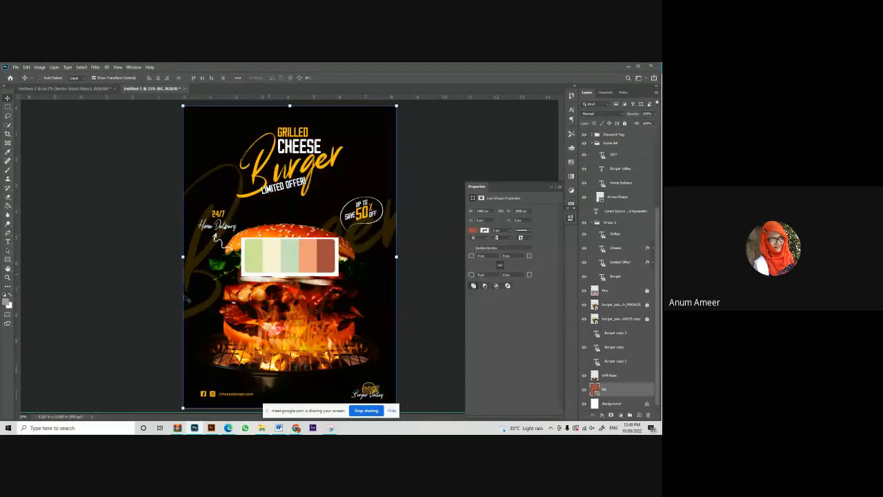
Try colouring the "Burger" headline text with the light green sampled from the palette image, and undo the change.
click(39, 158)
click(337, 163)
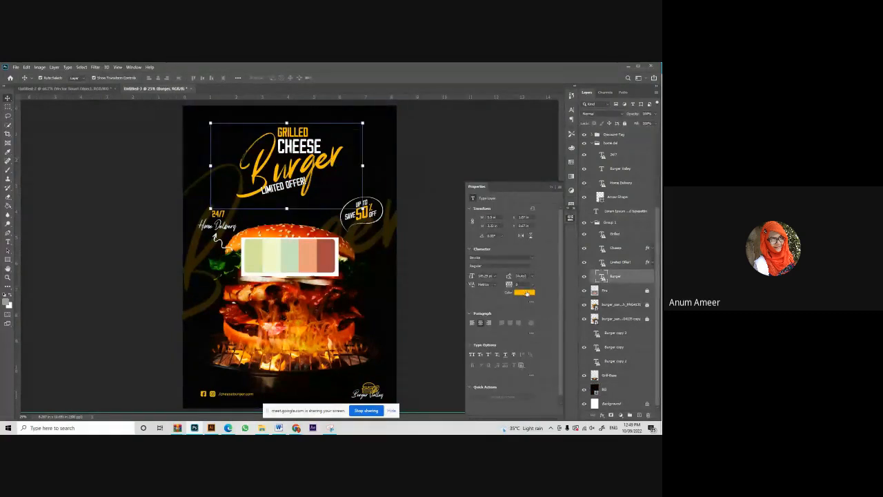
click(527, 293)
click(330, 210)
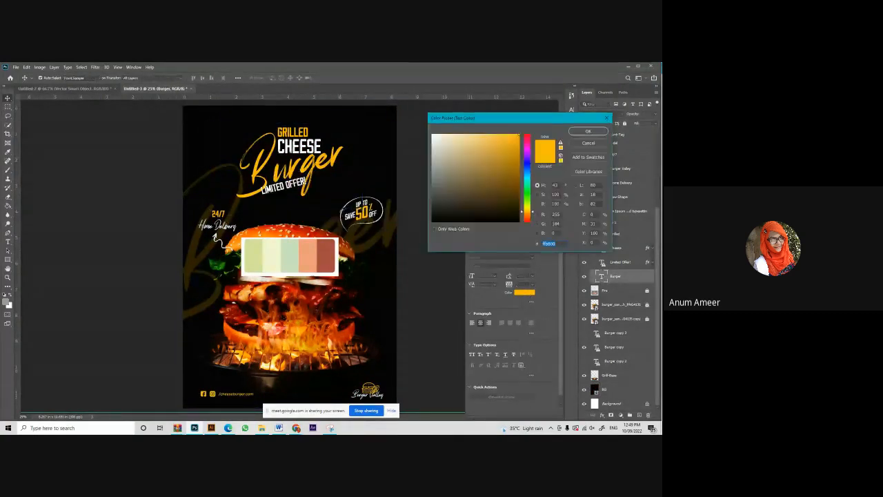
click(260, 255)
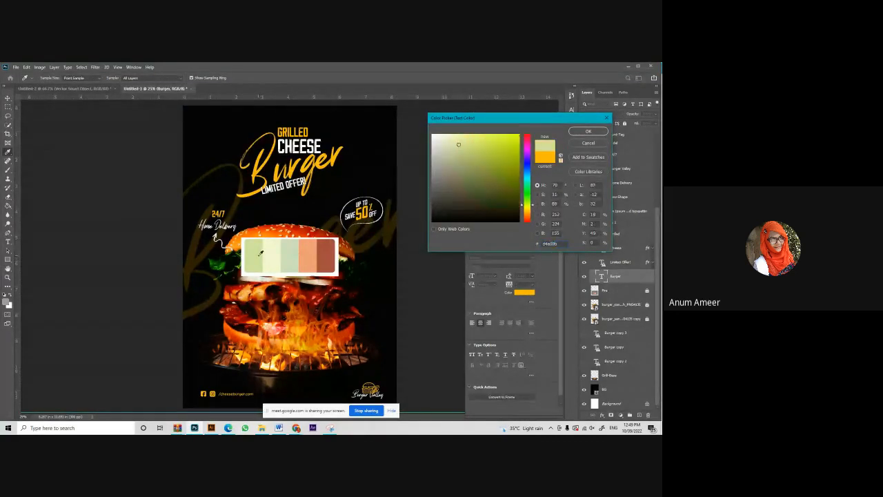
click(584, 131)
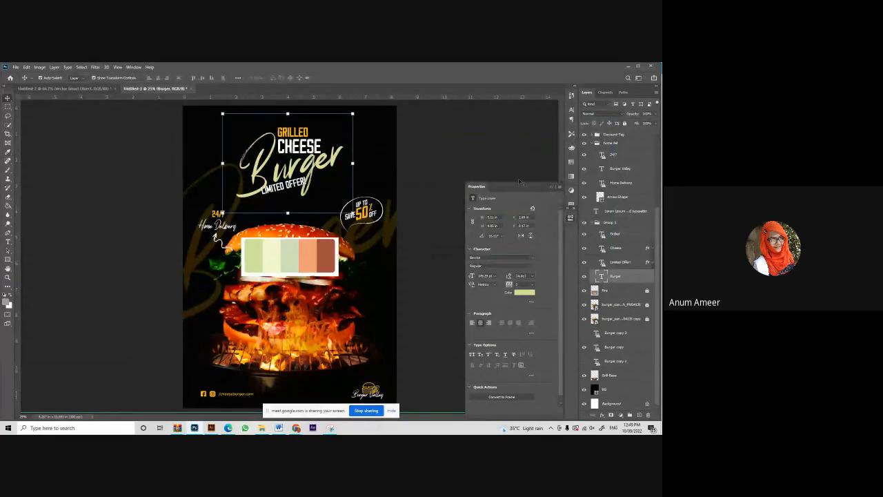
key(ctrl+z)
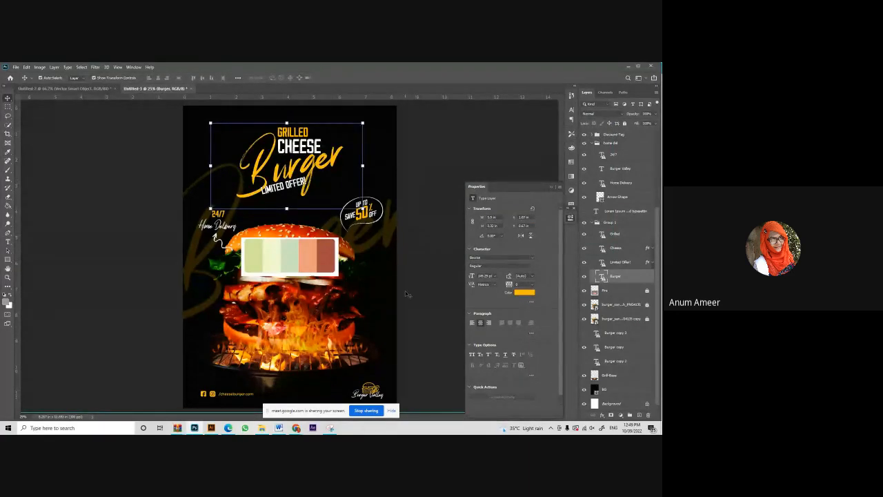
Delete the Capture palette image from the burger poster.
click(304, 258)
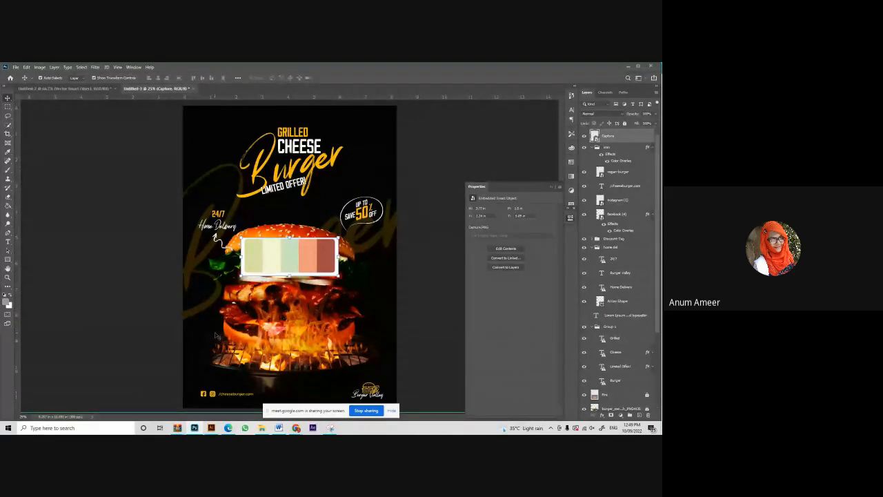
key(Delete)
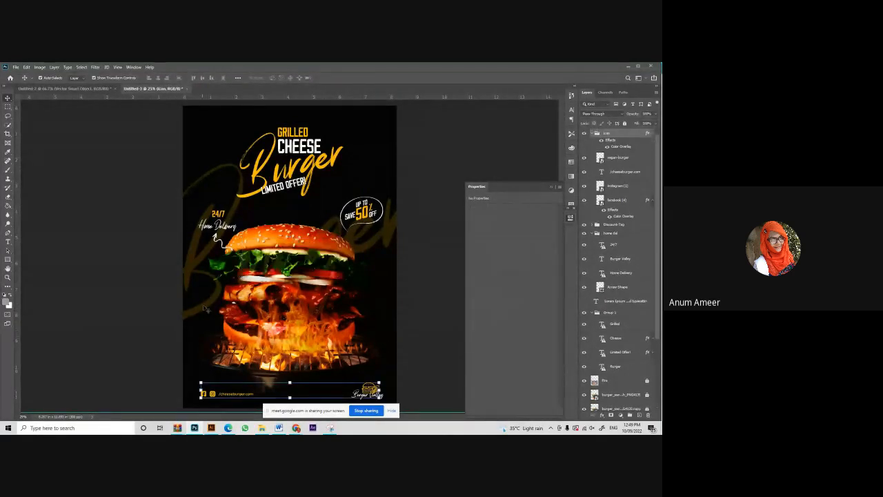
mouse_move(296, 428)
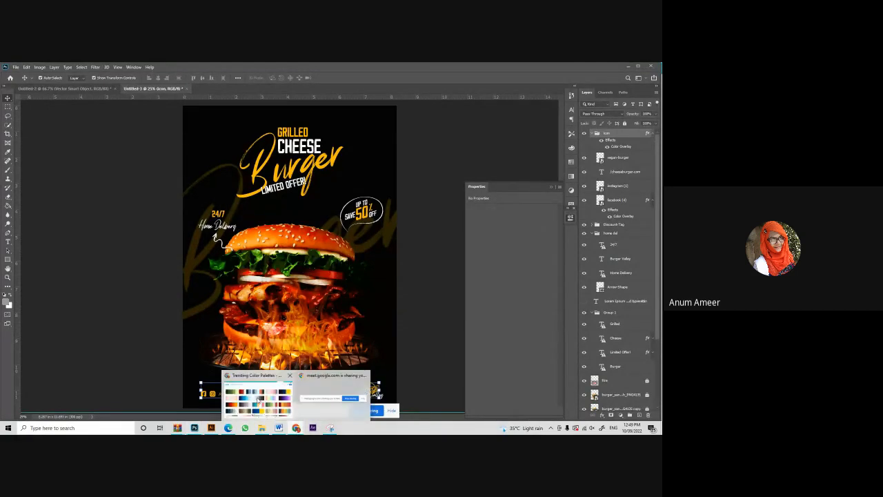
Switch to Pinterest in the browser and look over the burger pin and its related poster designs.
click(260, 393)
click(82, 68)
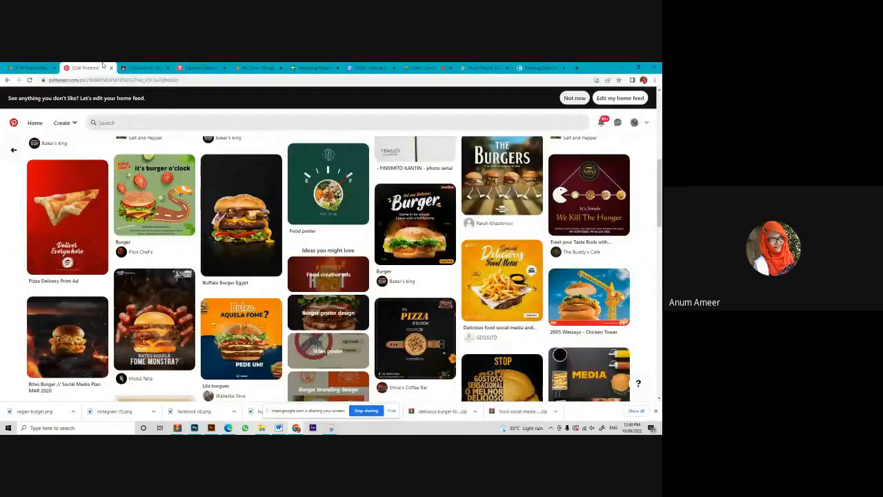
mouse_move(279, 428)
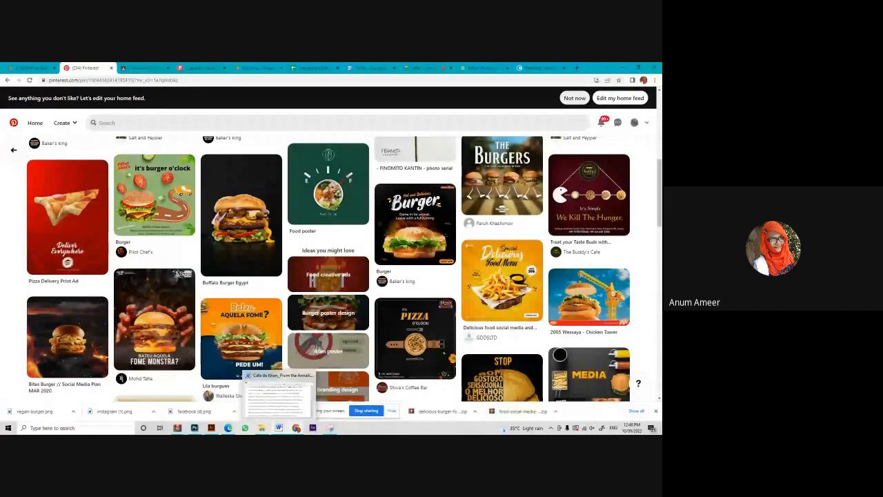
scroll(224, 148, up, 10)
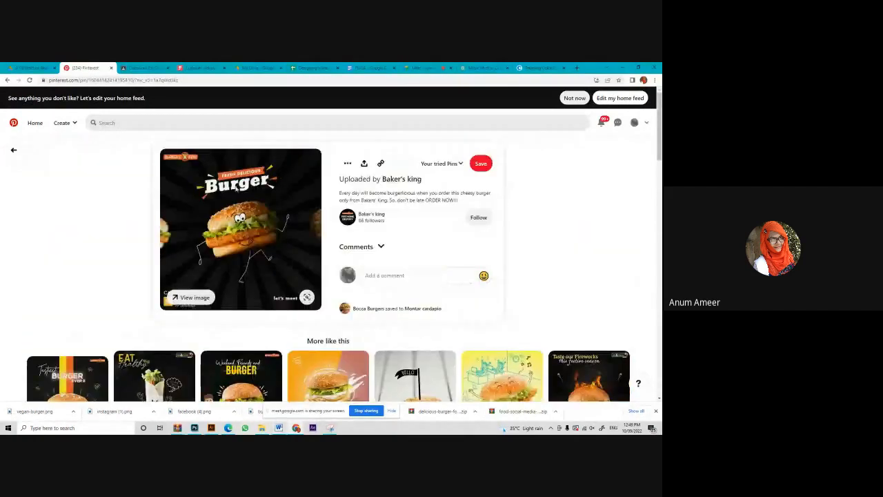
scroll(239, 188, down, 2)
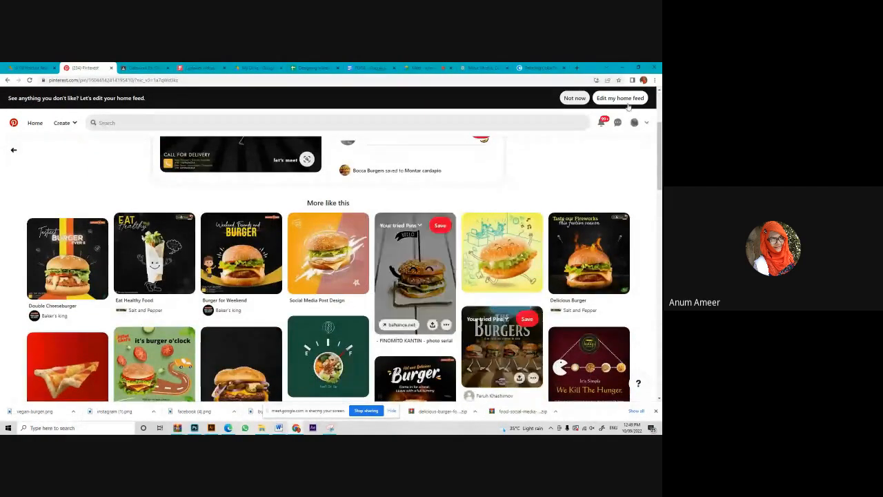
Search the web for "fre font" on a new page and open the DaFont website.
click(578, 68)
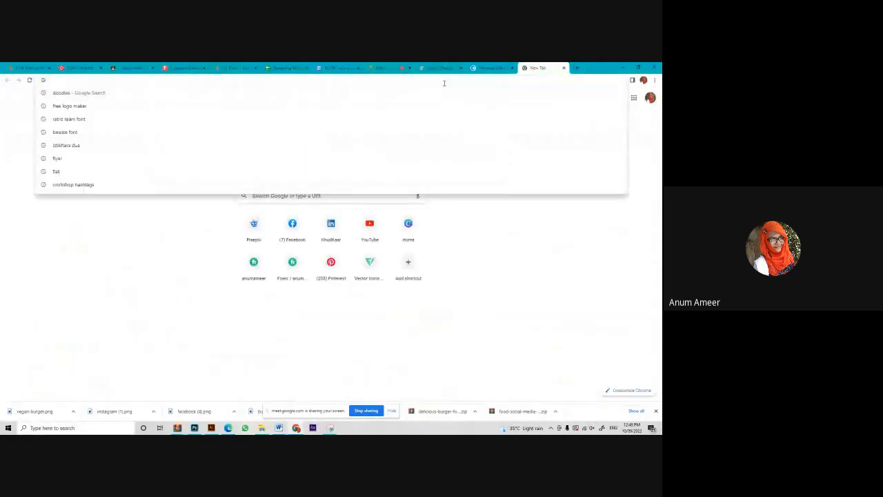
text(fre)
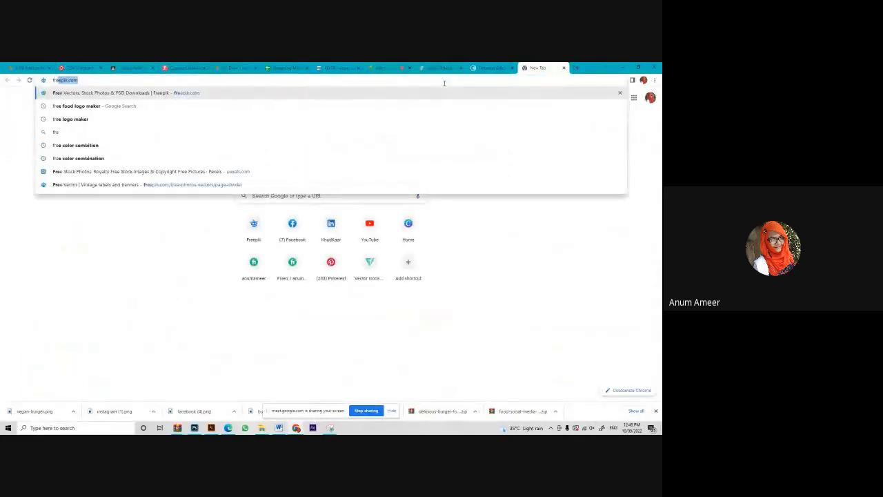
text( font)
key(Return)
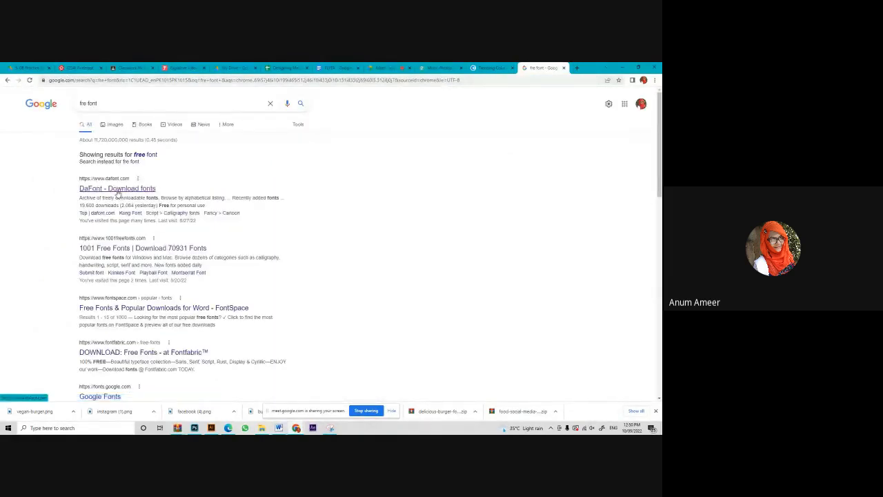
click(117, 192)
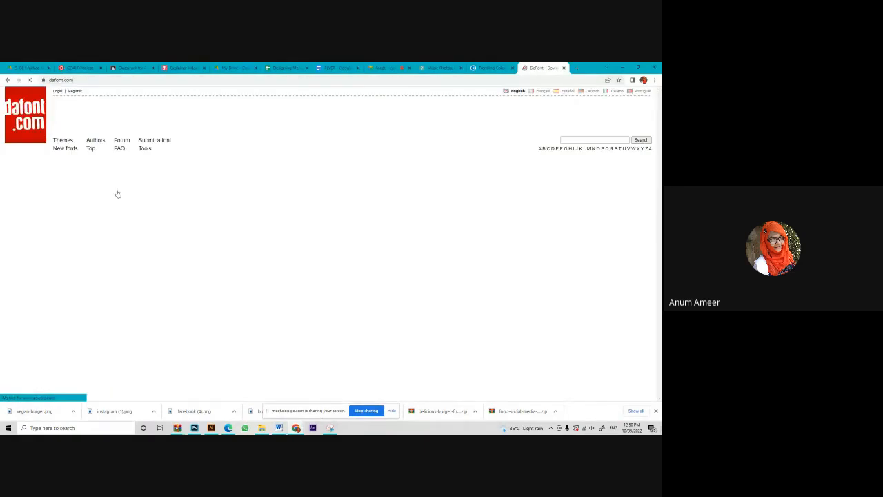
Look over DaFont's recently added fonts, open the Script > Calligraphy category, and browse its fonts.
scroll(306, 338, down, 3)
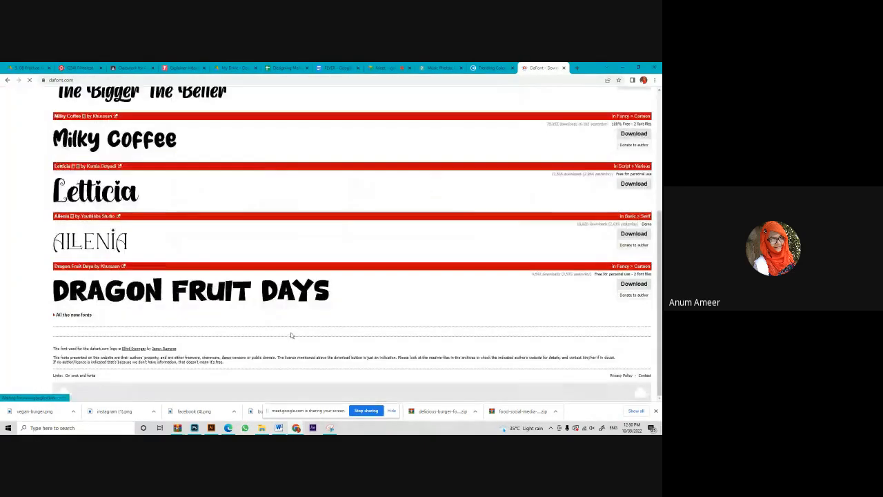
scroll(276, 337, up, 3)
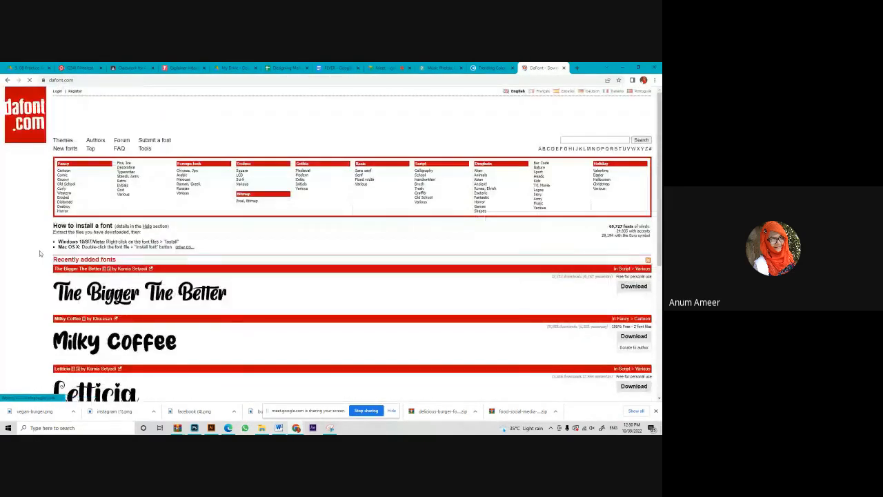
click(436, 174)
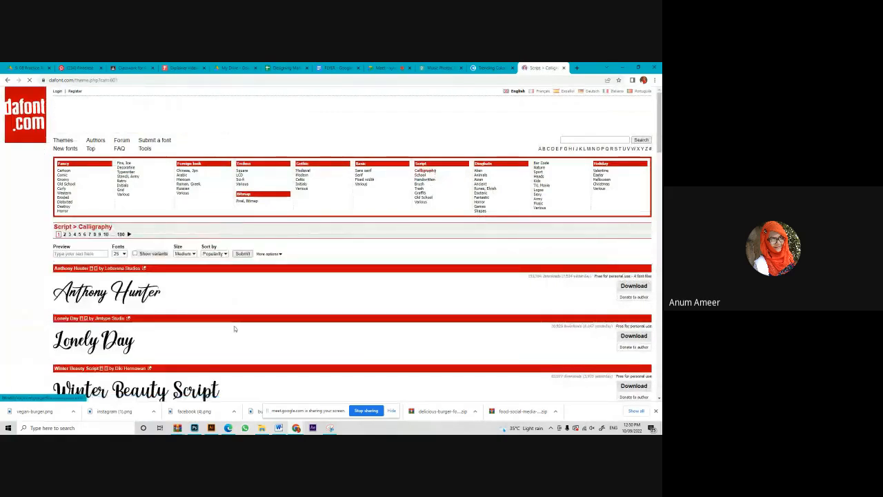
scroll(151, 343, down, 5)
scroll(151, 343, down, 5)
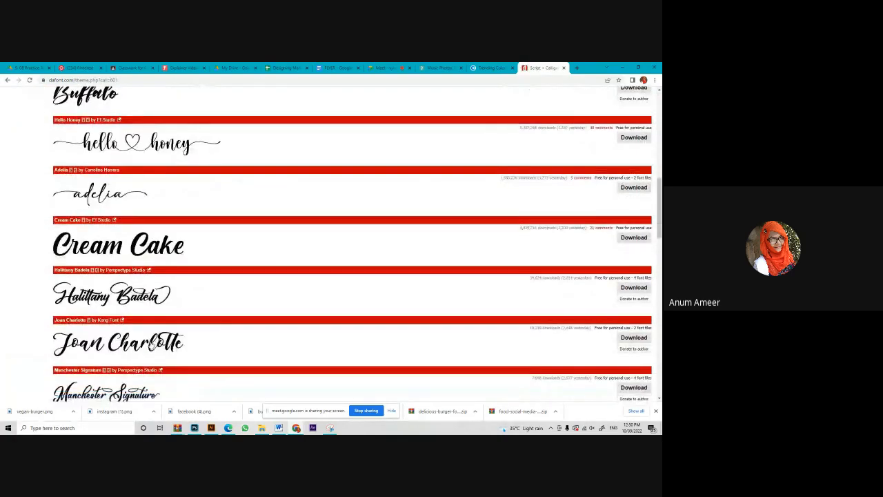
scroll(151, 343, down, 8)
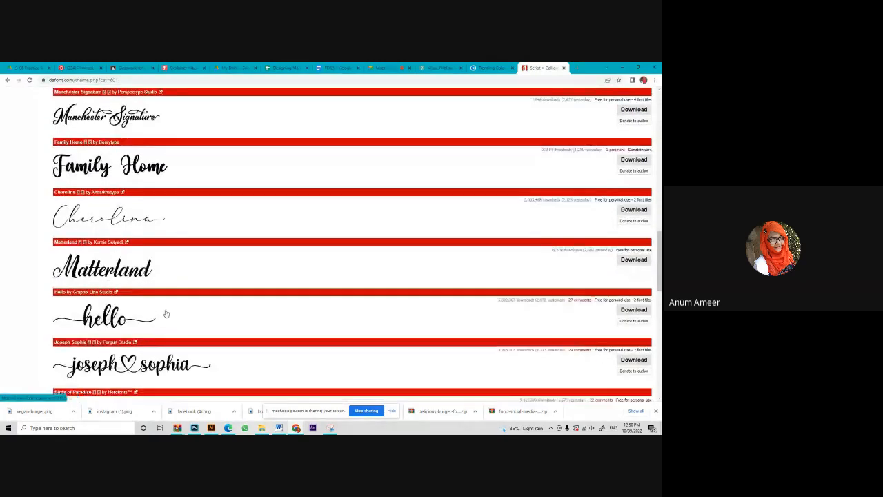
scroll(166, 318, up, 5)
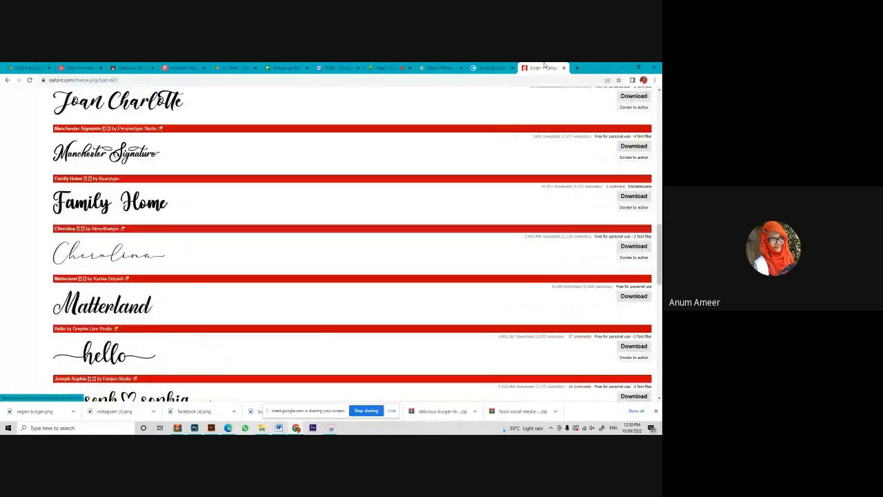
Check the burger posters on Pinterest and return to the start of DaFont's calligraphy list.
click(76, 67)
scroll(373, 278, down, 3)
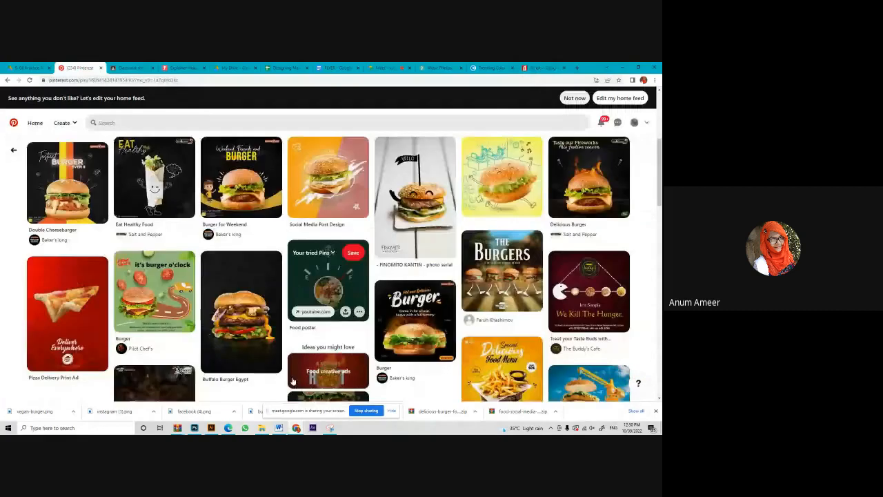
click(552, 67)
scroll(277, 263, up, 10)
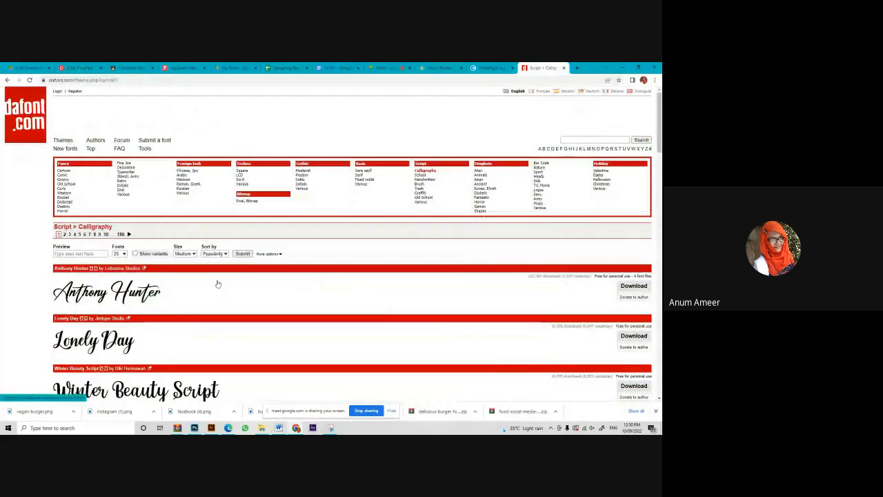
Open DaFont's Script > Brush category and browse the brush-style fonts.
click(425, 185)
scroll(144, 155, down, 5)
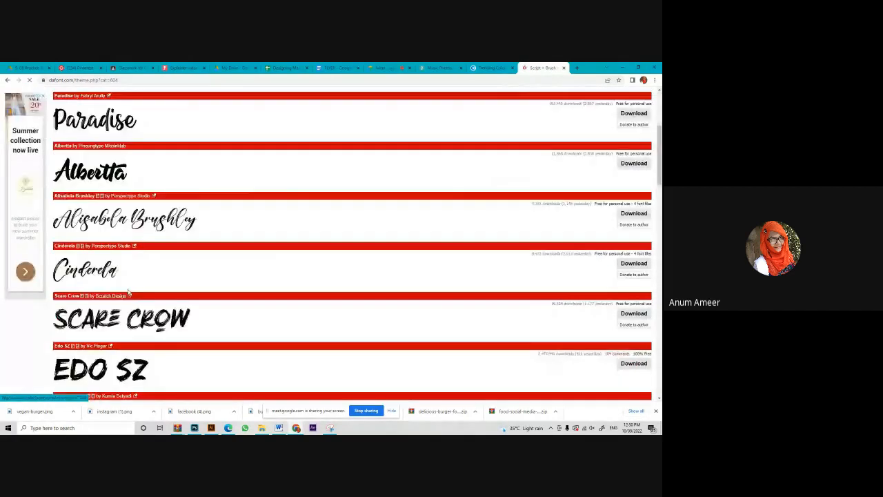
scroll(218, 321, down, 3)
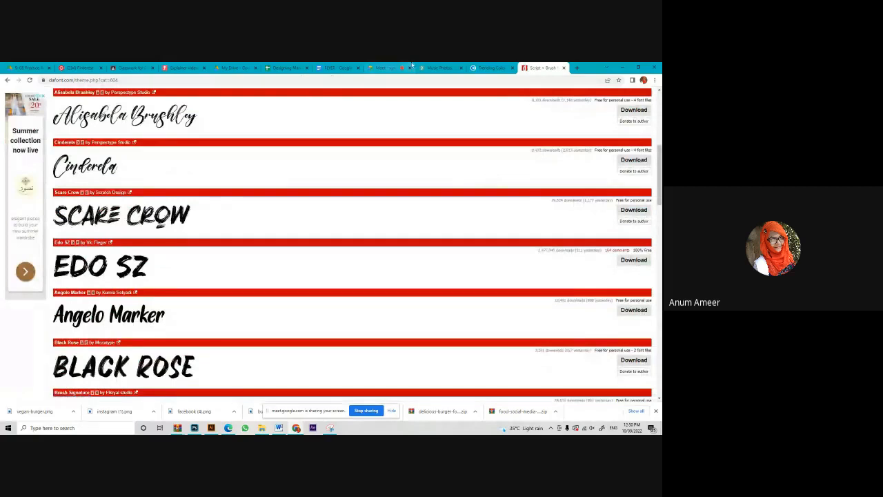
Return to the Pinterest burger pins and open the black "Hot and Delicious Burger" pin from Baker's king.
click(77, 67)
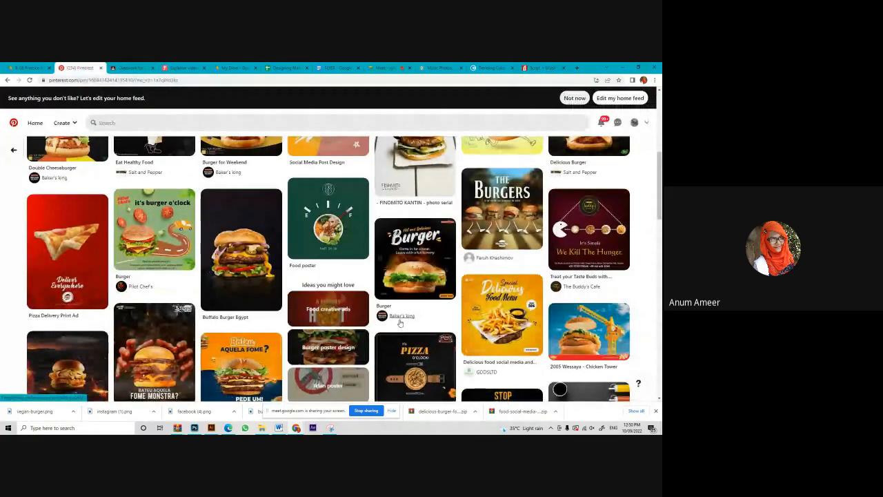
scroll(400, 322, up, 6)
scroll(401, 323, down, 4)
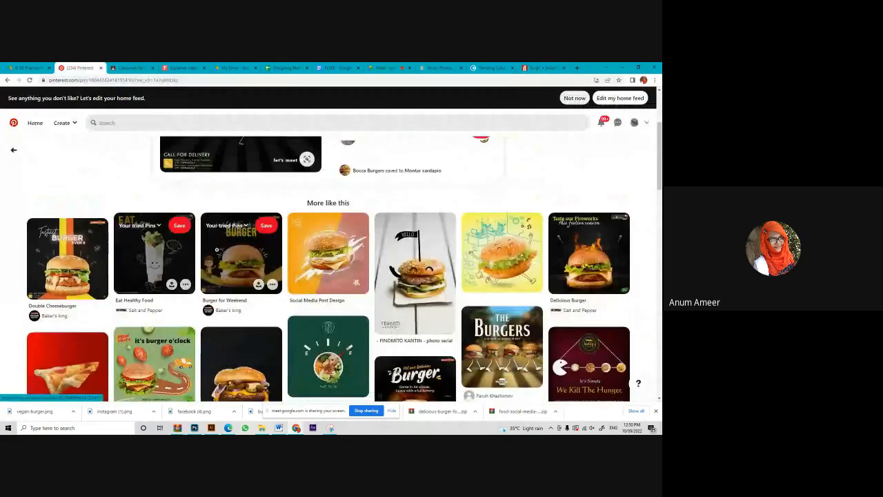
scroll(414, 325, down, 2)
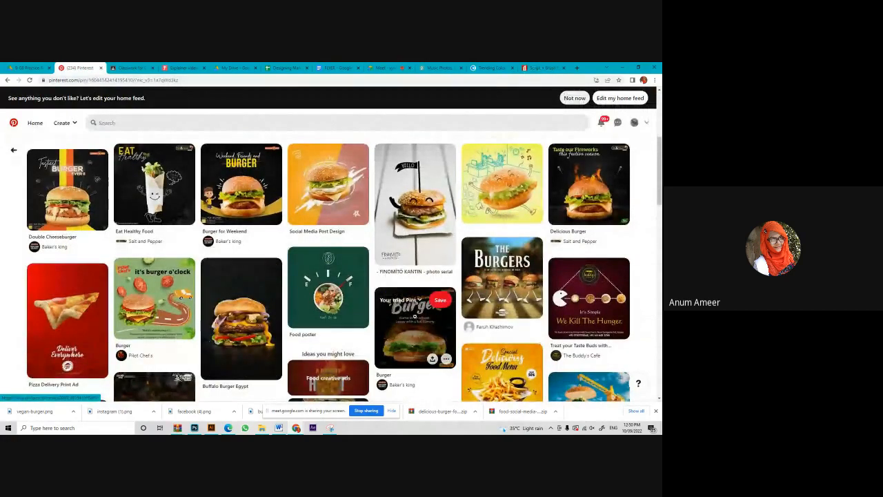
click(415, 316)
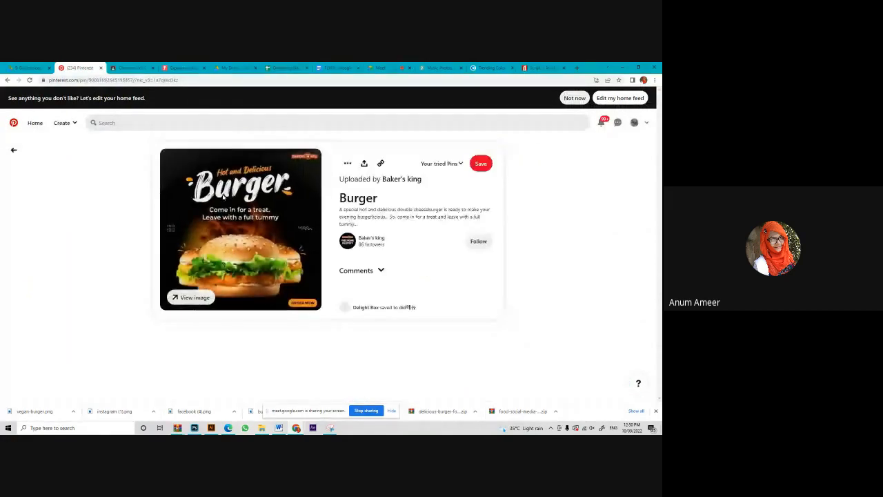
Revisit the DaFont brush fonts and reorder the browser pages so Pinterest sits directly after DaFont.
click(543, 67)
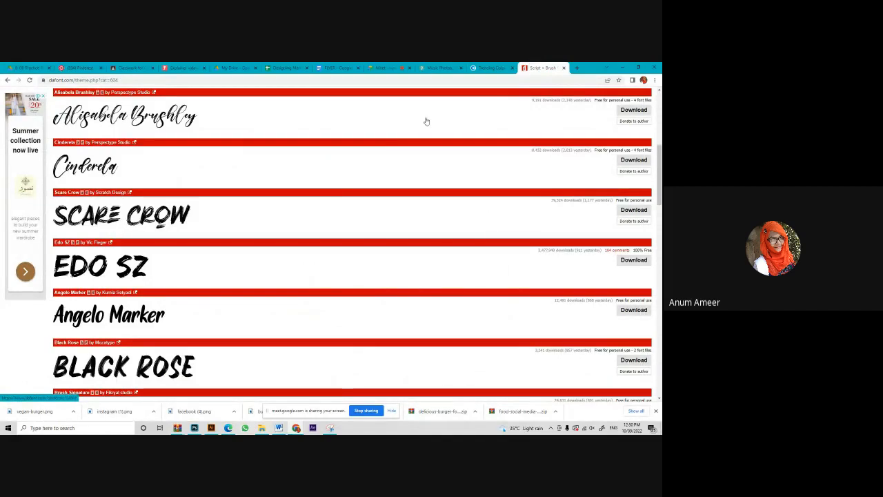
drag(65, 68, 530, 71)
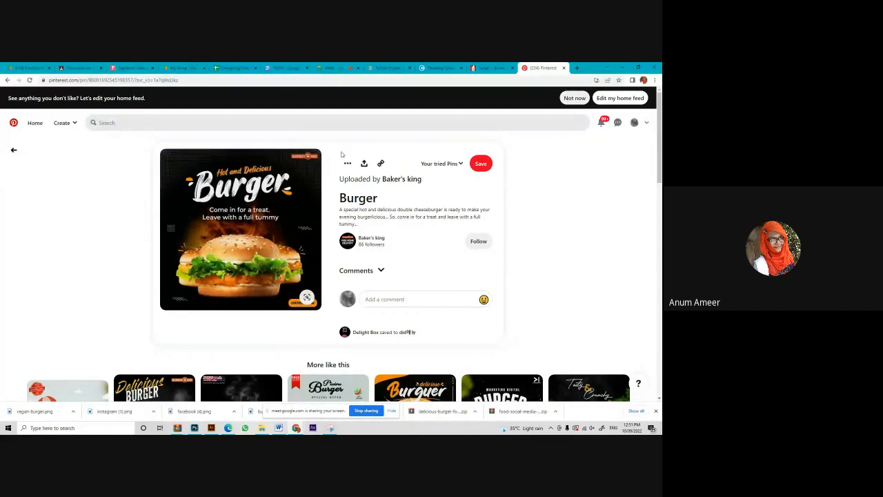
Check the Pexels music photos and return to the "Hot and Delicious Burger" pin on Pinterest.
click(364, 67)
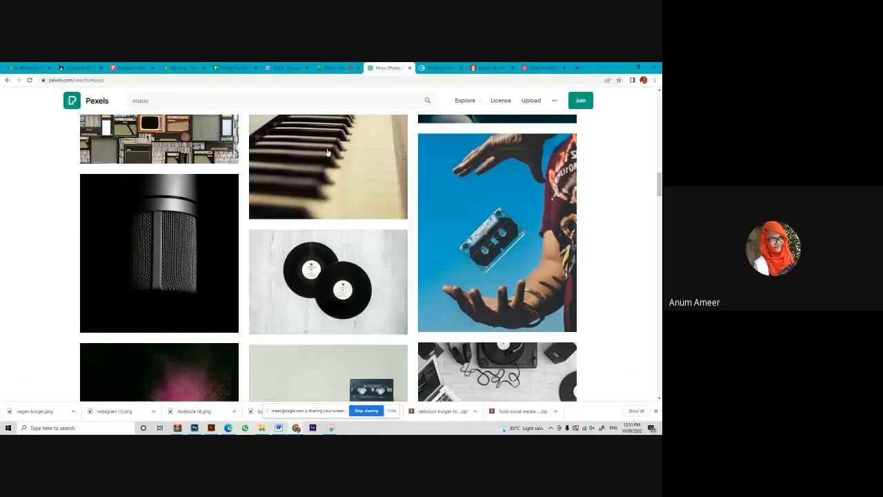
click(548, 67)
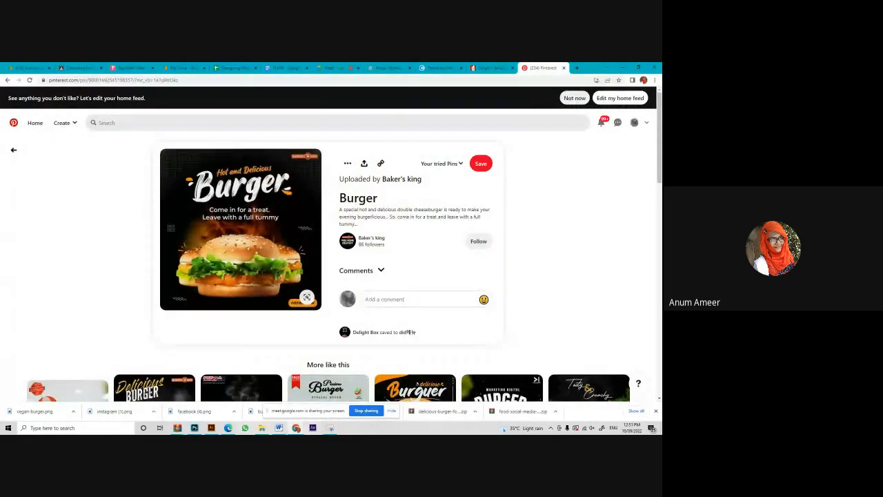
click(286, 414)
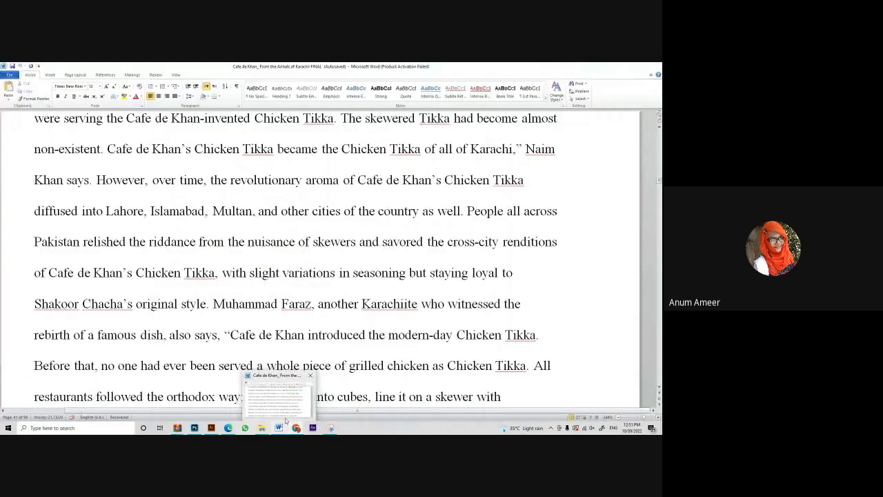
View the related "BITES 4 DELIGHT" pin, and open the "Baby Are you HUNGRY" burger poster from its suggestions.
scroll(357, 185, down, 5)
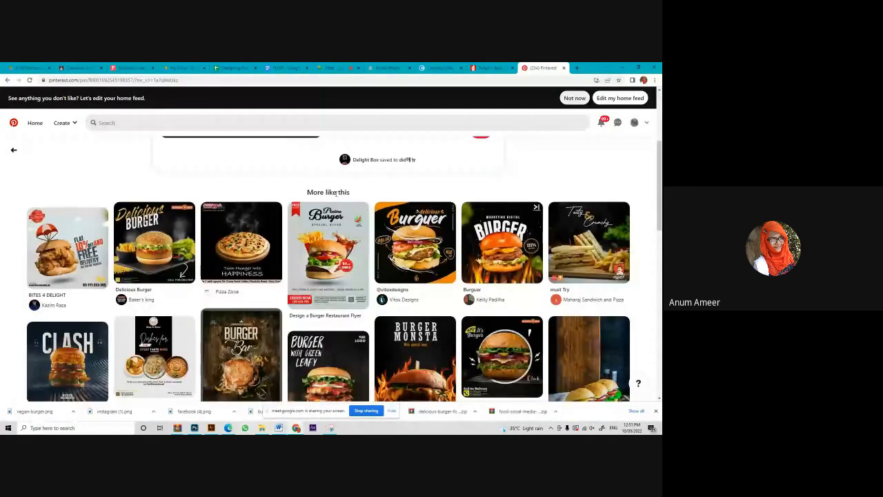
click(81, 270)
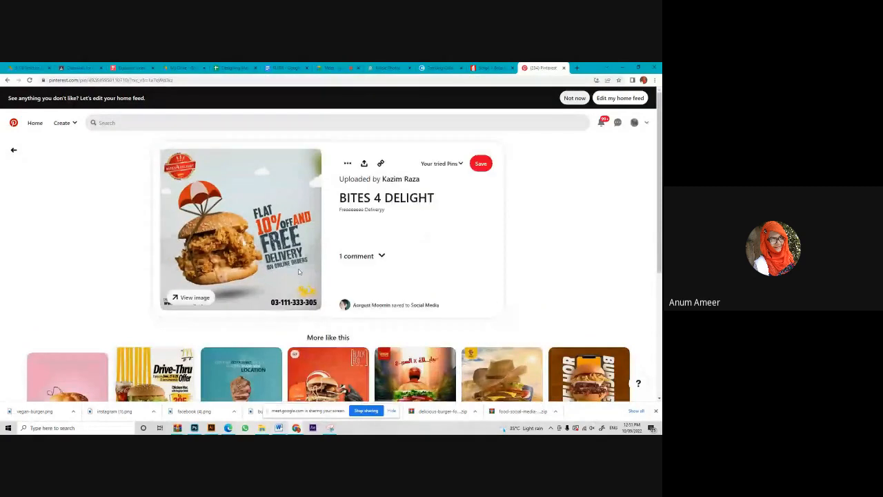
scroll(506, 267, down, 3)
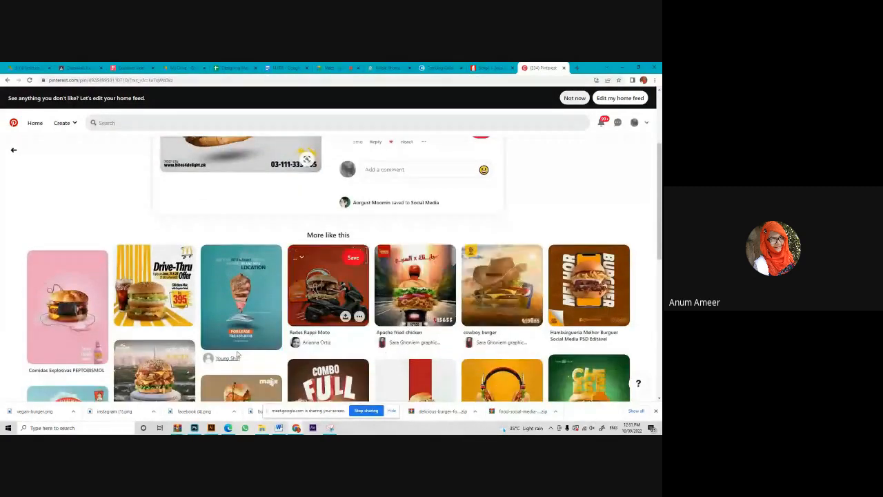
scroll(210, 350, down, 1)
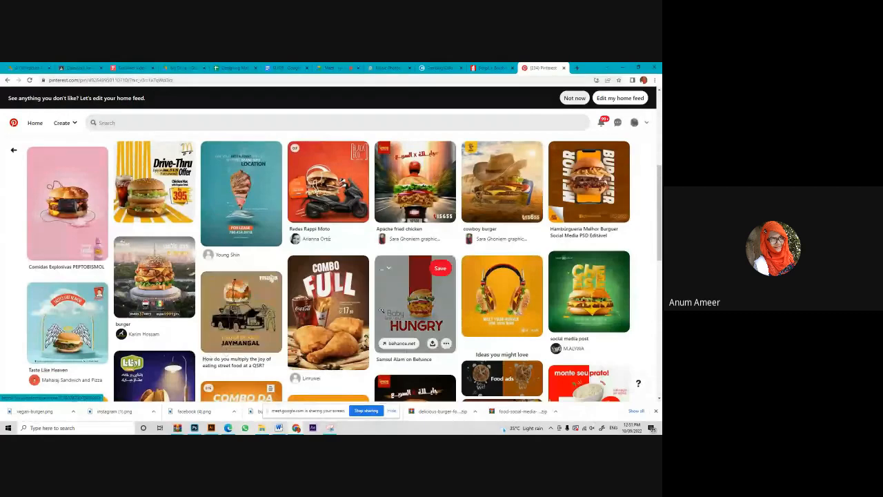
click(399, 304)
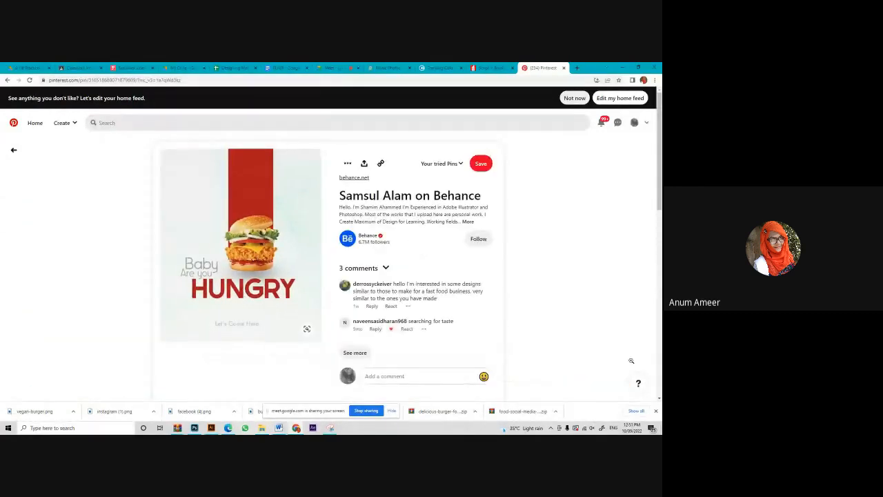
Browse the pins related to the "HUNGRY" poster and open the Nakoa Cafe coffee boba pin.
scroll(483, 393, down, 3)
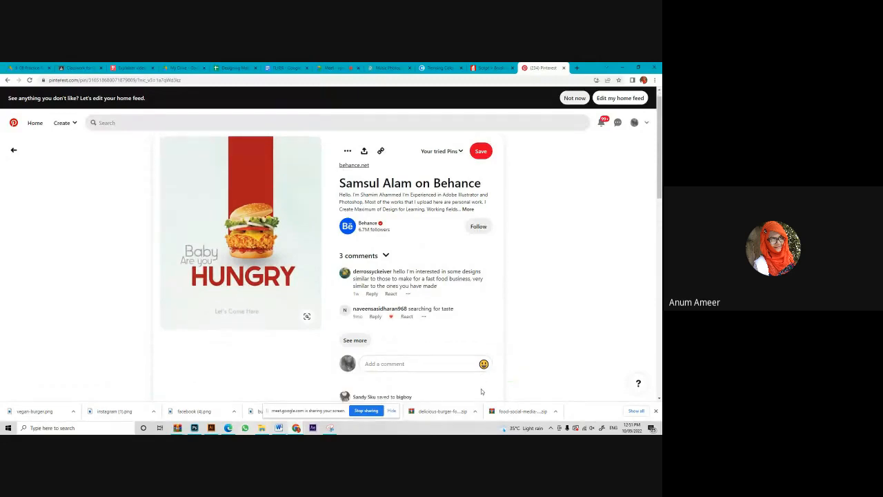
scroll(481, 389, down, 1)
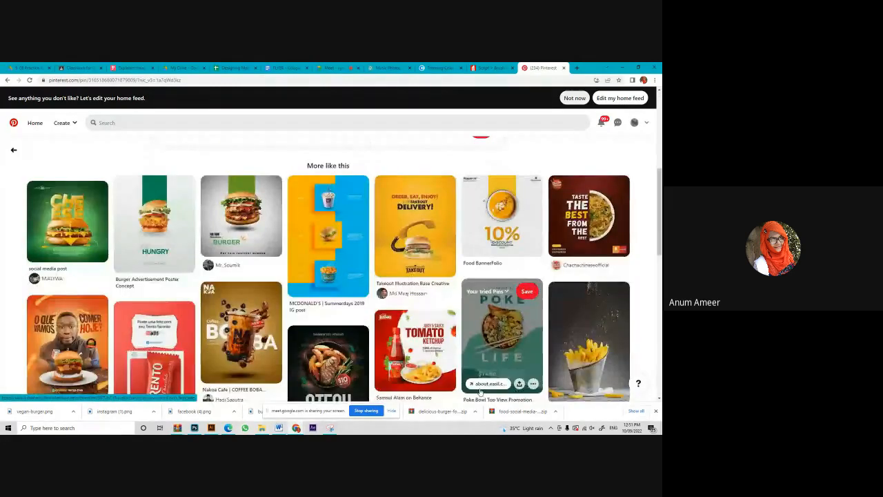
click(249, 360)
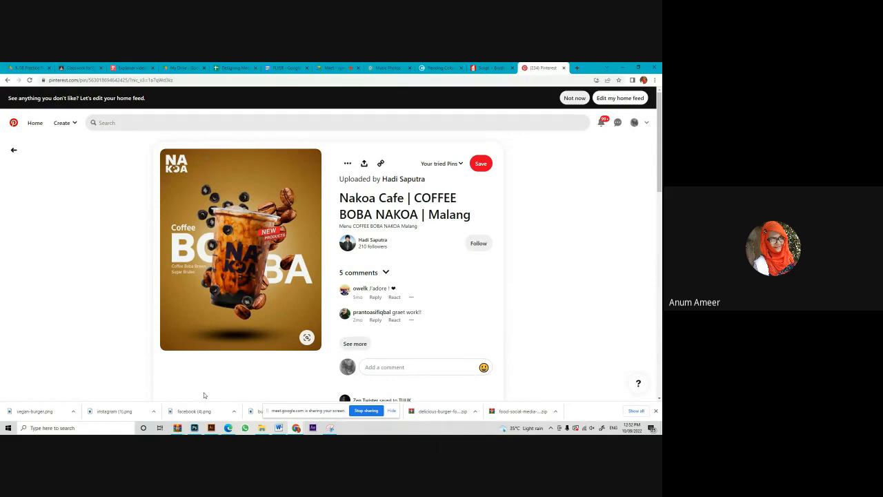
Switch to Photoshop and convert the burger poster to CMYK Color without flattening layers or rasterizing smart objects, accepting the default profile.
click(195, 428)
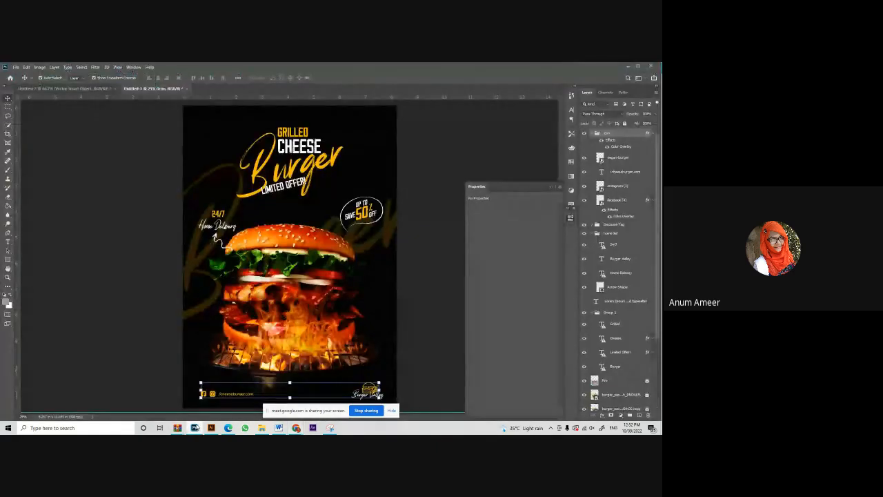
click(16, 67)
click(117, 114)
click(40, 67)
click(41, 67)
click(40, 67)
mouse_move(50, 76)
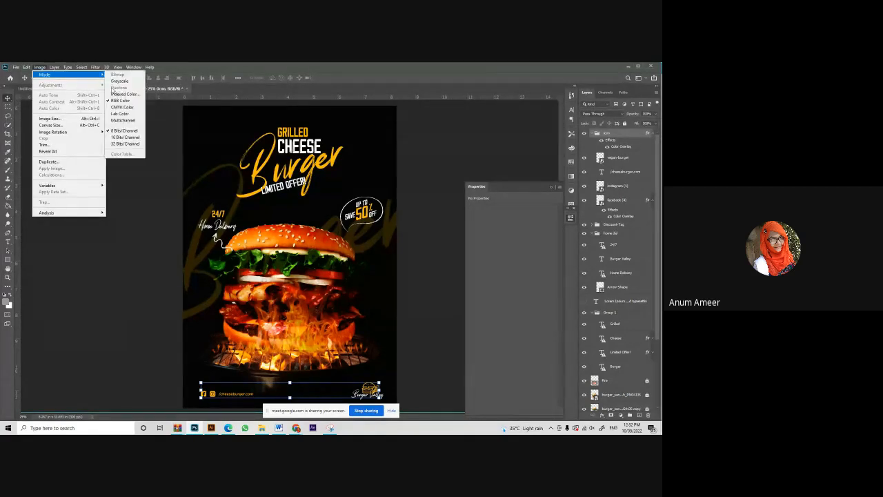
click(118, 107)
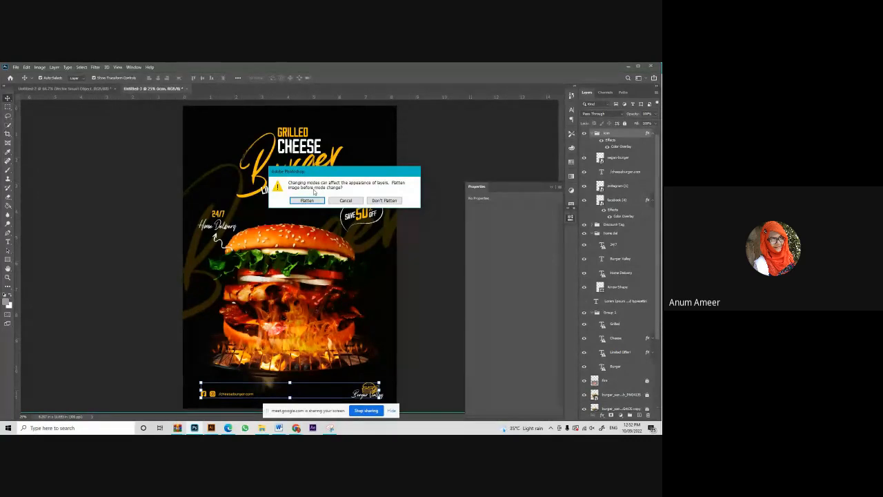
click(389, 201)
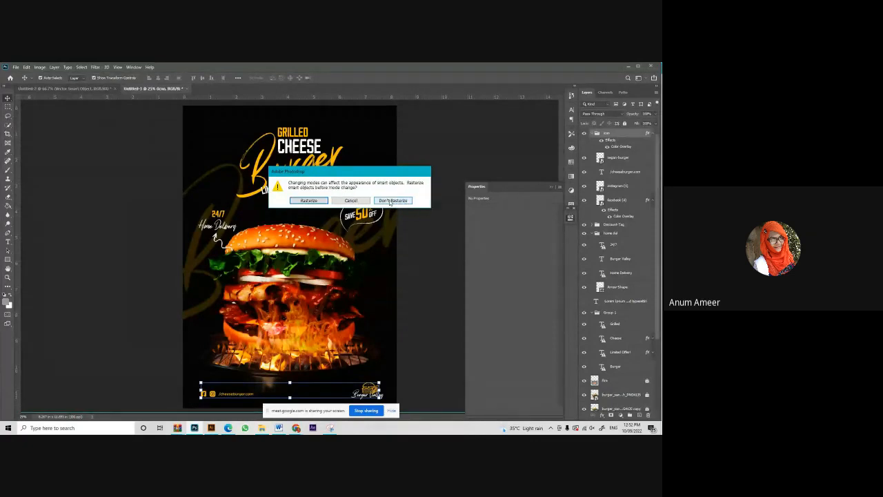
click(390, 201)
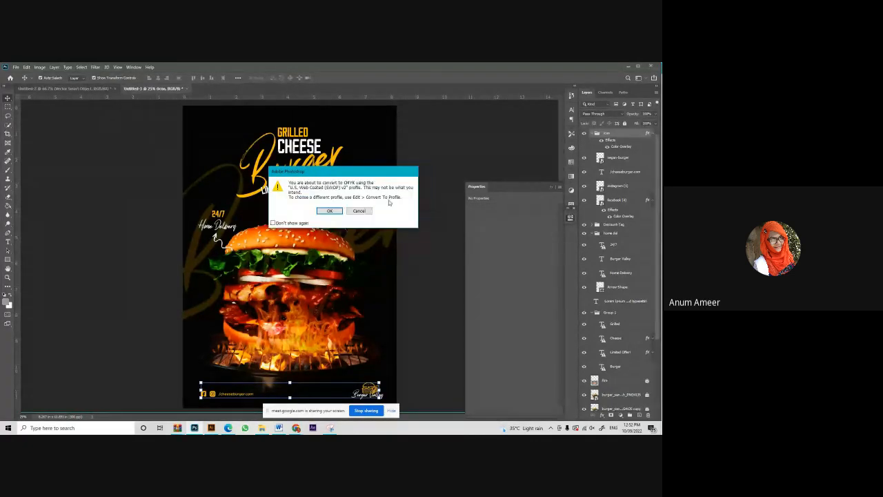
click(330, 211)
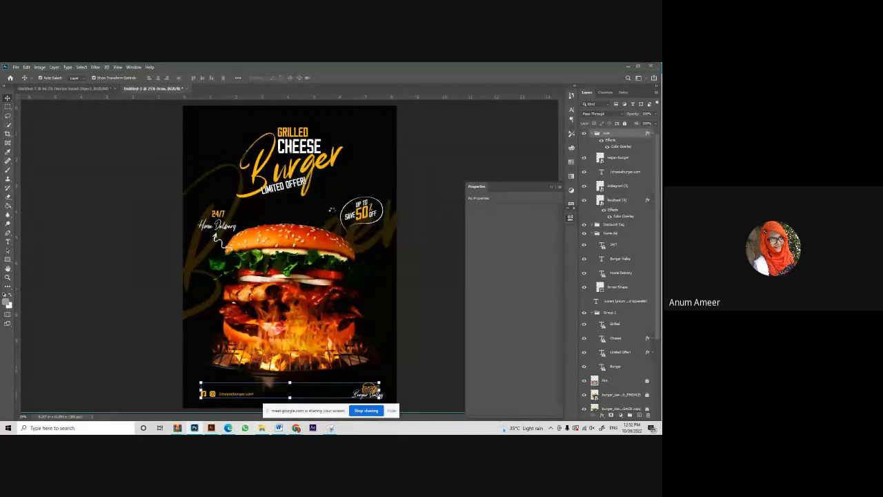
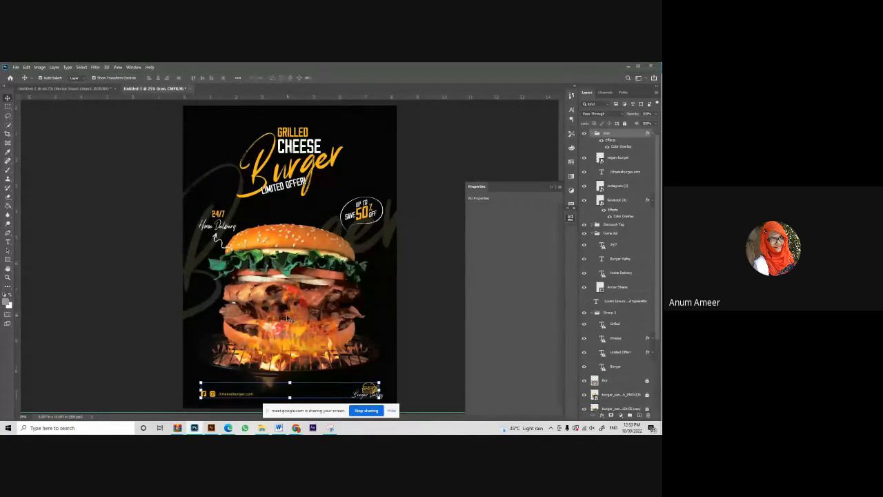
Start a new document from the recent A4 preset and set its color mode to CMYK Color.
click(14, 67)
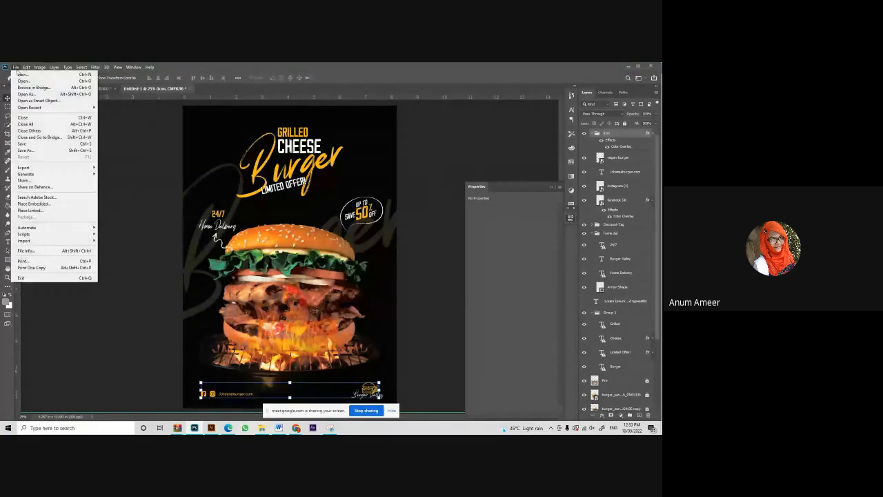
click(22, 74)
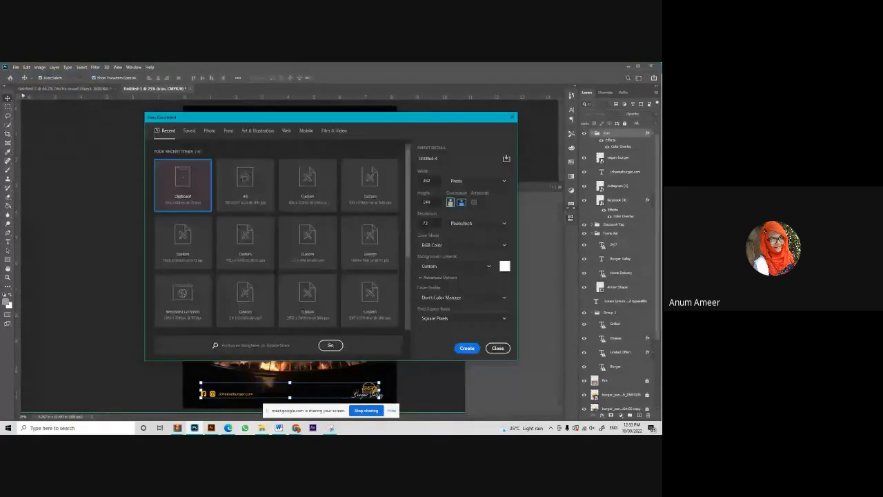
click(238, 199)
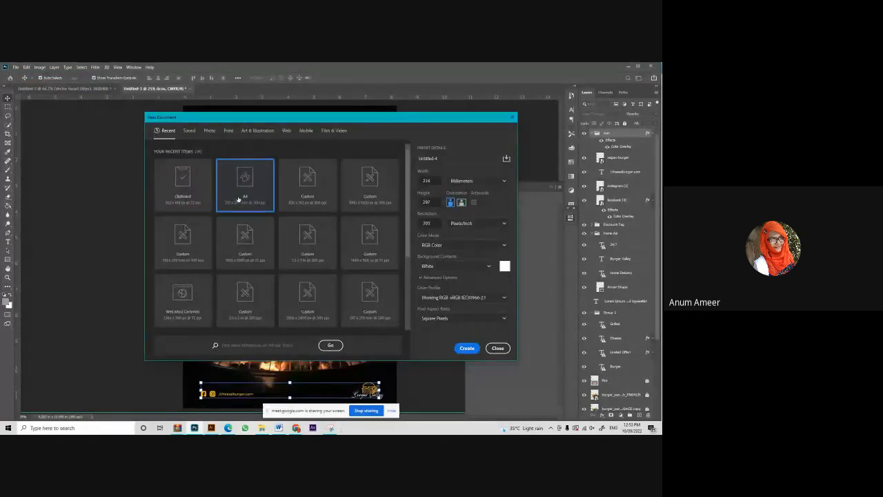
click(490, 245)
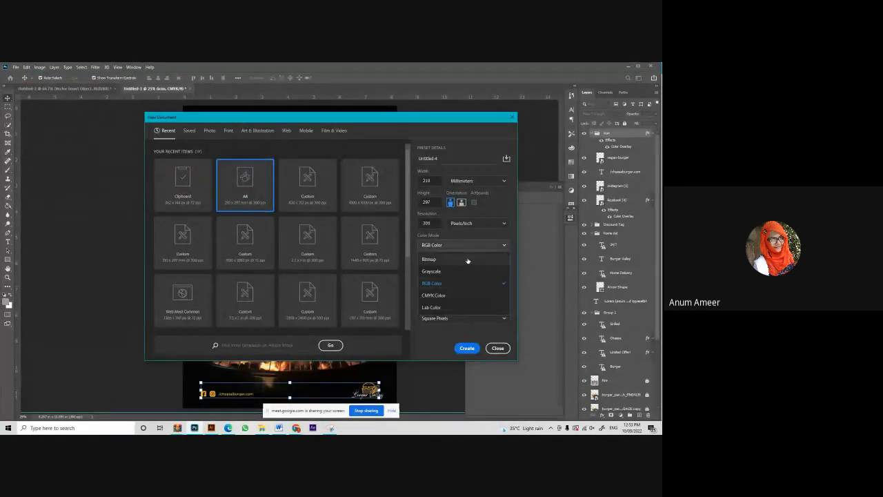
click(444, 297)
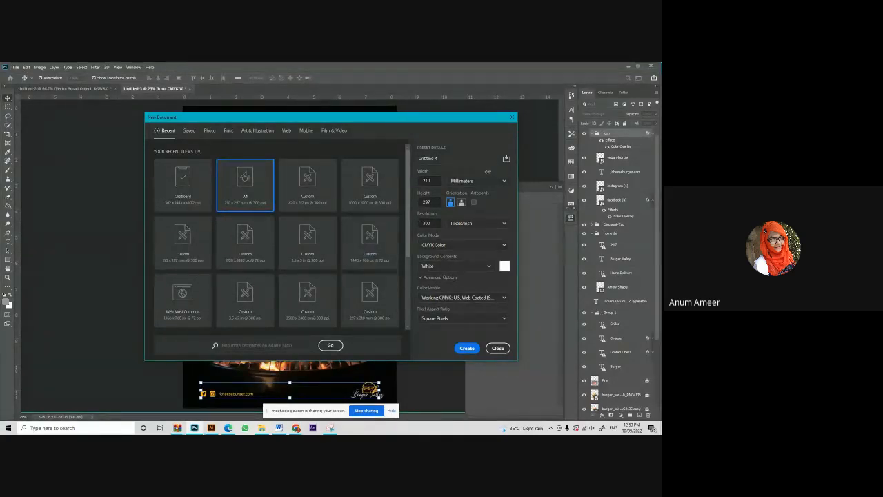
Create a new blank document from the A4 print preset with its dimensions expressed in inches.
click(227, 129)
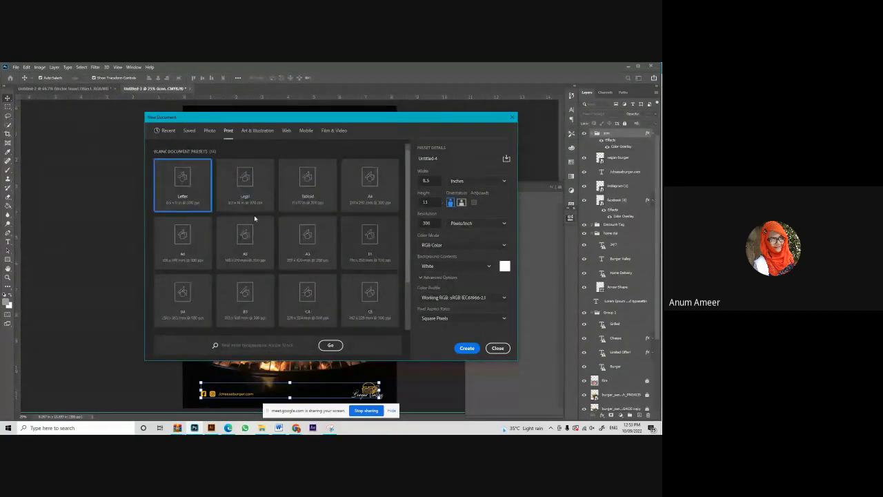
click(360, 197)
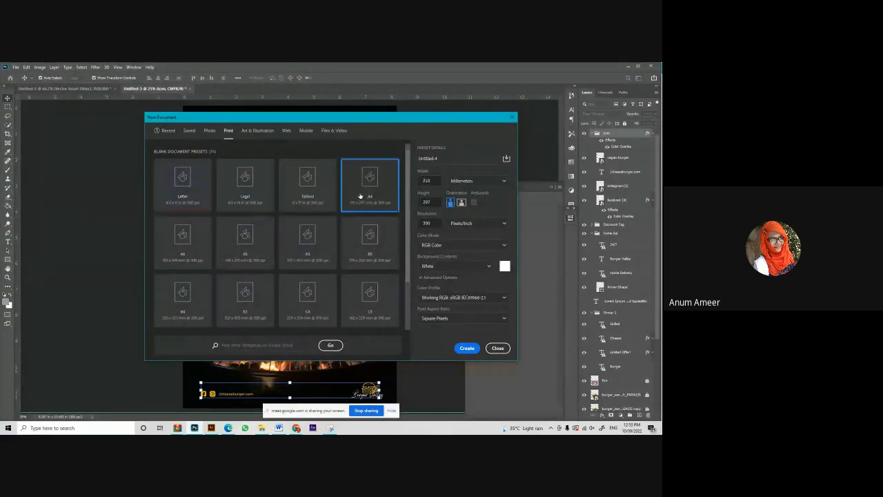
click(474, 181)
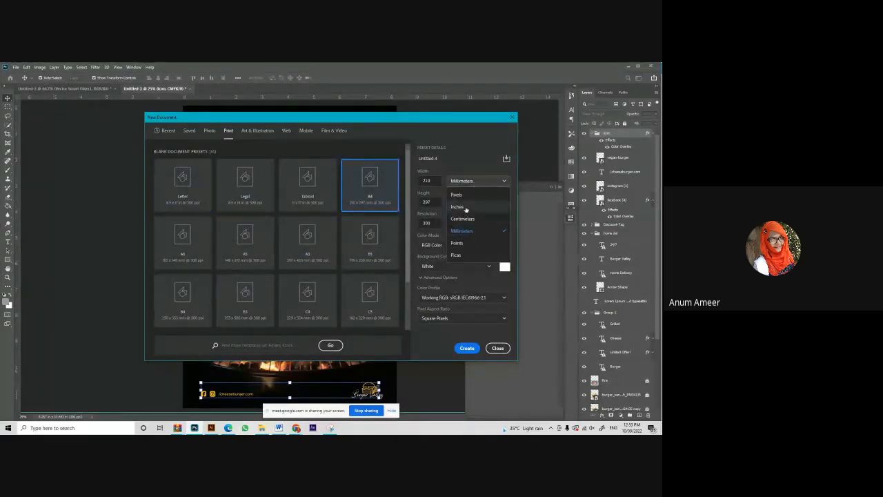
click(466, 208)
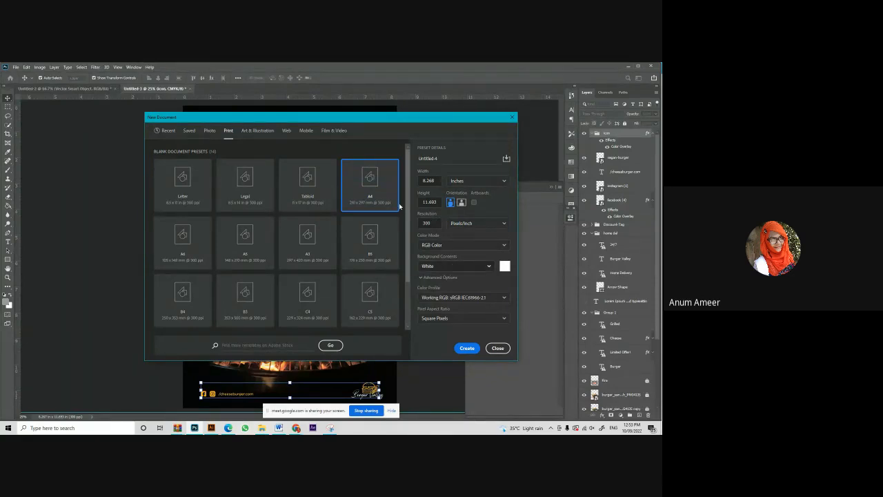
click(467, 349)
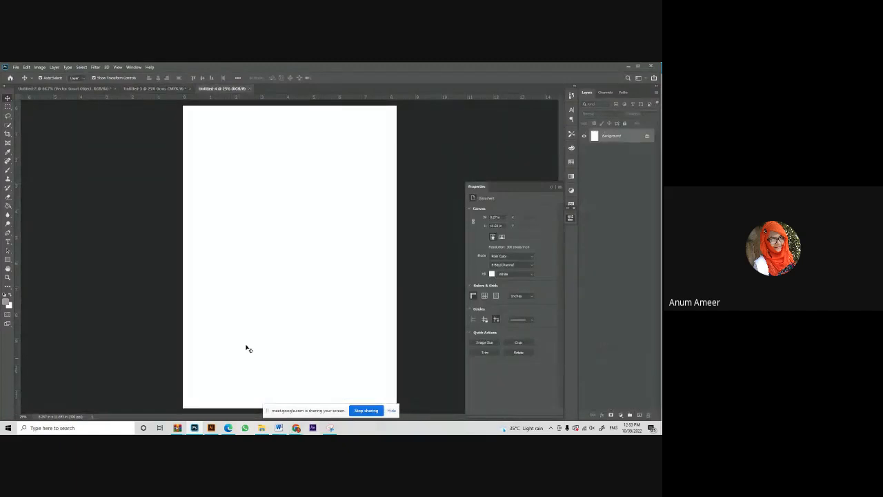
Switch to Chrome and review the magazine briefs in the FLYER document and the size and mode listings in the Designing Material spreadsheet.
click(295, 427)
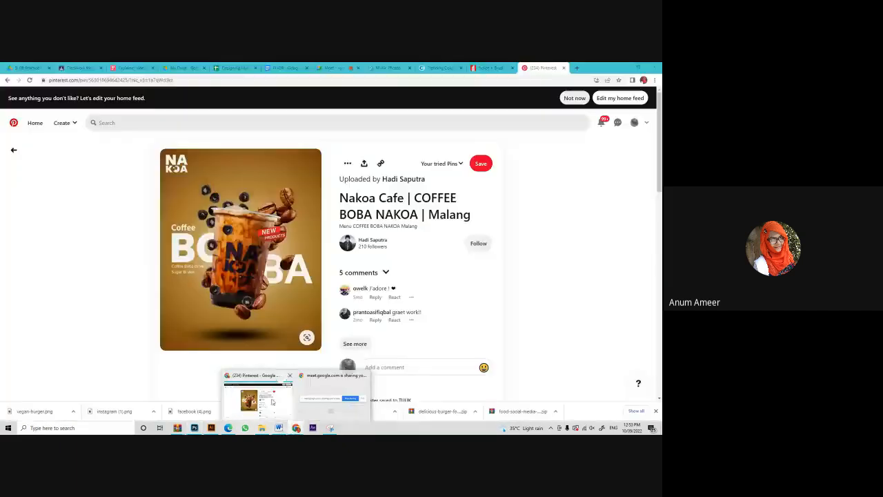
click(293, 68)
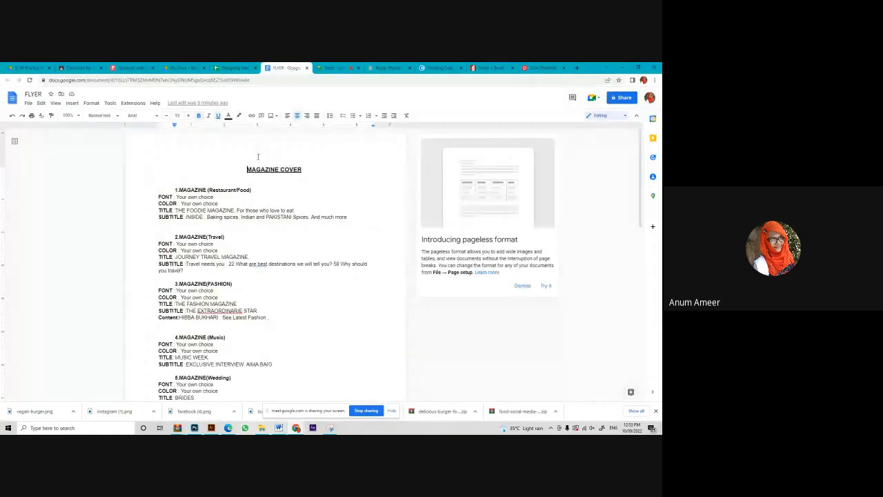
scroll(283, 255, down, 5)
click(234, 68)
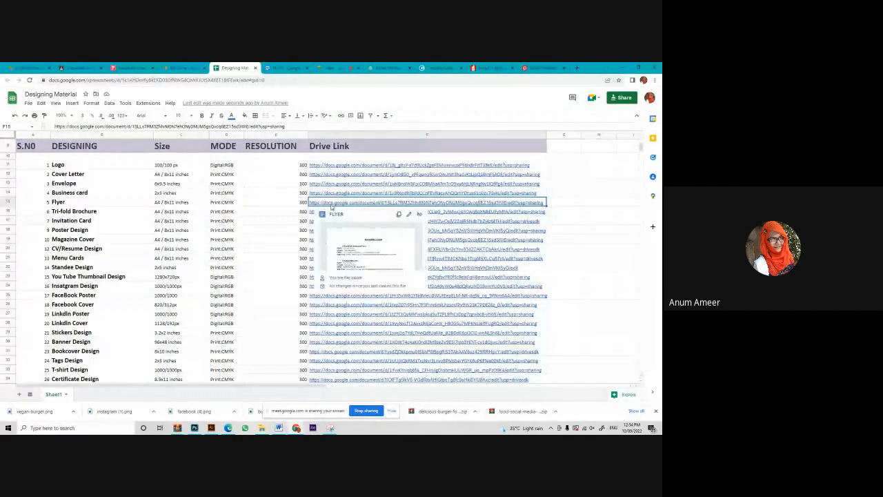
click(290, 67)
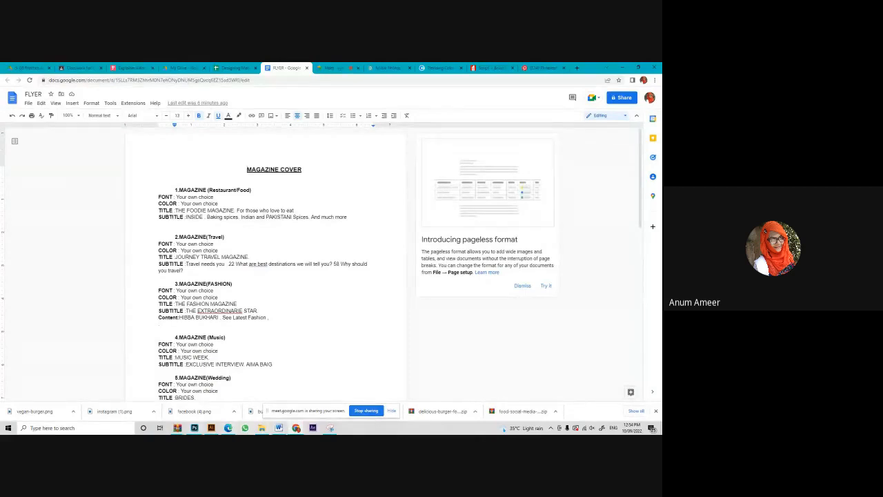
View the burger poster again in Photoshop and return to the FLYER document in Chrome.
key(alt+Tab)
click(148, 89)
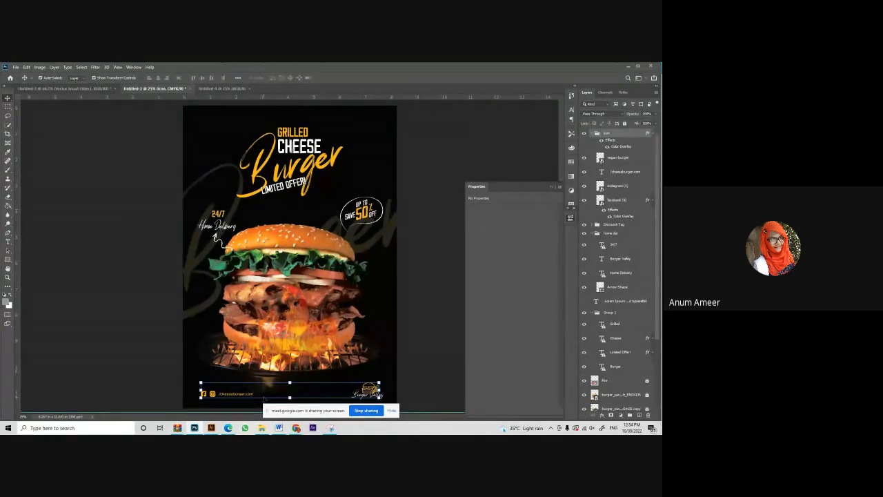
right_click(228, 428)
click(233, 428)
click(296, 428)
click(256, 397)
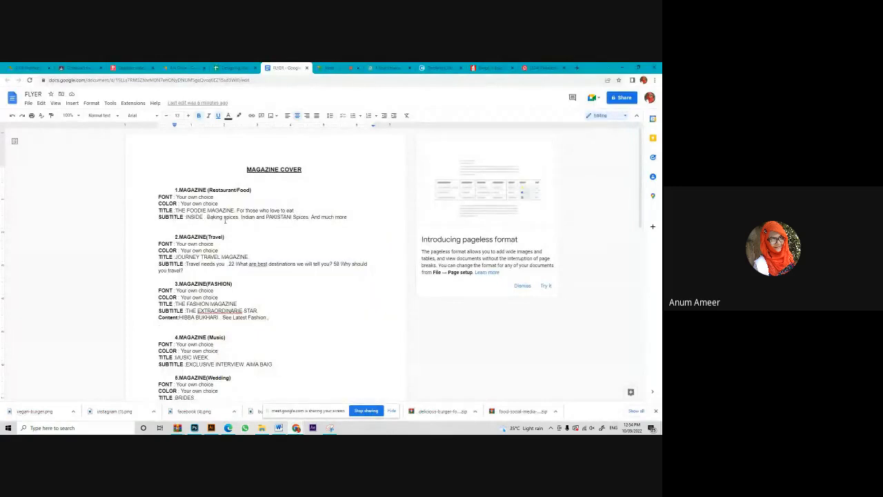
Show the hidden Lorem Ipsum text layer on the Photoshop poster, and undo this change together with the CMYK conversion.
click(194, 428)
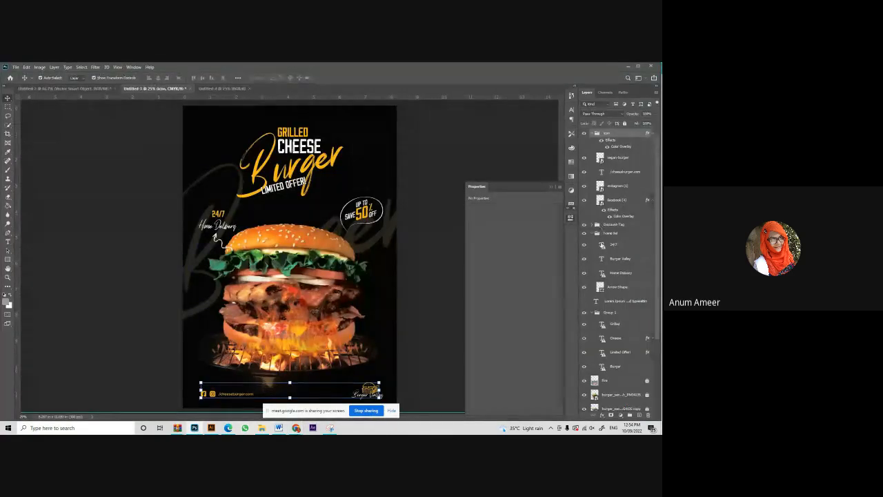
scroll(586, 383, down, 4)
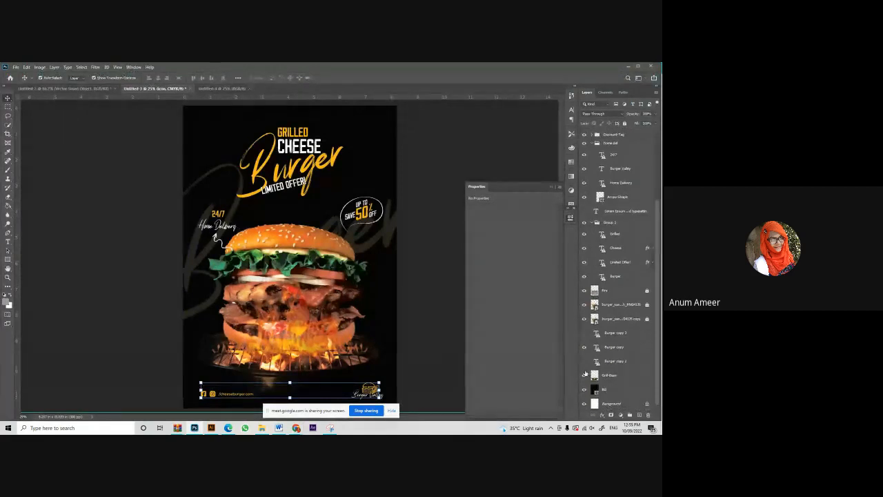
scroll(585, 366, up, 4)
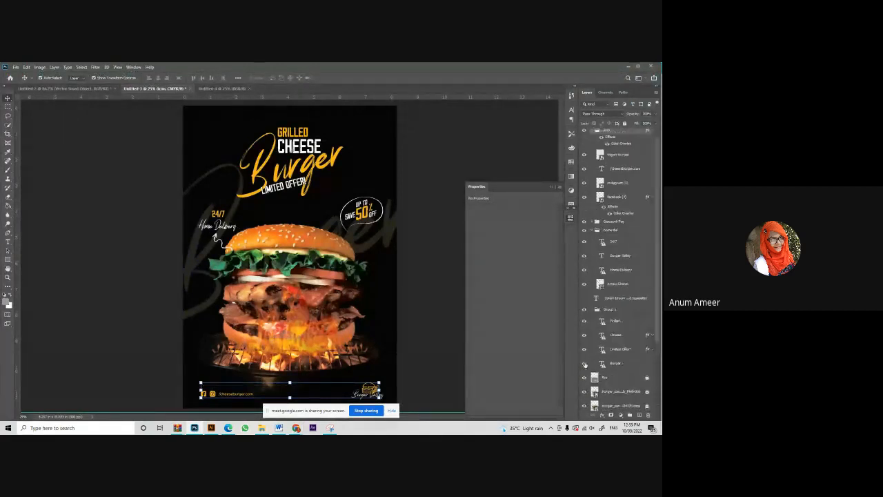
click(584, 299)
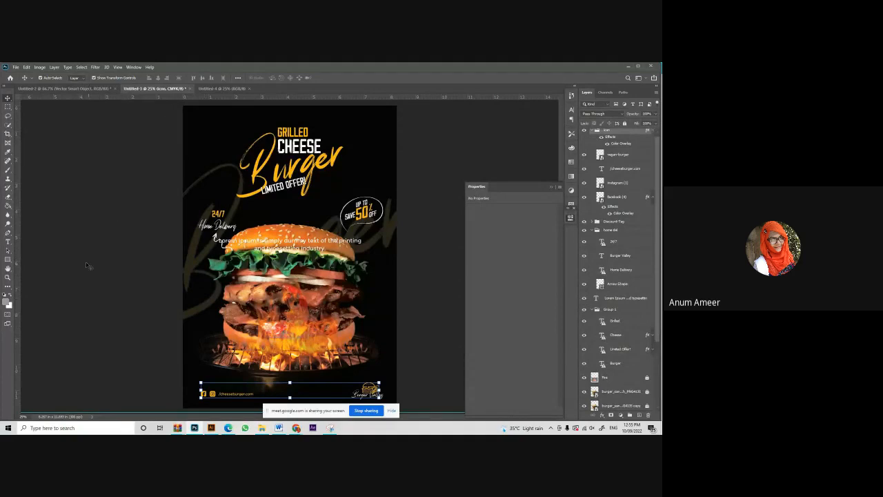
key(ctrl+v)
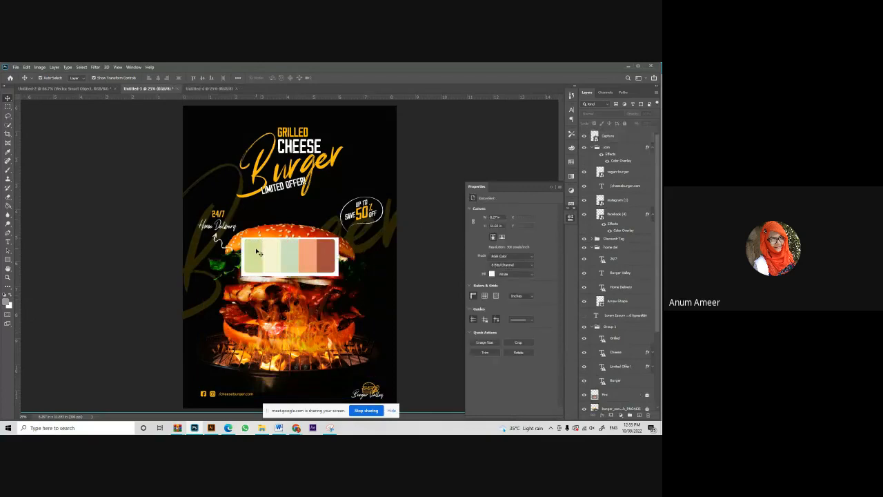
key(Escape)
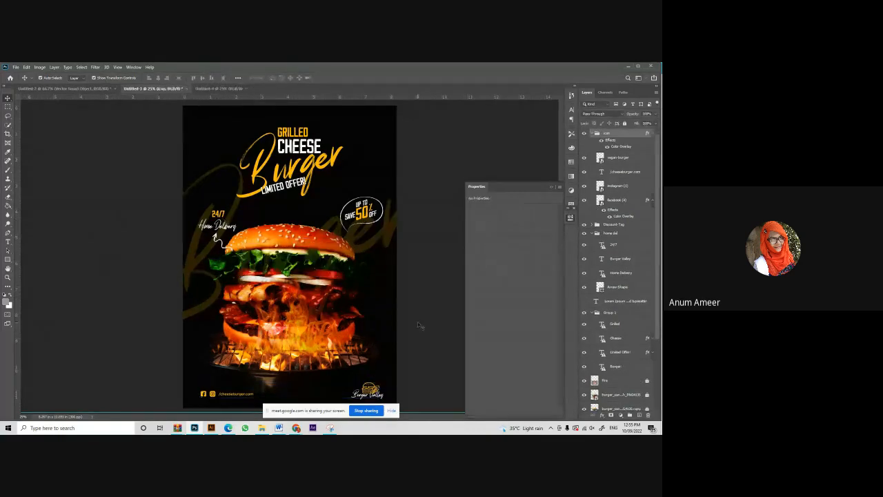
Move the large faded "Burger" background text lower and slightly left behind the burger on the poster.
click(231, 211)
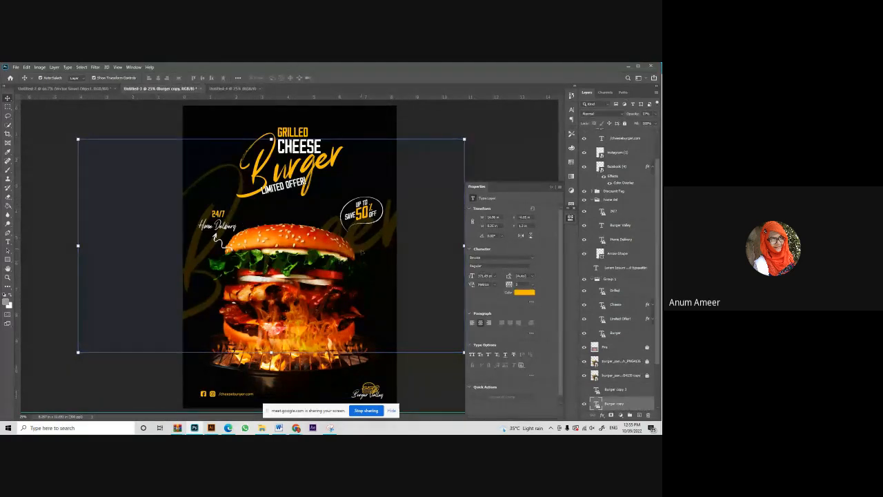
drag(363, 254, 356, 287)
click(447, 147)
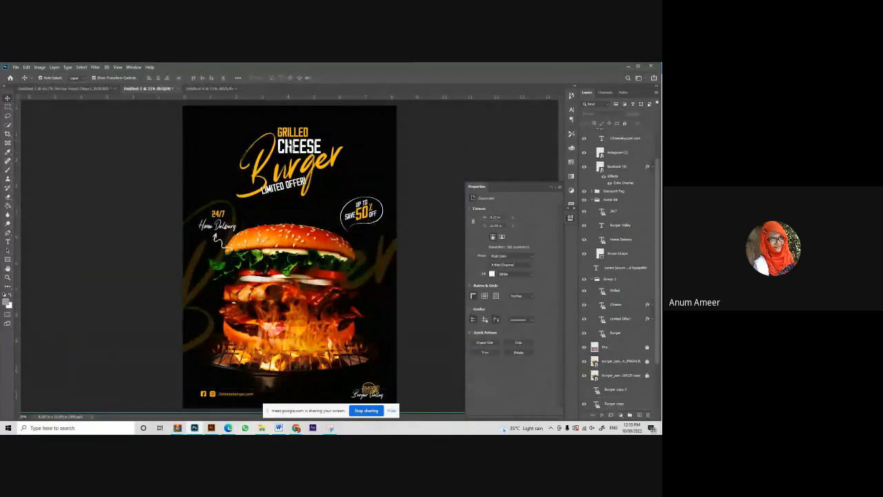
click(368, 282)
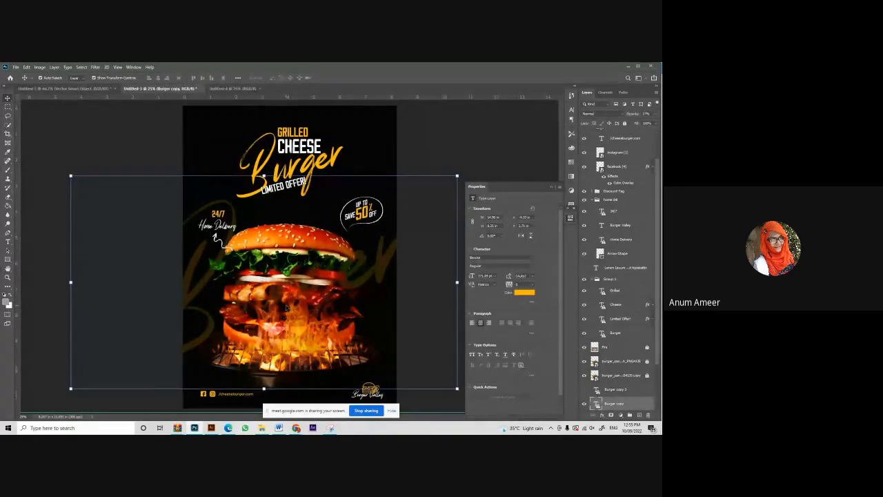
click(470, 122)
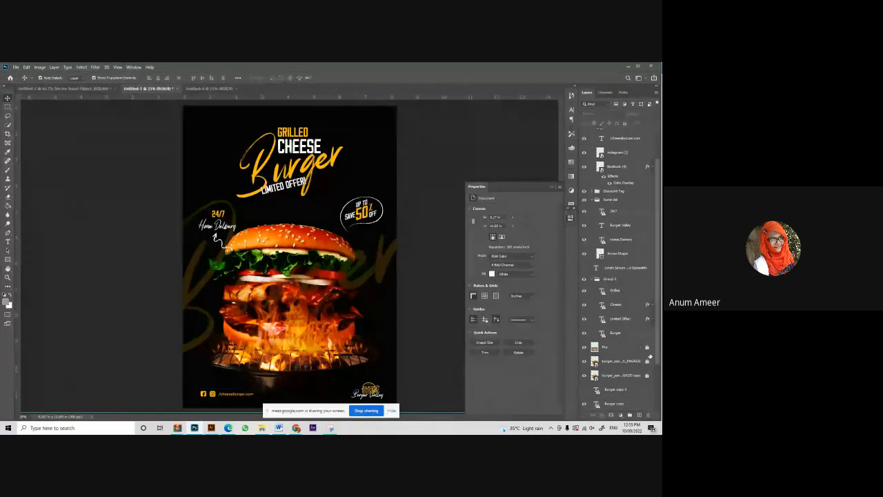
Unlock the two burger sandwich image layers and lock the black BG layer.
click(648, 363)
click(648, 376)
click(225, 182)
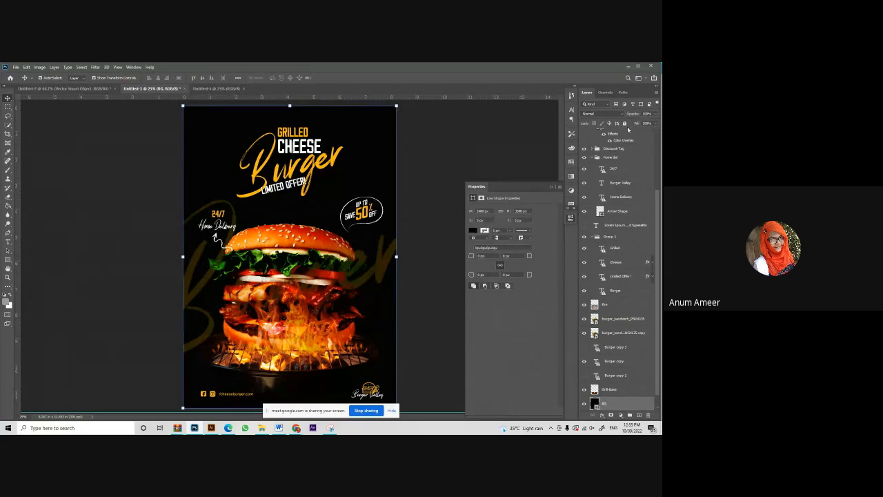
click(626, 123)
drag(183, 214, 388, 358)
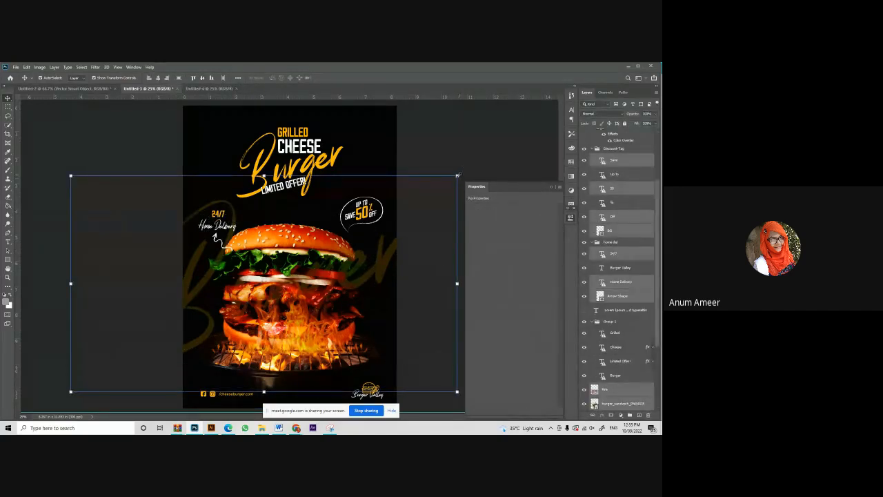
drag(457, 175, 372, 210)
click(363, 213)
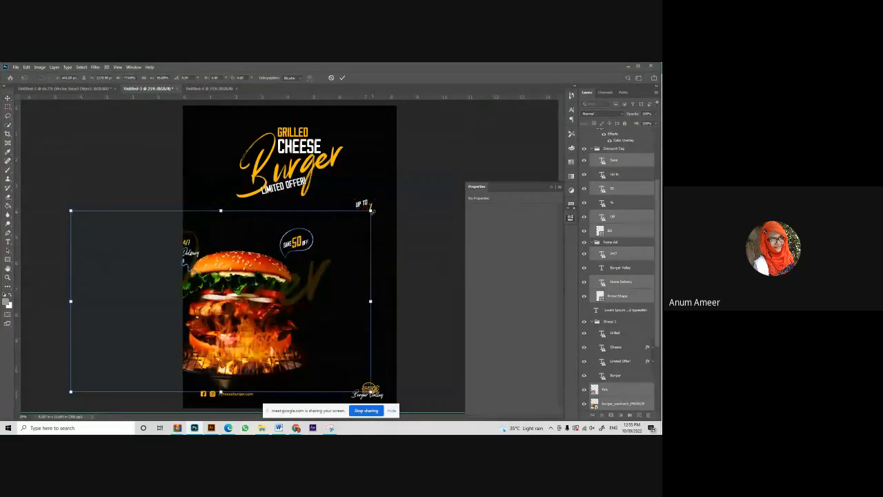
key(shift+Right)
key(shift+Right)
key(shift+Right)
drag(252, 307, 297, 305)
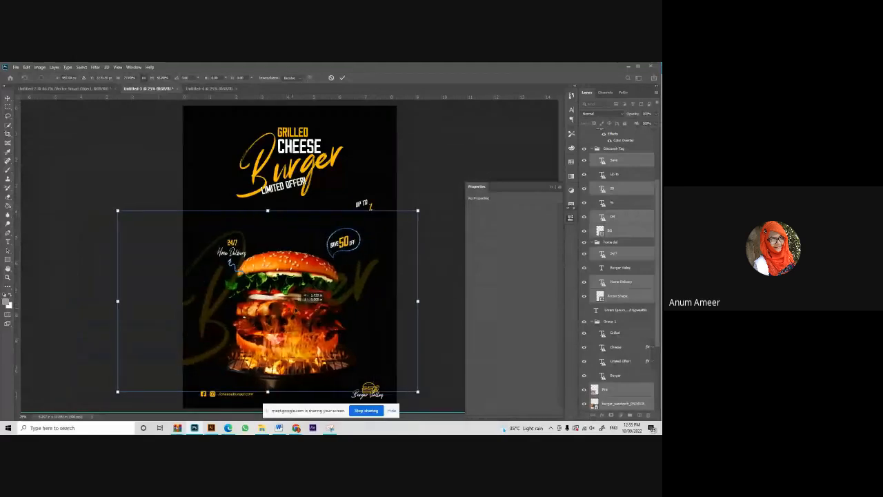
click(332, 78)
click(479, 114)
Select the Grilled, Cheese, Burger and Limited Offer title texts together and scale them down slightly, keeping the existing pixel data.
click(294, 190)
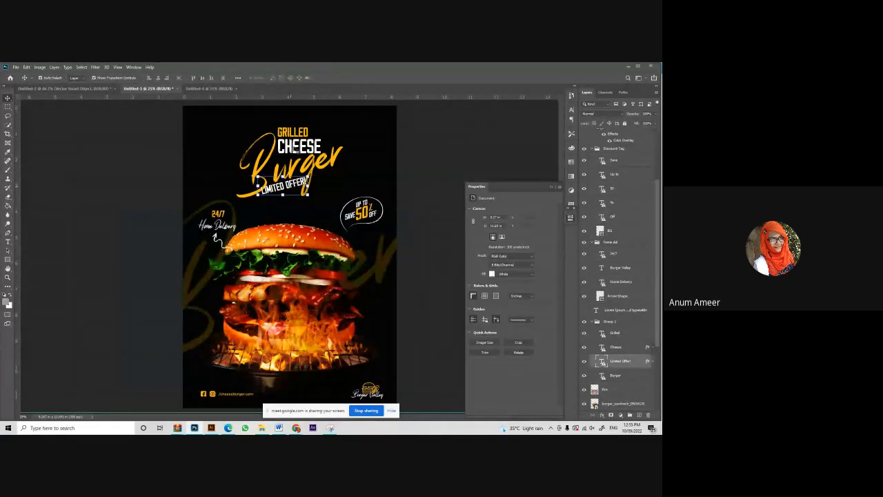
shift+click(297, 149)
shift+click(300, 135)
shift+click(314, 165)
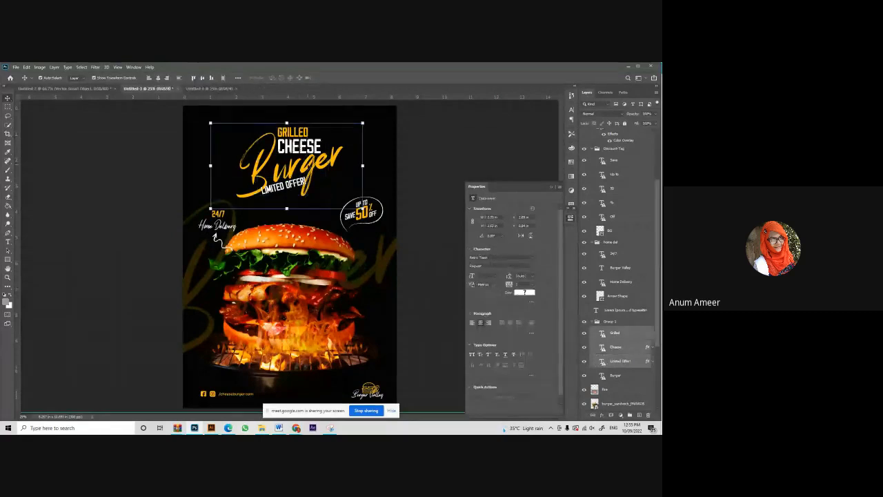
click(364, 209)
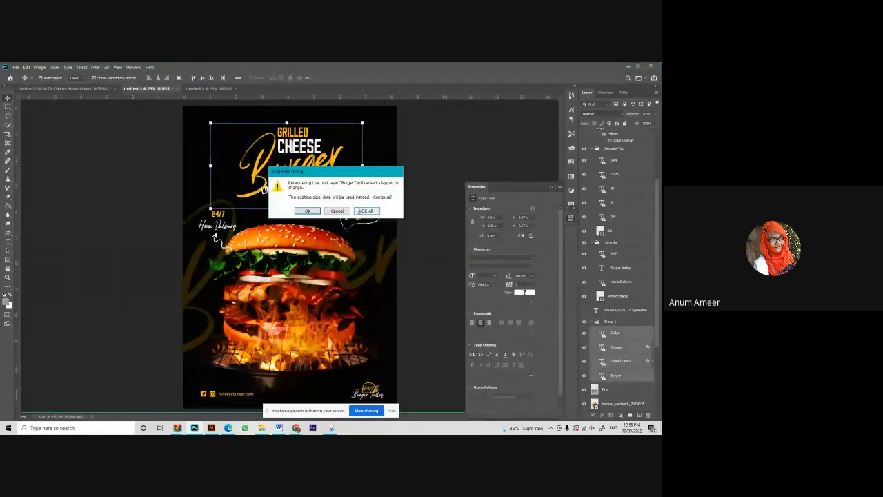
click(366, 212)
drag(364, 209, 348, 199)
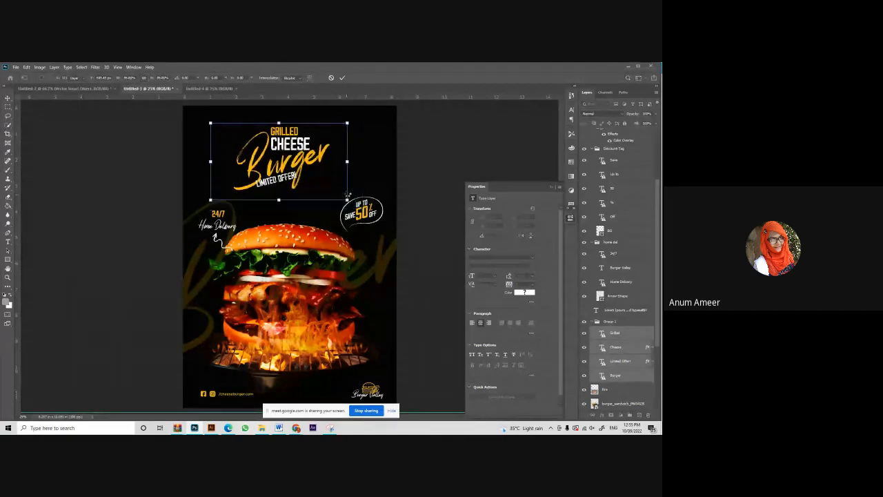
key(Return)
Move the selected title texts slightly right and up to centre them near the poster's upper edge, and deselect them.
mouse_move(294, 136)
mouse_down()
mouse_move(307, 138)
mouse_move(266, 139)
mouse_move(305, 136)
mouse_up()
key(shift+Up)
key(shift+Up)
key(shift+Up)
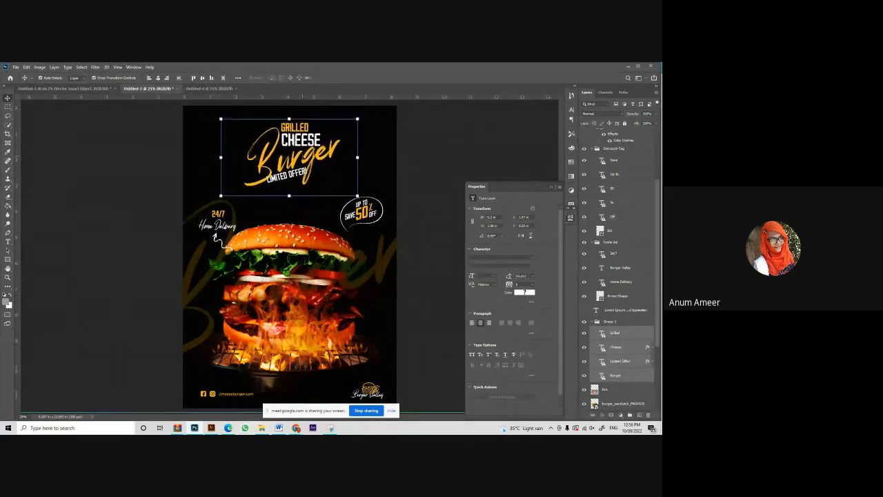
click(423, 163)
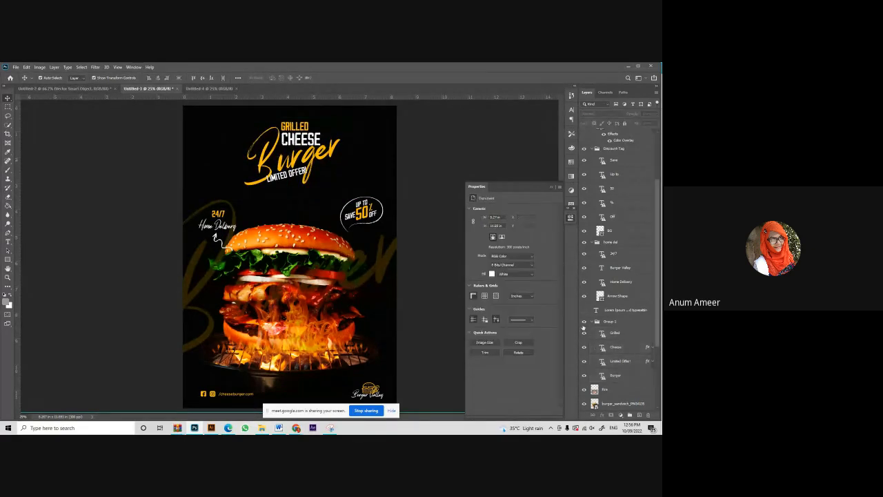
Bring the hidden Lorem Ipsum text into the gap between the title and the burger, and set its font size to 11 pt.
click(584, 311)
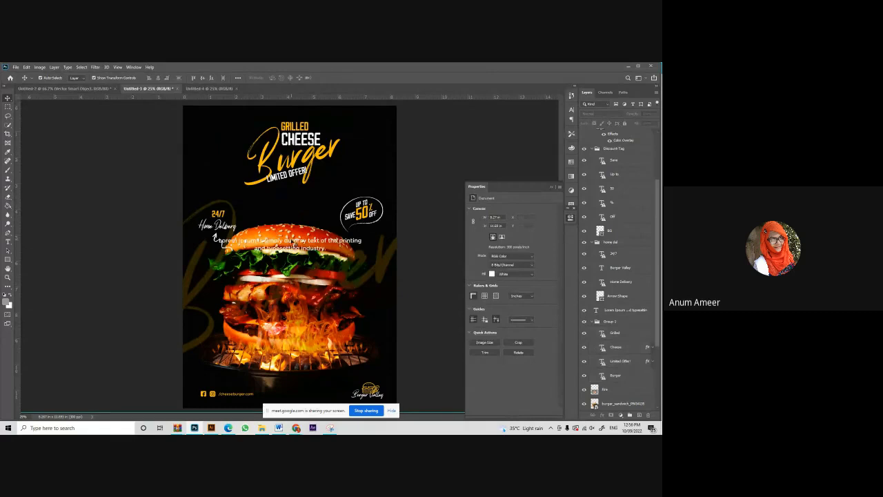
drag(291, 242, 290, 196)
click(495, 276)
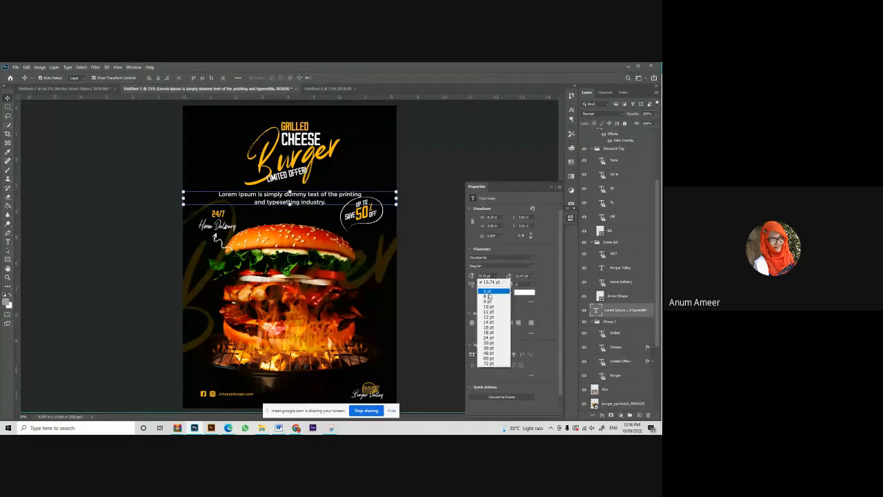
click(489, 314)
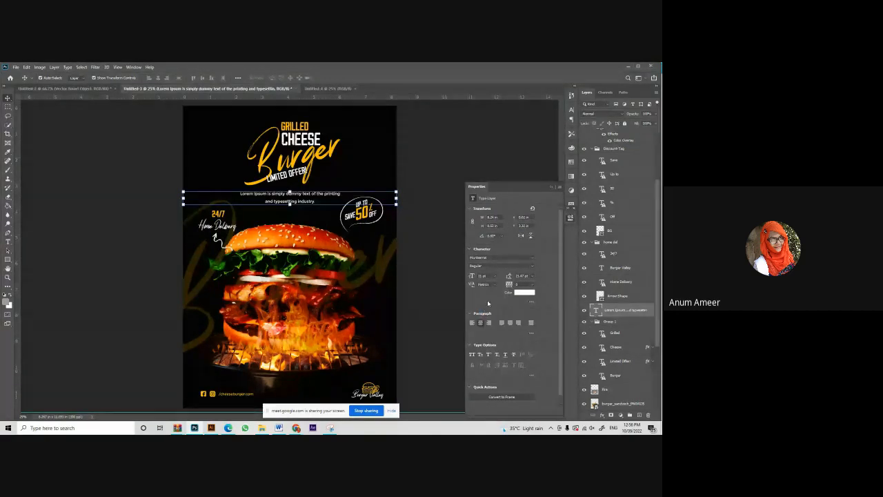
Set the leading of the Lorem Ipsum paragraph above the burger to Auto.
click(486, 169)
click(308, 205)
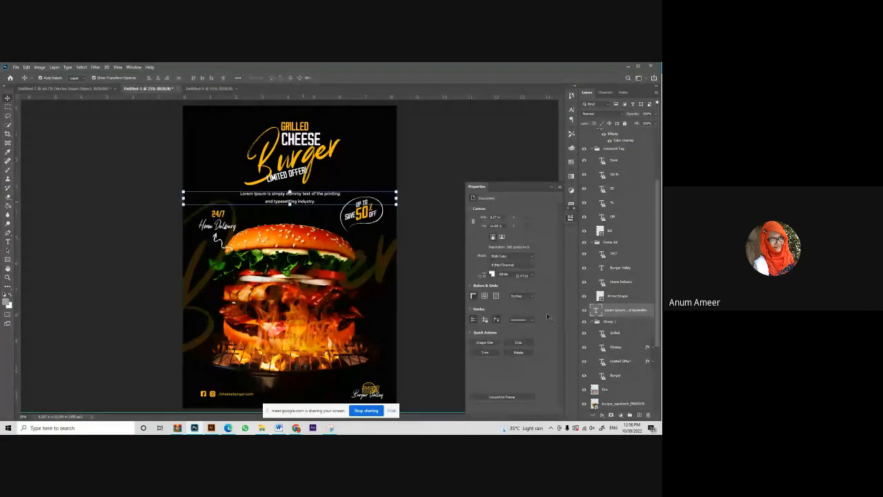
click(532, 277)
click(530, 283)
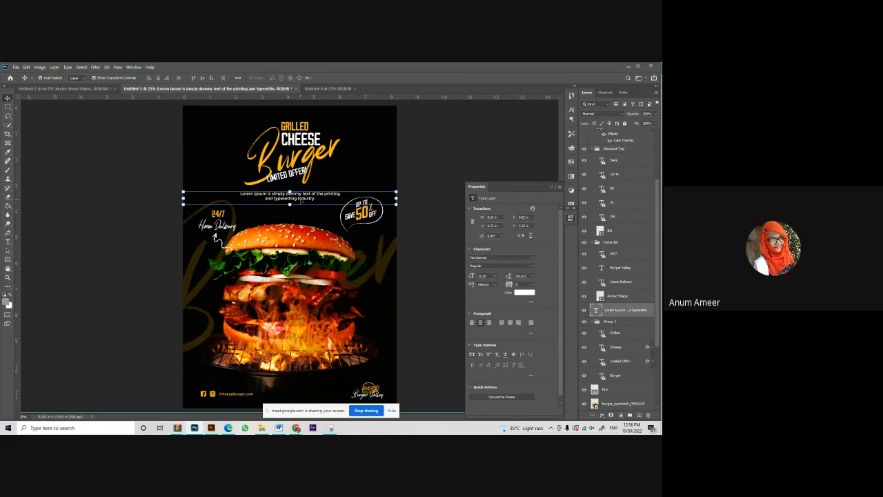
click(439, 146)
Try the thin Montserrat font on the Lorem Ipsum paragraph and restore the Regular style.
click(276, 196)
click(532, 258)
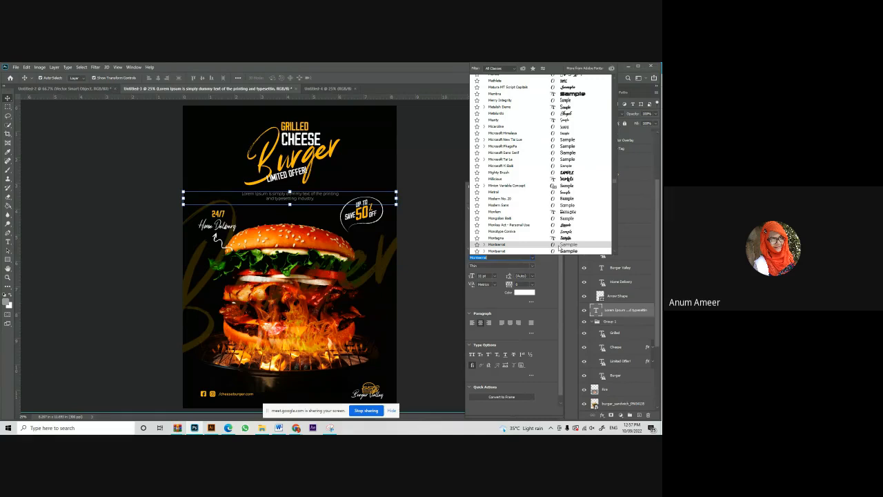
click(561, 244)
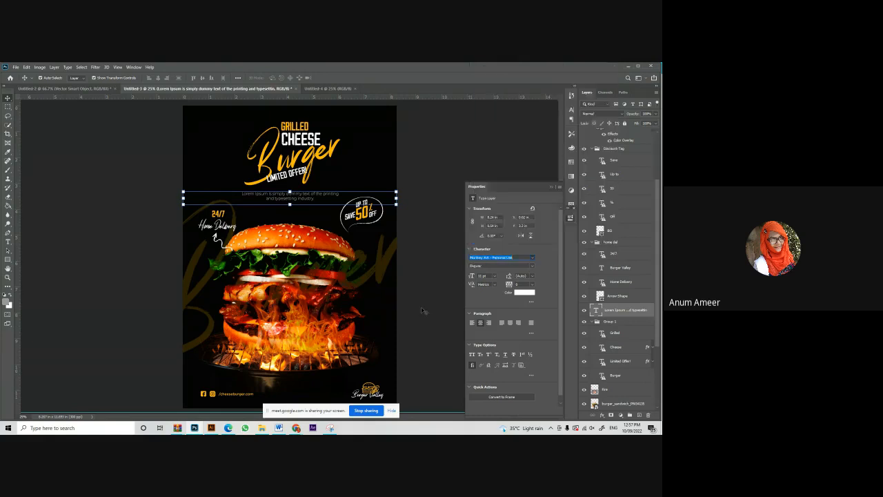
click(307, 201)
click(308, 201)
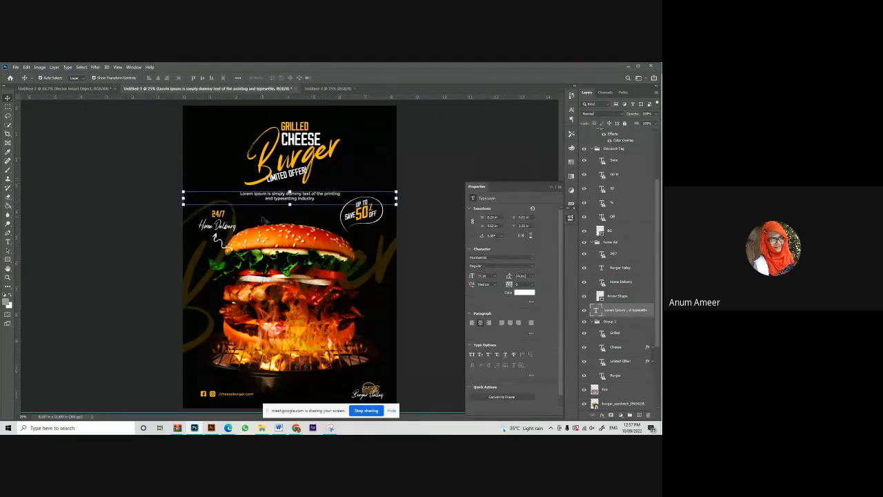
click(470, 133)
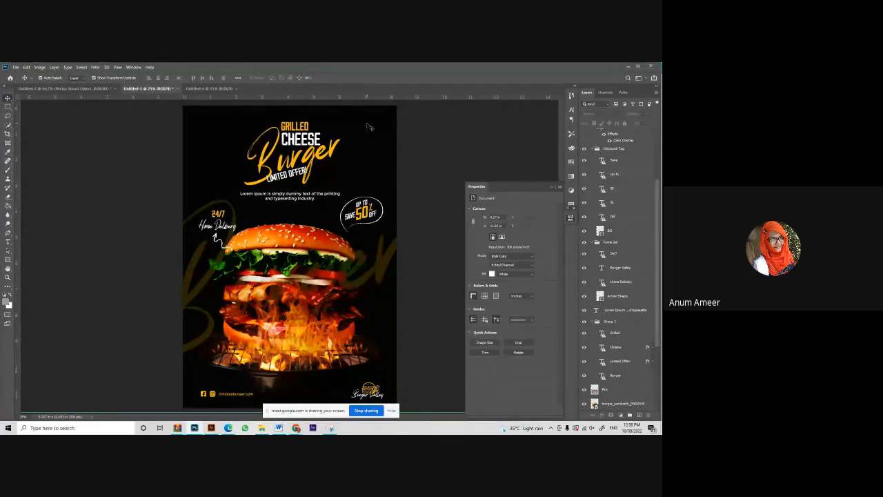
Switch to Chrome and open the summer milk tea poster from the related pins on Pinterest.
mouse_move(297, 428)
click(263, 372)
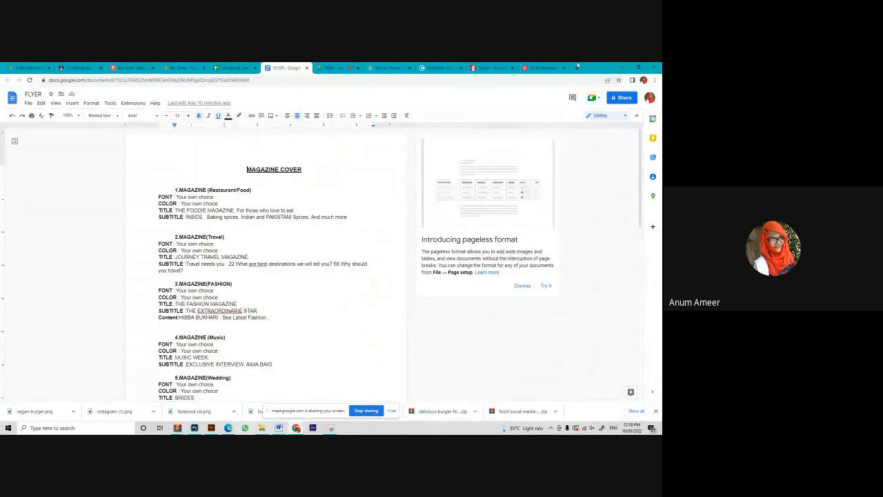
click(544, 67)
scroll(189, 298, down, 5)
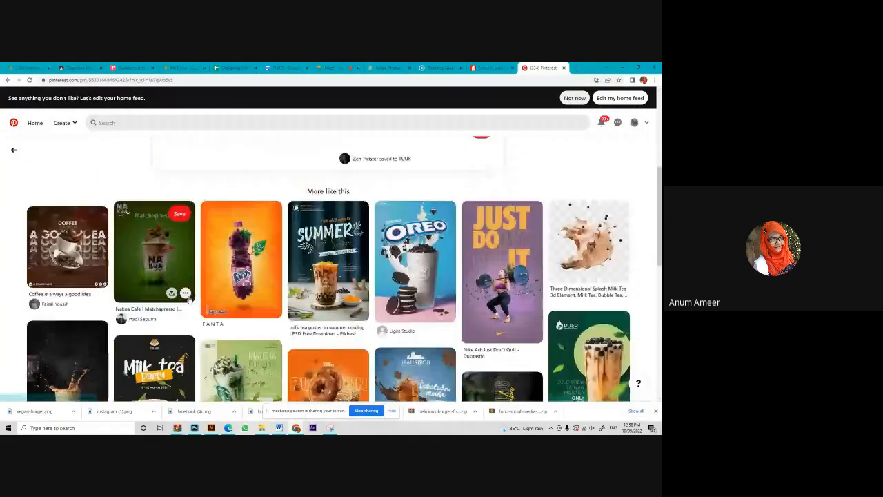
click(325, 290)
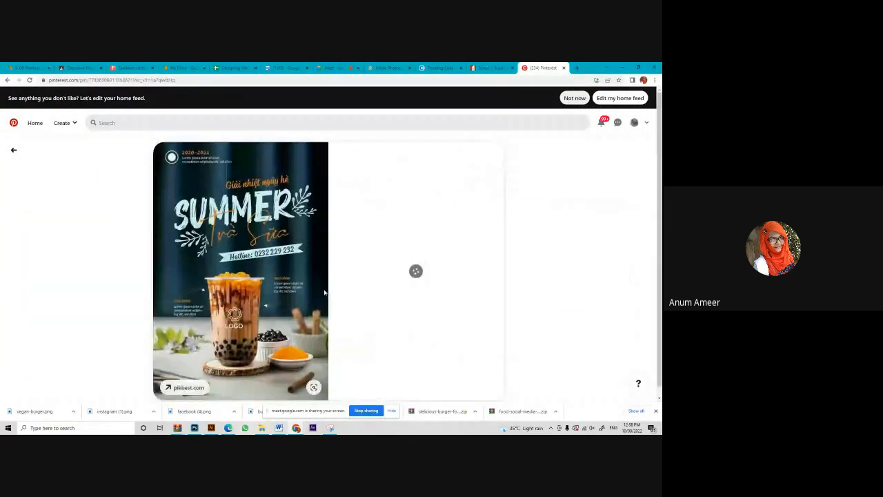
Go back to the black "Hot and Delicious Burger" pin and open the Burger Bar flyer from its related pins.
click(7, 80)
click(7, 80)
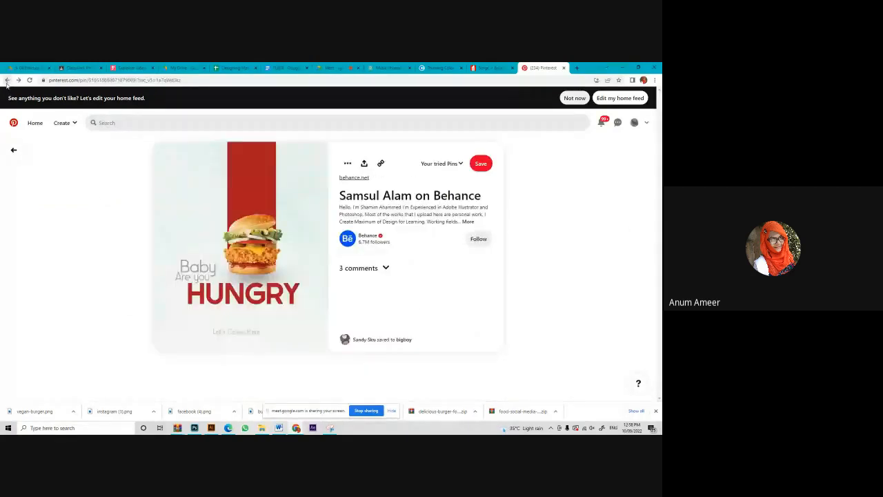
click(7, 80)
click(7, 80)
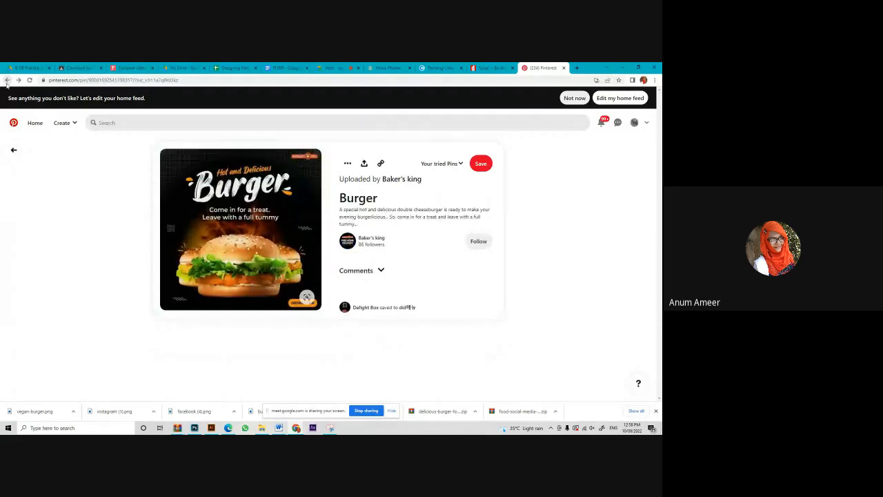
scroll(371, 284, down, 2)
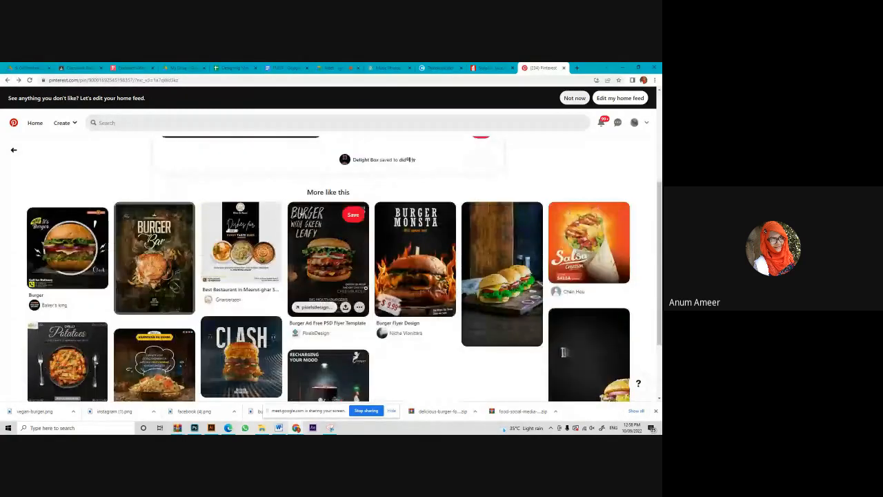
click(175, 256)
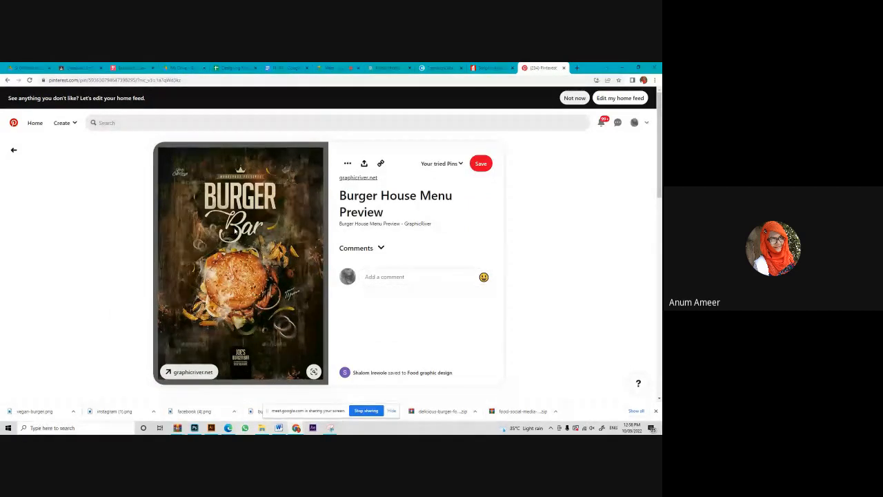
Open the Script > Calligraphy category on dafont and look through its first fonts.
click(476, 67)
scroll(286, 286, up, 4)
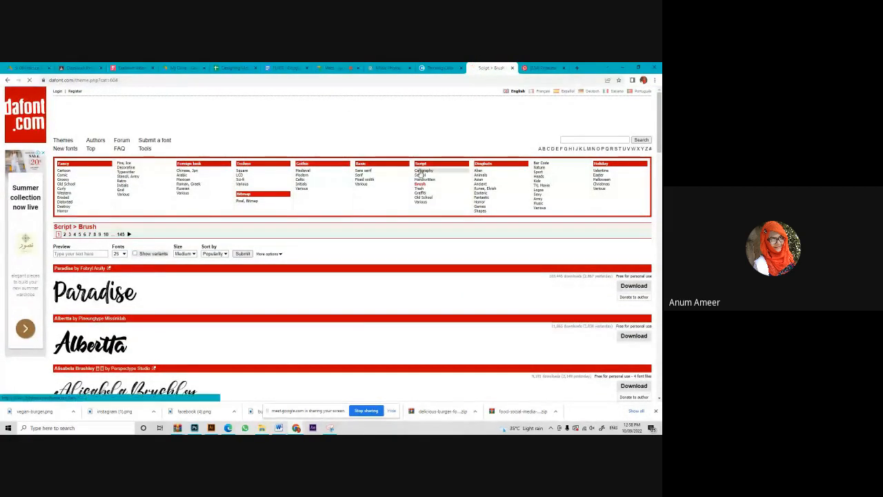
click(423, 171)
scroll(237, 332, down, 5)
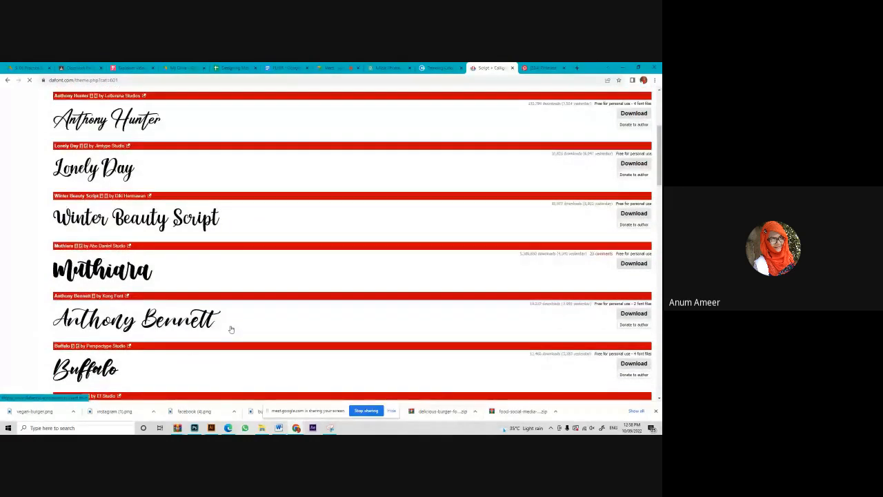
Look at the trending color palettes on Coolors and return to the Burger Bar reference pin.
click(439, 68)
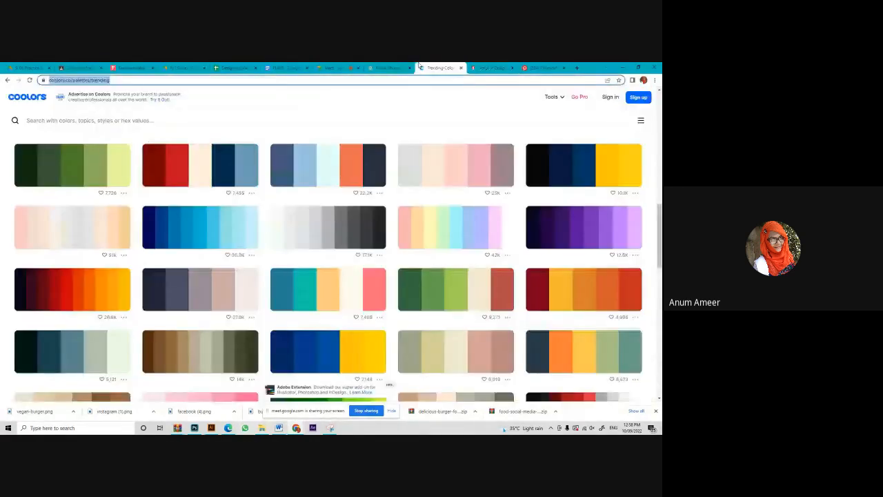
click(491, 68)
click(538, 69)
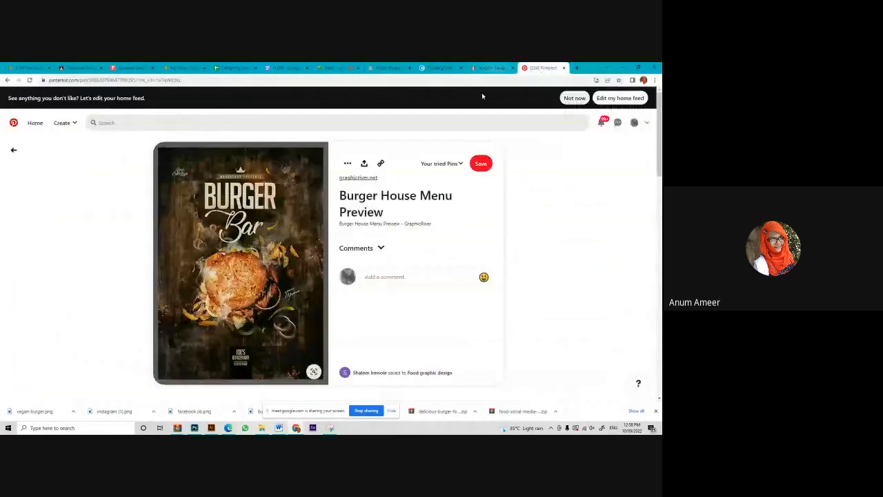
Examine more calligraphy fonts on dafont and recheck the Coolors palettes alongside the Burger Bar pin.
click(476, 72)
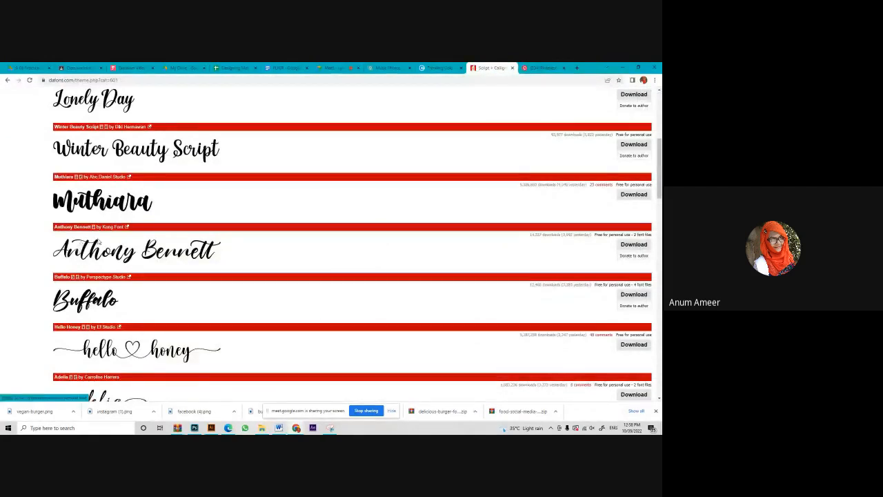
scroll(127, 349, down, 2)
scroll(127, 348, down, 3)
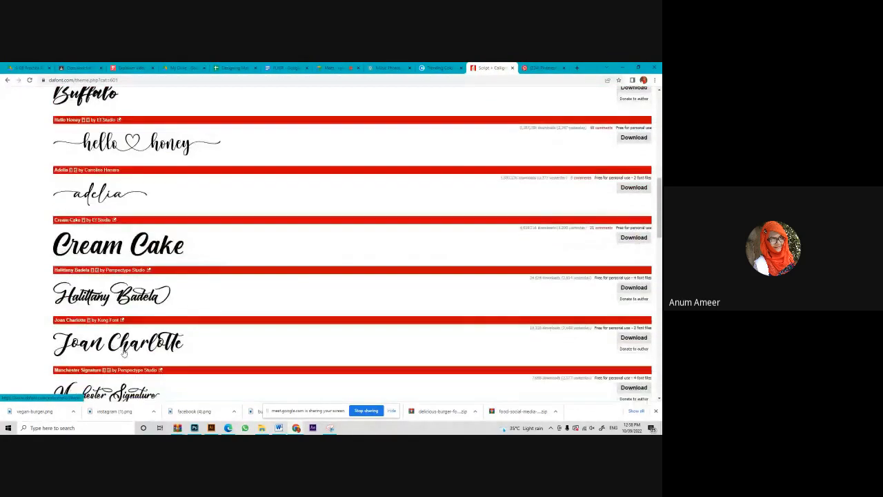
scroll(125, 331, up, 5)
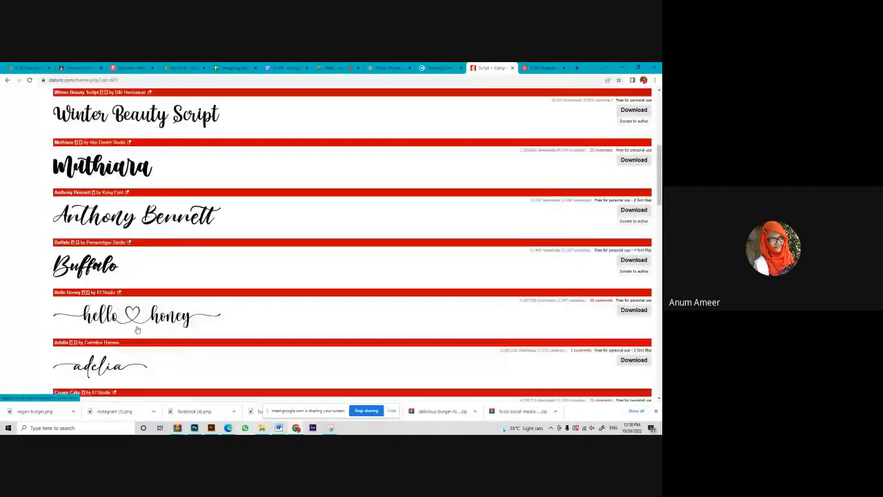
scroll(121, 266, up, 2)
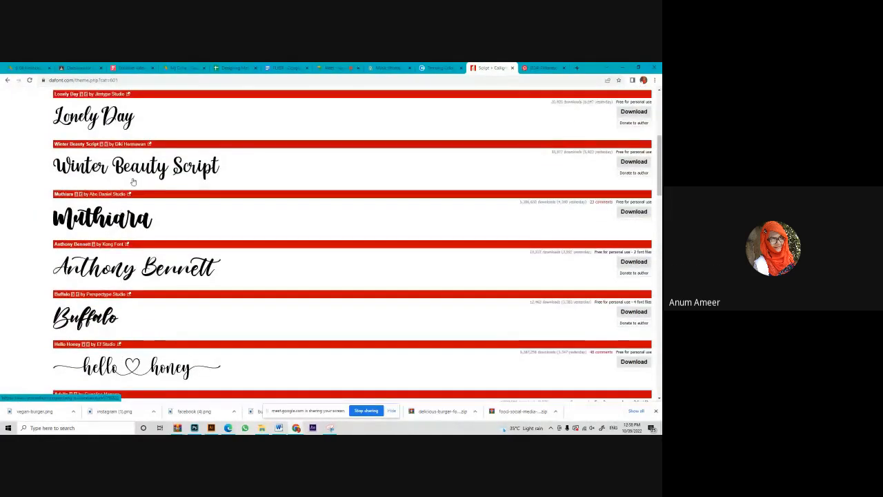
click(445, 67)
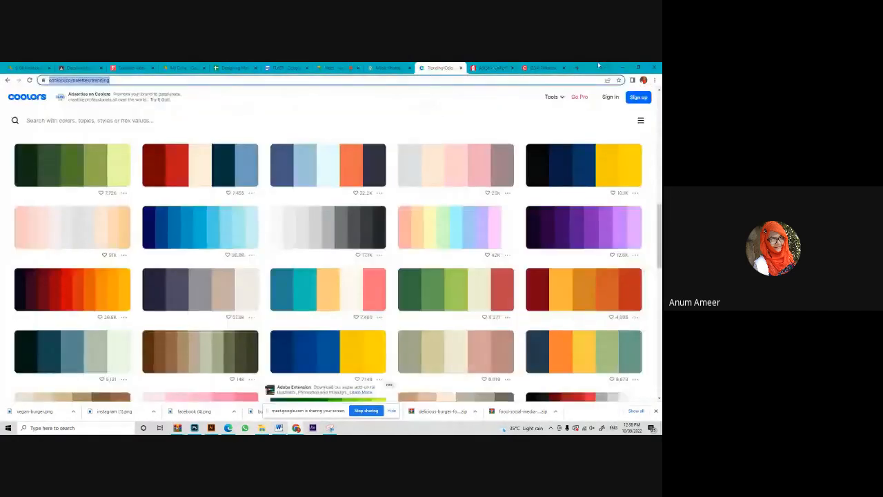
click(545, 68)
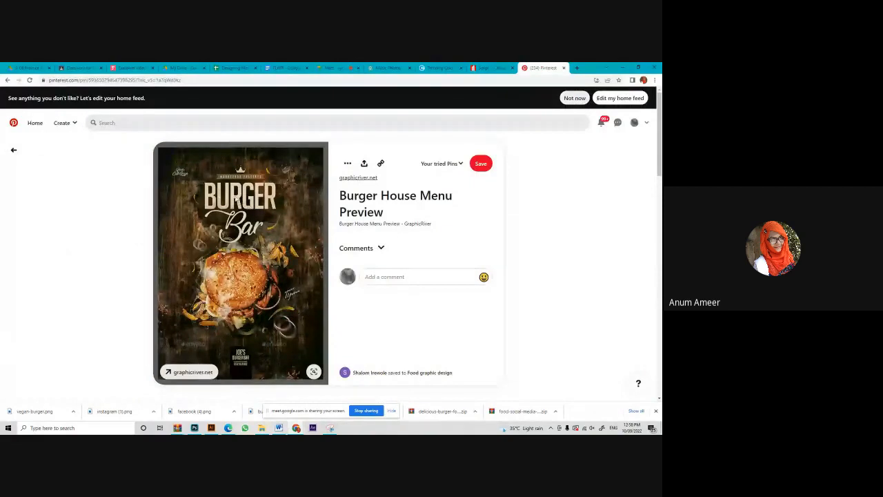
Open the Basic > Sans serif category on dafont and look through its fonts.
click(491, 68)
scroll(203, 210, up, 3)
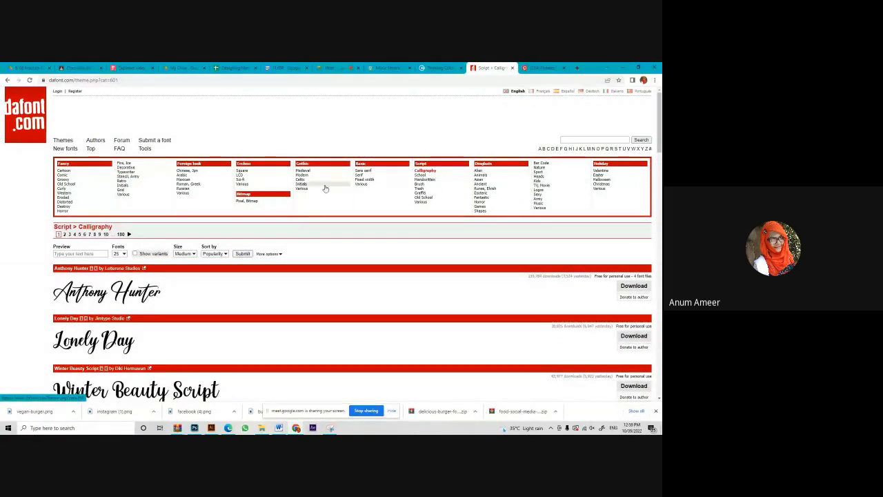
click(366, 170)
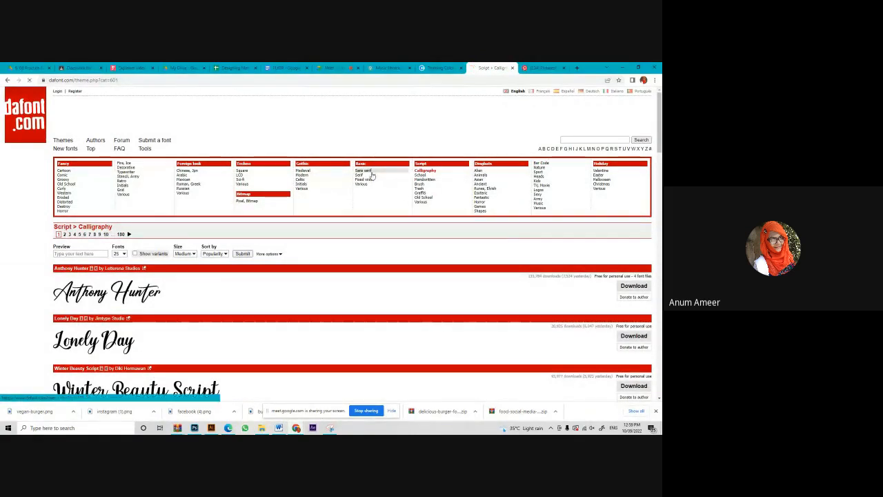
scroll(312, 242, down, 3)
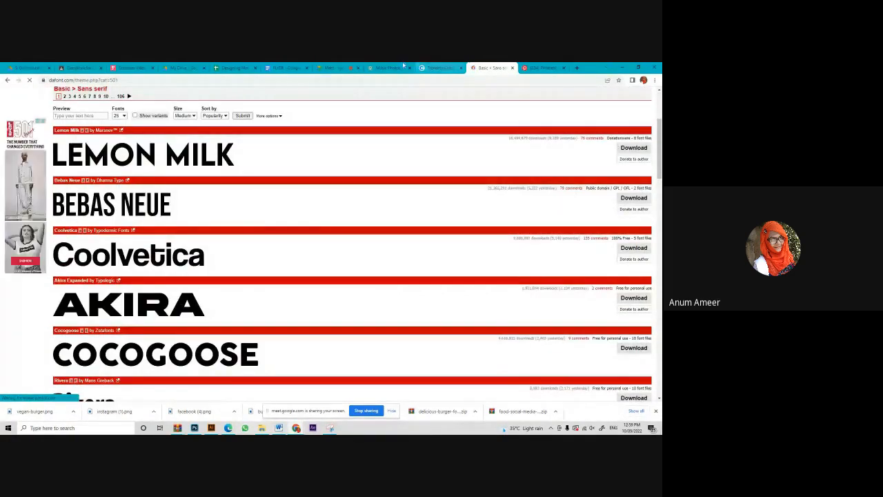
Search Pexels for "wood" and look through the photos for a background texture like the Burger Bar flyer's.
click(542, 68)
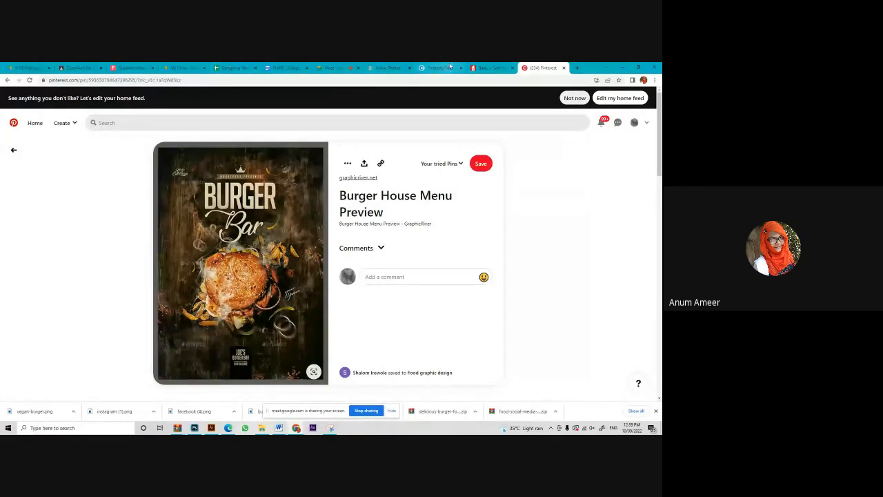
click(391, 67)
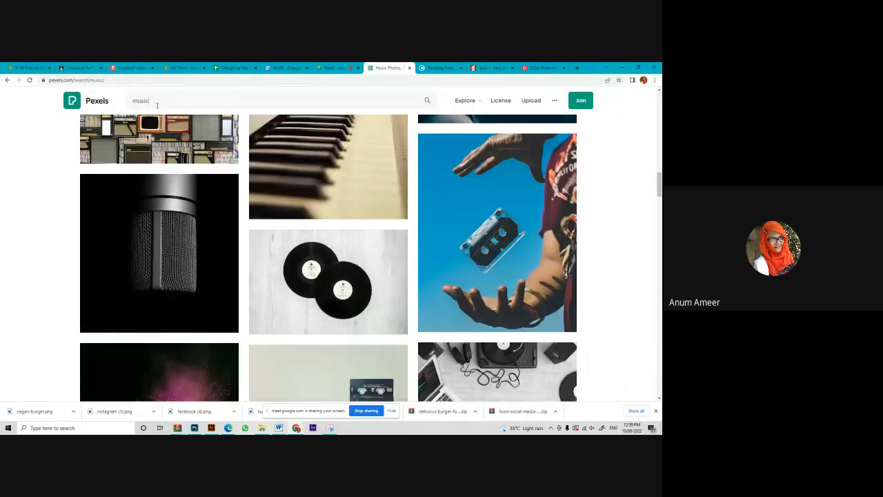
click(138, 100)
key(BackSpace)
text(wood)
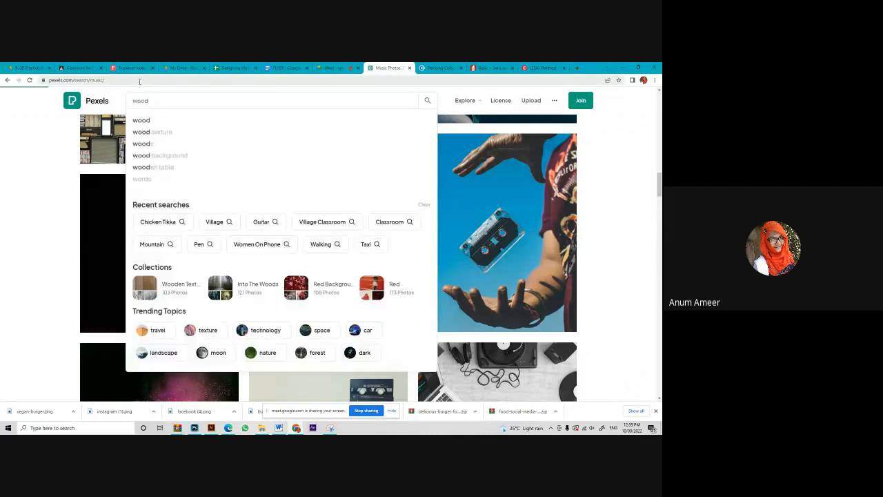
key(Return)
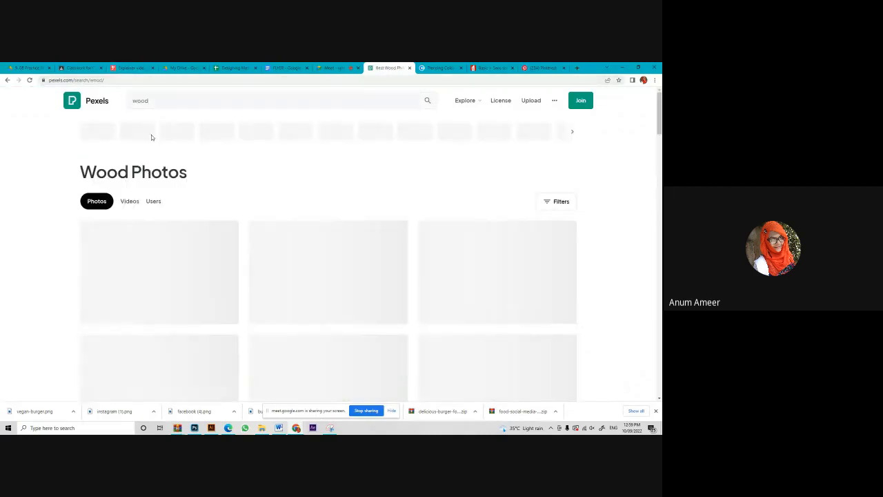
click(163, 100)
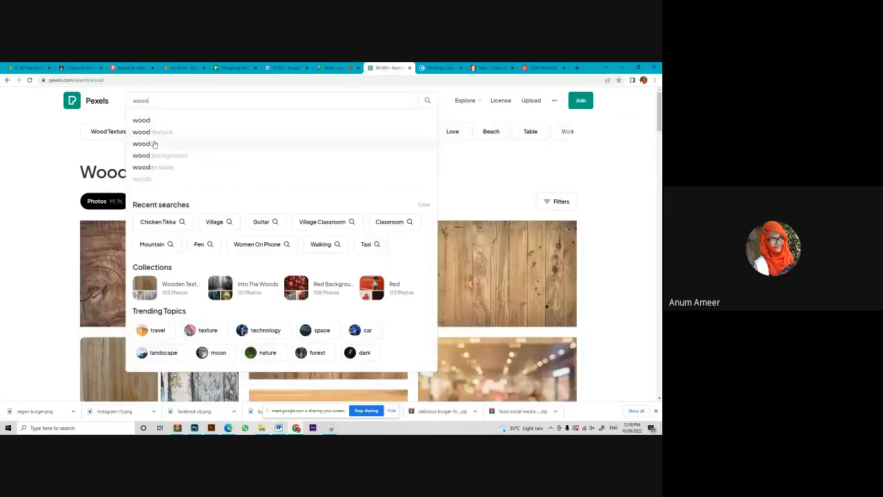
click(638, 242)
scroll(325, 299, down, 4)
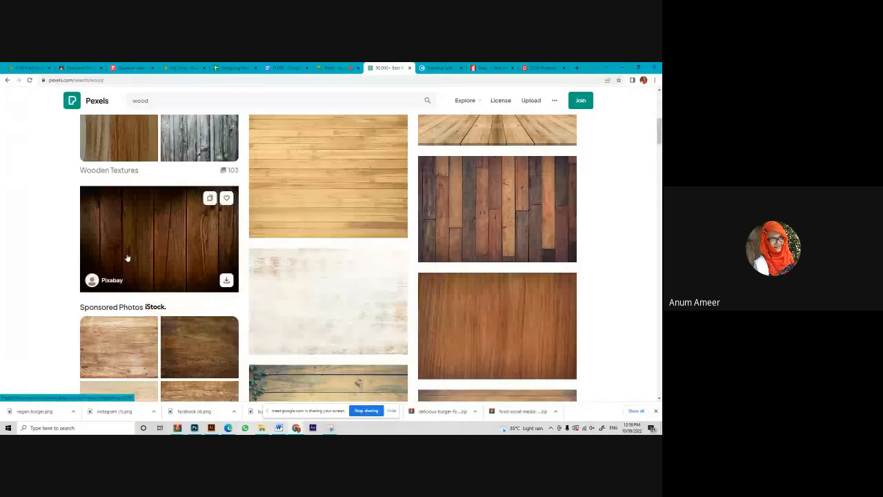
Compare the sans serif fonts on dafont with the title lettering of the Burger Bar pin.
click(491, 68)
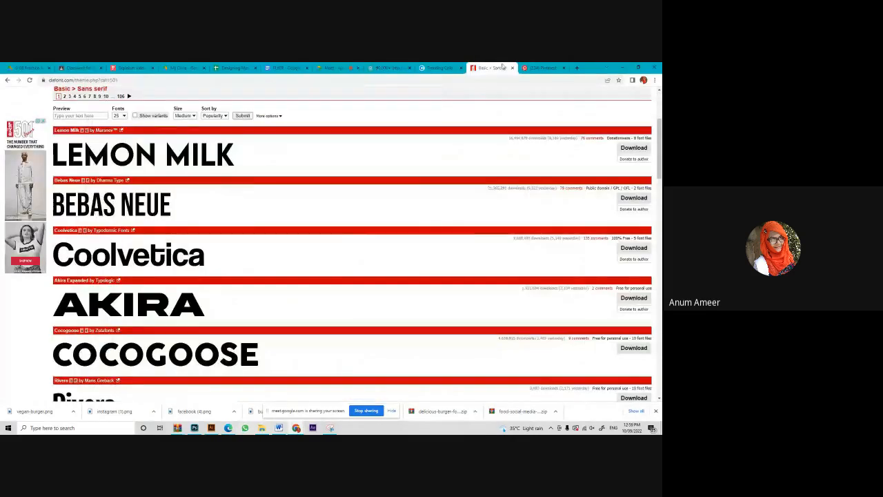
click(542, 67)
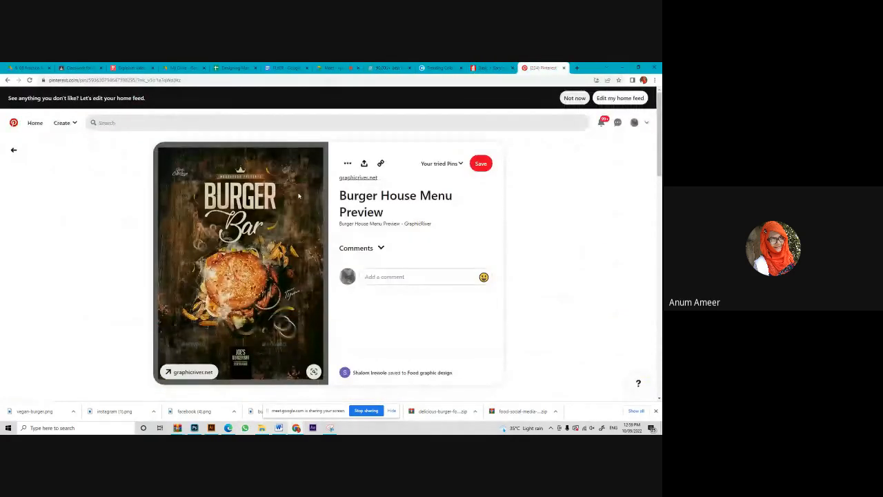
click(481, 67)
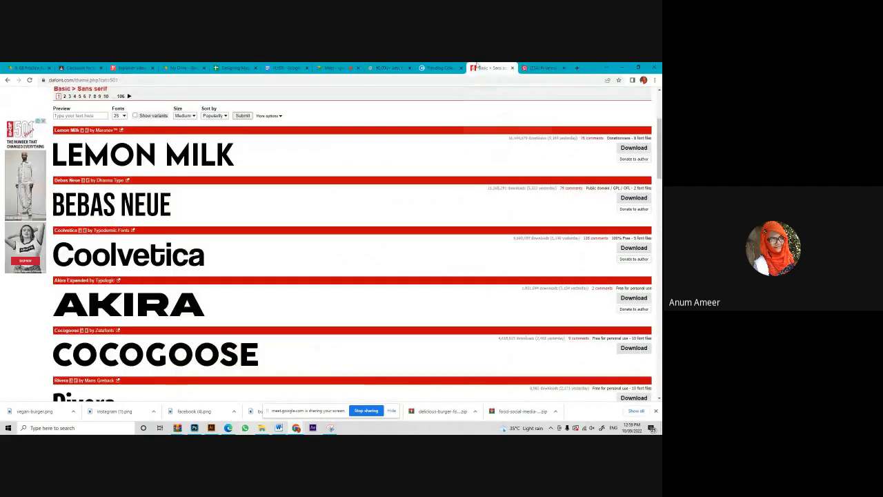
Look through more wood photos on Pexels for a background texture and return to the Burger Bar pin.
click(390, 68)
scroll(195, 228, down, 10)
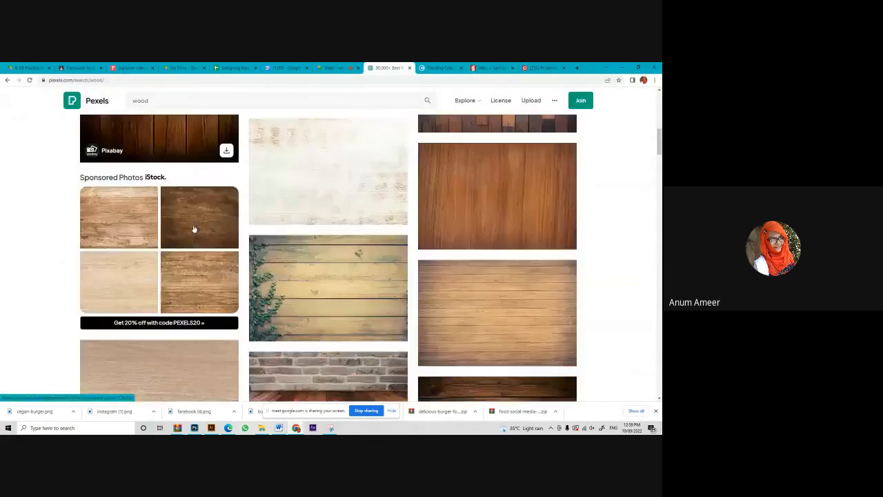
scroll(185, 262, down, 3)
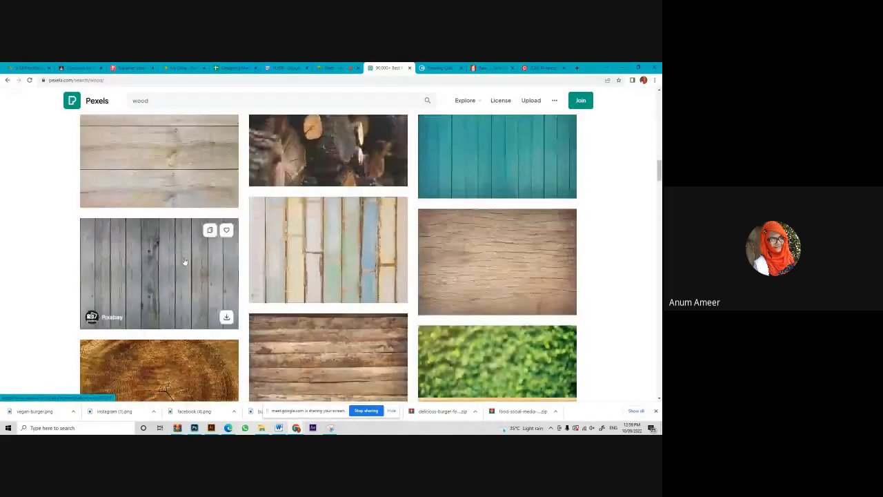
scroll(185, 262, up, 4)
scroll(278, 331, down, 5)
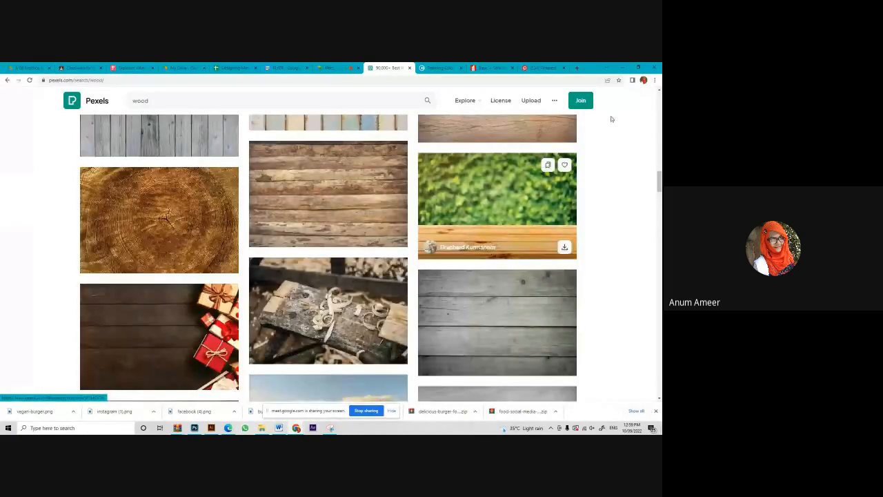
click(498, 68)
click(543, 68)
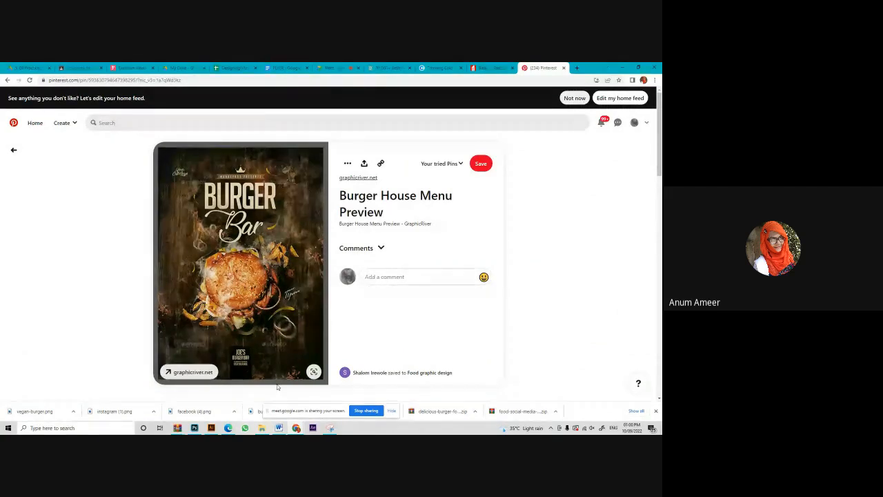
Search Google Images for "smoke png" and compare the smoke pictures with the effect in the Burger Bar pin.
click(577, 68)
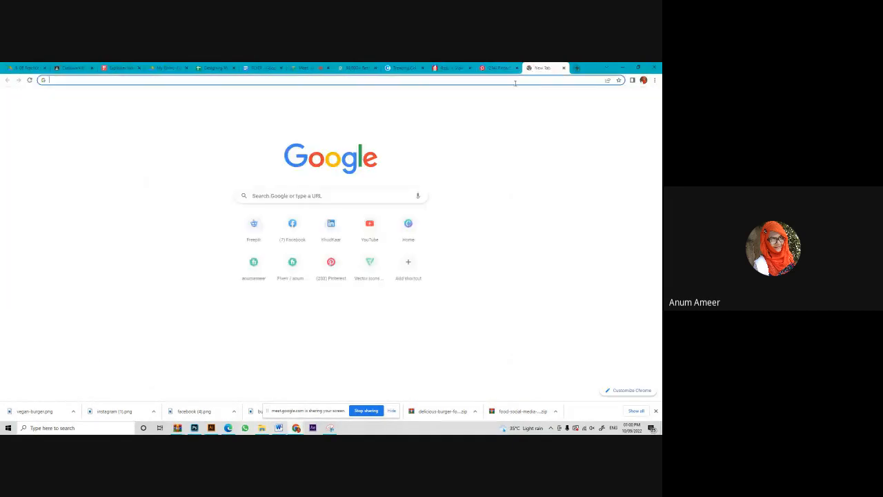
click(514, 82)
text(smoke ong)
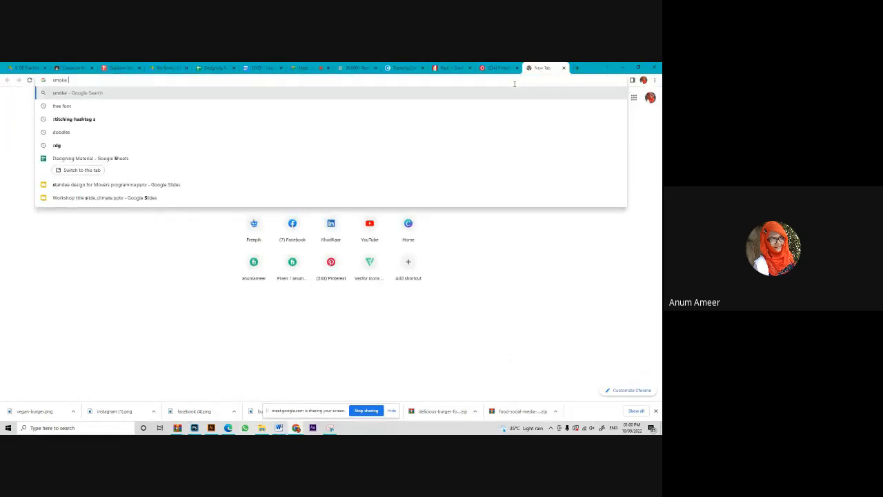
key(Return)
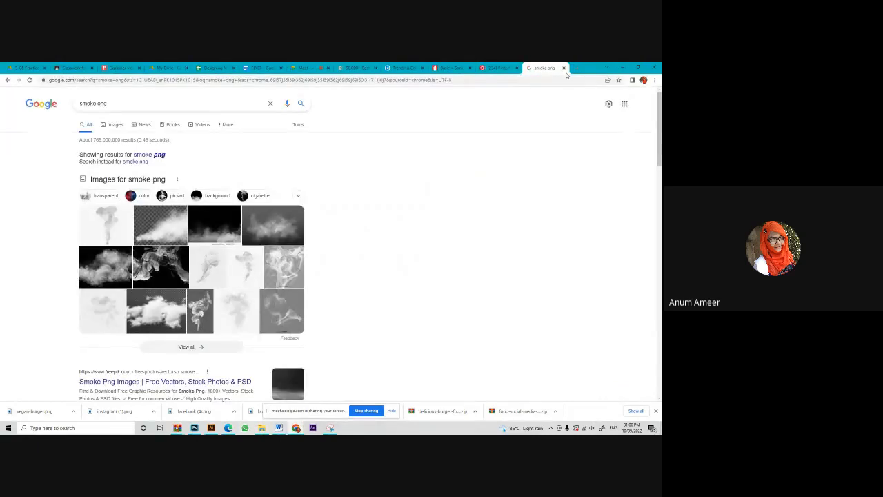
click(113, 123)
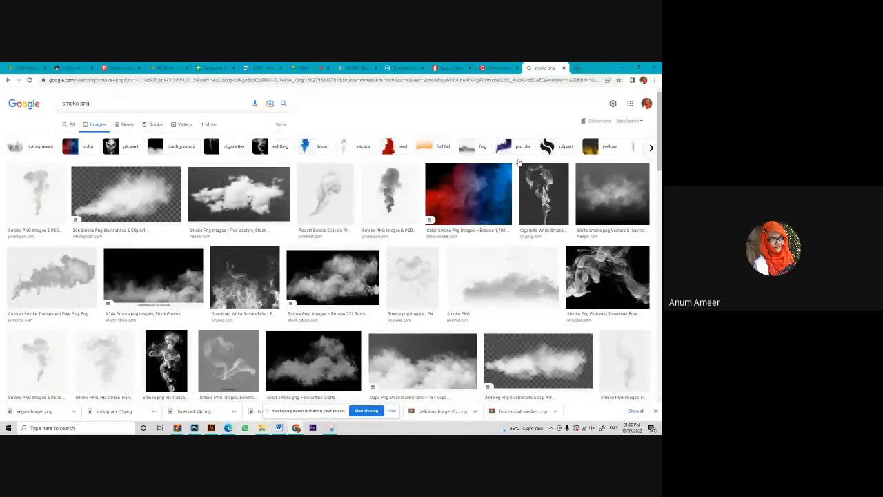
scroll(303, 297, down, 2)
scroll(302, 297, up, 3)
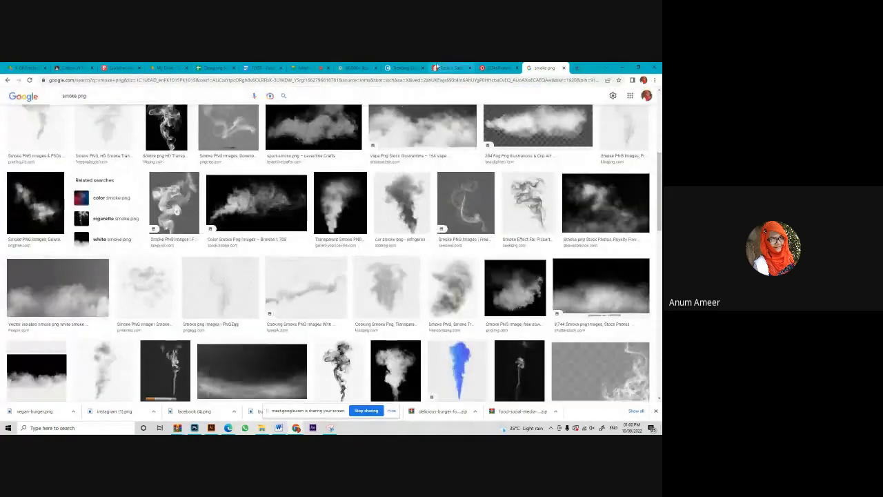
click(496, 67)
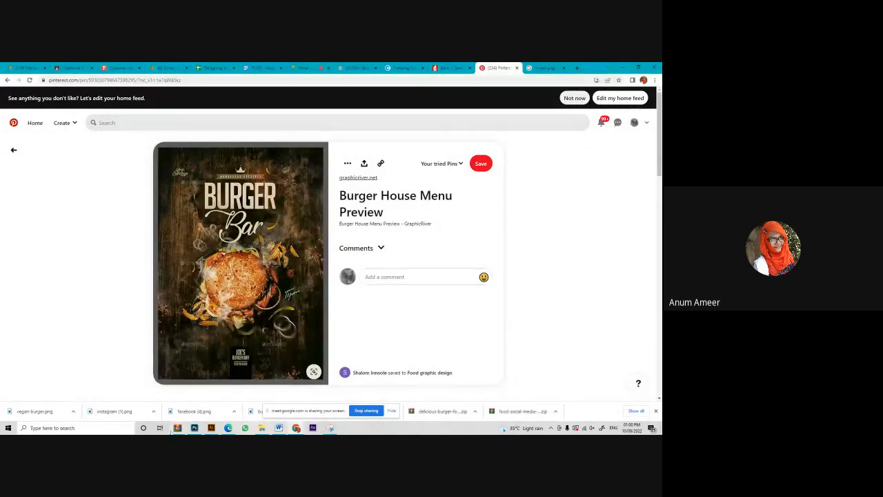
Review the burger flyer in Photoshop and browse the related food flyer pins below the Burger Bar pin on Pinterest.
mouse_move(177, 426)
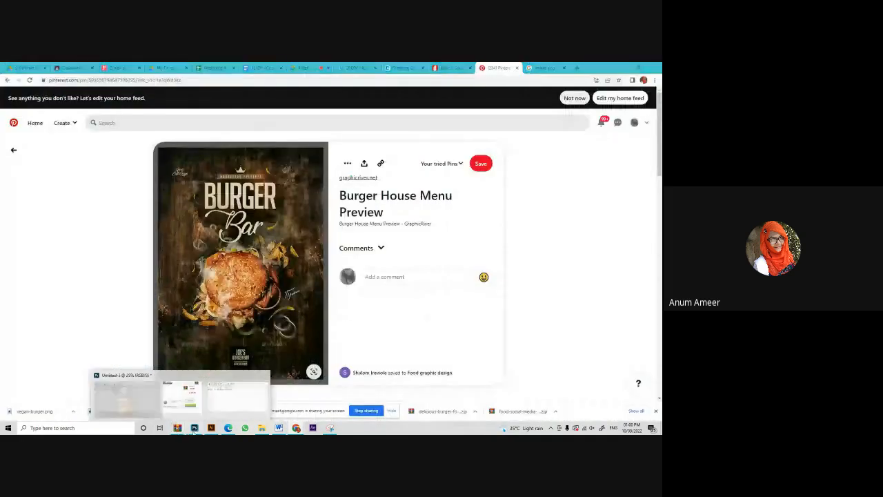
click(194, 428)
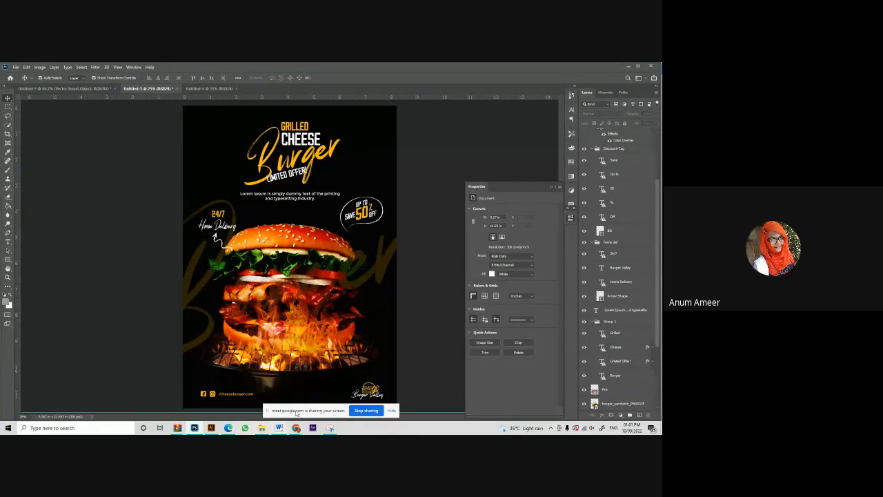
mouse_move(297, 428)
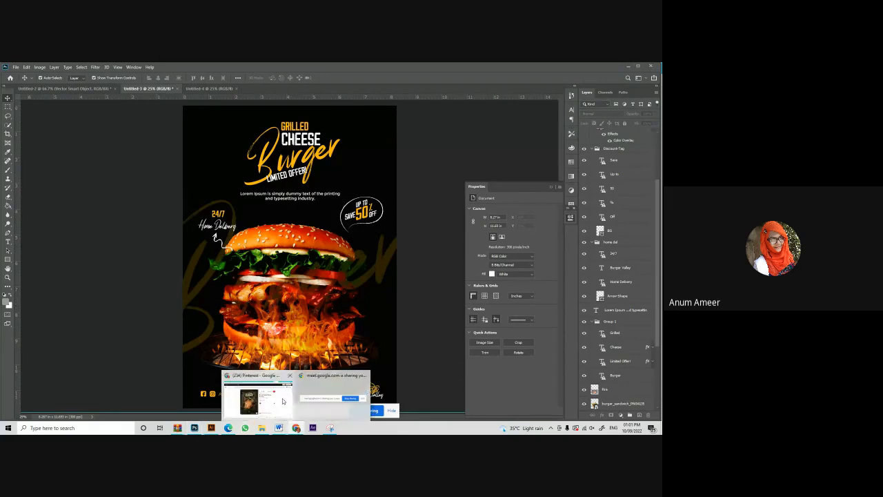
click(284, 389)
scroll(283, 389, down, 5)
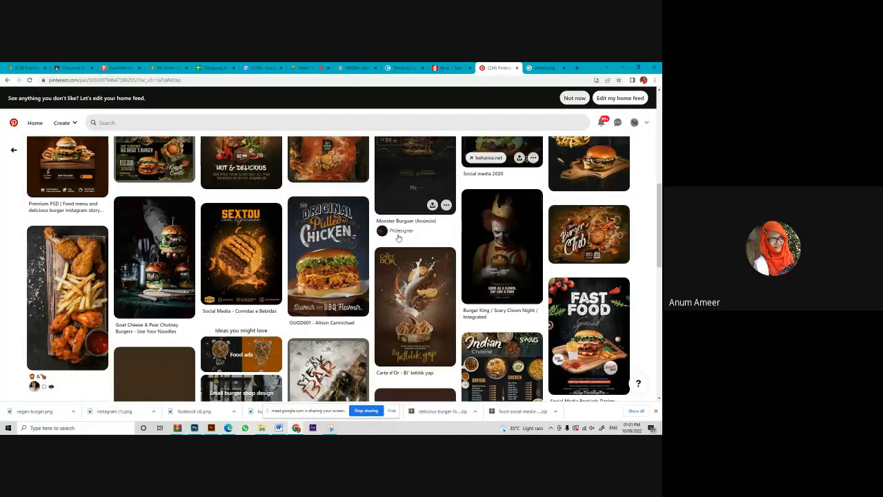
scroll(234, 264, down, 5)
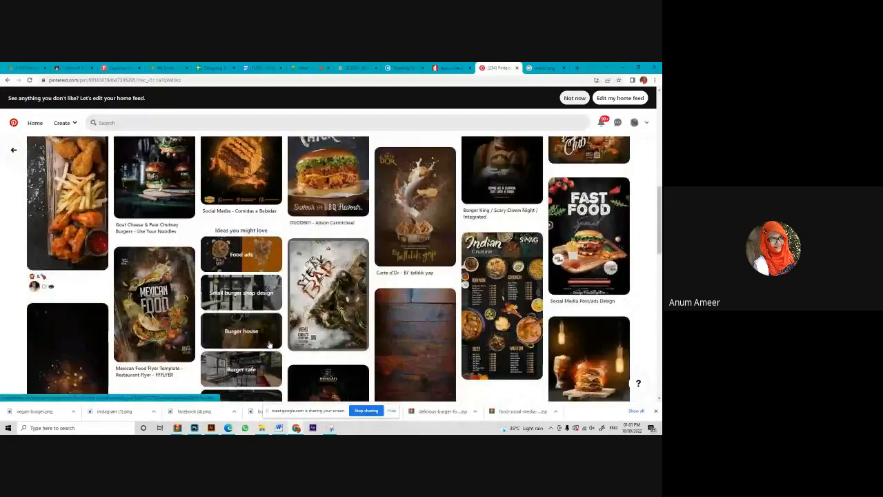
scroll(231, 371, down, 1)
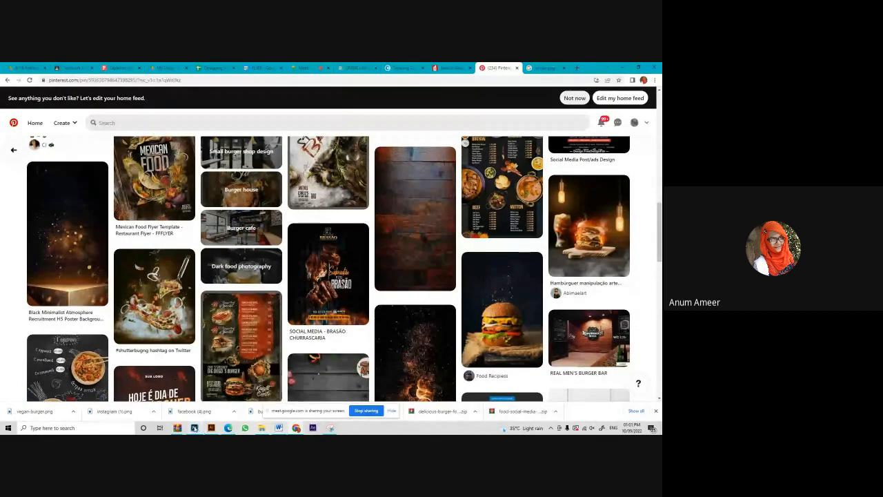
Switch to the blank Untitled-4 document in Photoshop and toggle its rulers off and back on.
click(194, 428)
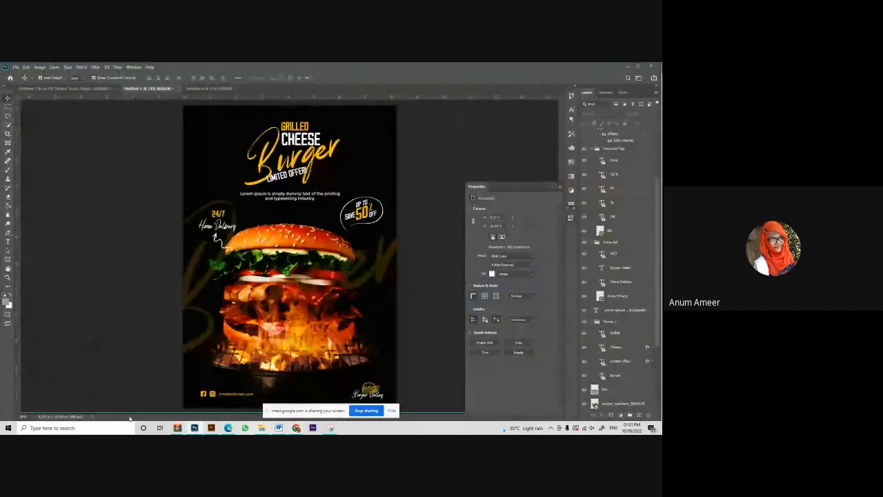
click(215, 90)
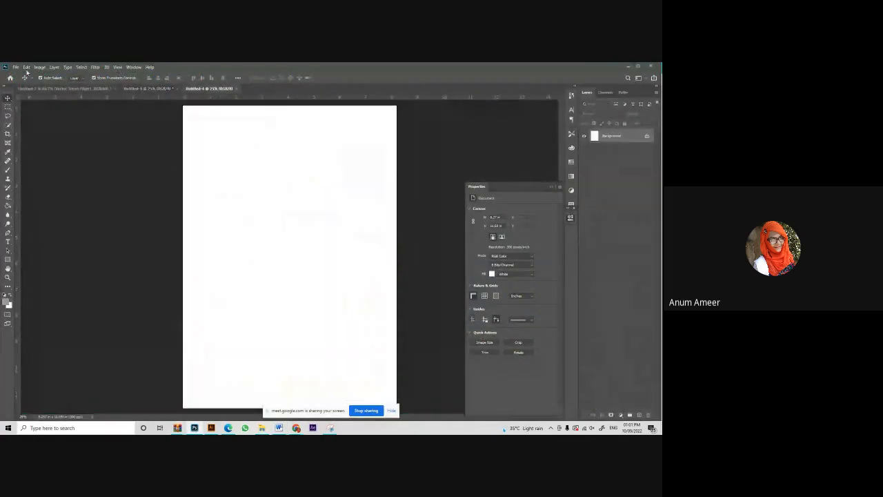
click(117, 67)
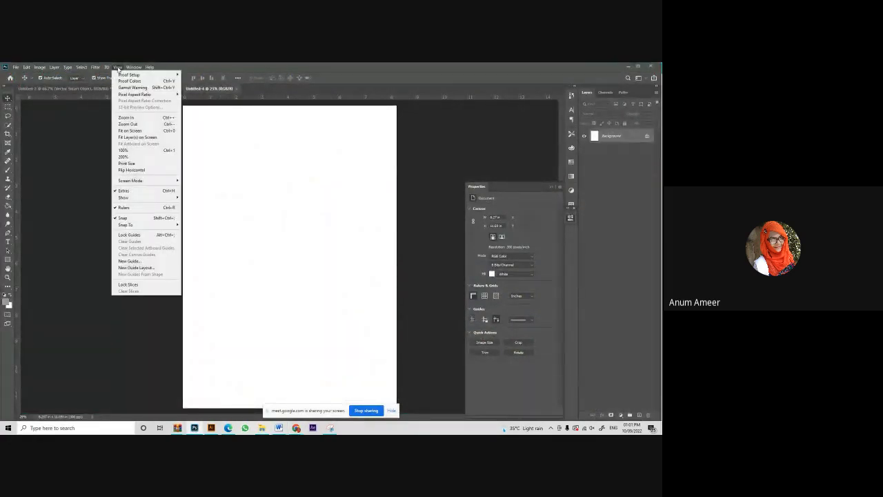
click(135, 207)
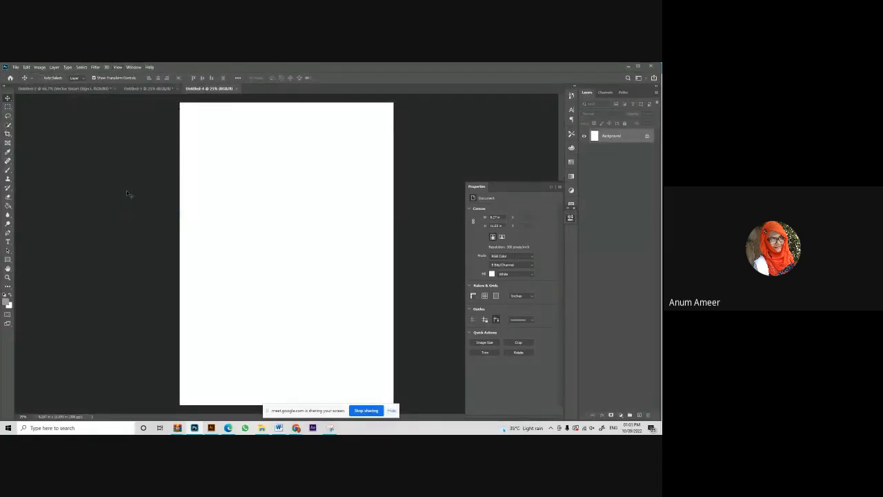
key(ctrl+r)
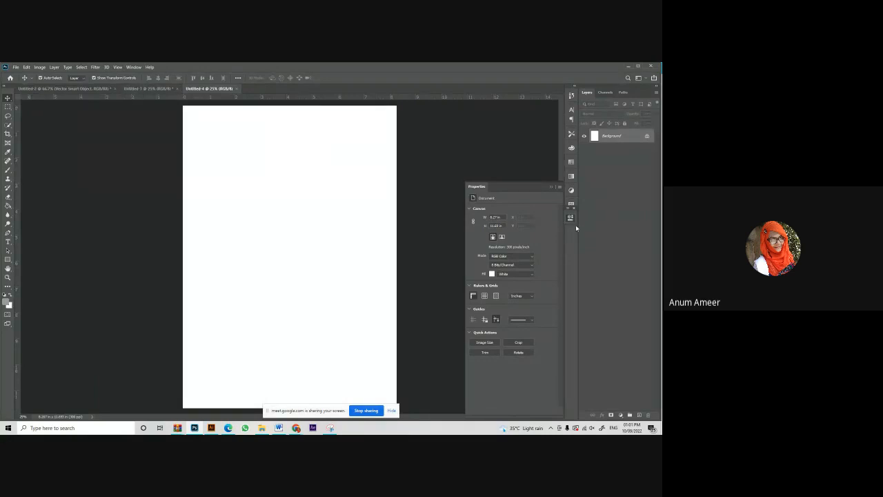
click(481, 310)
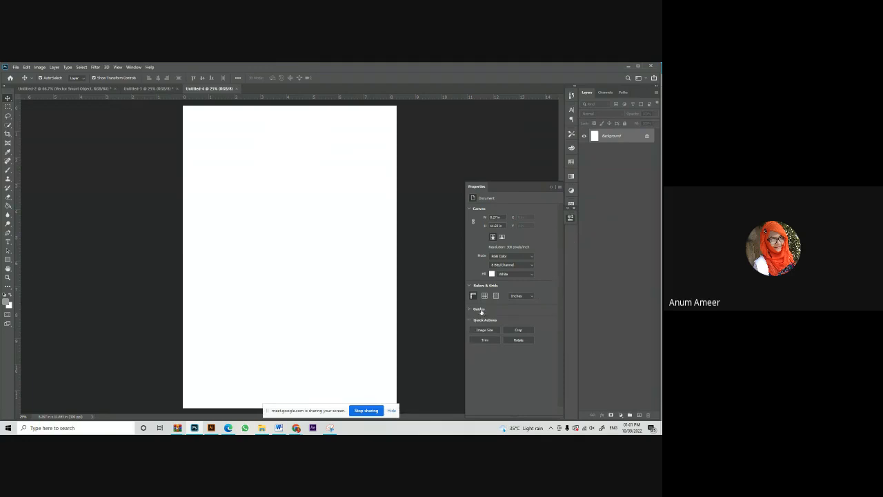
click(482, 310)
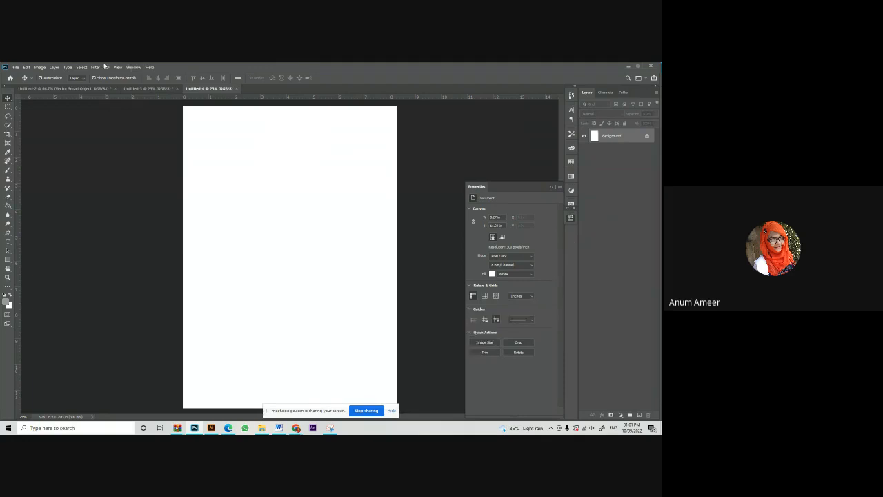
Start a new guide layout for the blank document using the 8 Column preset.
click(114, 67)
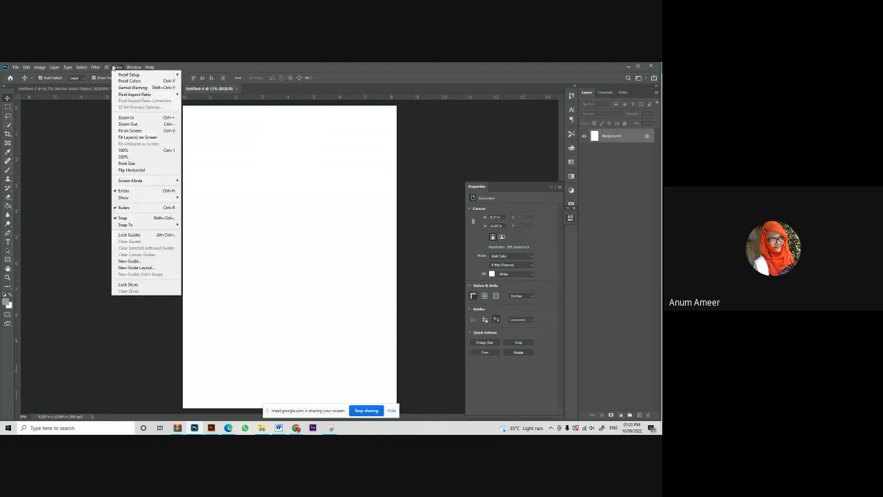
click(131, 269)
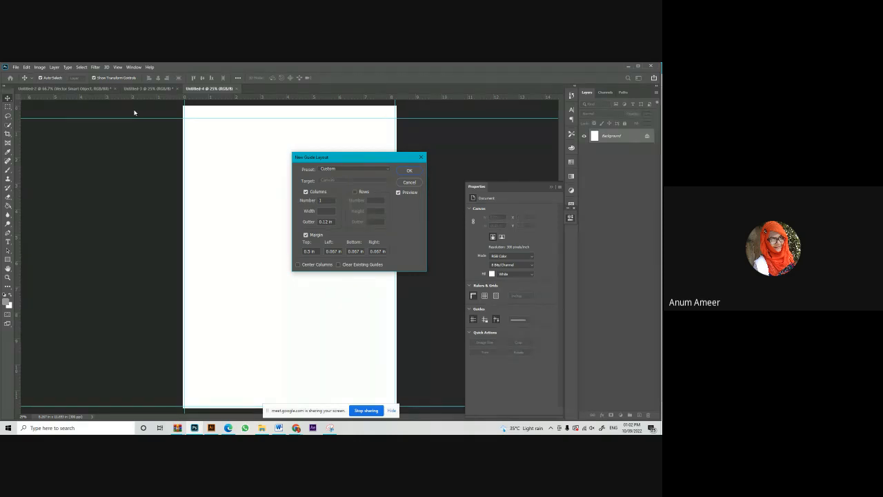
click(374, 169)
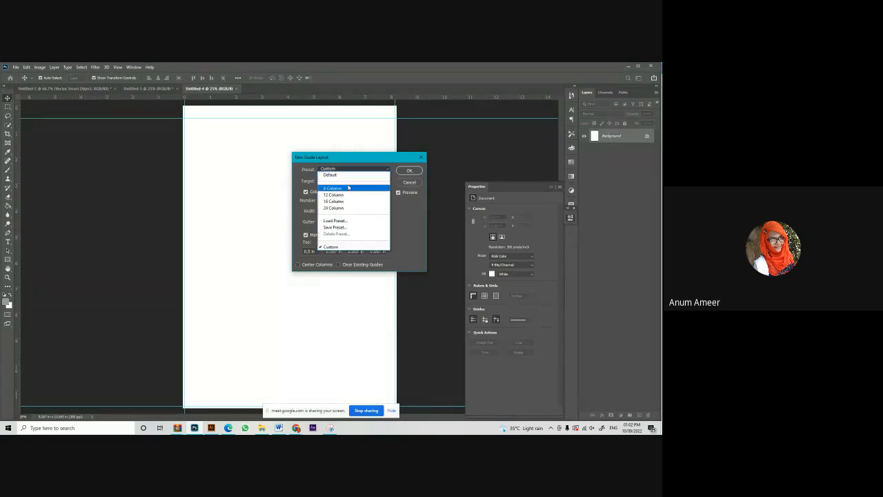
click(348, 188)
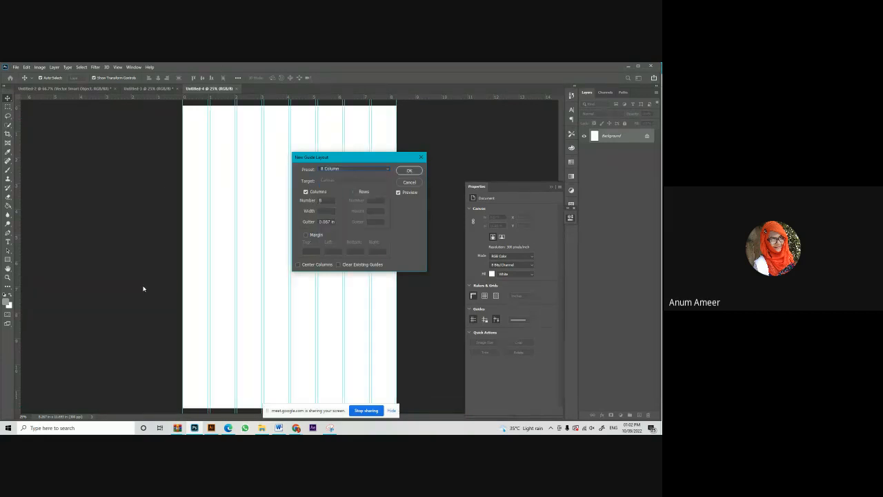
Switch the guide layout preset to Default and then Custom, and set the number of columns to 1.
click(361, 169)
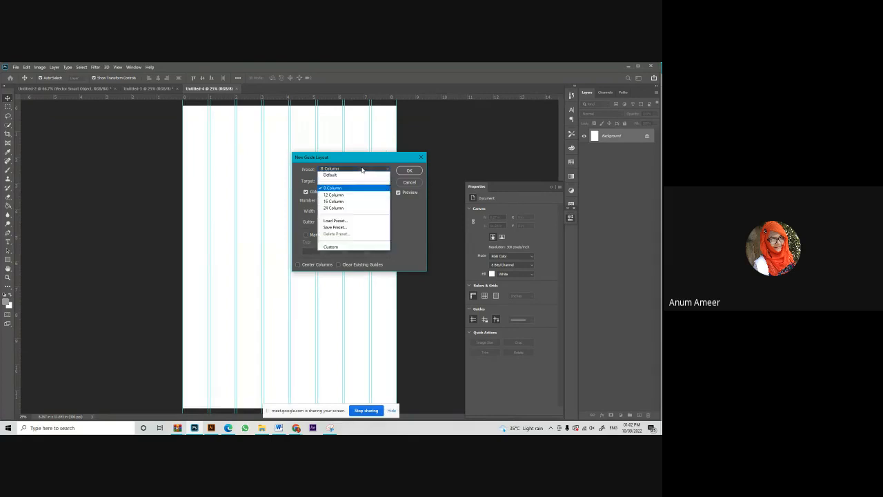
click(327, 175)
click(332, 169)
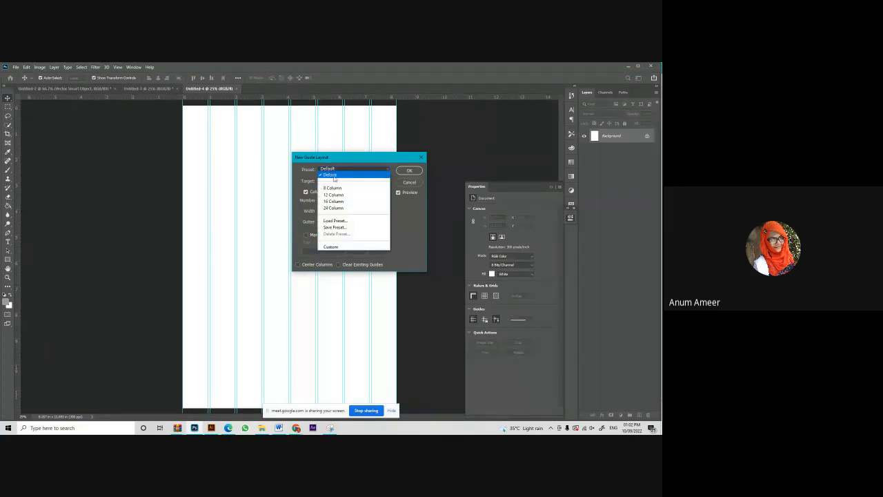
click(350, 247)
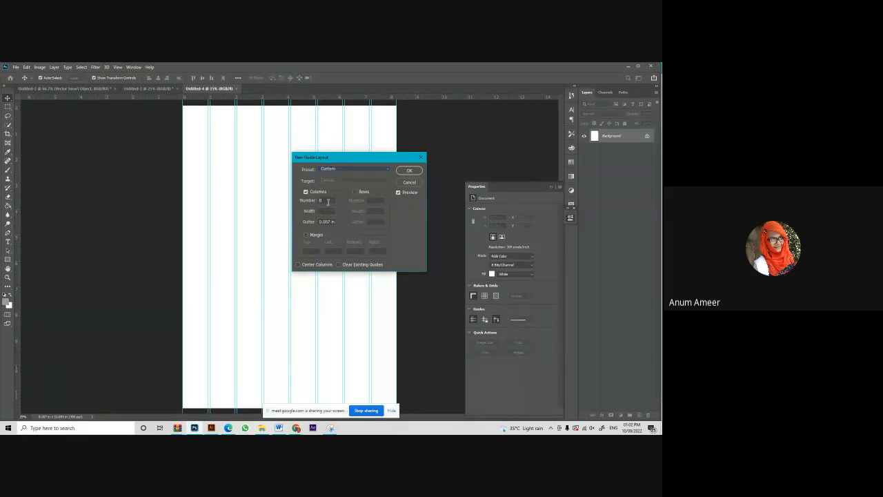
text(1)
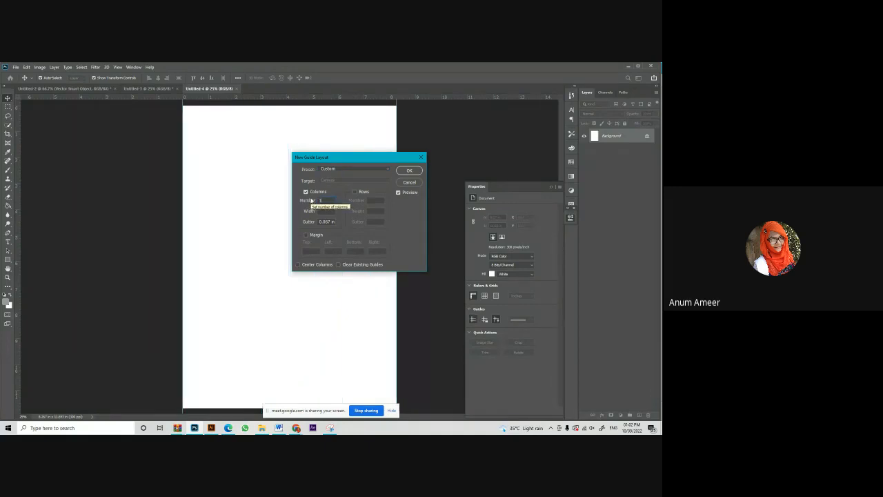
Enable rows in the guide layout with the number of rows set to 1, and set the column width to 0.5 in.
click(356, 194)
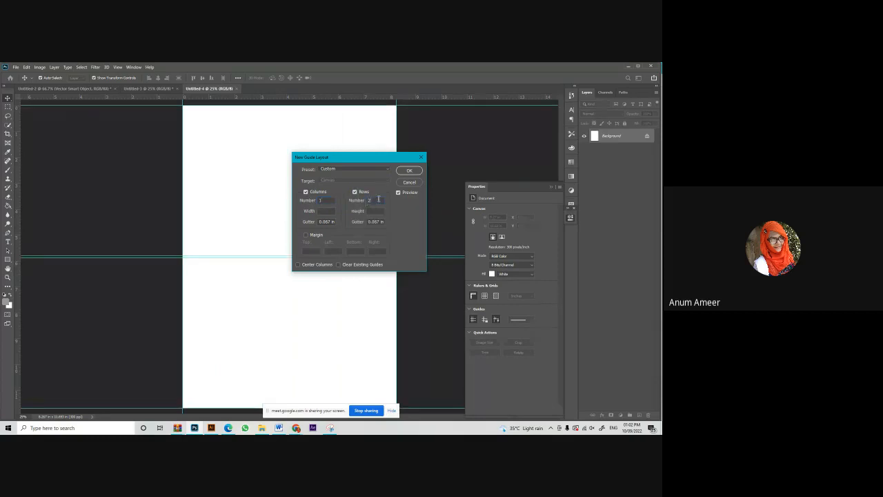
text(1)
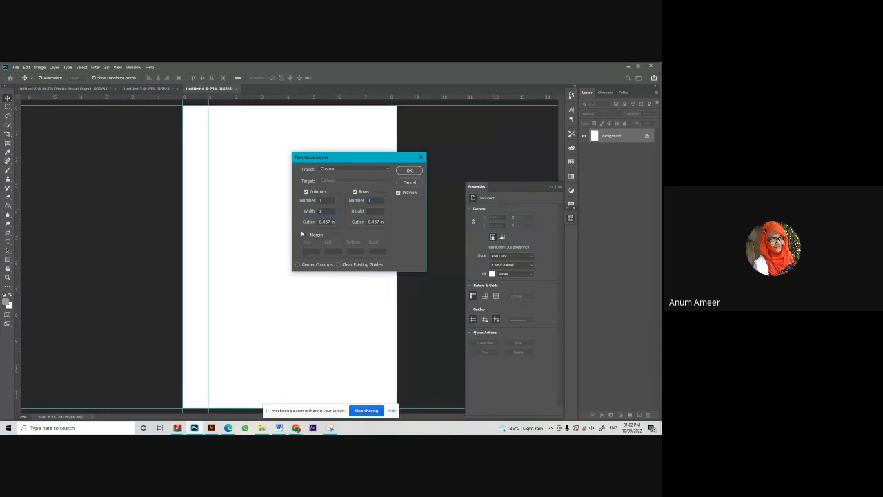
key(BackSpace)
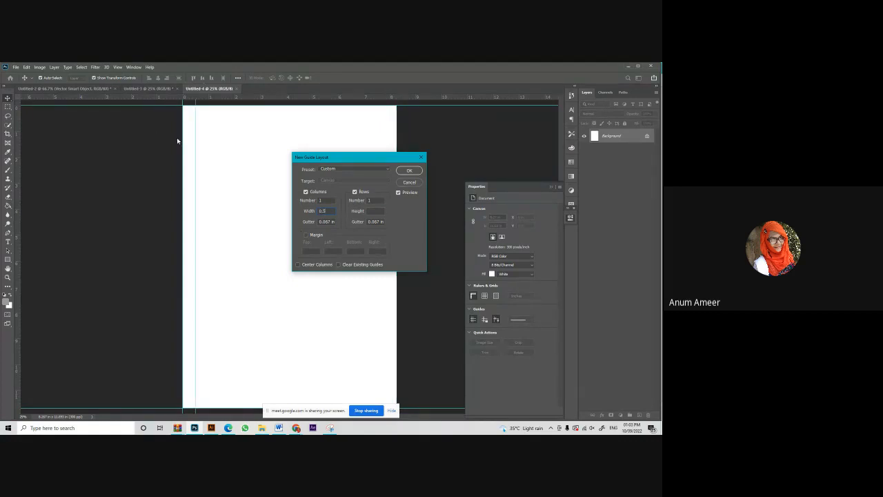
Try 2 as the number of columns in the guide layout and restore it to 1.
click(324, 201)
text(2)
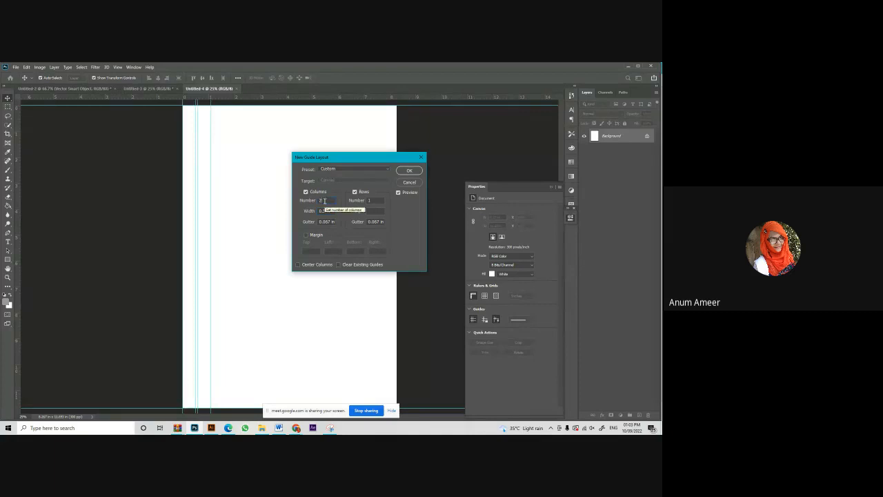
key(BackSpace)
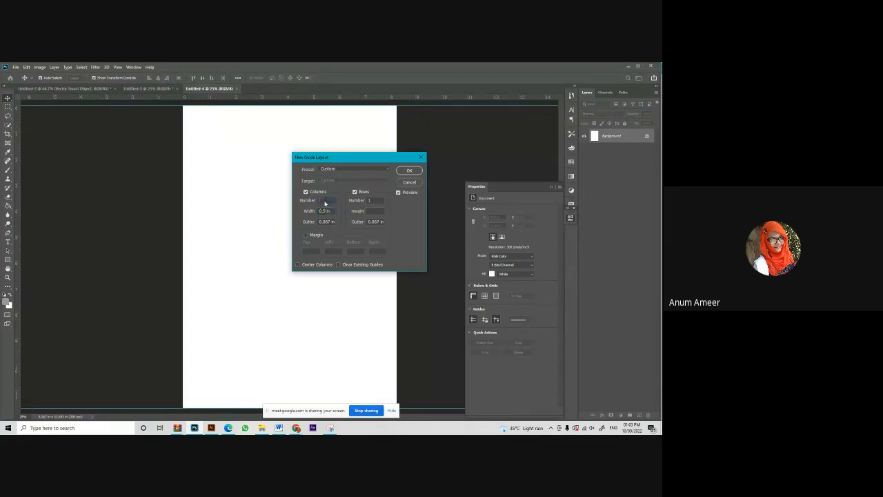
text(3)
Set the row height to 0.5 in and apply the guide layout to the blank document.
click(374, 210)
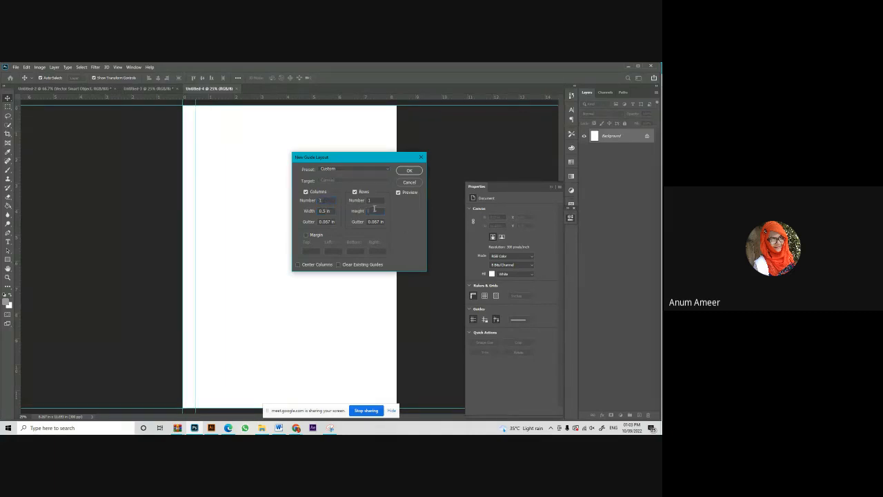
text(0.5)
click(328, 225)
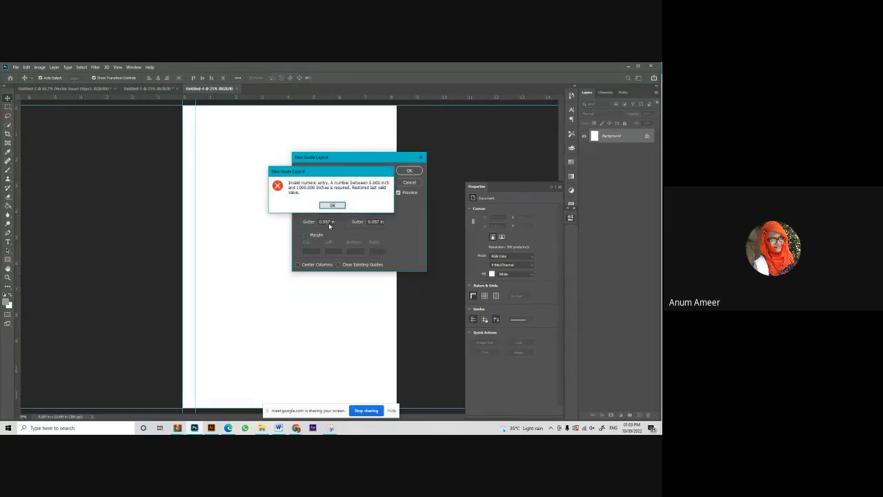
click(332, 205)
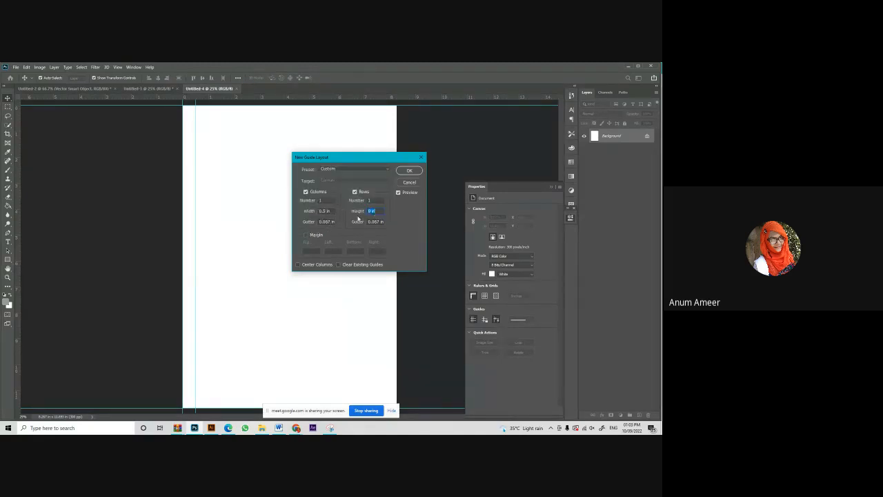
click(372, 211)
key(Return)
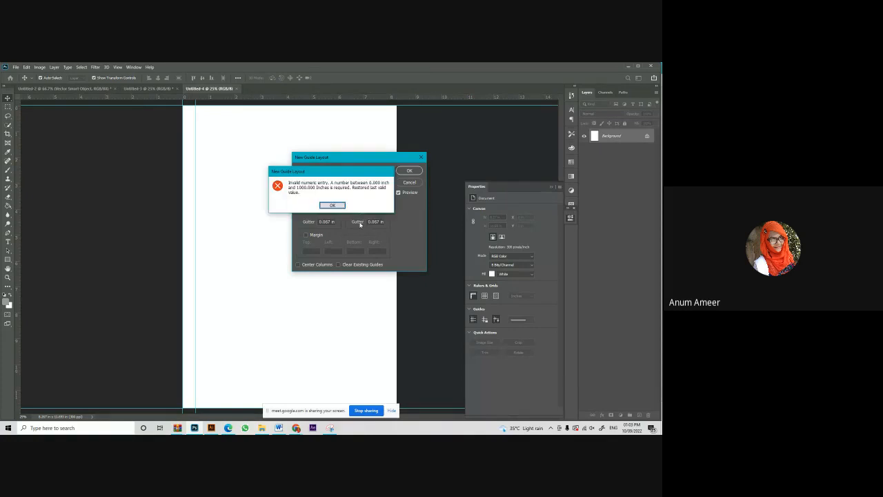
key(Return)
key(Right)
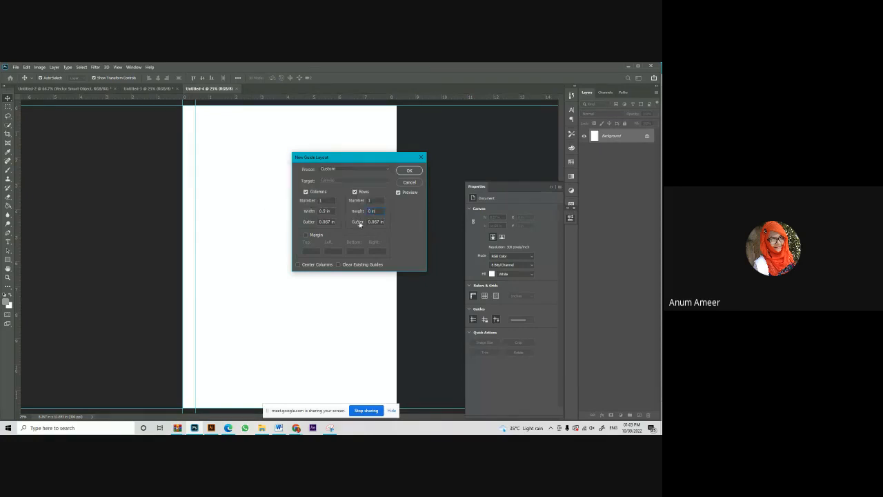
drag(377, 214, 356, 207)
text(.5)
key(Return)
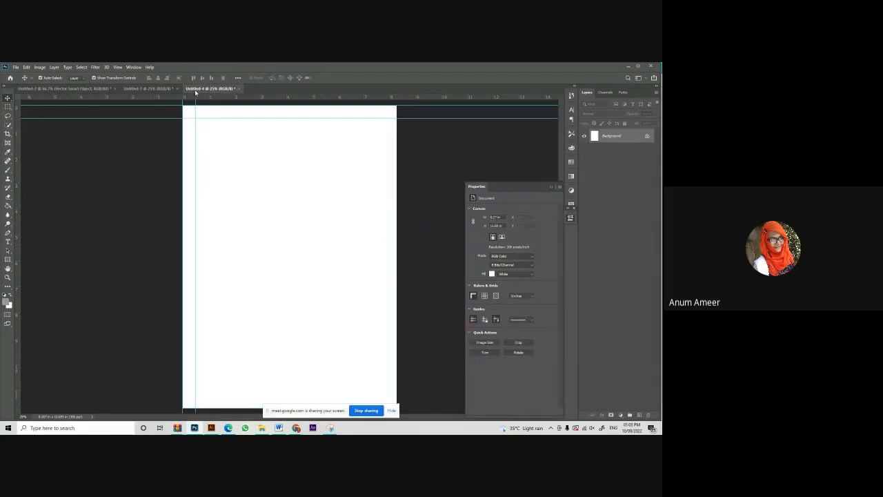
Start another guide layout, set the column gutter to 0.111 in and row gutter to 0.097 in, and enable margins.
click(118, 69)
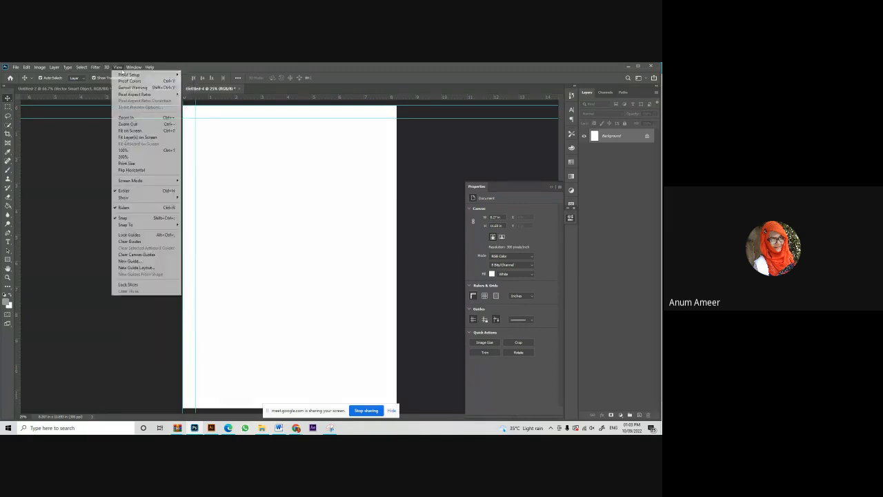
click(137, 268)
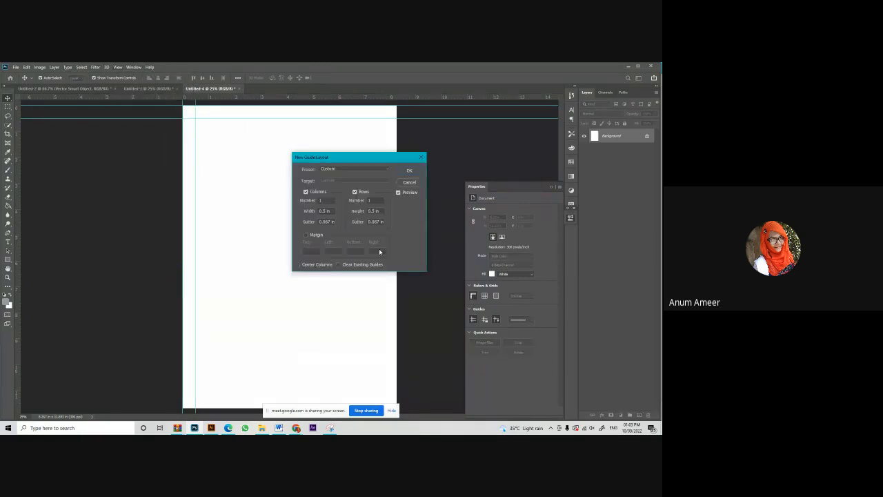
double_click(328, 222)
drag(308, 222, 360, 222)
click(305, 235)
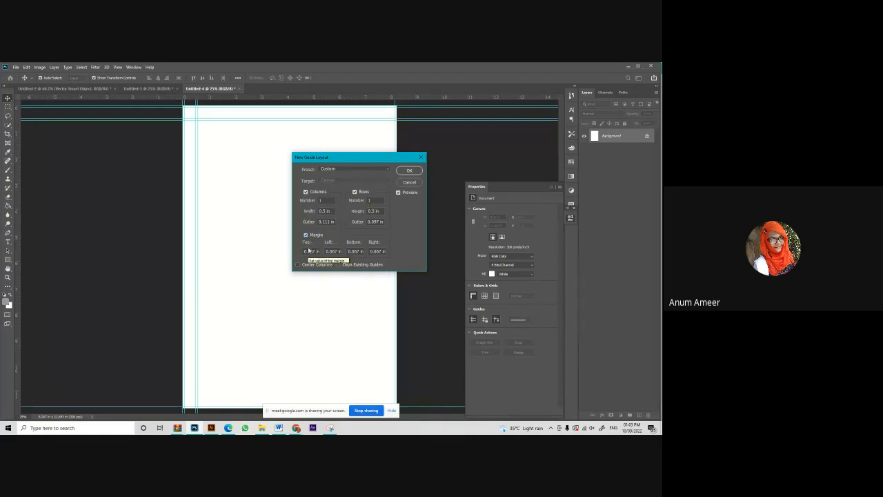
Set the top, left, bottom and right margins of the guide layout to 1 in each.
click(311, 251)
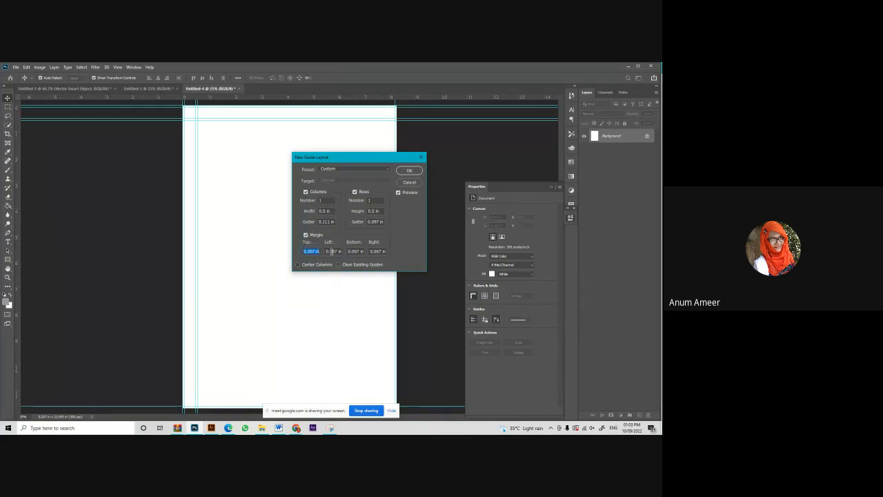
text(0.2)
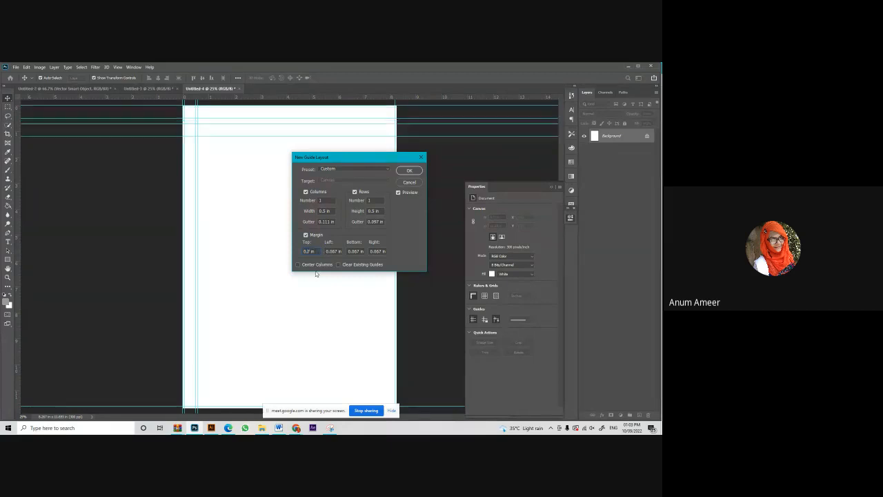
key(BackSpace)
key(BackSpace)
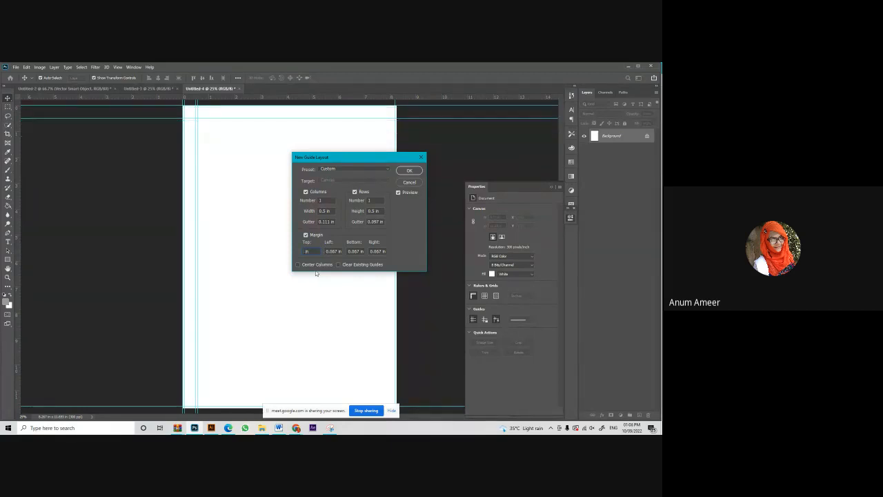
text(1)
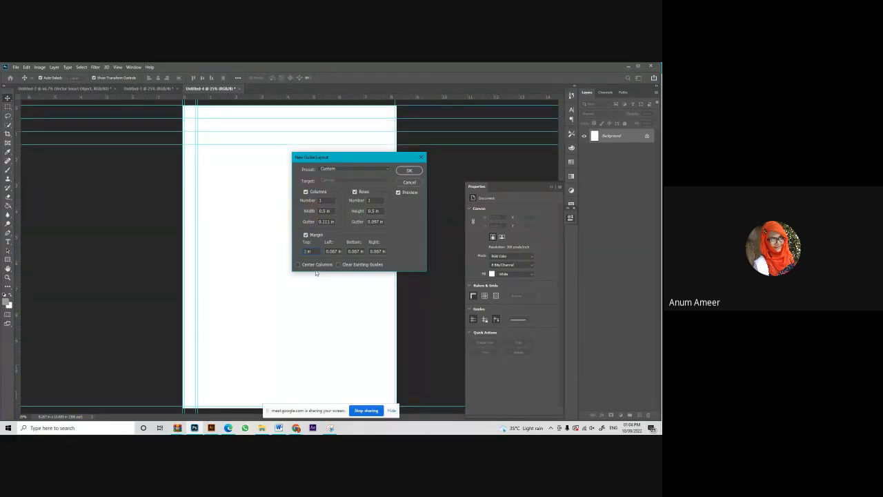
key(Tab)
text(1)
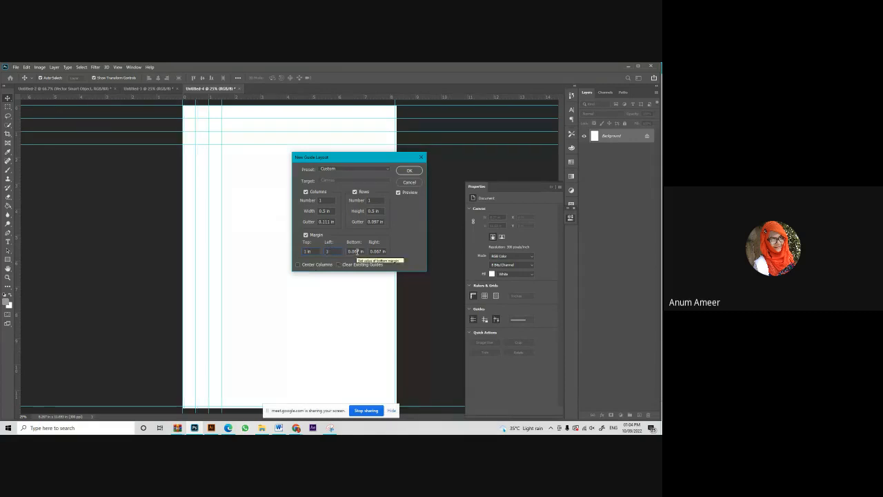
key(Tab)
text(1)
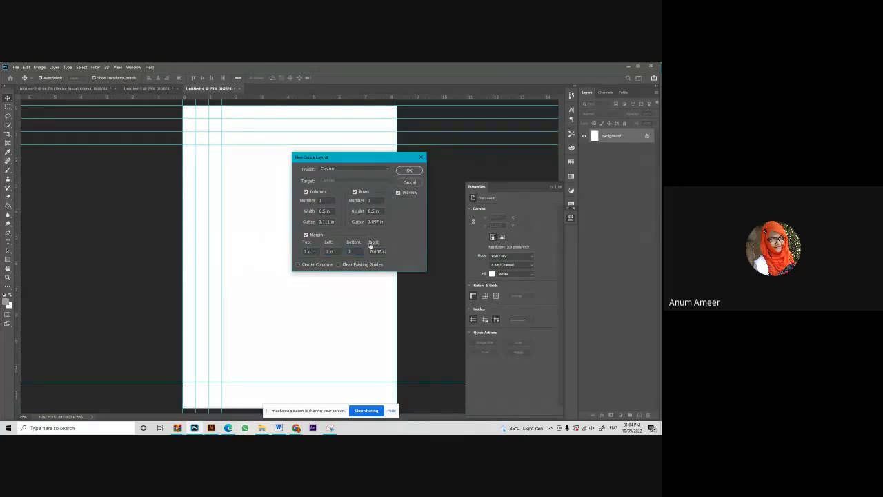
key(Tab)
text(1)
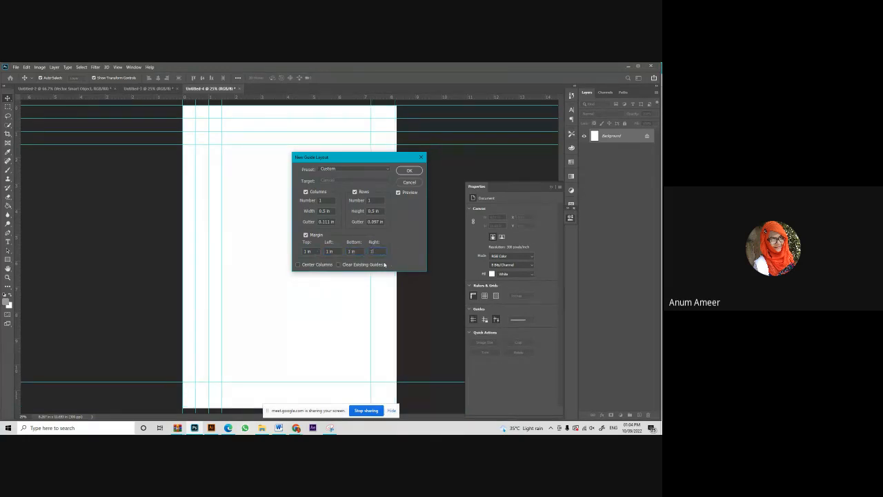
Disable the columns and rows in the guide layout and reset the bottom margin to 1 in after trying a smaller one.
click(324, 200)
click(305, 192)
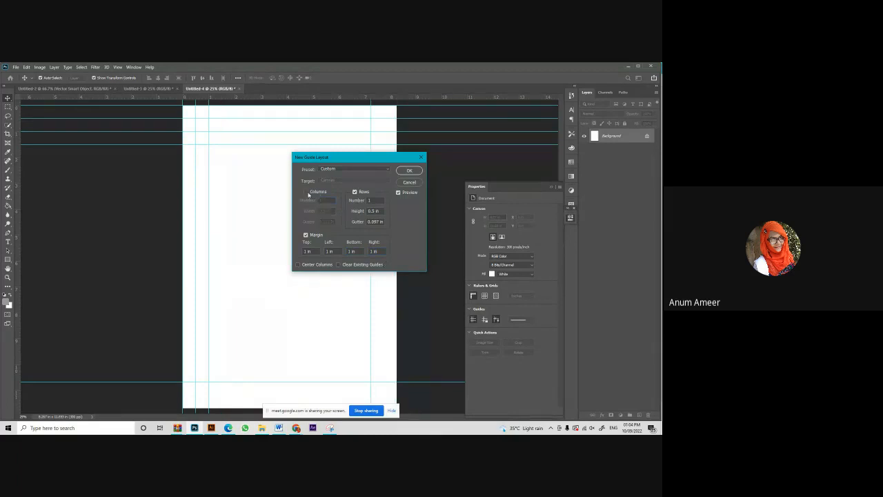
click(357, 193)
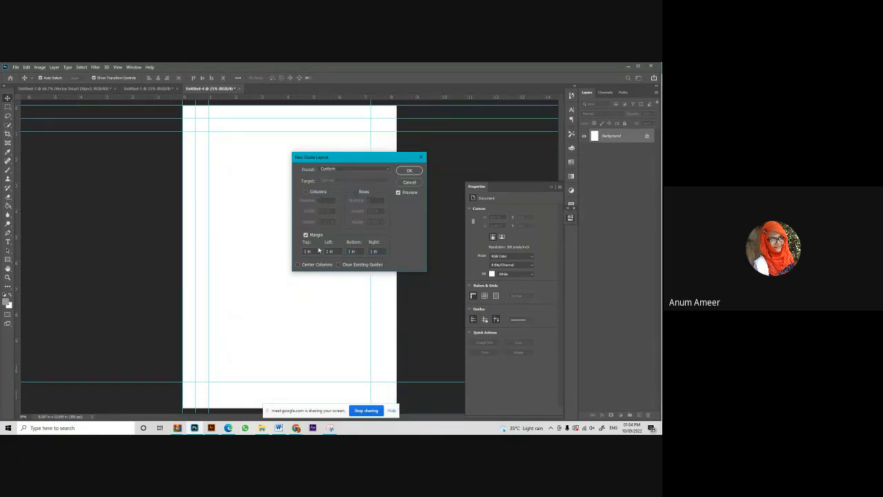
drag(354, 247, 312, 243)
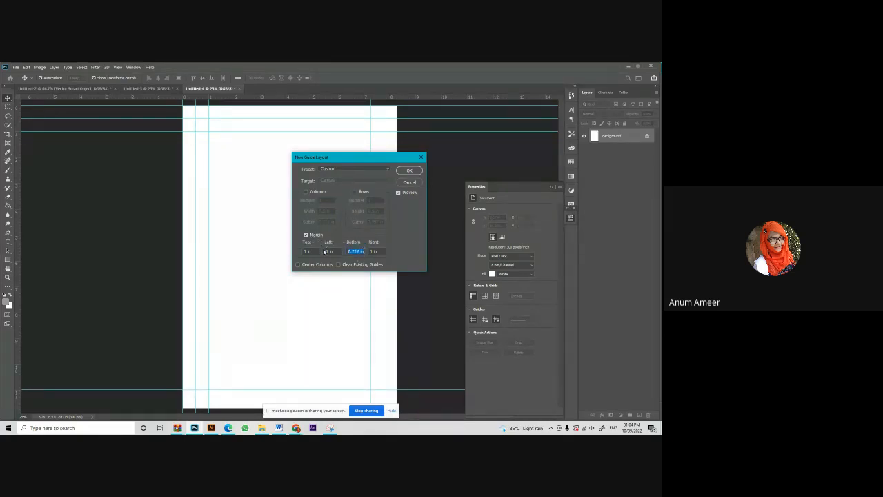
key(BackSpace)
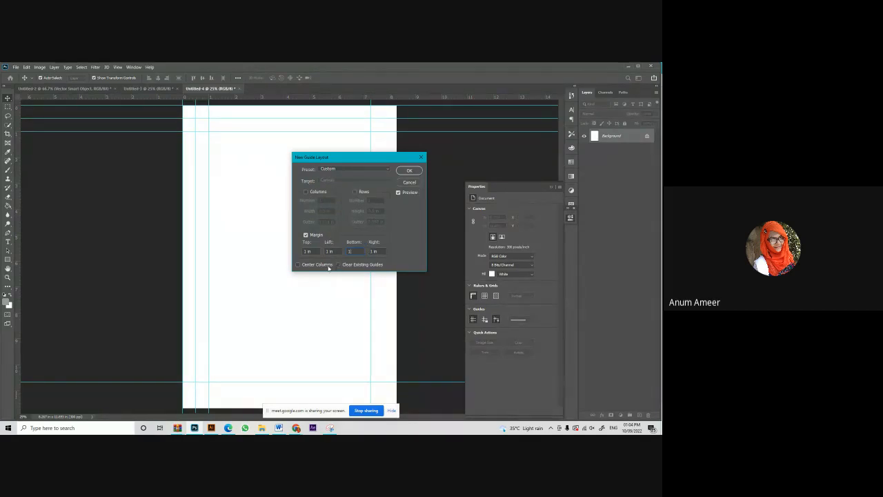
Check the available guide layout presets and cancel the margin guide layout without applying it.
click(298, 266)
click(328, 170)
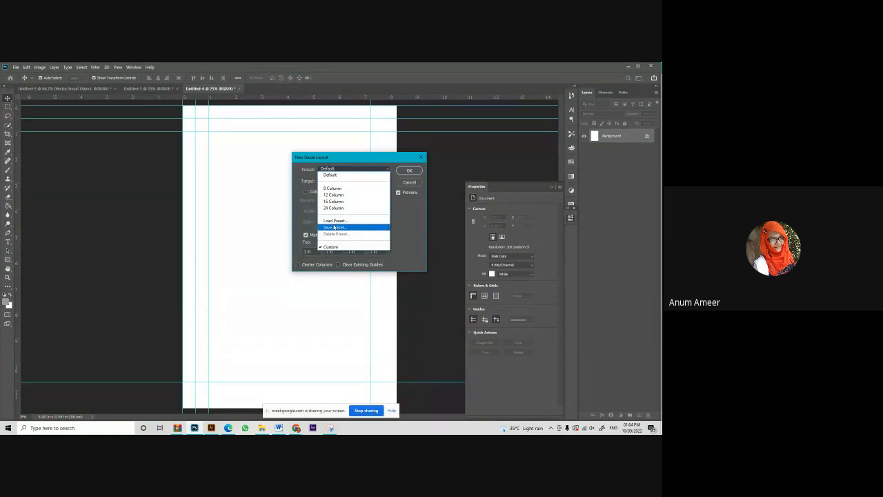
click(409, 172)
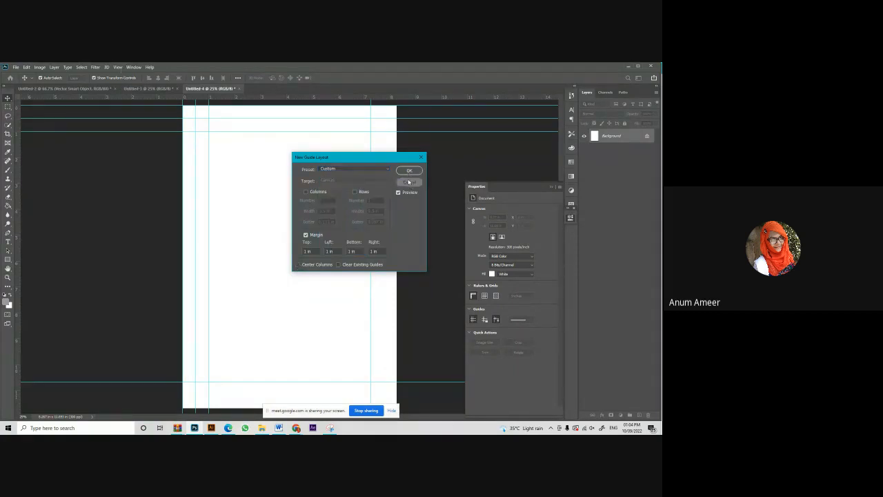
click(410, 182)
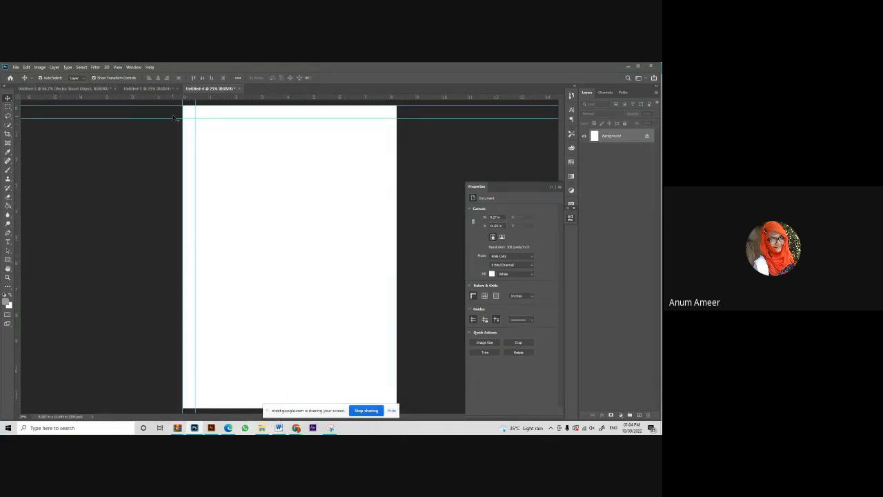
View the finished burger flyer in Untitled-3, switch to Pinterest in the browser and look through the food flyer pins.
click(147, 88)
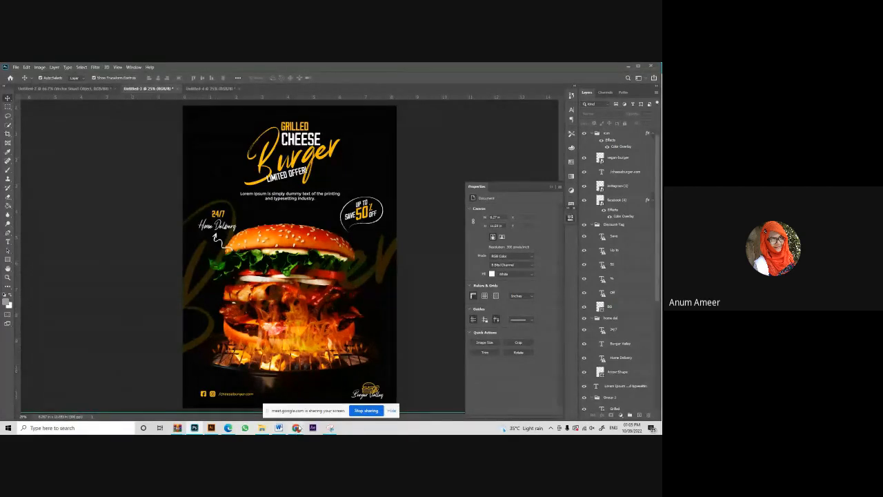
click(259, 390)
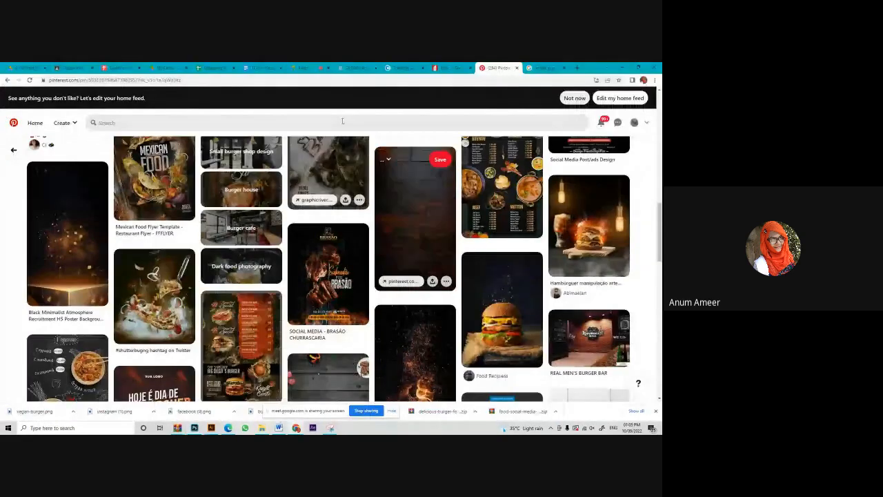
scroll(342, 121, down, 3)
scroll(244, 283, up, 6)
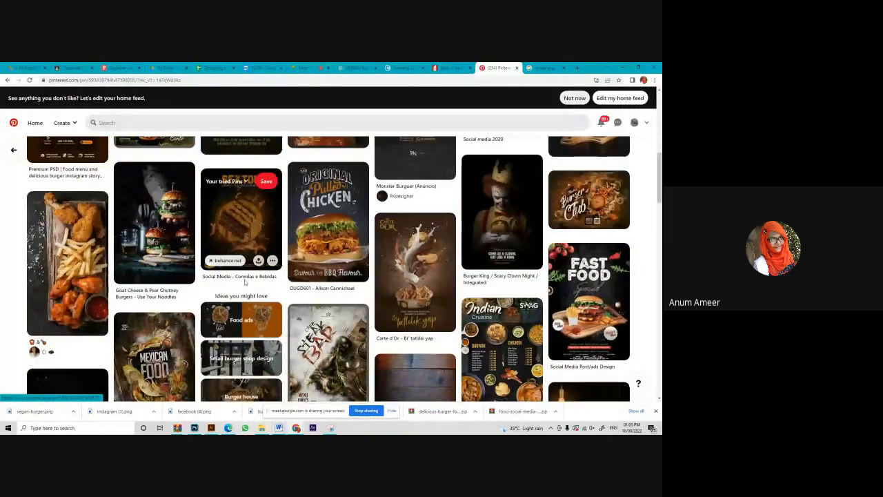
Browse the Basic Sans serif fonts on DaFont for flyer typefaces.
click(442, 67)
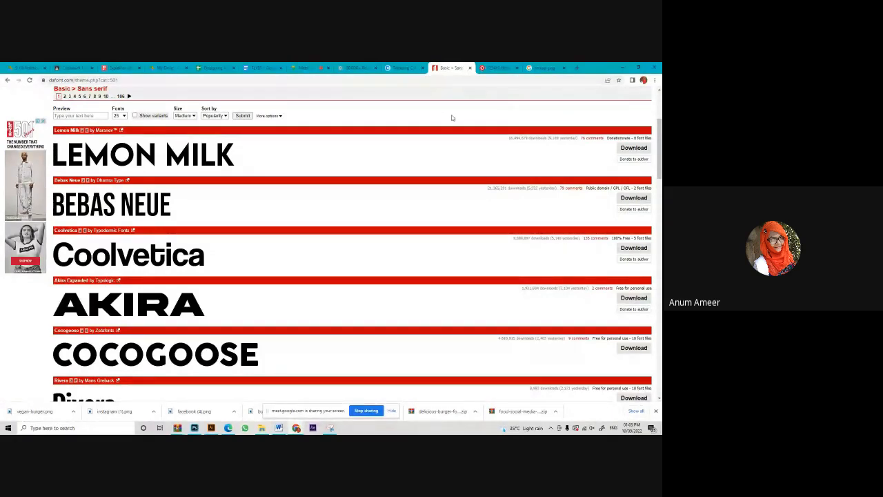
scroll(278, 211, down, 10)
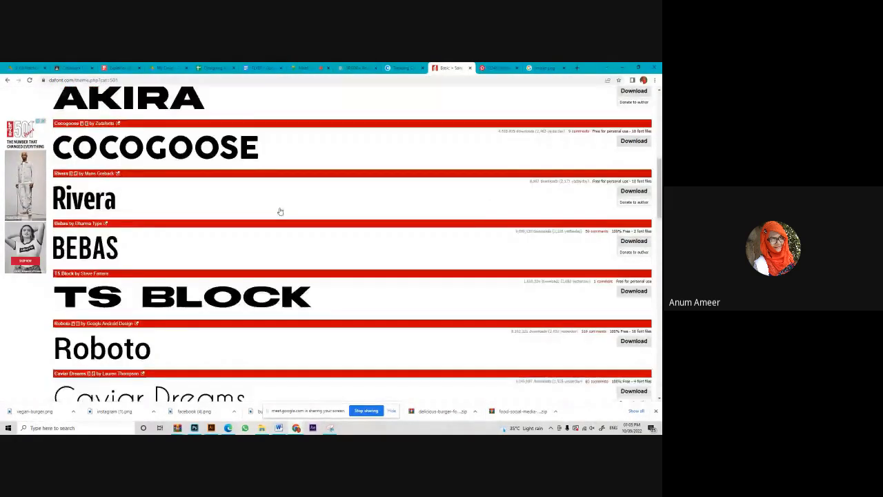
scroll(235, 266, down, 10)
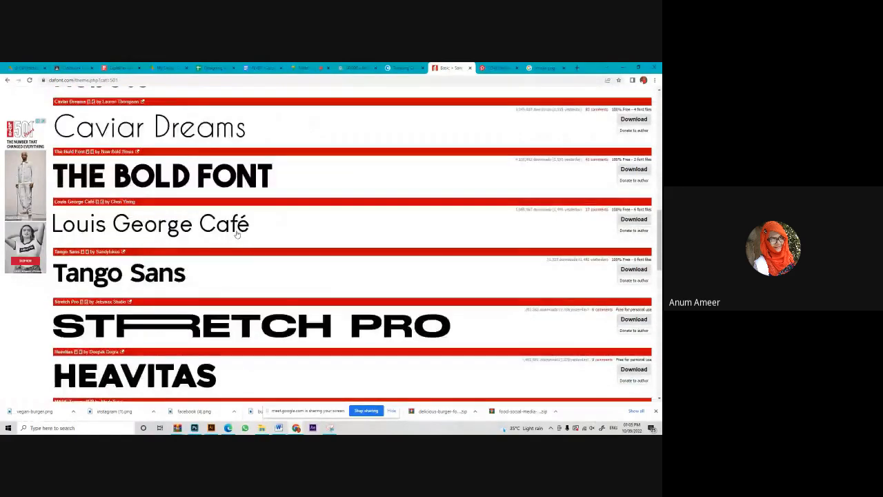
scroll(212, 277, down, 2)
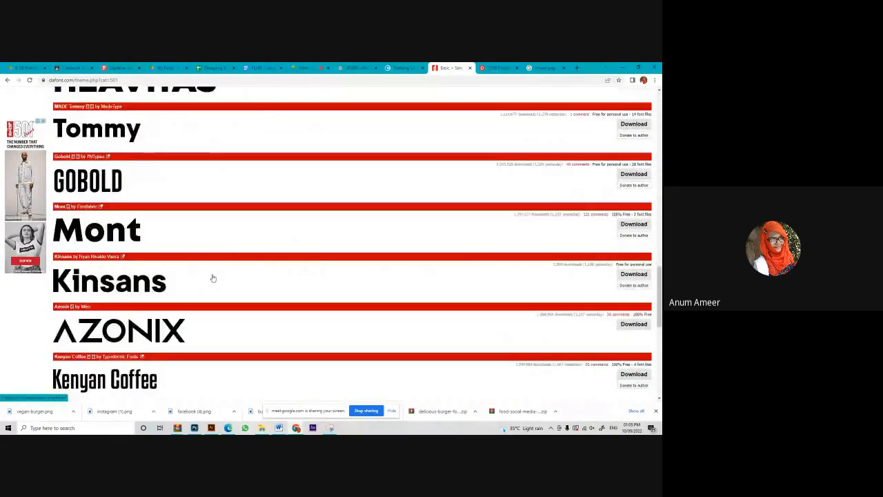
Open the Azonix font page on DaFont and preview the text "have a nice day" at Small size.
click(183, 286)
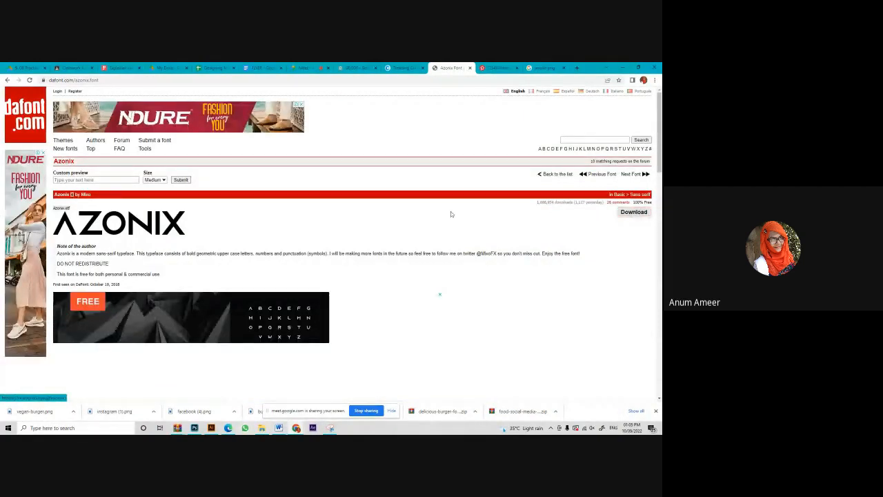
click(80, 178)
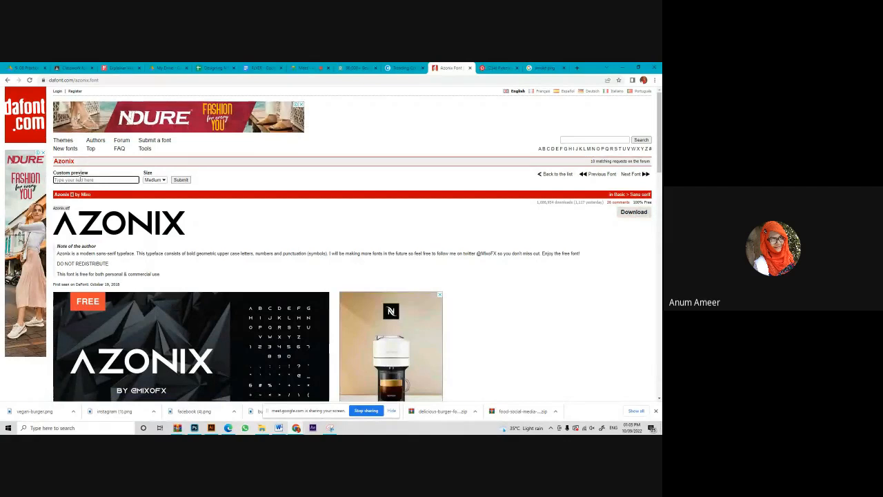
text(have)
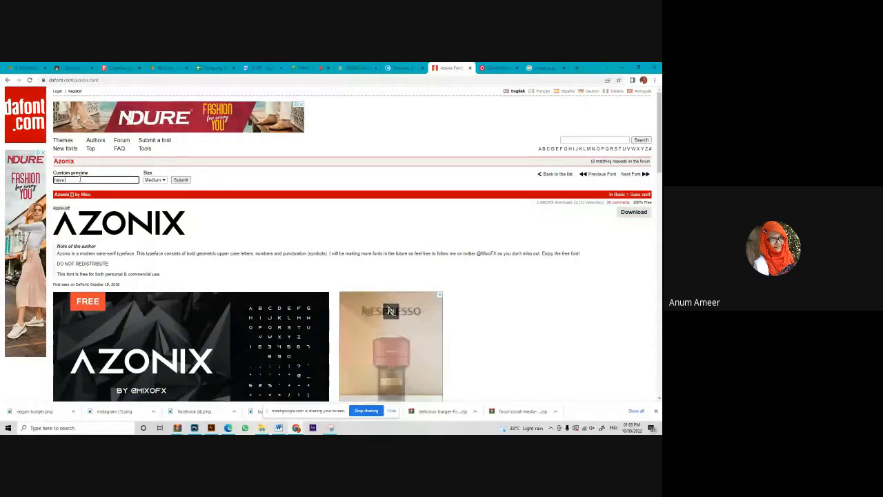
text( a nice)
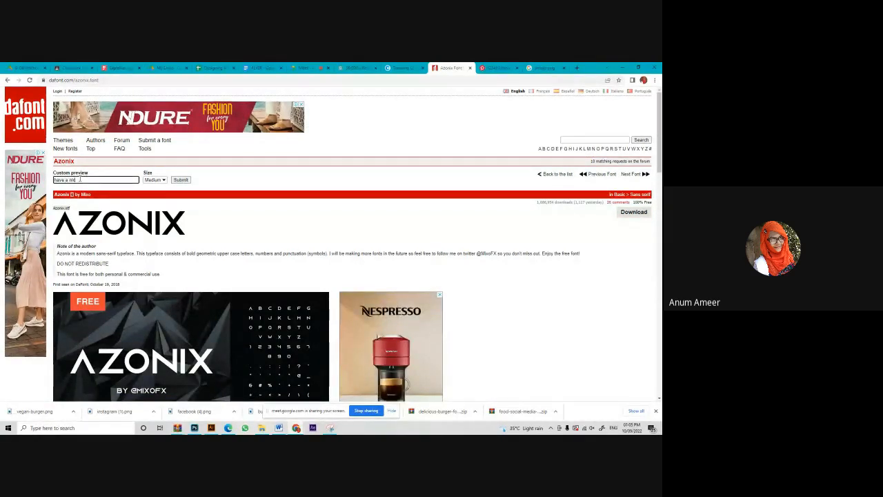
text( day)
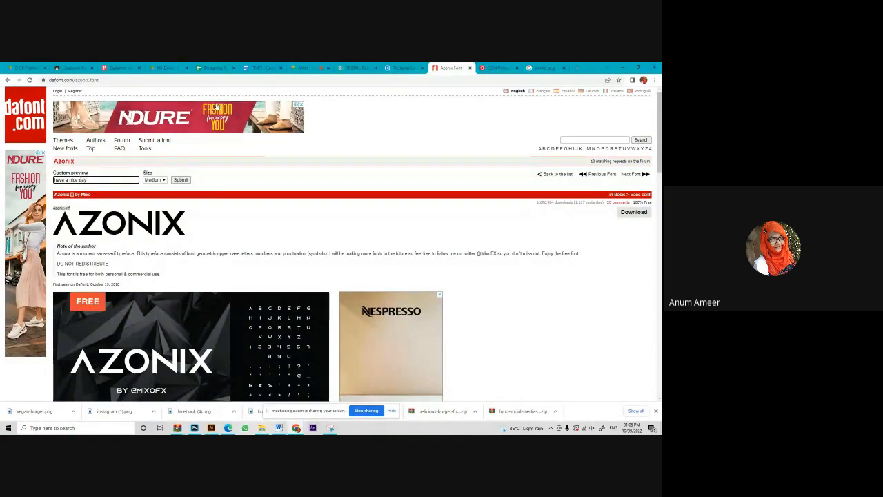
click(177, 179)
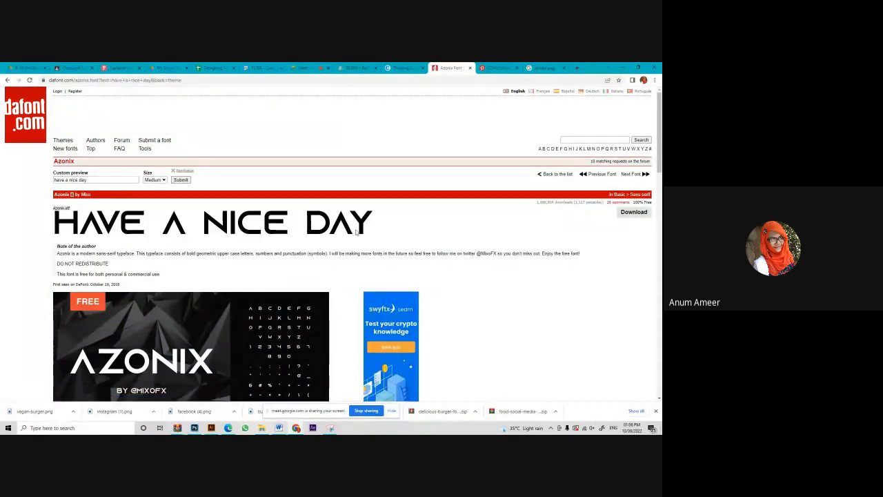
click(154, 180)
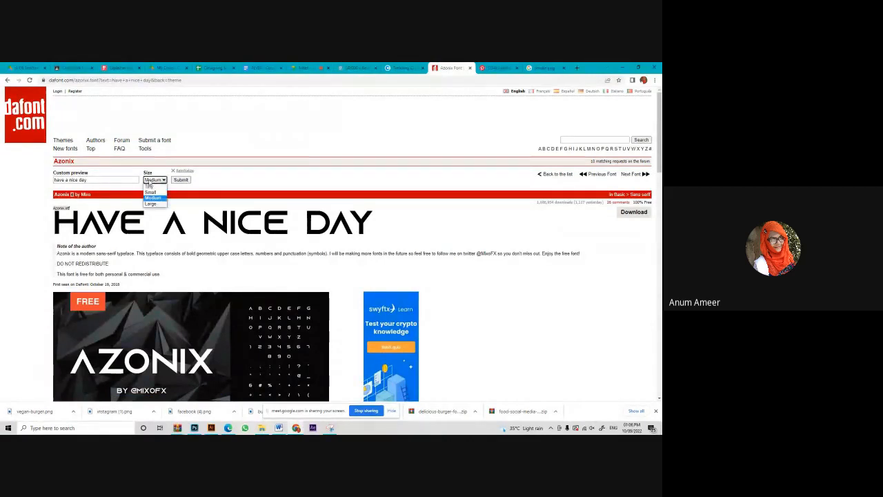
click(151, 192)
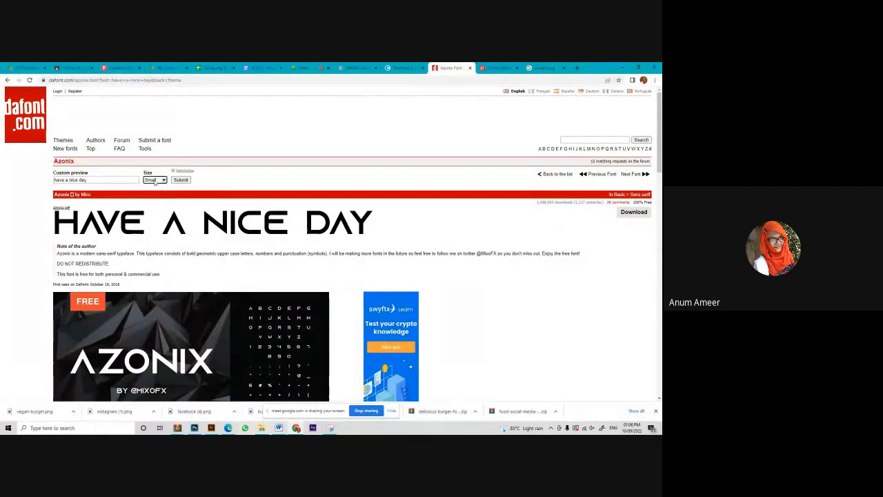
click(178, 180)
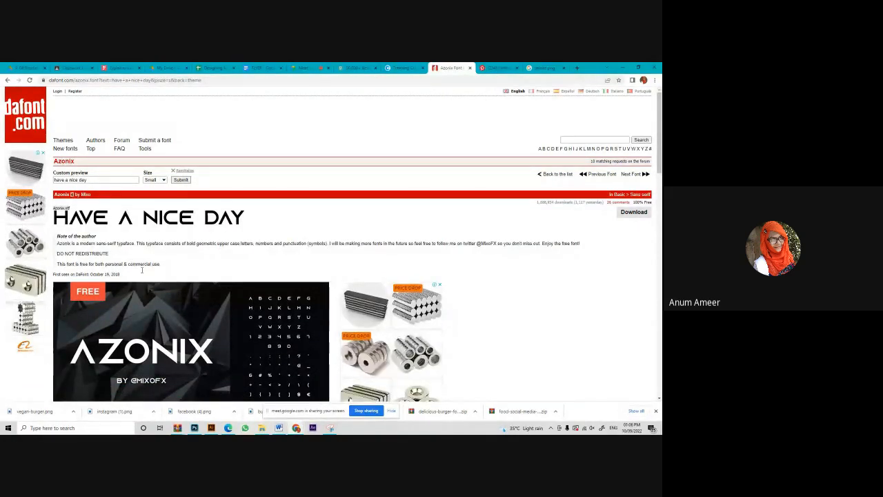
Examine the letters, digits, symbols and accented characters included in the Azonix font.
scroll(238, 304, down, 15)
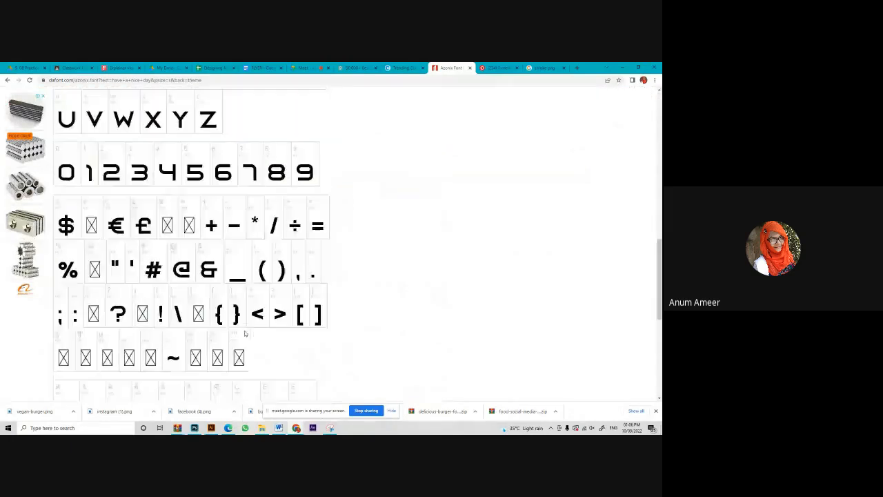
scroll(215, 216, down, 7)
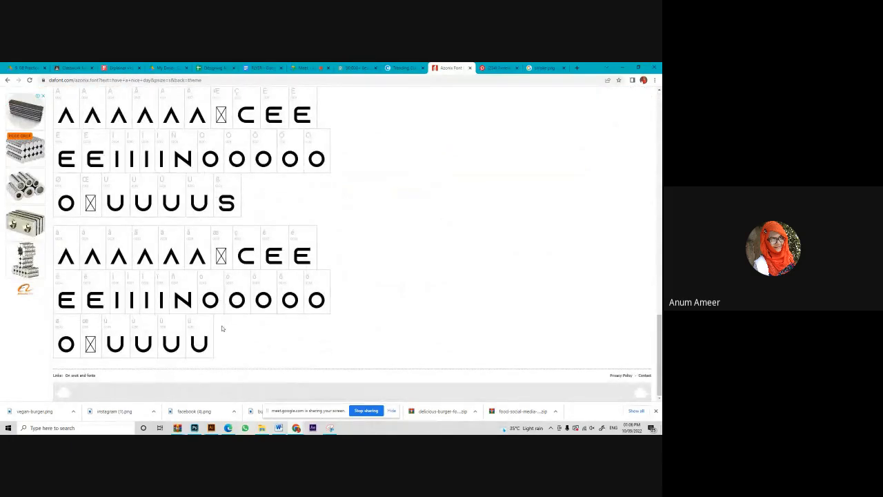
scroll(223, 327, up, 10)
scroll(226, 311, up, 8)
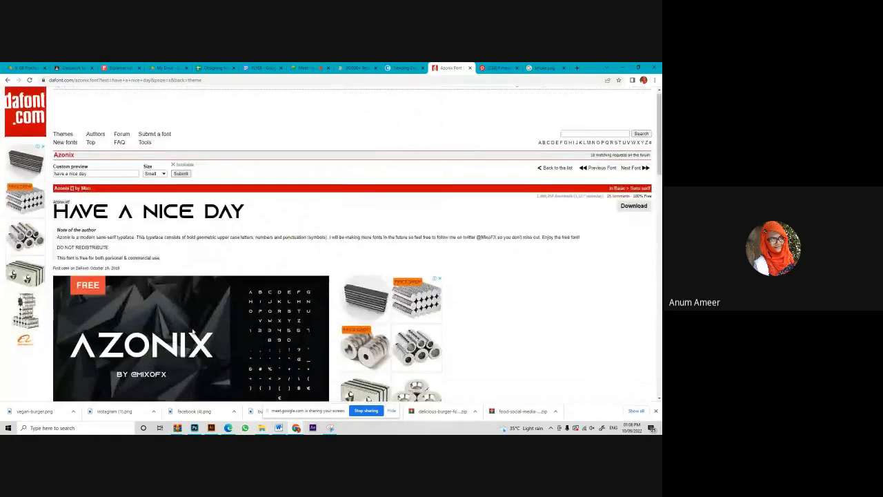
scroll(192, 321, down, 3)
scroll(193, 327, up, 3)
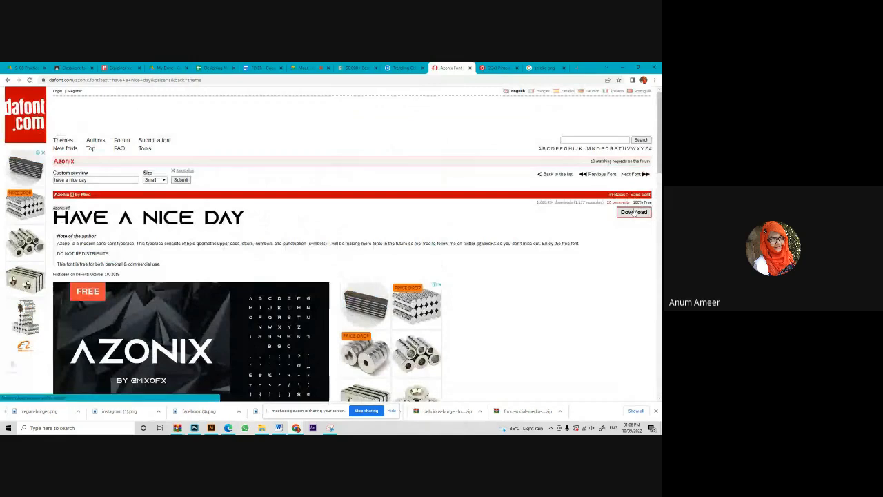
Download the Azonix font, open azonix.zip and install Azonix.otf.
click(11, 414)
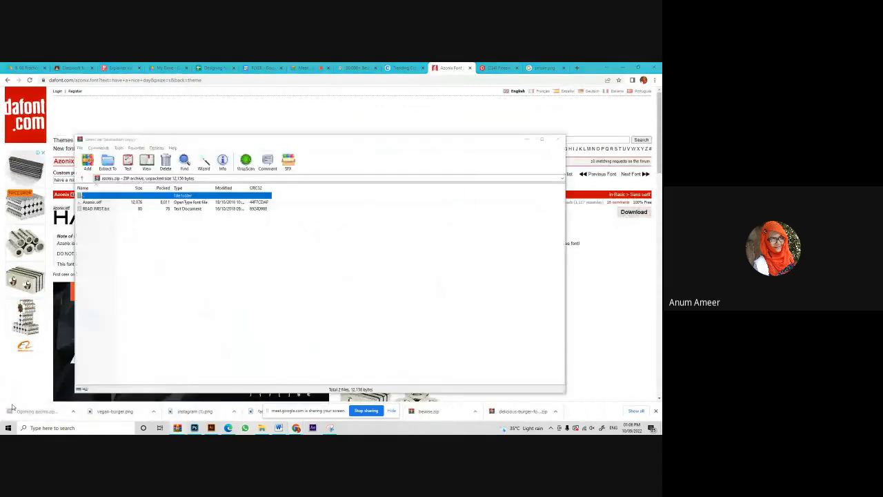
double_click(119, 201)
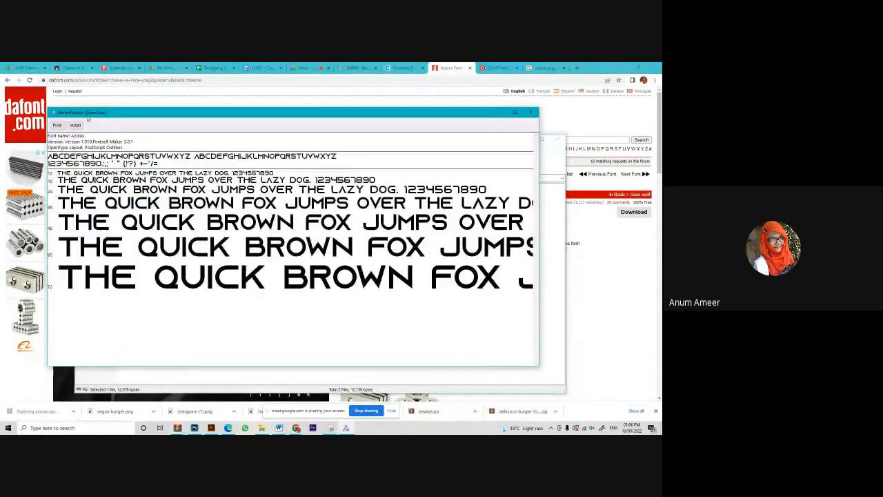
click(76, 125)
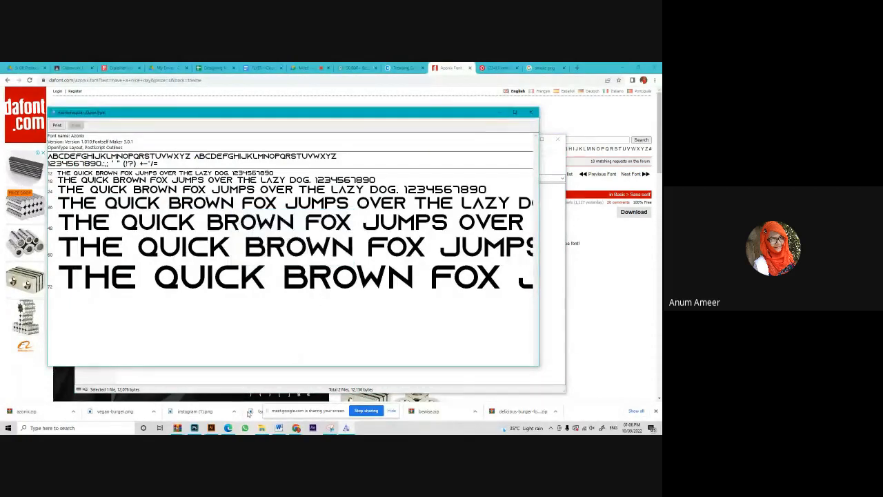
Switch to Photoshop and select the yellow Burger title text on the finished flyer to view its type properties.
click(194, 428)
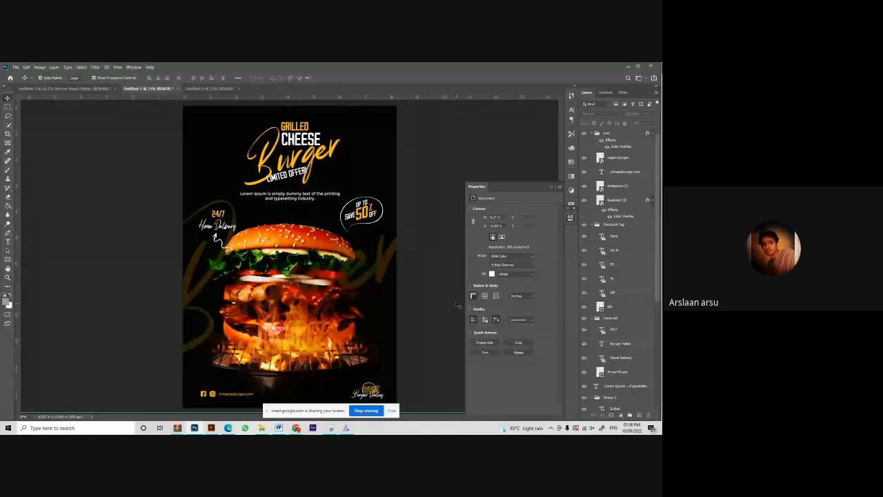
click(311, 160)
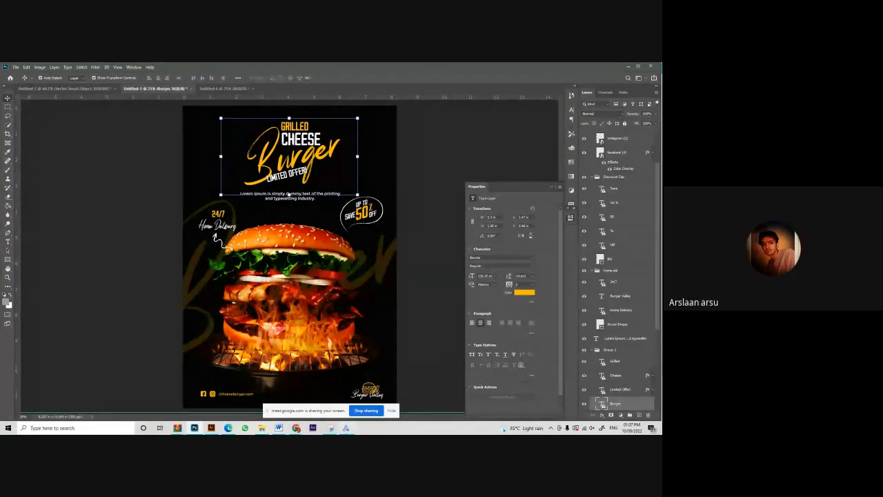
mouse_move(346, 428)
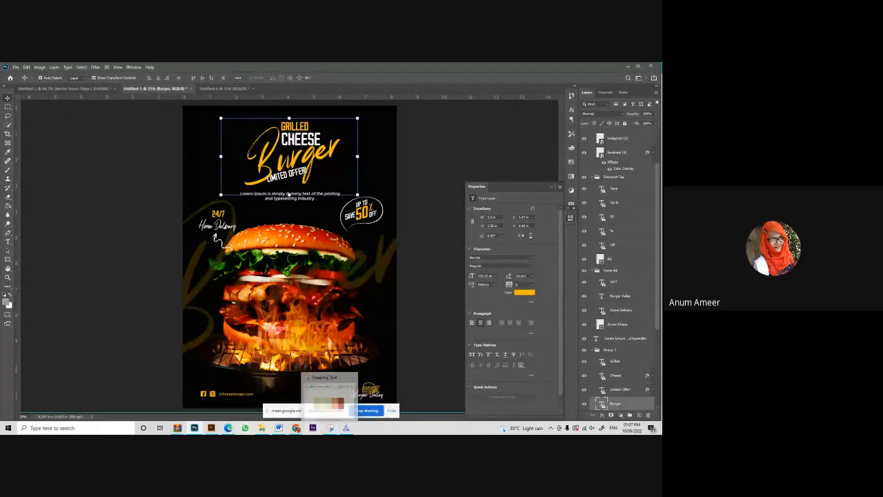
Switch back to the browser, view the Pexels wood photos and open Unsplash in a new tab.
mouse_move(296, 428)
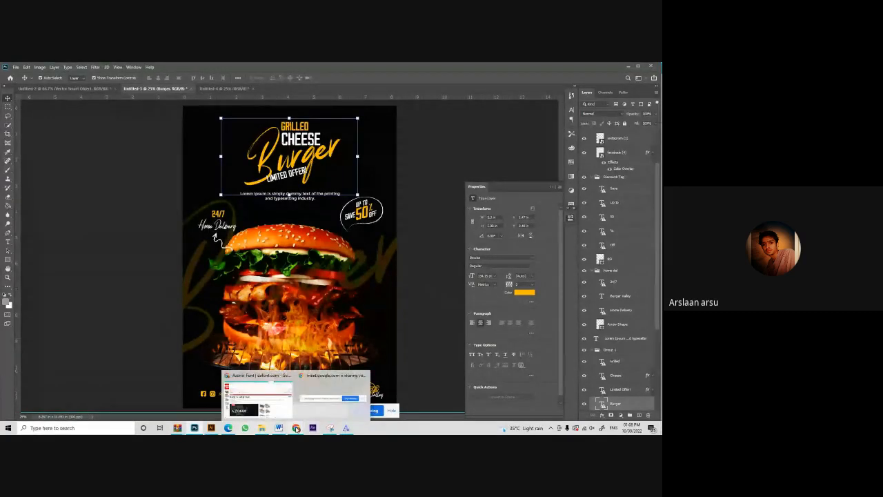
click(257, 395)
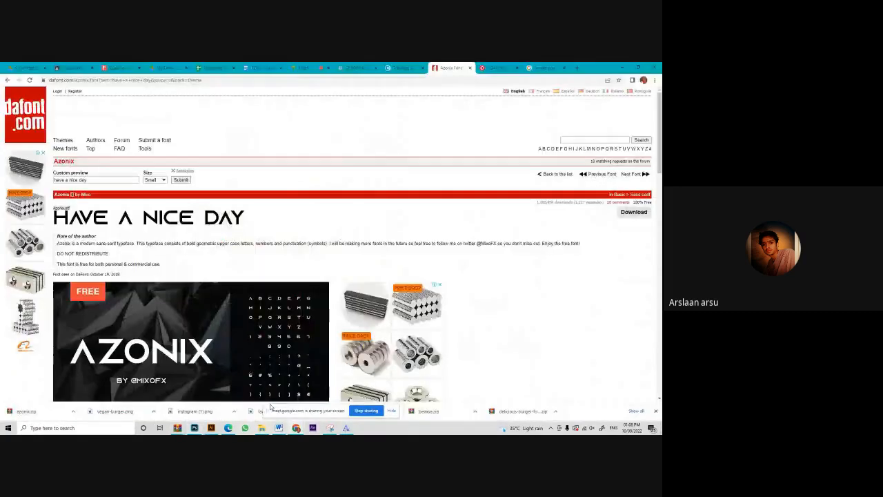
click(356, 68)
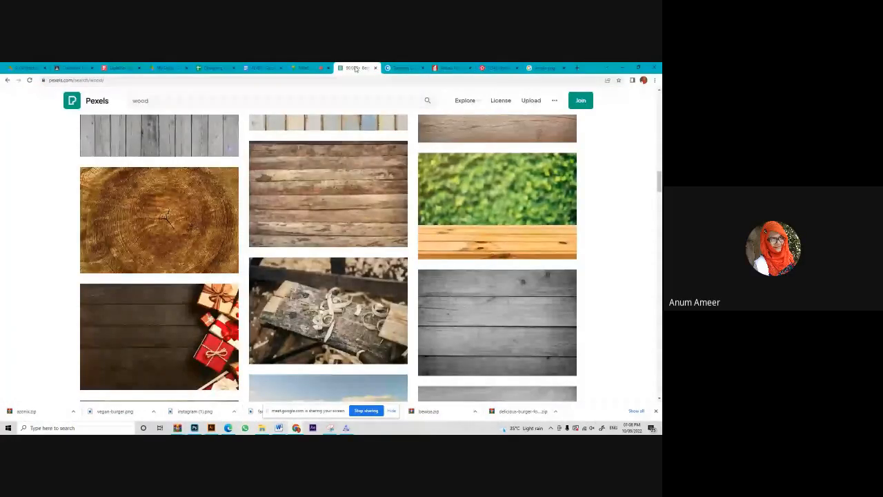
click(577, 68)
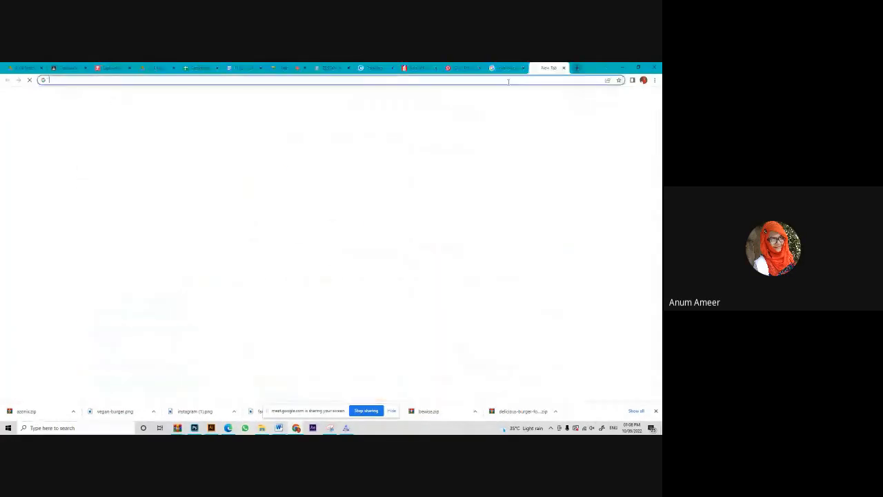
text(fr)
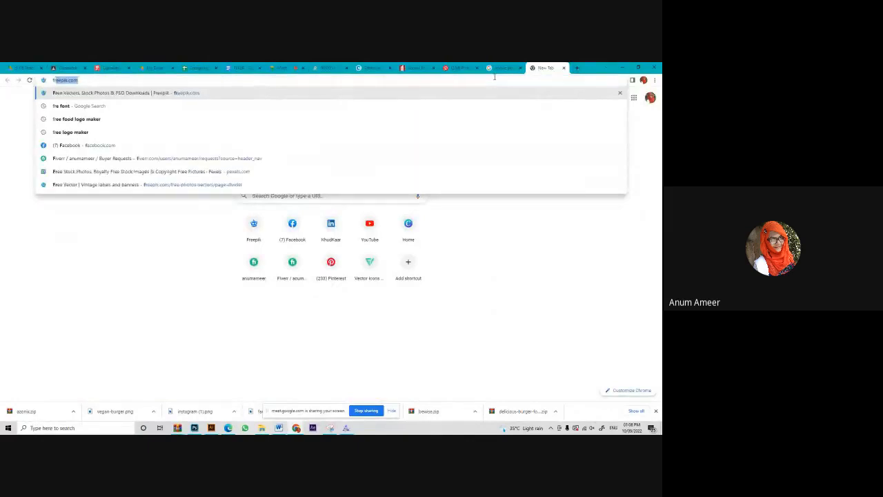
text(ee pic)
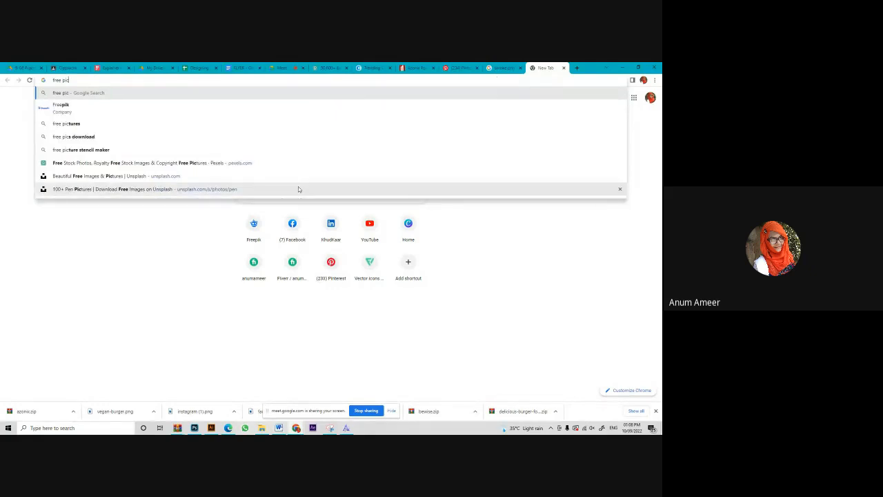
click(222, 177)
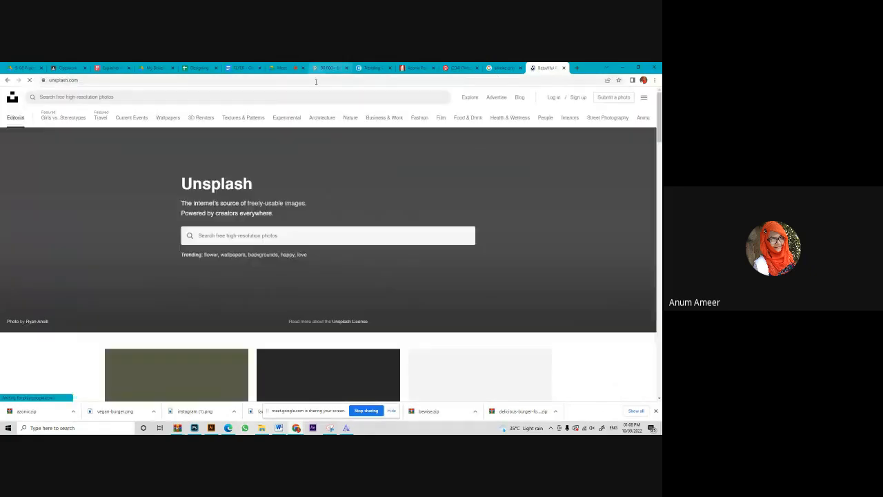
Look through the editorial photos on the Unsplash home page.
scroll(327, 353, down, 6)
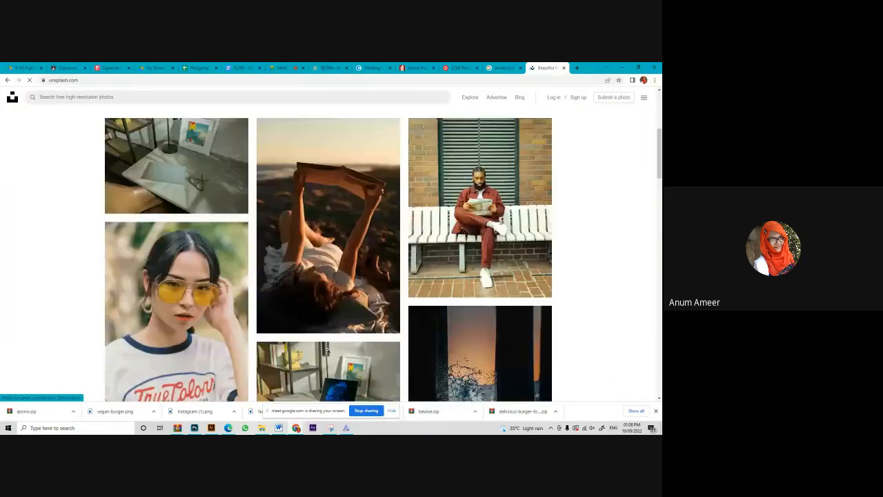
scroll(328, 354, down, 3)
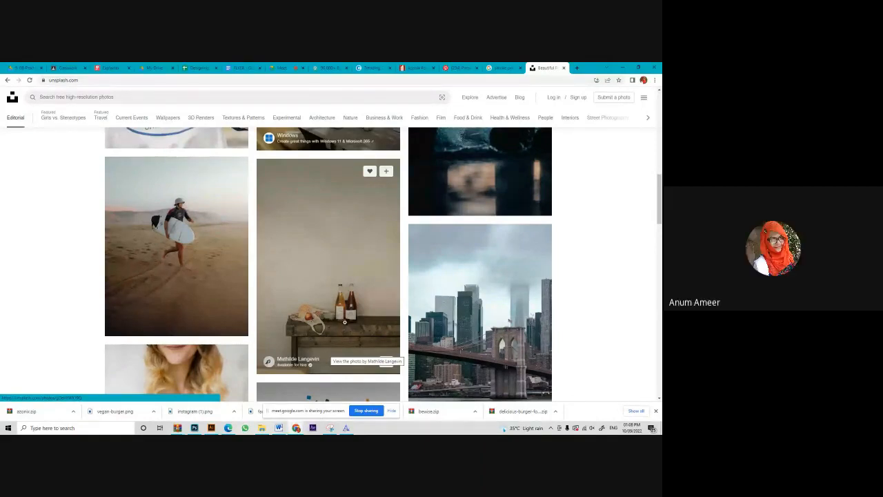
scroll(344, 322, down, 10)
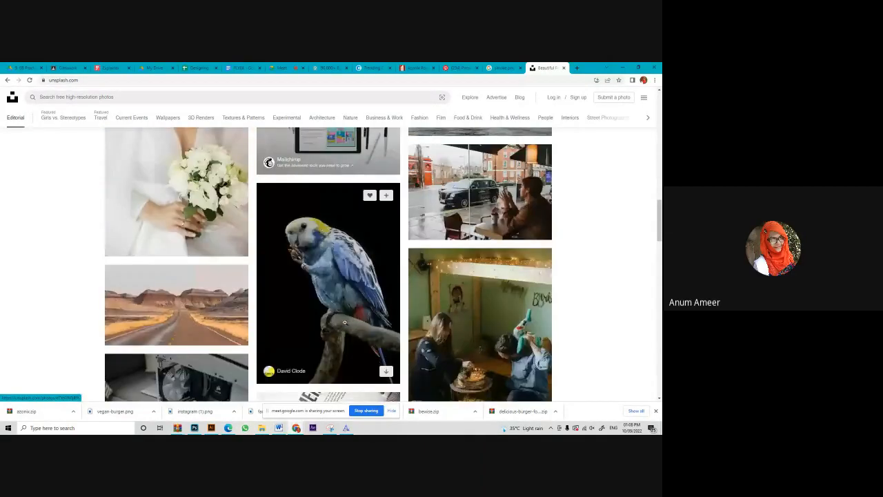
scroll(344, 321, down, 5)
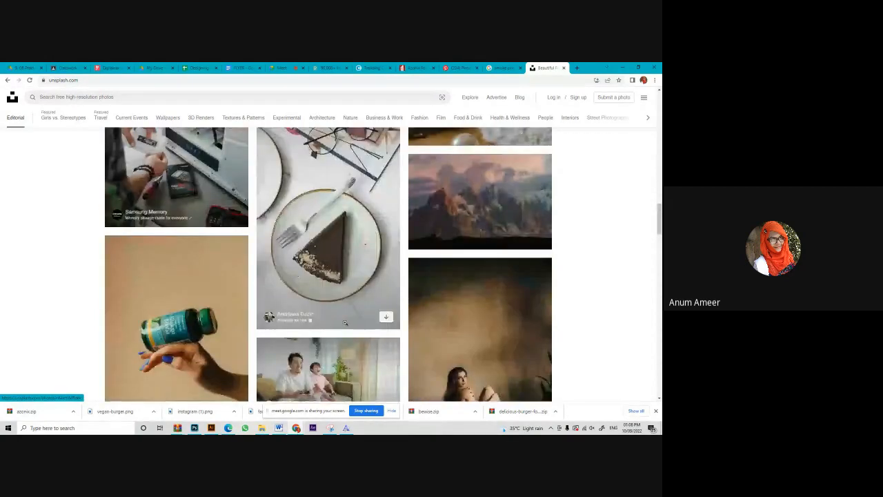
scroll(345, 322, down, 5)
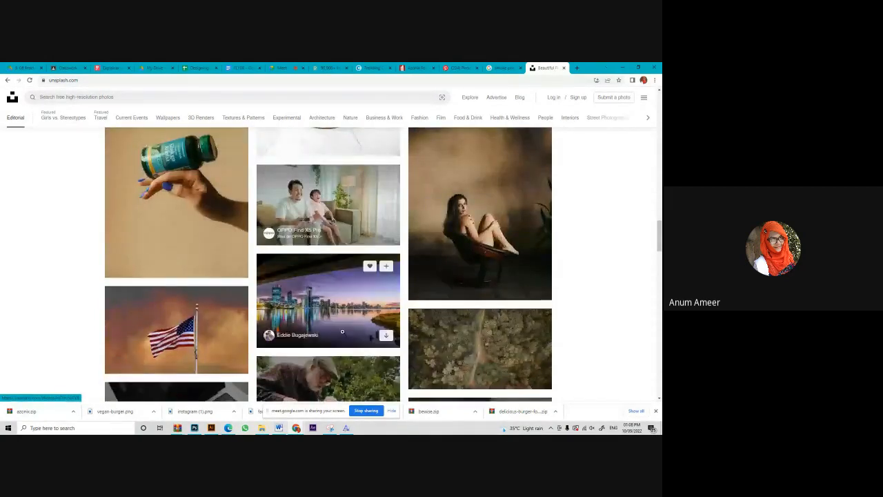
scroll(342, 332, down, 4)
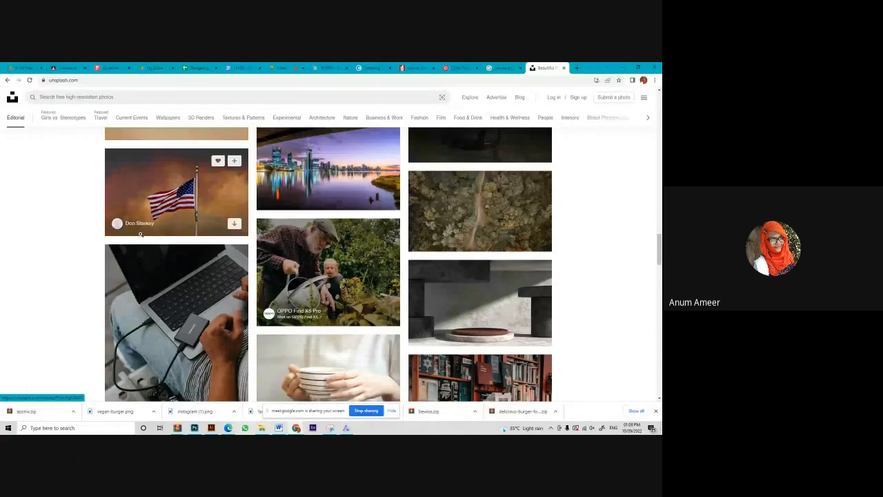
View the trending color palettes on Coolors and bring up the Storisell explainer videos page.
click(371, 68)
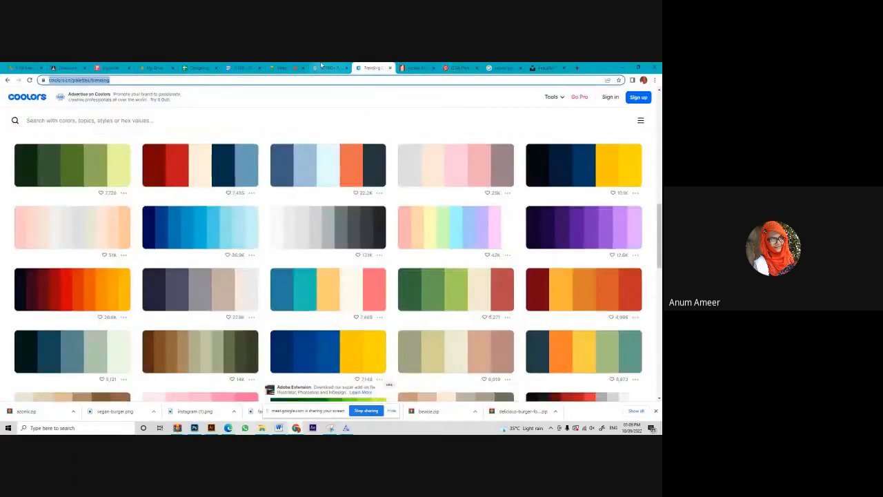
click(116, 68)
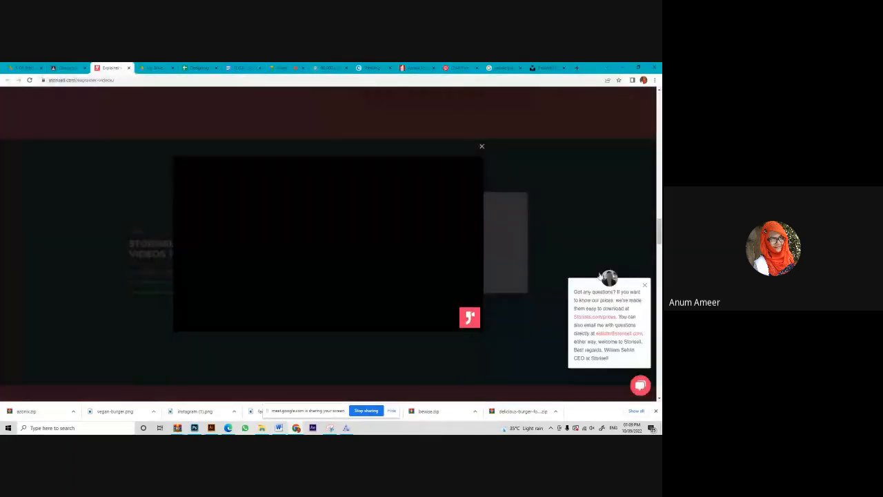
mouse_move(337, 297)
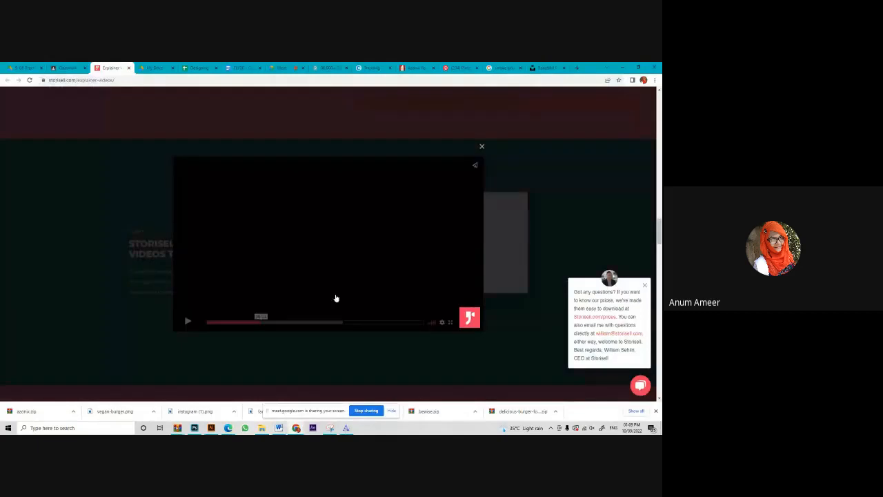
Play the Storisell explainer video and bring up the Pinterest page of burger poster designs.
click(189, 322)
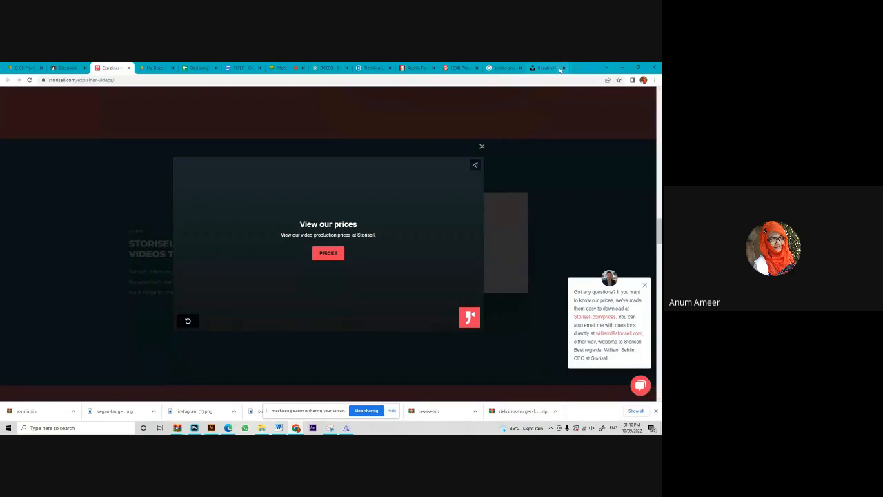
mouse_move(468, 64)
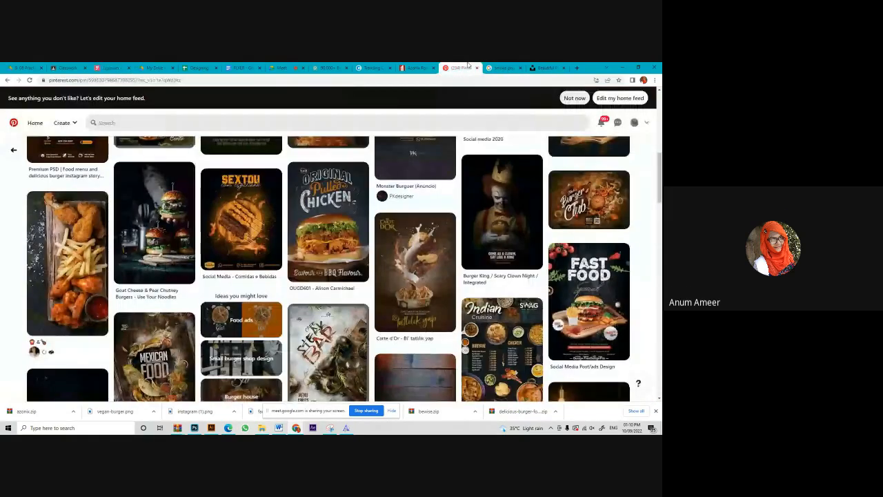
click(468, 67)
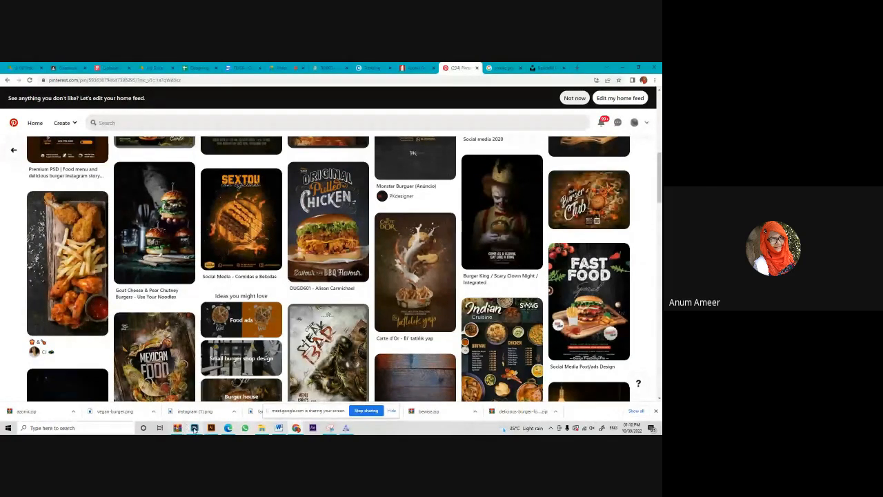
Switch to Photoshop and save the finished burger flyer on the computer in Photoshop PDF format with the file name flyer.
mouse_move(195, 428)
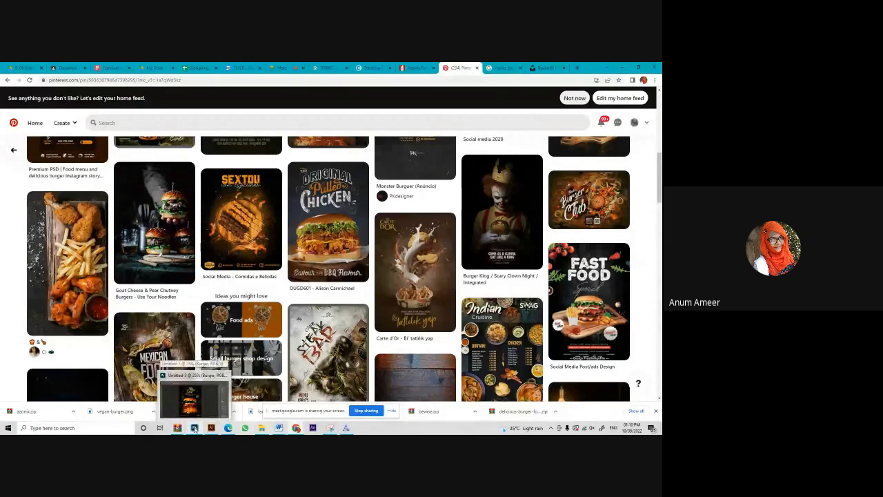
click(195, 428)
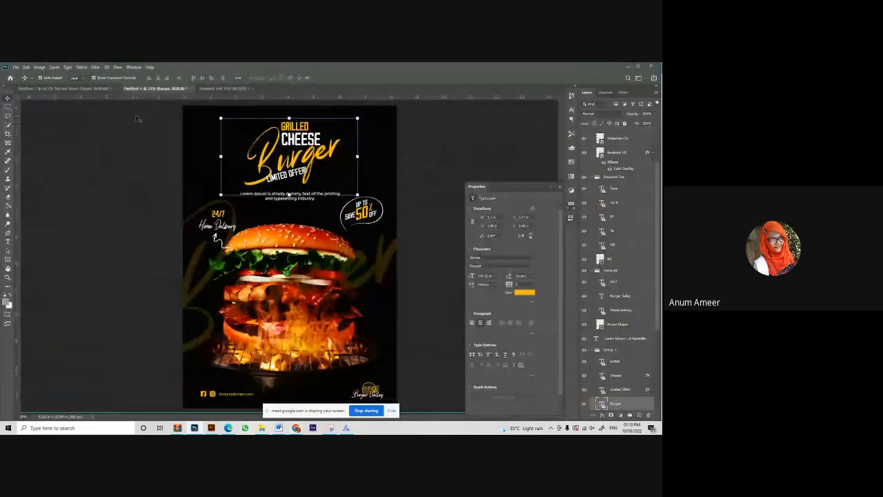
click(11, 69)
click(33, 150)
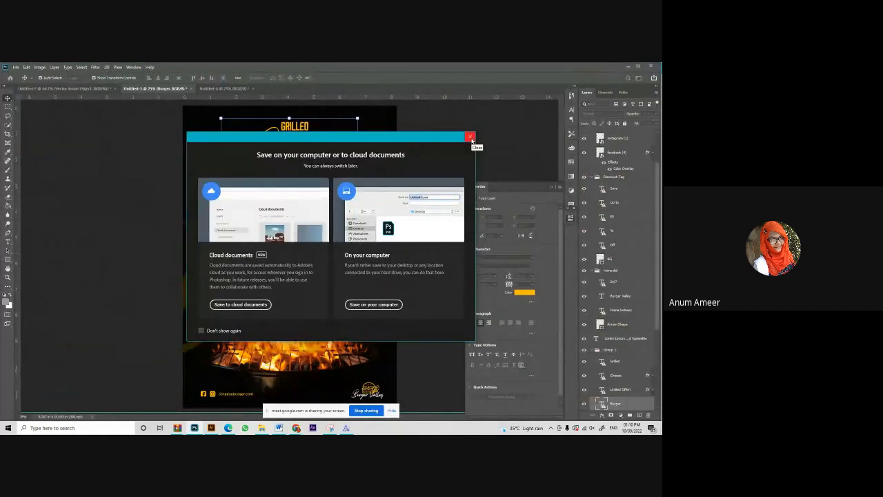
click(361, 305)
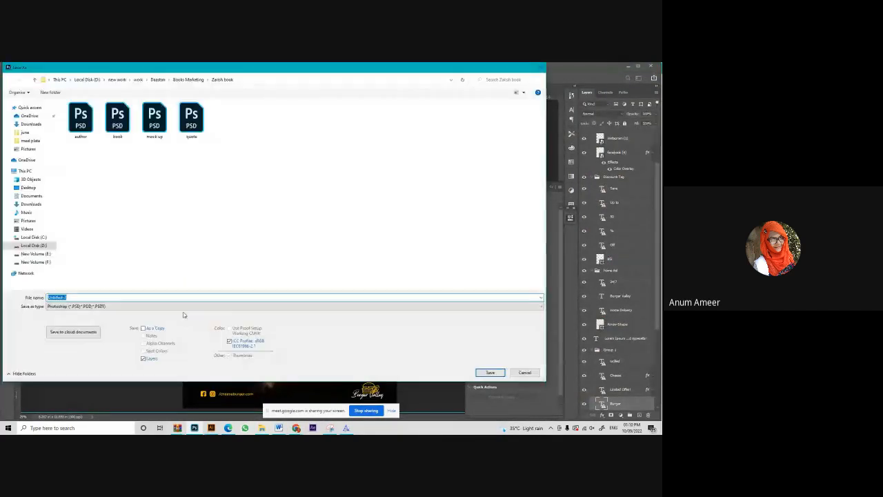
click(118, 306)
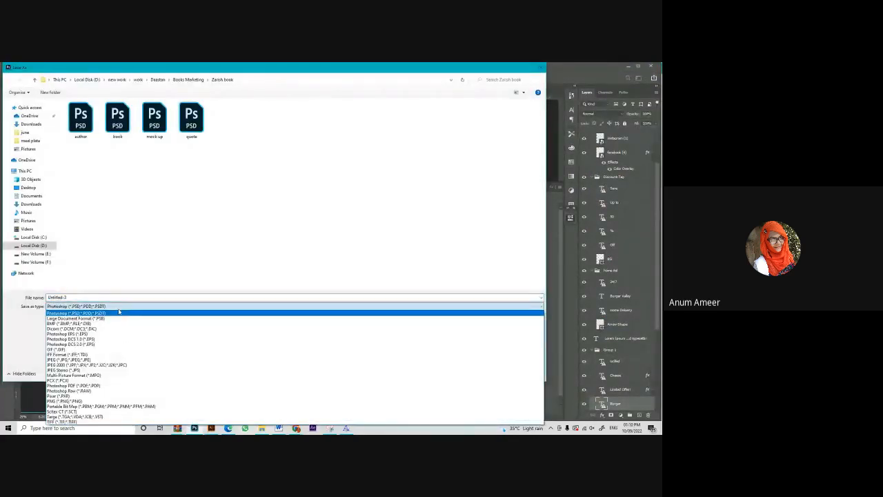
click(86, 385)
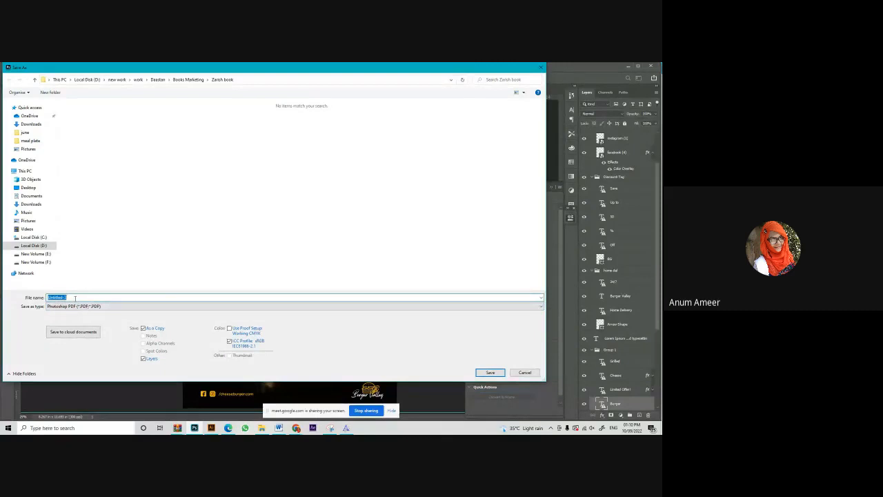
text(flyer)
key(Return)
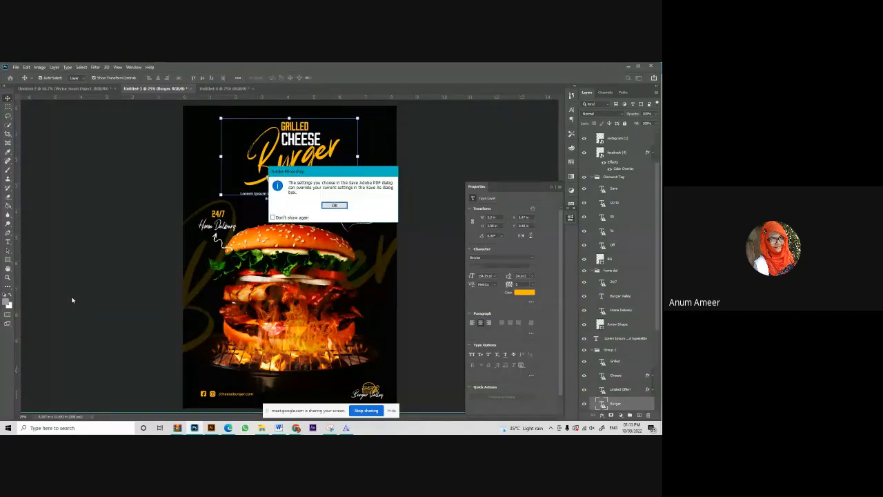
Save the PDF with the High Quality Print preset, keeping Photoshop editing capabilities preserved.
click(332, 206)
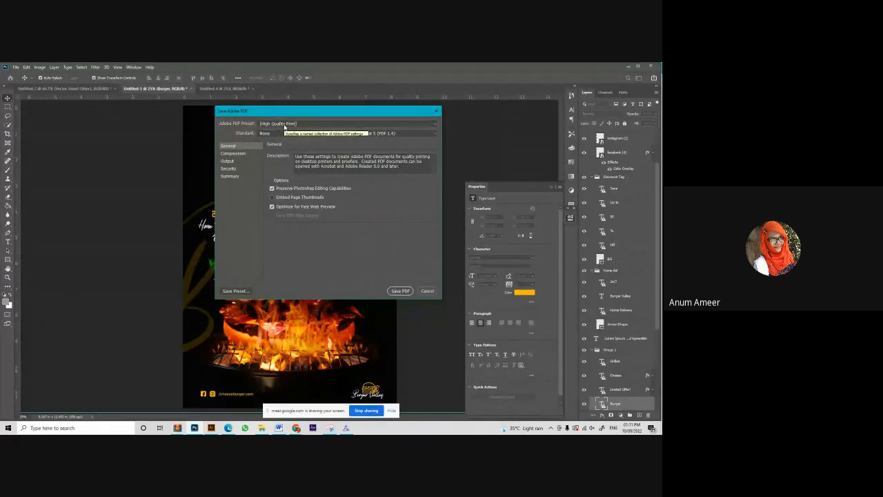
click(285, 125)
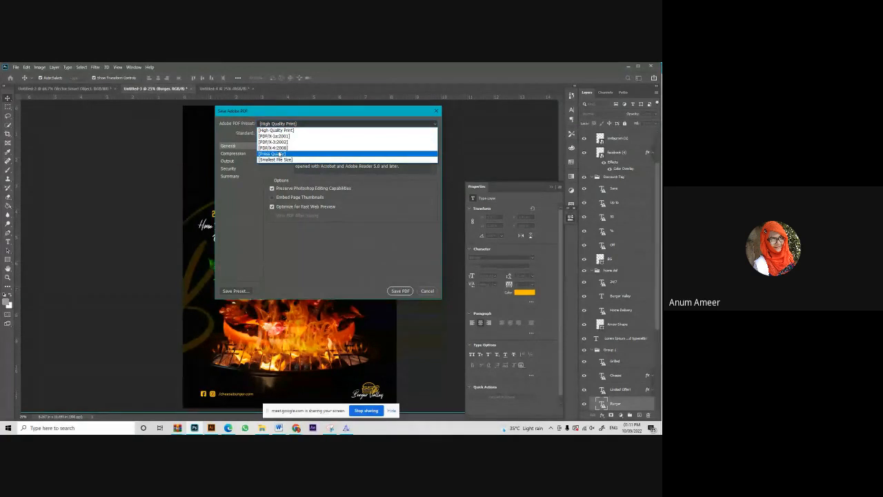
click(292, 130)
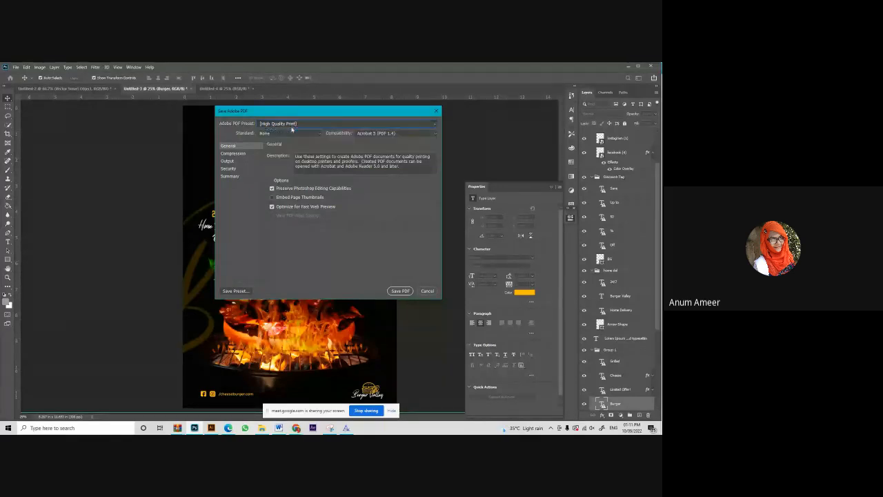
click(400, 291)
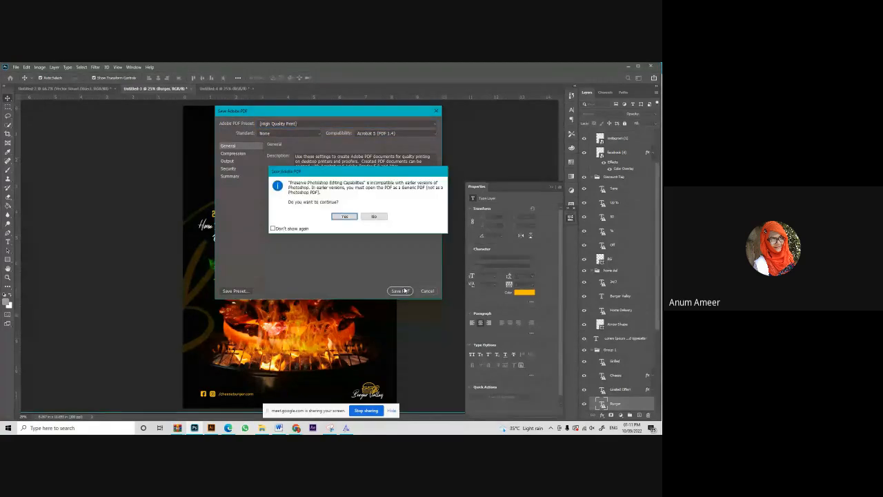
click(344, 217)
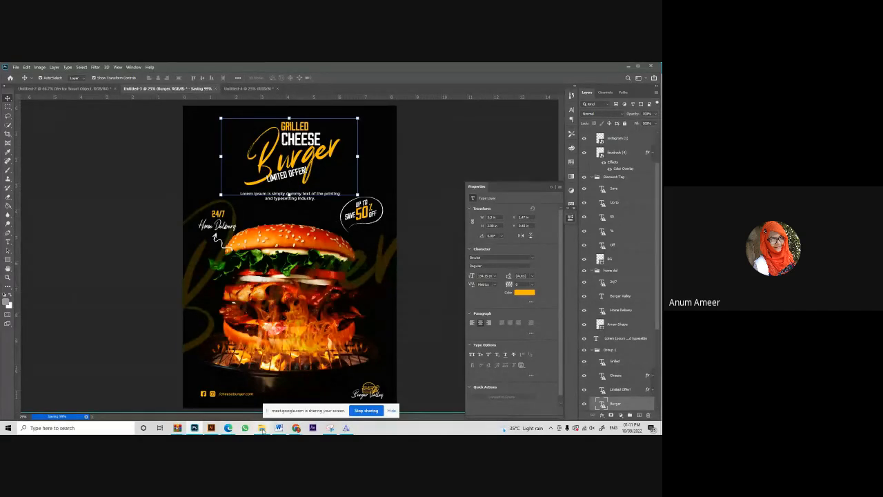
Look at the palm tree artwork, make the blank Untitled-4 flyer the active document and view the recent files in File Explorer.
mouse_move(263, 430)
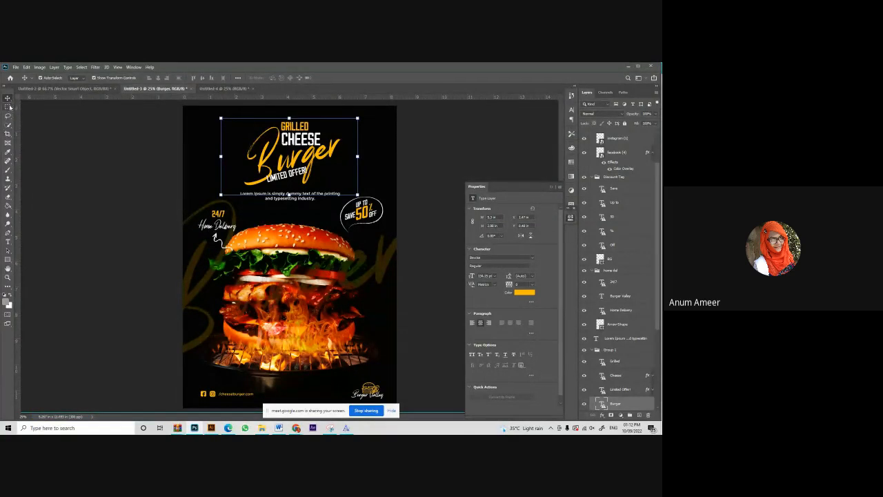
click(65, 88)
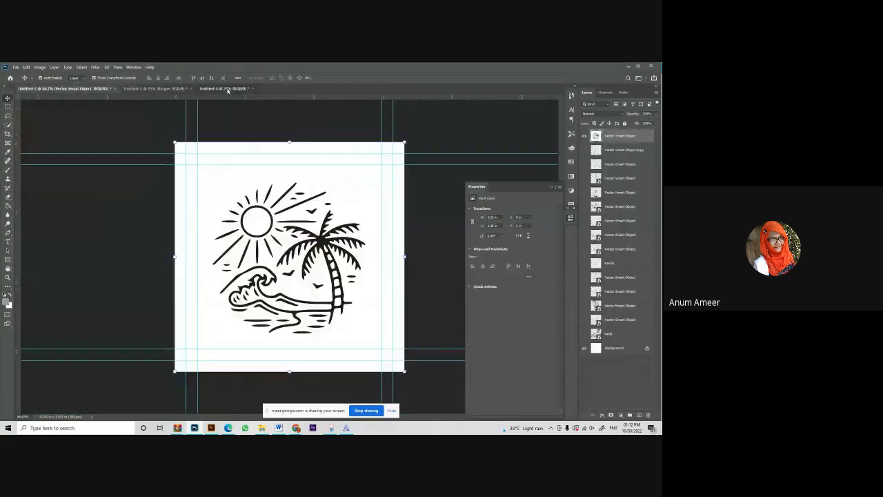
click(224, 88)
click(261, 428)
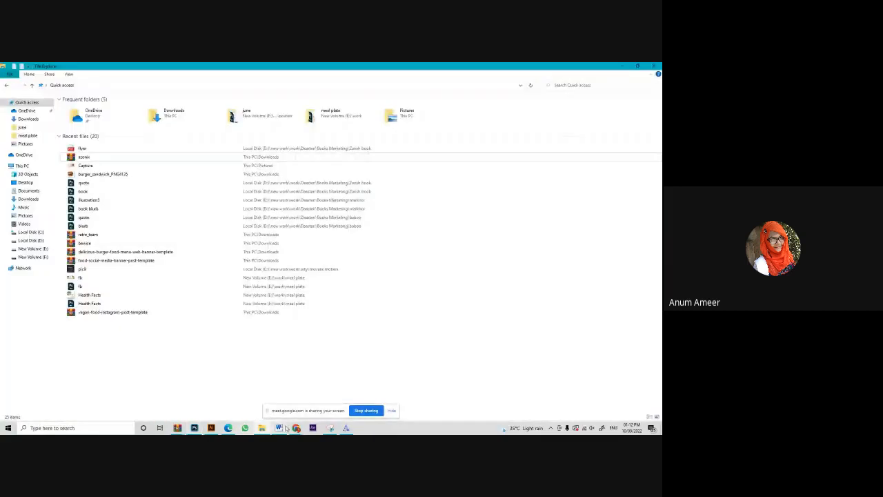
Switch to the browser and download the free Unsplash photo of the chocolate cake slice with eyeglasses.
mouse_move(296, 427)
click(248, 398)
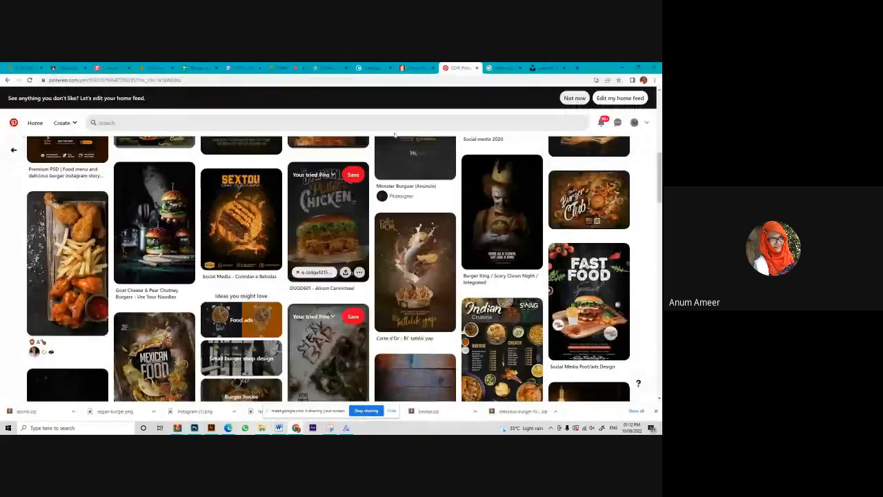
click(503, 68)
click(547, 68)
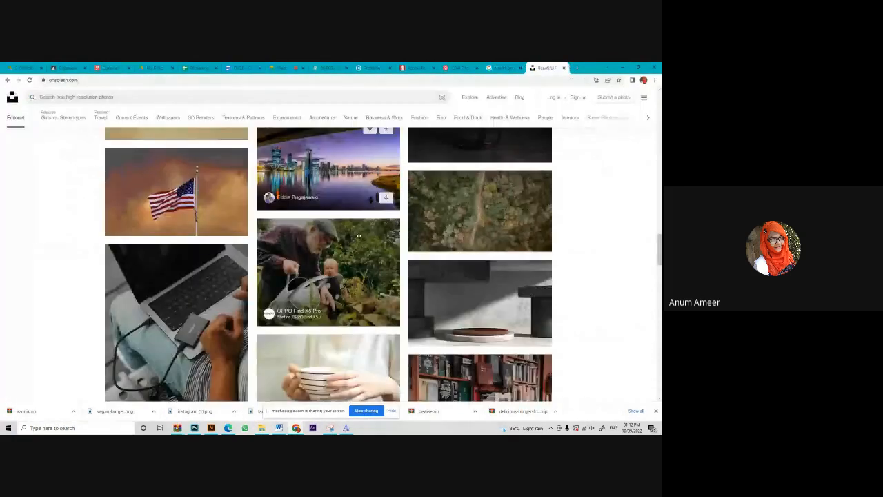
scroll(321, 330, down, 5)
click(320, 330)
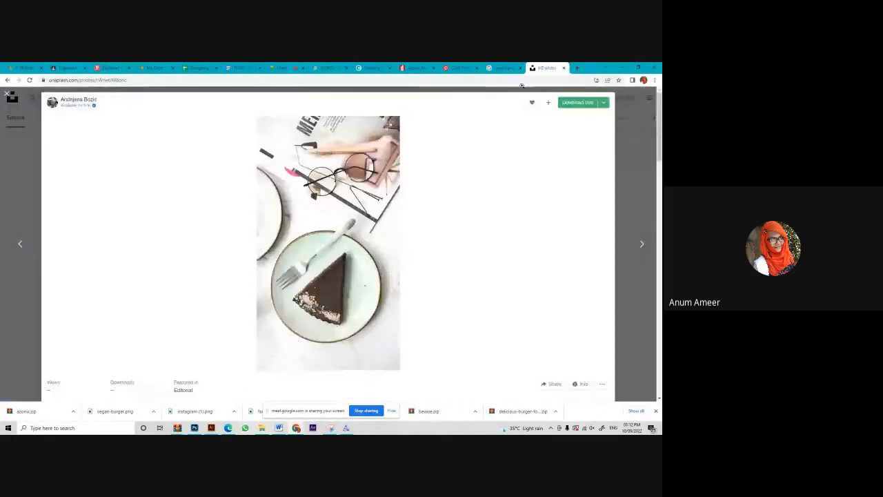
click(565, 103)
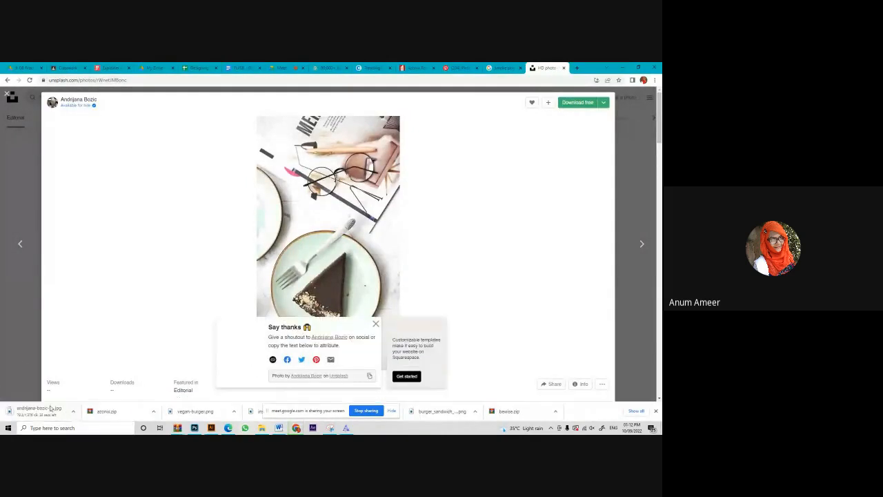
Place the downloaded cake photo into the blank Untitled-4 flyer document in Photoshop at its fitted size.
mouse_move(191, 431)
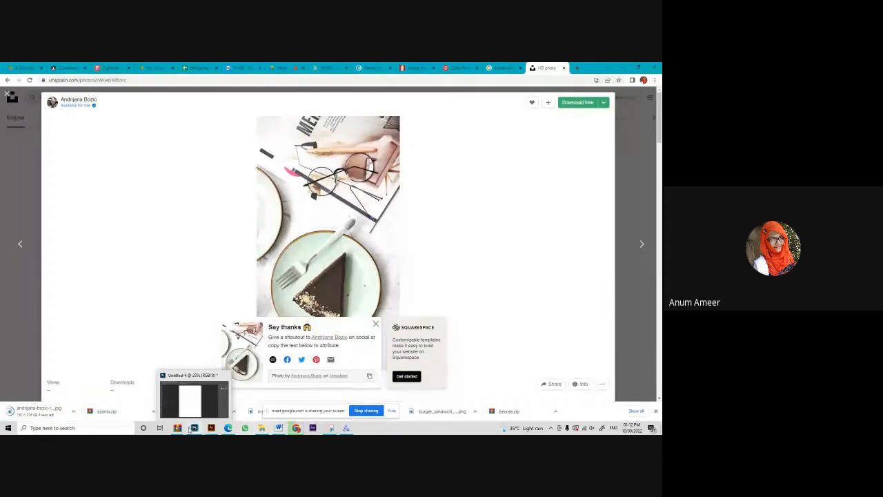
mouse_move(270, 432)
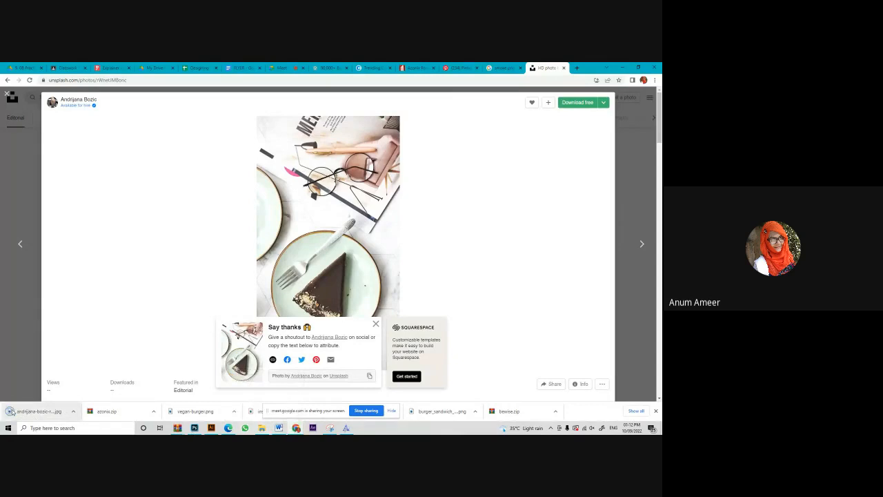
click(195, 428)
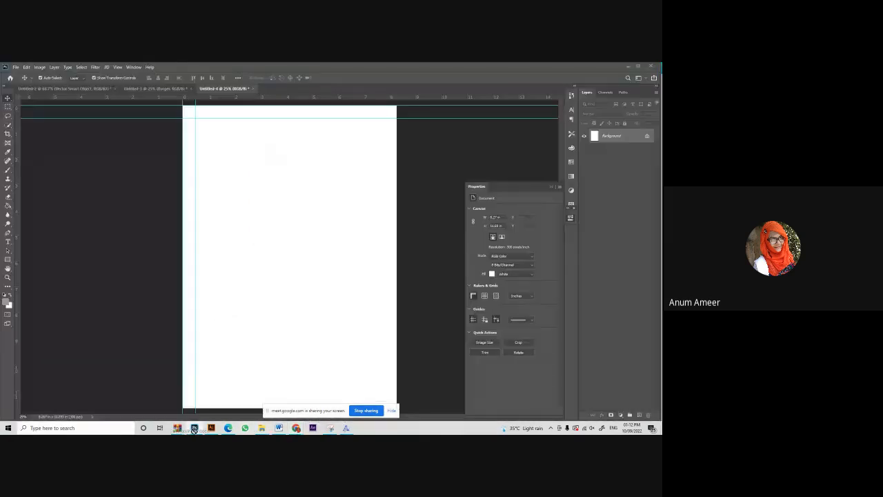
drag(194, 428, 283, 278)
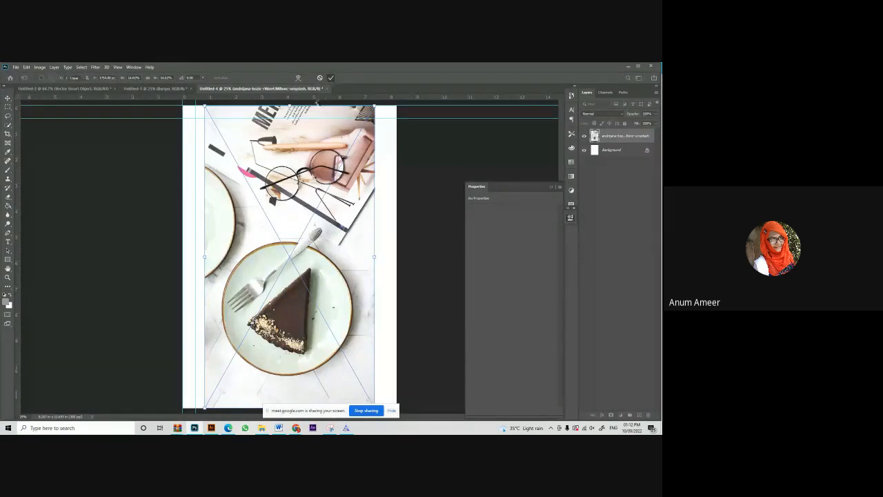
click(102, 276)
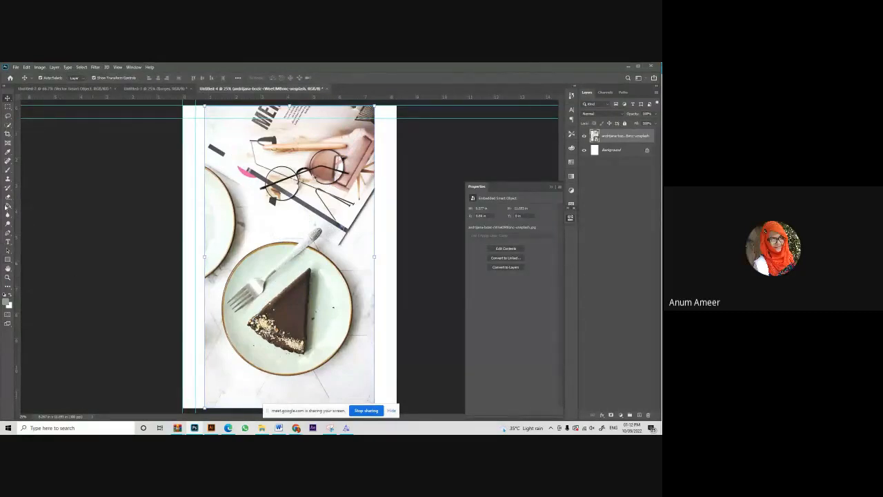
Select a rectangular area around the eyeglasses with the Rectangular Marquee and copy it to a new layer with Layer Via Copy.
click(7, 107)
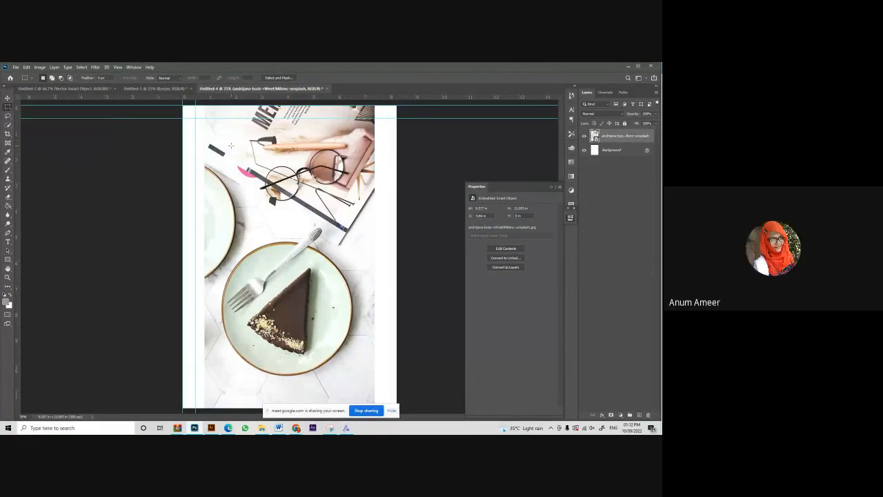
drag(232, 145, 340, 241)
right_click(319, 210)
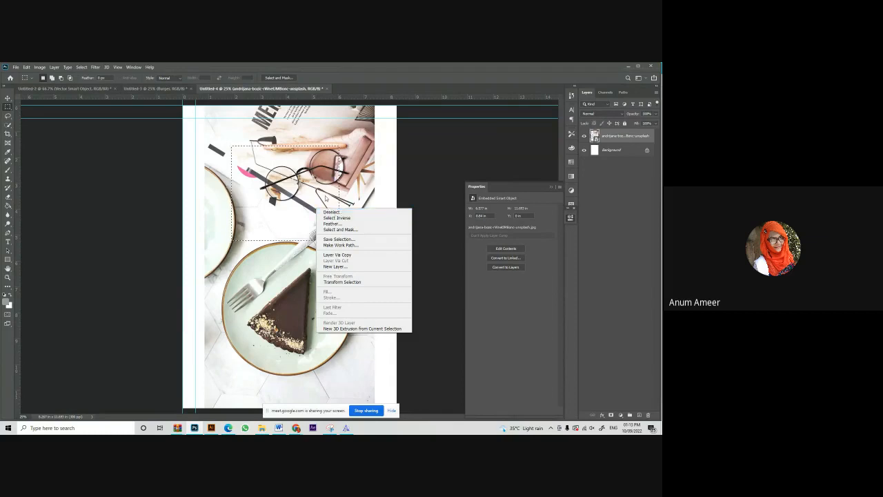
click(328, 256)
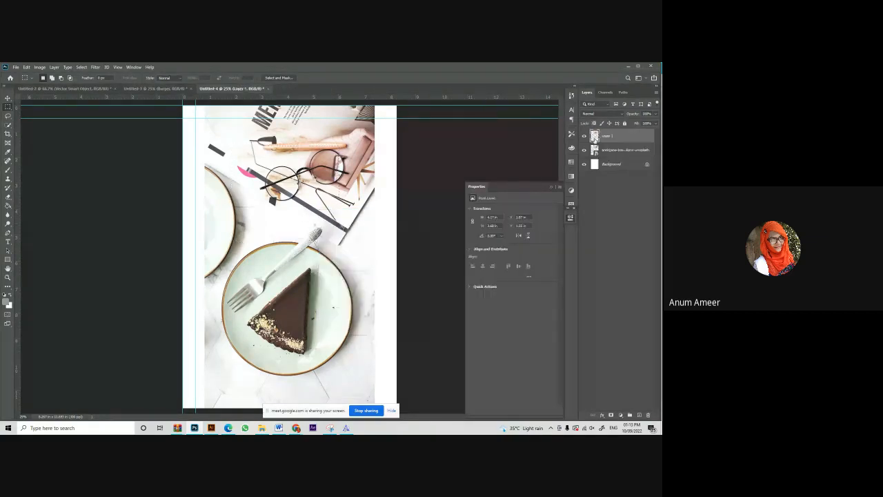
Hide and show the original photo layer to check the copied piece, and move the piece slightly up and to the right.
click(584, 150)
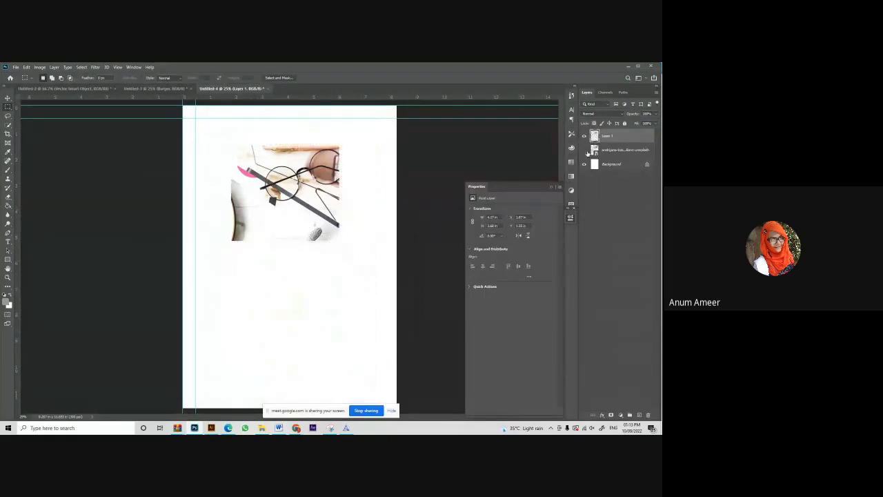
click(585, 150)
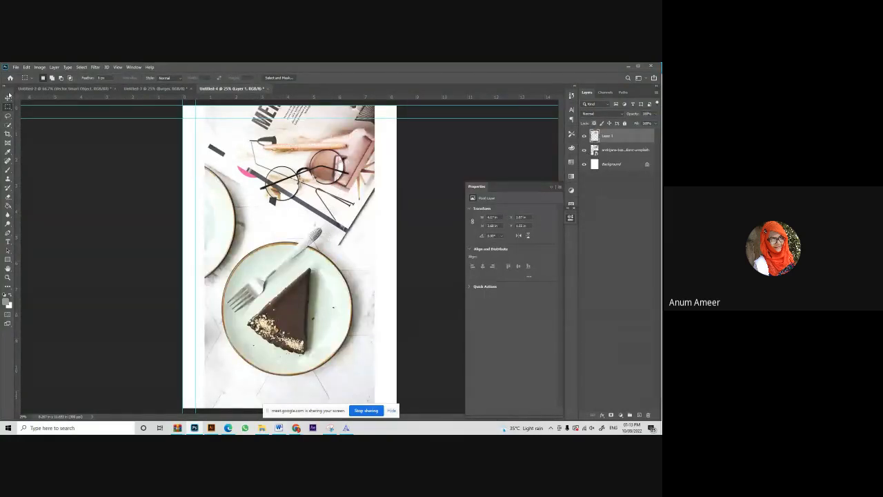
click(8, 98)
mouse_move(289, 161)
mouse_down()
mouse_move(210, 234)
mouse_move(237, 226)
mouse_move(269, 249)
mouse_move(288, 152)
mouse_up()
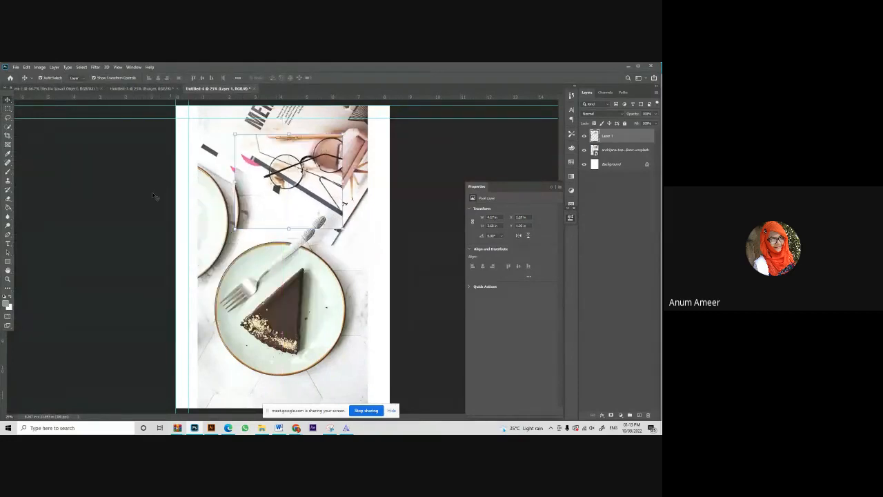
Draw an elliptical selection around the cake plate and try Layer Via Cut with the eyeglasses copy layer active.
click(8, 109)
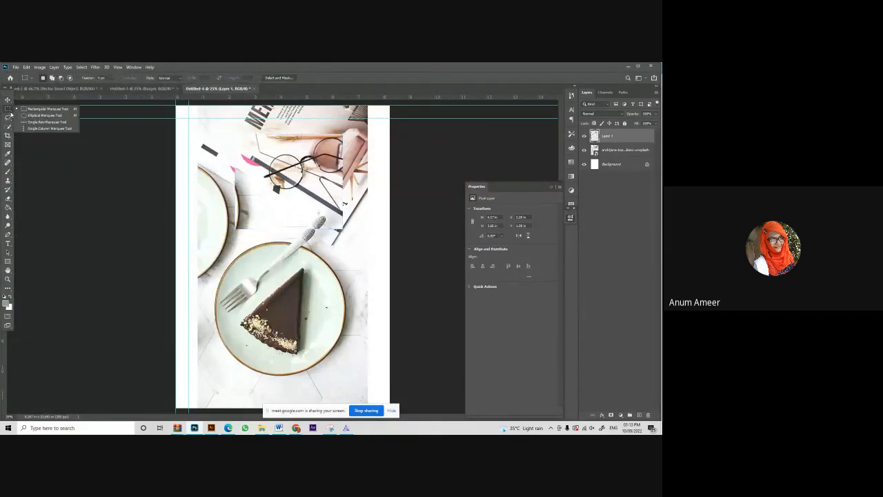
click(45, 115)
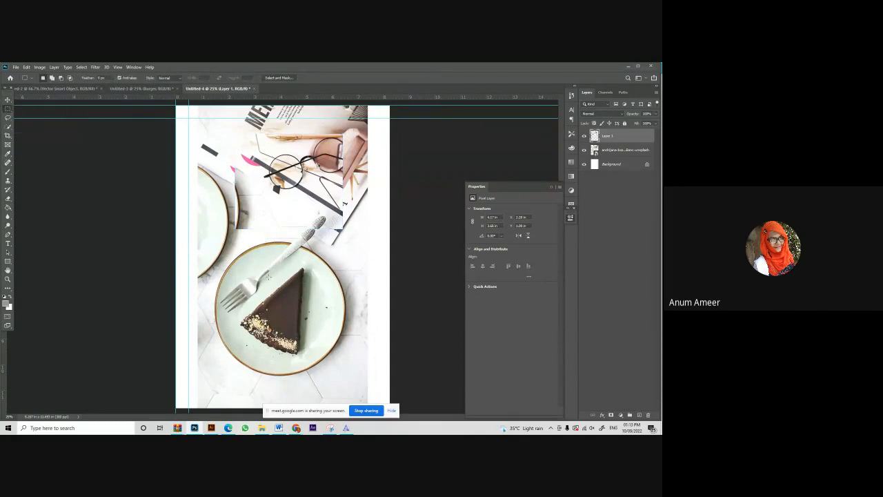
drag(222, 246, 350, 408)
right_click(274, 285)
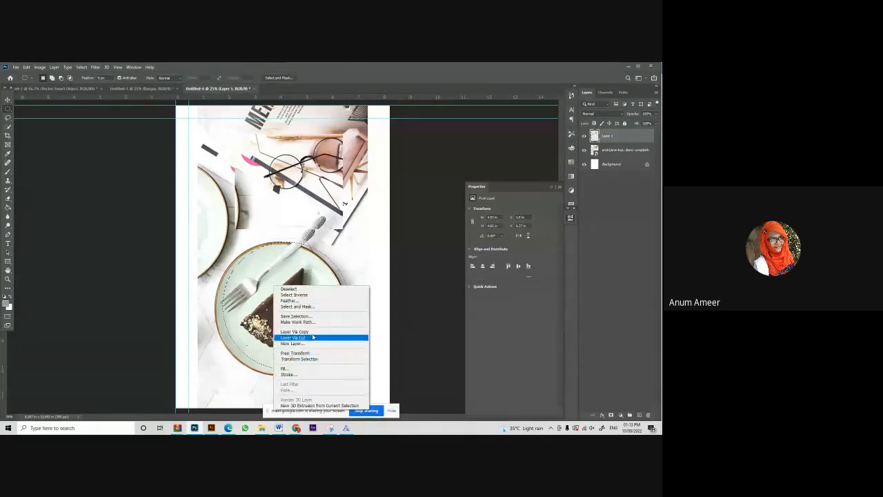
click(312, 337)
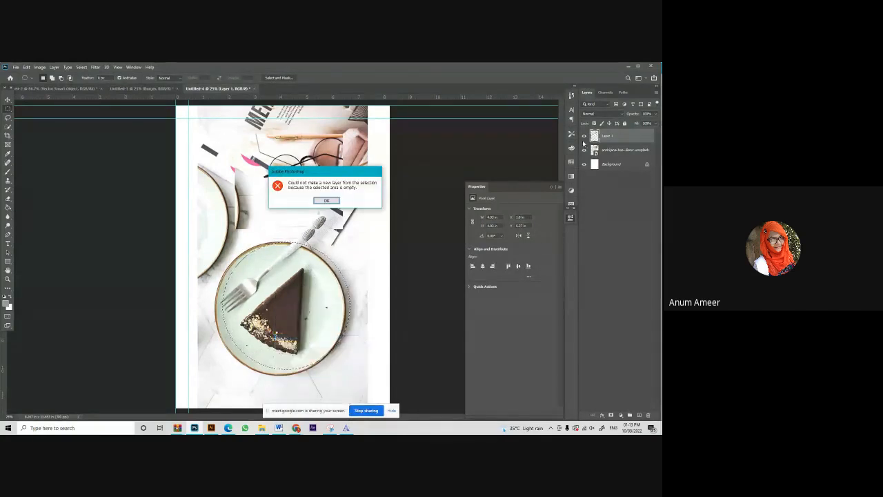
key(Return)
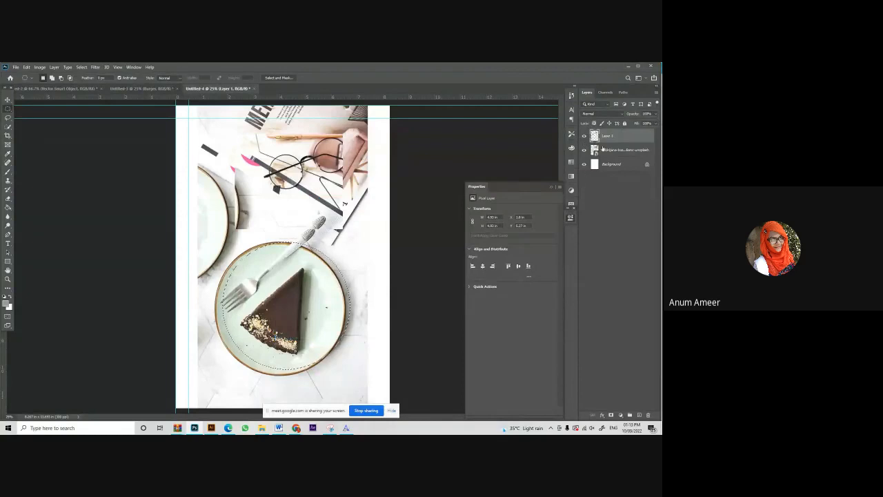
Copy the selected plate from the original photo layer with Layer Via Copy and move the copy slightly down and to the left.
click(603, 149)
right_click(264, 193)
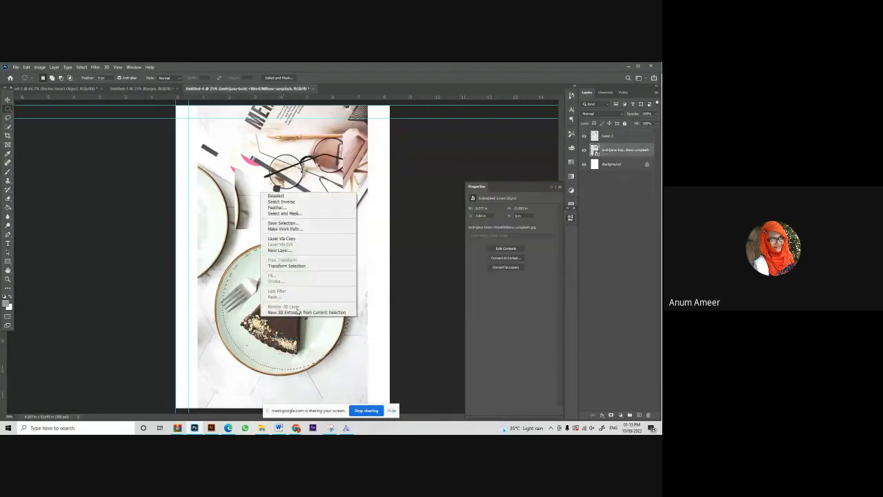
click(311, 239)
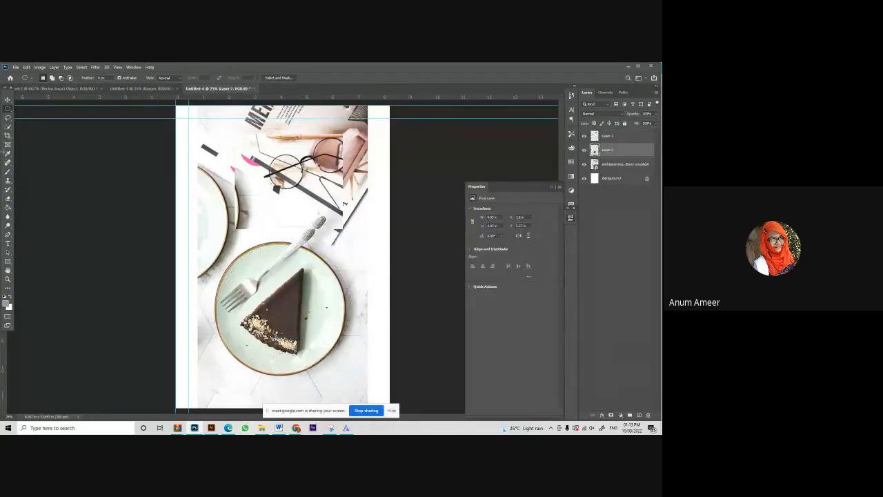
click(8, 100)
drag(288, 319, 271, 330)
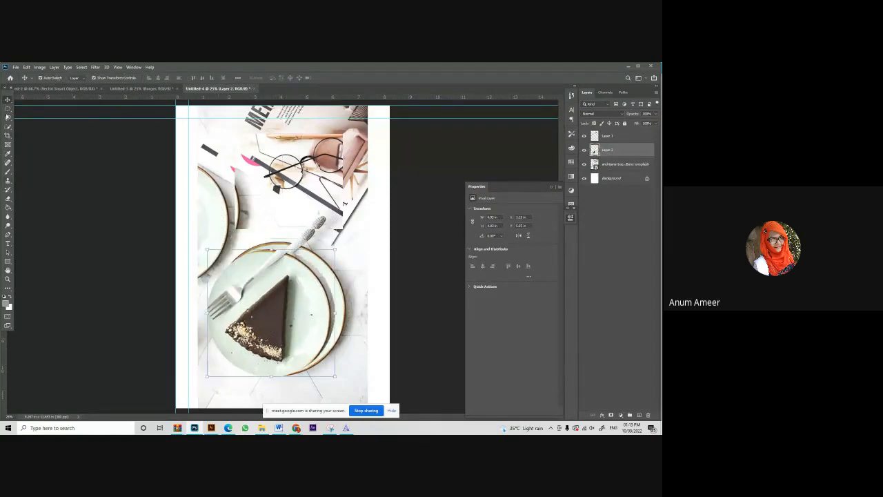
Make a one-pixel-high selection across the photo above the plate with the Single Row Marquee tool.
click(7, 109)
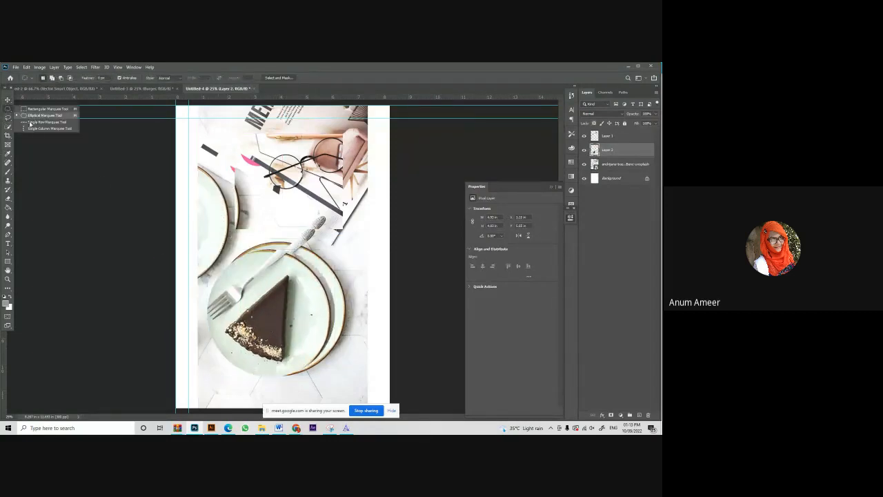
click(32, 125)
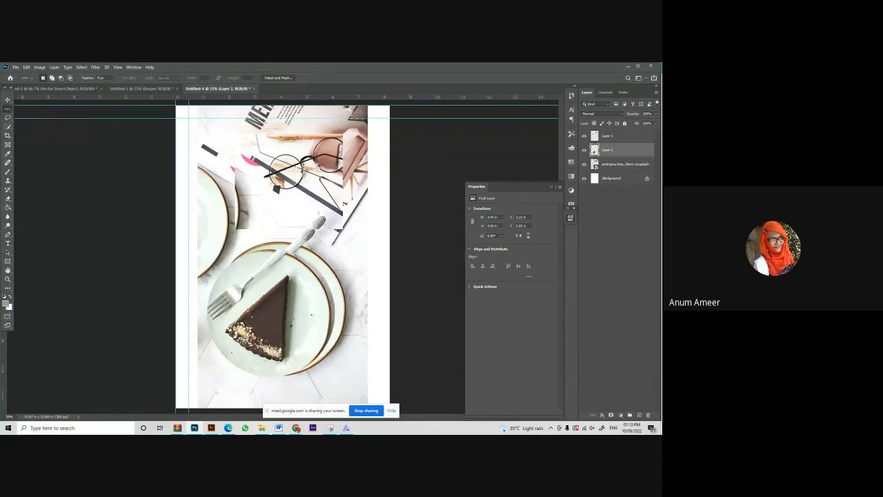
click(280, 246)
drag(279, 255, 282, 203)
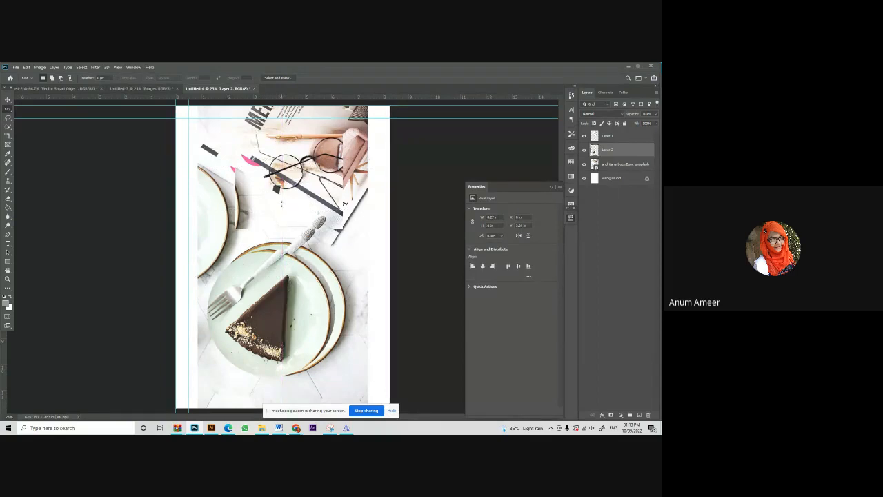
Choose the Quick Selection tool, and hide both copied layers to work on the original photo layer.
right_click(10, 108)
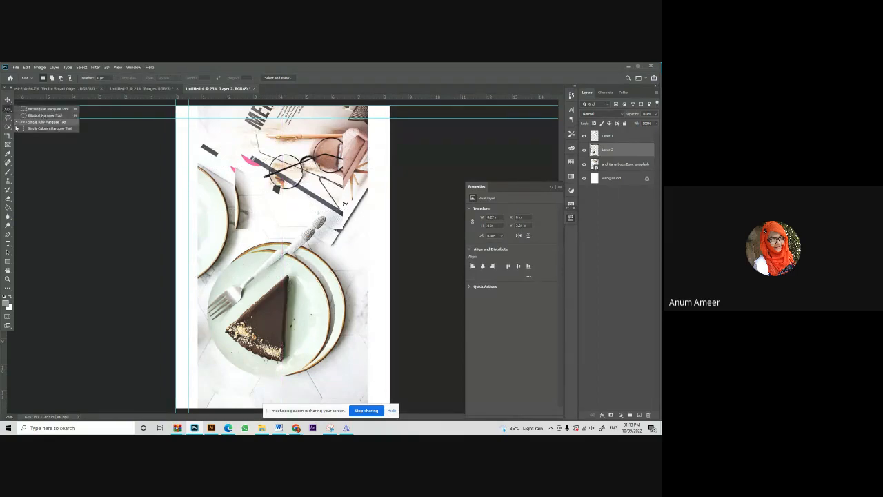
click(8, 128)
right_click(8, 128)
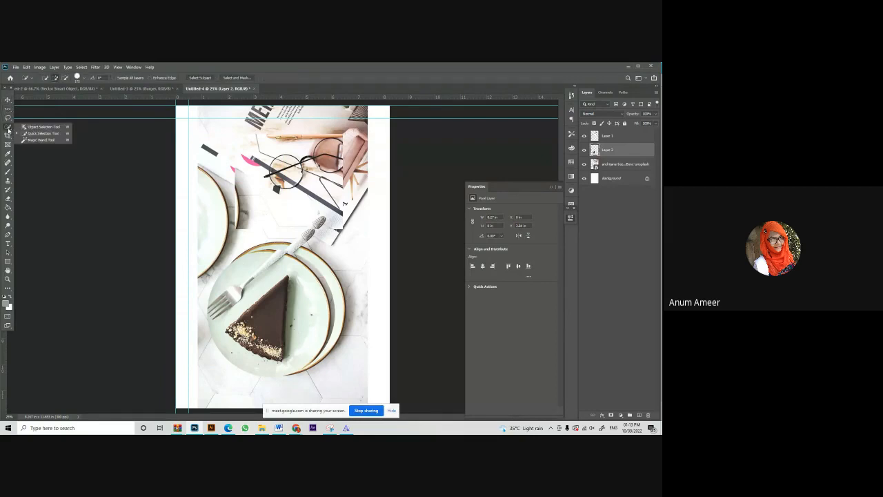
click(49, 134)
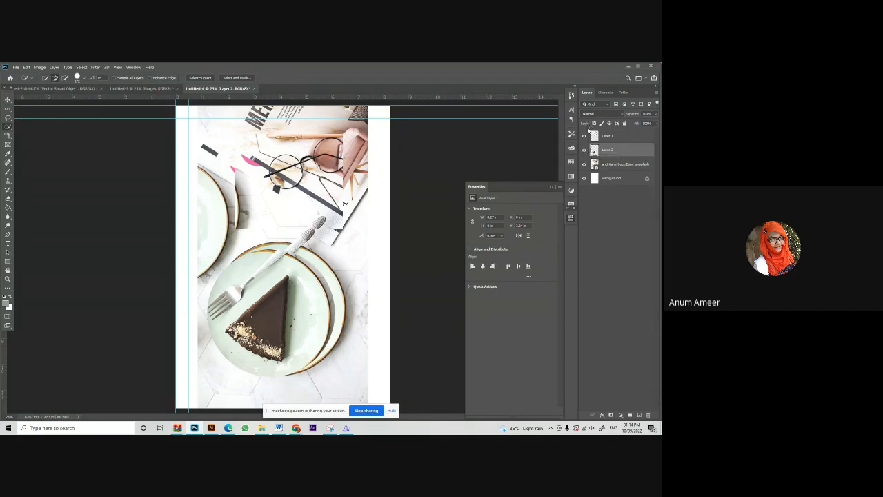
drag(584, 136, 587, 152)
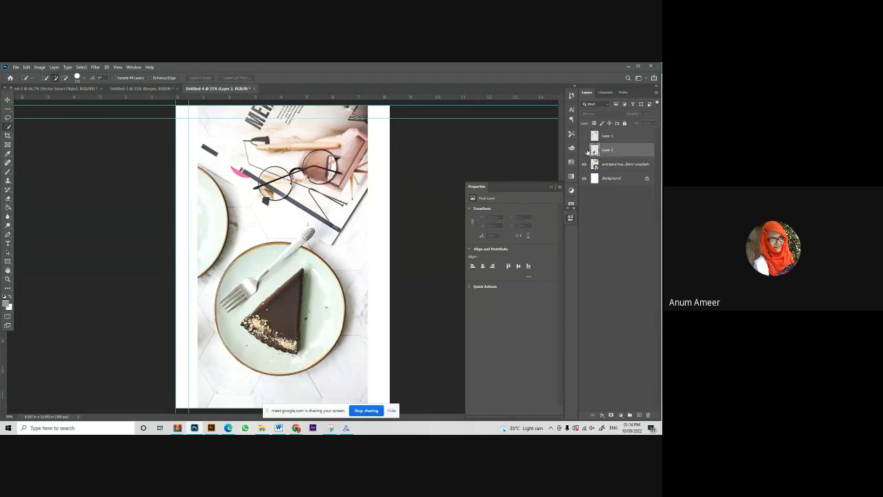
click(631, 164)
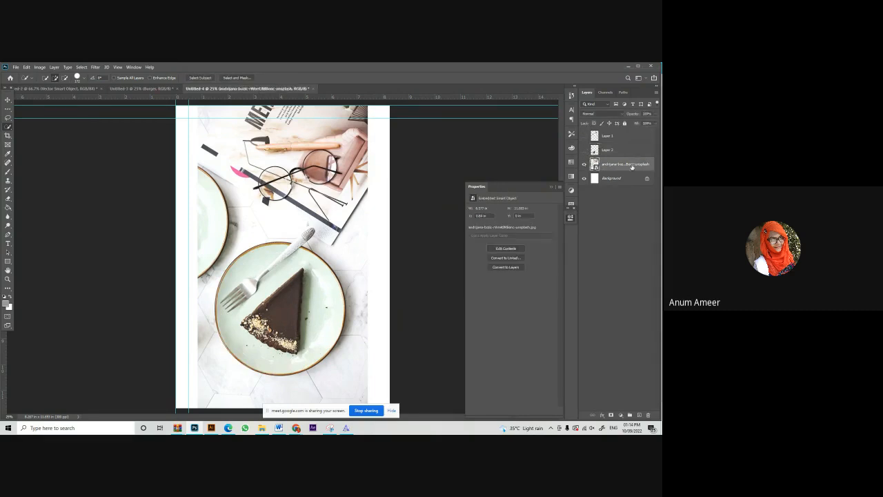
Select the cake plate with the Quick Selection tool and copy it to a new layer with Layer Via Copy.
click(270, 237)
key(ctrl+d)
right_click(278, 202)
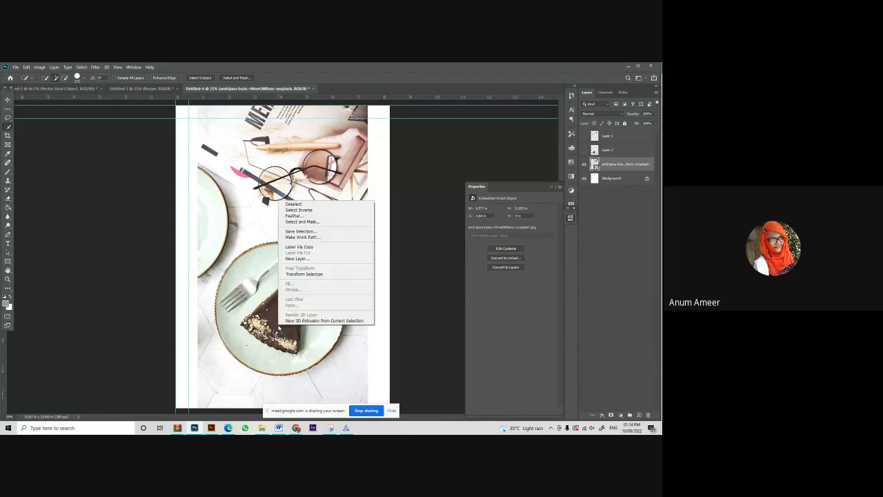
click(315, 247)
Hide the photo layer to check the plate cutout, then hide the cutout and show the photo again.
click(585, 179)
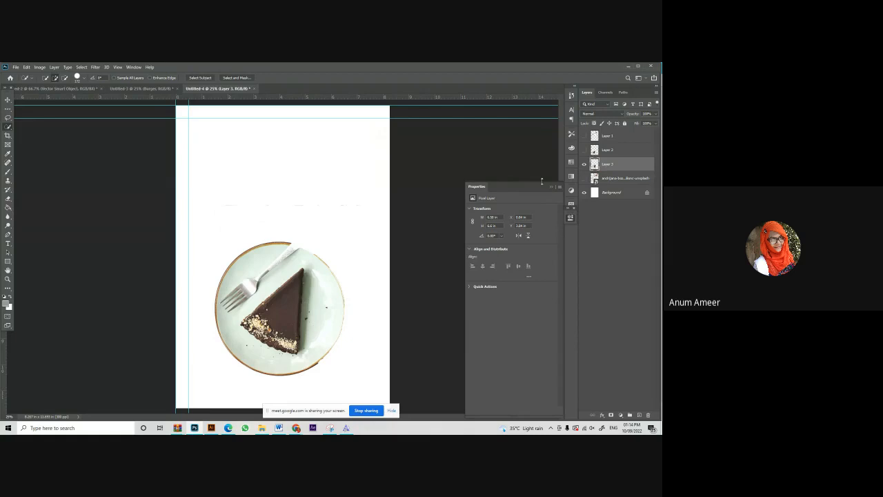
click(584, 164)
click(585, 179)
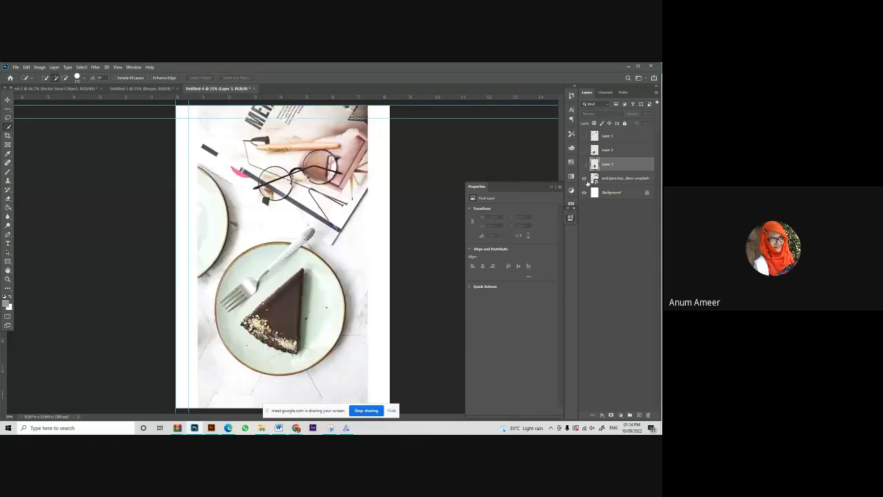
Select the pale green plate surface with the Magic Wand tool and view the commands available for the selection.
right_click(7, 127)
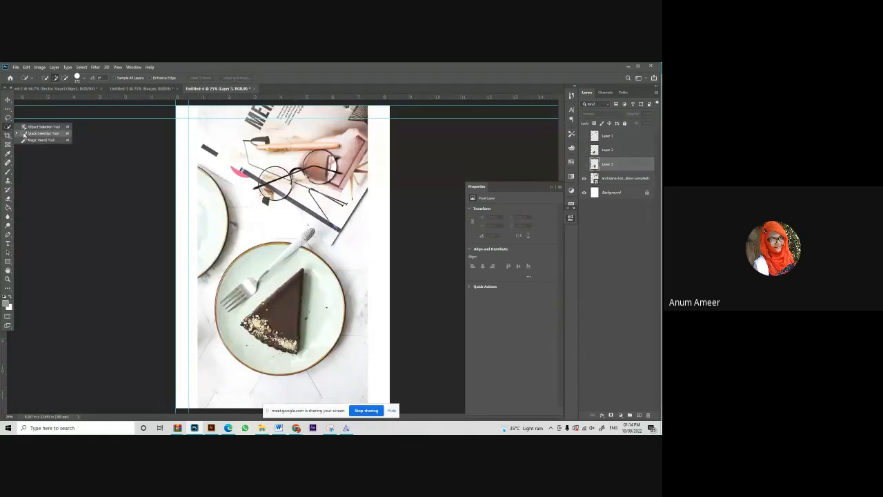
click(26, 140)
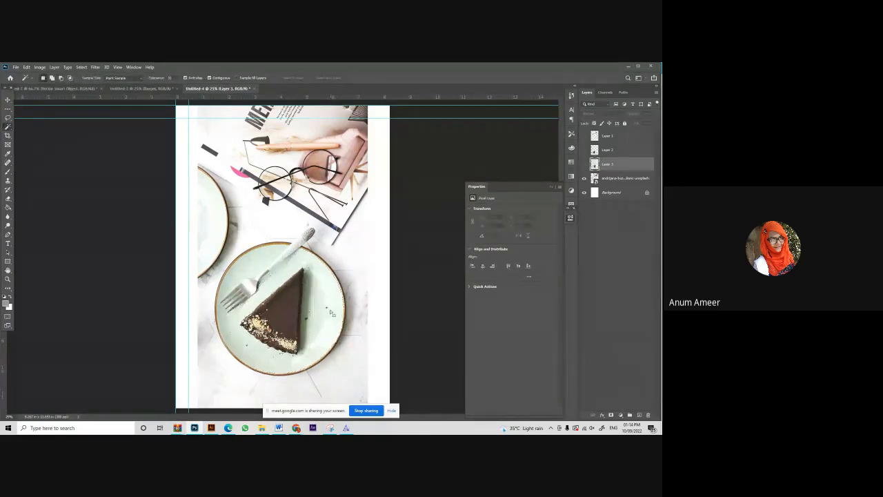
click(232, 275)
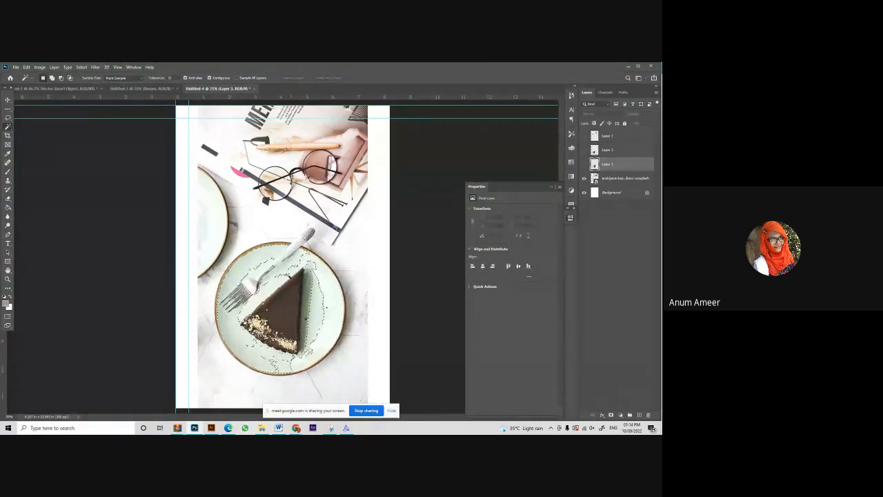
right_click(285, 291)
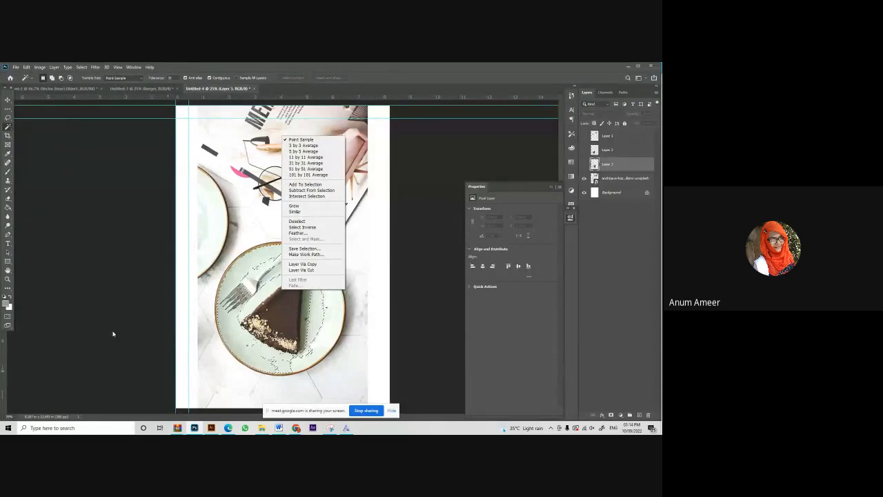
Show the Crop tool's frame around the selected plate area and return to the Move tool without cropping.
right_click(9, 128)
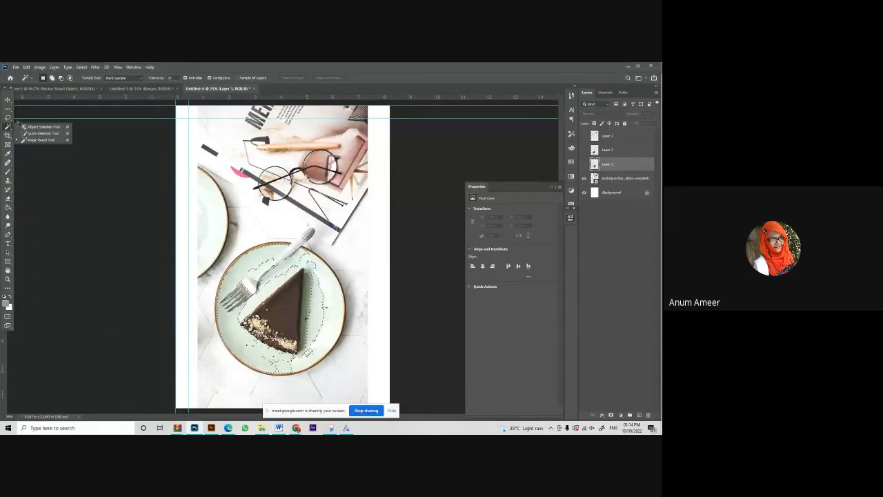
click(9, 136)
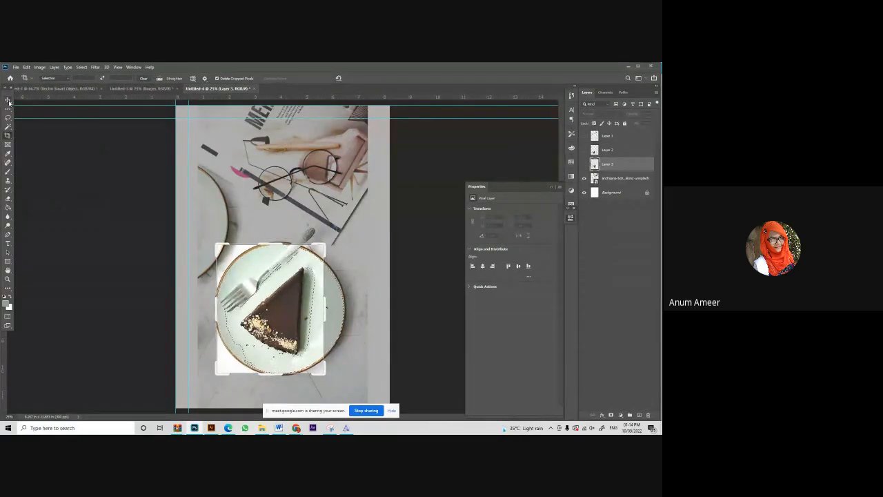
click(8, 102)
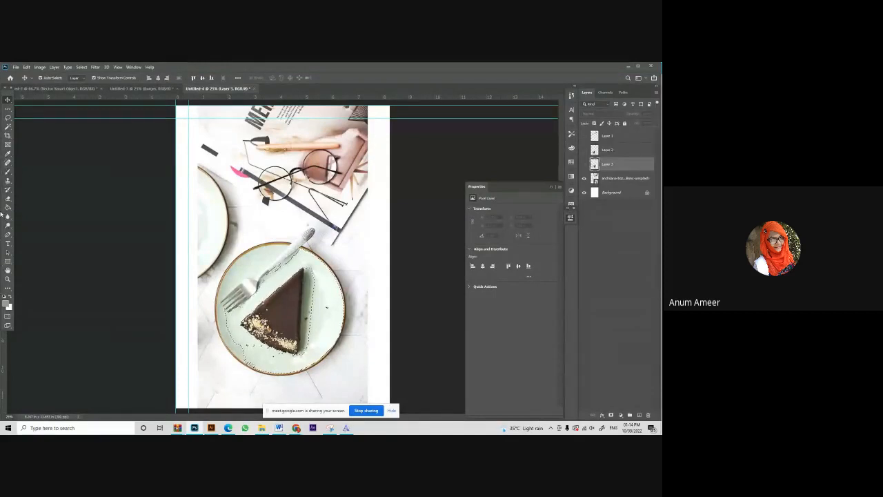
Show the Brush tool group, choosing the Pencil tool briefly and returning to the Brush tool.
right_click(7, 170)
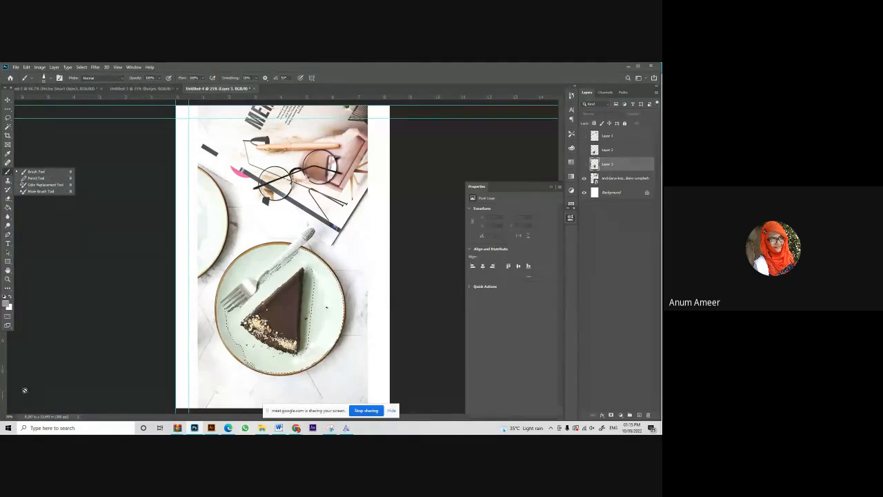
click(40, 178)
right_click(7, 174)
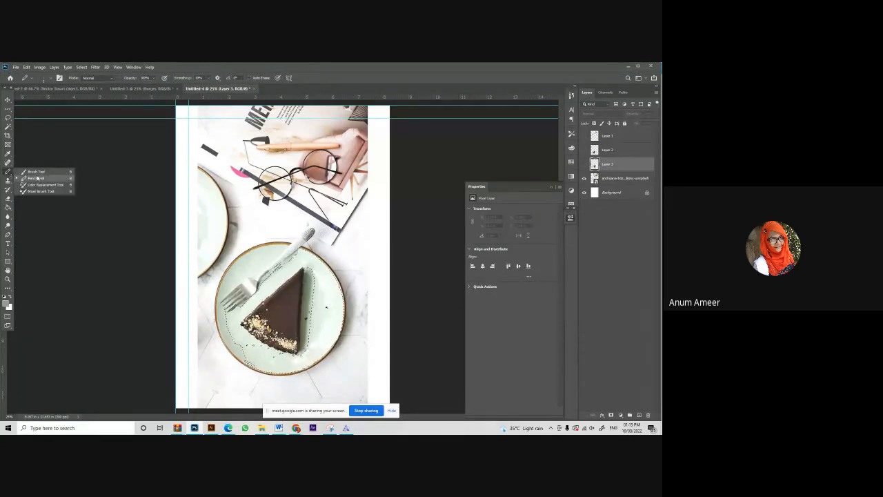
click(35, 171)
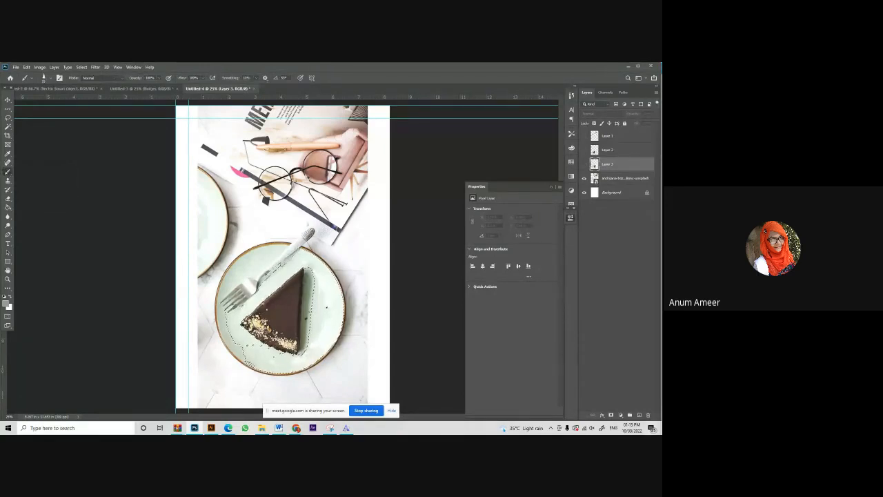
Add a new empty layer with the selection cleared, and greatly enlarge the Sketch brush.
click(637, 414)
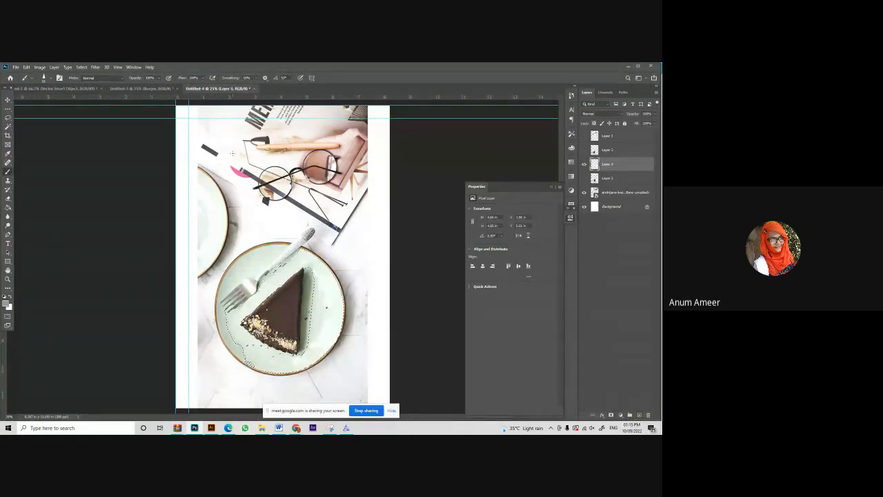
key(ctrl+d)
click(48, 78)
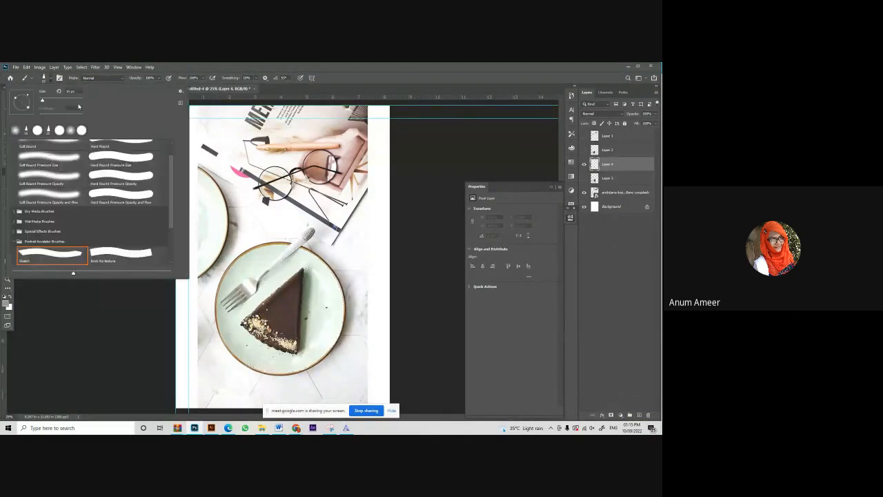
click(77, 101)
Paint broad grey brush strokes across the photo on the new layer and undo them.
mouse_move(242, 237)
mouse_down()
mouse_move(243, 291)
mouse_move(304, 276)
mouse_move(290, 373)
mouse_move(383, 331)
mouse_up()
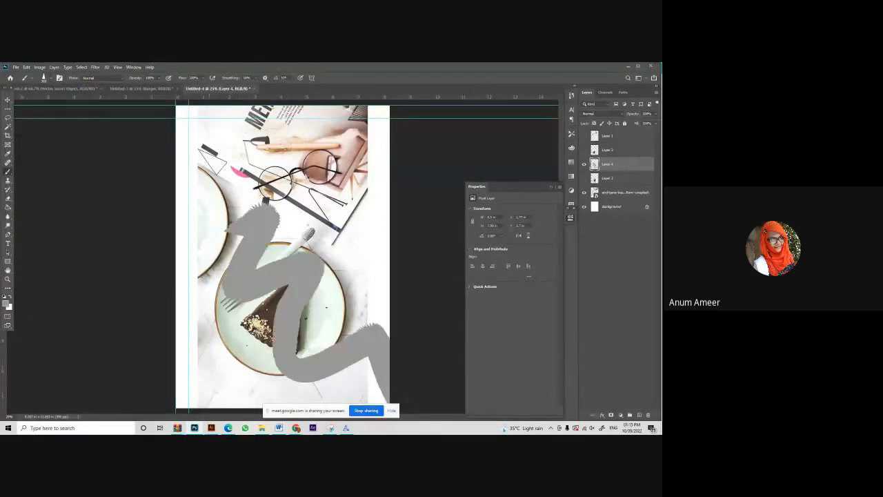
mouse_move(205, 164)
mouse_down()
mouse_move(239, 114)
mouse_move(248, 155)
mouse_move(304, 183)
mouse_up()
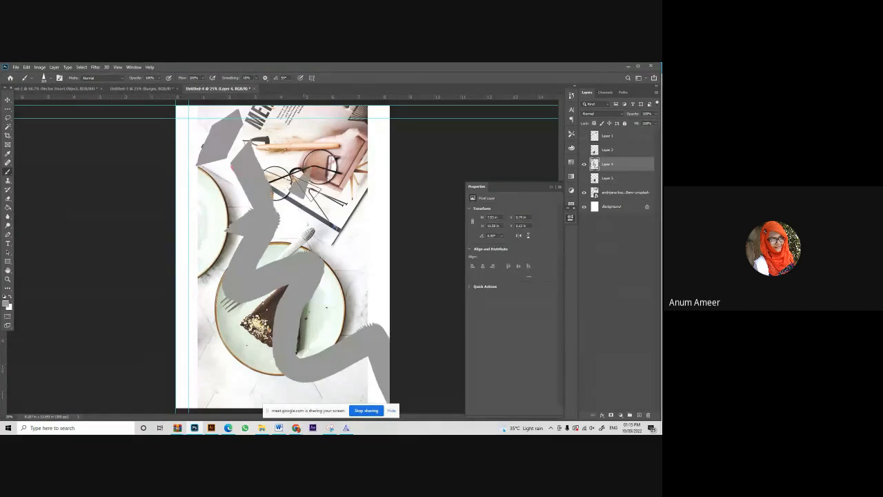
key(ctrl+z)
key(ctrl+z)
key(ctrl+z)
key(ctrl+z)
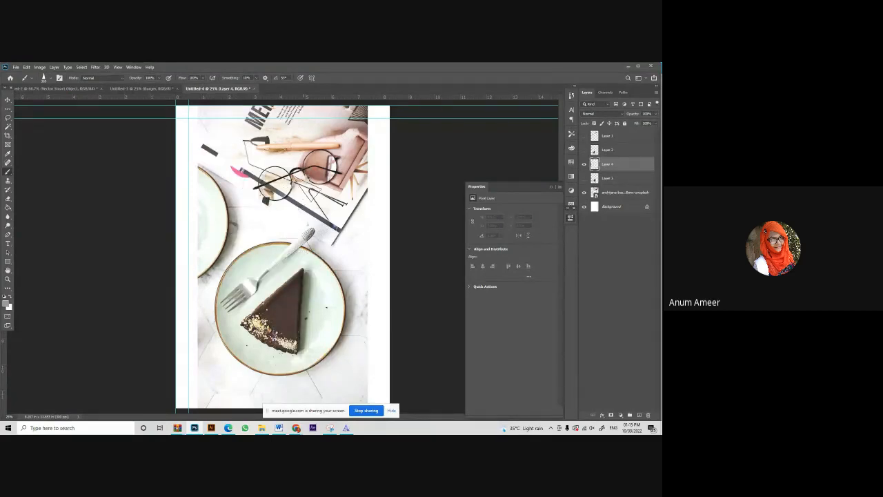
Choose the leaf-shaped brush tip in the brush settings, enlarge it and widen its spacing to 77%.
click(59, 78)
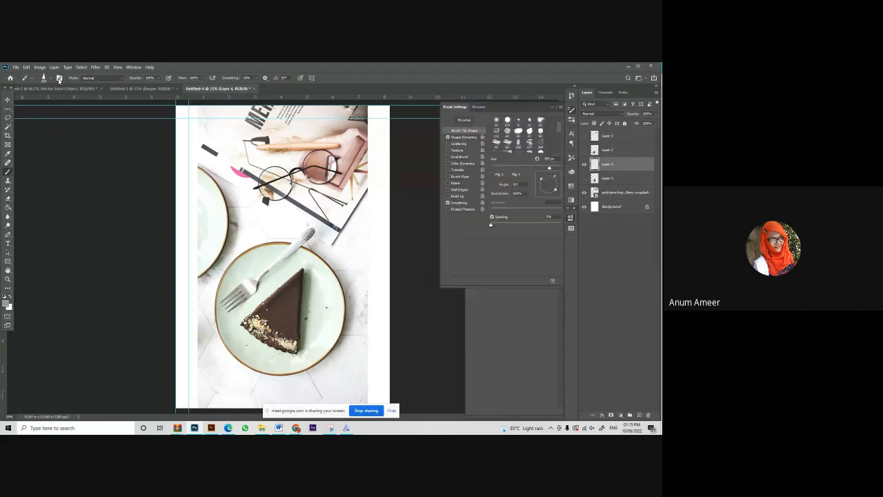
click(508, 132)
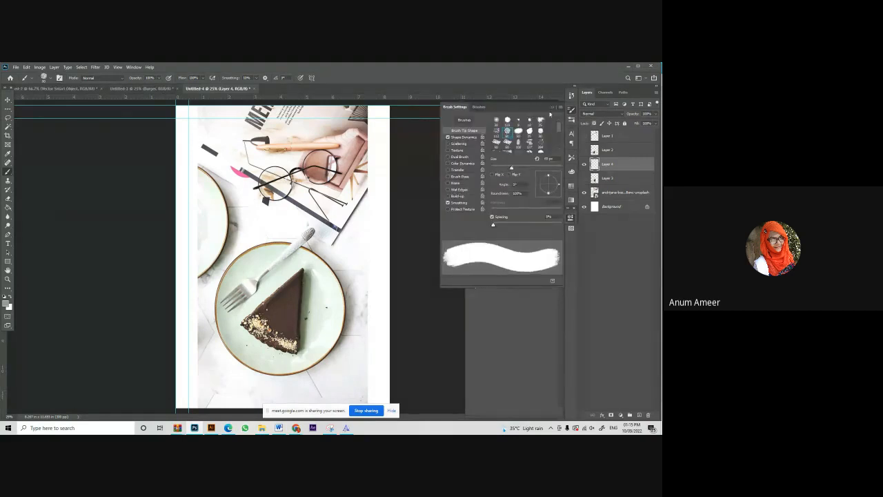
click(541, 120)
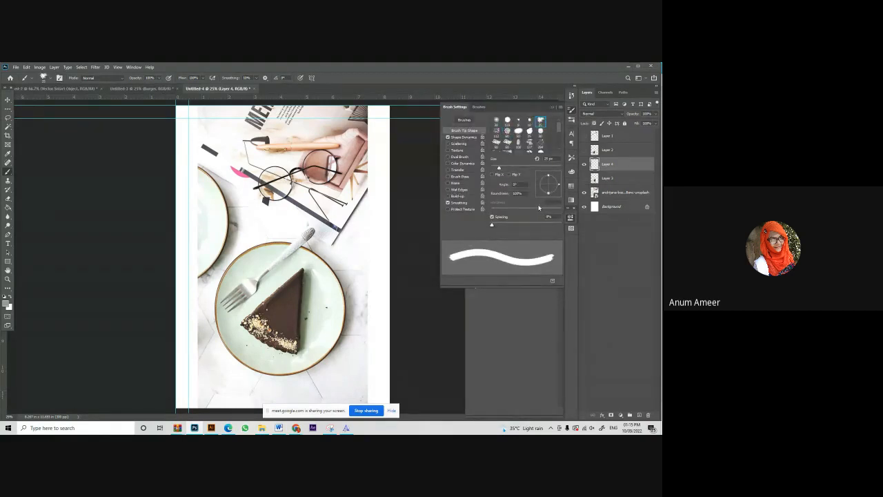
click(536, 168)
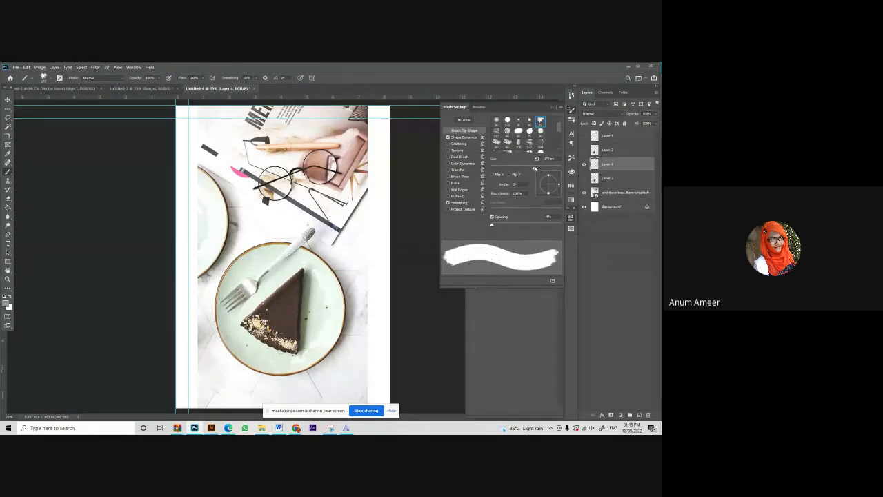
drag(496, 226, 517, 225)
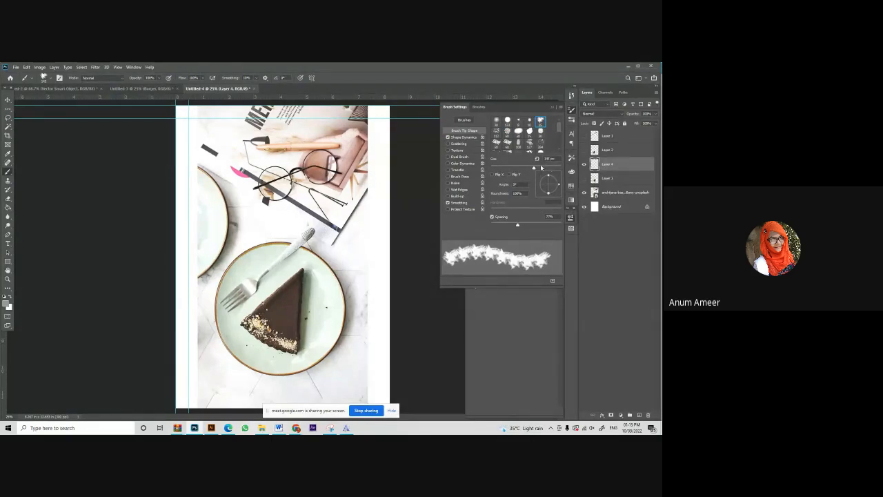
Stamp seven separate grey leaves around the glasses, pencil and fork on Layer 4.
click(285, 216)
click(259, 245)
click(236, 260)
click(233, 192)
click(276, 171)
click(302, 161)
click(308, 212)
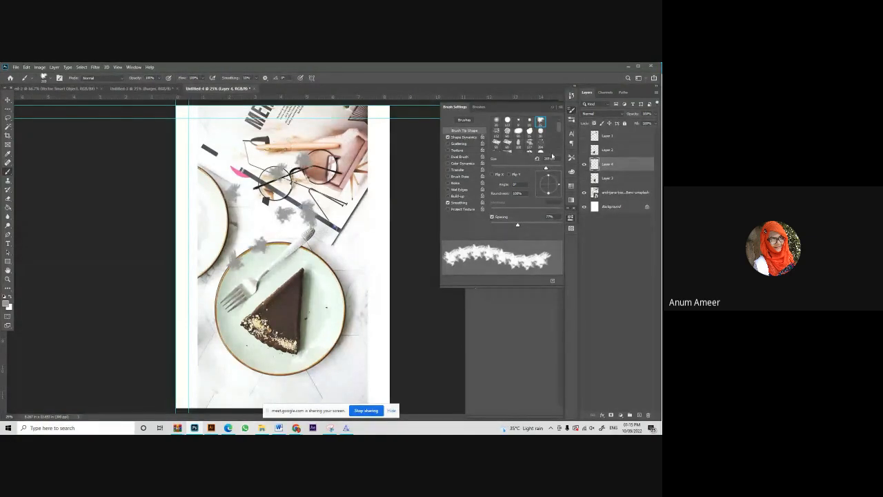
Switch the brush to the rough-edged blob tip, enlarge it and widen its spacing to 57%.
click(531, 131)
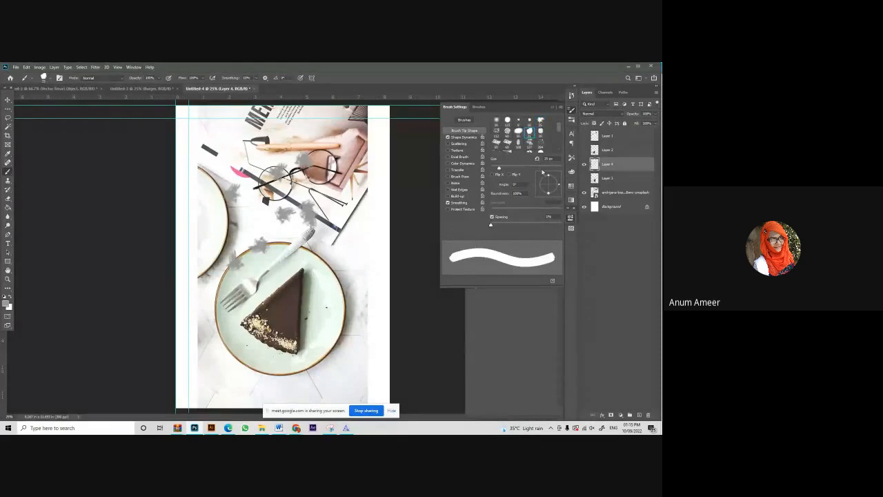
click(542, 167)
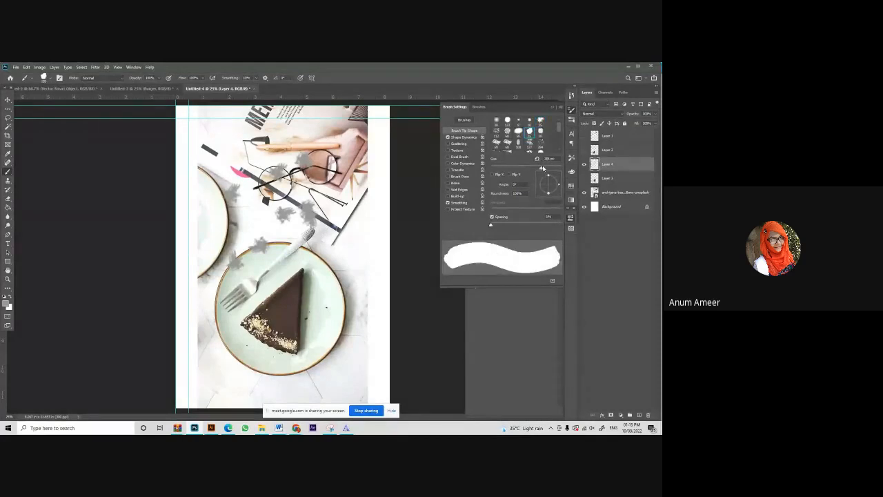
click(511, 225)
Paint a grey zigzag stroke down the whole photo, and undo it together with the stamped leaves.
mouse_move(200, 155)
mouse_down()
mouse_move(279, 141)
mouse_move(290, 263)
mouse_move(349, 399)
mouse_up()
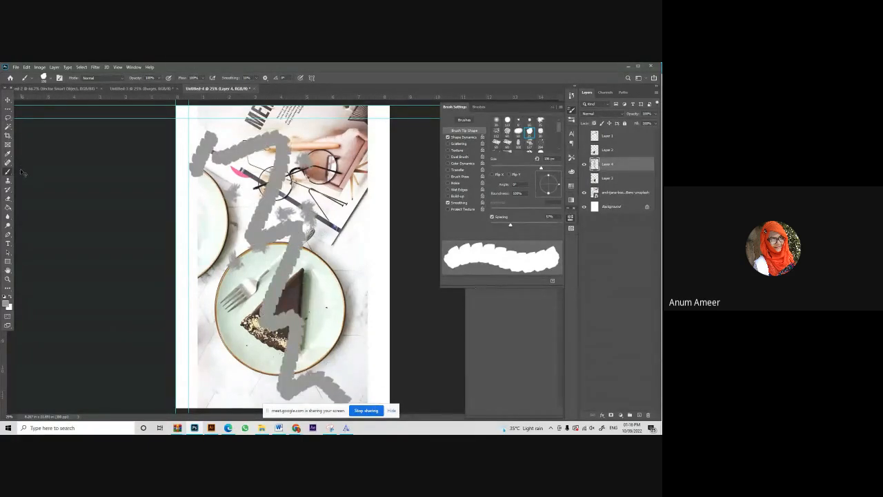
key(ctrl+z)
key(ctrl+z)
key(ctrl+z)
key(ctrl+z)
key(ctrl+z)
key(ctrl+z)
key(ctrl+z)
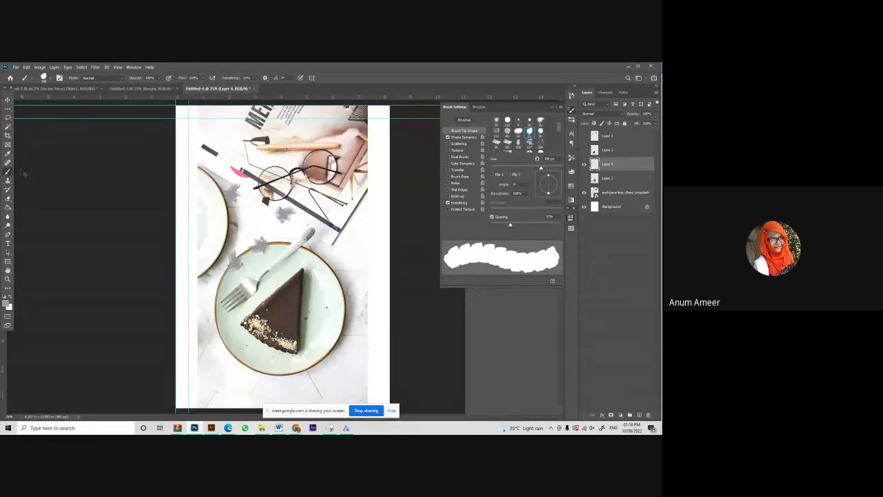
key(ctrl+z)
key(ctrl+z)
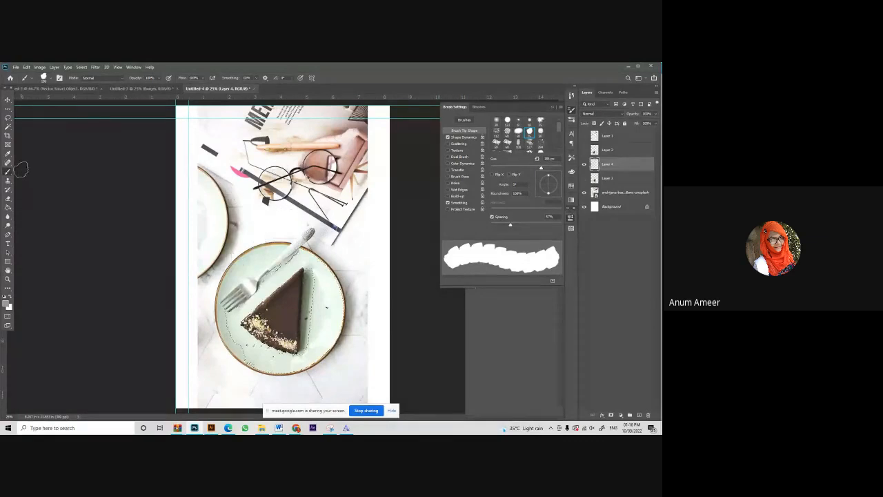
key(ctrl+z)
Take up the Clone Stamp tool, select the photo layer and sample a source area on the photo.
click(7, 182)
right_click(8, 182)
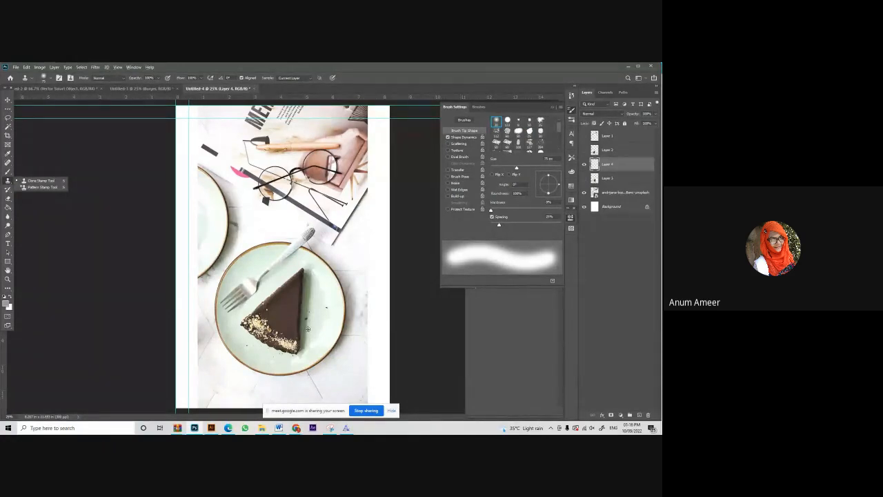
click(610, 192)
click(610, 192)
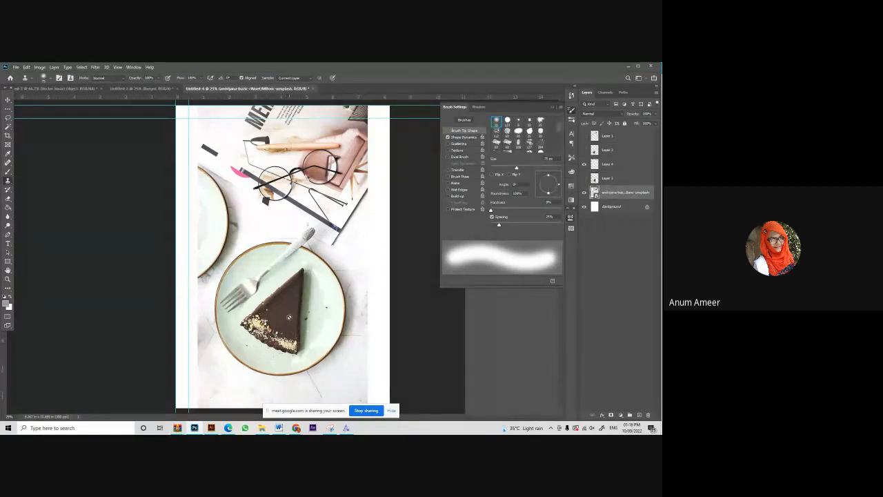
click(289, 317)
click(337, 207)
Enlarge the Clone Stamp brush to about 432 px and rasterize the photo's smart object for retouching.
click(47, 78)
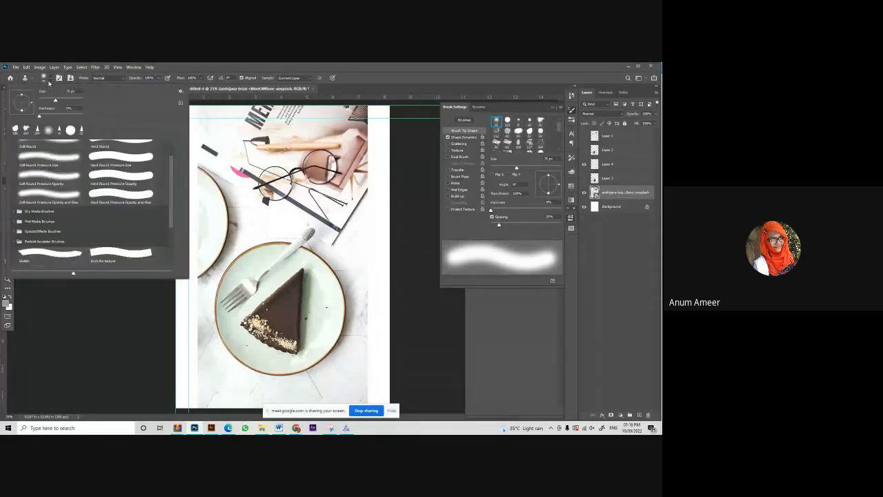
click(77, 101)
click(344, 347)
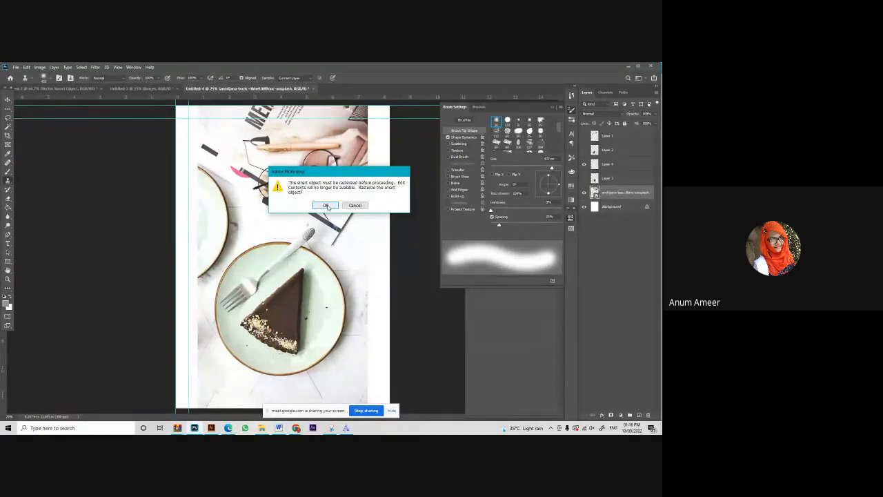
click(325, 206)
Clone the photo's content diagonally across itself, undo the cloning, and show the stamp tool group, keeping Clone Stamp.
mouse_move(329, 381)
mouse_down()
mouse_move(348, 310)
mouse_move(292, 400)
mouse_move(347, 407)
mouse_move(296, 373)
mouse_move(342, 335)
mouse_move(331, 389)
mouse_move(314, 335)
mouse_move(341, 293)
mouse_move(227, 361)
mouse_move(325, 269)
mouse_move(119, 343)
mouse_move(337, 211)
mouse_move(325, 165)
mouse_move(207, 190)
mouse_up()
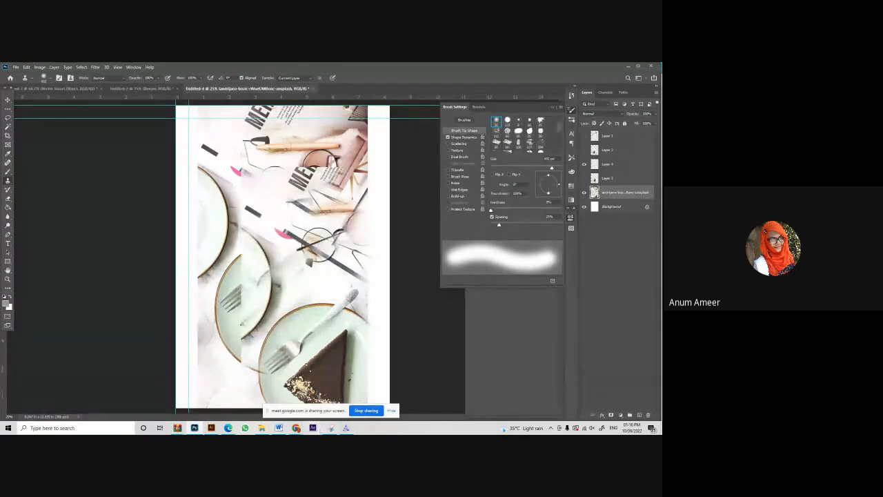
key(ctrl+z)
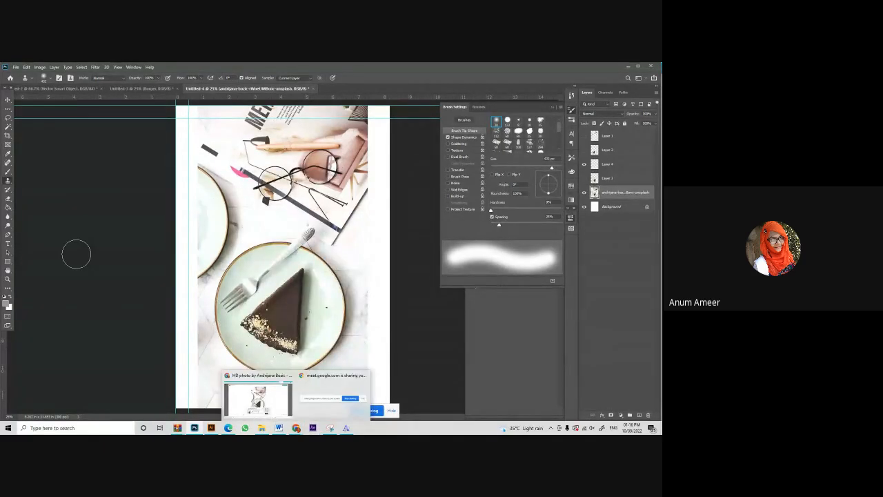
right_click(8, 181)
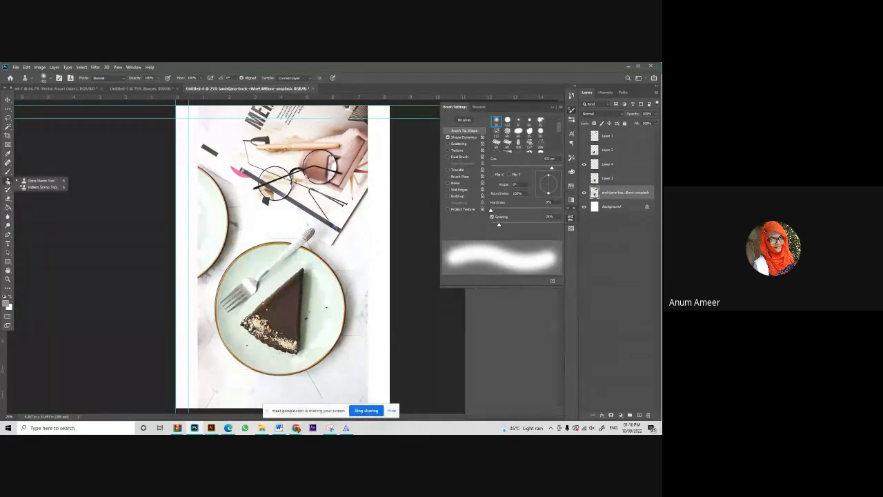
click(23, 181)
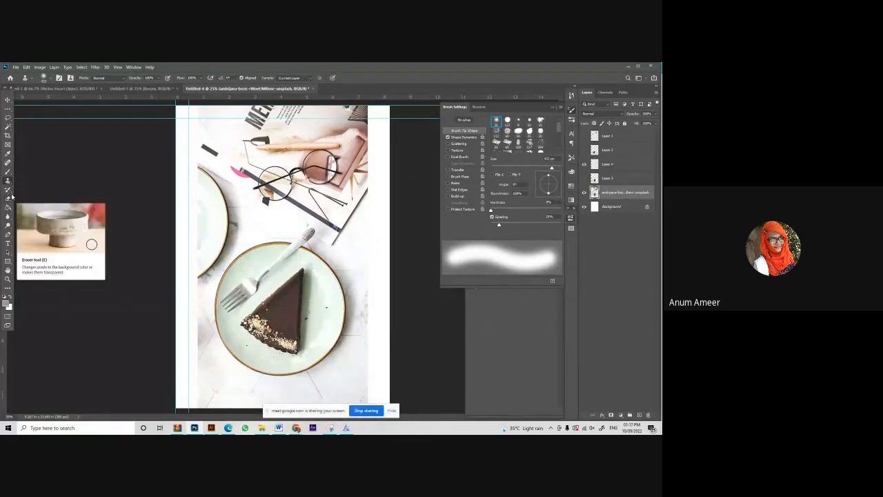
Smear the cake slice's crumb edge and the plate's lower rim outward with the Smudge tool.
click(11, 218)
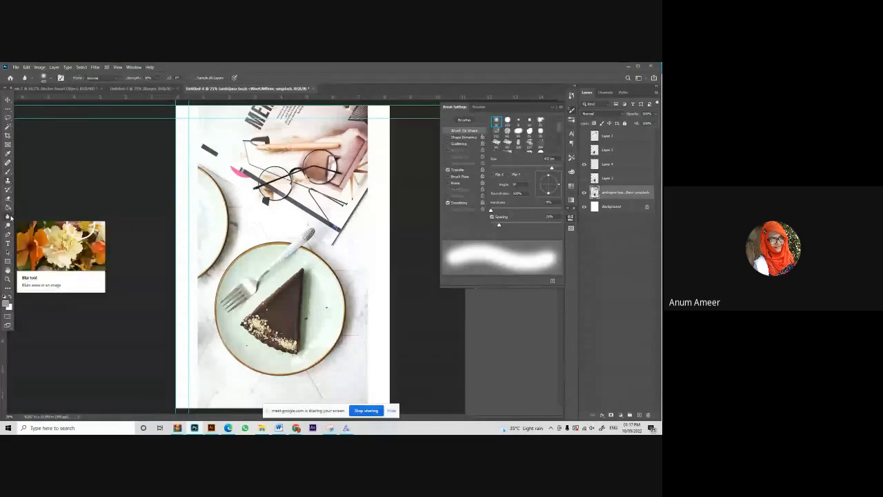
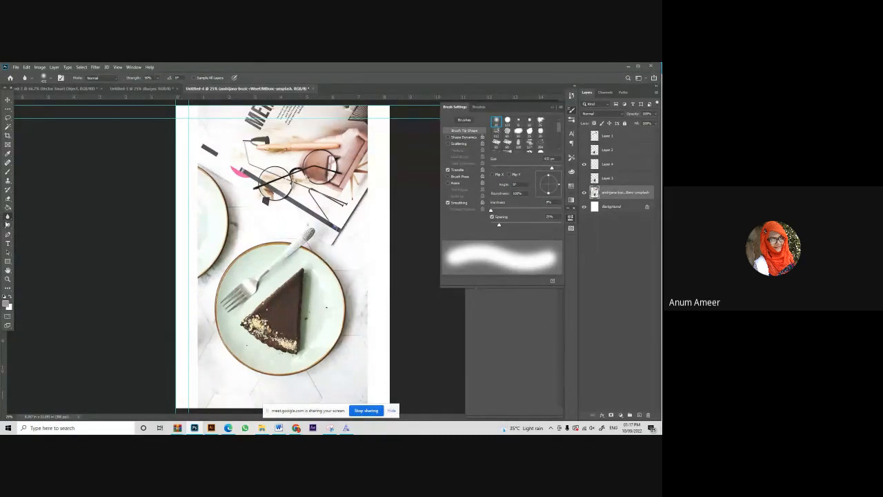
right_click(8, 218)
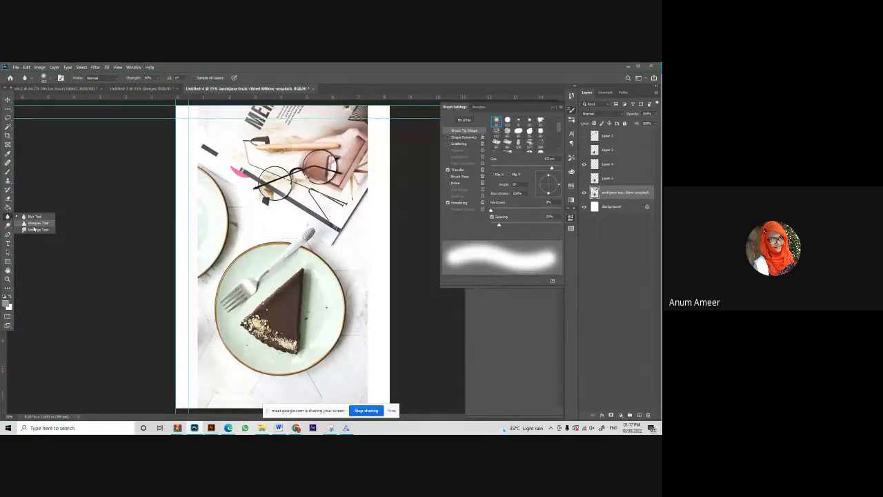
click(36, 230)
drag(248, 322, 259, 336)
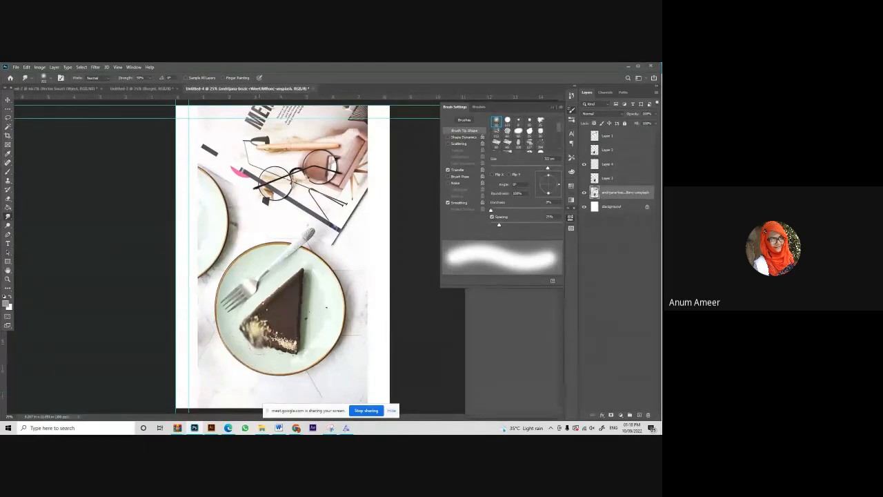
drag(254, 337, 296, 349)
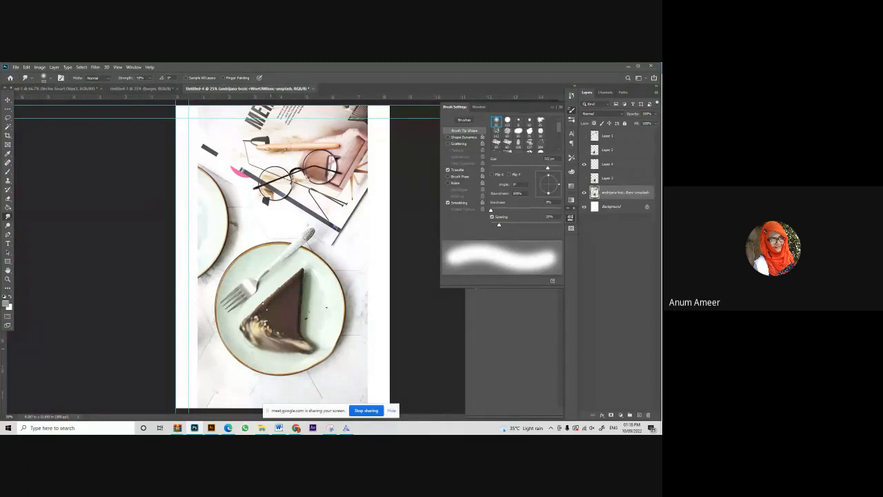
drag(304, 354, 330, 365)
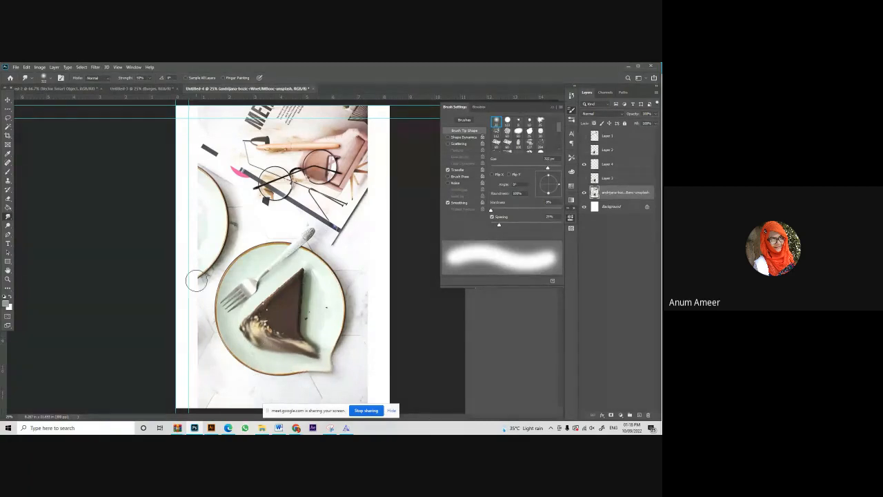
Draw a closed six-point path with the Pen tool on the white surface below the glasses.
click(8, 216)
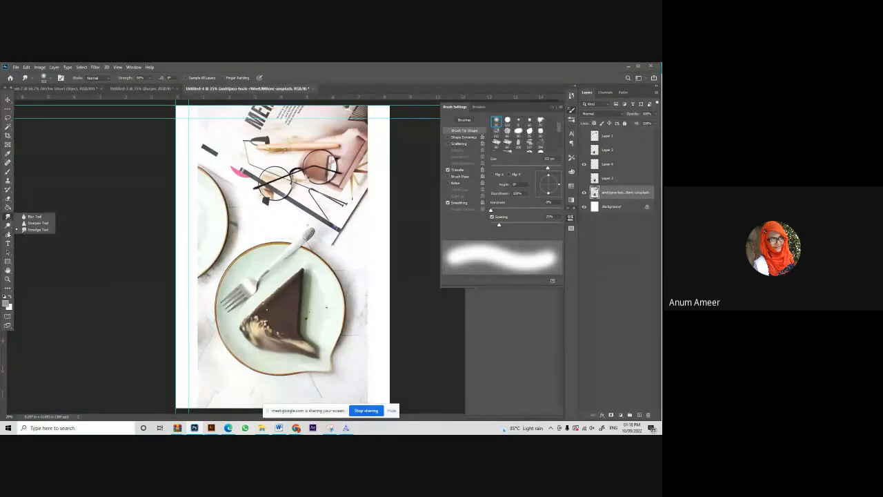
click(8, 234)
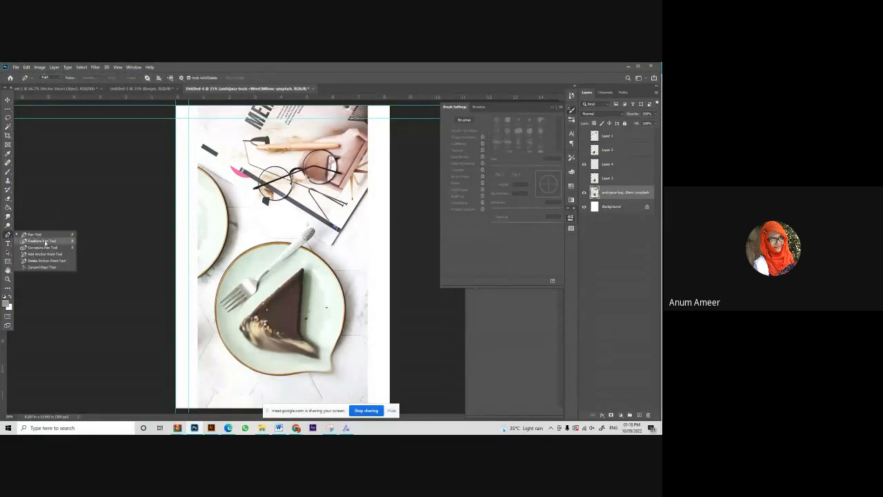
click(38, 235)
click(243, 194)
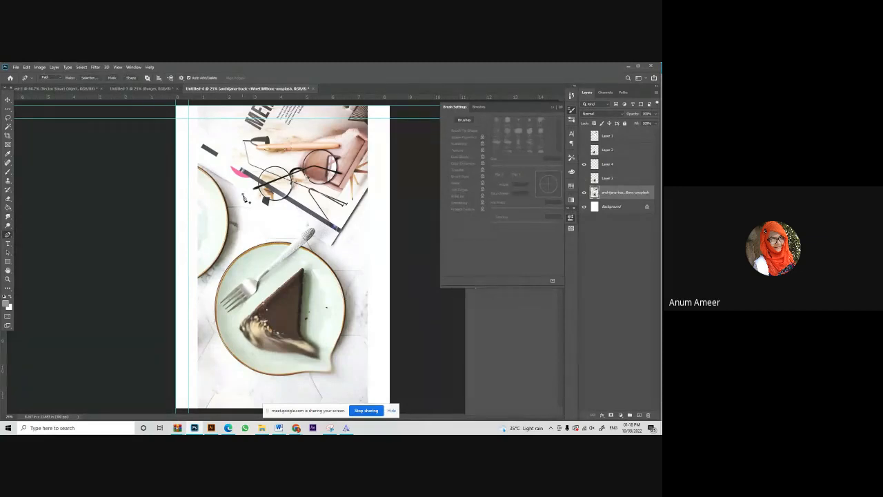
click(257, 204)
click(269, 217)
click(265, 231)
click(252, 233)
click(240, 208)
click(241, 193)
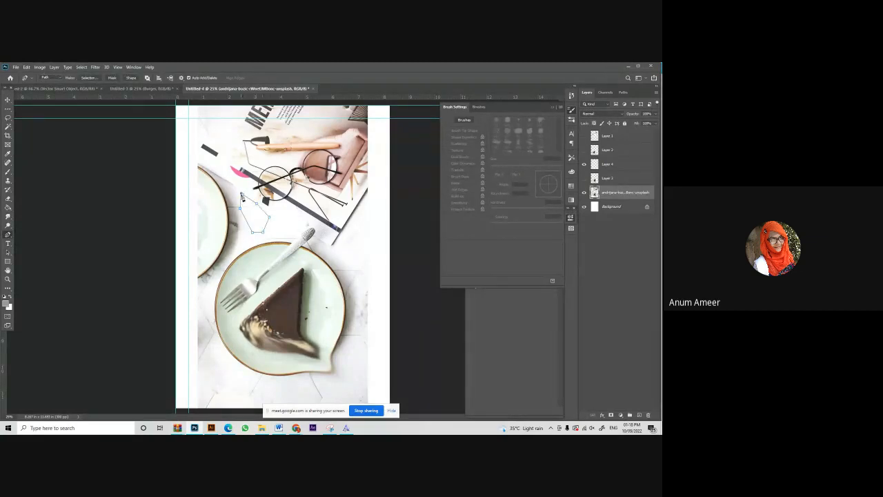
Set the Pen tool to Shape mode, draw a filled grey shape over the glasses and curve its side near the plate.
click(51, 79)
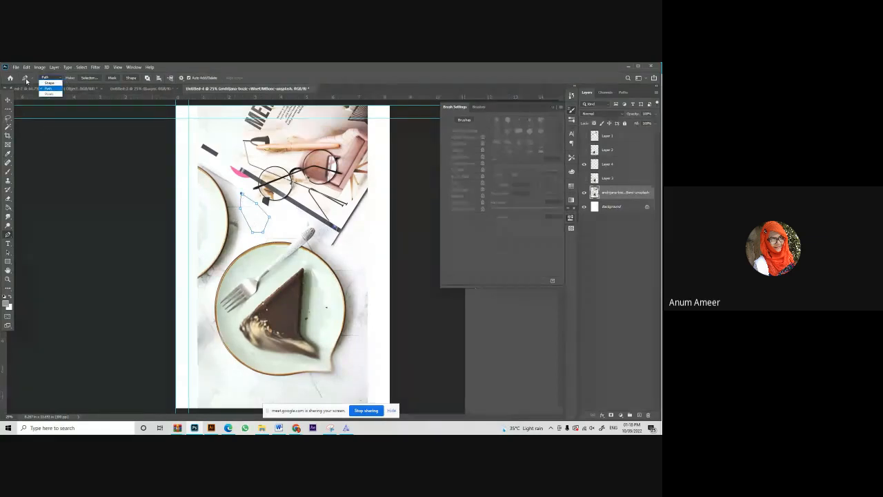
click(43, 83)
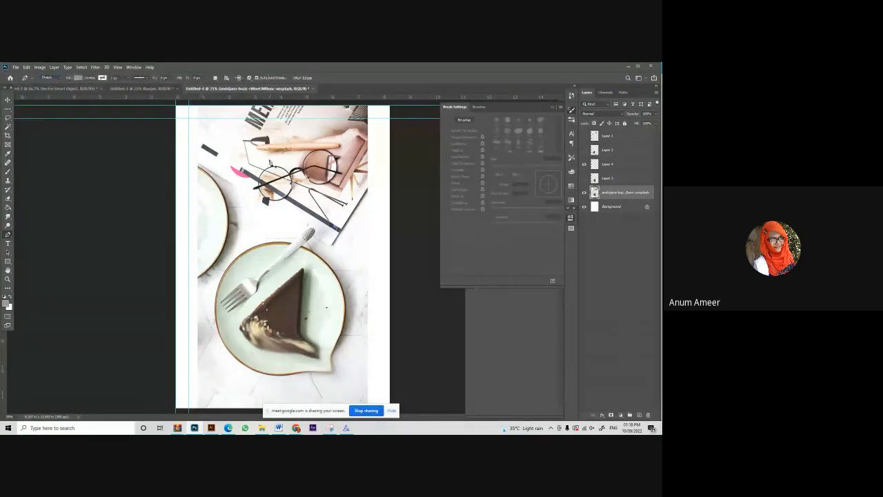
mouse_move(266, 157)
mouse_down()
mouse_move(274, 228)
mouse_move(252, 201)
mouse_move(267, 160)
mouse_up()
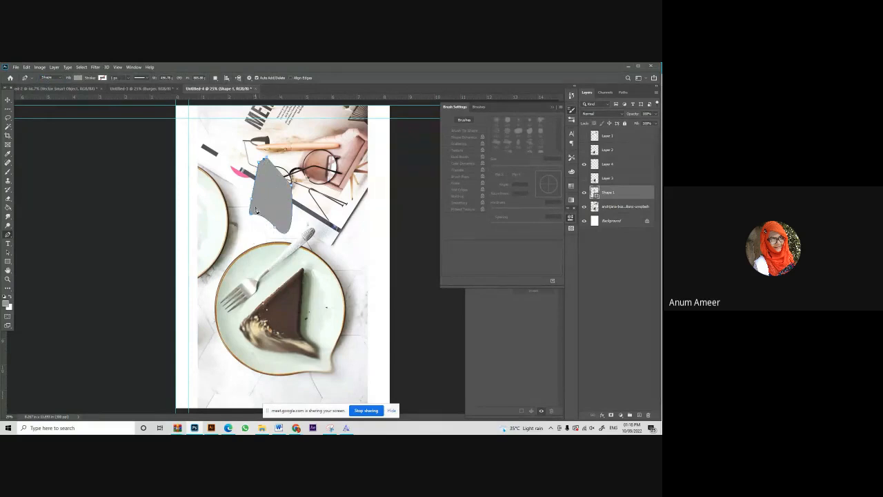
click(253, 202)
drag(253, 202, 264, 259)
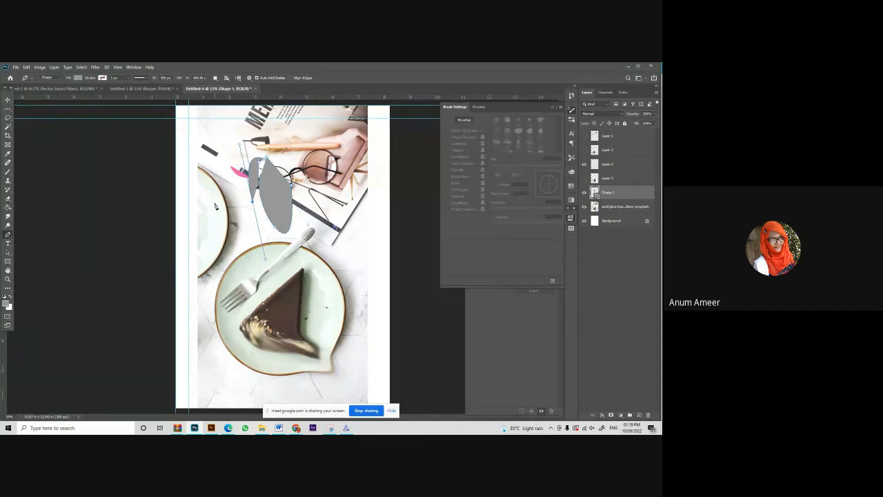
Extend the grey shape with the Curvature Pen tool, adding one point on the cake slice and another near the plate's upper rim.
click(8, 235)
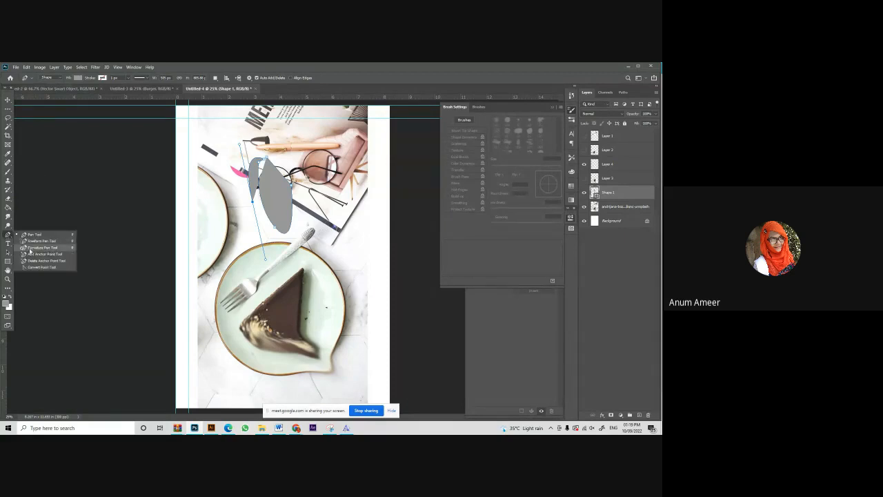
click(28, 249)
click(304, 306)
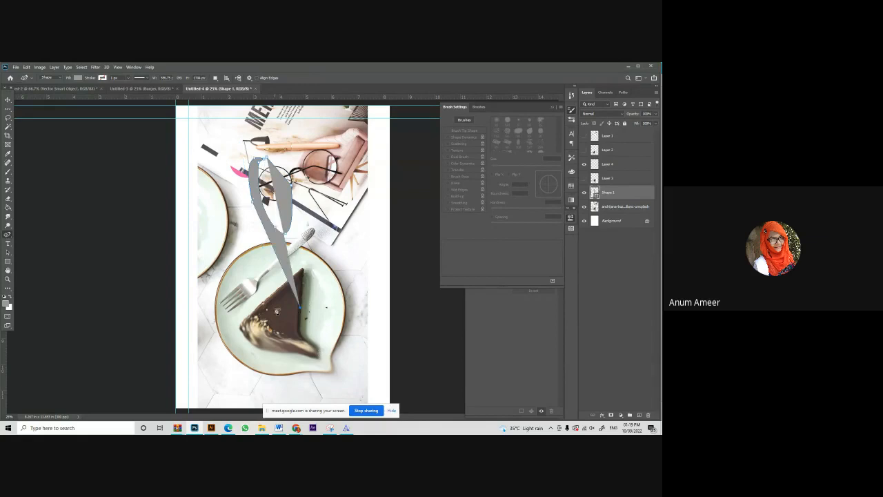
click(217, 270)
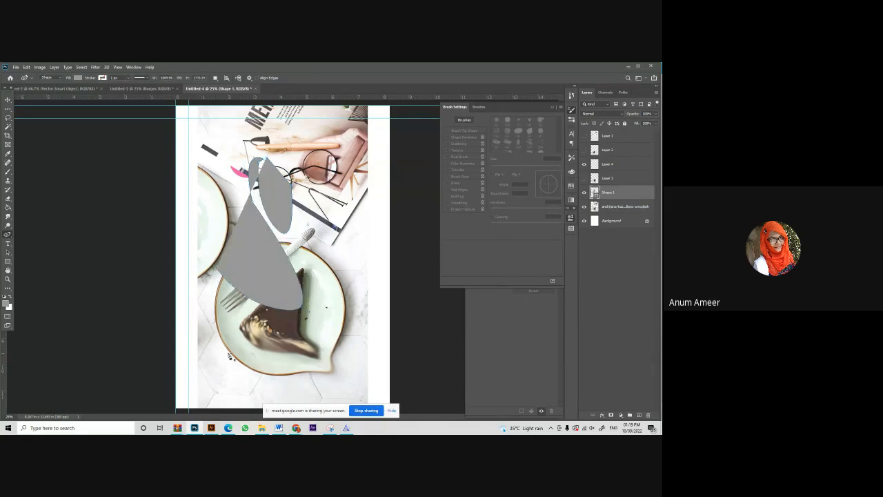
Draw a separate curved grey shape with six points over the large plate's lower rim, below the cake slice.
key(Escape)
click(285, 367)
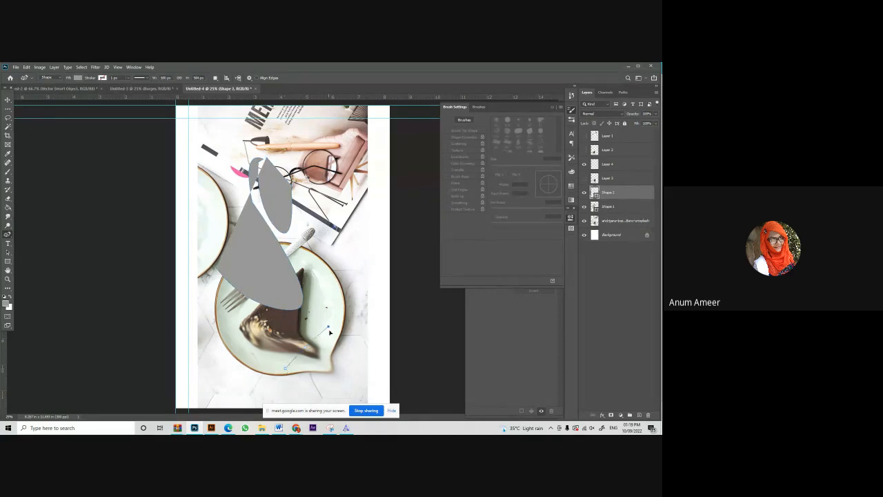
click(330, 331)
click(344, 381)
click(258, 386)
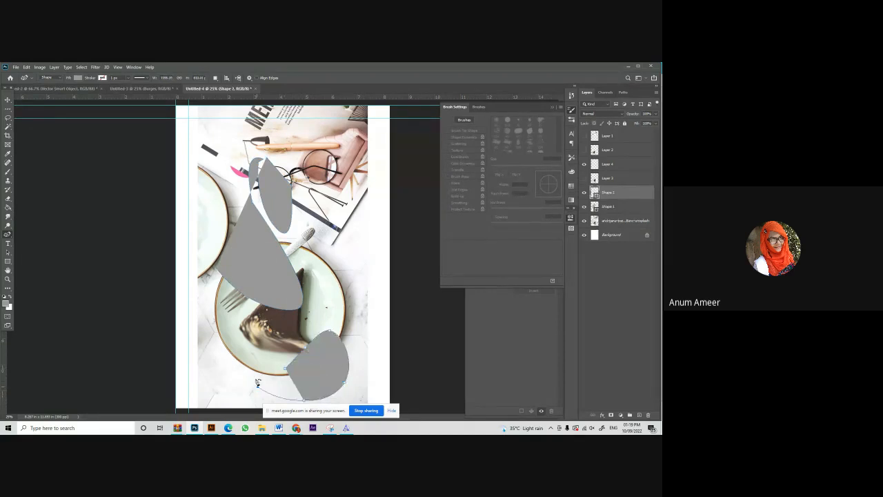
click(255, 358)
click(284, 341)
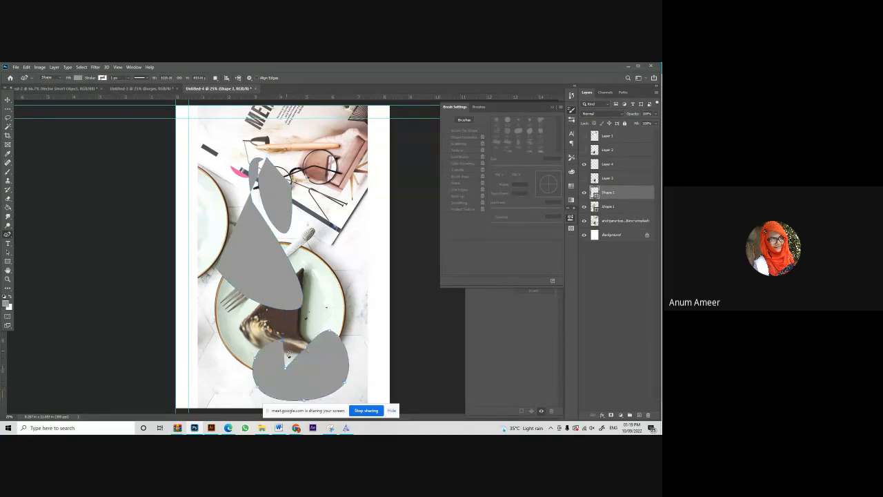
Switch to Chrome, reload the FLYER document and check the Flyer row's link in the Designing Material sheet against it.
mouse_move(257, 424)
click(296, 428)
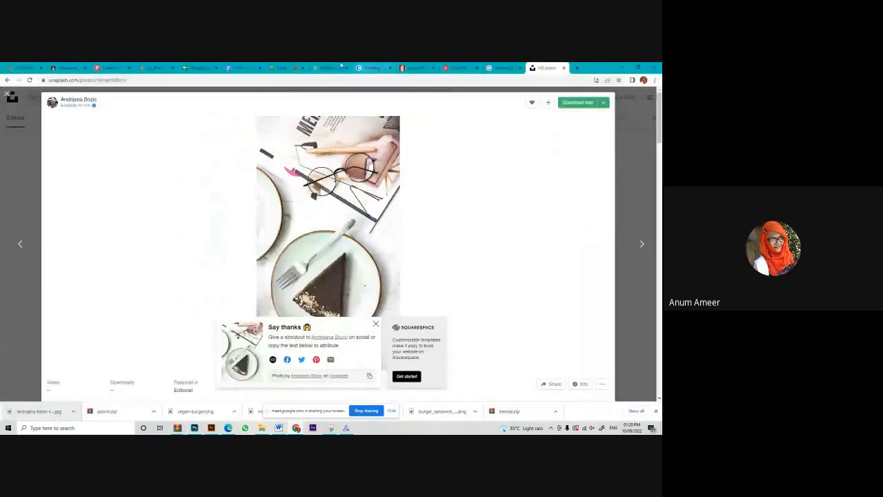
click(239, 67)
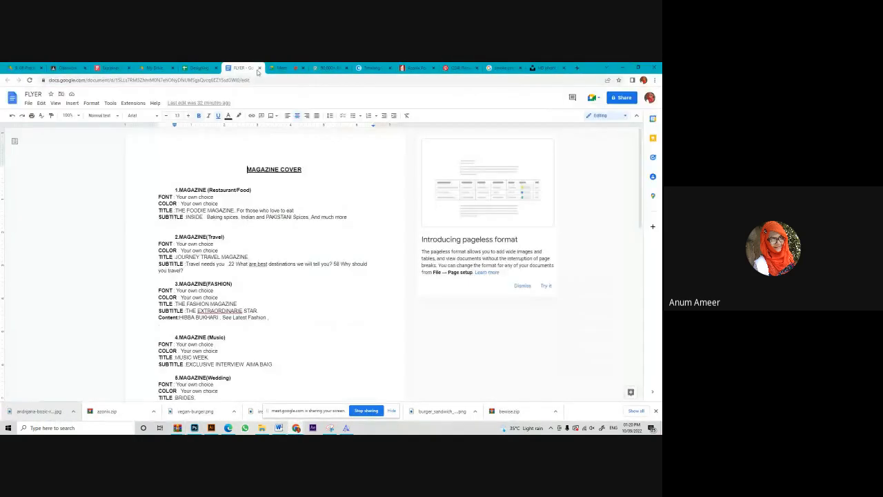
click(29, 80)
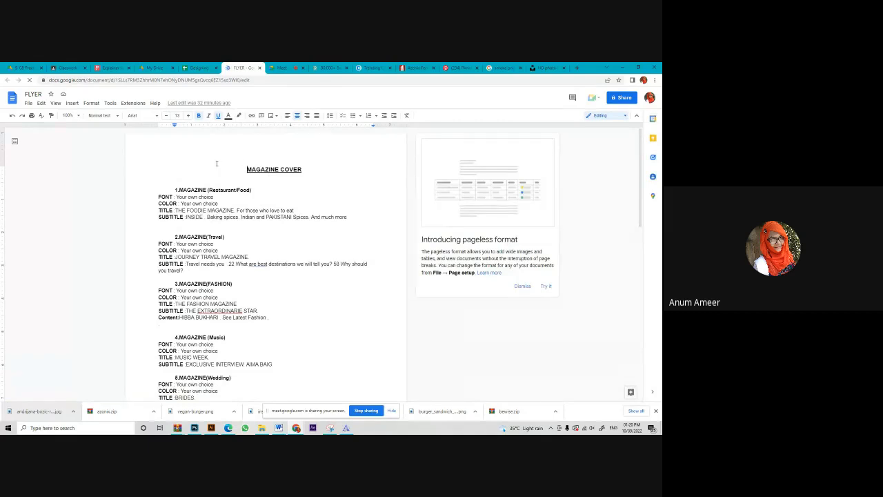
key(ctrl+shift+Tab)
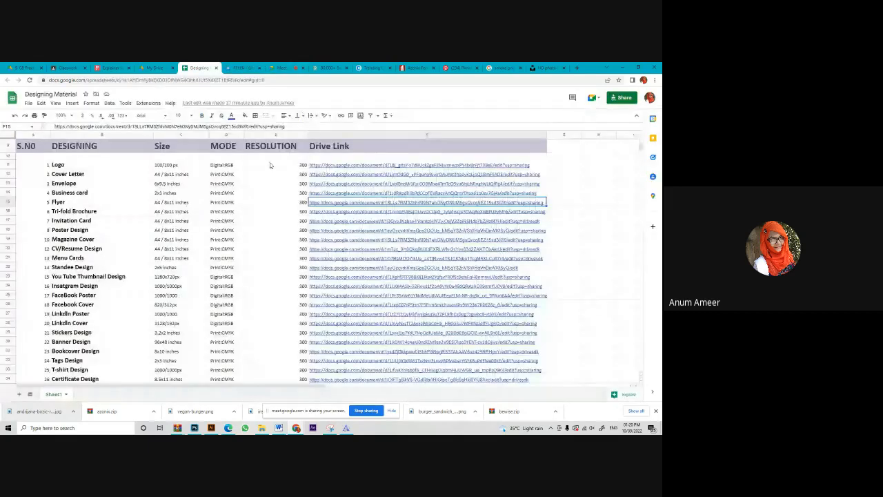
mouse_move(347, 205)
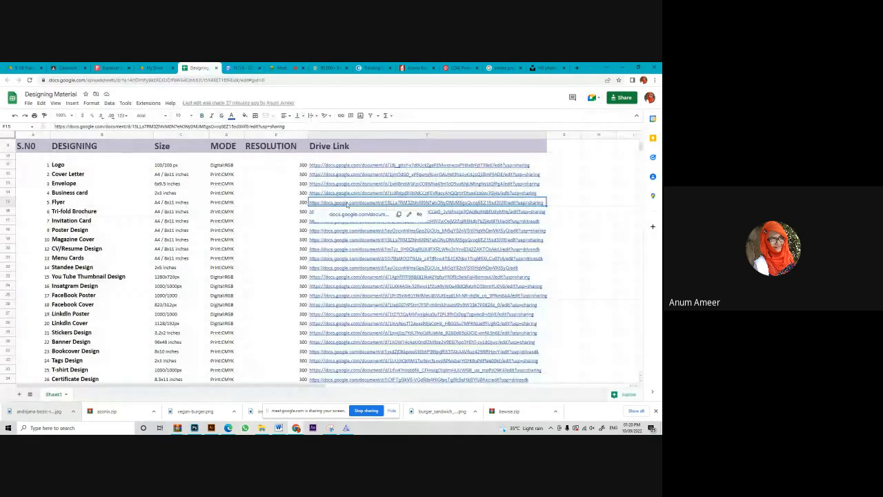
click(249, 65)
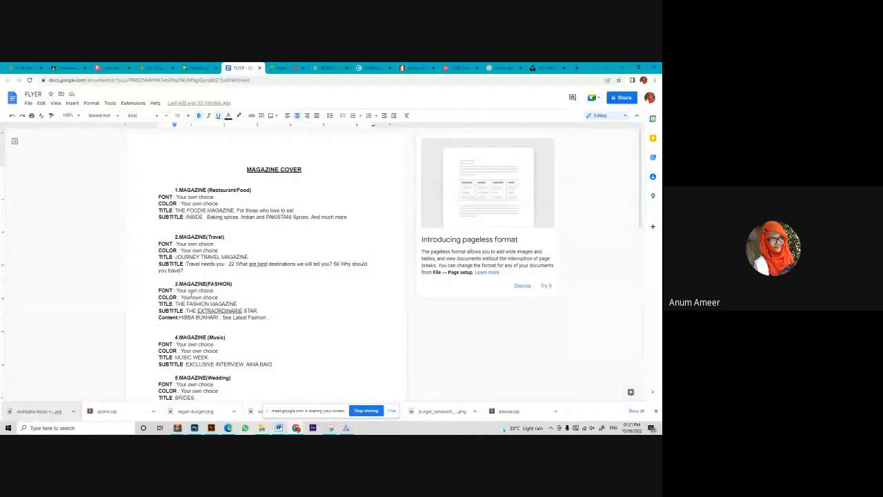
Read through the magazine cover briefs in the FLYER document down to the Bakery entry and return to its beginning.
scroll(269, 212, down, 7)
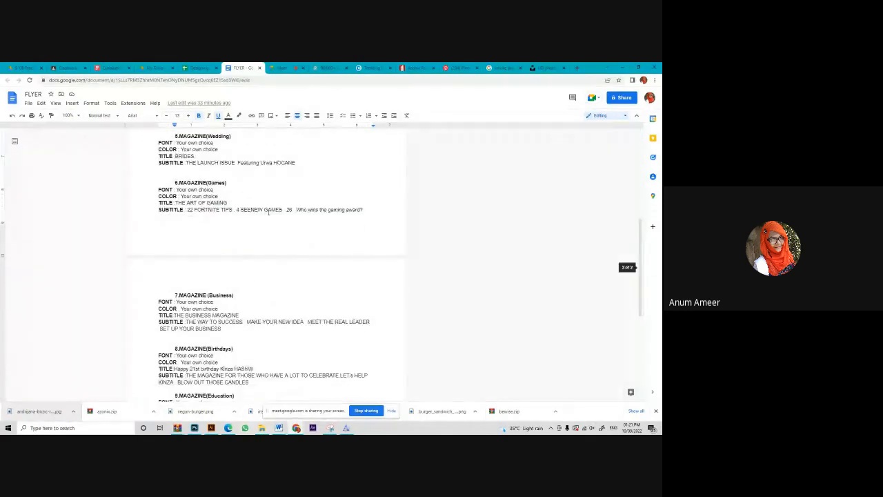
scroll(251, 309, down, 3)
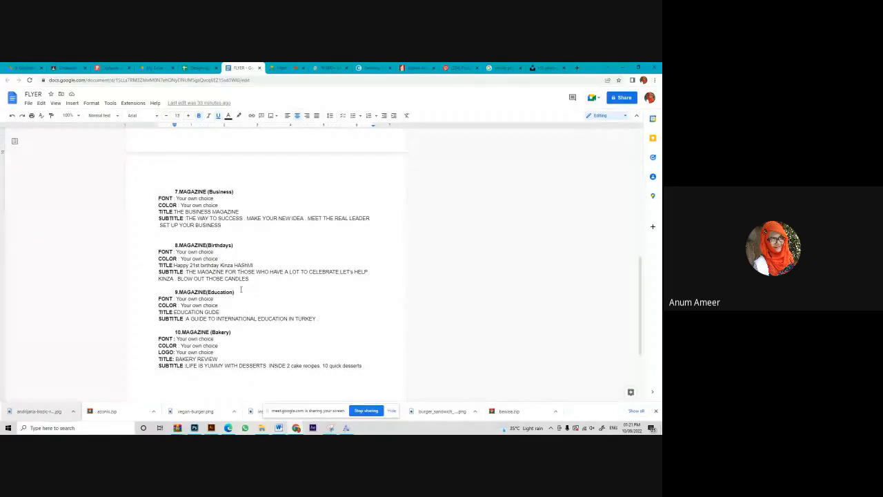
scroll(241, 289, down, 3)
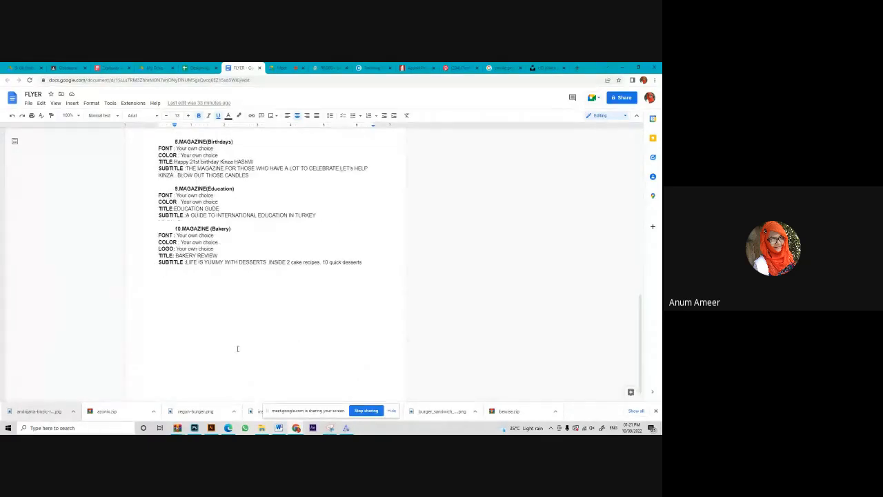
scroll(237, 348, up, 2)
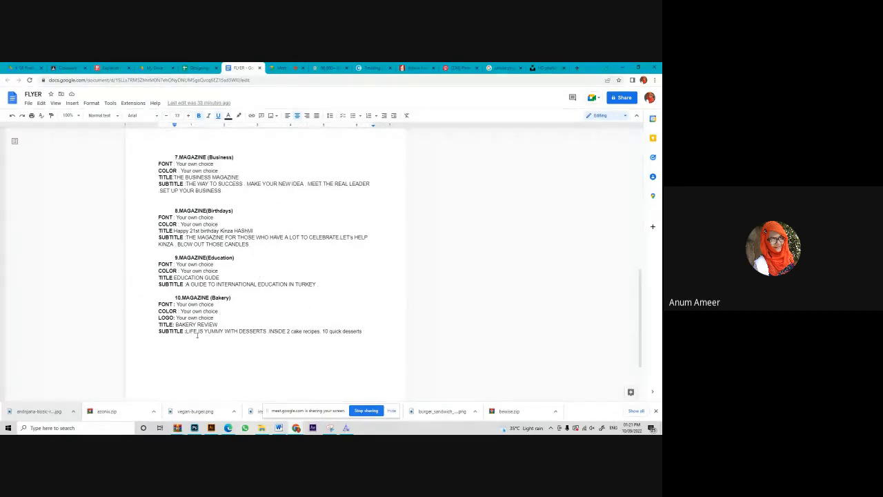
scroll(154, 316, up, 5)
scroll(258, 325, up, 6)
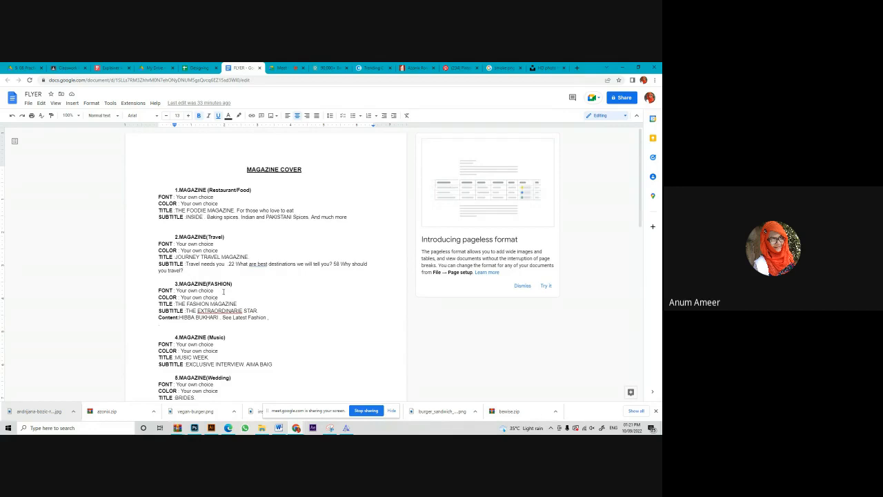
Search Pinterest for "travel flyers".
click(459, 68)
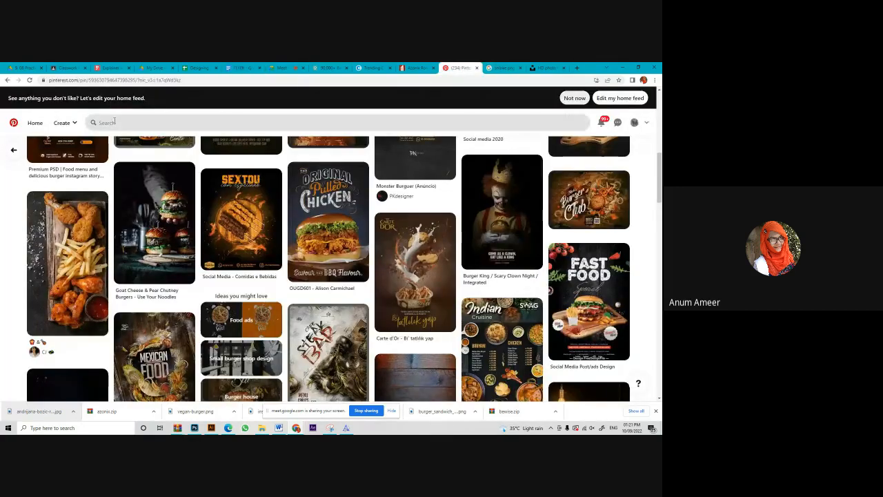
click(114, 122)
text(tra)
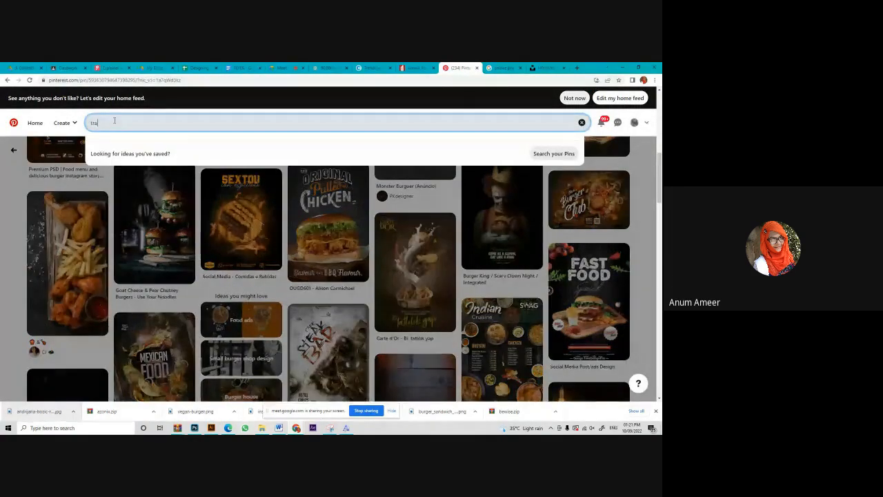
text(vel flyers)
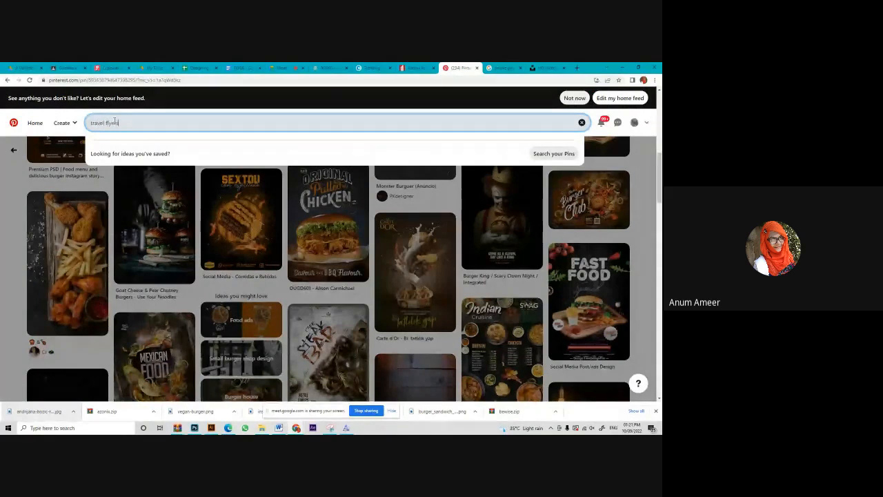
key(Return)
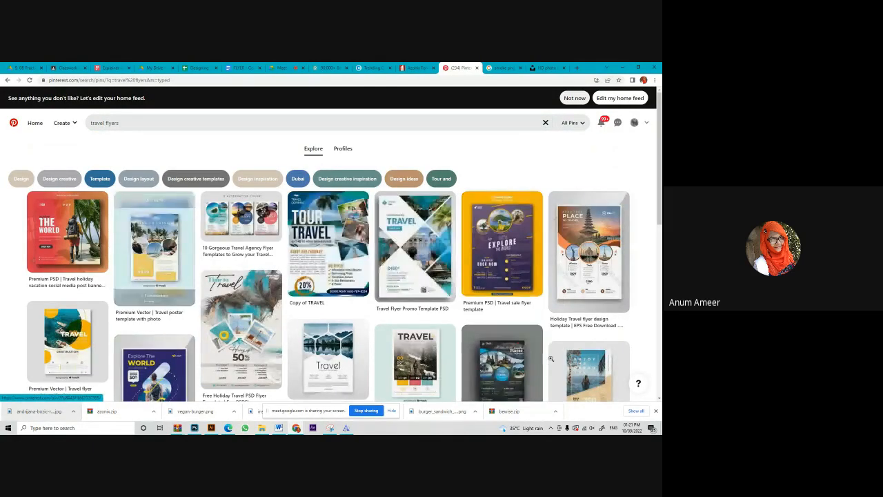
Browse the travel flyer results and open the Freepik travel flyer template with the diagonal photo layout.
scroll(547, 364, down, 3)
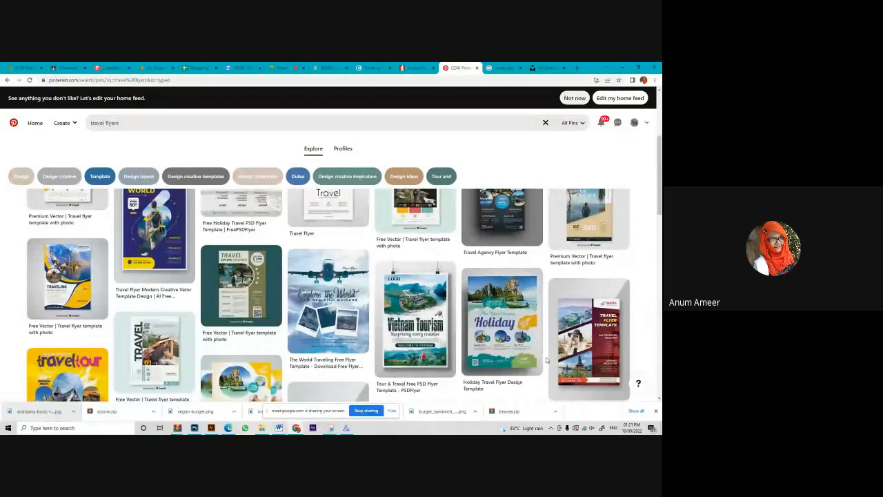
mouse_move(325, 342)
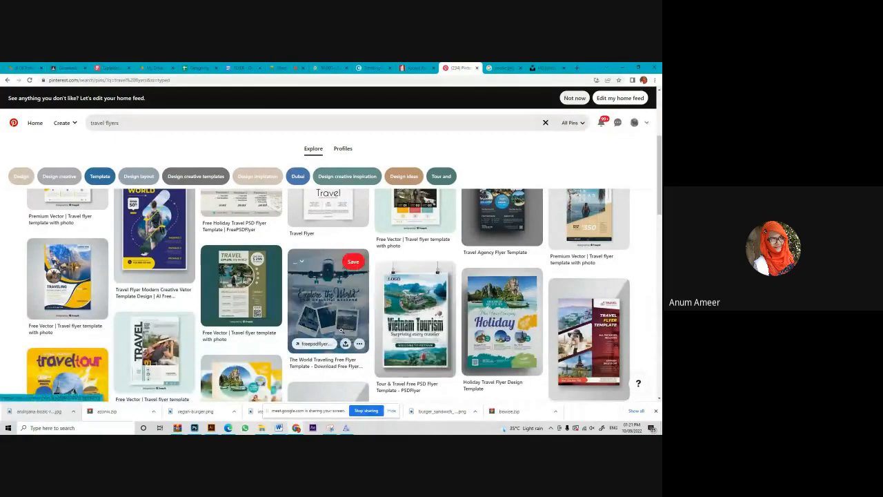
scroll(414, 318, down, 2)
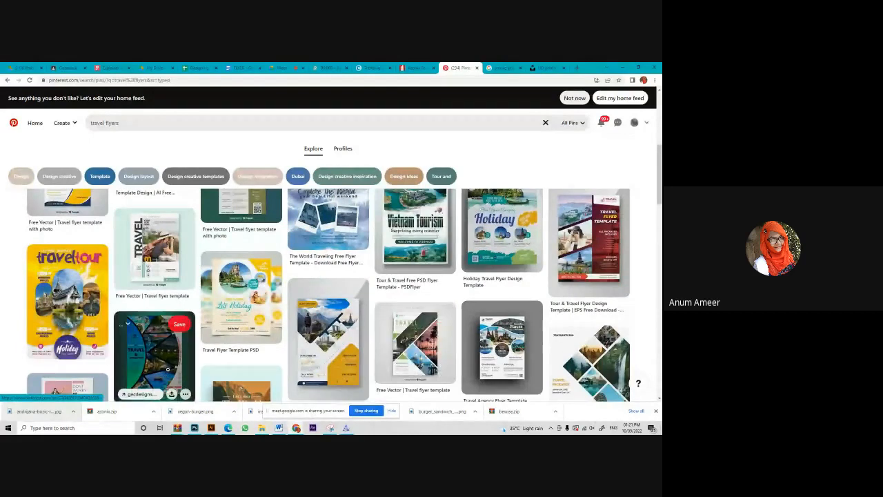
click(427, 331)
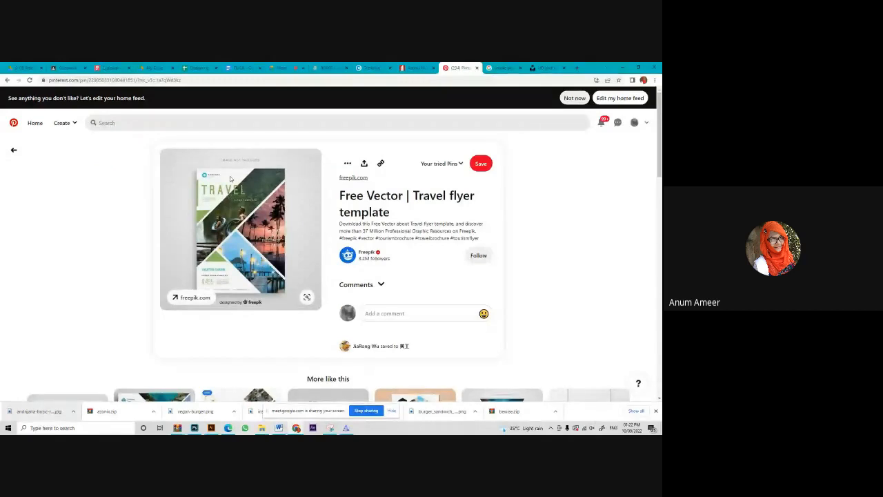
Open the Sans serif category from DaFont's home page and look through the listed fonts.
click(422, 66)
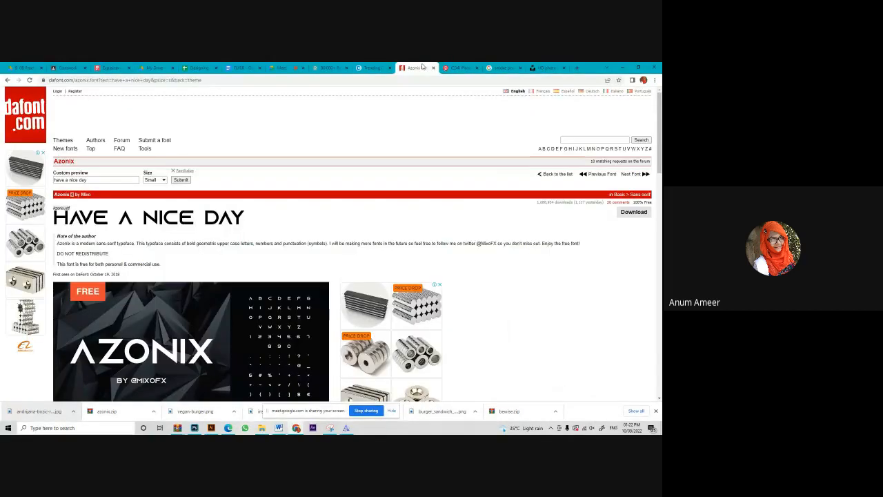
click(12, 91)
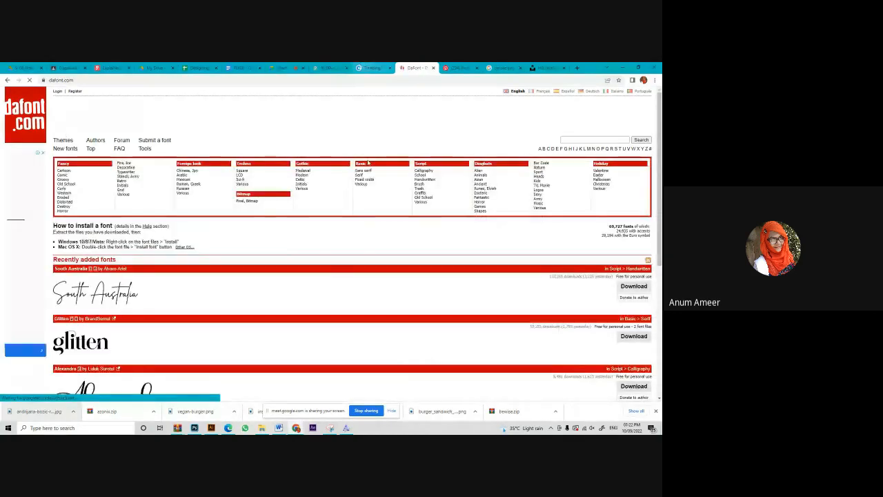
click(364, 171)
scroll(165, 321, down, 5)
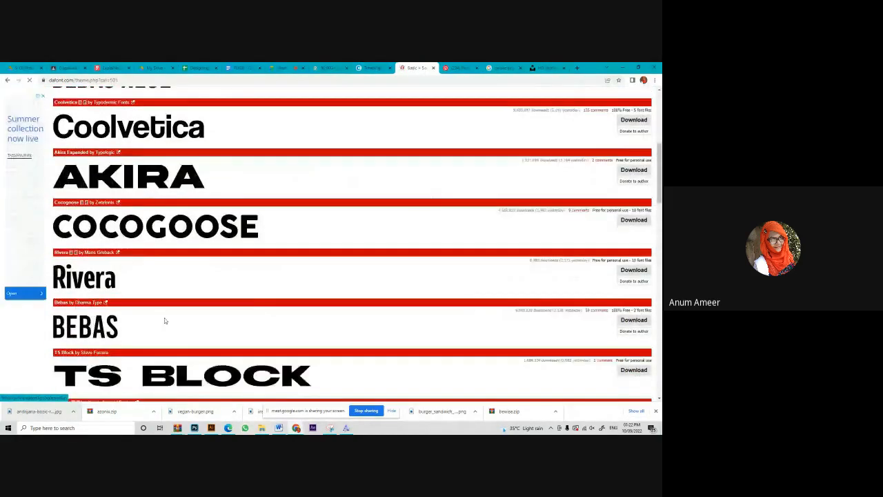
scroll(165, 321, down, 3)
scroll(152, 319, up, 2)
scroll(138, 318, down, 5)
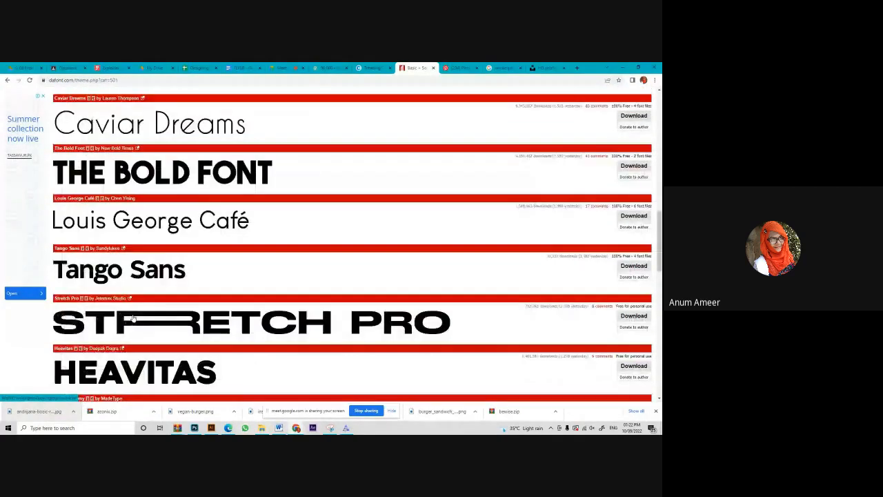
Revisit the Pinterest travel flyer, switch to the burger flyer in Photoshop and select its CHEESE title text with the Move tool.
click(458, 68)
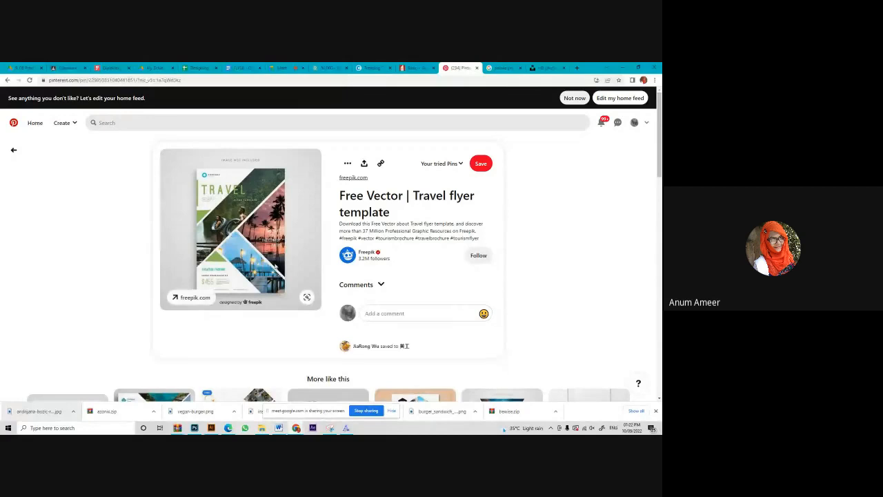
click(194, 428)
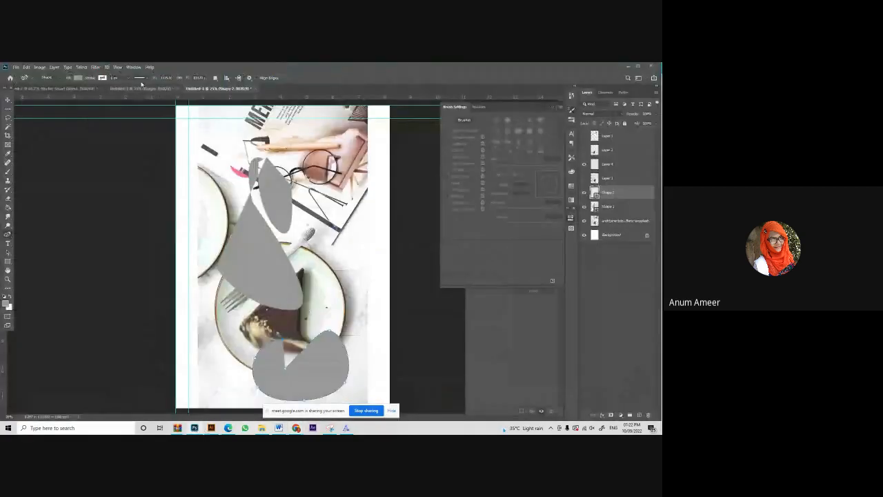
click(138, 88)
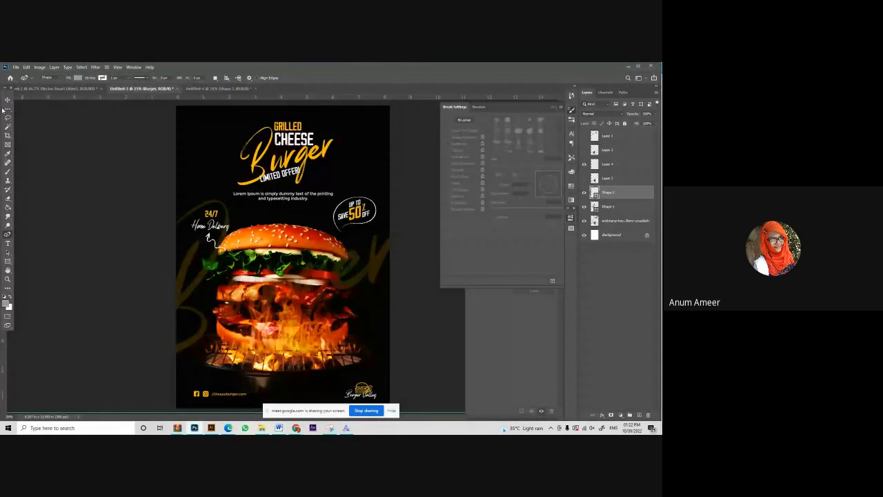
click(8, 100)
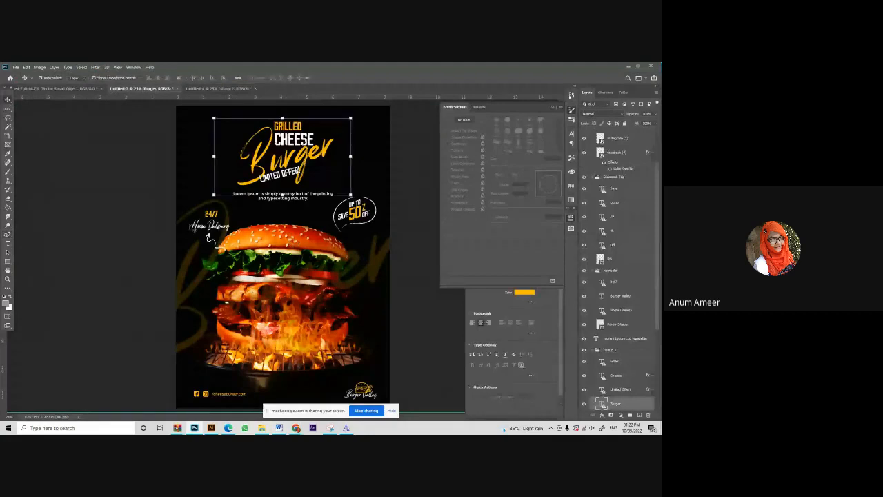
click(289, 144)
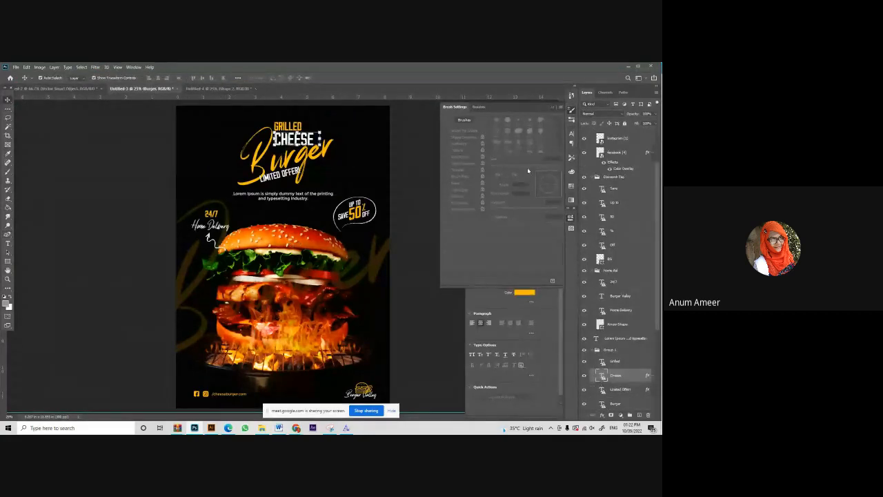
click(429, 319)
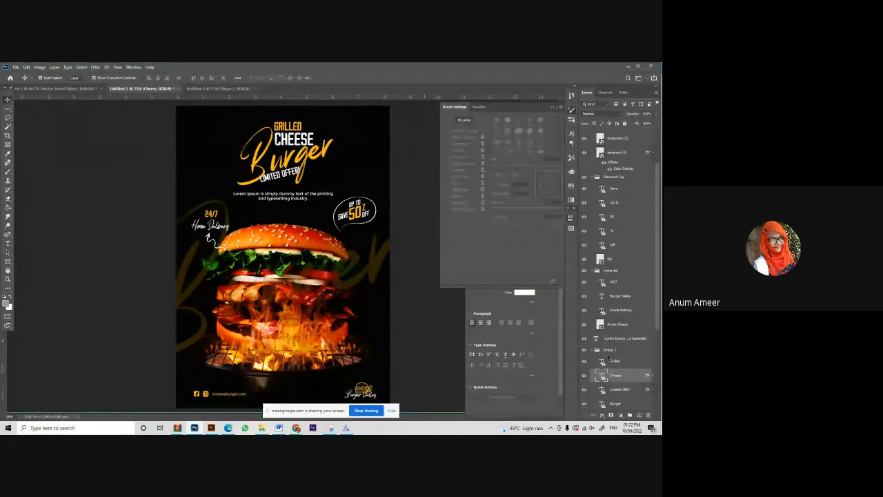
Collapse the brush settings, select the GRILLED title text layer and set its tracking to 75, accepting the text layout change.
click(553, 108)
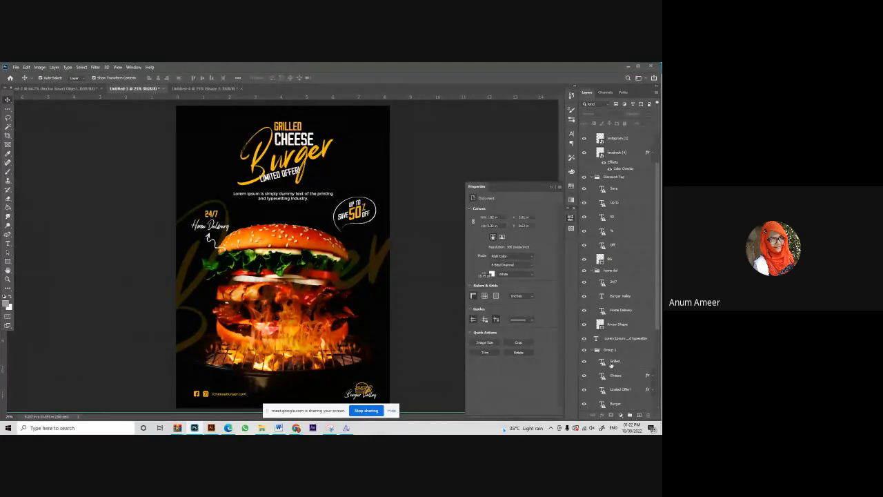
click(608, 364)
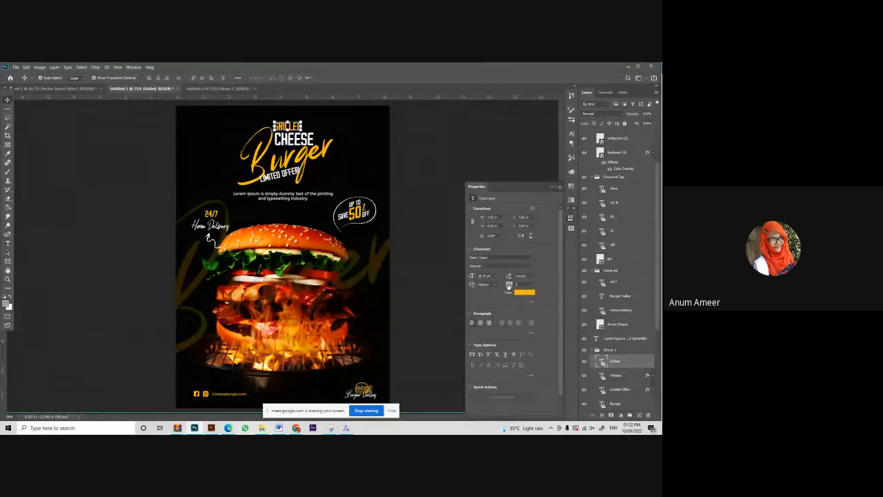
drag(509, 286, 517, 289)
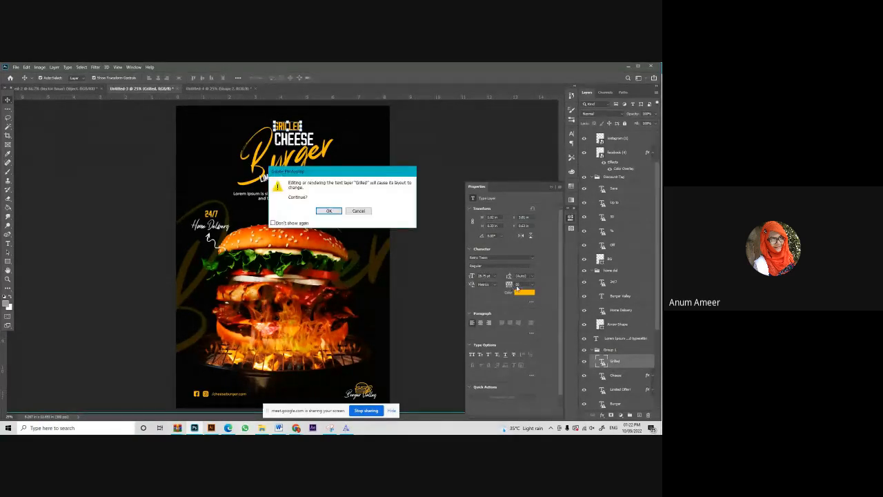
click(329, 211)
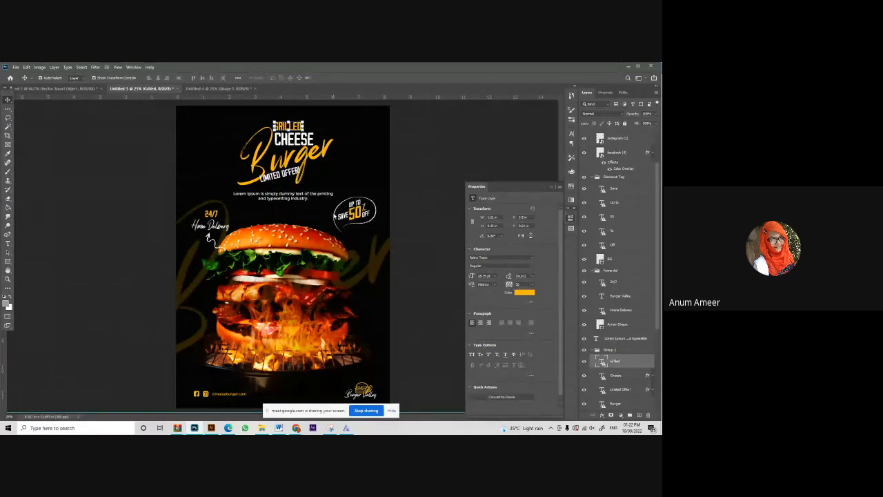
click(535, 284)
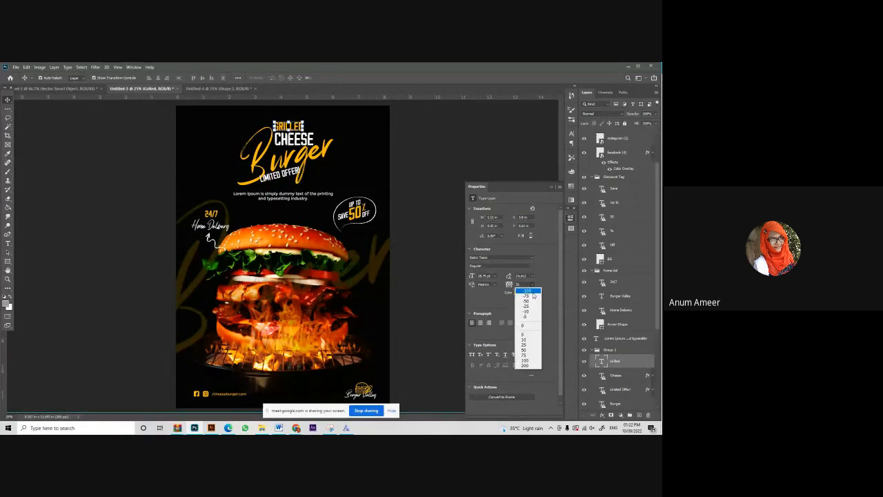
click(532, 355)
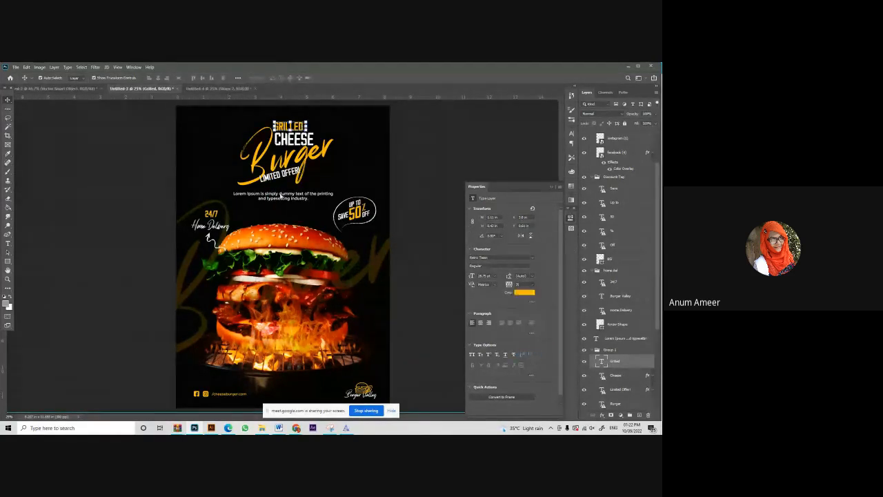
Try spreading all the letters of the GRILLED title far apart by greatly increasing their tracking, and commit the text edit.
double_click(302, 128)
key(ctrl+a)
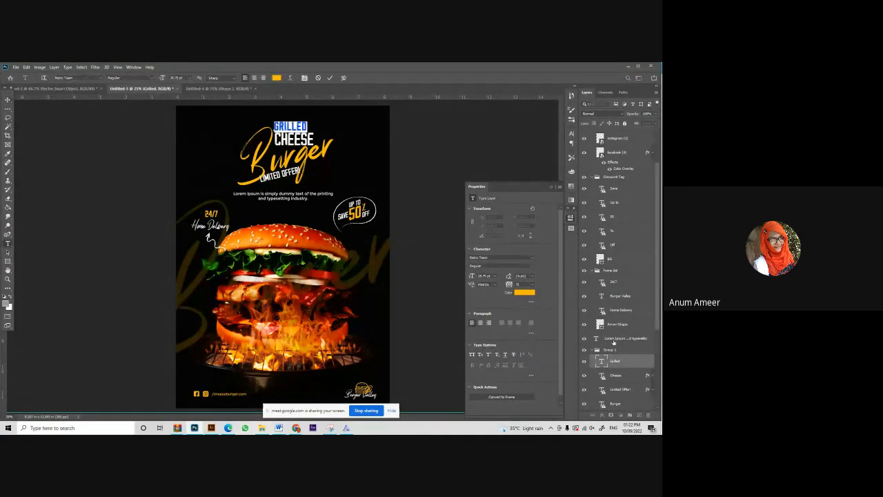
drag(511, 285, 563, 289)
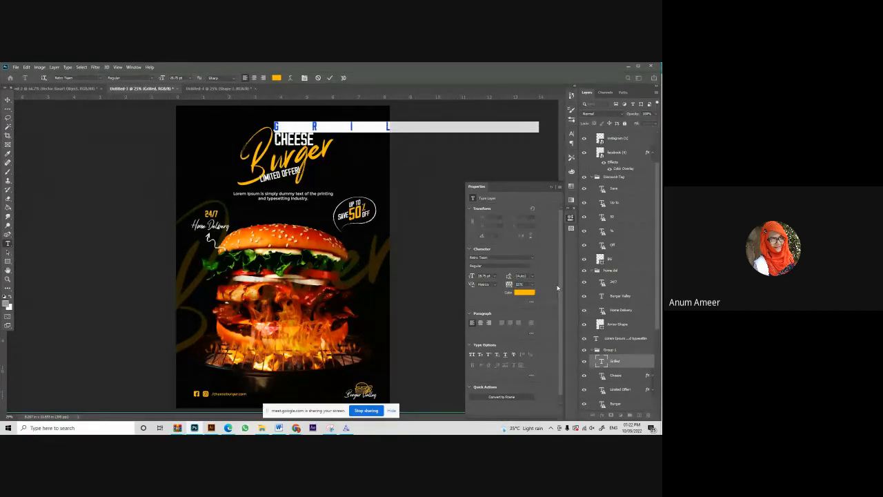
click(330, 78)
key(v)
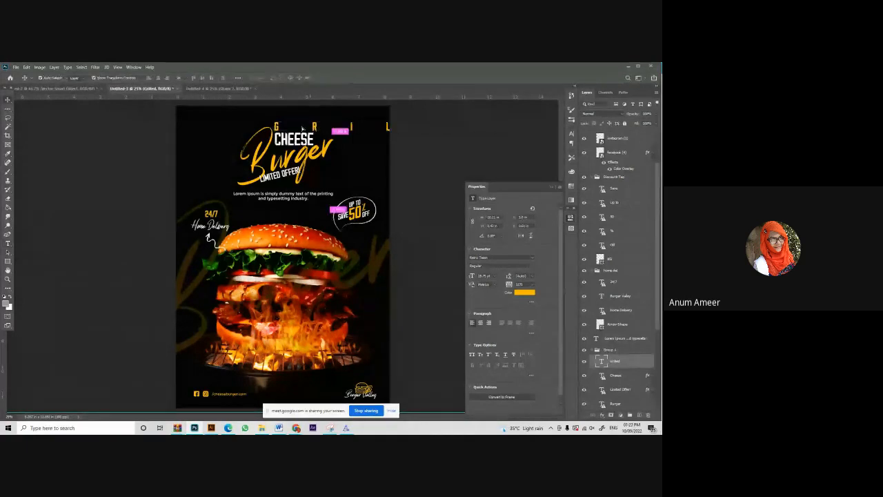
Try shifting the spread-out GRILLED text left across the flyer's top, and undo both the move and the extreme tracking.
drag(326, 131, 249, 134)
drag(222, 134, 221, 134)
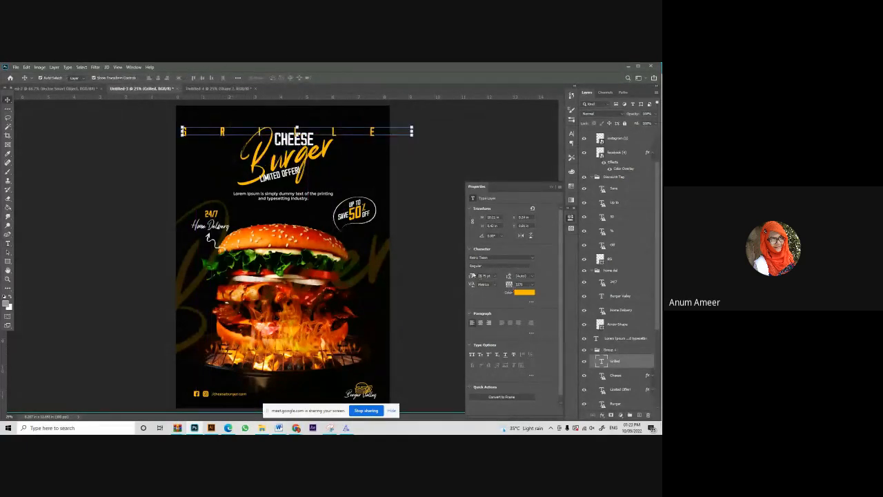
key(ctrl+z)
key(ctrl+z)
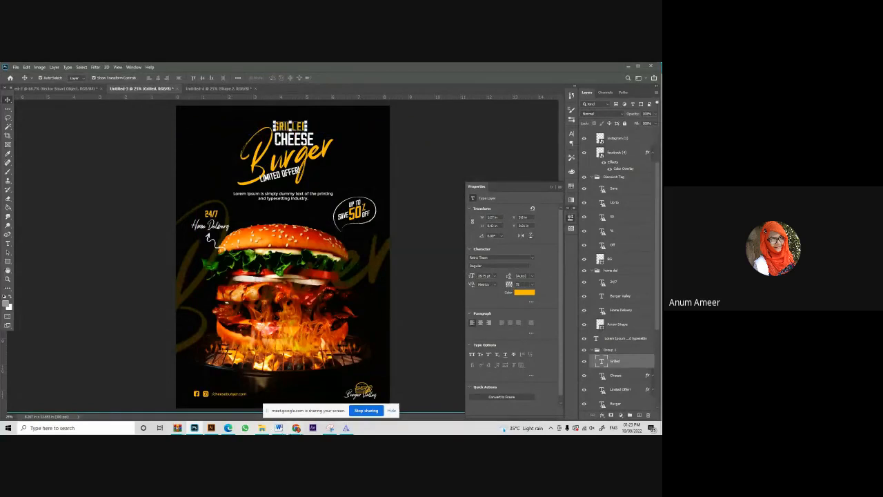
Switch to the browser and look through the similar flyer designs below the Pinterest travel flyer.
mouse_move(295, 428)
click(268, 417)
scroll(246, 366, down, 5)
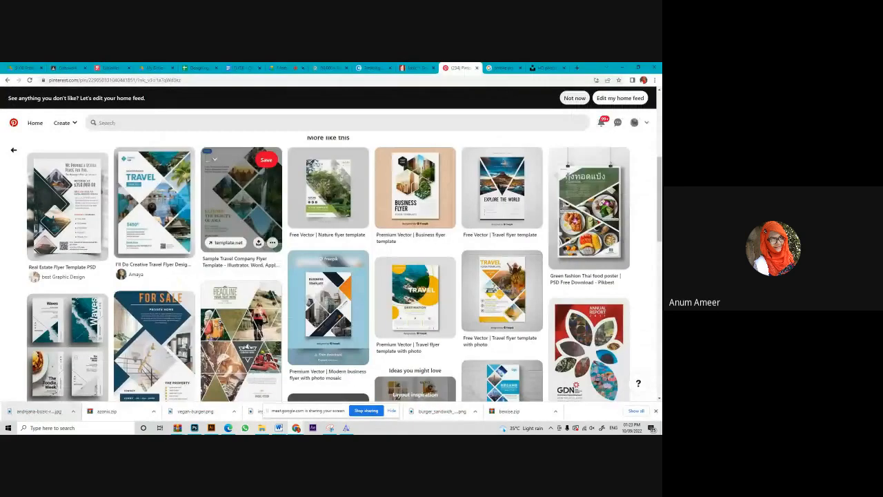
scroll(197, 331, down, 2)
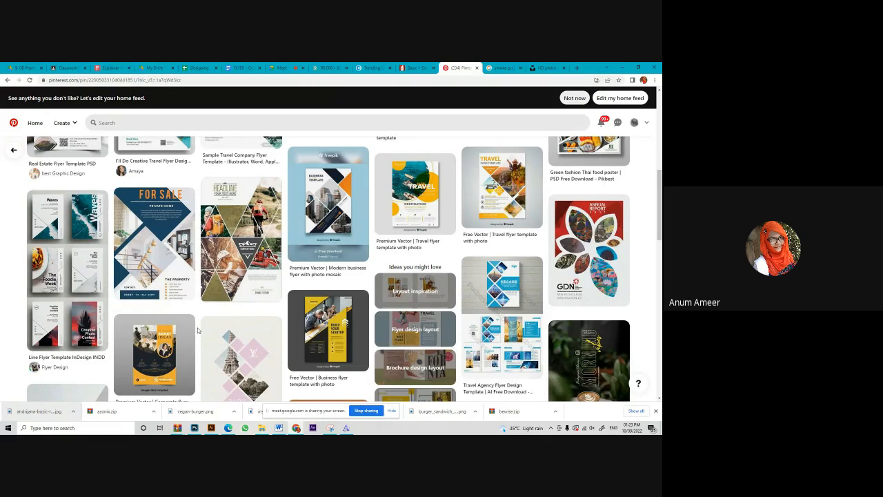
Open the FLYER document in Google Docs at the magazine cover briefs, and stop sharing the screen in the meeting.
click(238, 67)
mouse_move(262, 428)
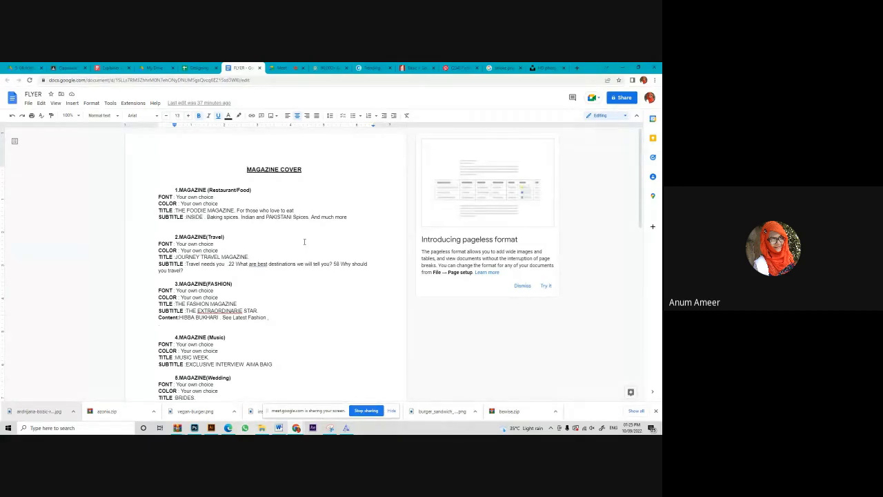
click(364, 413)
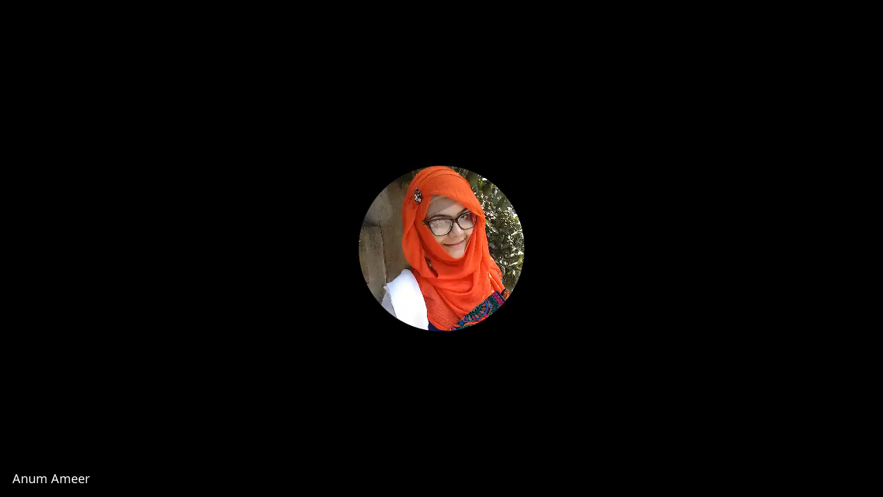